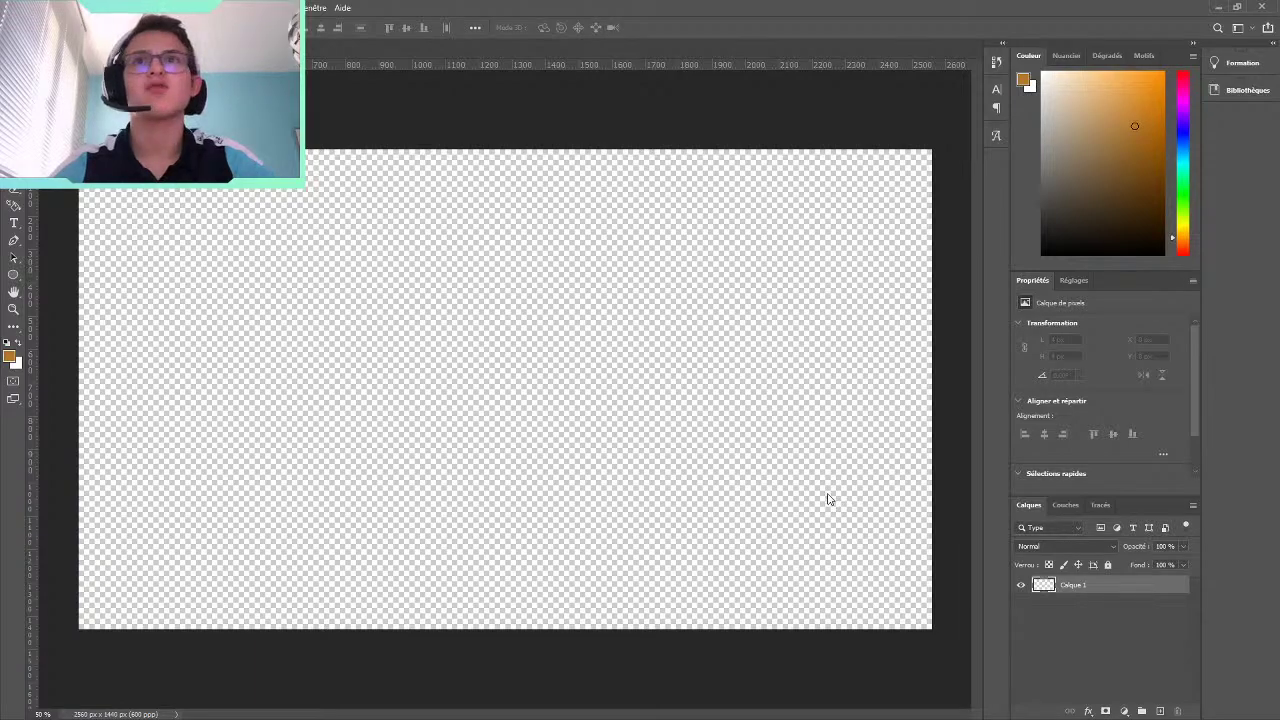
Place the blue skull background on the 2560 × 1440 canvas and rasterize it to a pixel layer
drag(836, 510, 694, 386)
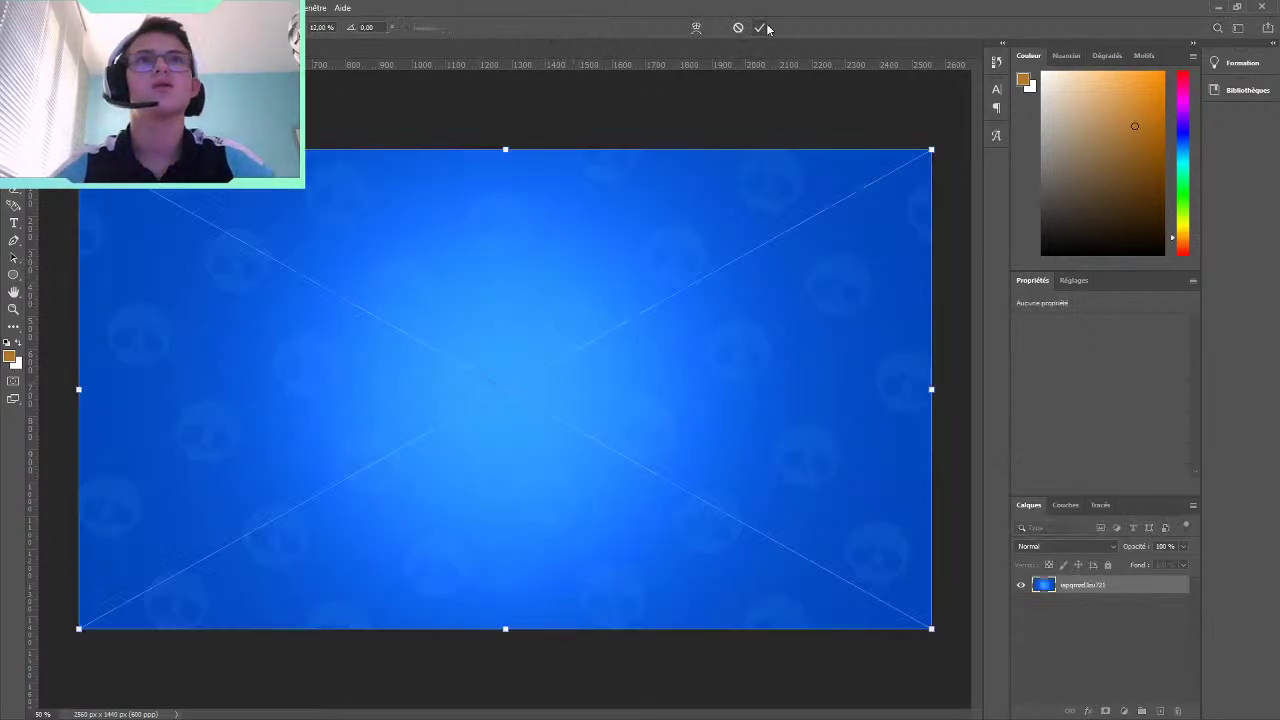
click(759, 27)
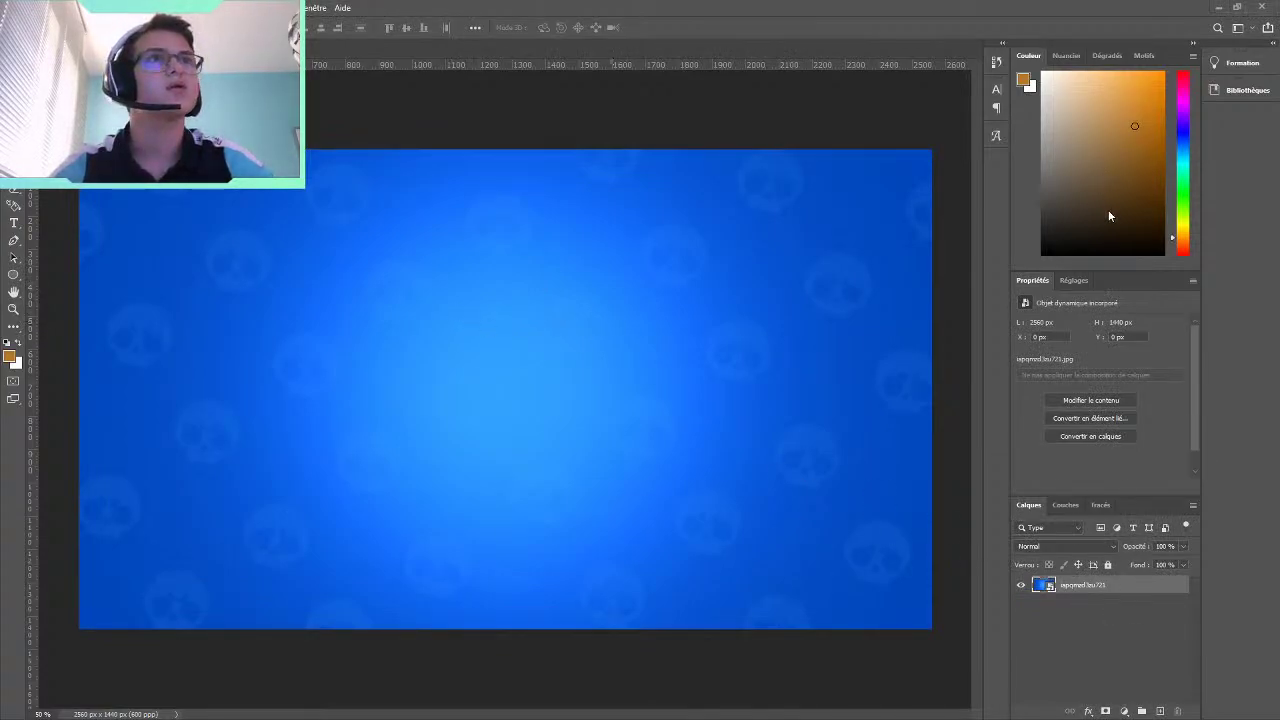
click(1090, 436)
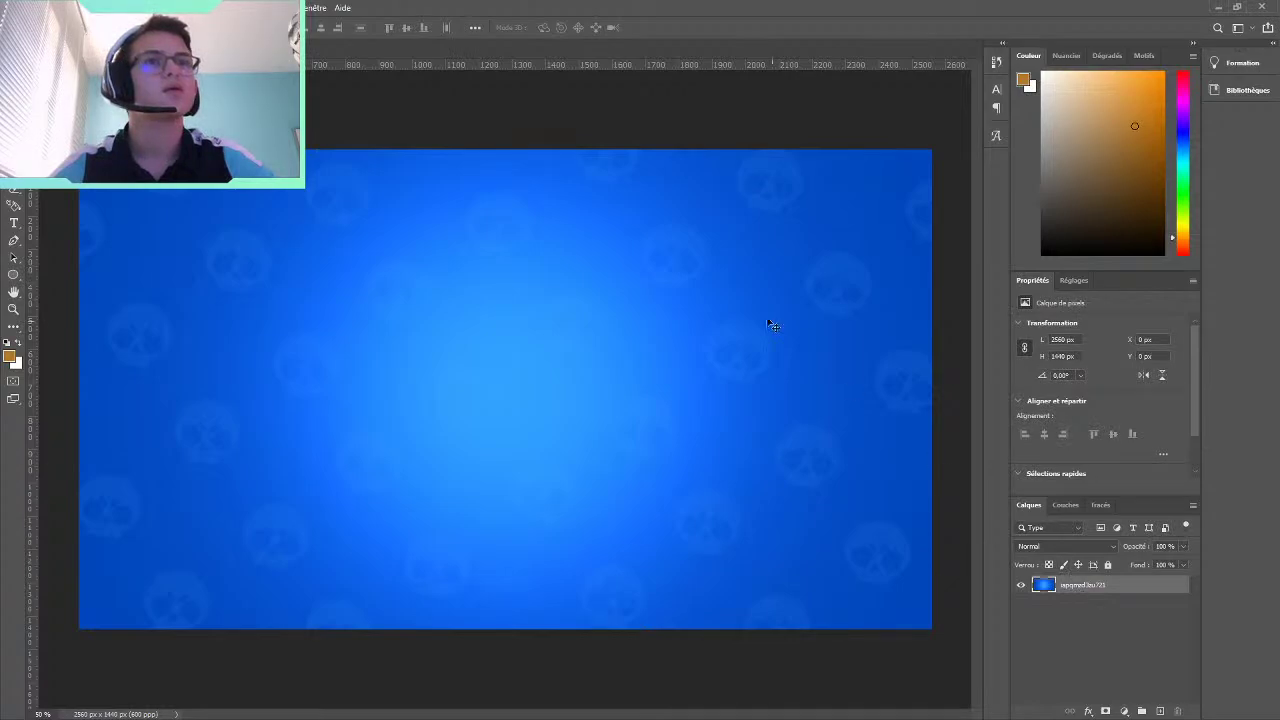
mouse_move(507, 242)
mouse_down()
mouse_move(508, 263)
mouse_move(511, 246)
mouse_up()
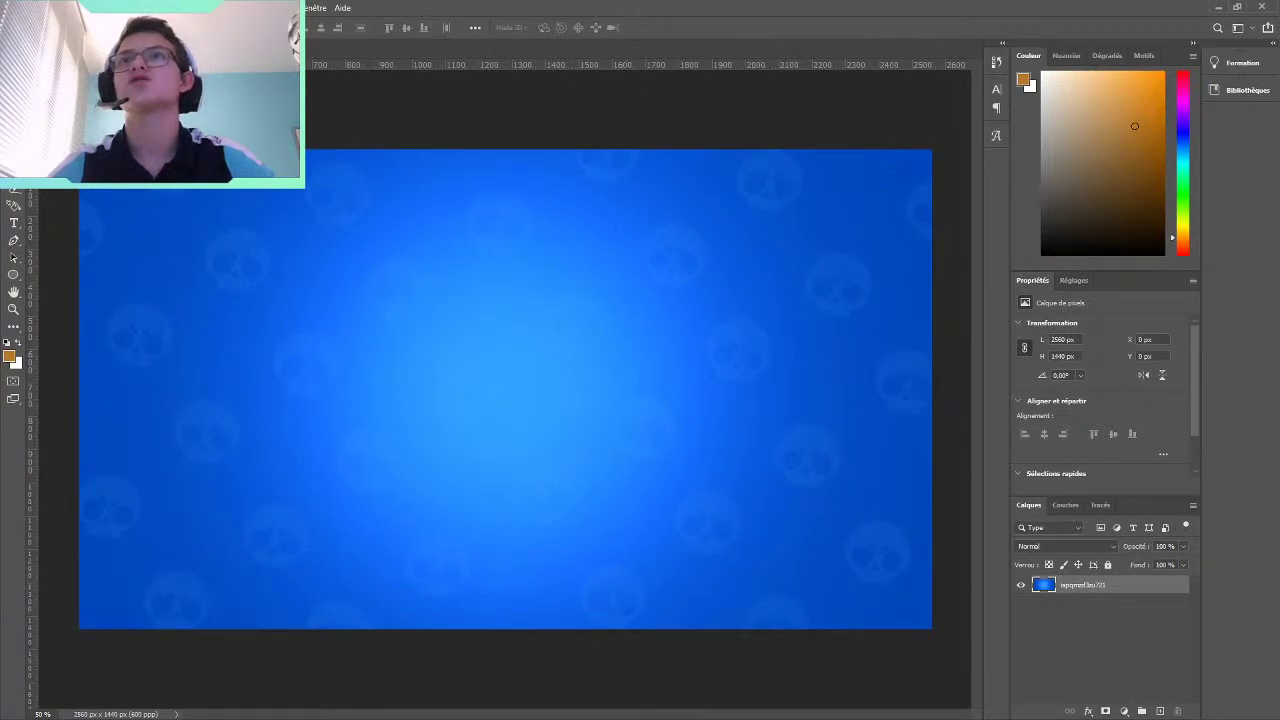
Step through History versions to settle on the turquoise background with a dimmer central glow
key(i)
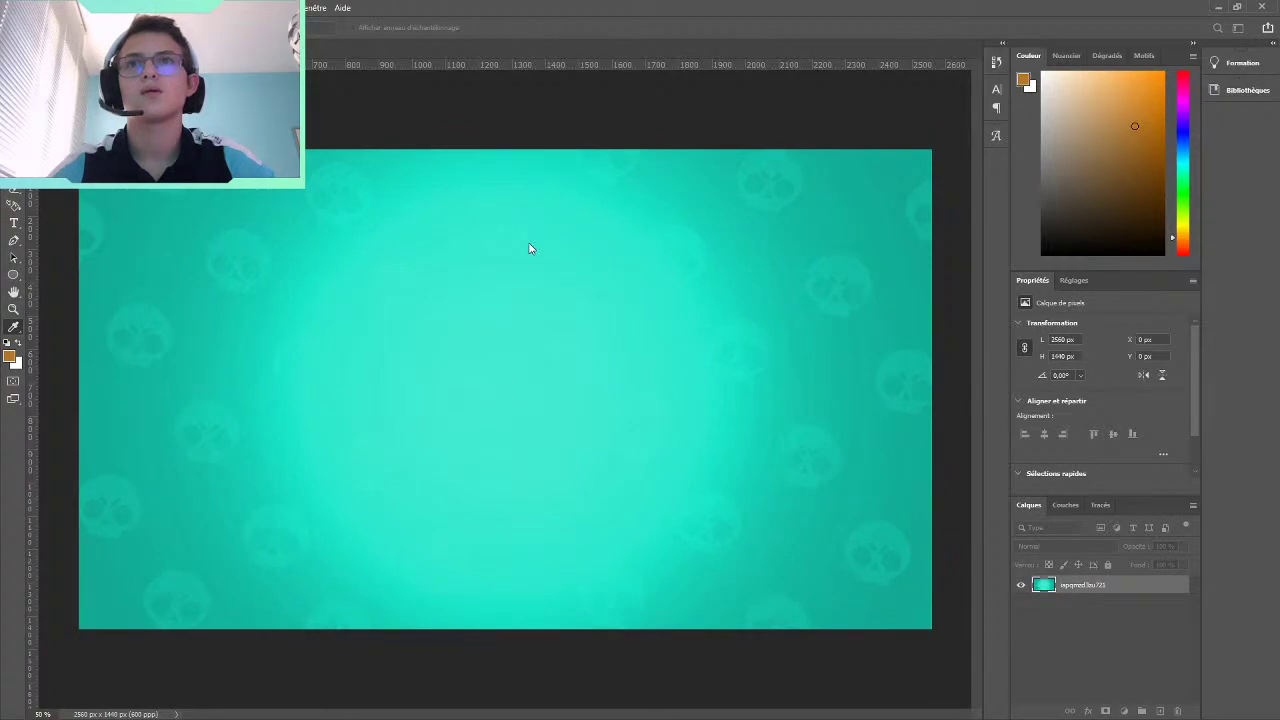
key(ctrl+z)
key(ctrl+shift+z)
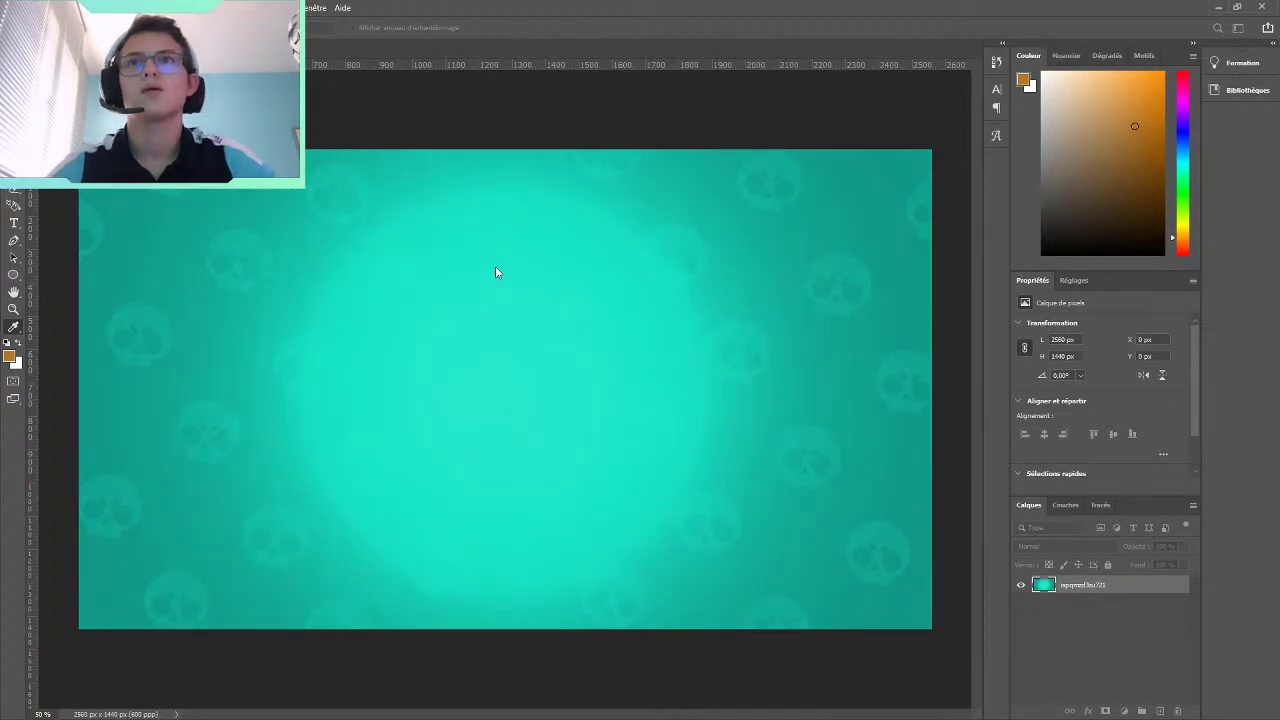
key(ctrl+shift+z)
key(ctrl+z)
key(ctrl+shift+z)
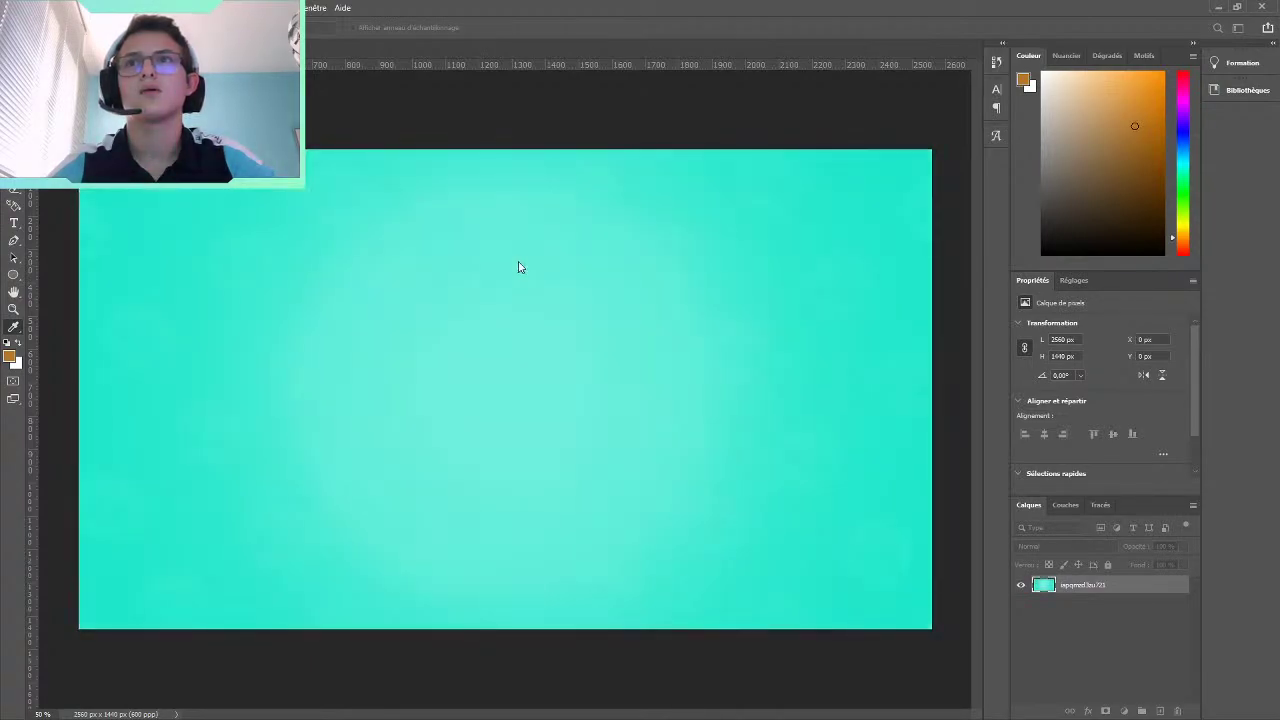
key(ctrl+shift+z)
key(ctrl+z)
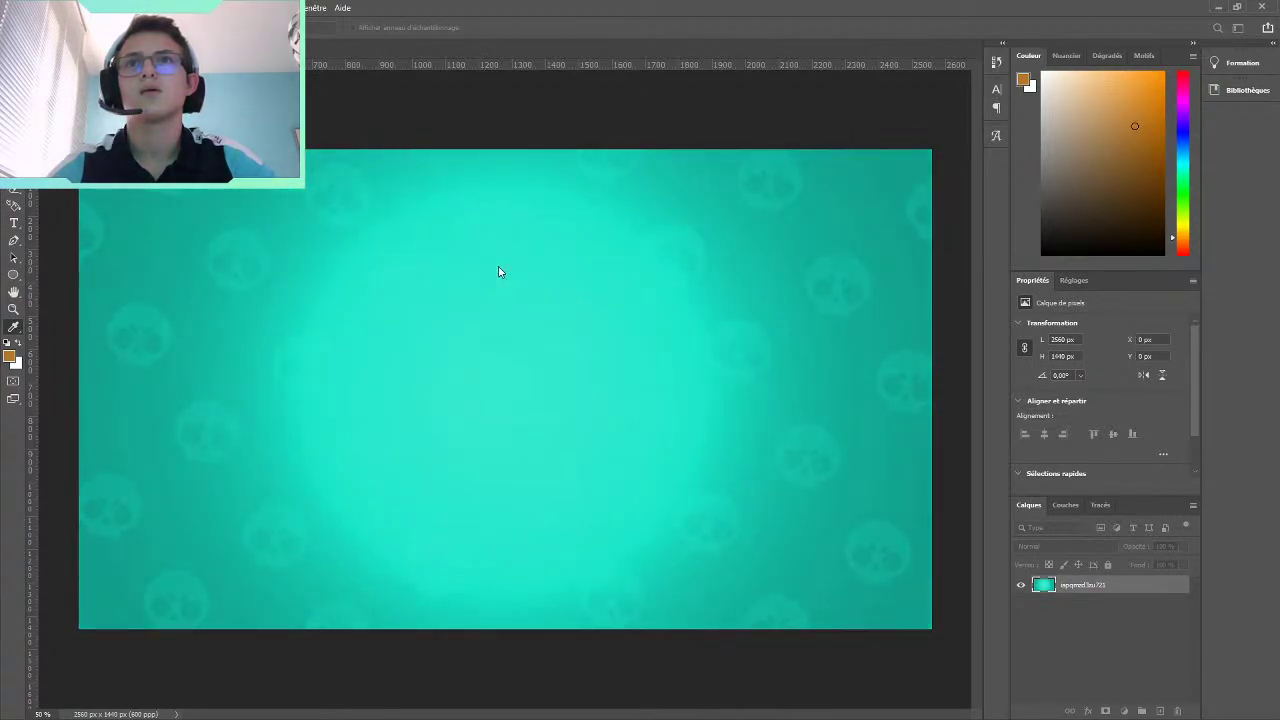
key(ctrl+z)
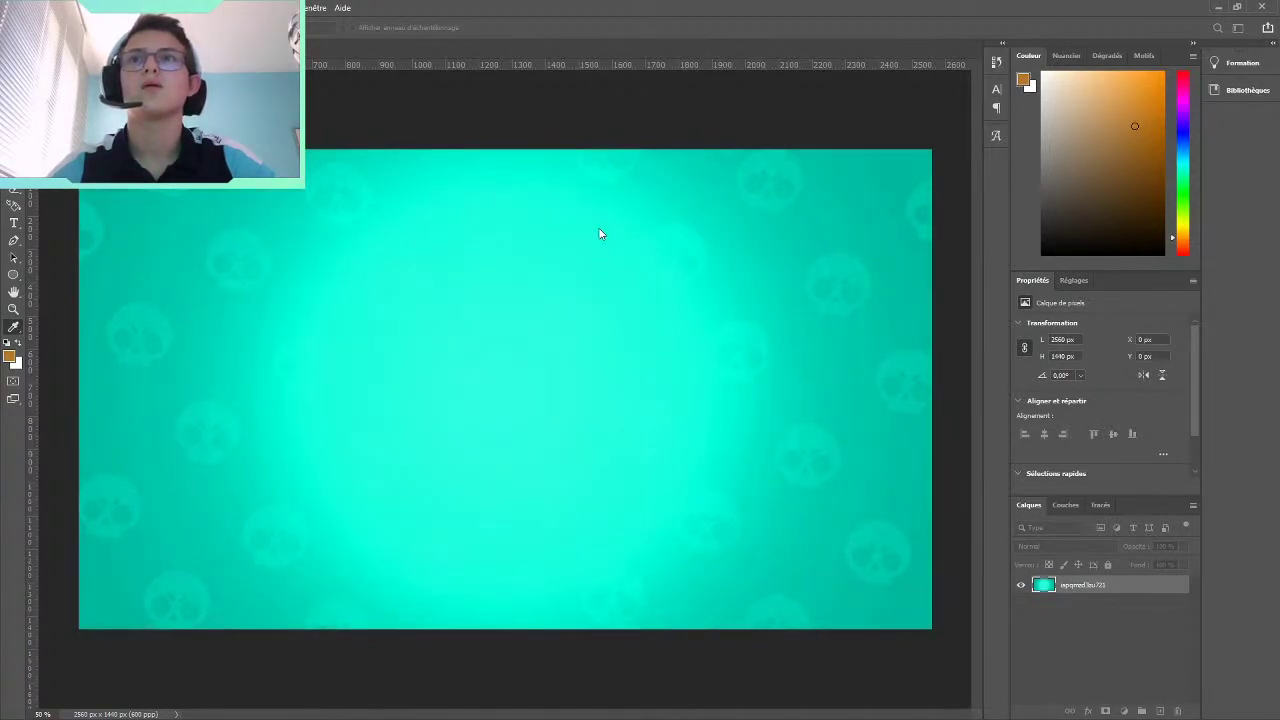
key(v)
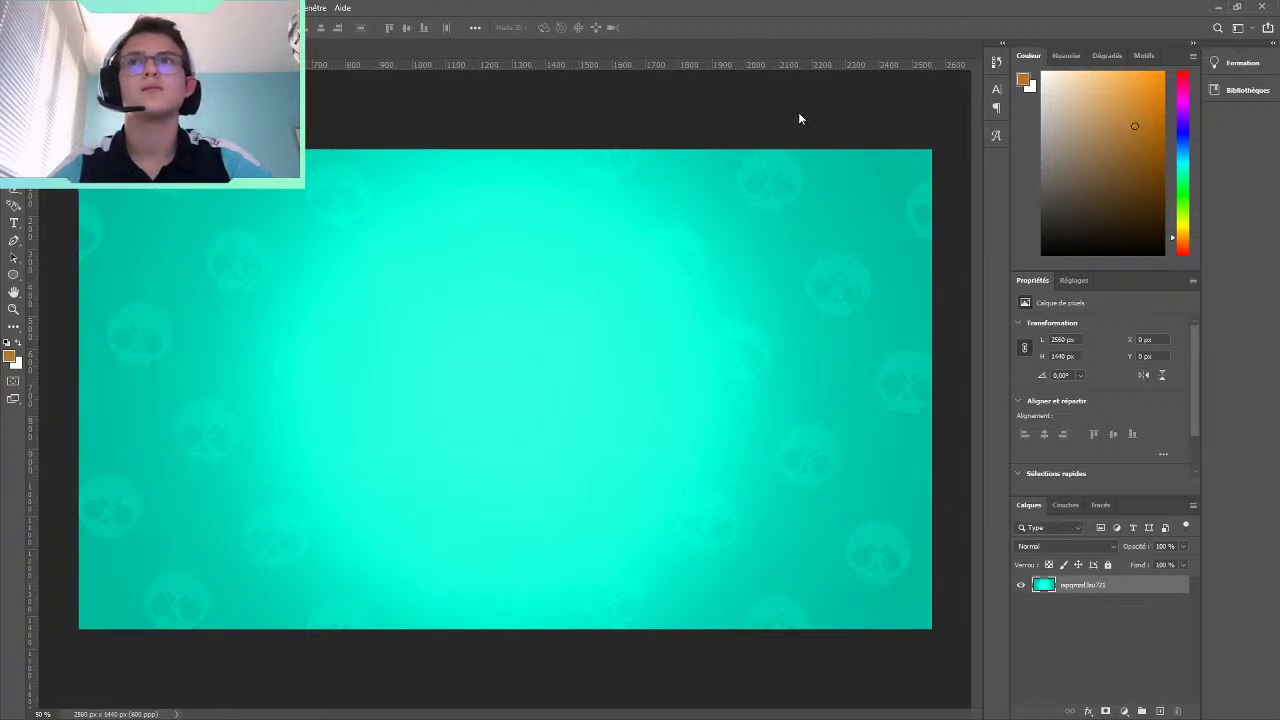
Place Fondo Brawl Stars scaled to cover the canvas, then delete the old turquoise layer
drag(827, 512, 829, 509)
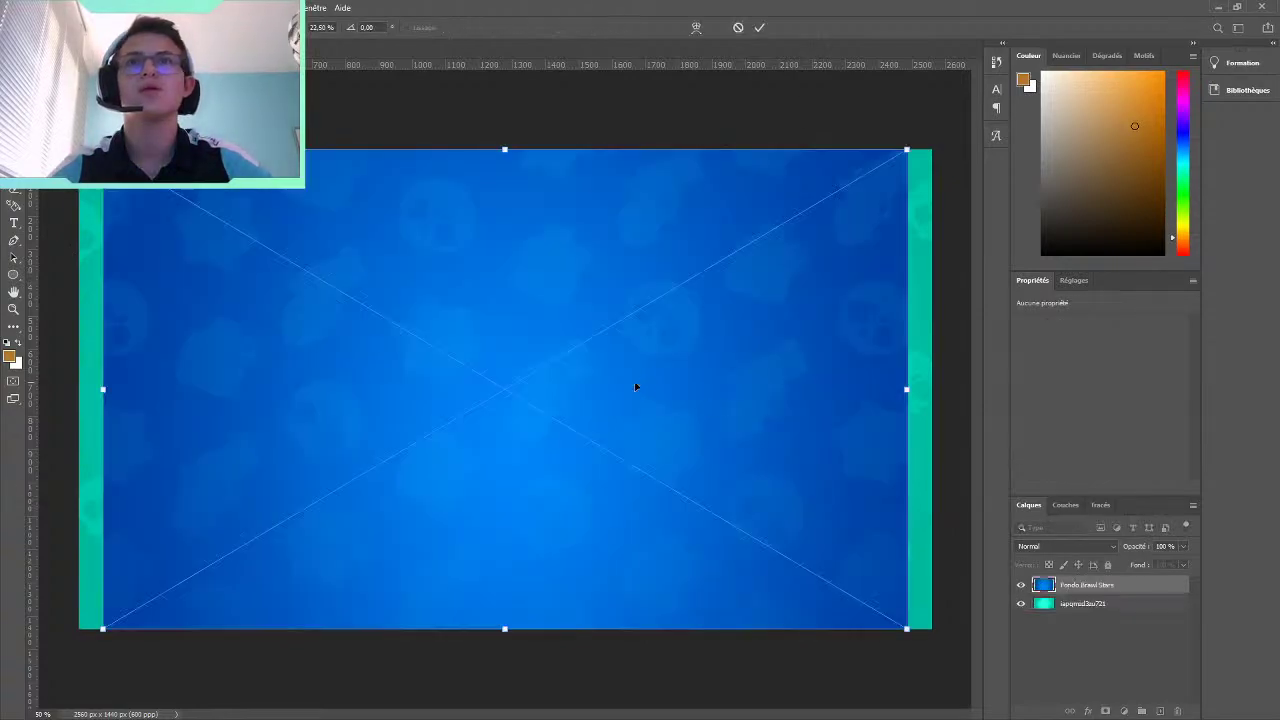
drag(634, 386, 606, 380)
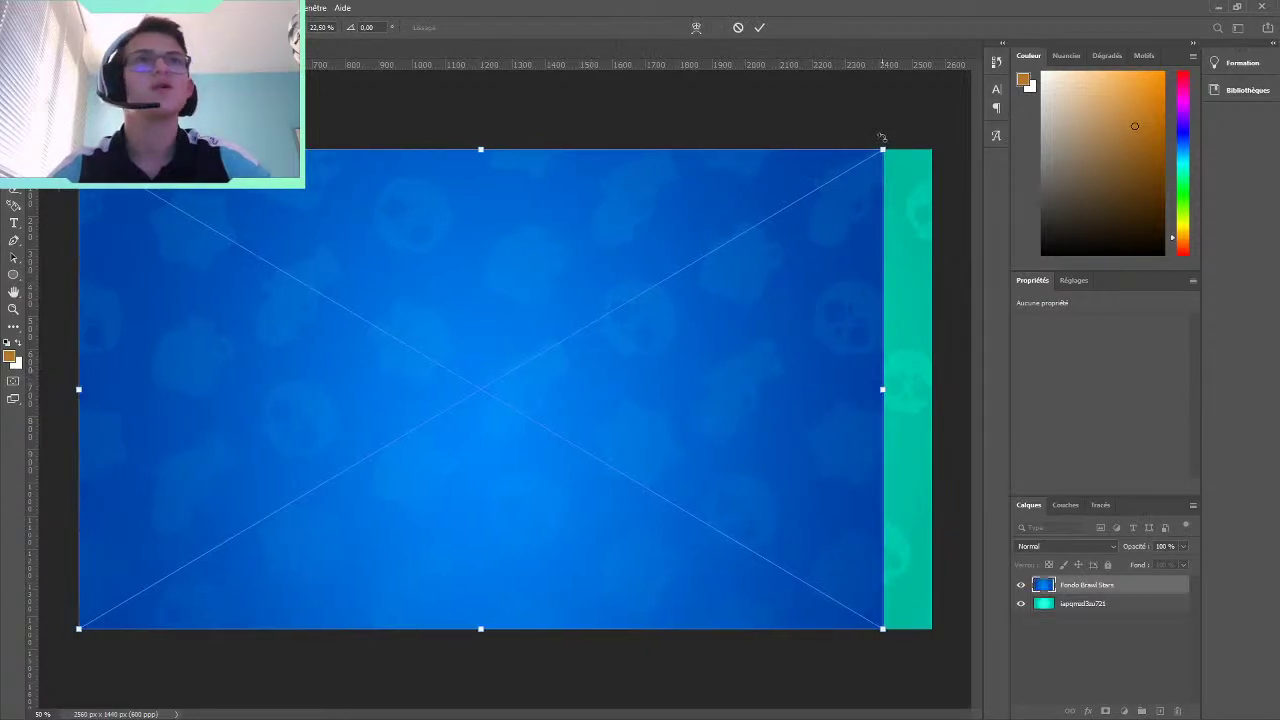
mouse_move(879, 150)
mouse_down()
mouse_move(930, 124)
mouse_move(943, 131)
mouse_up()
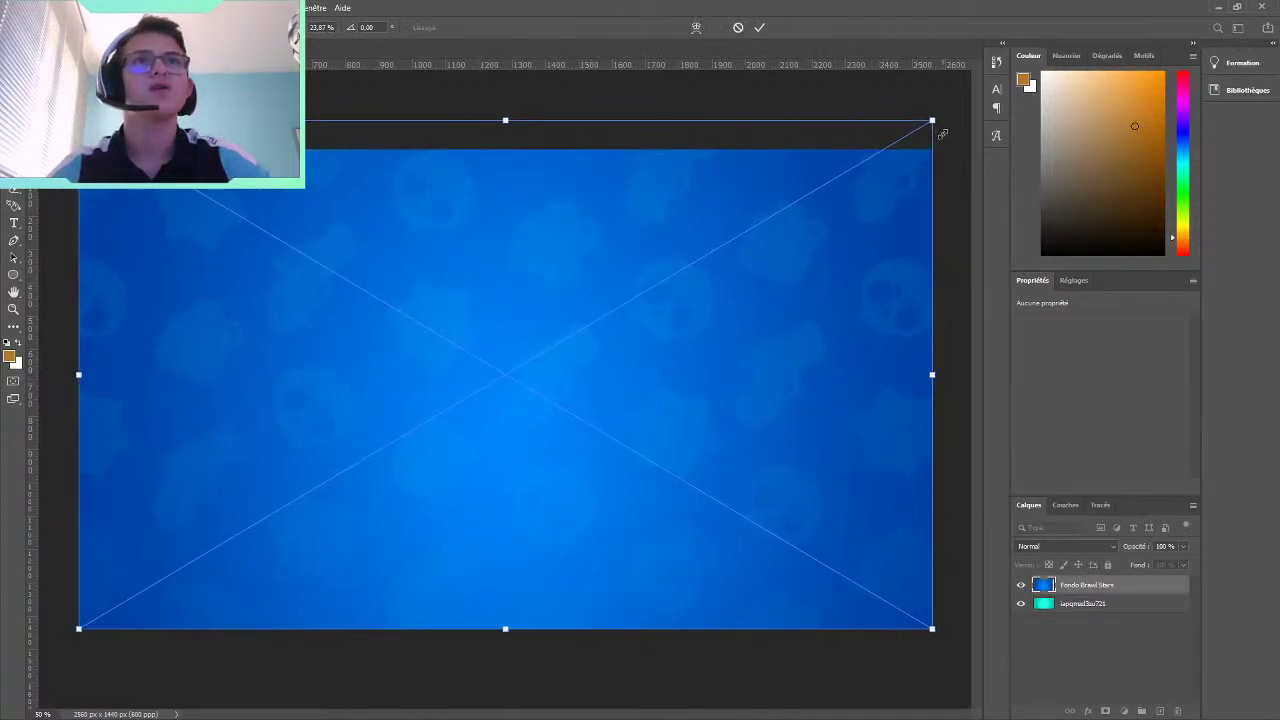
click(760, 28)
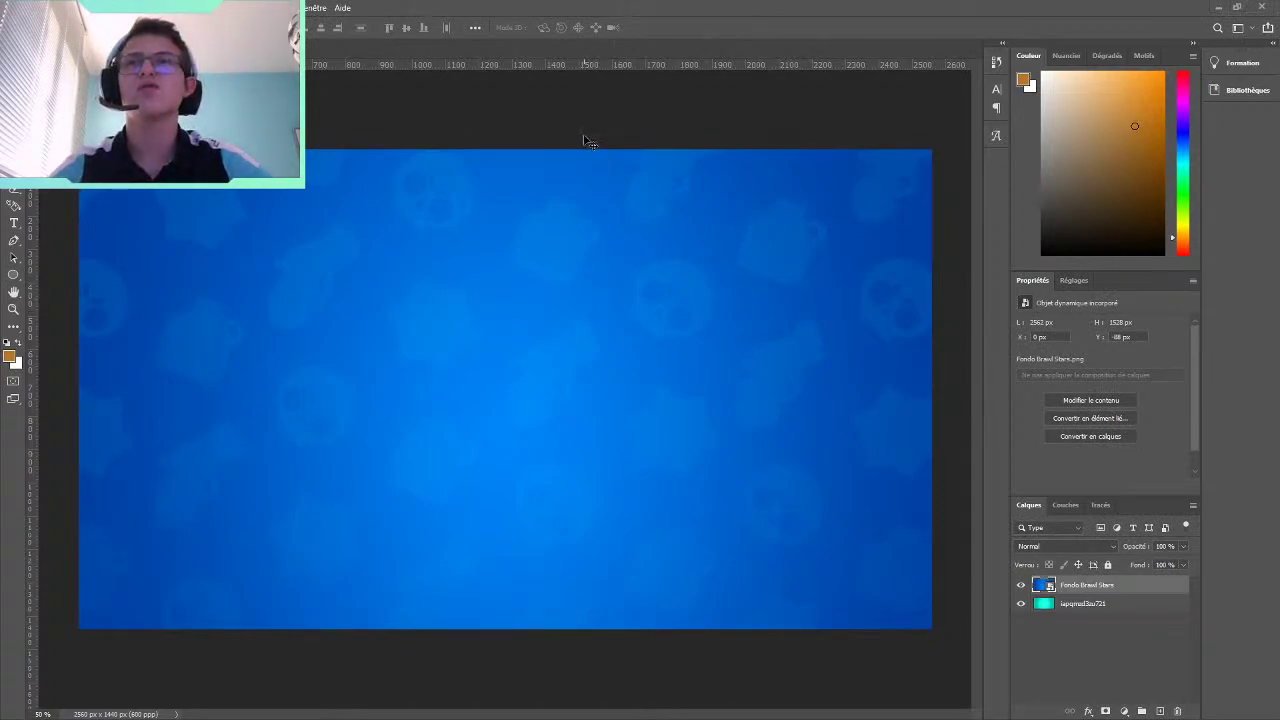
click(1080, 604)
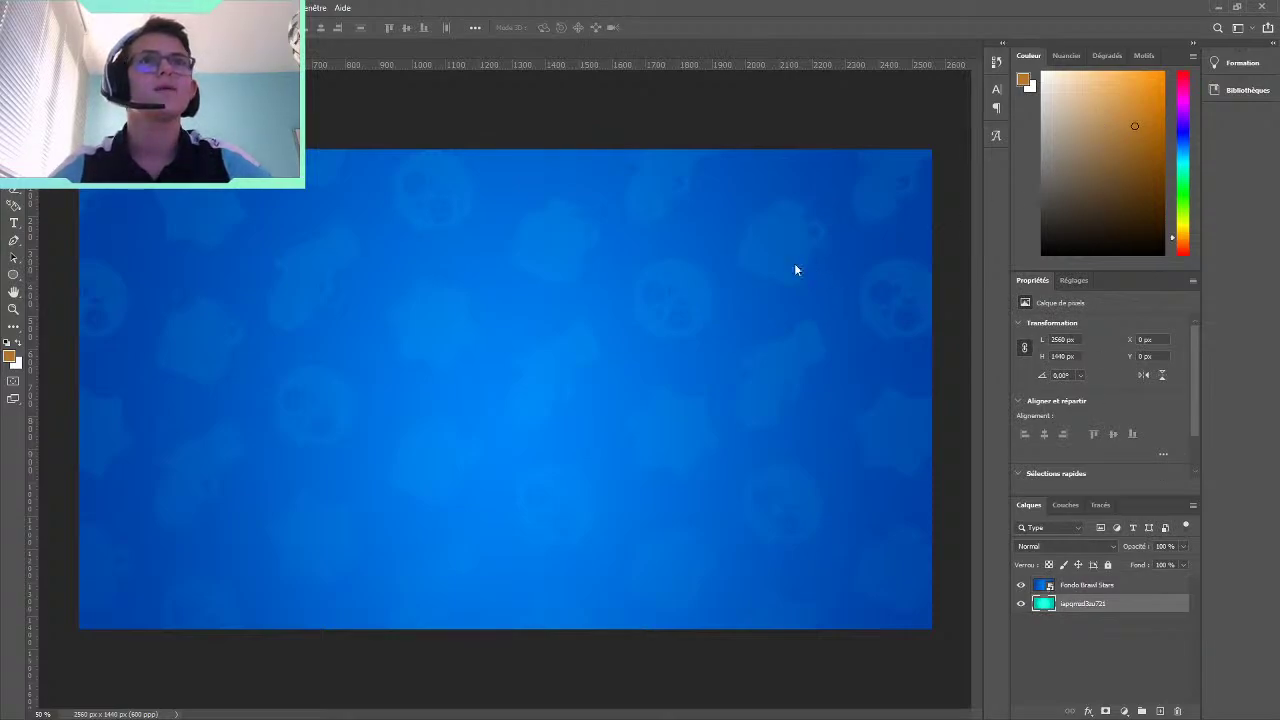
key(Delete)
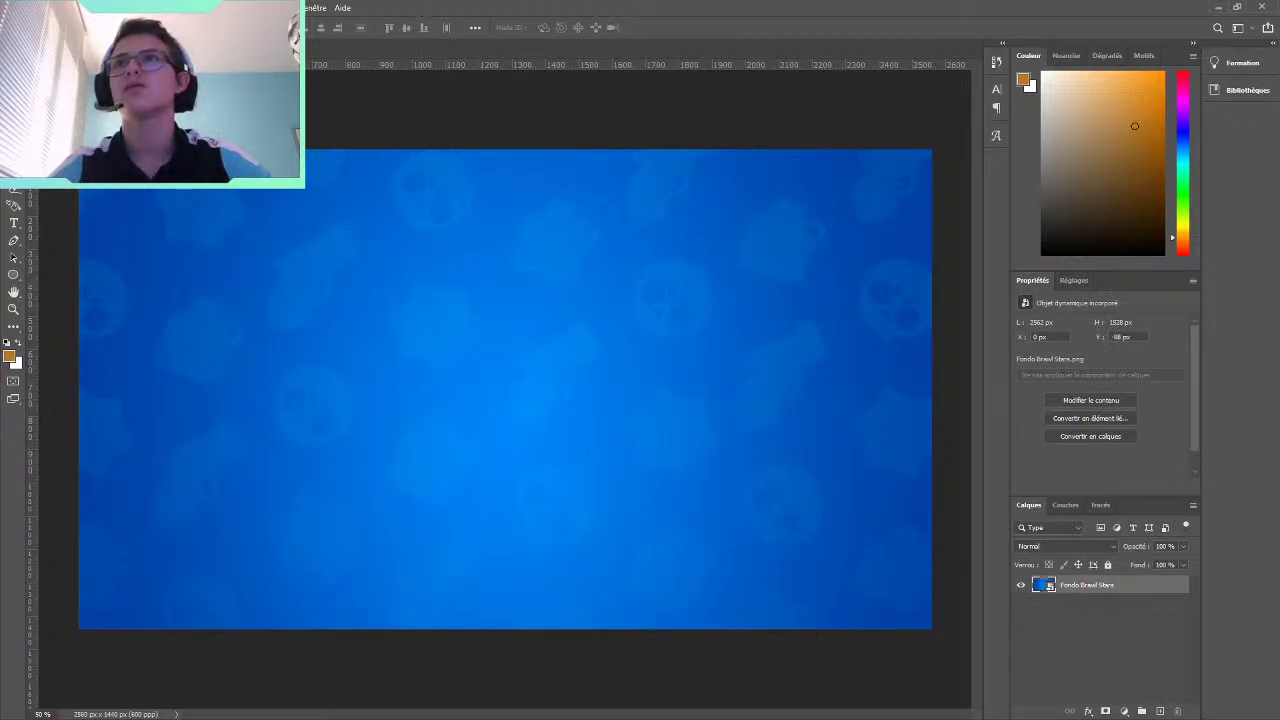
Turn off the Fondo Brawl Stars layer's visibility so only transparency shows
key(i)
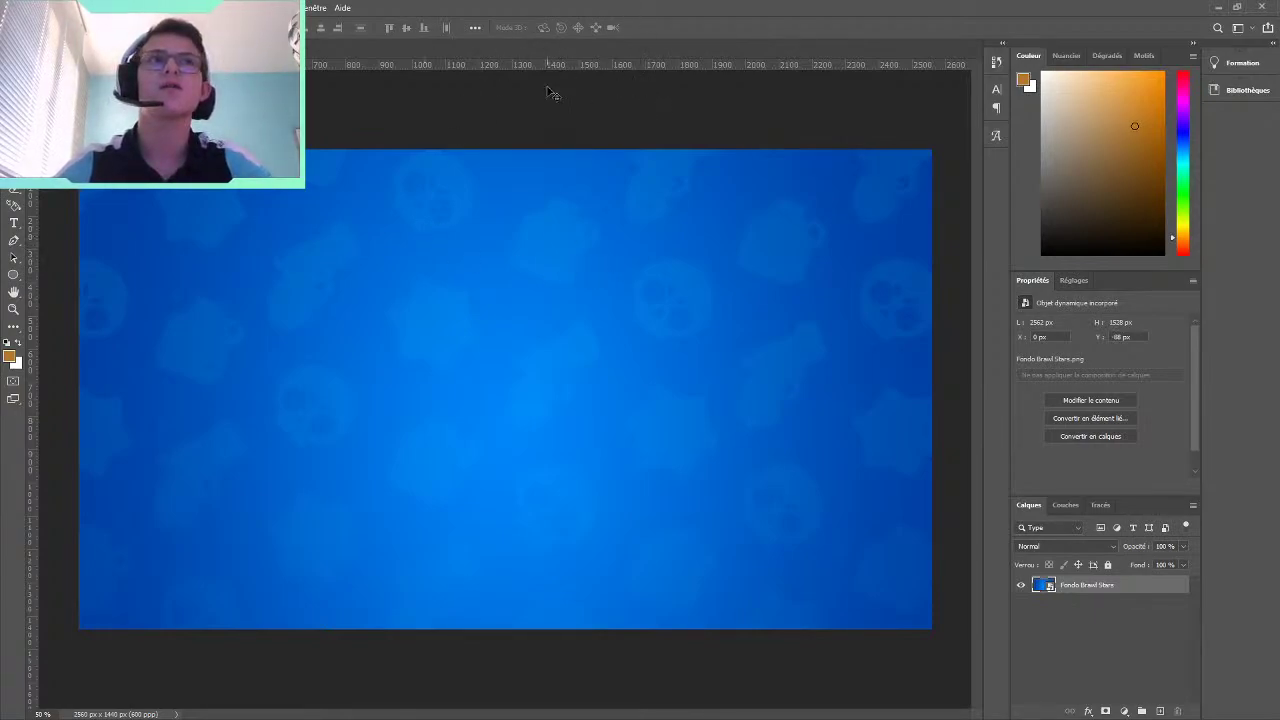
click(1021, 585)
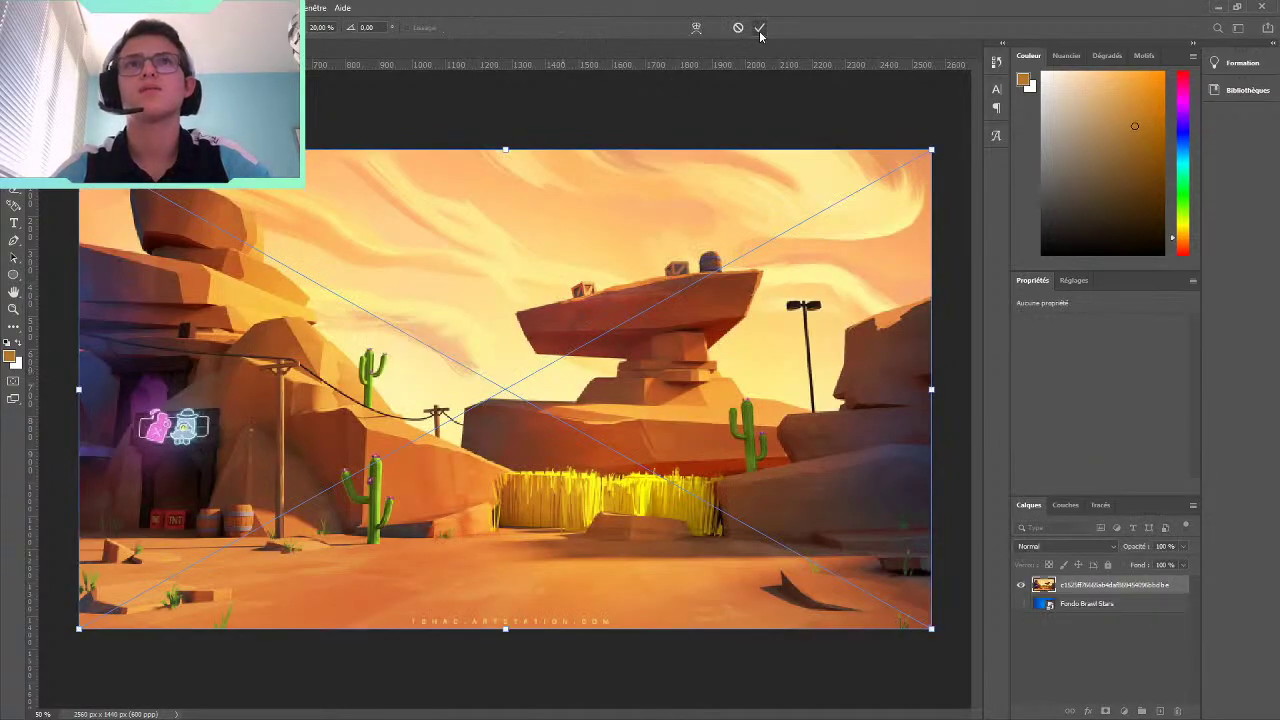
Commit the placed desert scene as its own layer and deselect it
click(759, 27)
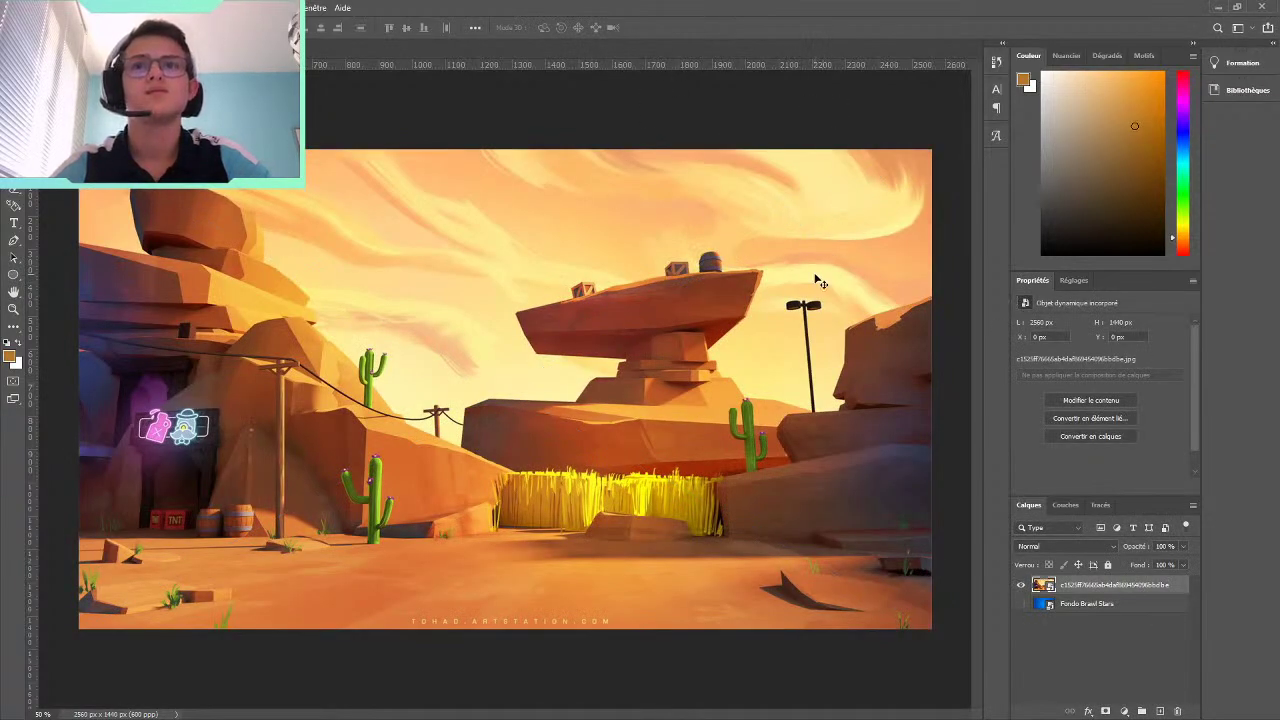
click(857, 663)
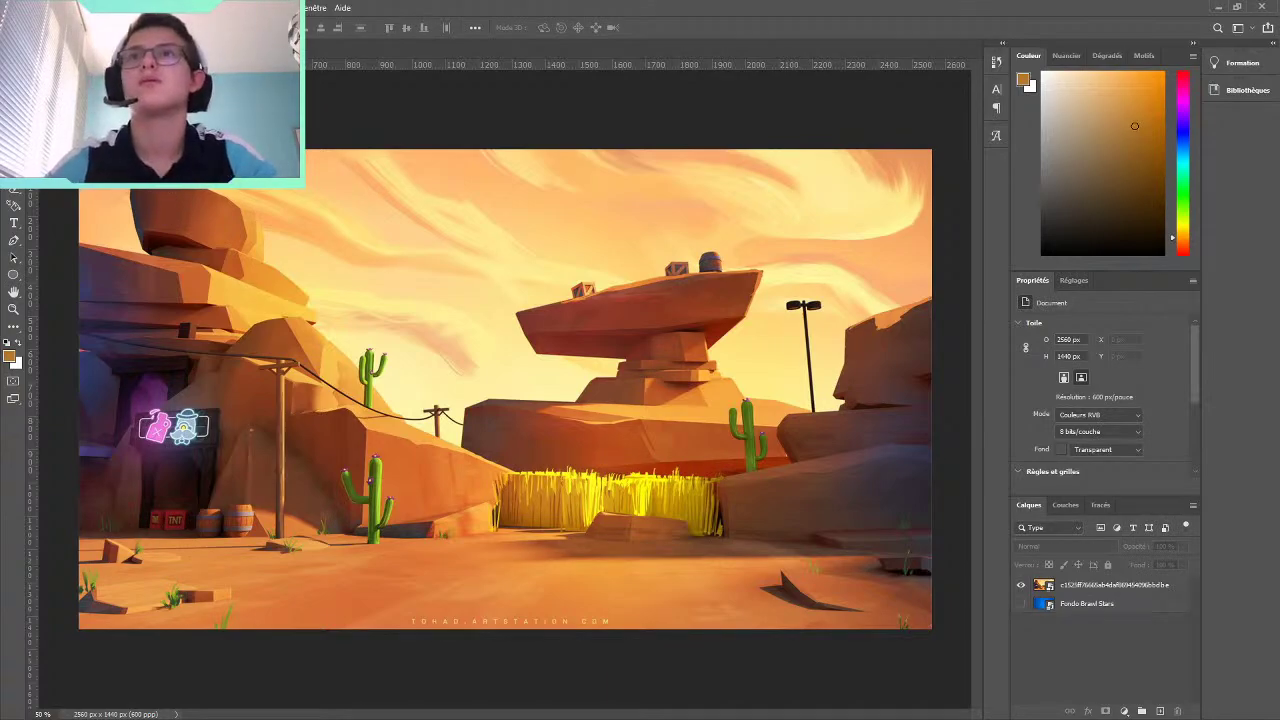
Add Spike at about 13% scale in the desert scene's bottom-right corner
drag(820, 453, 831, 505)
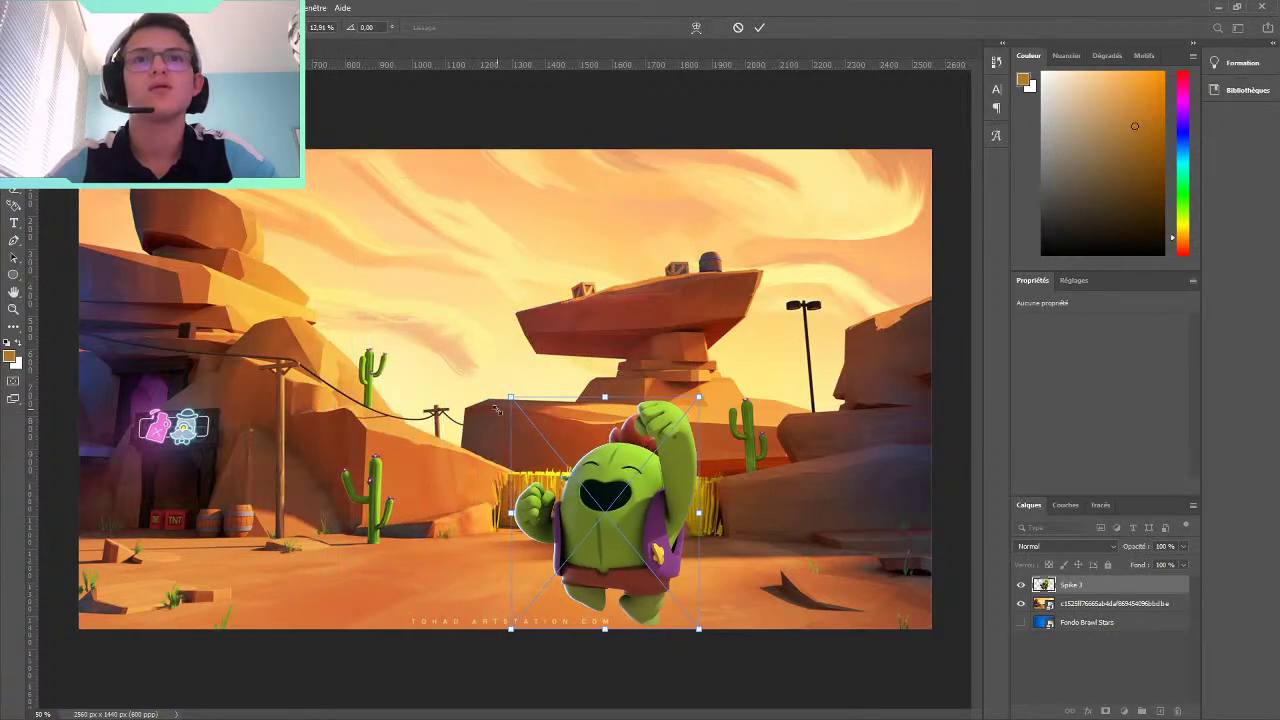
drag(333, 177, 524, 398)
drag(638, 512, 845, 515)
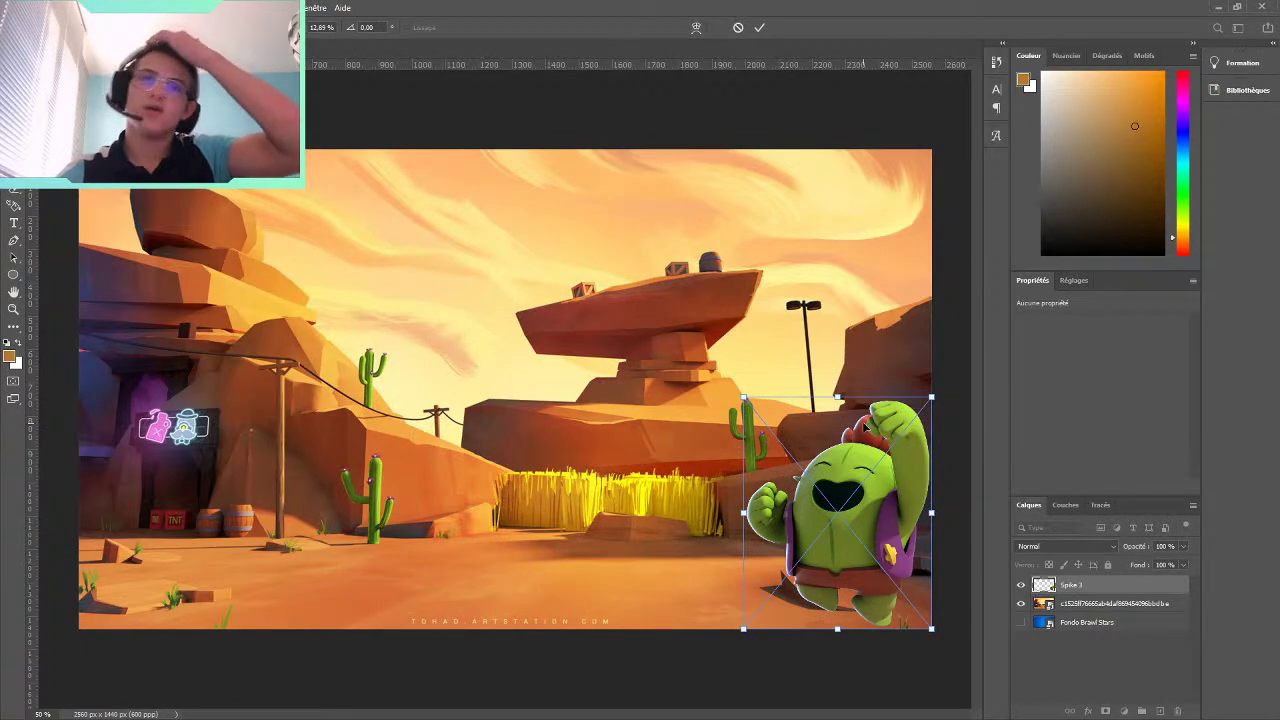
click(760, 27)
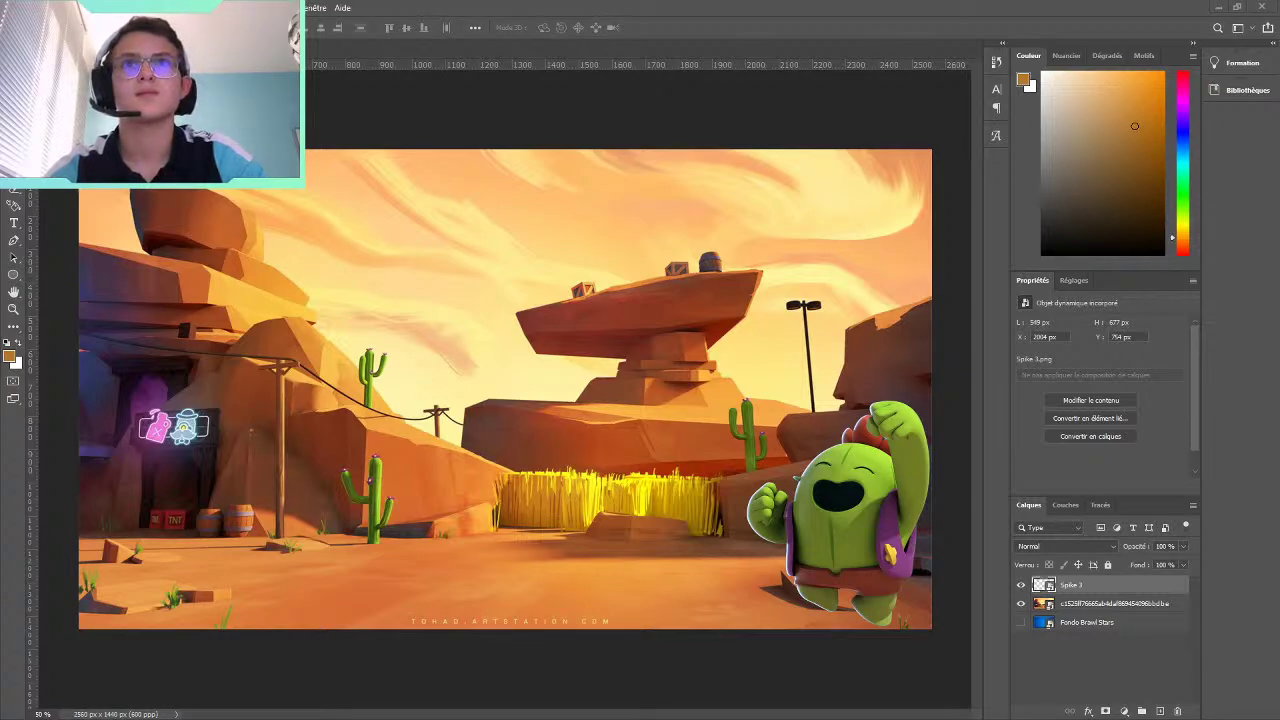
click(230, 242)
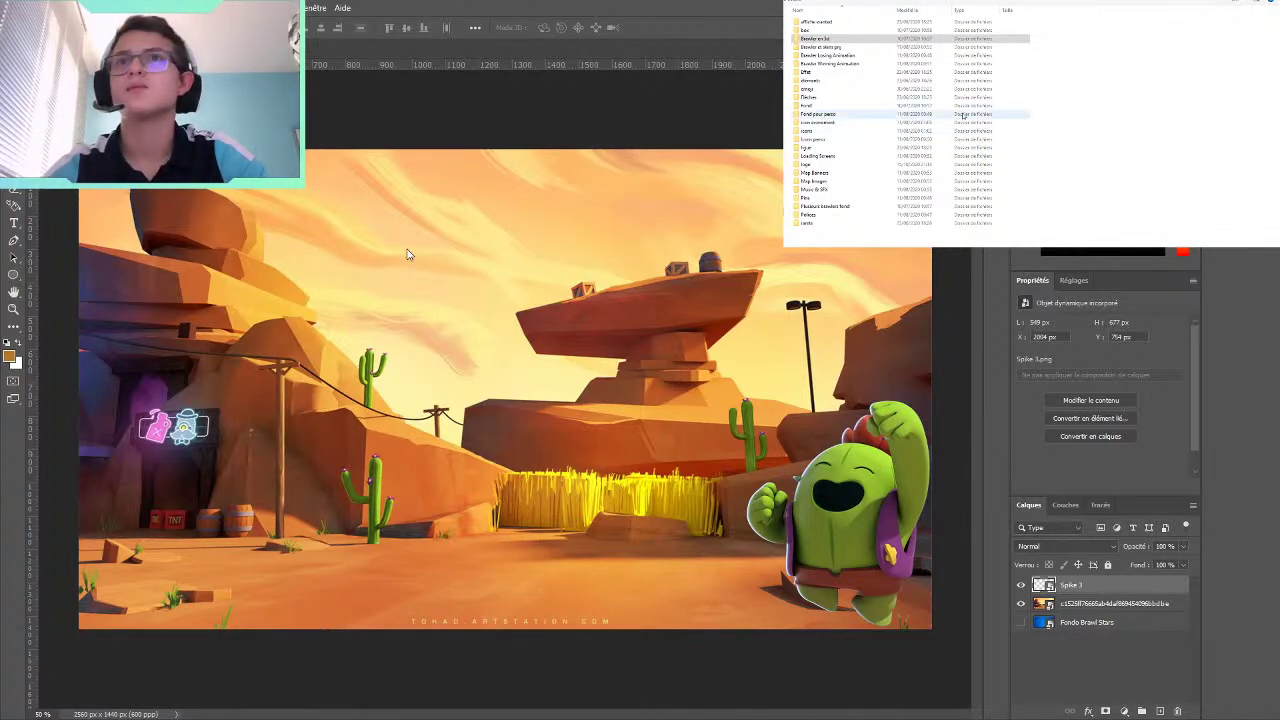
Look through the logo folder's star logo images, then return to the folder list
double_click(830, 166)
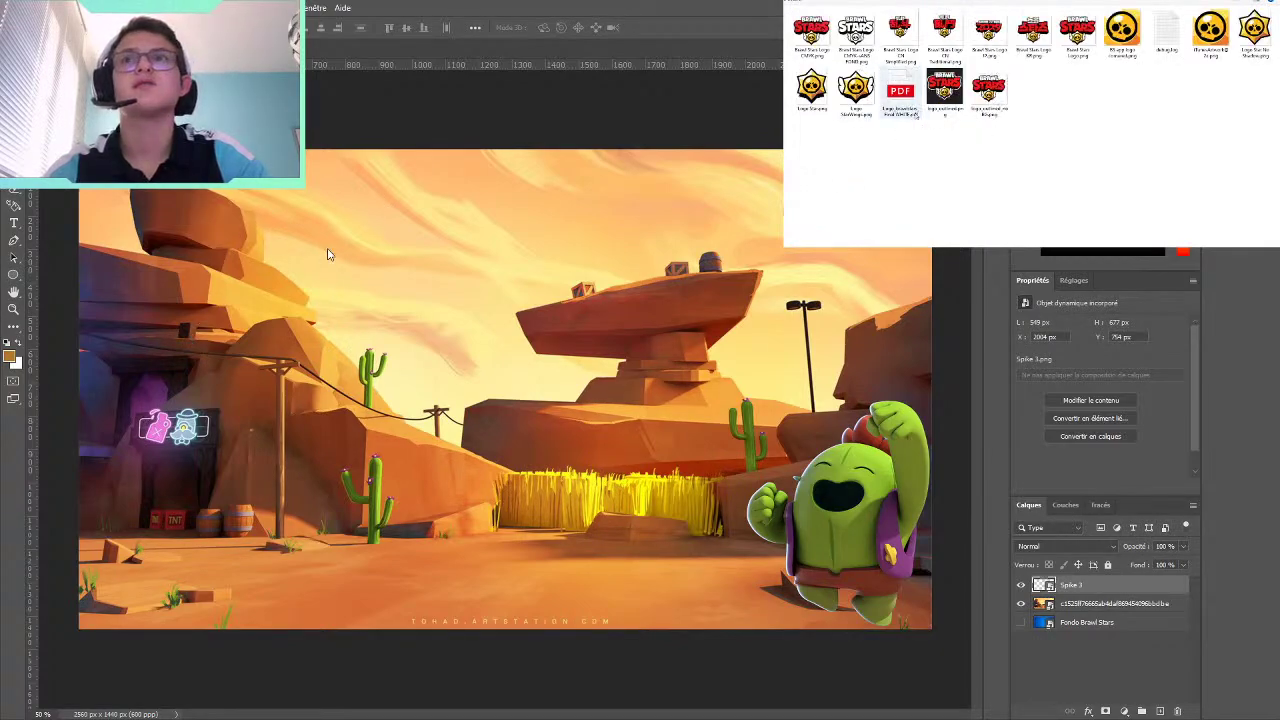
click(988, 90)
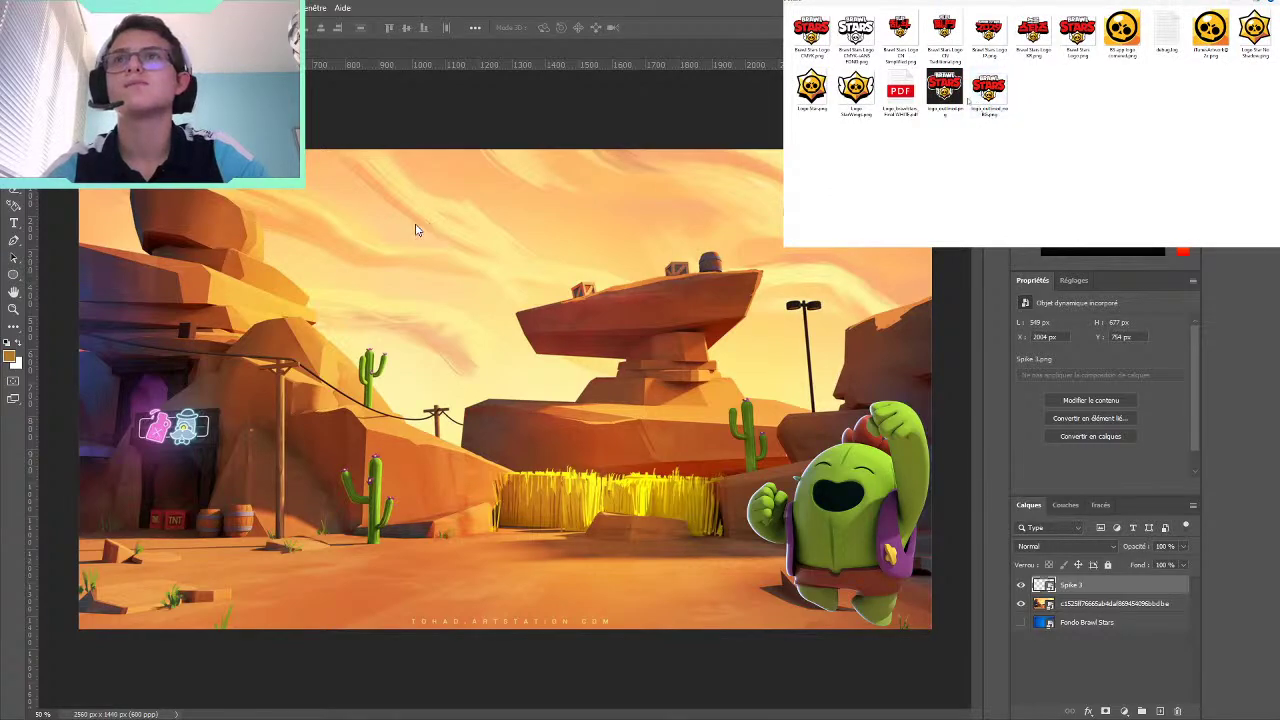
key(alt+Left)
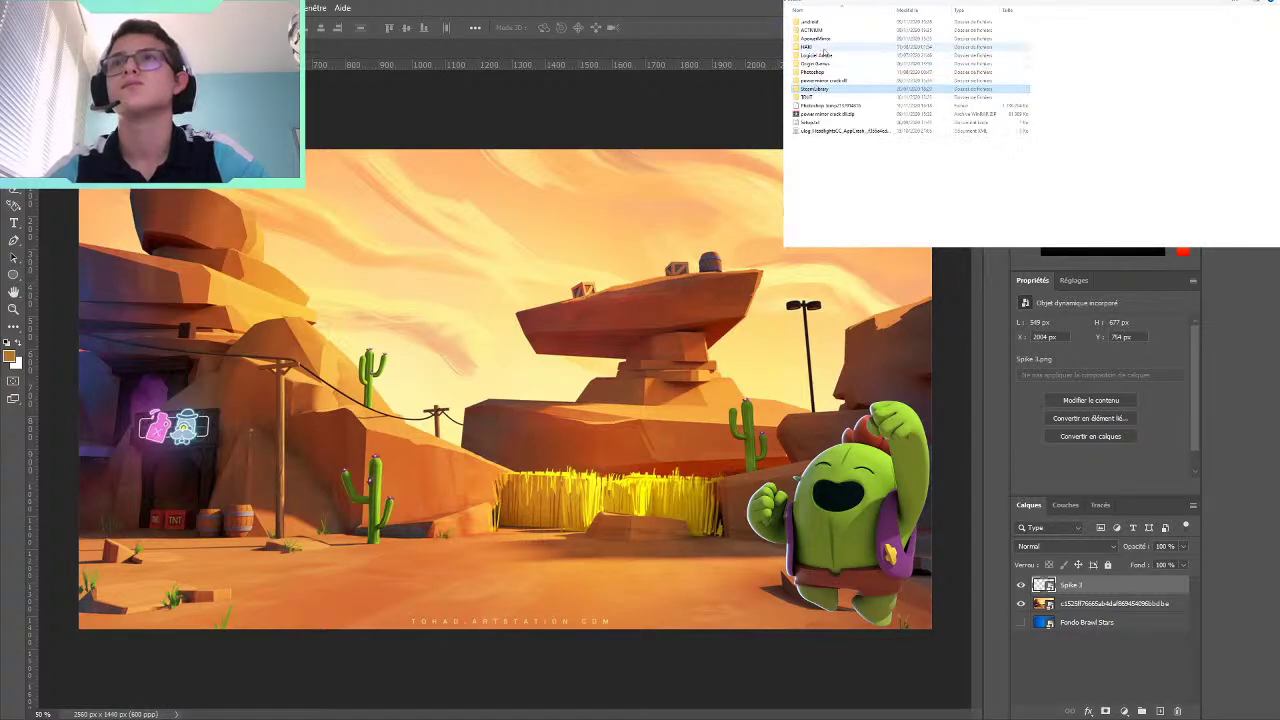
Browse the HARI, Adobe and TEXT folders, returning to the folder list each time
double_click(819, 47)
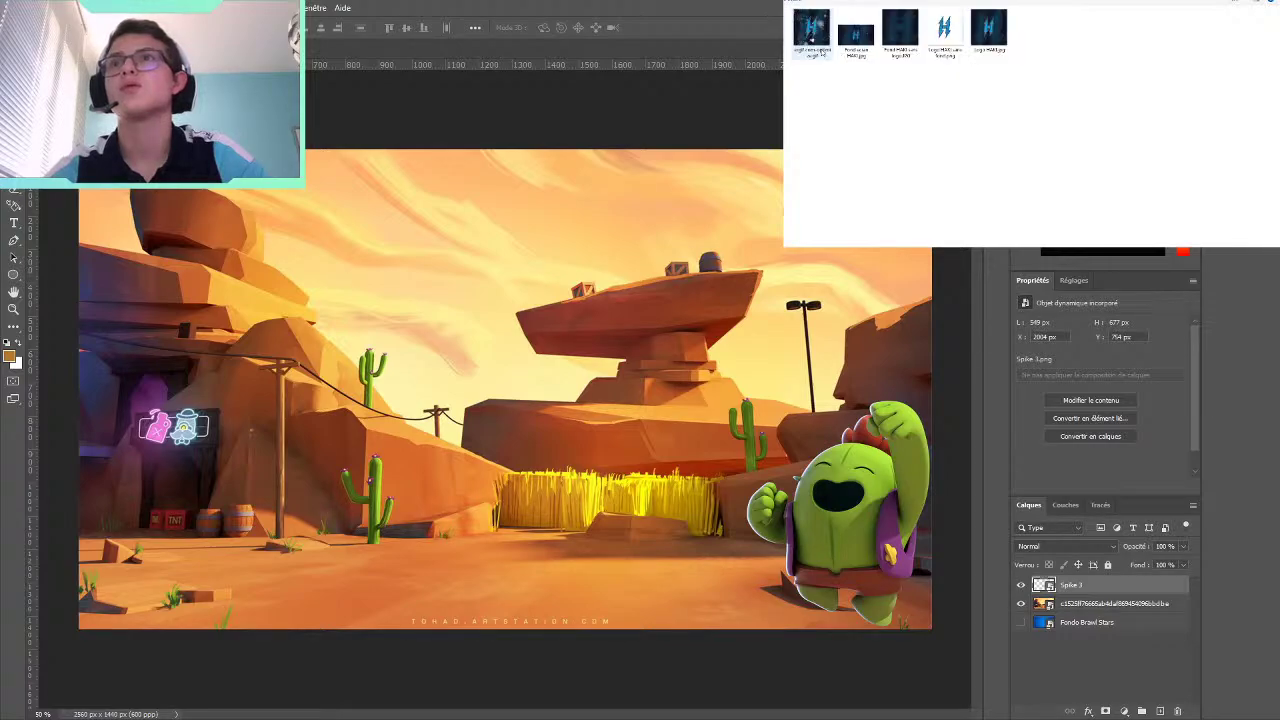
key(alt+Left)
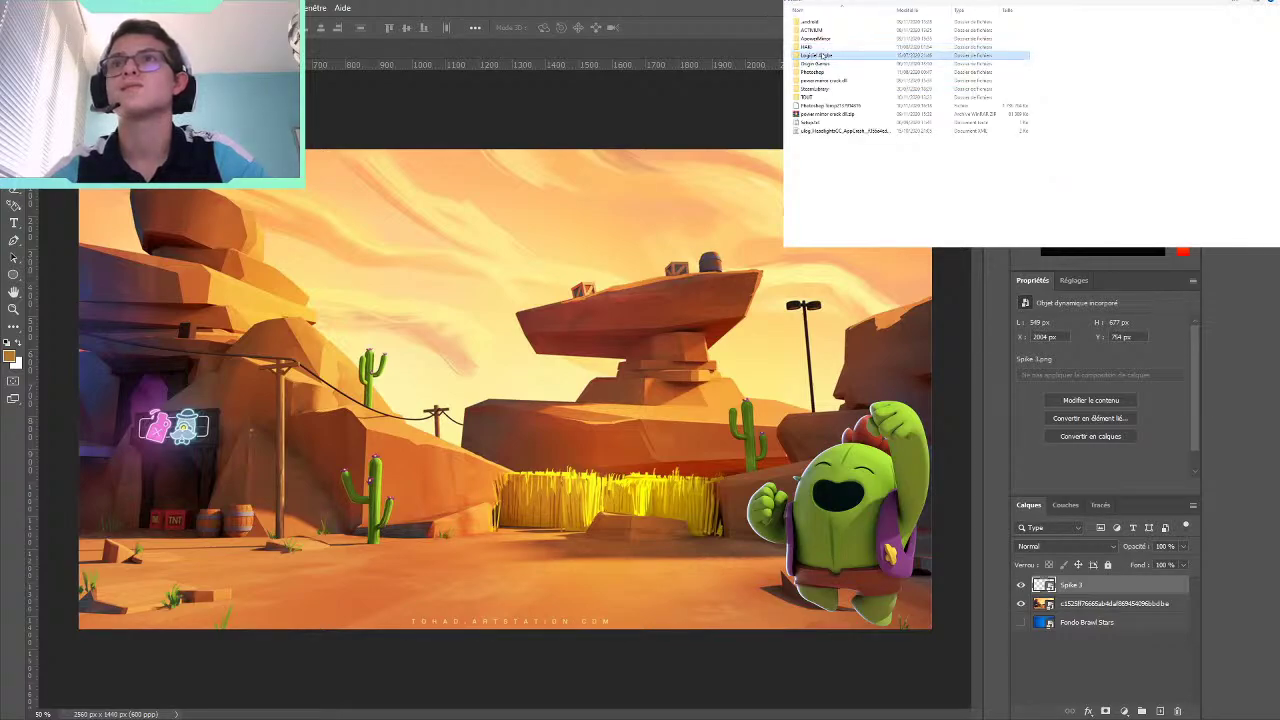
double_click(822, 55)
key(alt+Left)
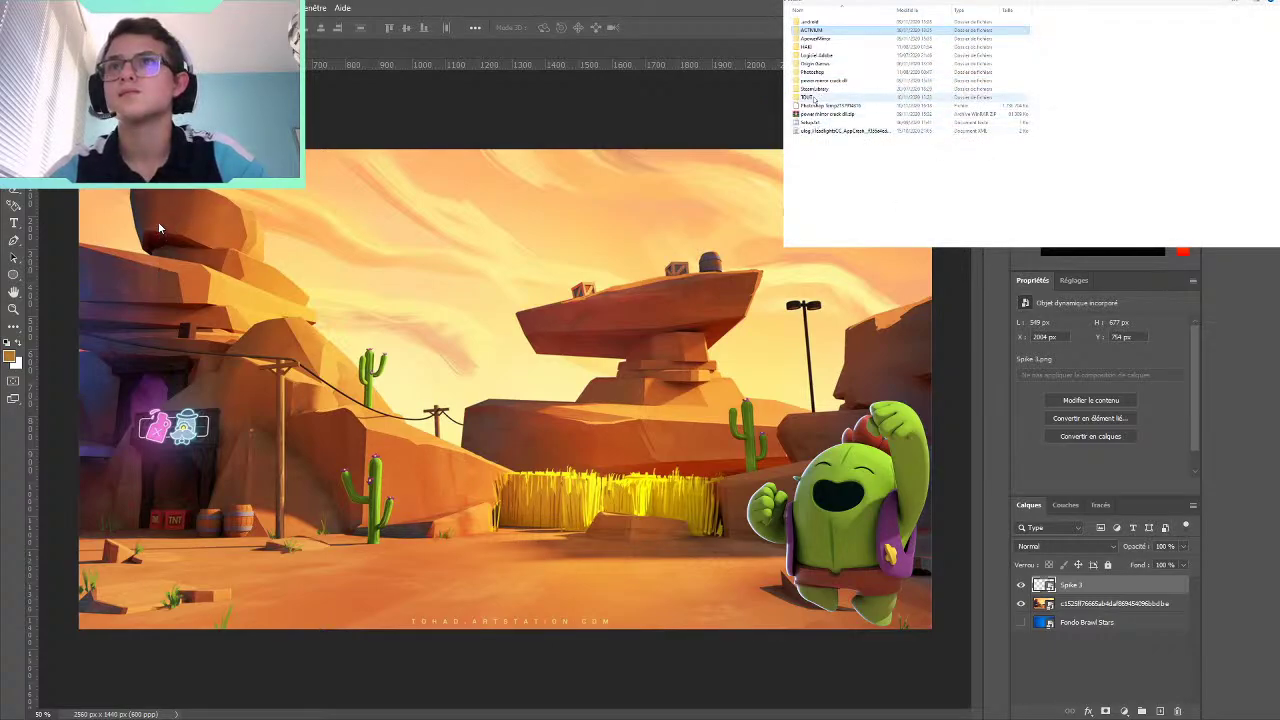
click(812, 97)
double_click(812, 97)
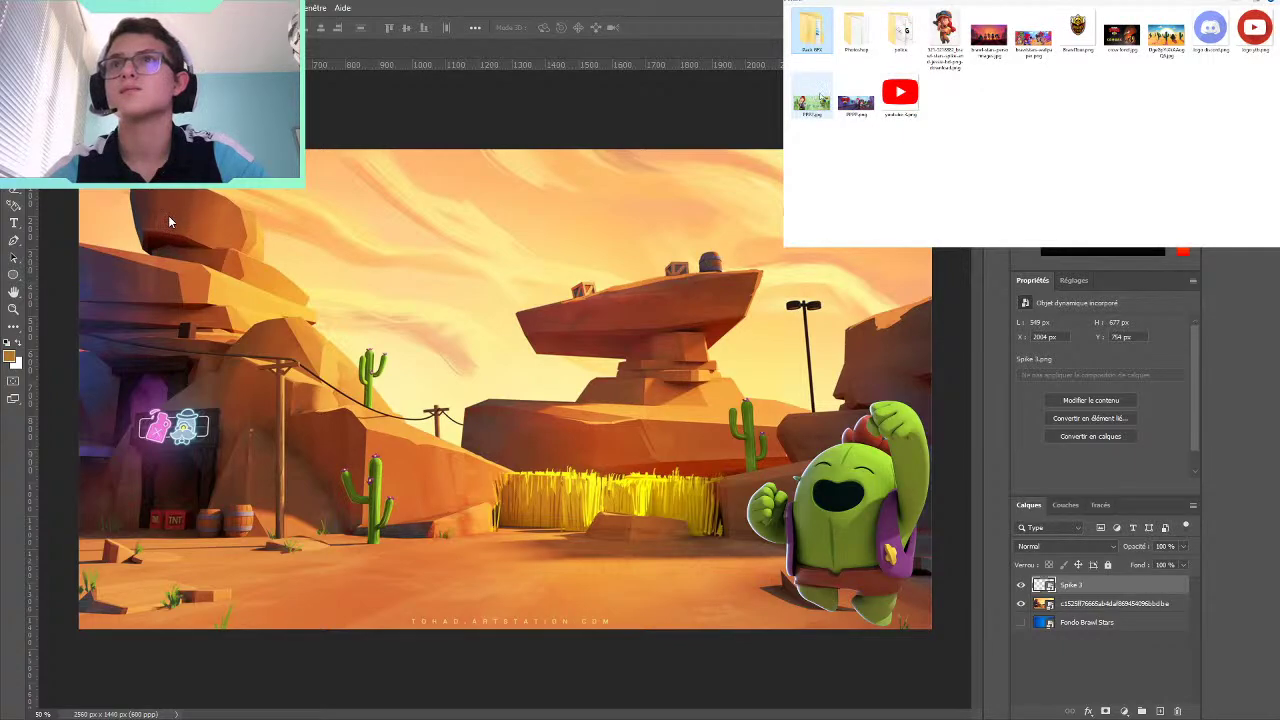
key(alt+Left)
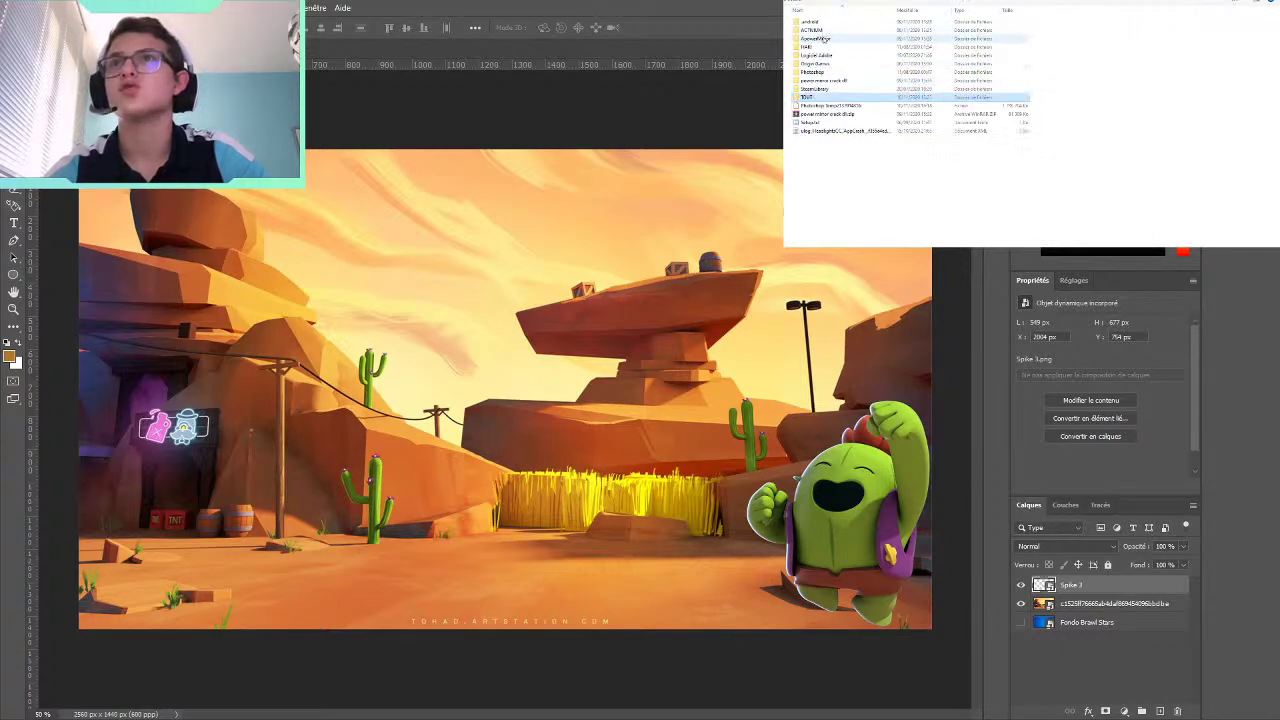
Search through Origin Games and other folders, then open the overlay images folder
click(824, 40)
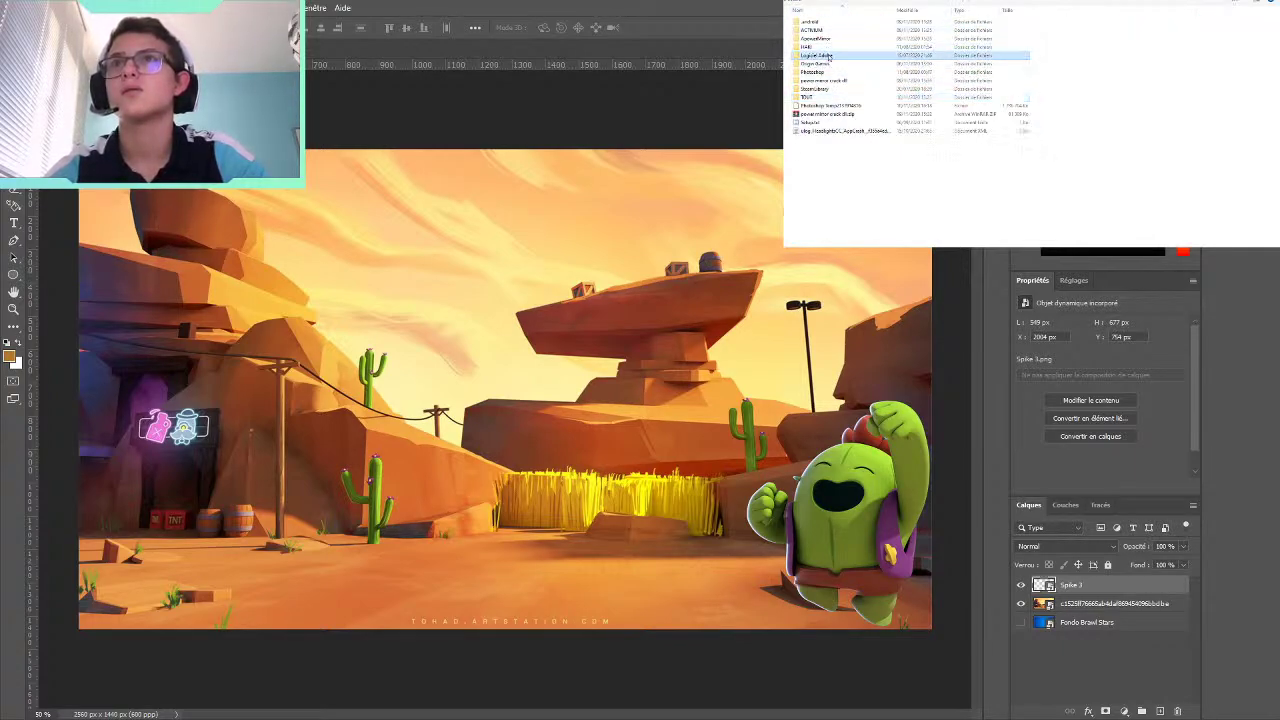
click(829, 64)
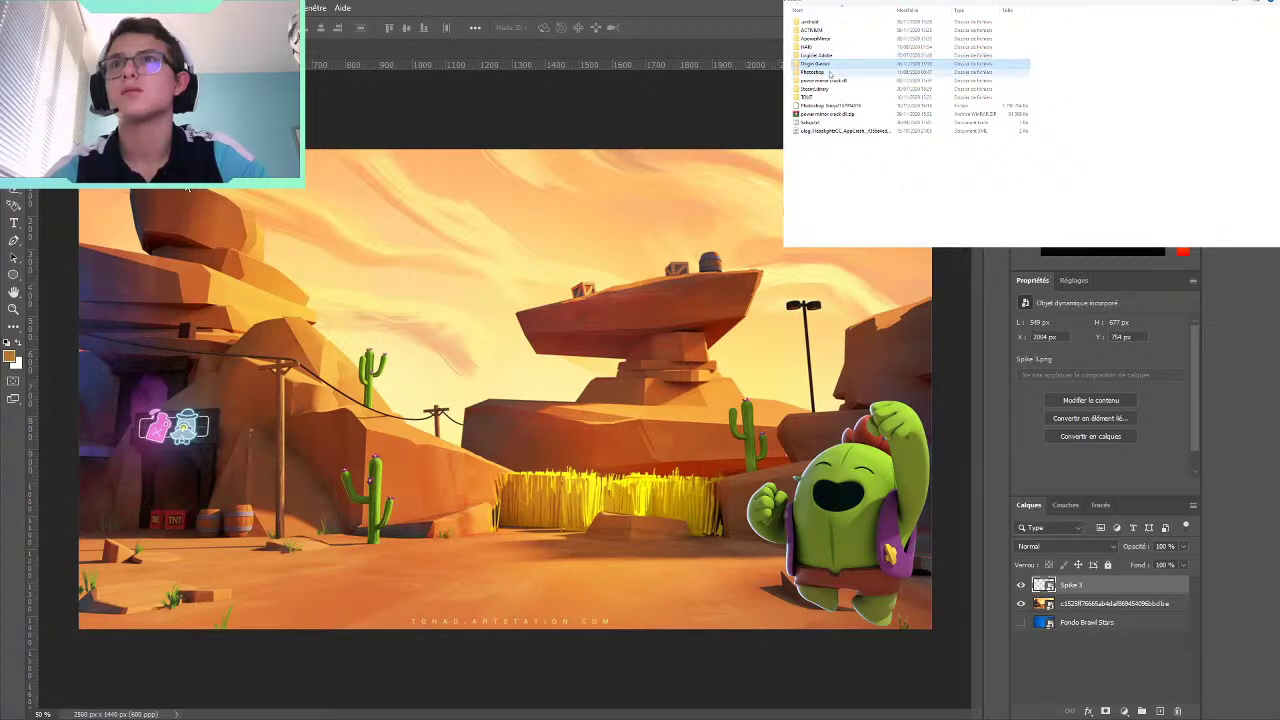
double_click(817, 96)
key(alt+Left)
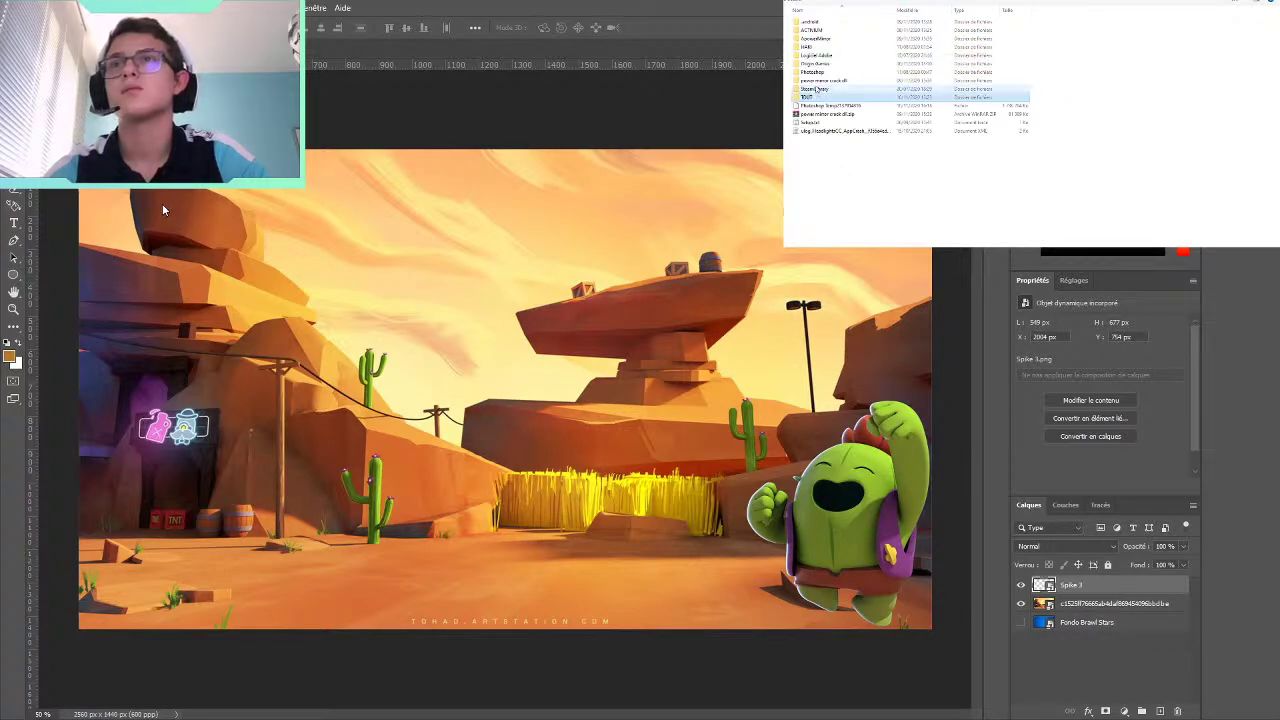
double_click(816, 83)
key(alt+Left)
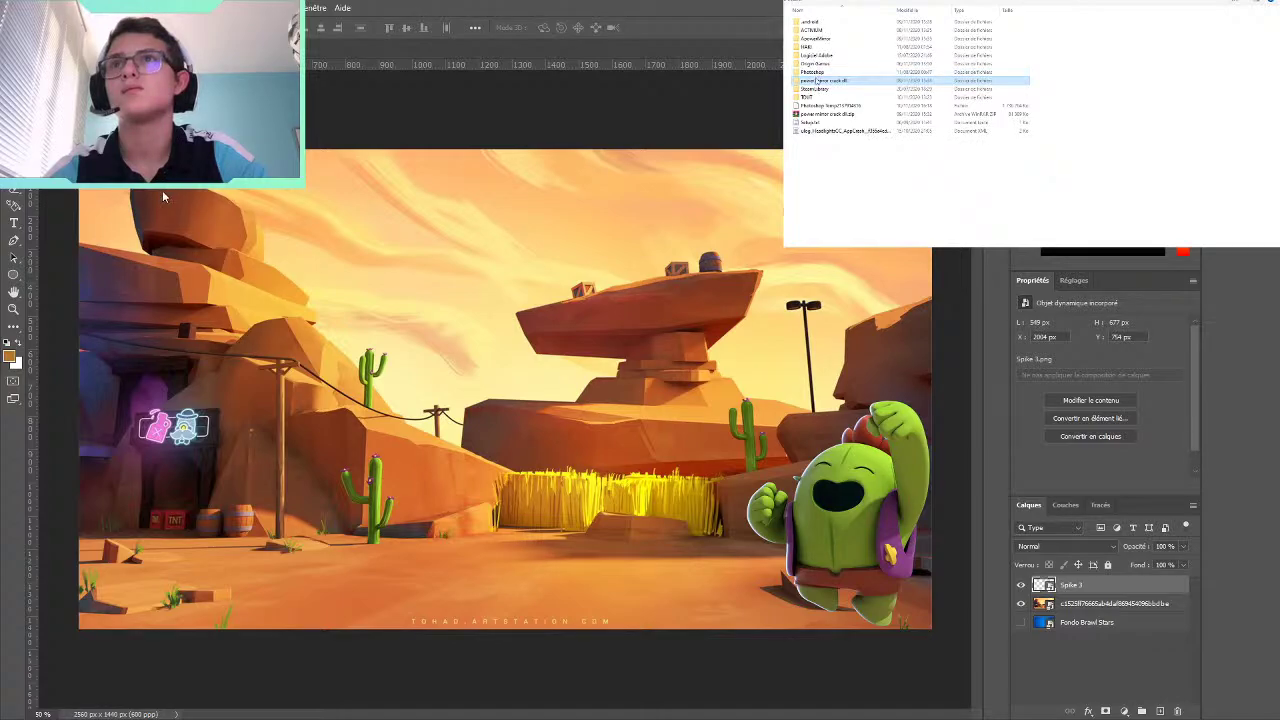
double_click(817, 74)
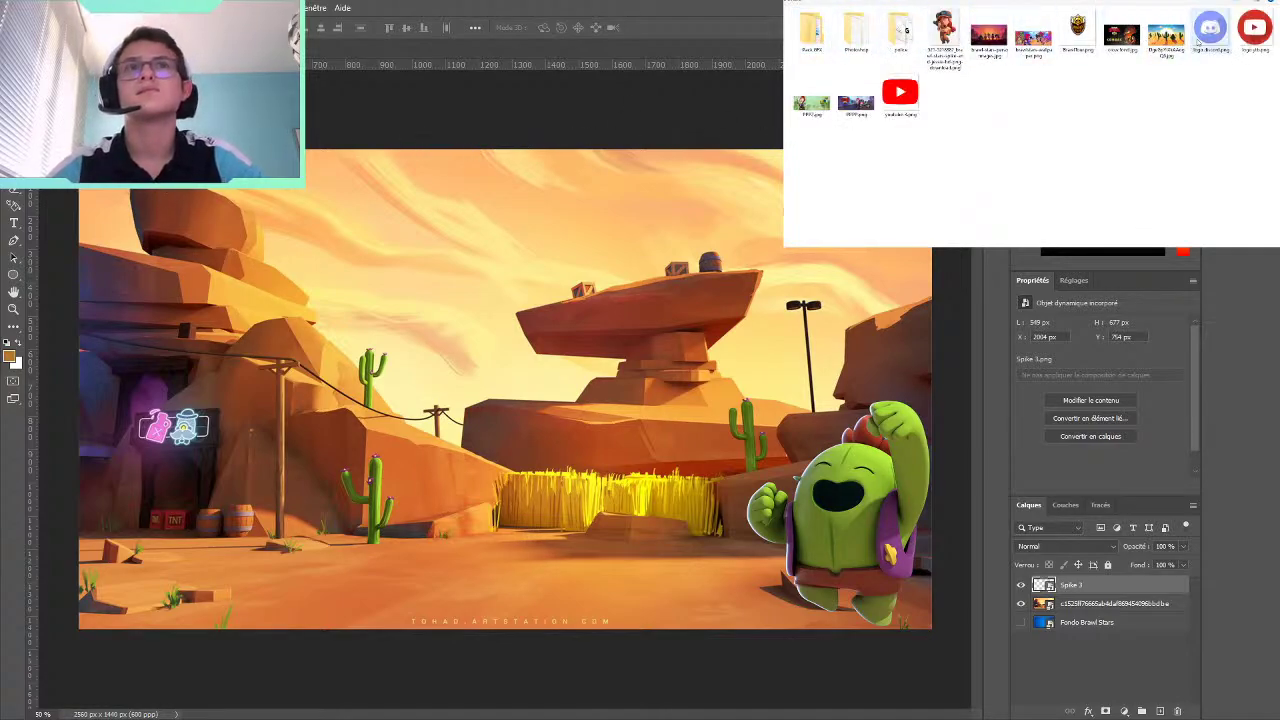
double_click(856, 37)
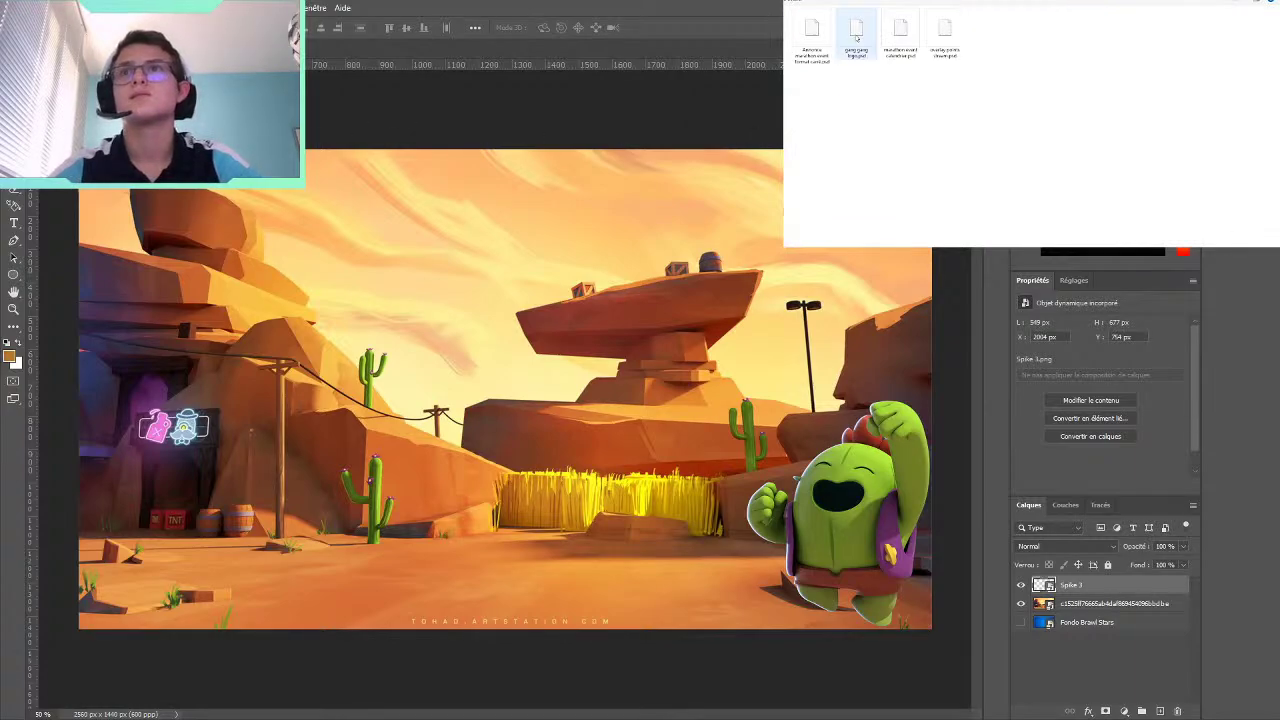
key(alt+Left)
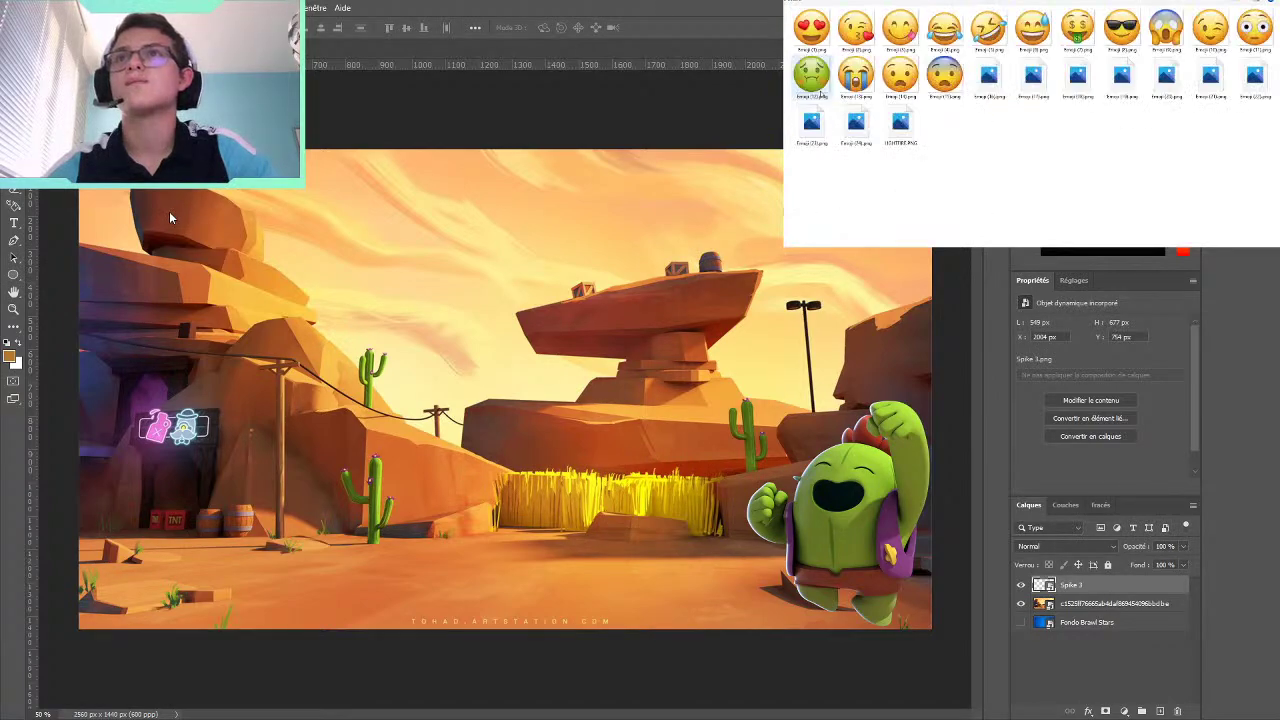
key(Return)
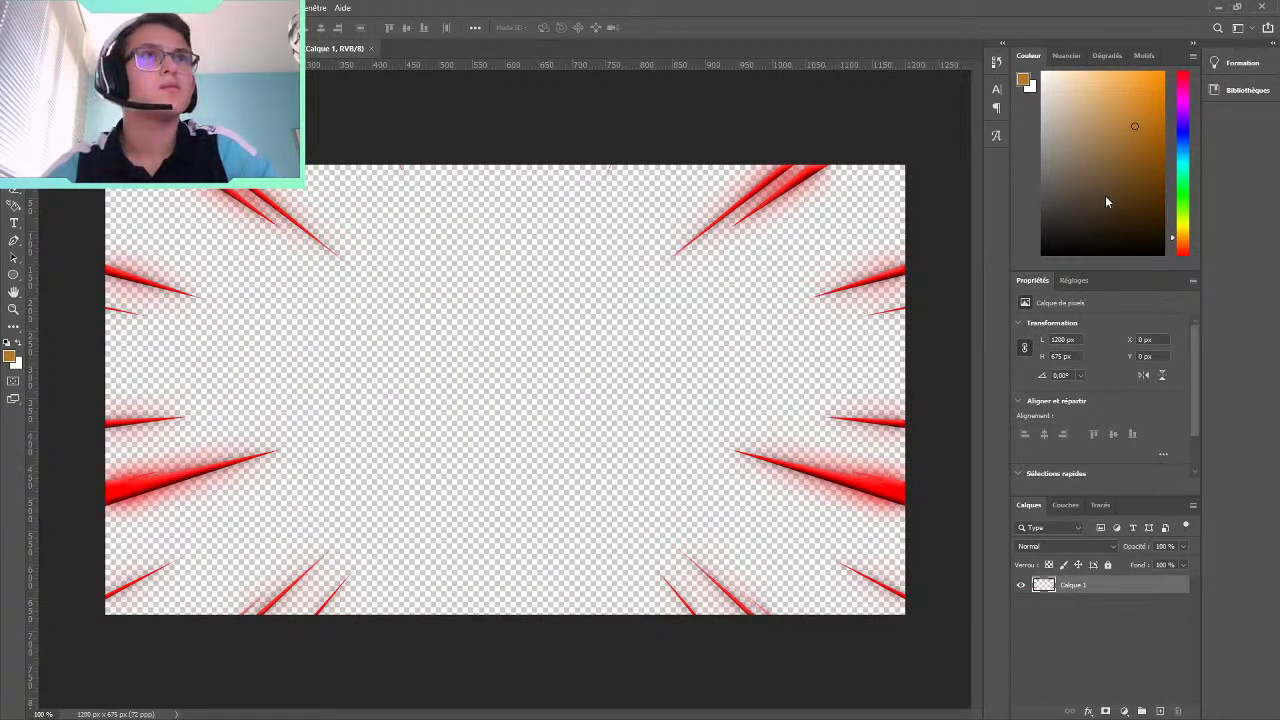
Open the red speed-lines PNG as a 1200 × 675 document and select Calque 1
click(1100, 589)
drag(214, 166, 523, 343)
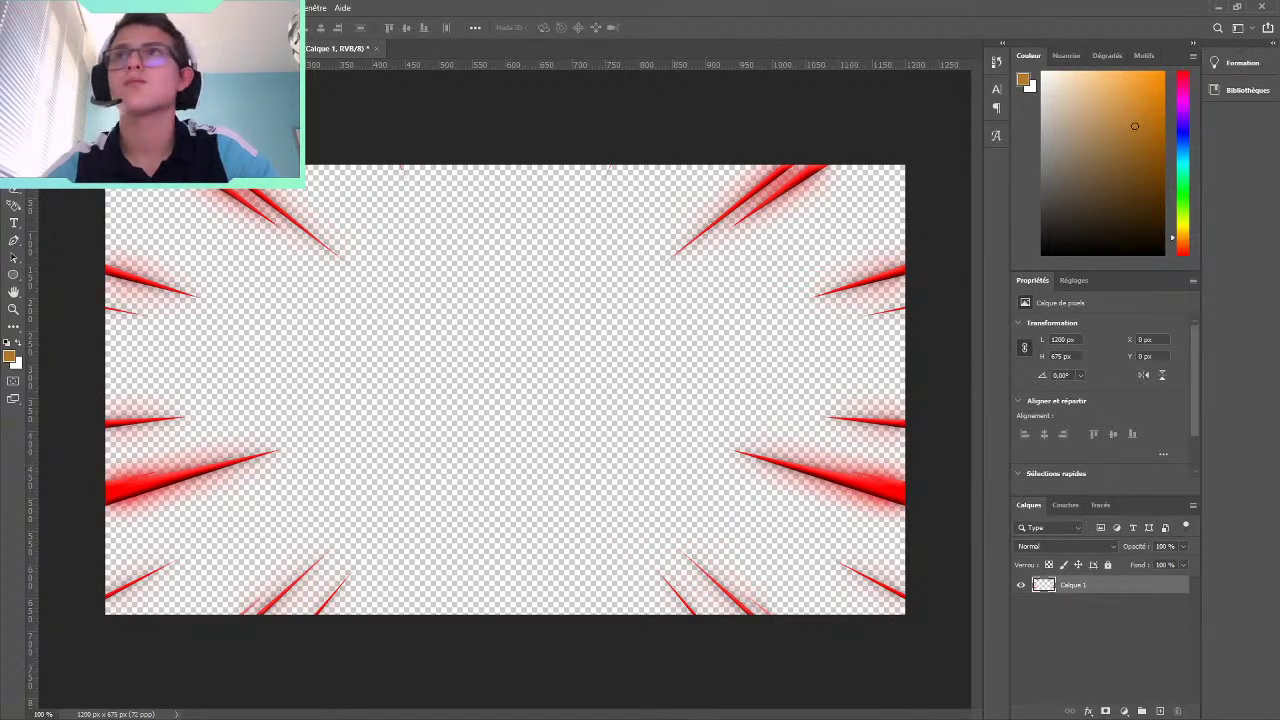
click(188, 269)
click(160, 290)
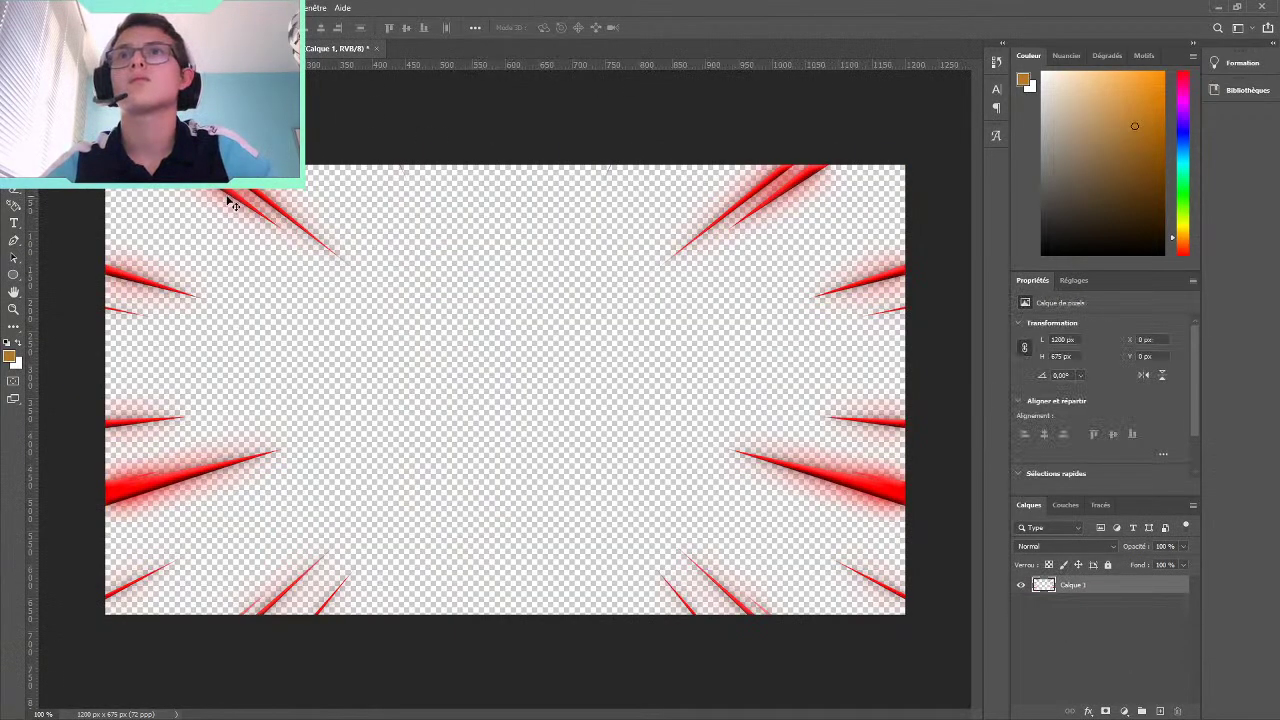
Bring Calque 1 into the desert banner and stretch it nearly across the whole canvas
drag(500, 390, 415, 437)
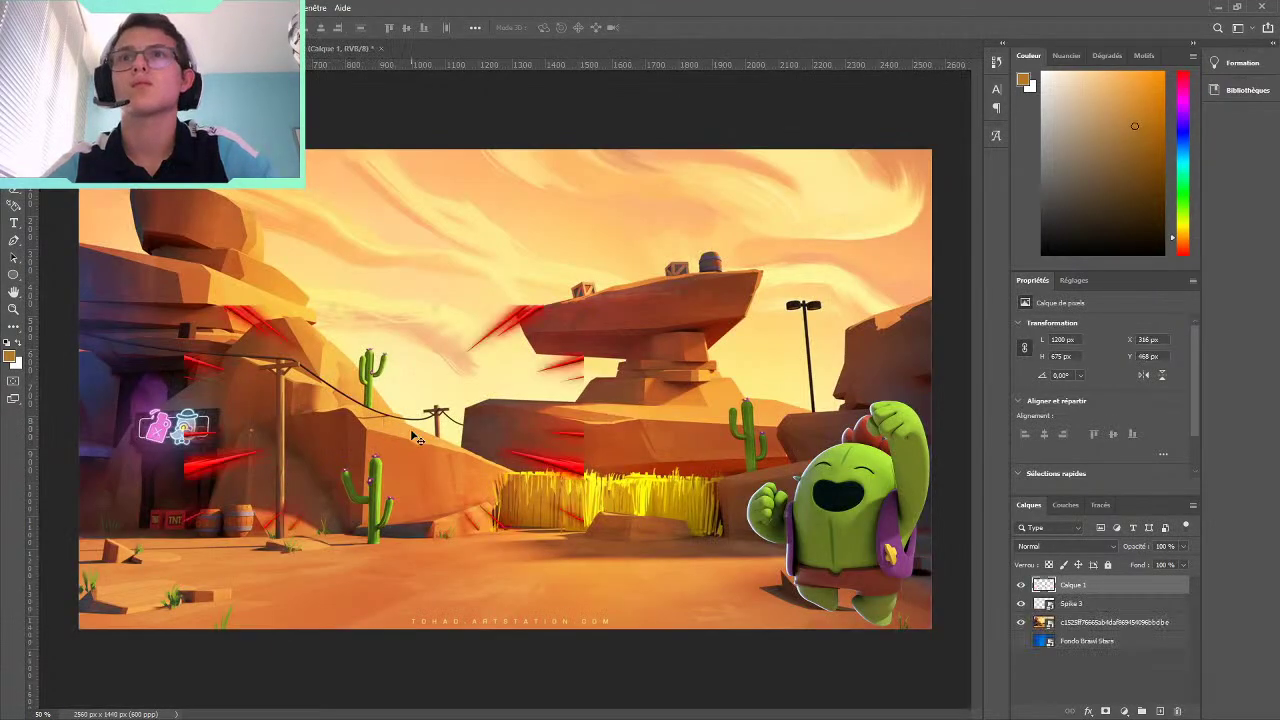
drag(565, 432, 464, 275)
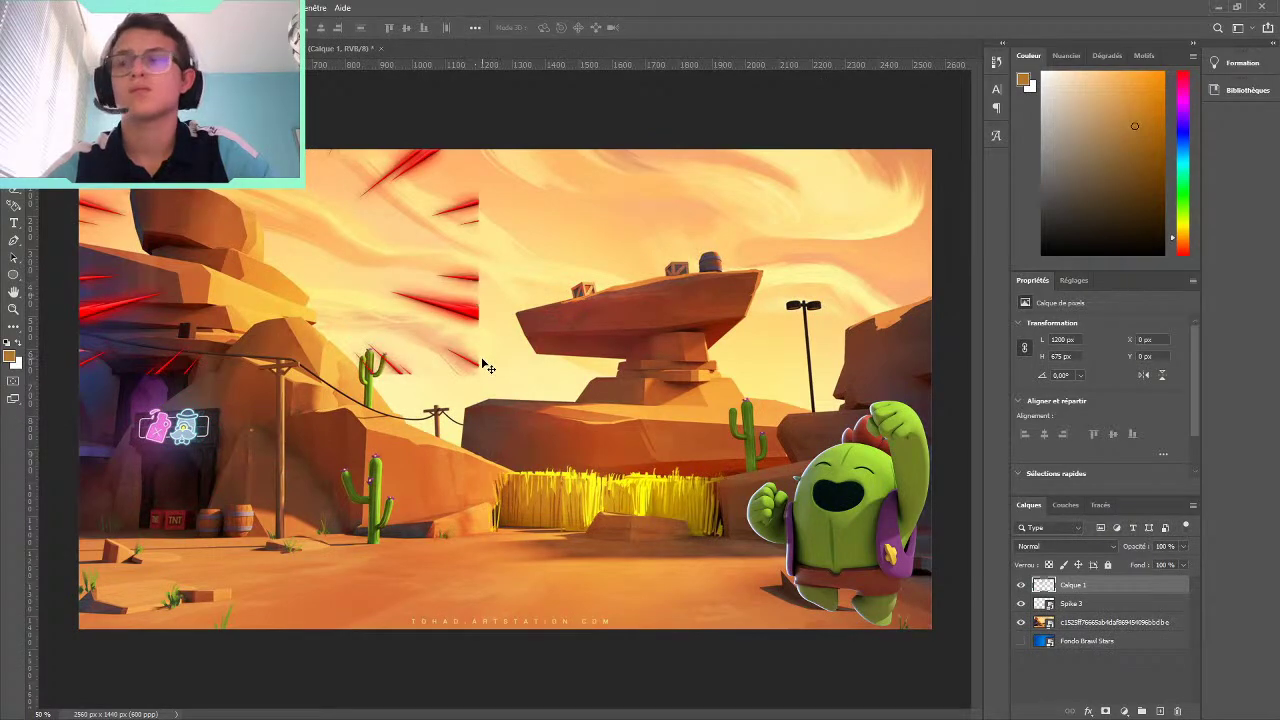
key(ctrl+t)
mouse_move(481, 366)
mouse_down()
mouse_move(572, 394)
mouse_move(478, 373)
mouse_move(933, 631)
mouse_up()
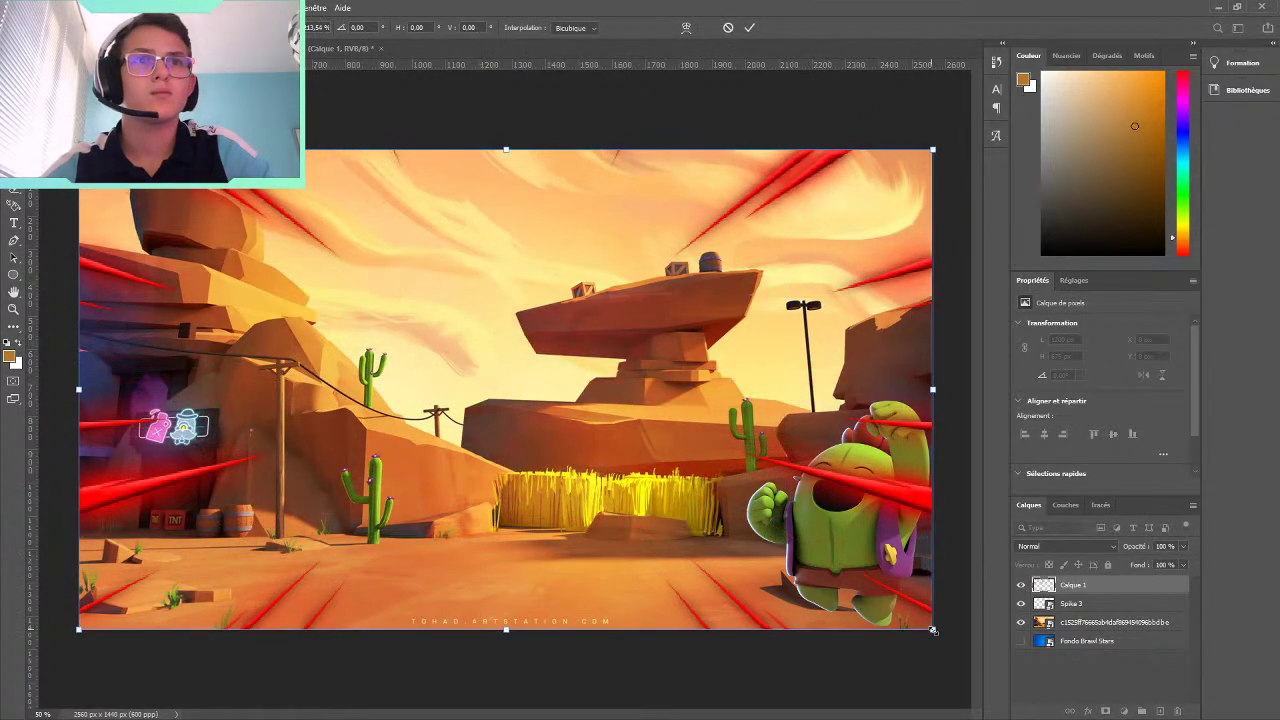
Commit the speed-line resize, move Calque 1 below Spike 3, and lower its opacity
click(749, 27)
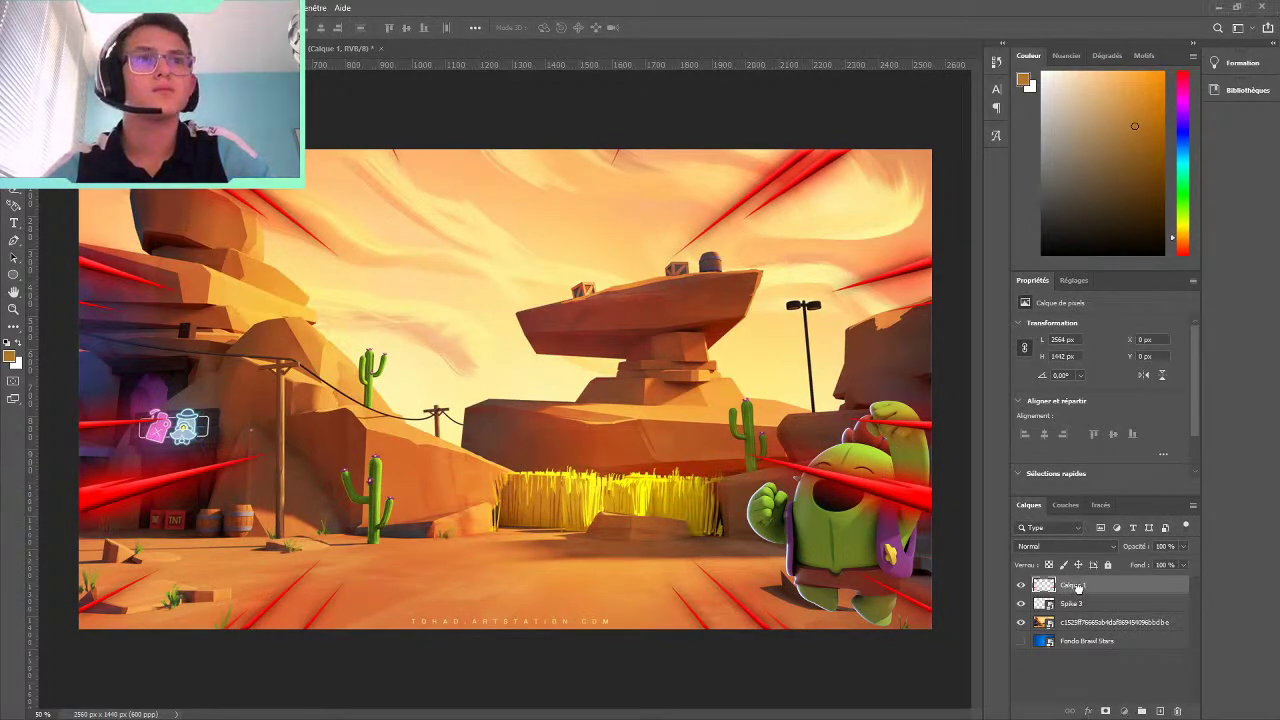
drag(1077, 588, 1083, 622)
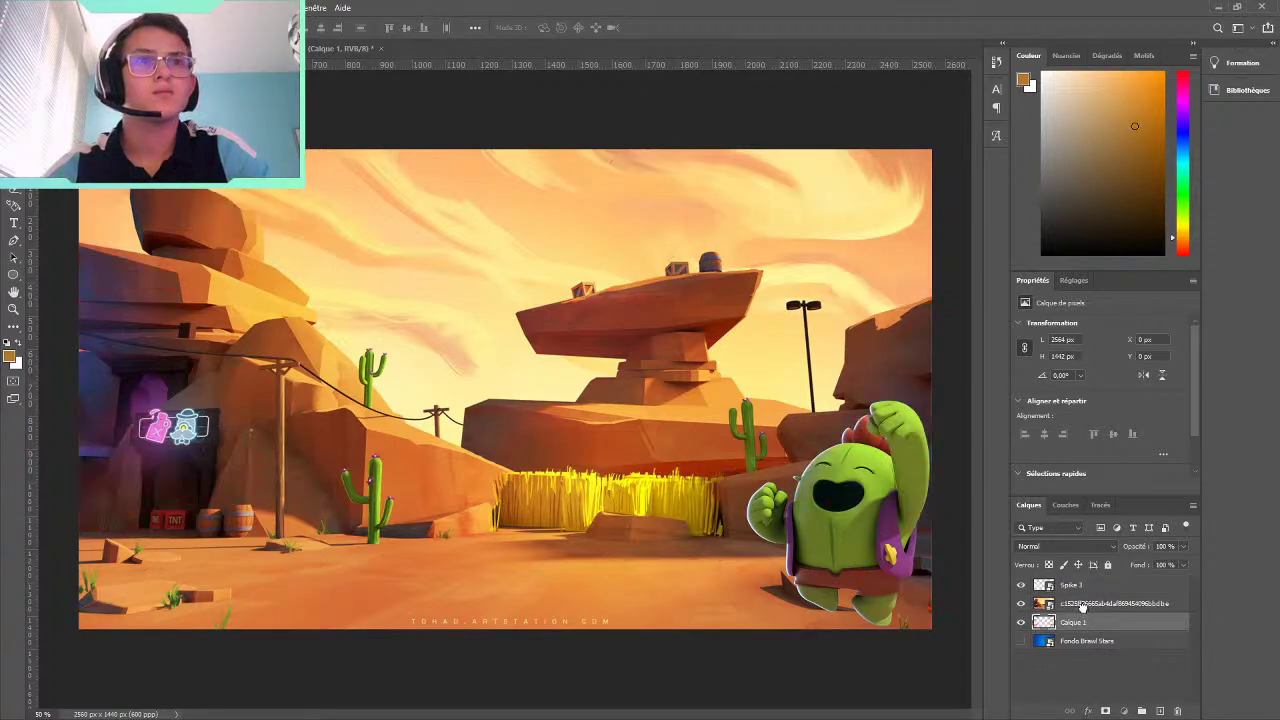
drag(1080, 604, 1080, 604)
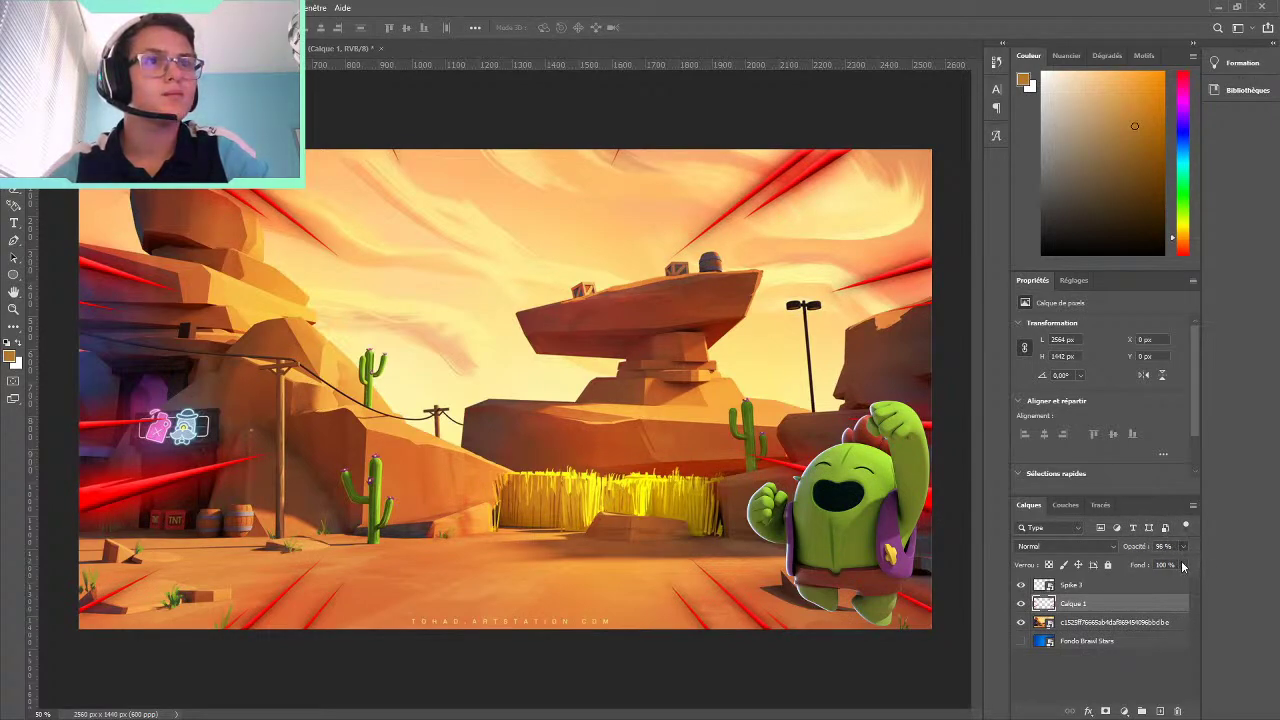
mouse_move(1140, 567)
mouse_down()
mouse_move(1078, 563)
mouse_move(1152, 567)
mouse_up()
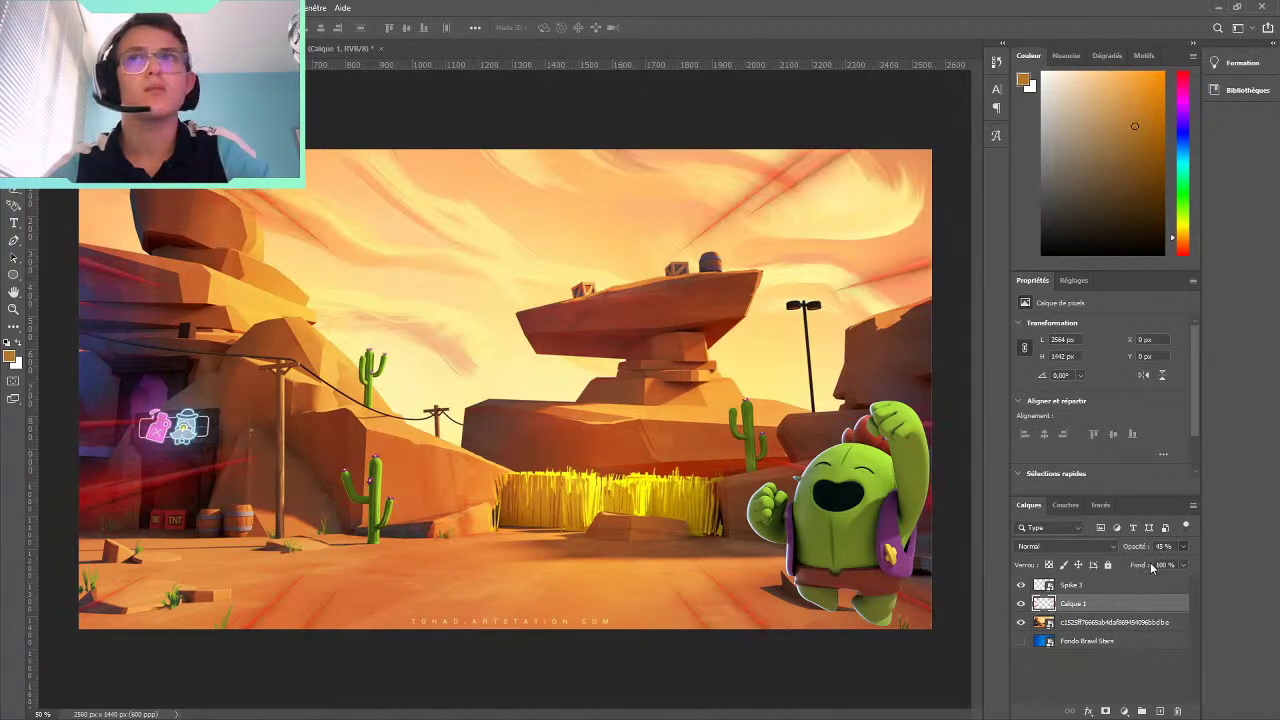
click(772, 103)
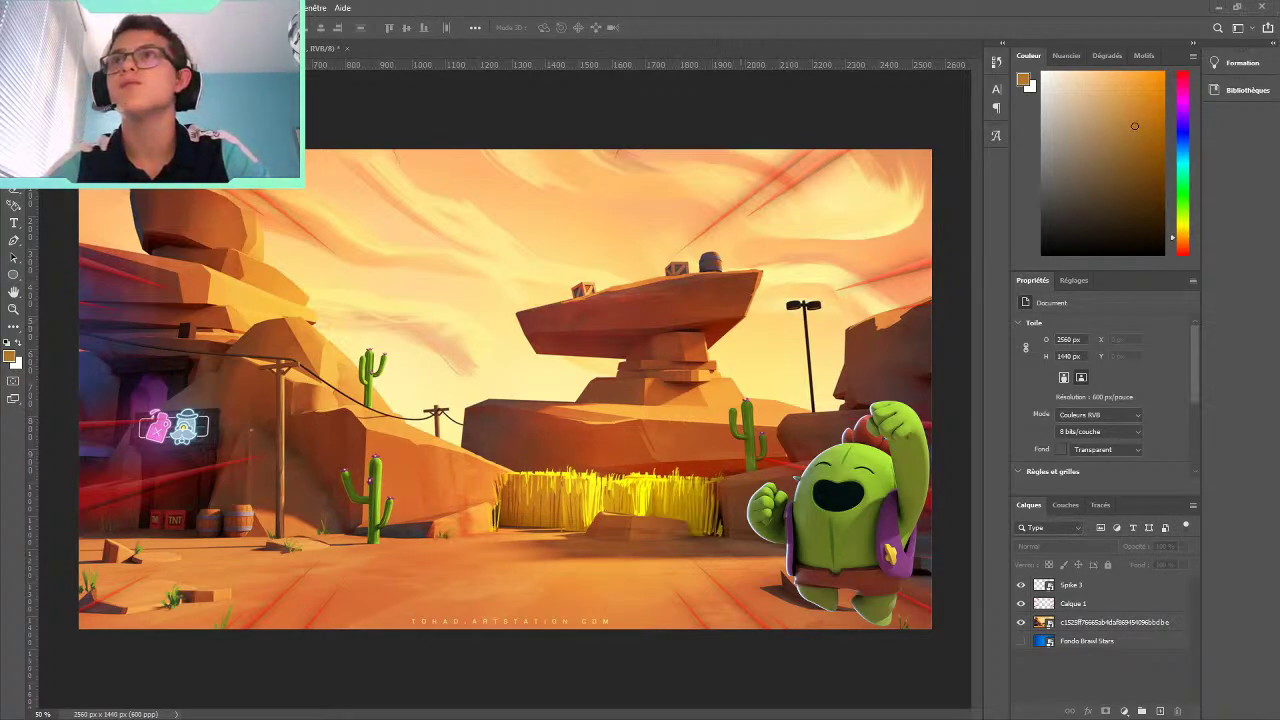
Paint a brown horizontal brush stroke across the sky on a new layer above Spike 3
key(b)
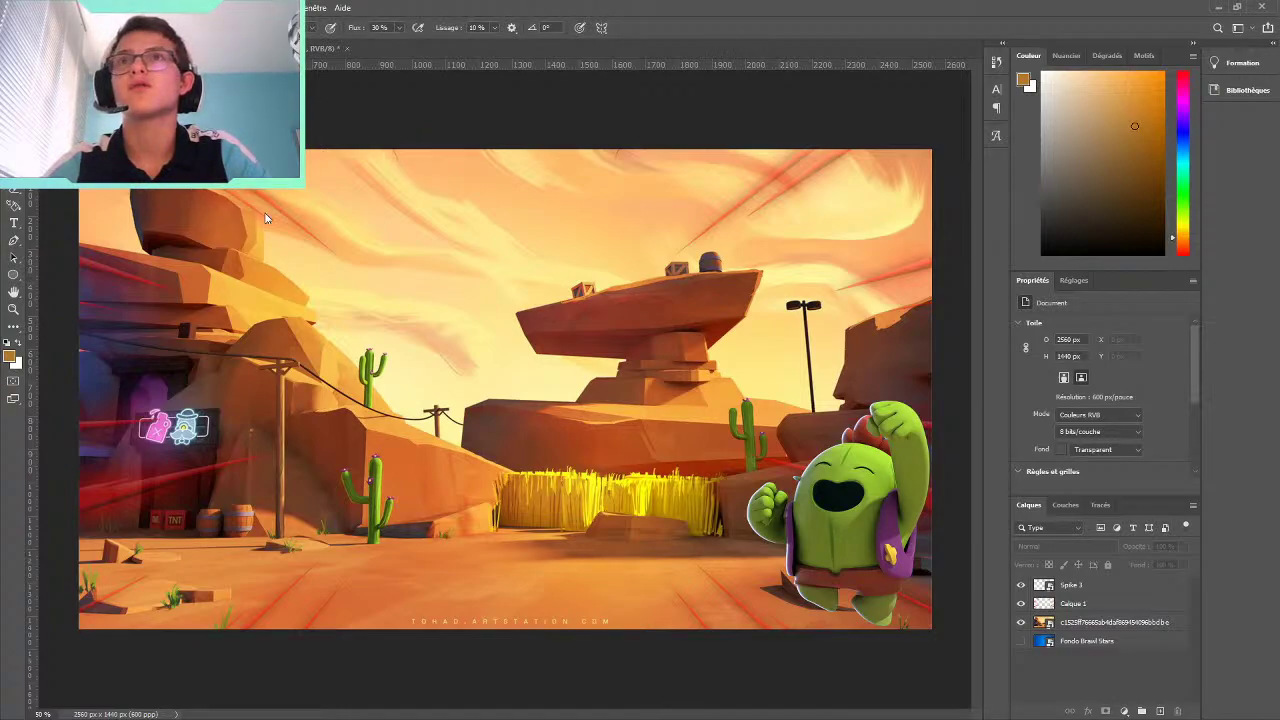
click(1070, 585)
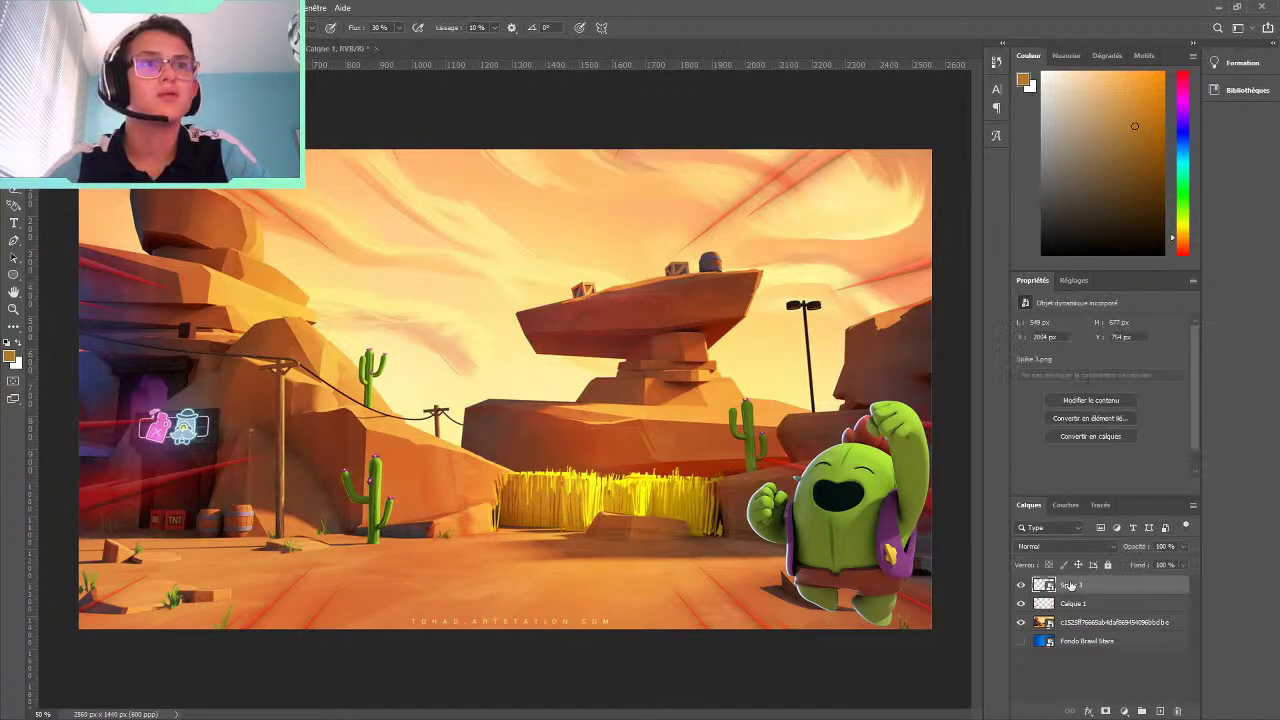
click(1160, 711)
drag(287, 241, 785, 233)
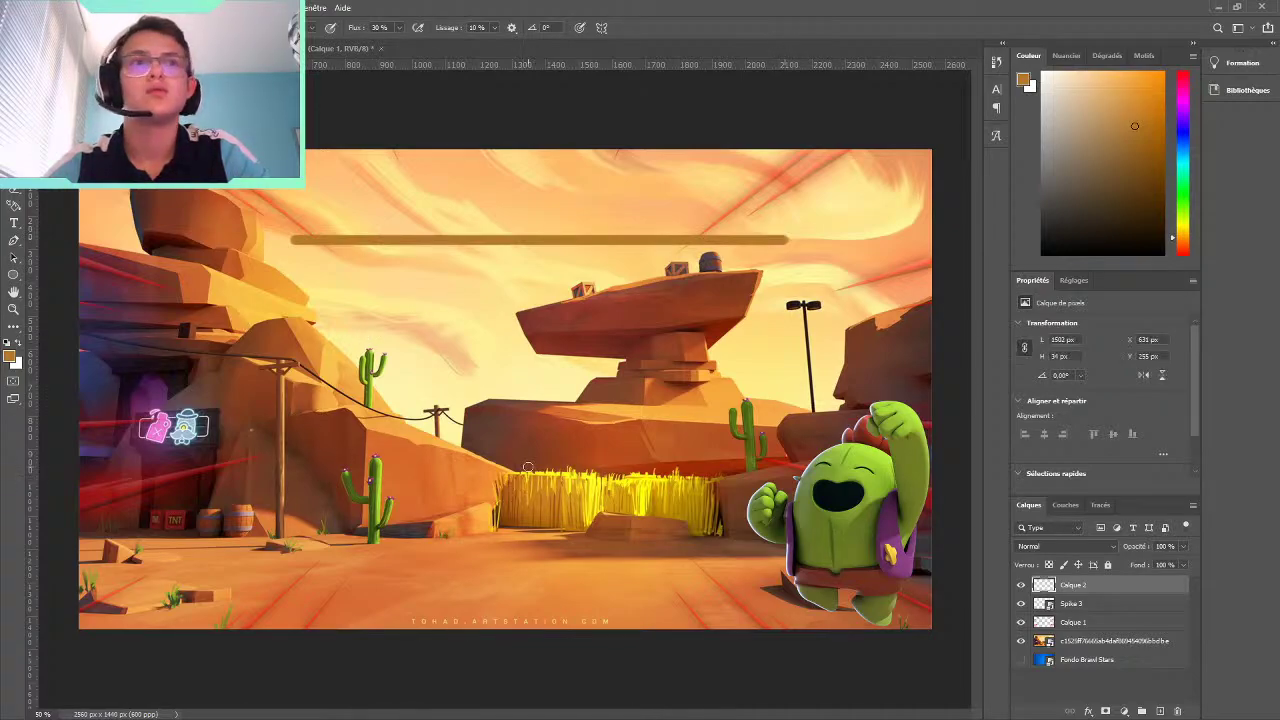
Stretch and reposition the stroke into a 1718 × 39 px bar across the upper sky
key(v)
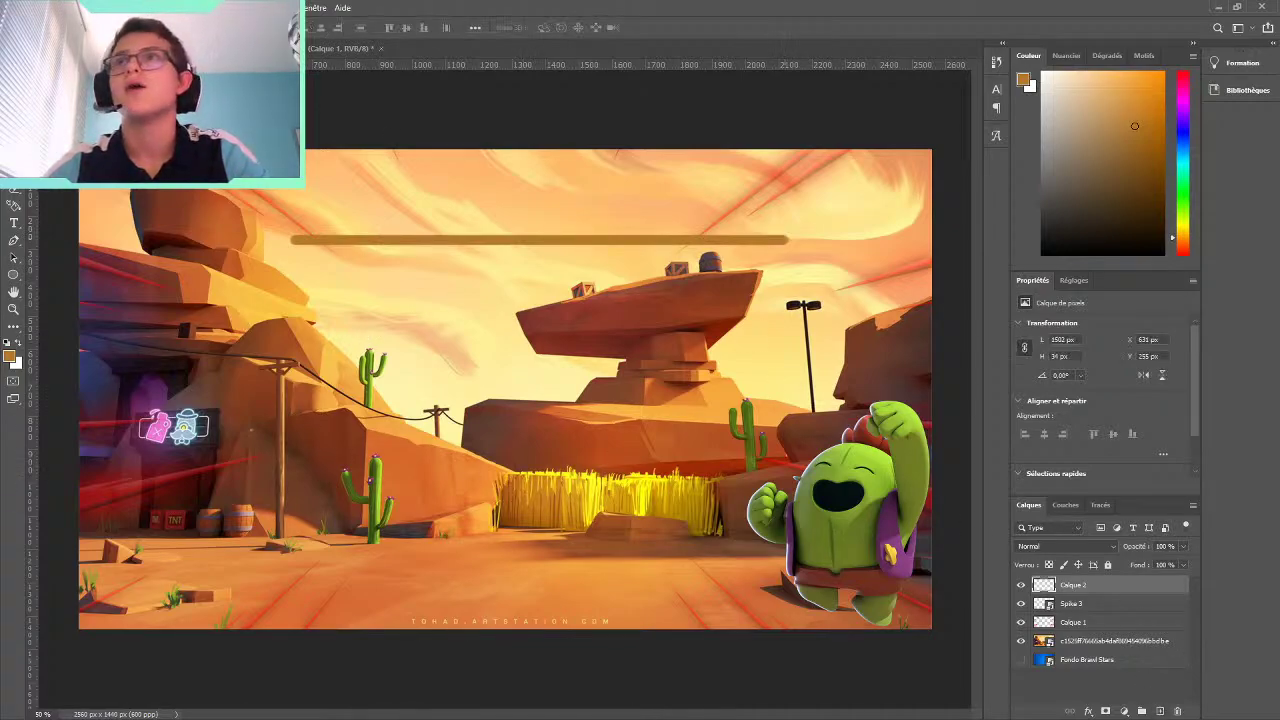
key(ctrl+t)
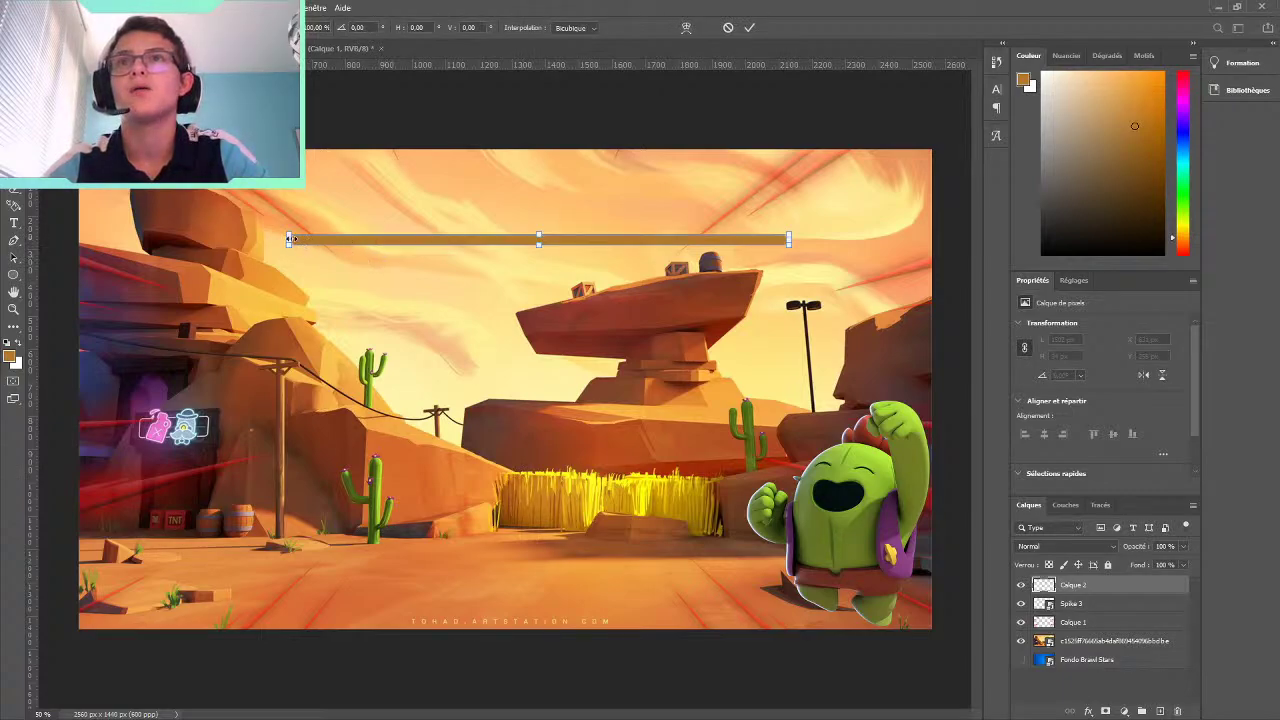
mouse_move(289, 239)
mouse_down()
mouse_move(206, 236)
mouse_move(229, 233)
mouse_up()
mouse_move(399, 238)
mouse_down()
mouse_move(425, 248)
mouse_move(417, 225)
mouse_move(433, 225)
mouse_up()
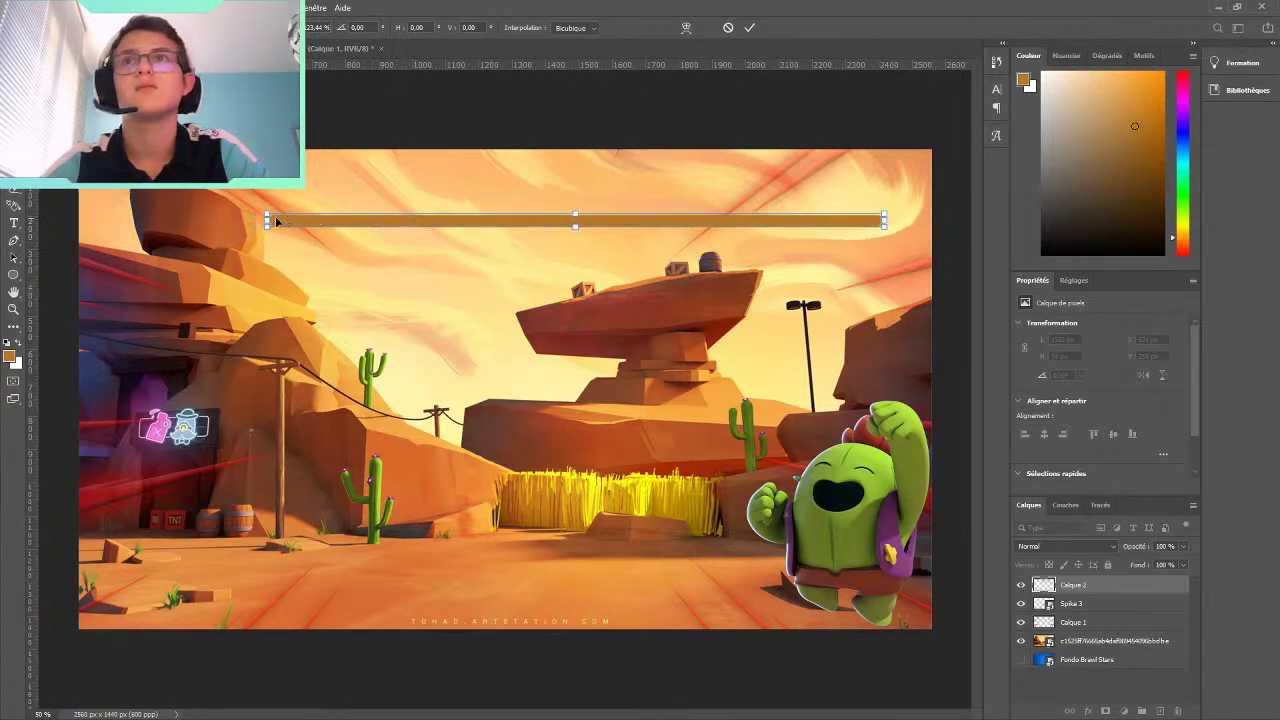
mouse_move(267, 220)
mouse_down()
mouse_move(352, 214)
mouse_move(313, 219)
mouse_up()
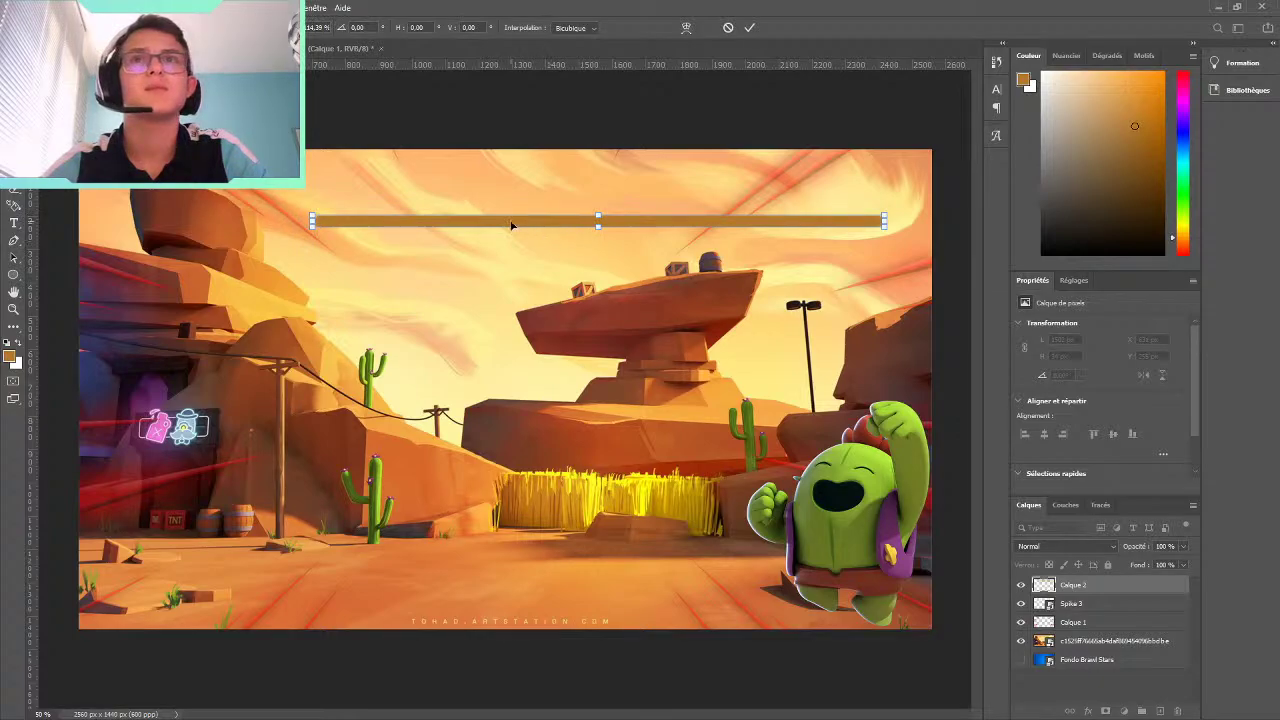
drag(511, 226, 512, 213)
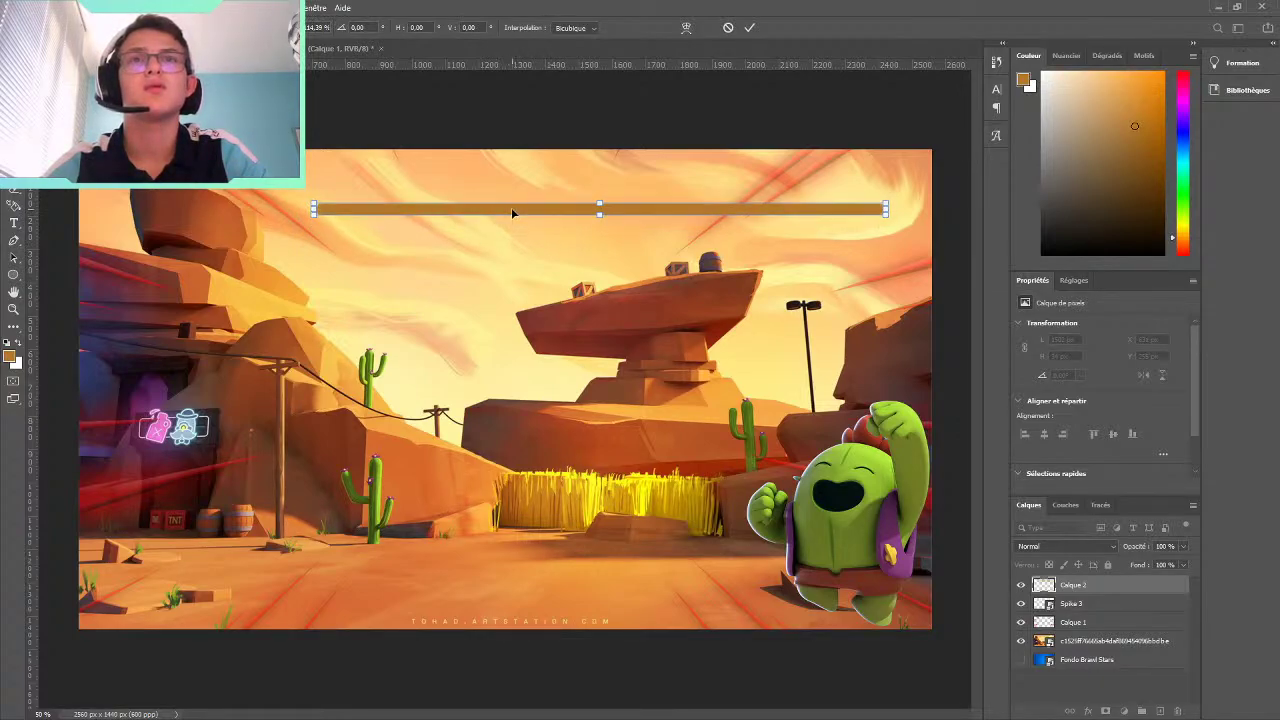
key(Return)
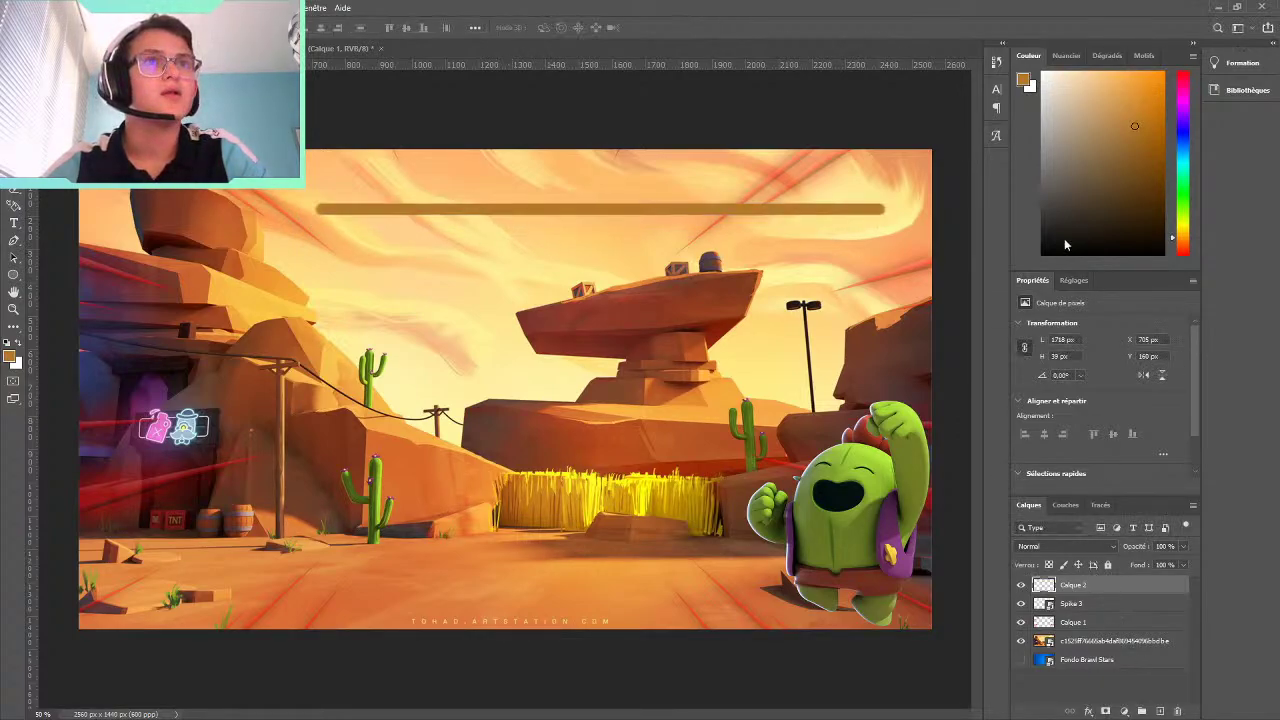
Duplicate the brown bar down to the lower ground, nudge both bars, and make a third copy
click(744, 215)
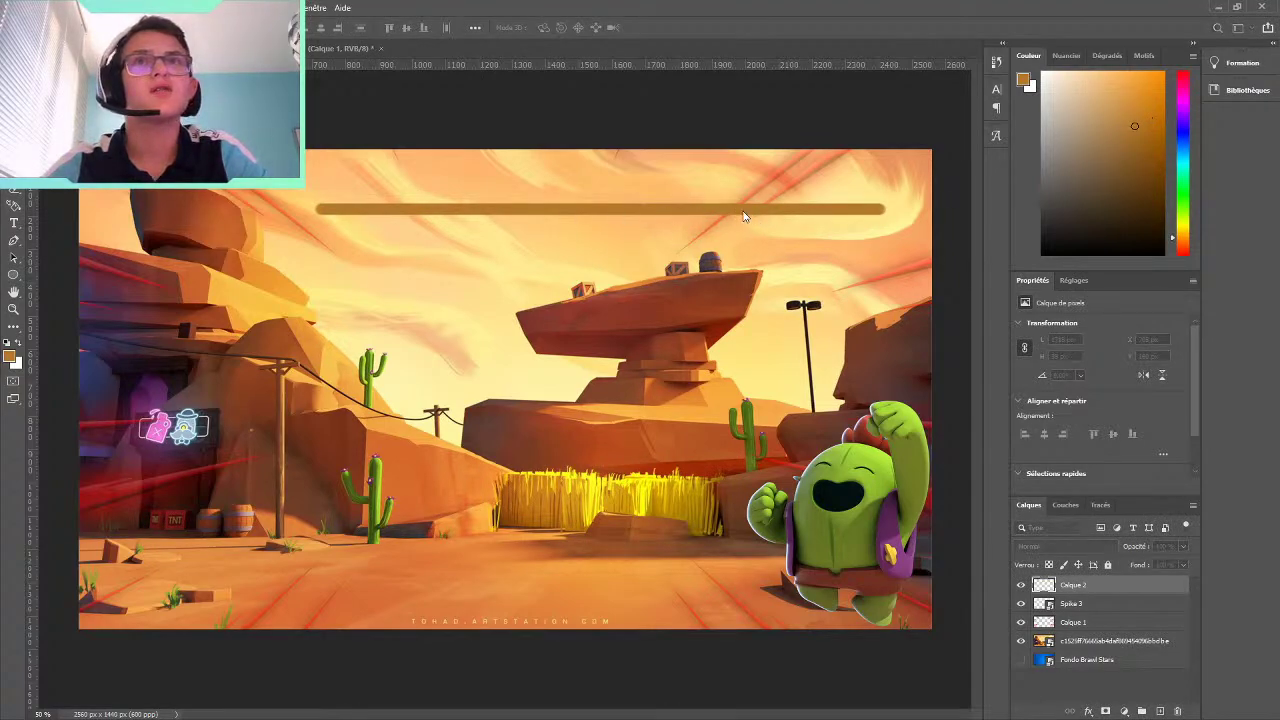
alt+drag(643, 212, 639, 504)
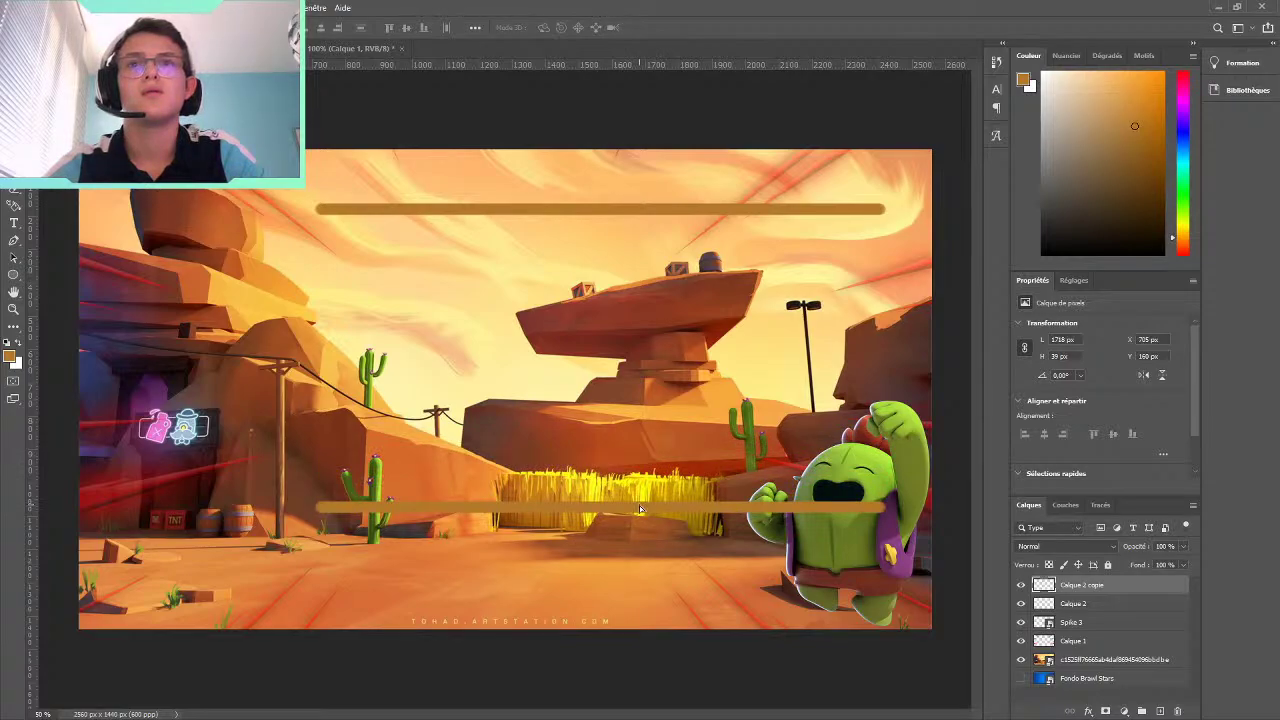
drag(620, 209, 621, 196)
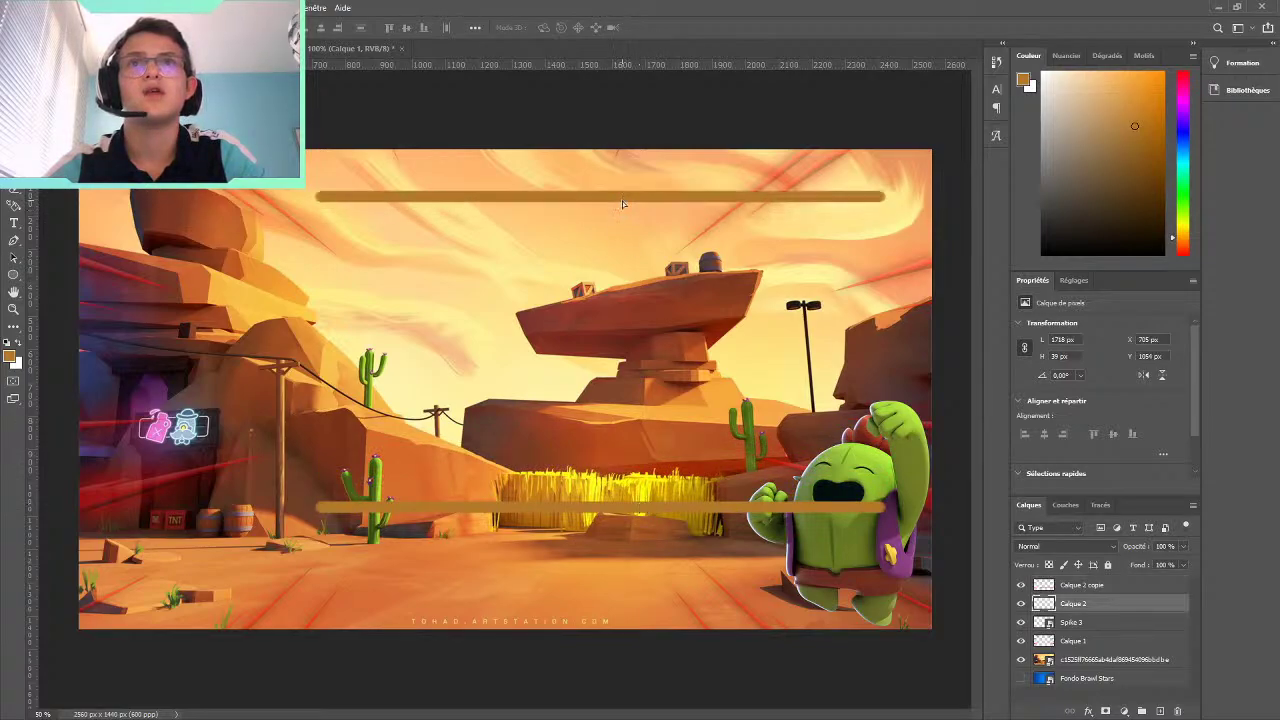
drag(582, 507, 584, 502)
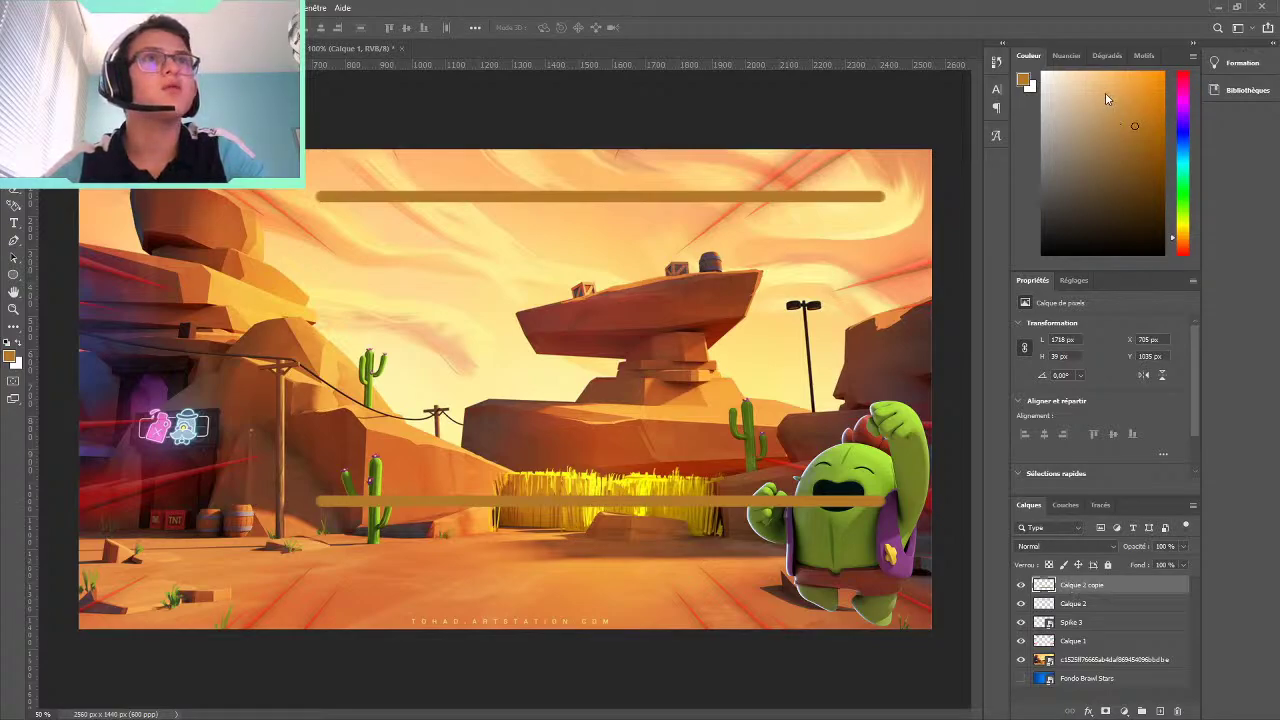
key(ctrl+j)
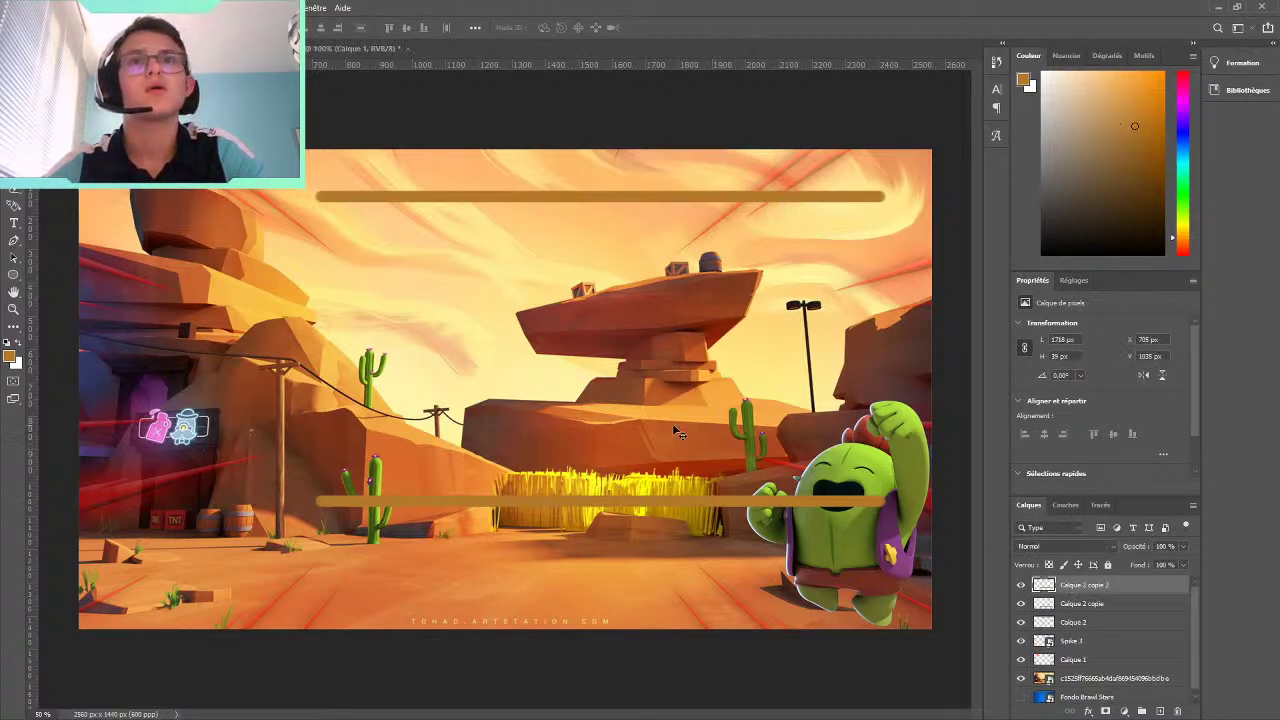
key(ctrl+t)
Rotate the bar copy vertical and fit it as the frame's left side between top and bottom bars
drag(602, 503, 534, 372)
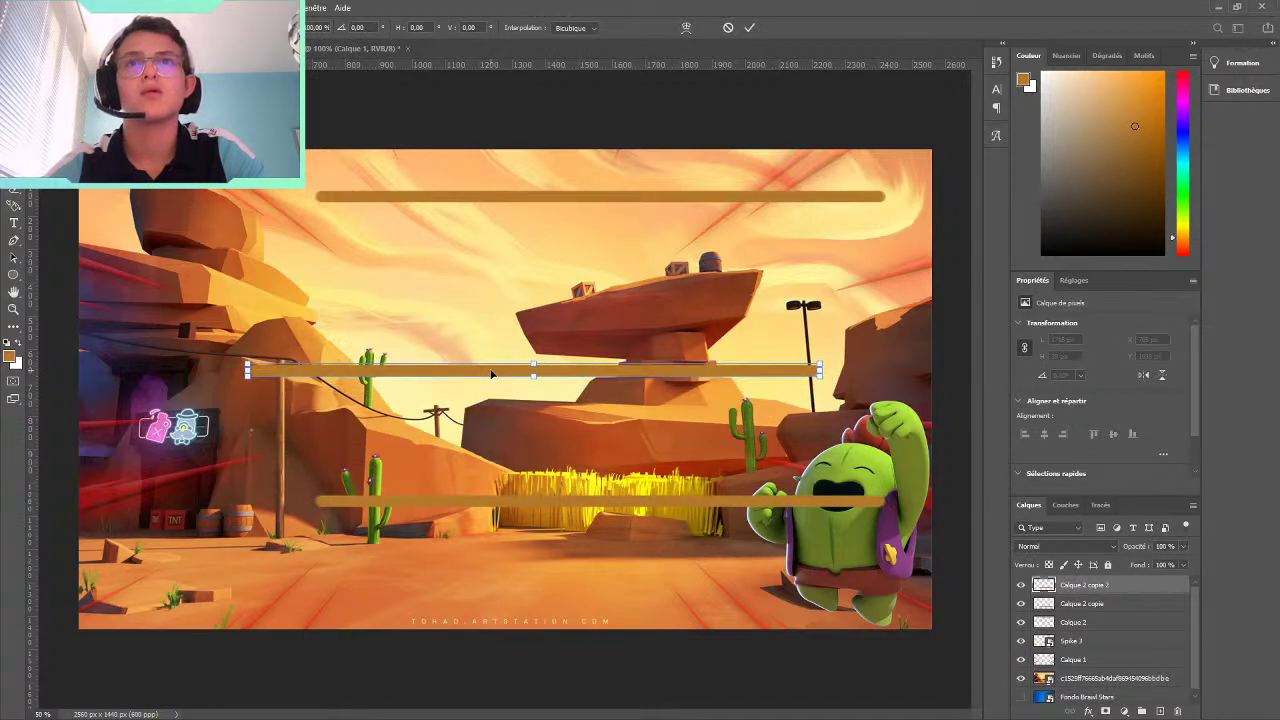
drag(219, 307, 478, 618)
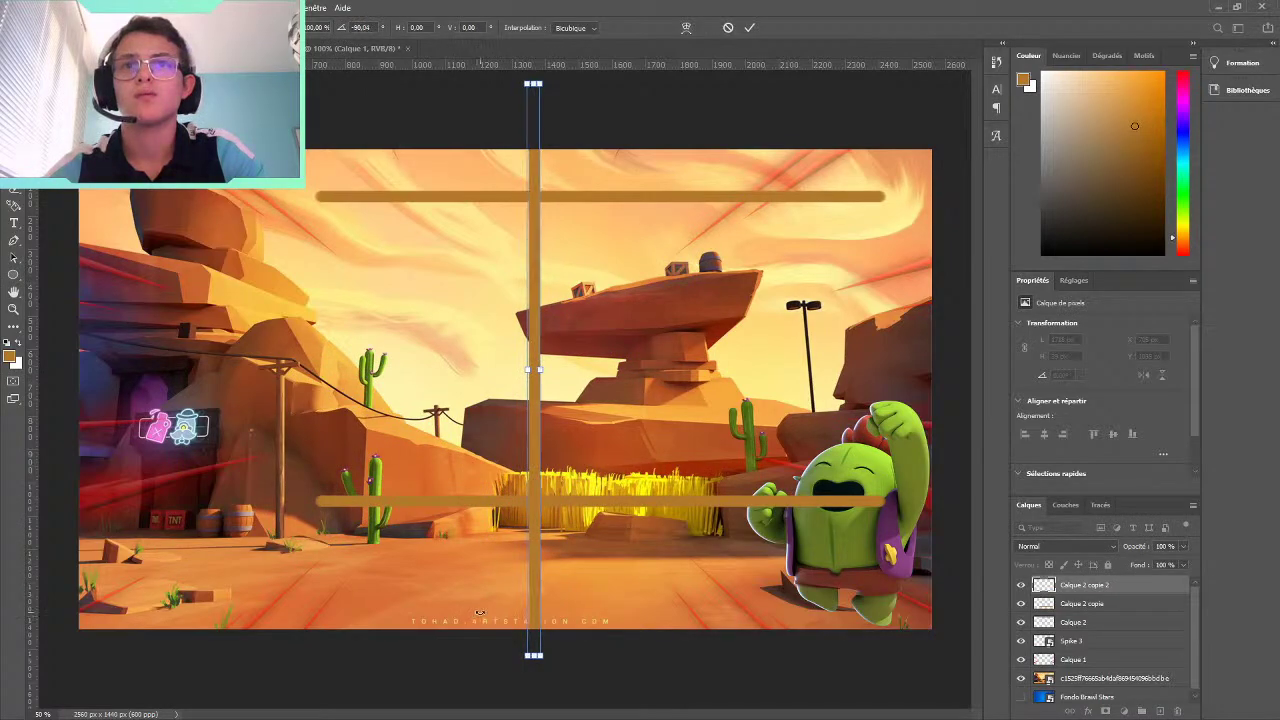
drag(536, 76, 535, 255)
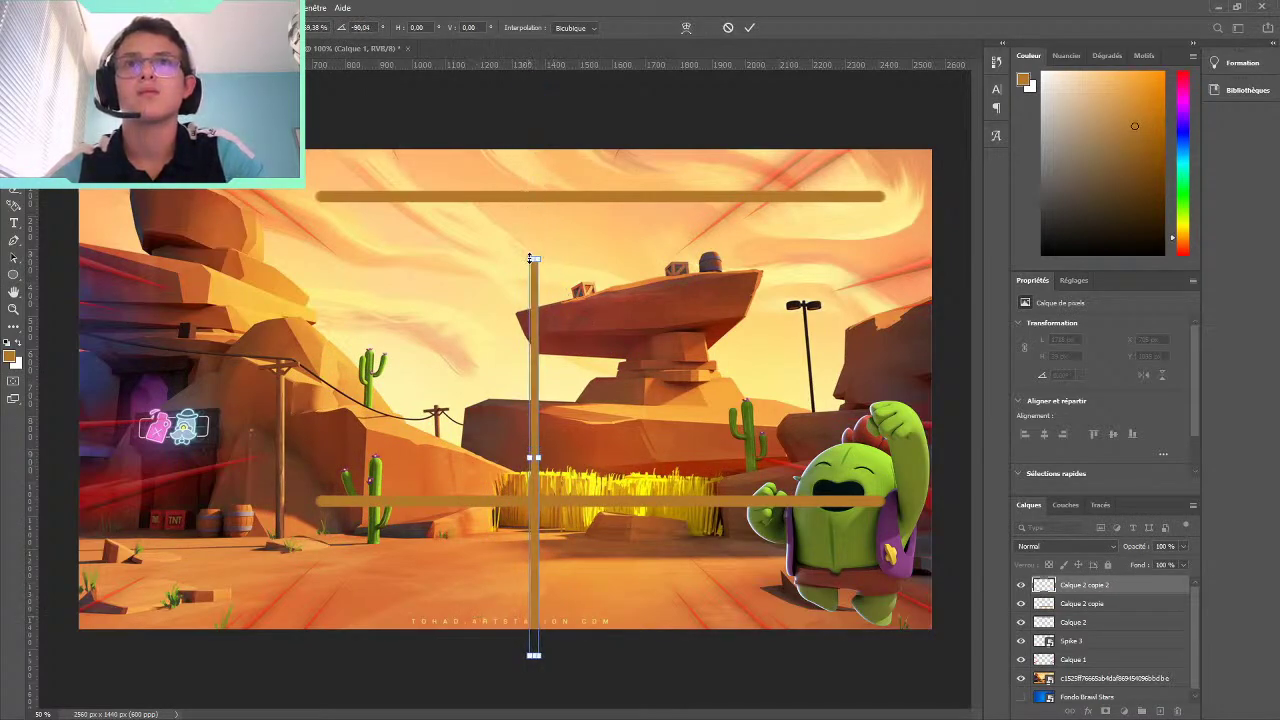
drag(535, 323, 323, 251)
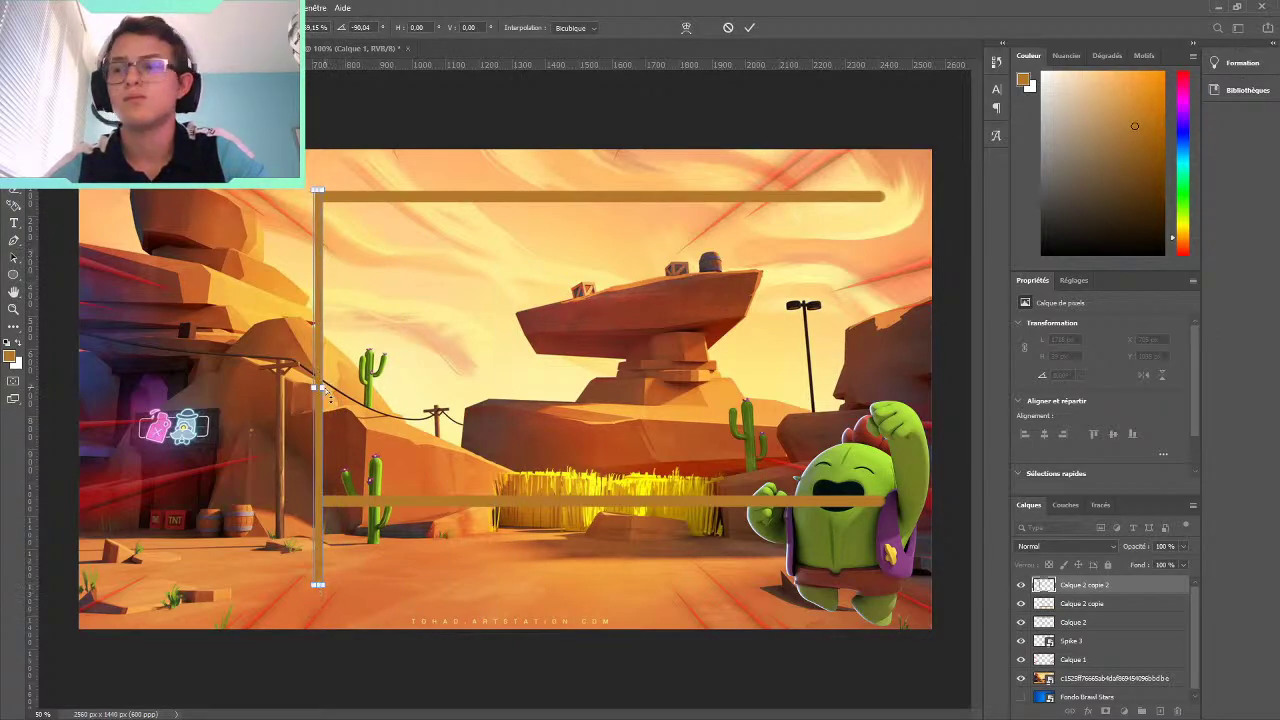
key(ctrl+z)
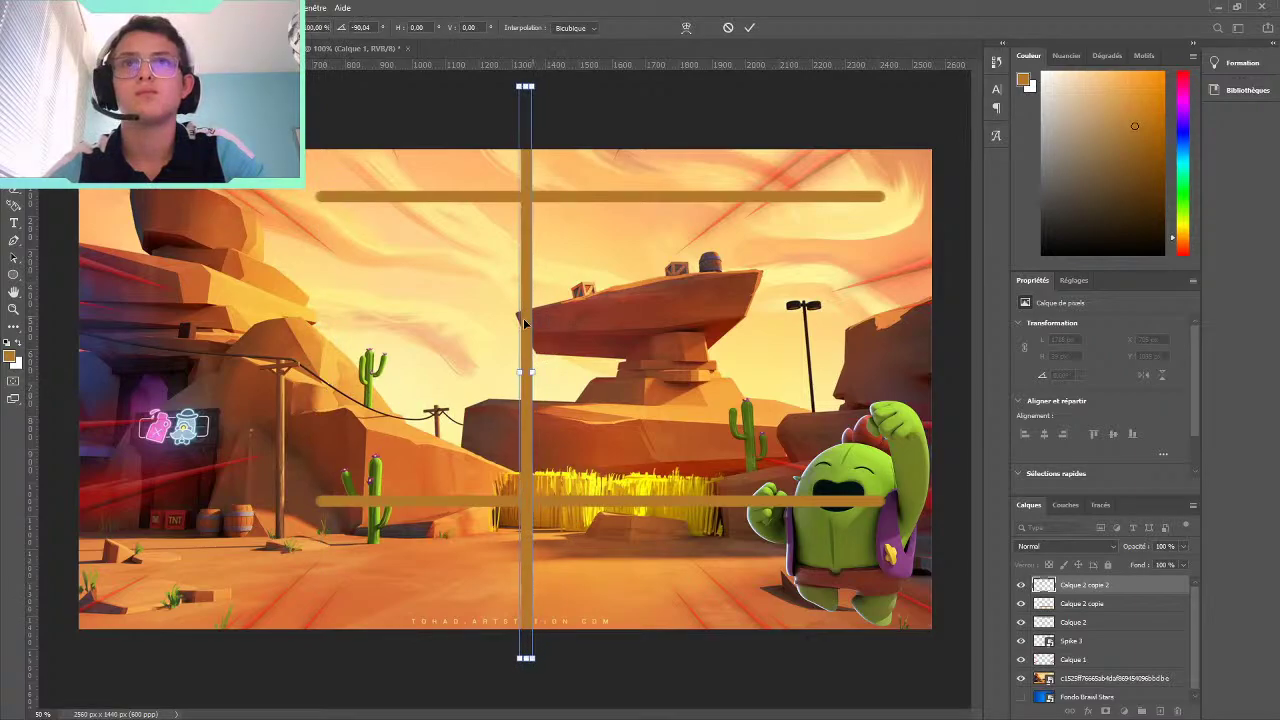
mouse_move(541, 321)
mouse_down()
mouse_move(327, 424)
mouse_move(337, 337)
mouse_up()
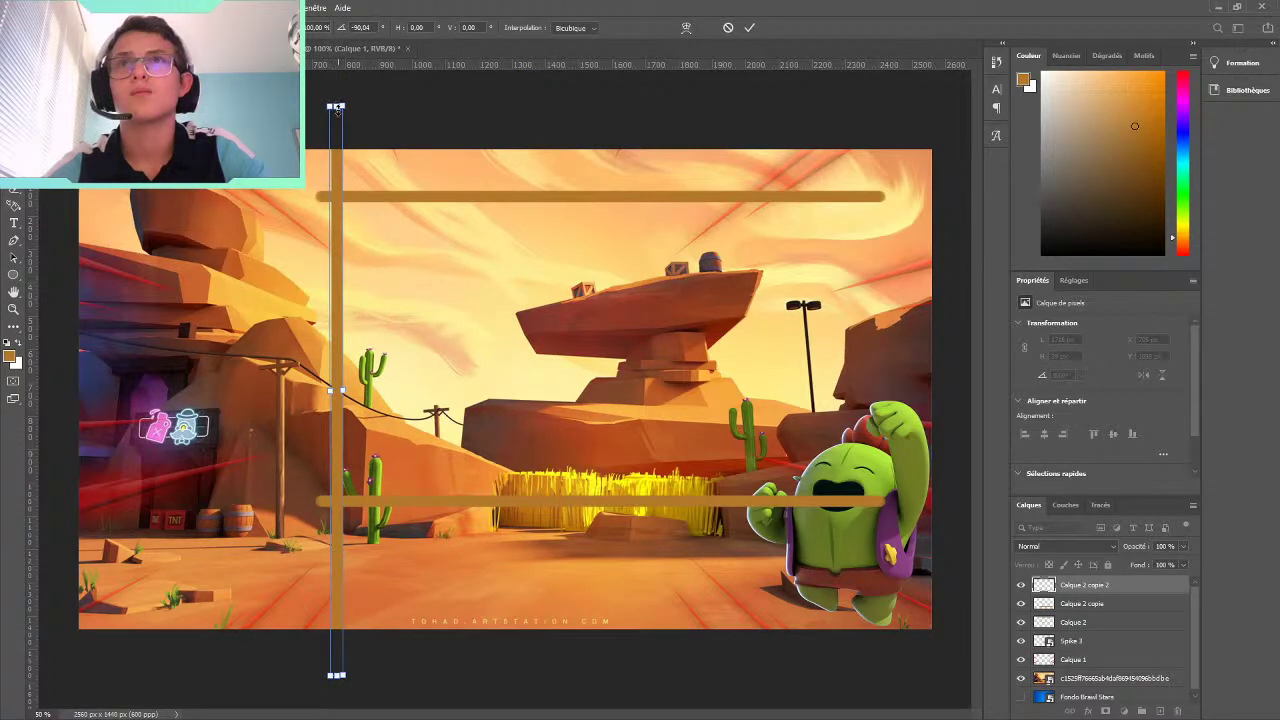
drag(336, 103, 340, 237)
drag(338, 293, 321, 243)
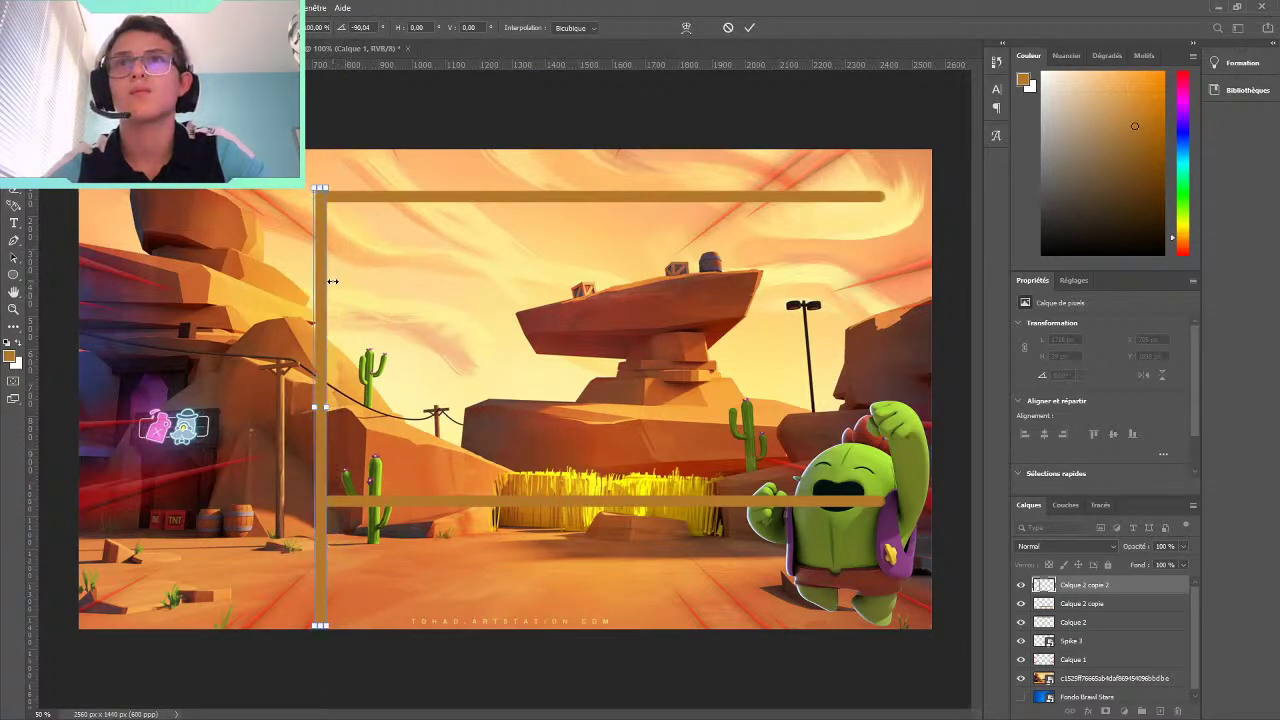
drag(319, 626, 336, 500)
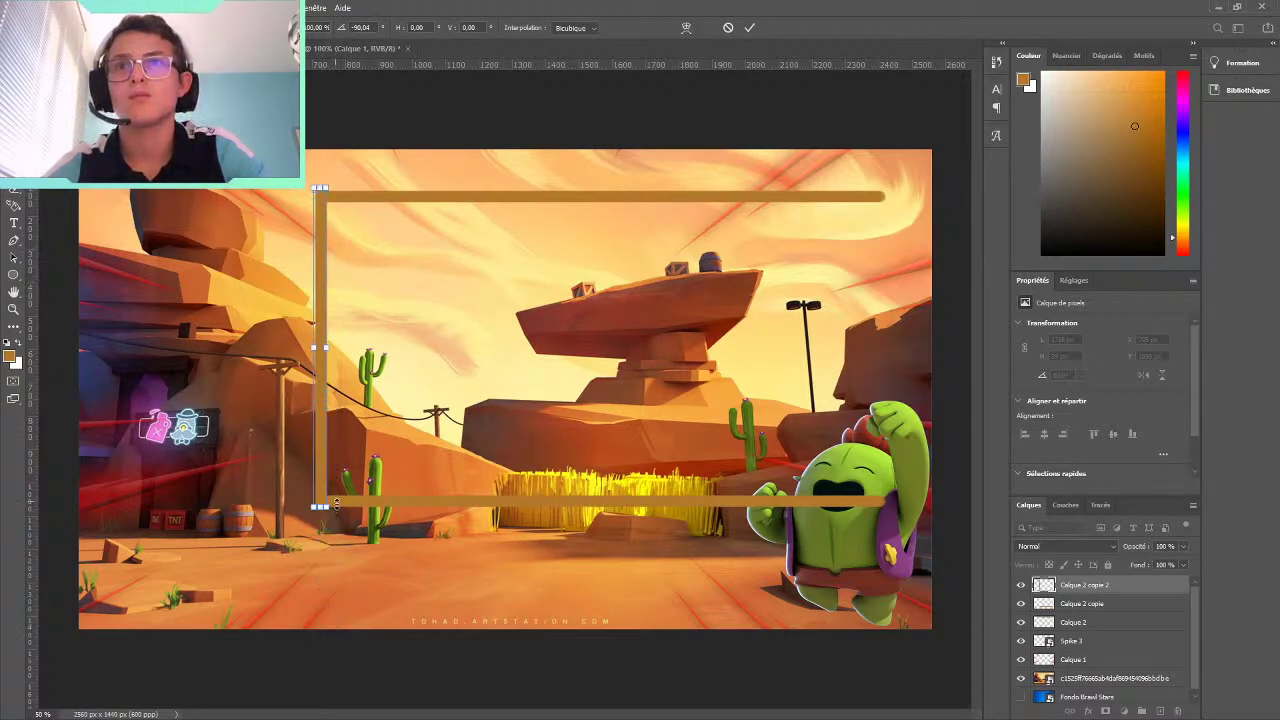
click(749, 27)
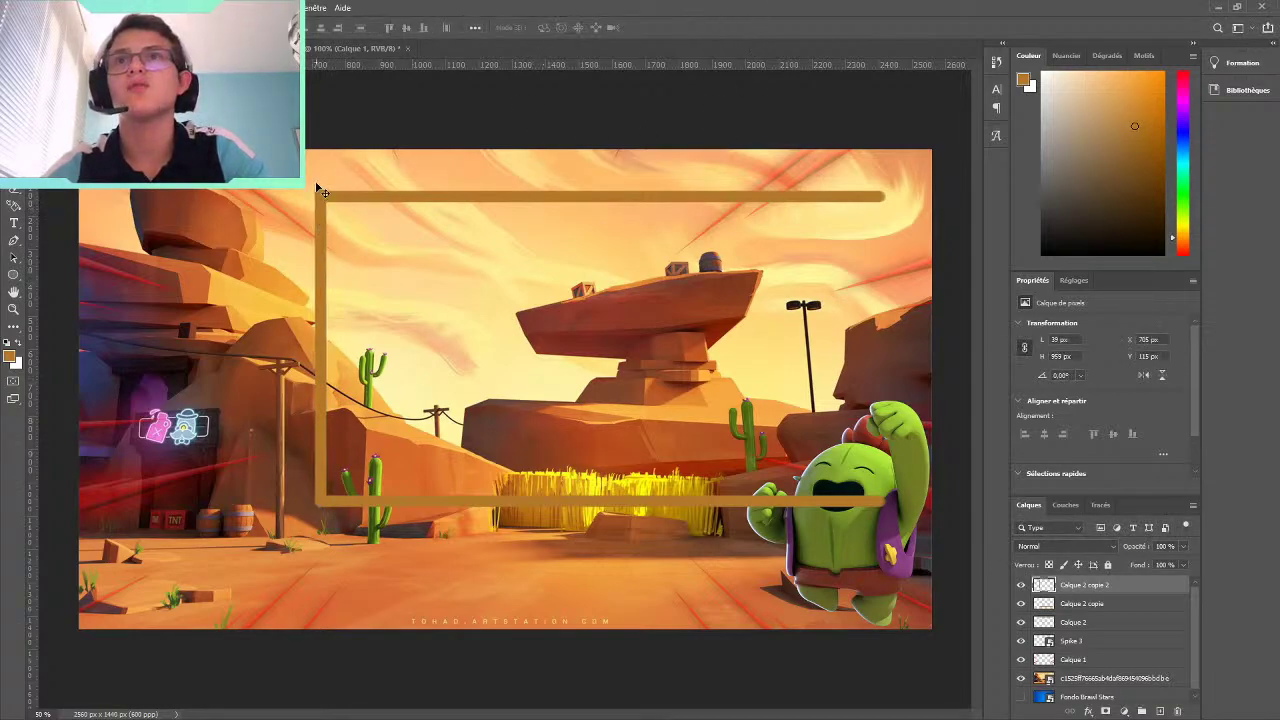
Zoom in and trim the left bar's top so the corner meets cleanly
scroll(323, 230, up, 3)
scroll(345, 242, up, 3)
key(ctrl+t)
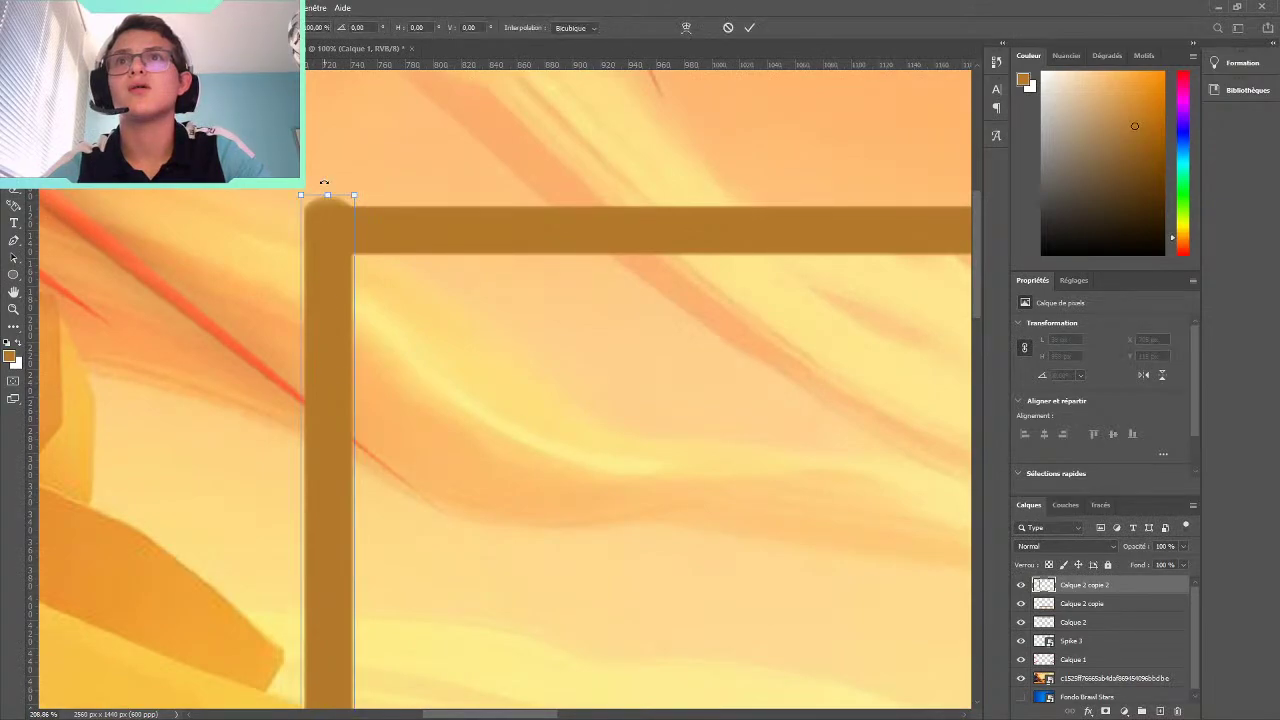
drag(328, 192, 328, 201)
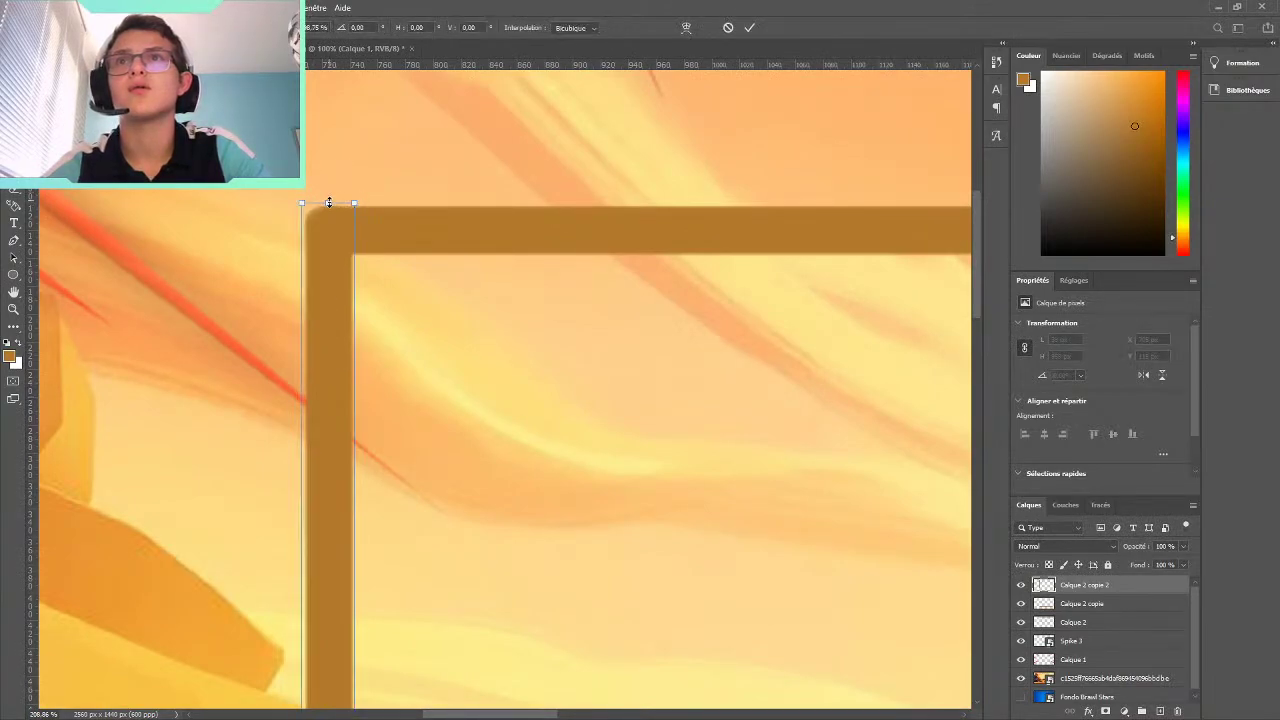
click(750, 27)
Fit the image on screen and duplicate the left bar onto the frame's right side
scroll(434, 374, down, 5)
scroll(422, 415, down, 5)
scroll(436, 422, down, 5)
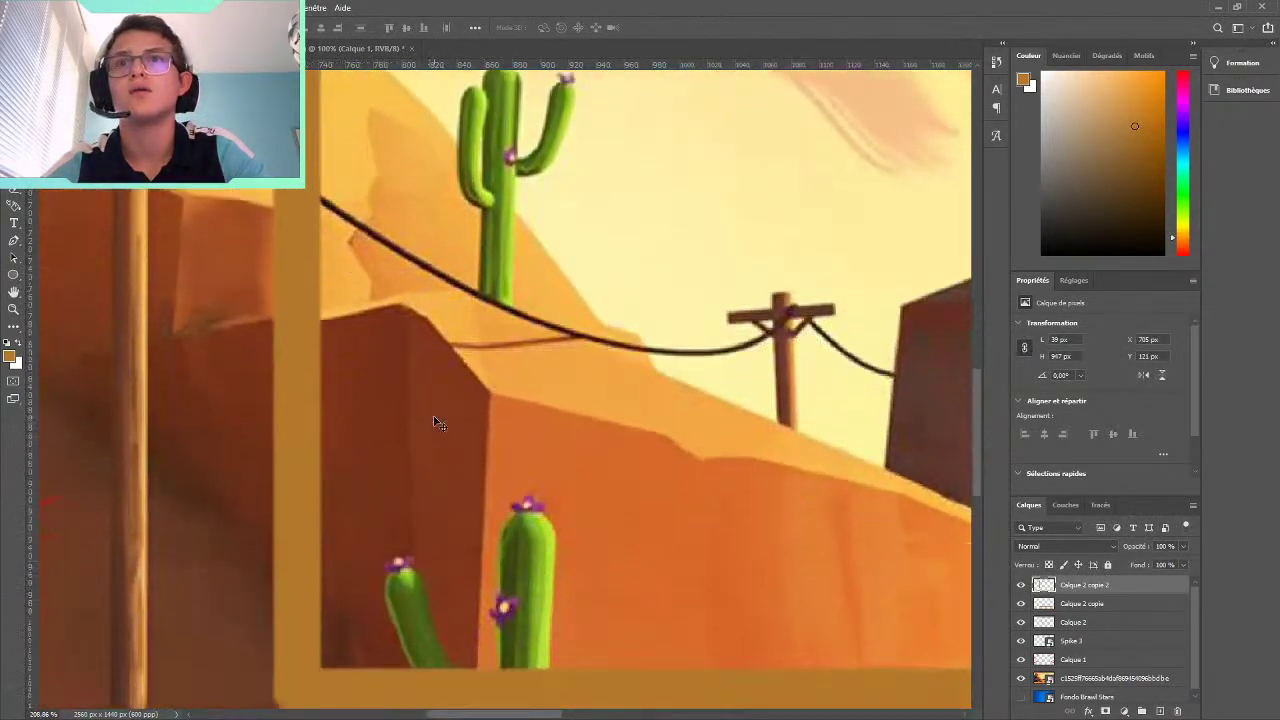
scroll(436, 422, down, 5)
key(ctrl+0)
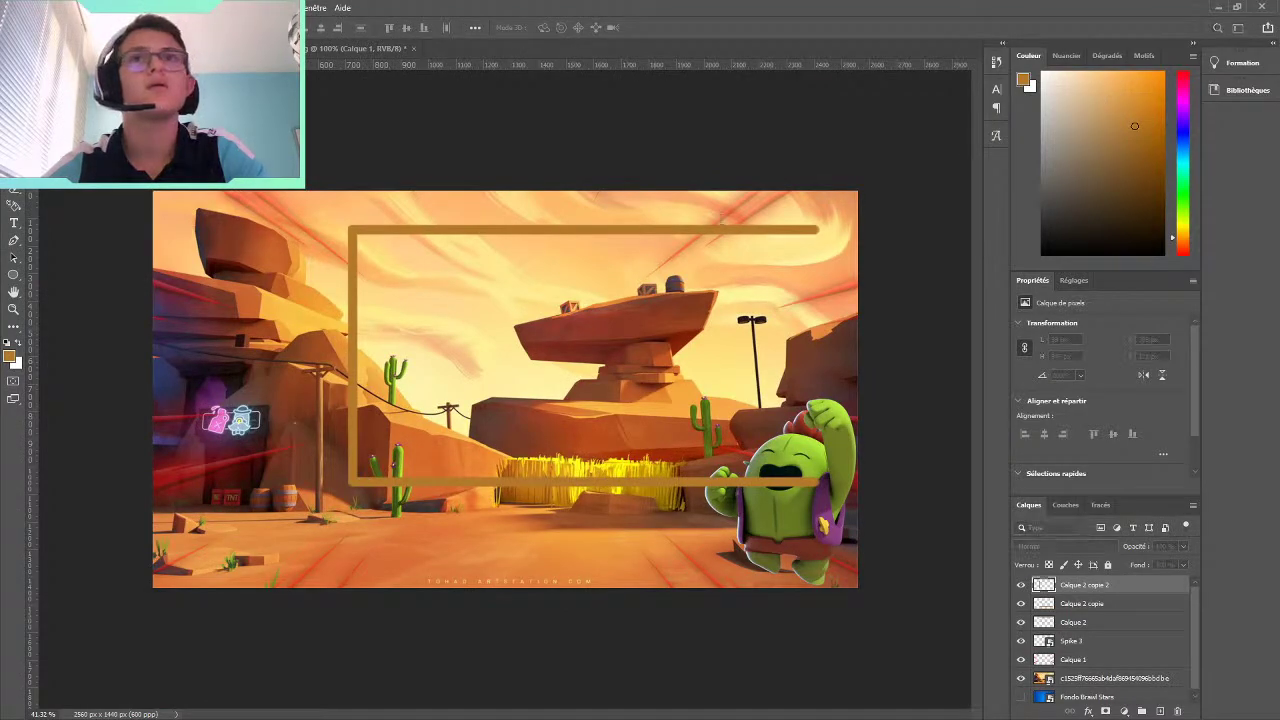
key(ctrl+j)
drag(358, 322, 831, 314)
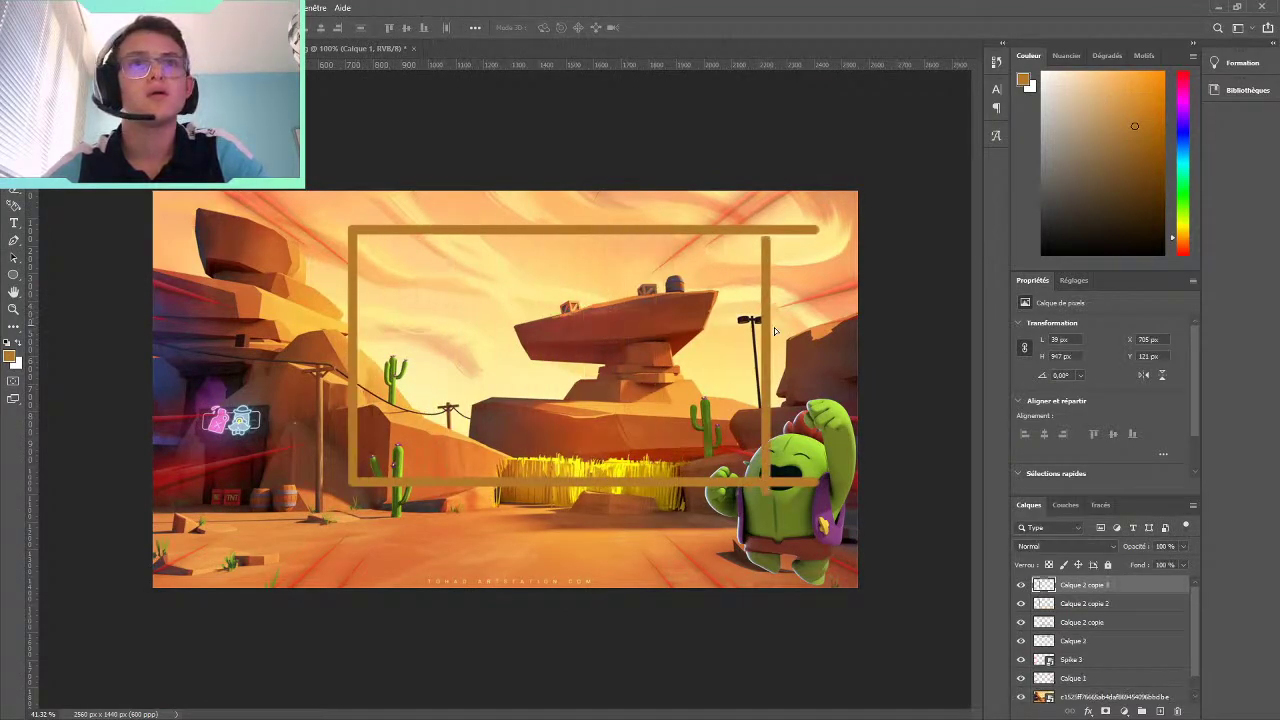
click(847, 160)
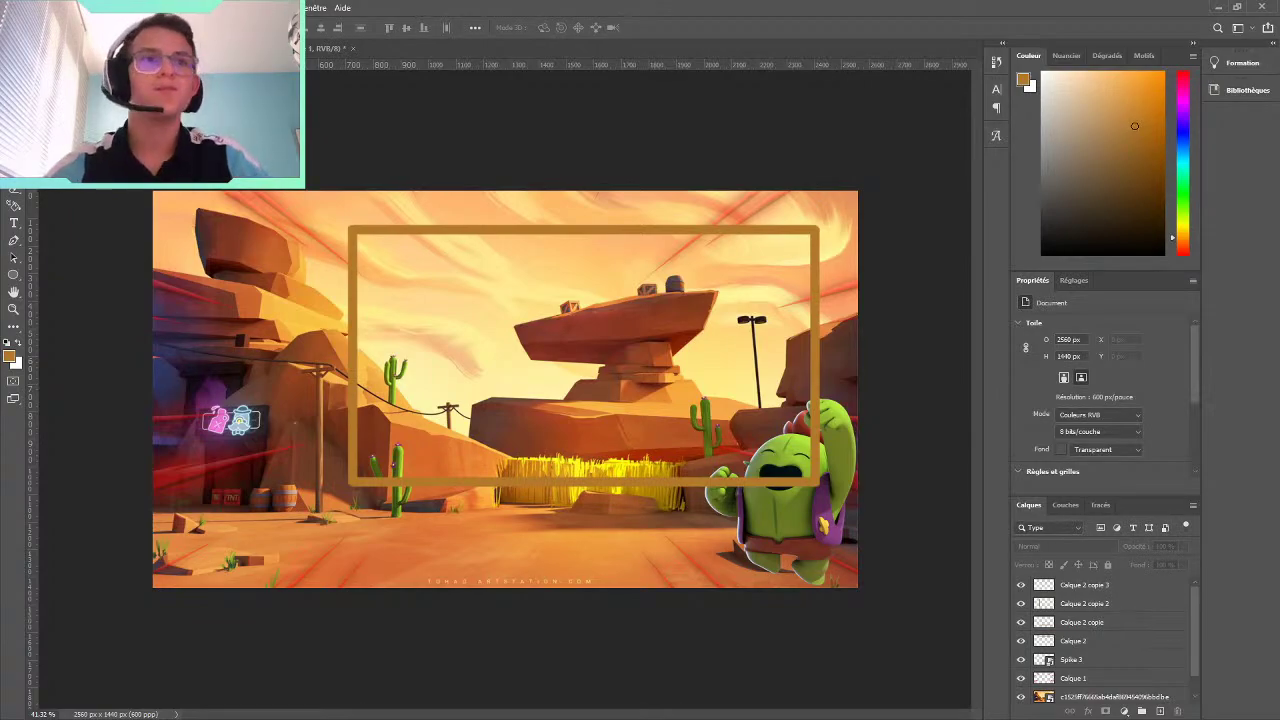
Move the Spike 3 layer to the top of the stack, above all frame bars
click(1086, 587)
double_click(1074, 660)
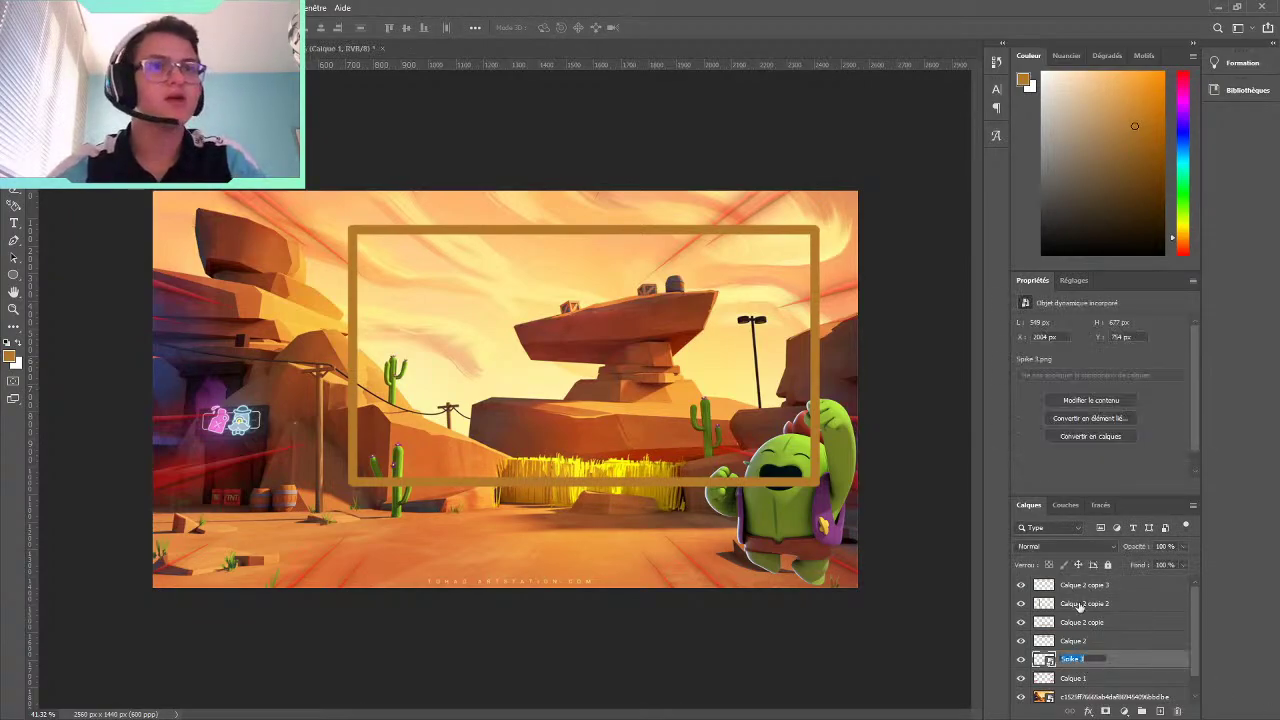
click(1139, 661)
key(h)
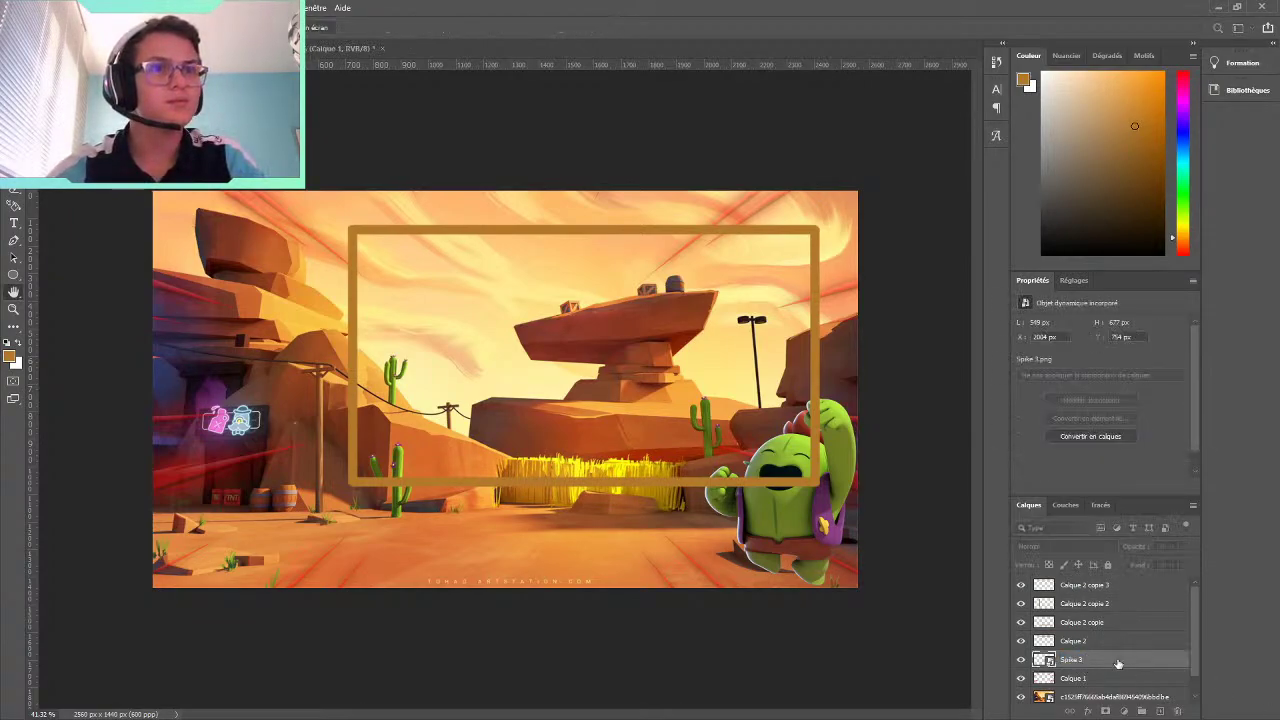
drag(1118, 660, 1103, 584)
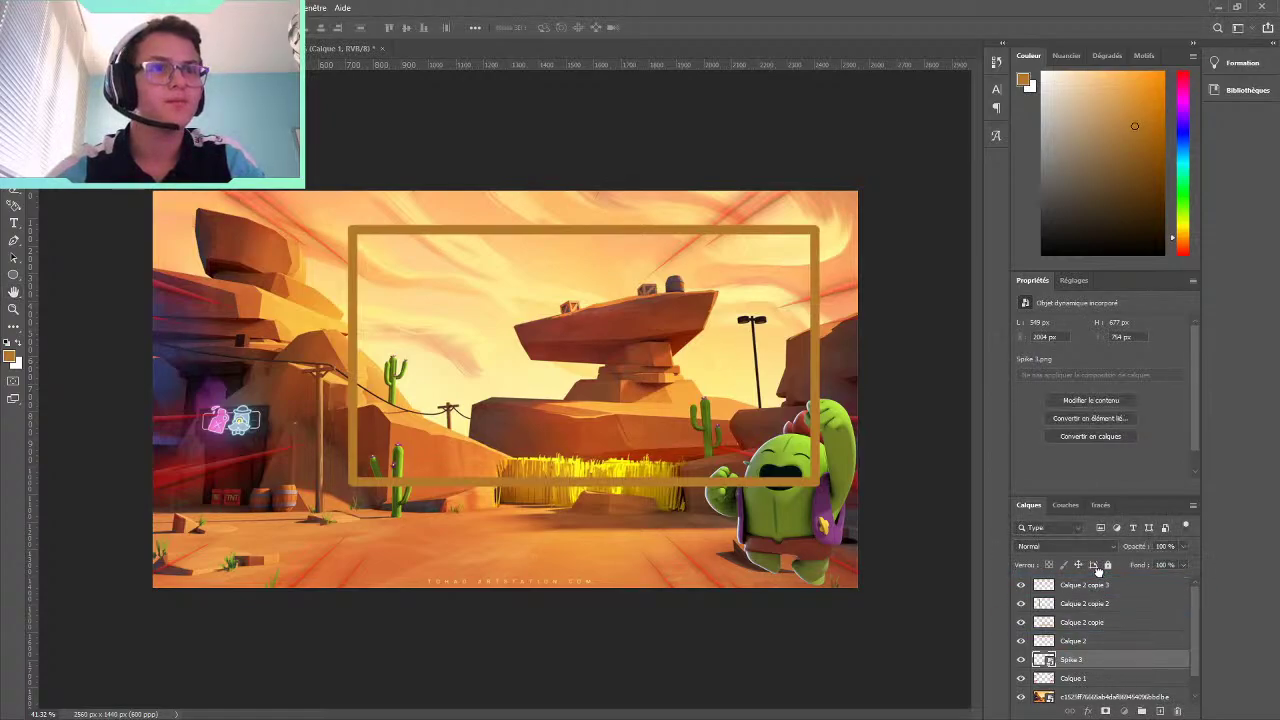
click(830, 688)
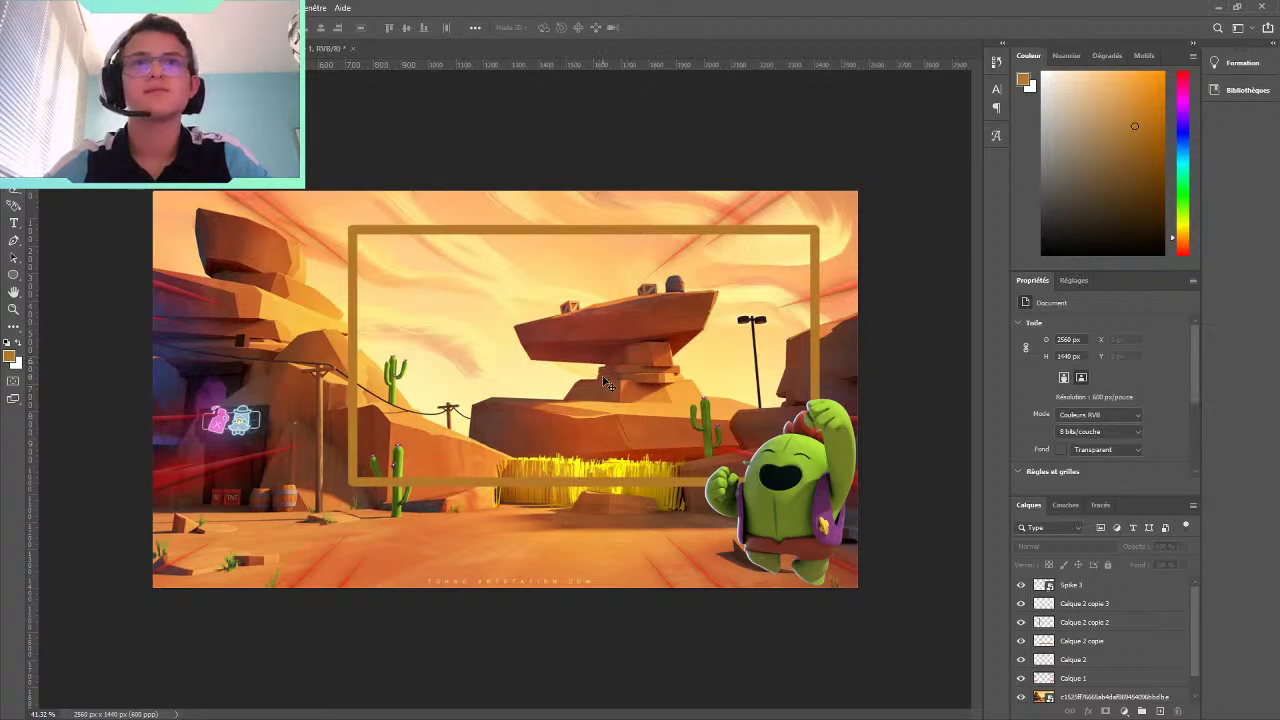
Sample the blue with the Eyedropper and fill the right vertical frame bar
click(1104, 604)
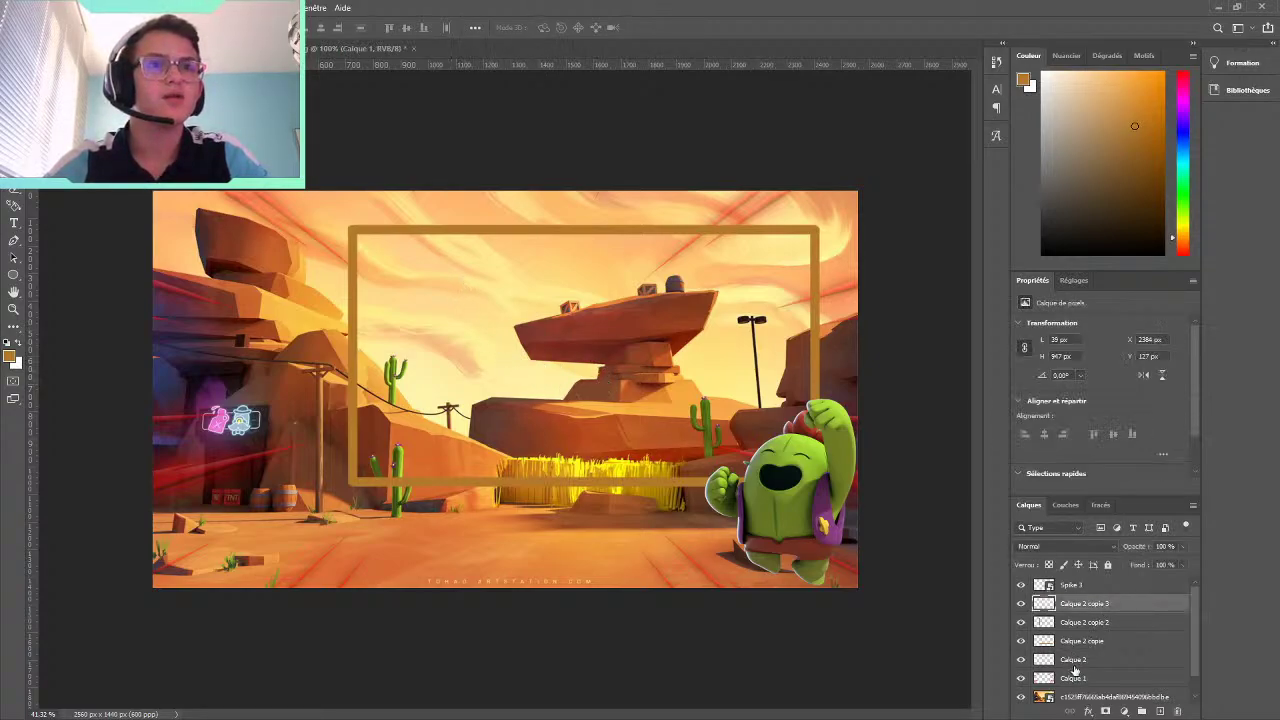
shift+click(1087, 660)
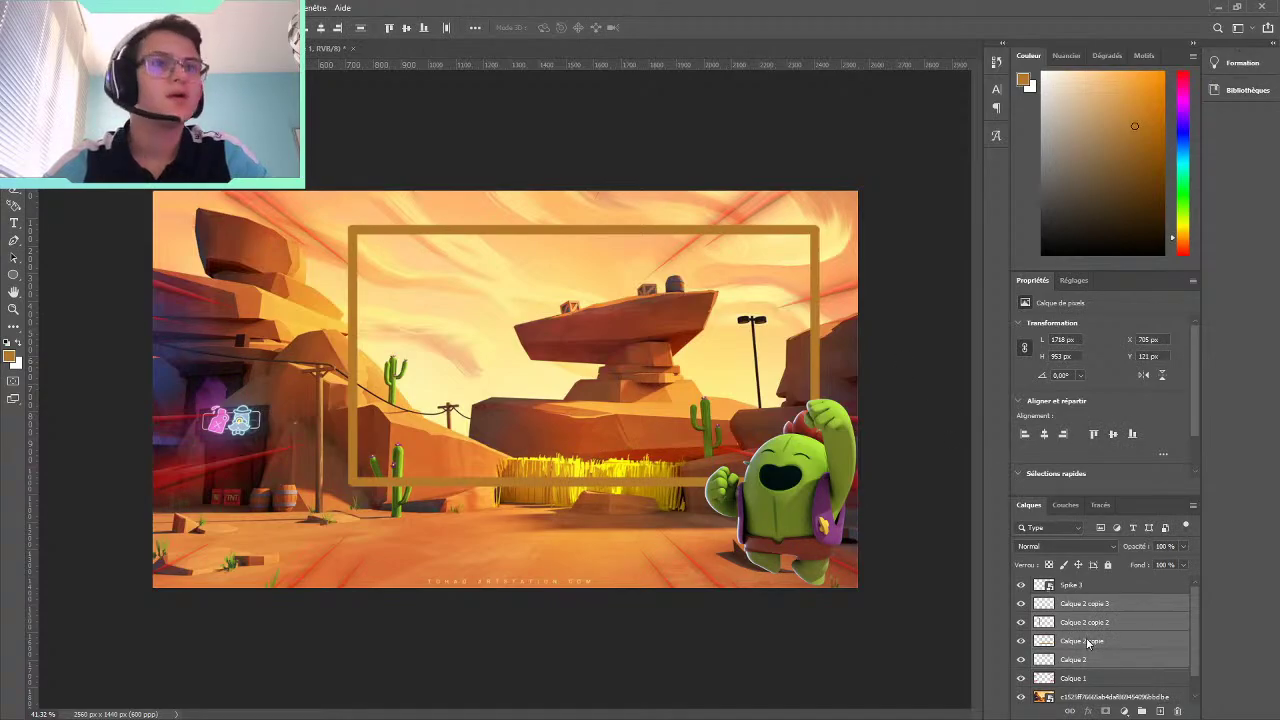
click(1084, 604)
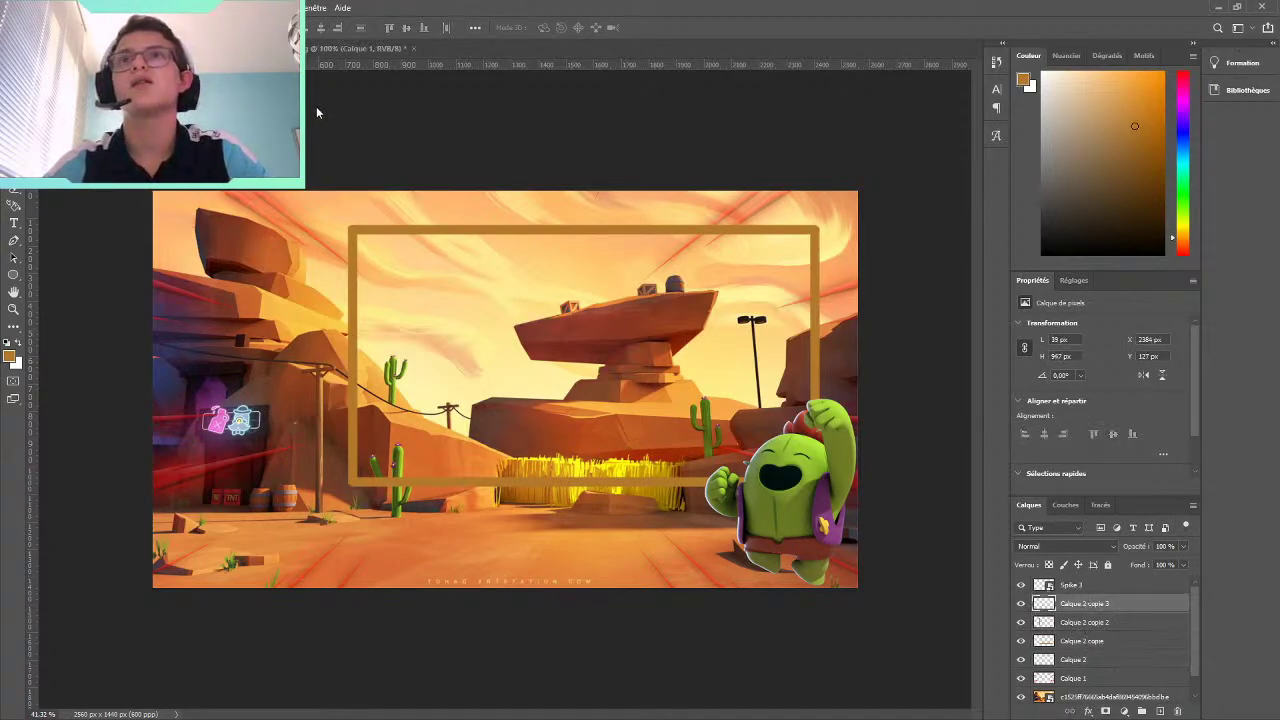
key(i)
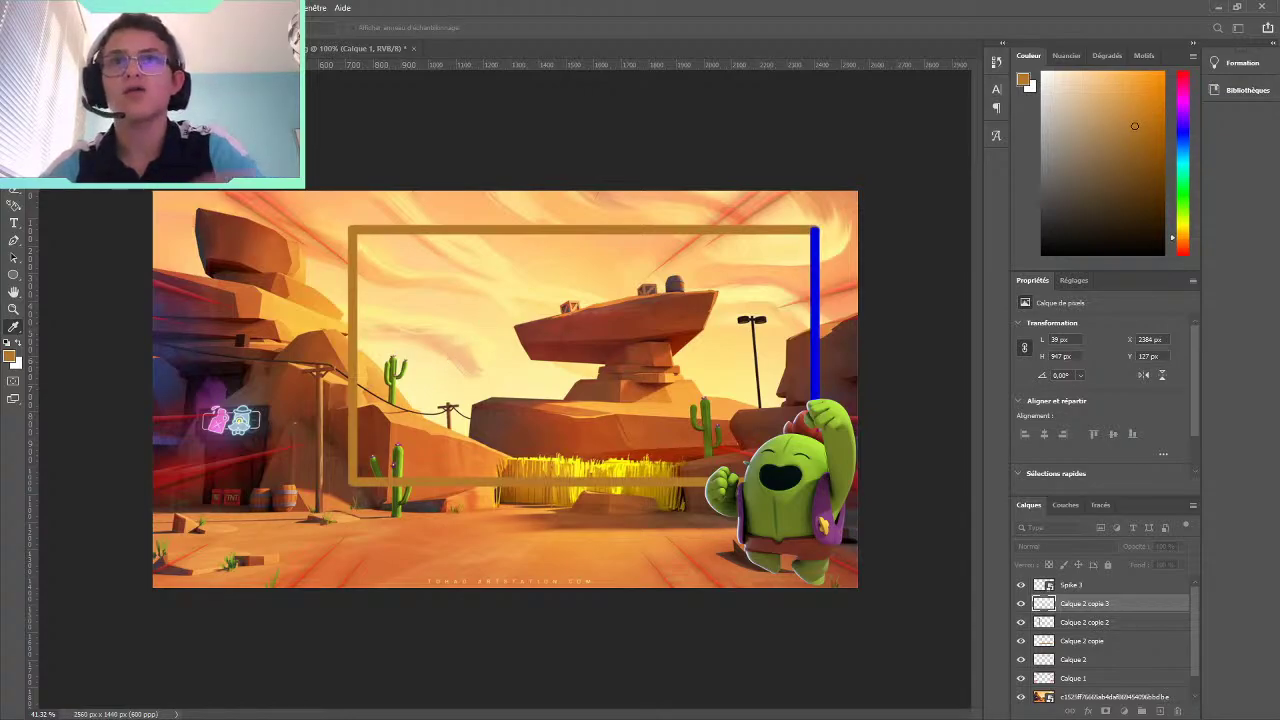
key(v)
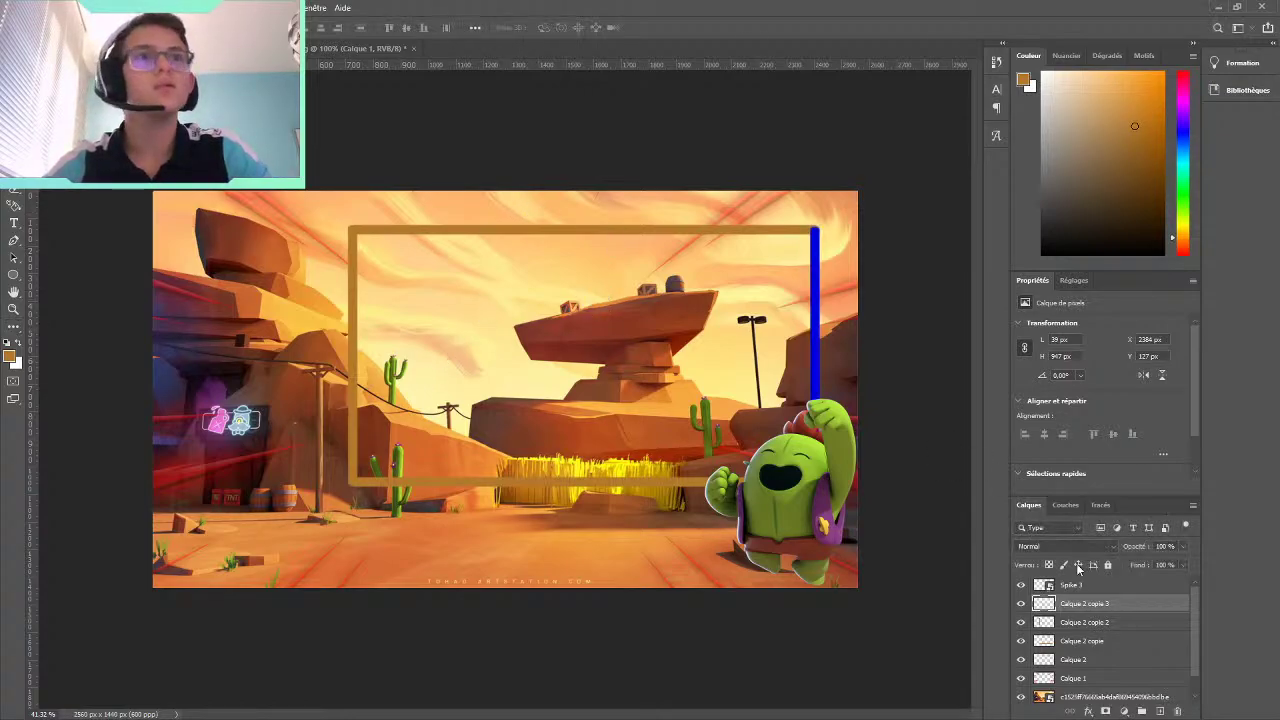
Recolour the left vertical frame bar the same bright blue
click(1095, 622)
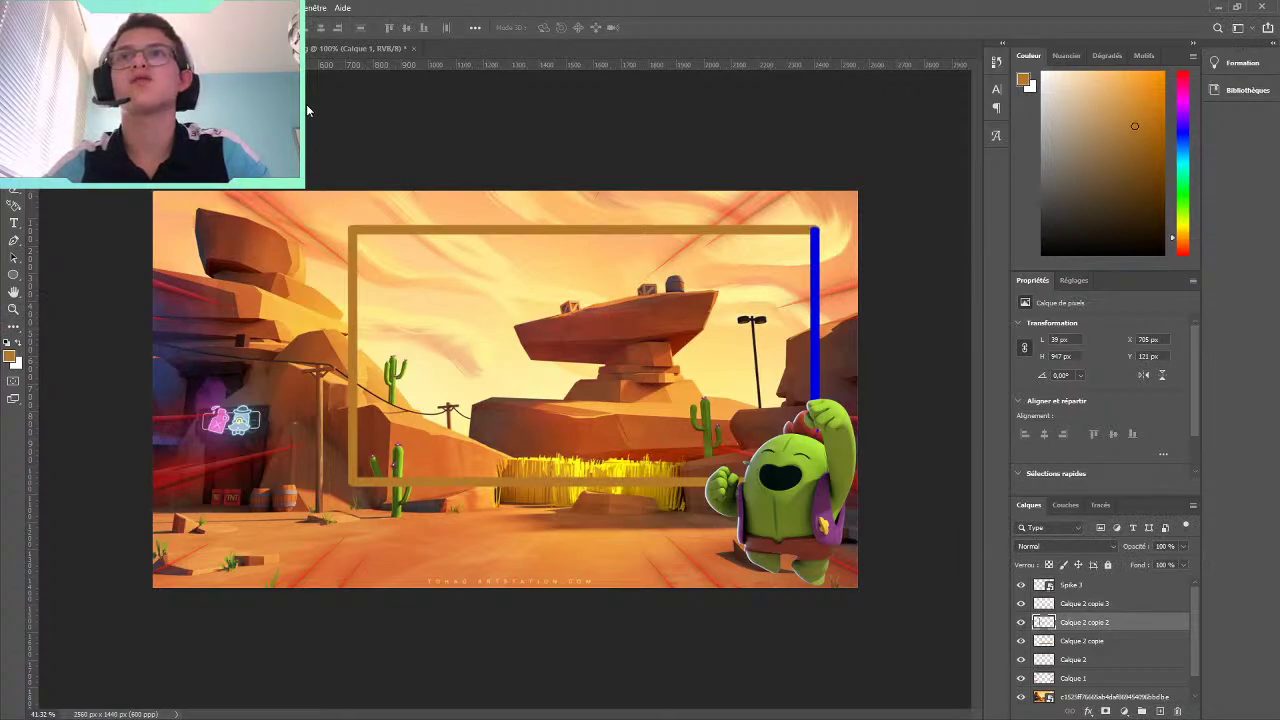
key(i)
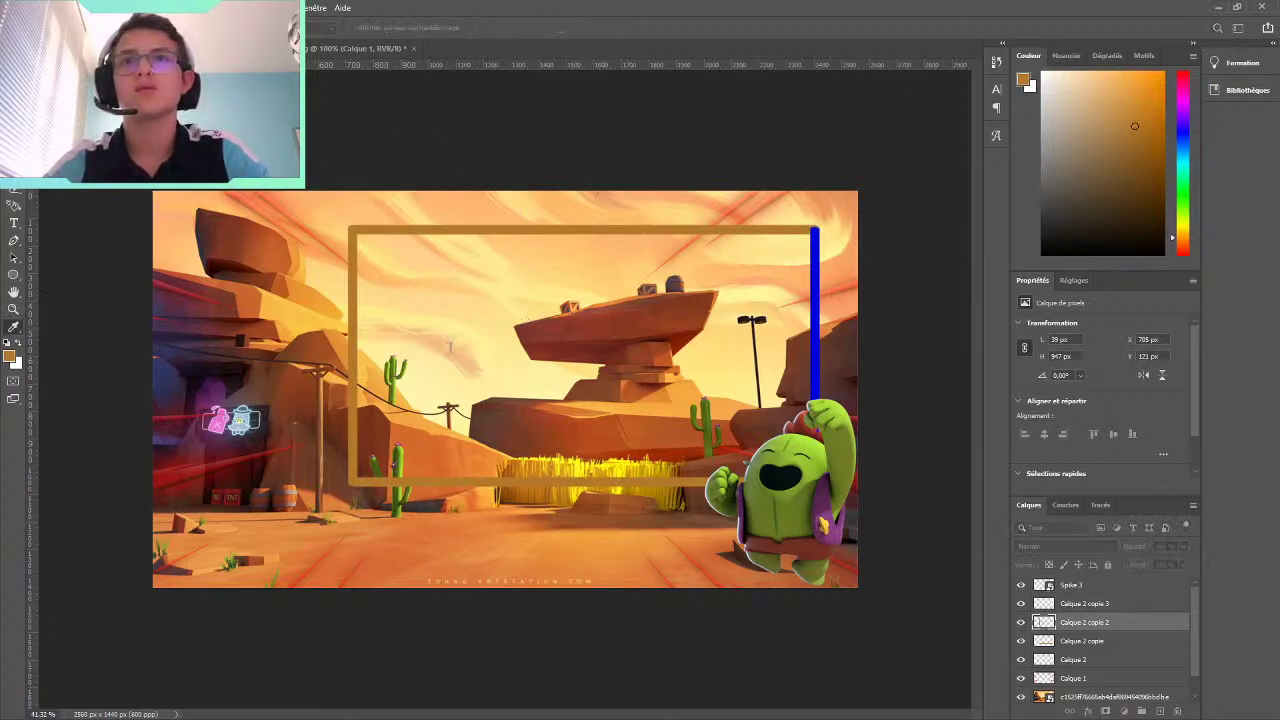
key(ctrl+z)
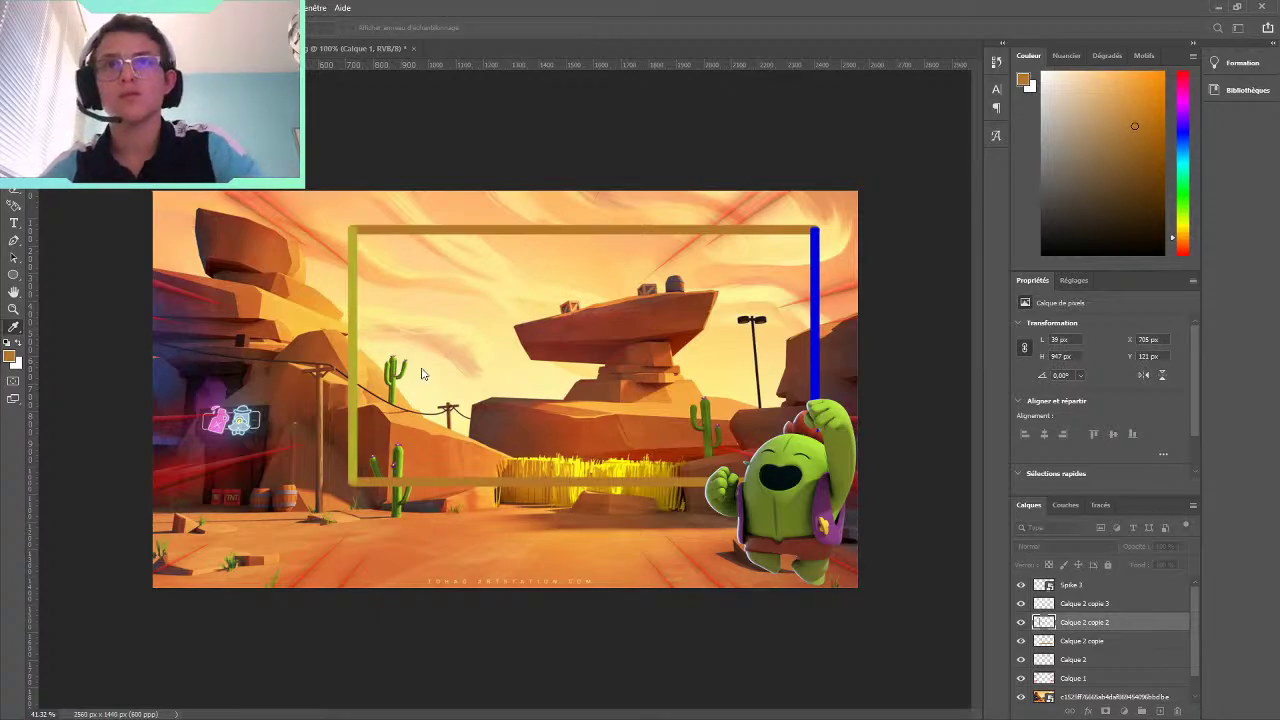
key(ctrl+z)
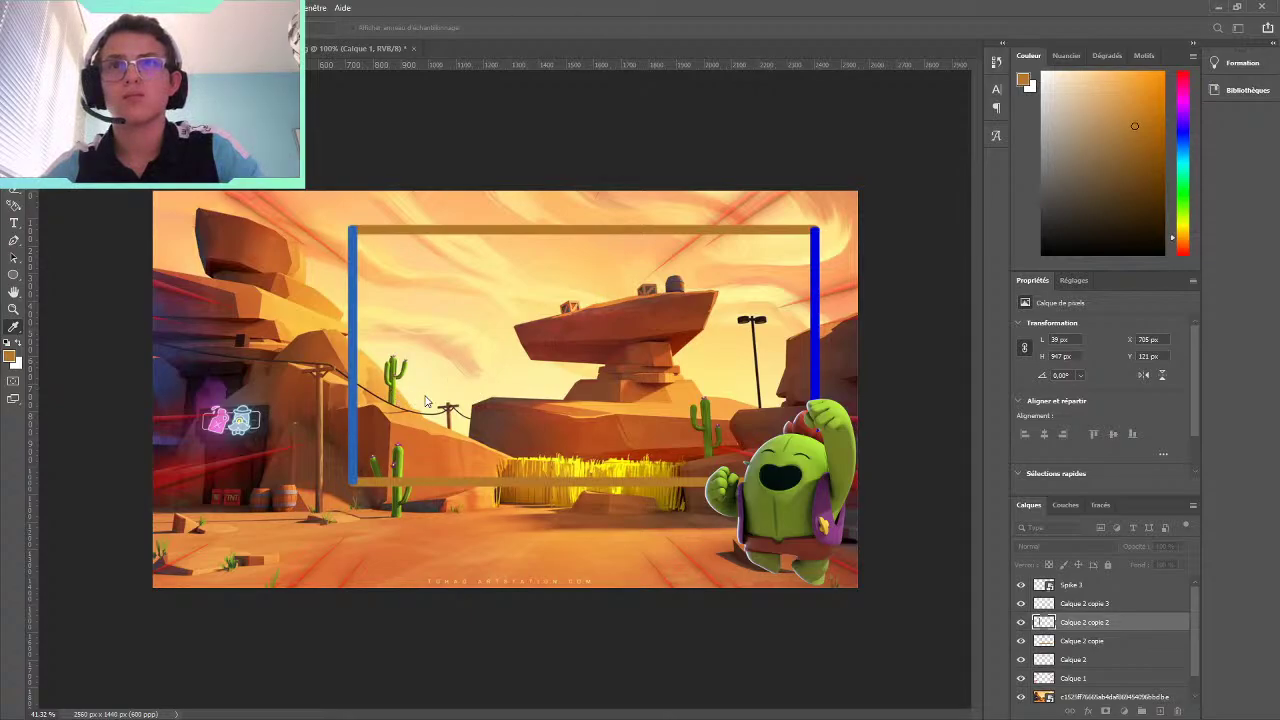
key(ctrl+z)
key(ctrl+z)
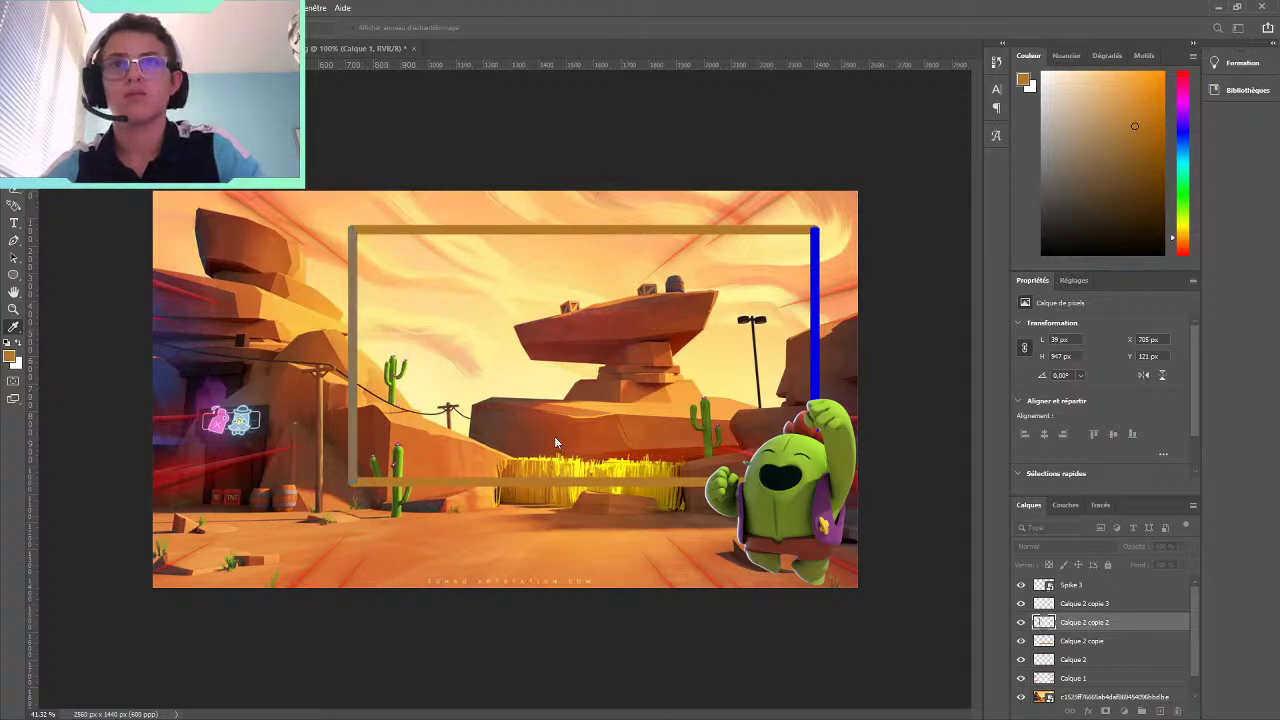
click(350, 369)
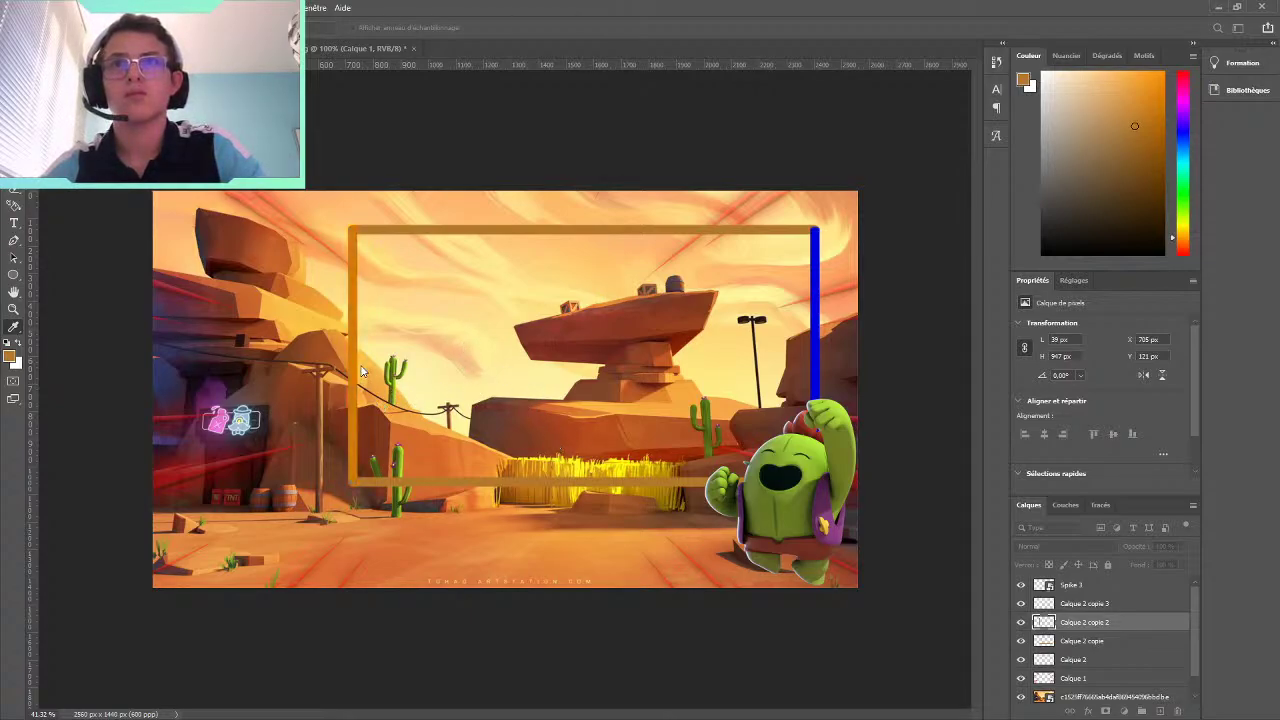
key(ctrl+z)
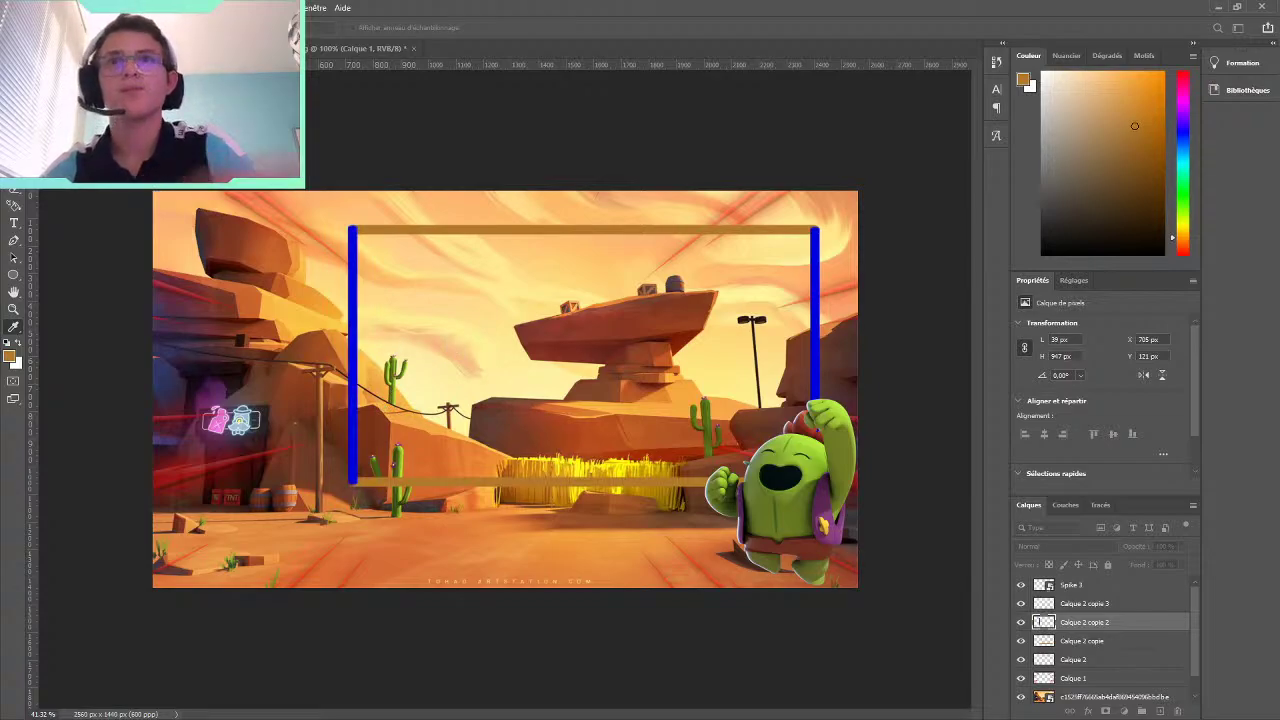
key(v)
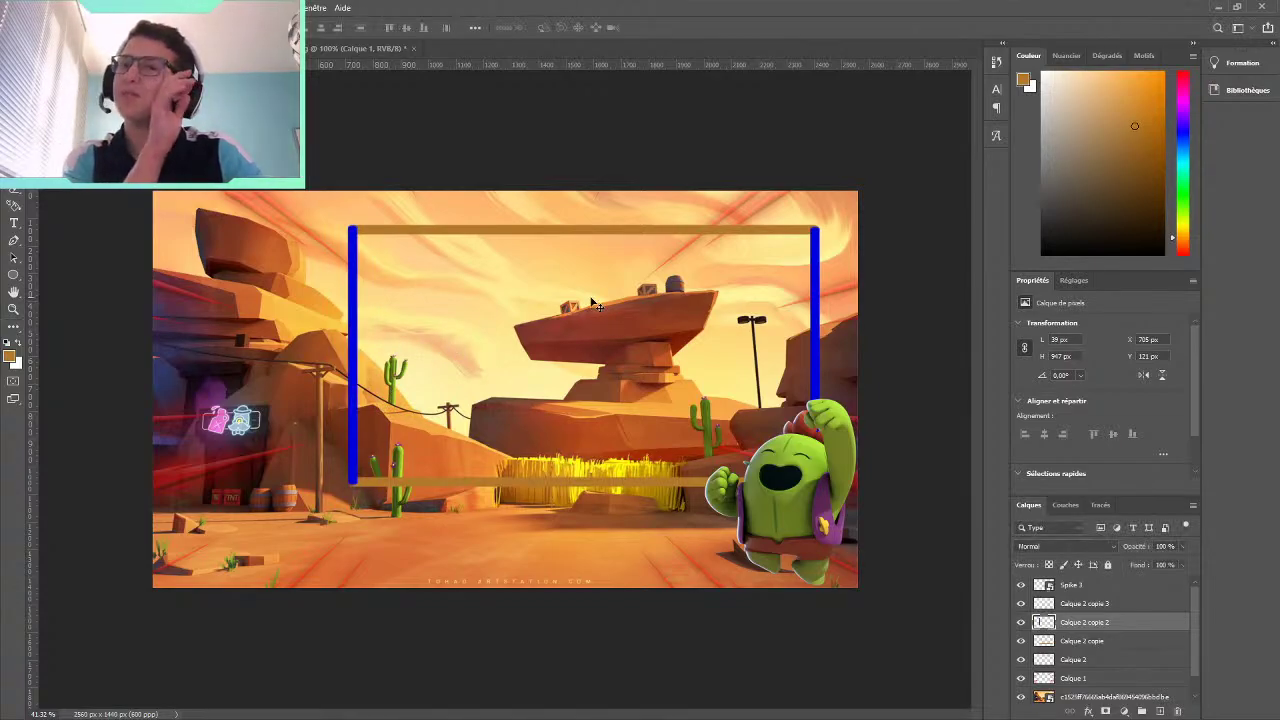
Fill the top and bottom frame bars with the same bright blue
click(458, 229)
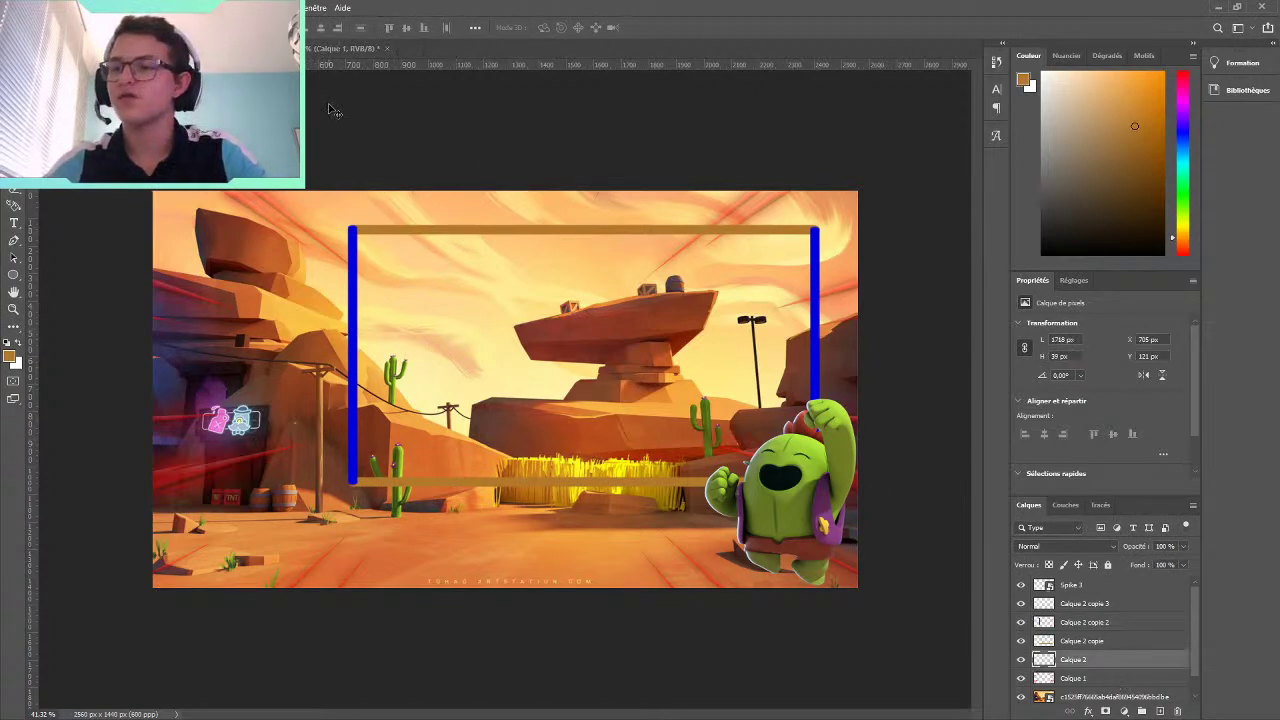
key(i)
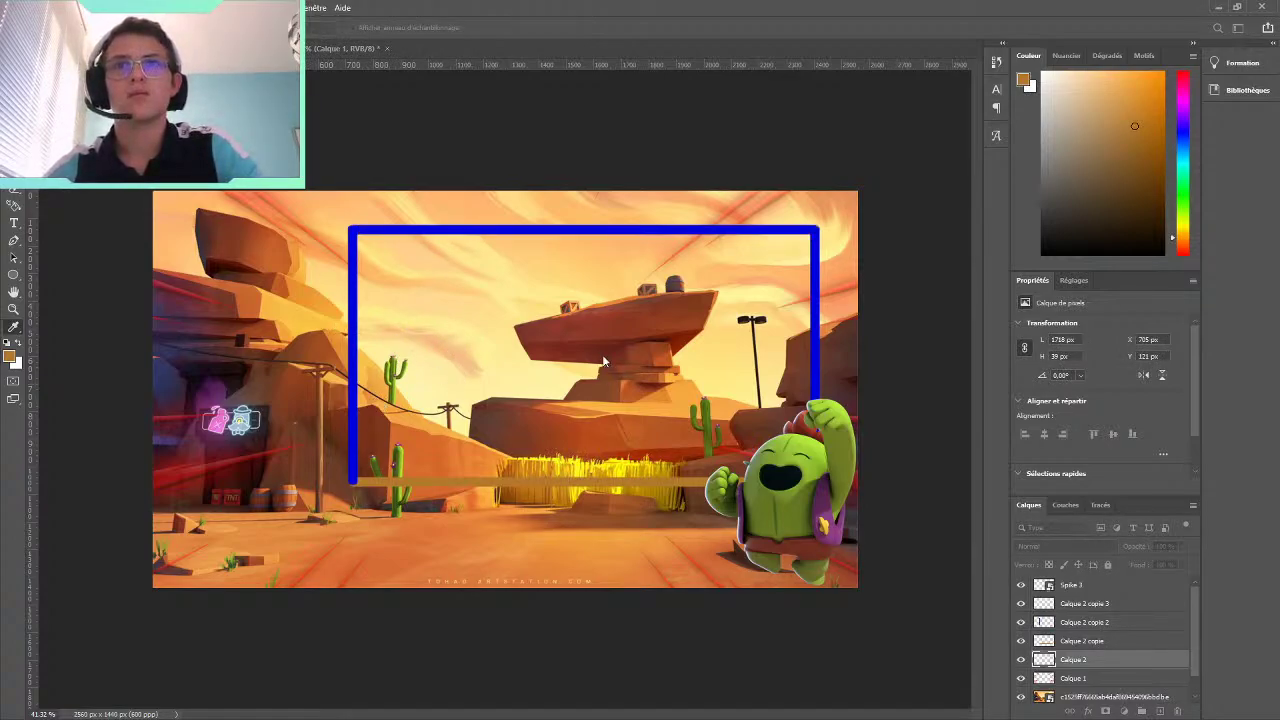
key(v)
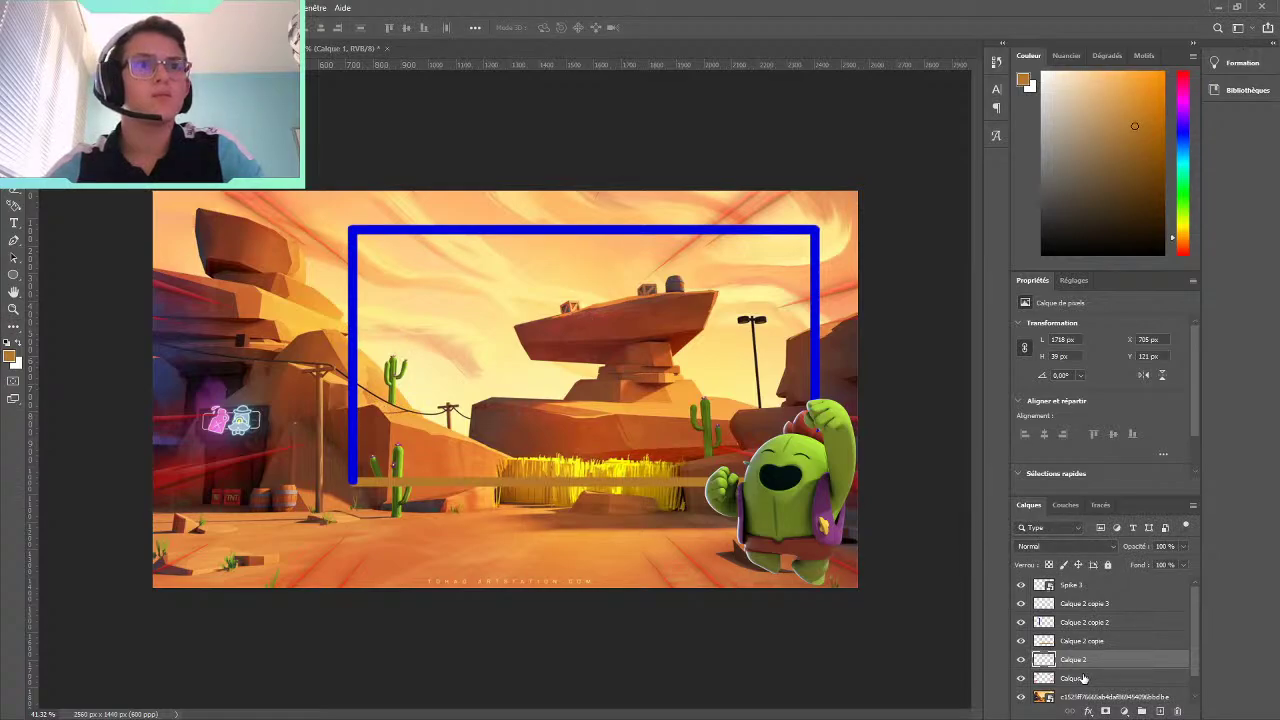
click(1083, 678)
click(1080, 642)
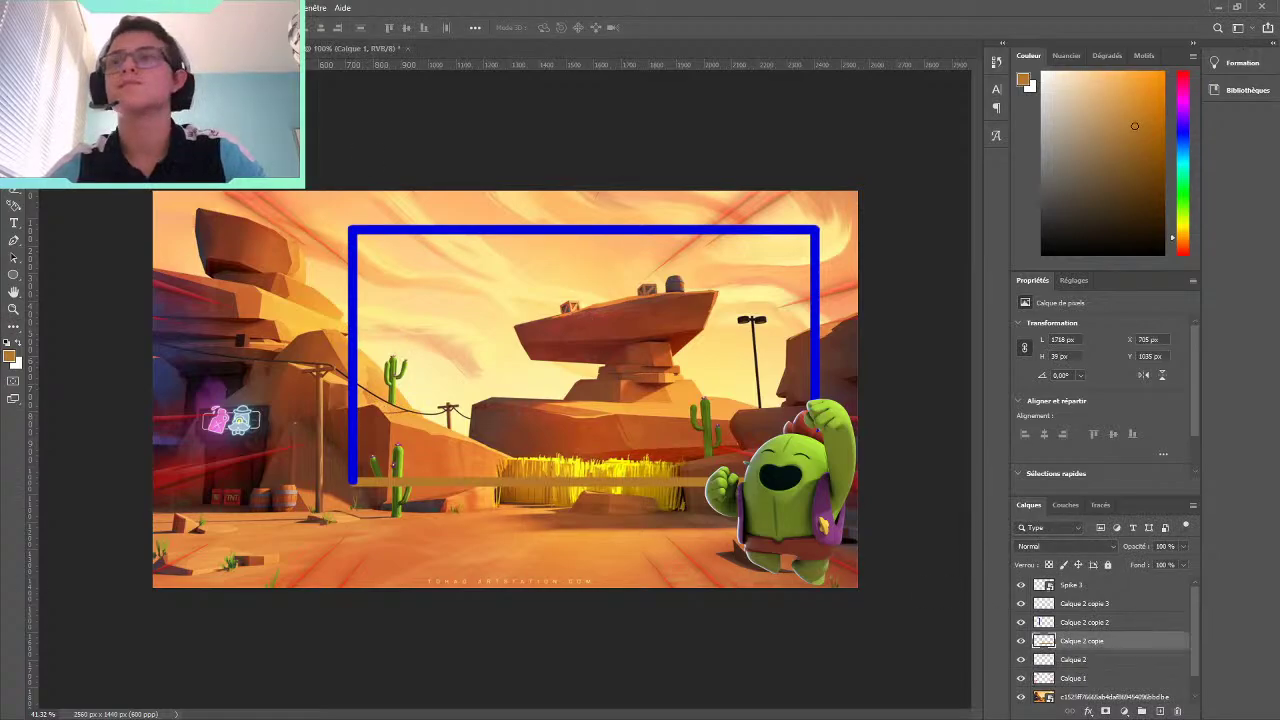
key(i)
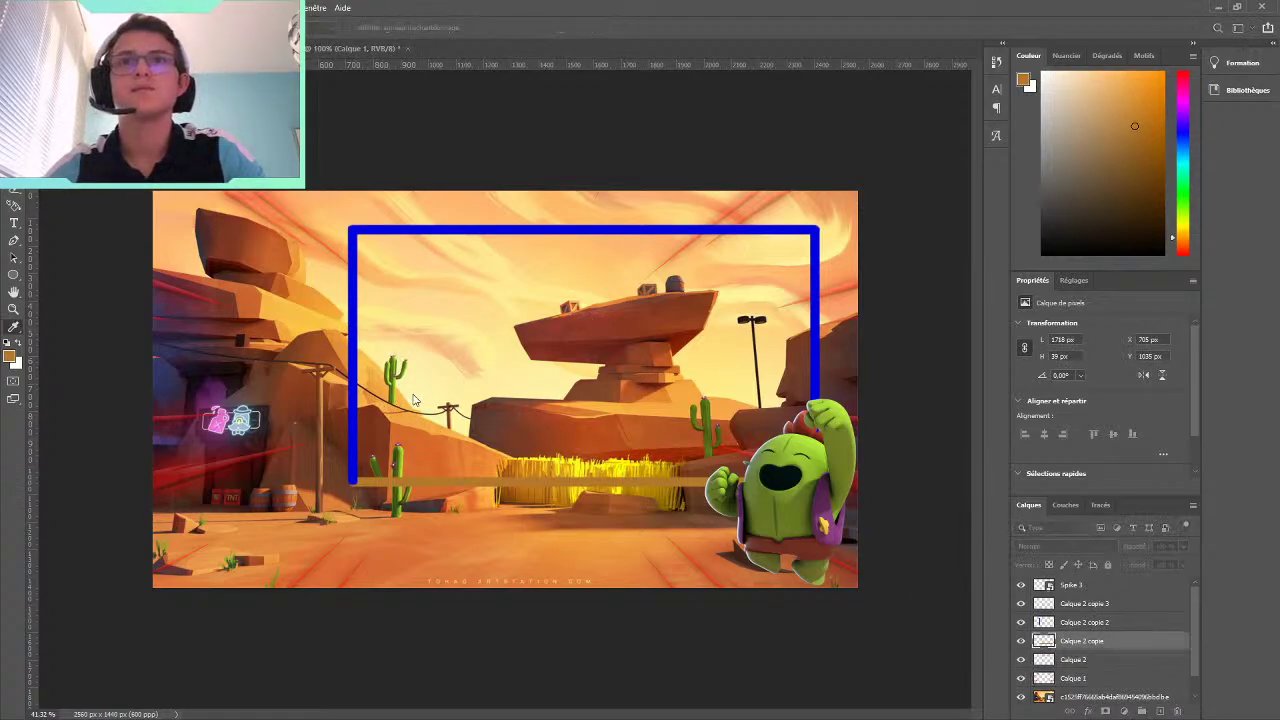
key(shift+alt+BackSpace)
key(ctrl+z)
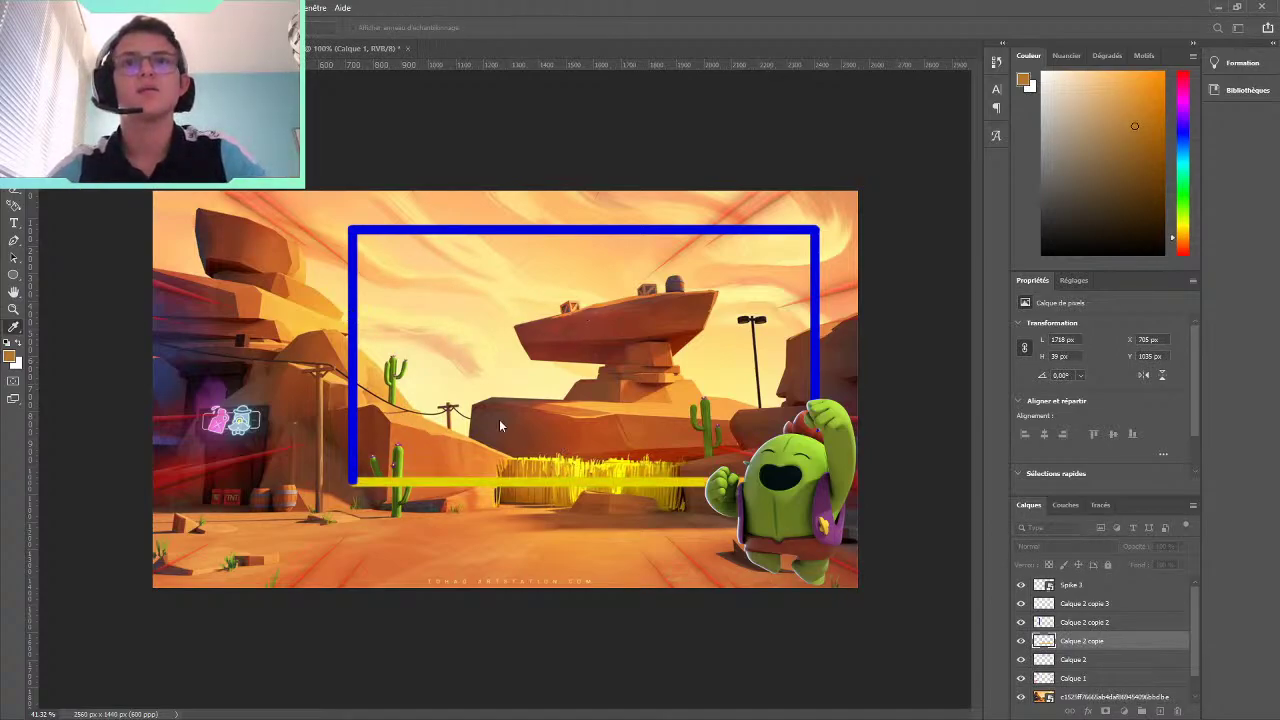
key(ctrl+z)
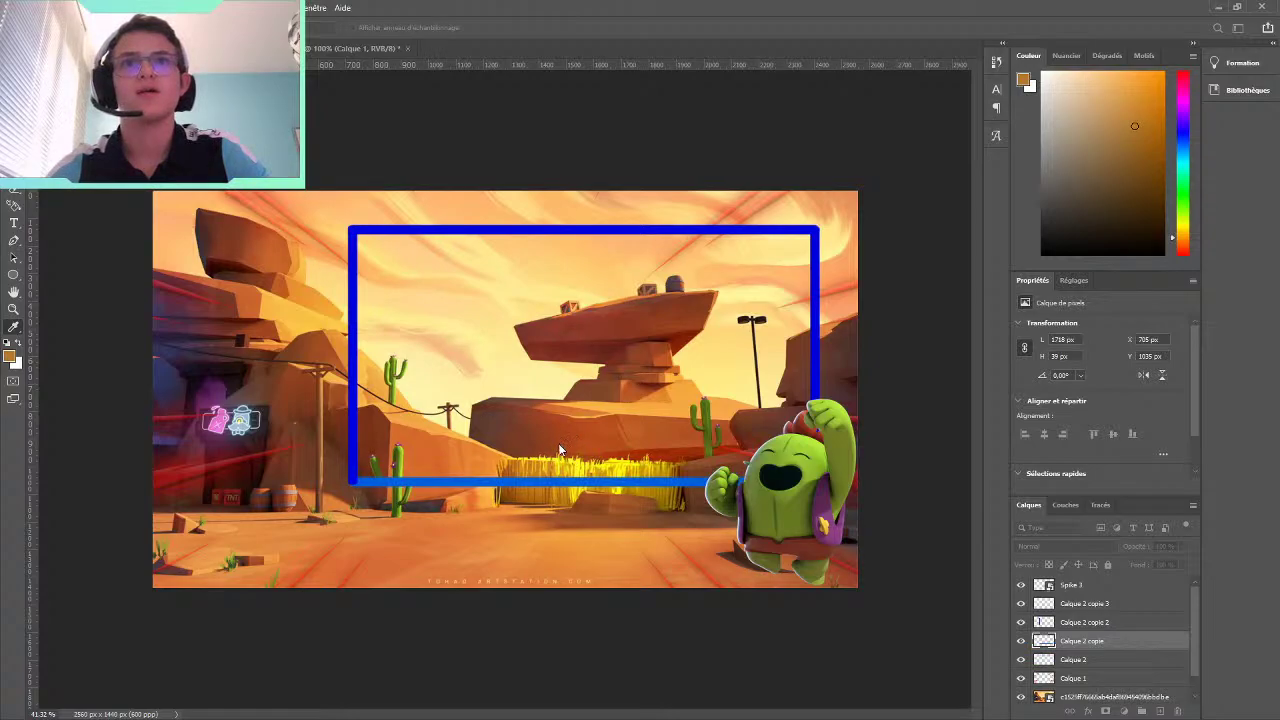
key(ctrl+z)
key(ctrl+z)
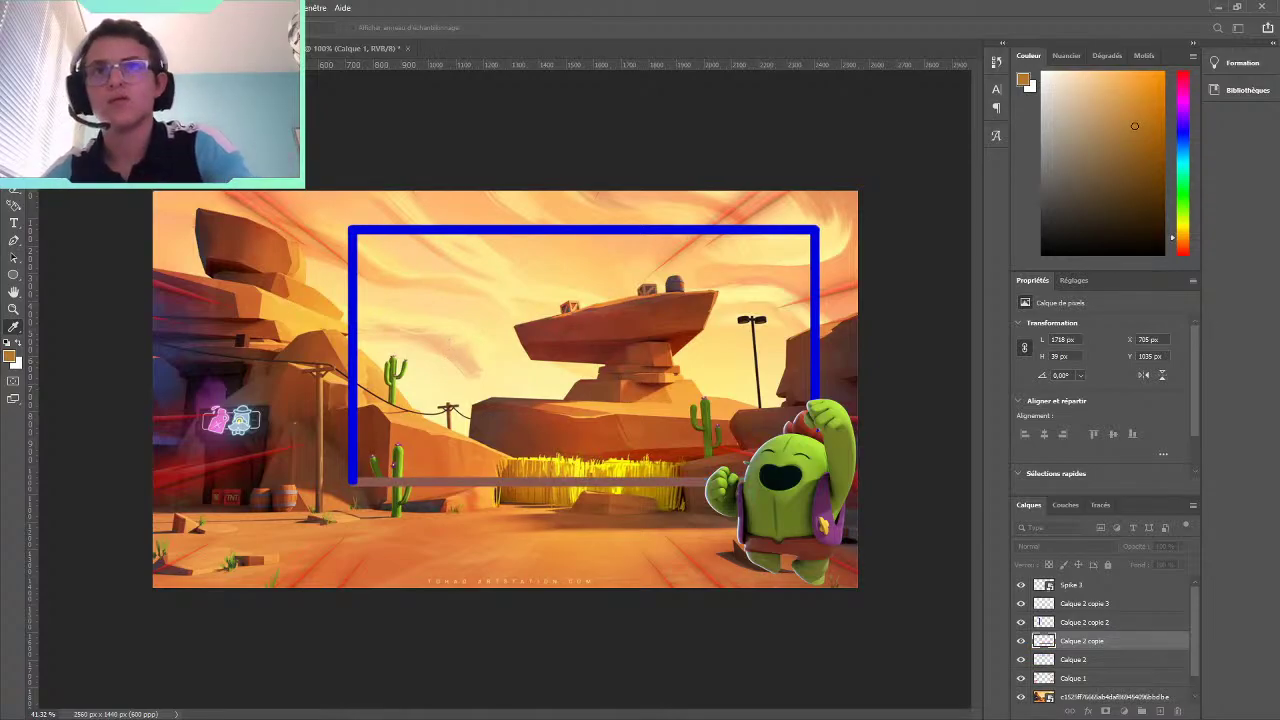
key(ctrl+shift+z)
key(ctrl+shift+z)
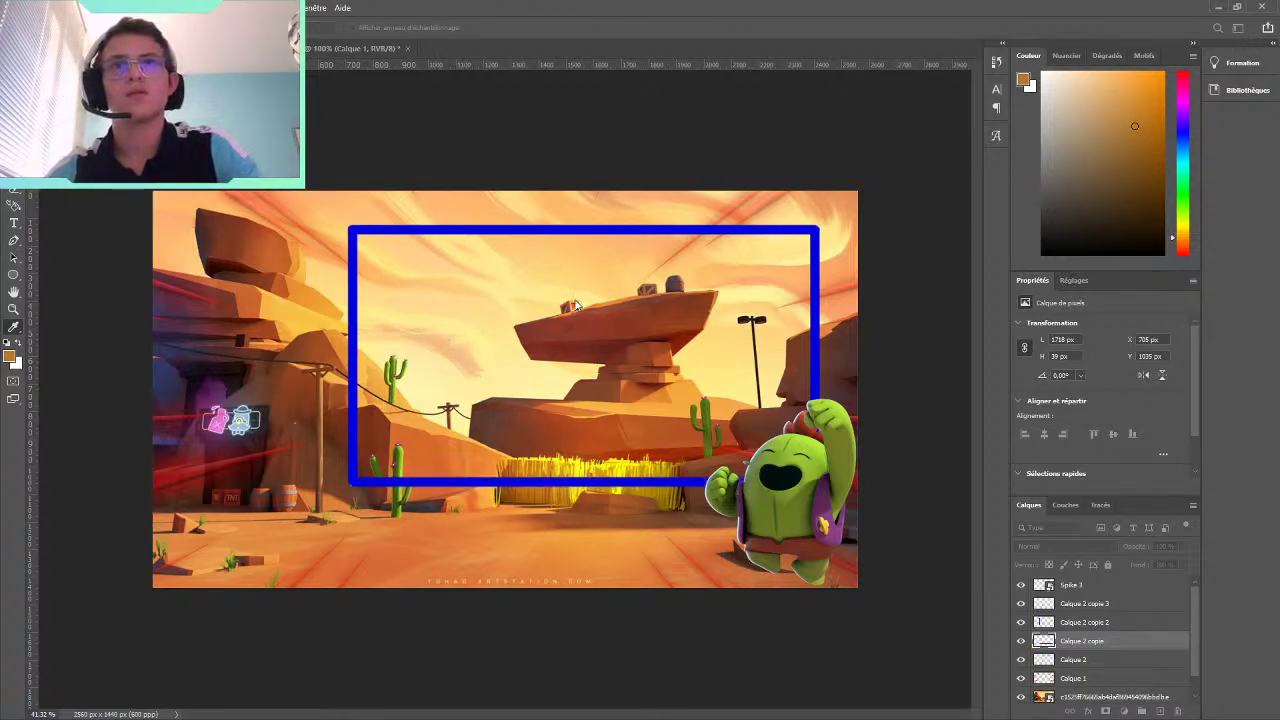
key(v)
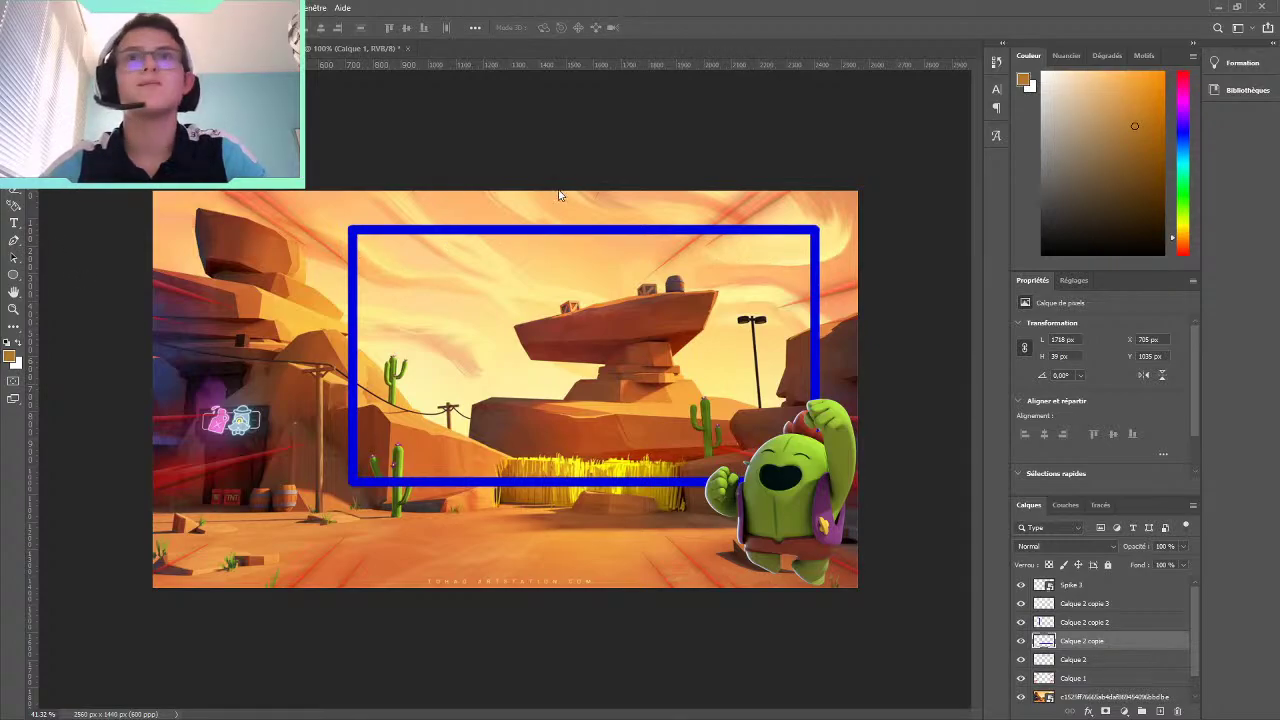
Open the Logo asset folder in File Explorer and select the star logo image
key(alt+Tab)
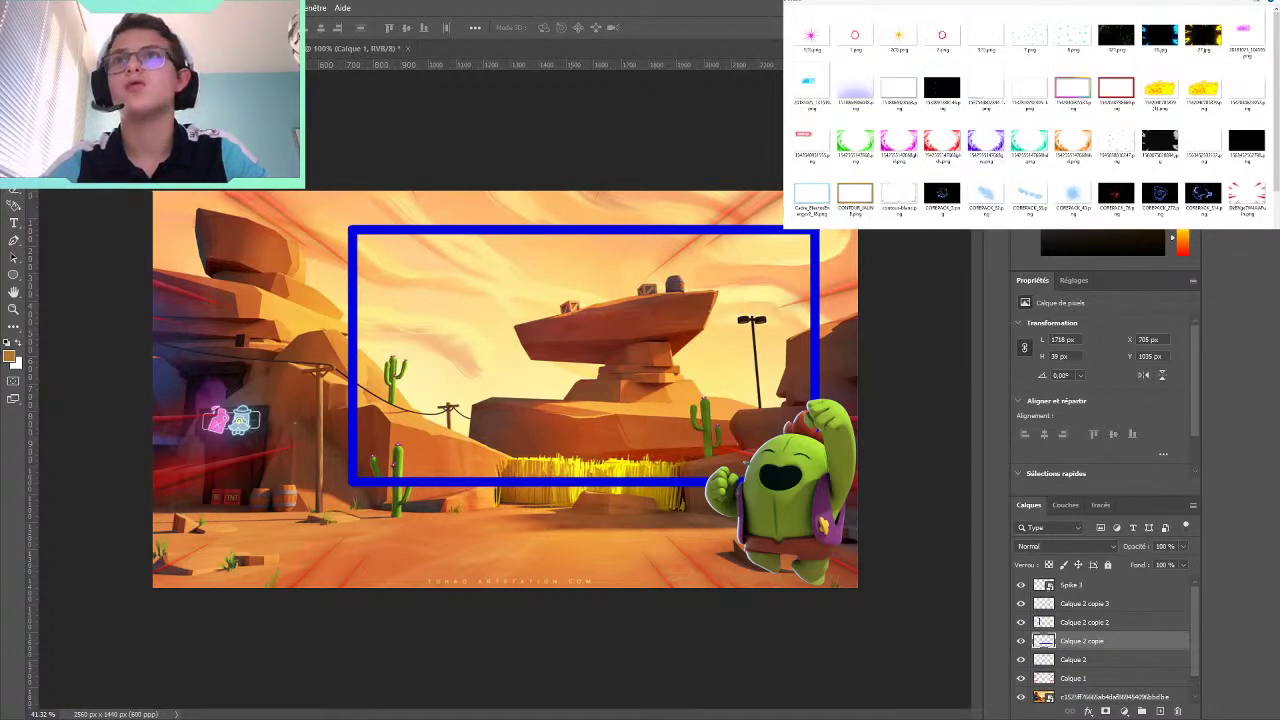
key(alt+Up)
text(logo)
key(Return)
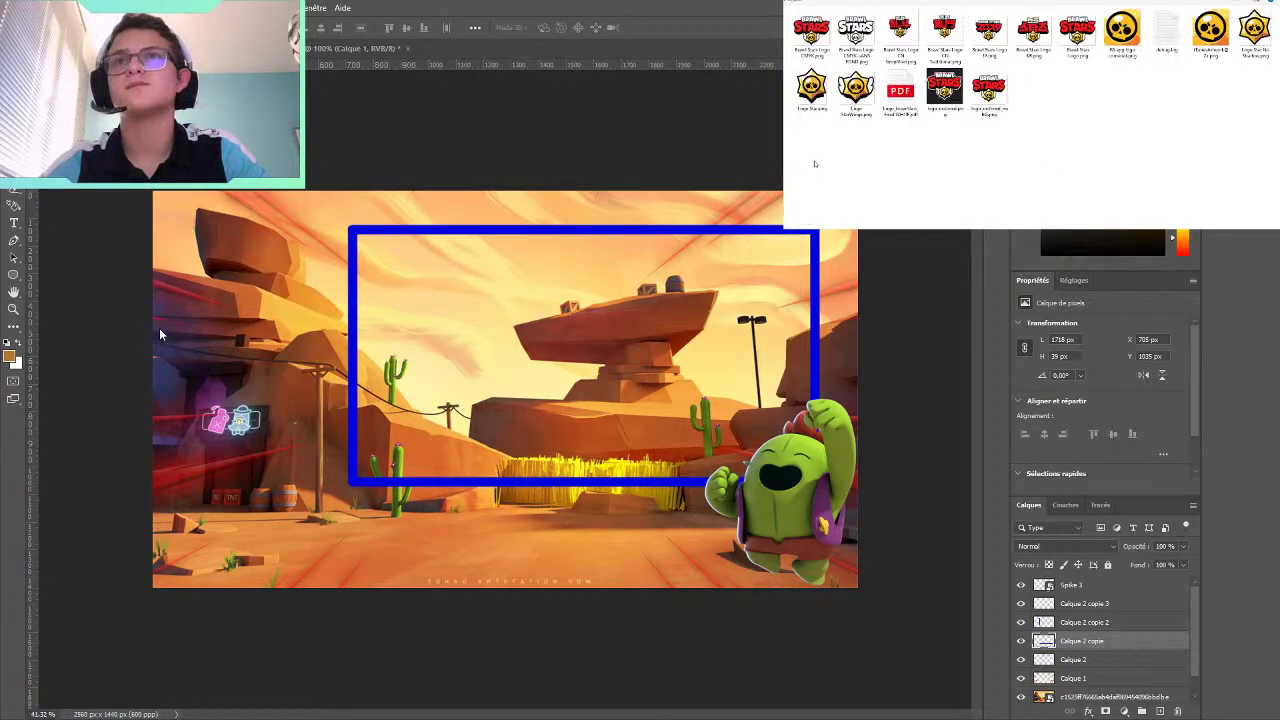
key(Right)
key(Right)
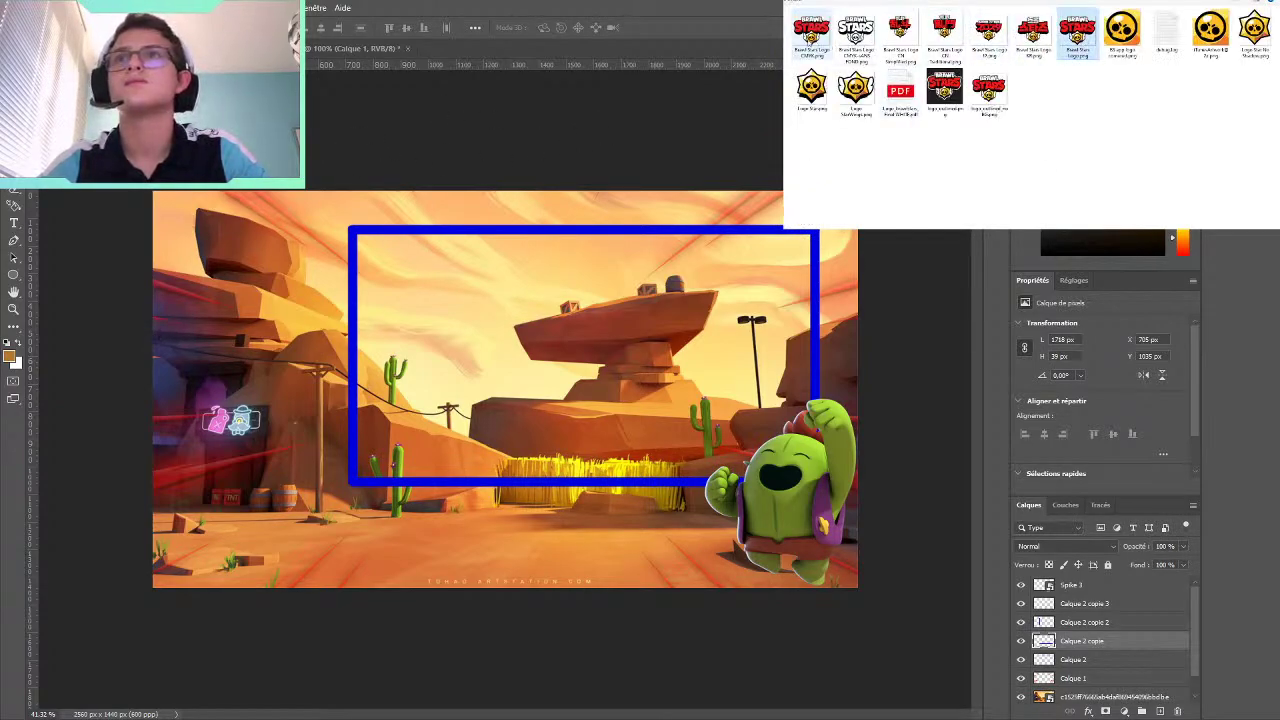
click(811, 38)
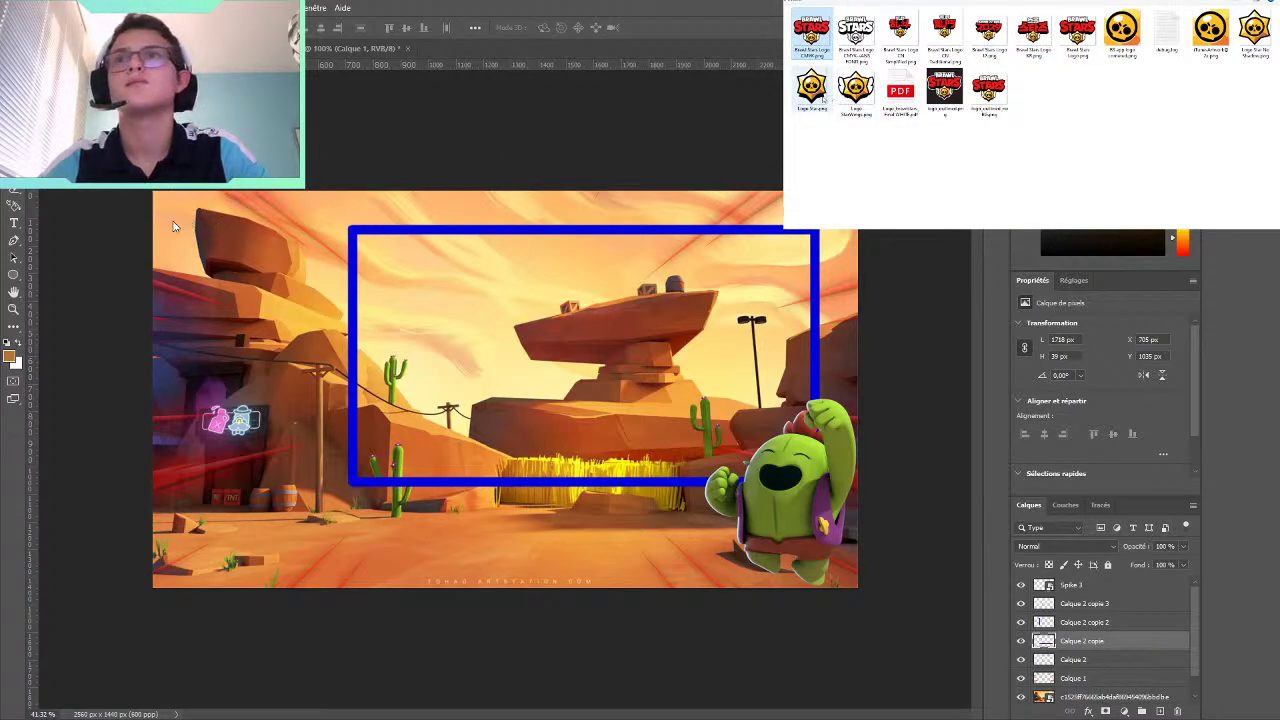
key(Right)
key(Right)
key(Right)
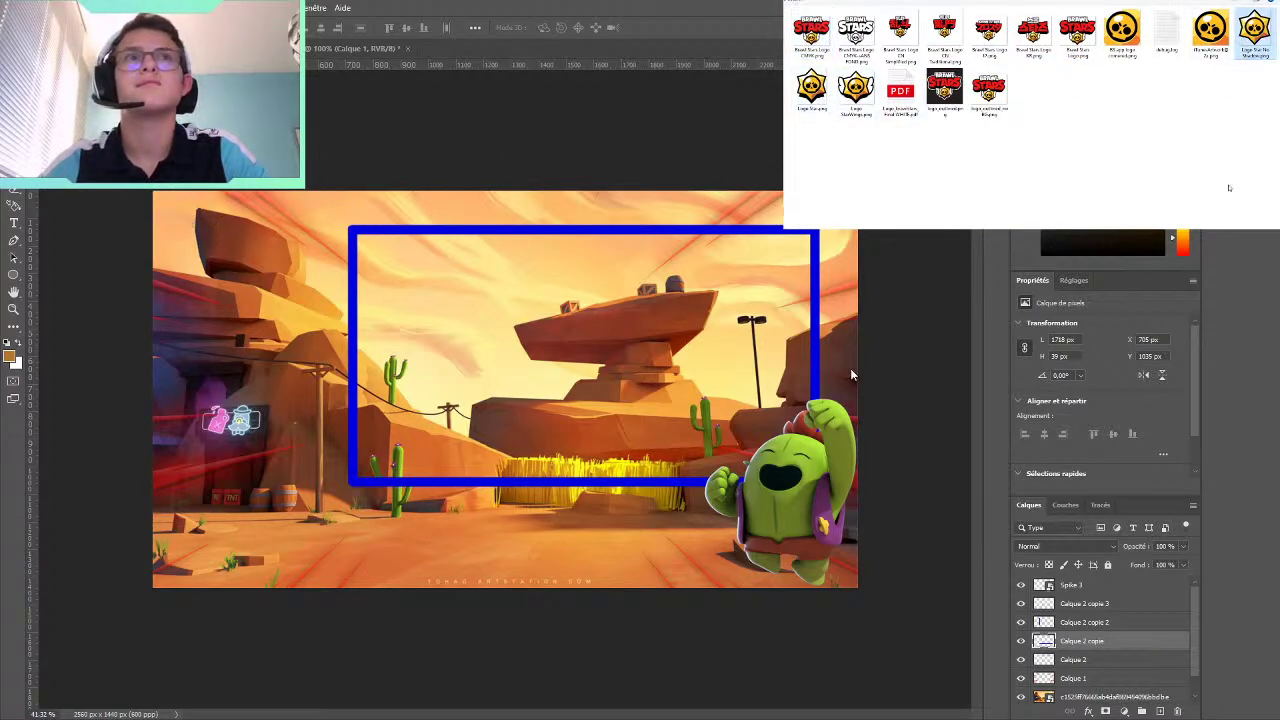
Place Logo Star No Shadow.png as a small badge on the bottom bar, with a centre guide
drag(833, 510, 820, 500)
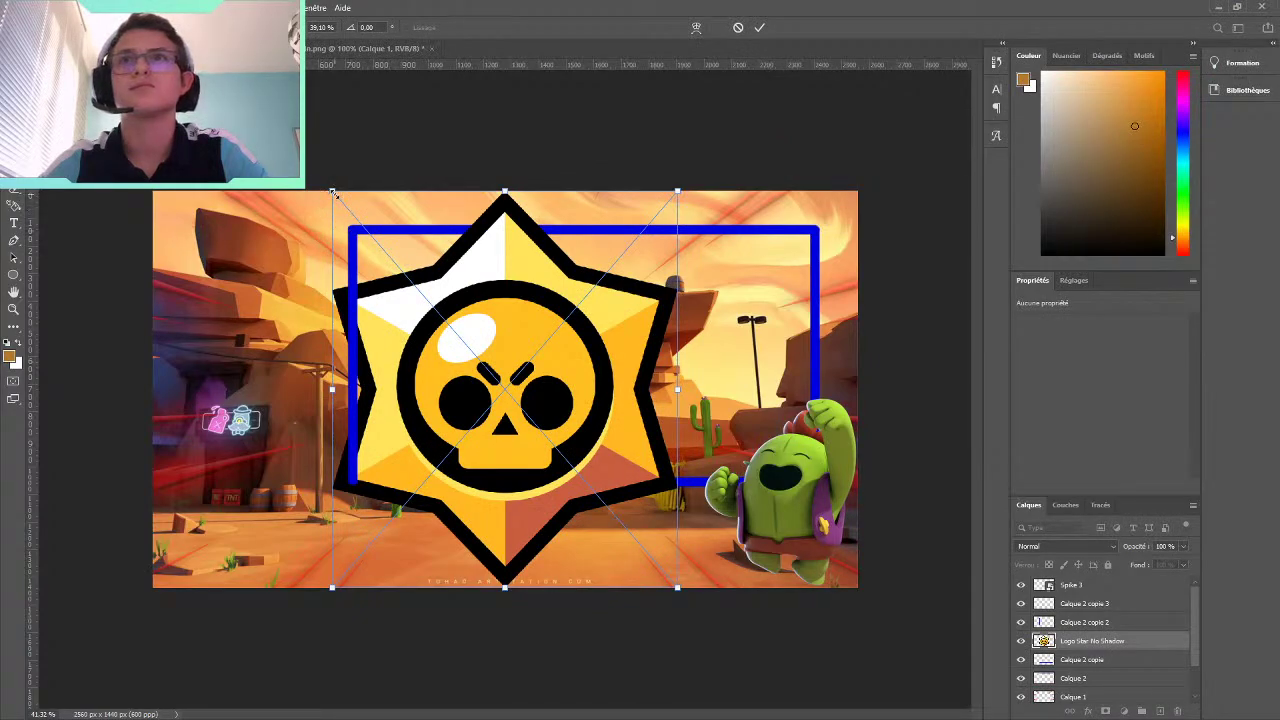
mouse_move(334, 192)
mouse_down()
mouse_move(619, 539)
mouse_move(563, 271)
mouse_move(583, 230)
mouse_up()
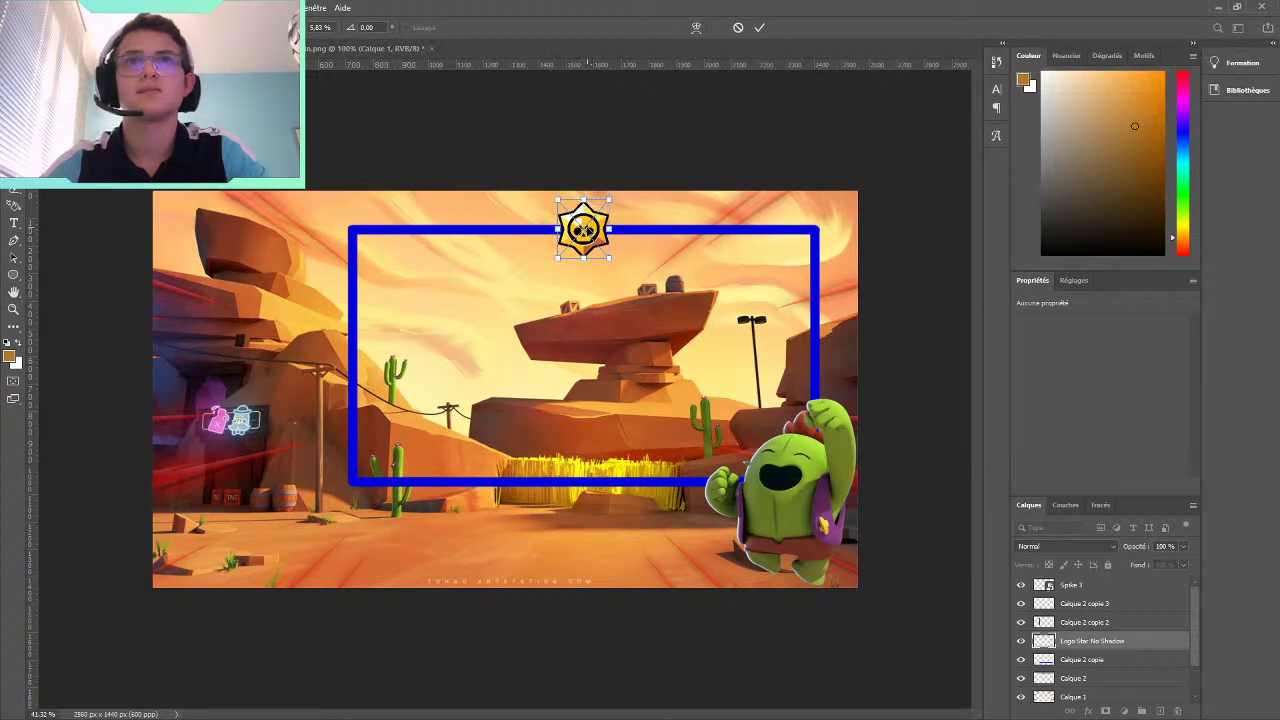
click(759, 29)
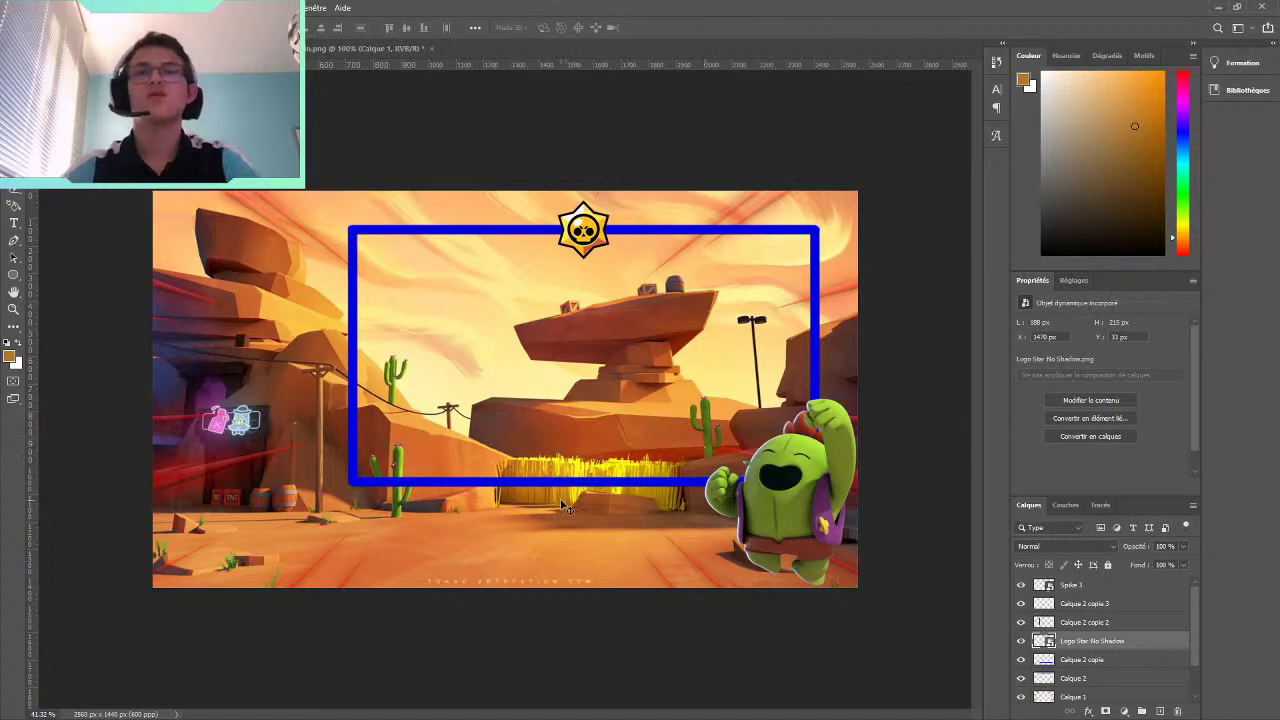
drag(571, 237, 577, 483)
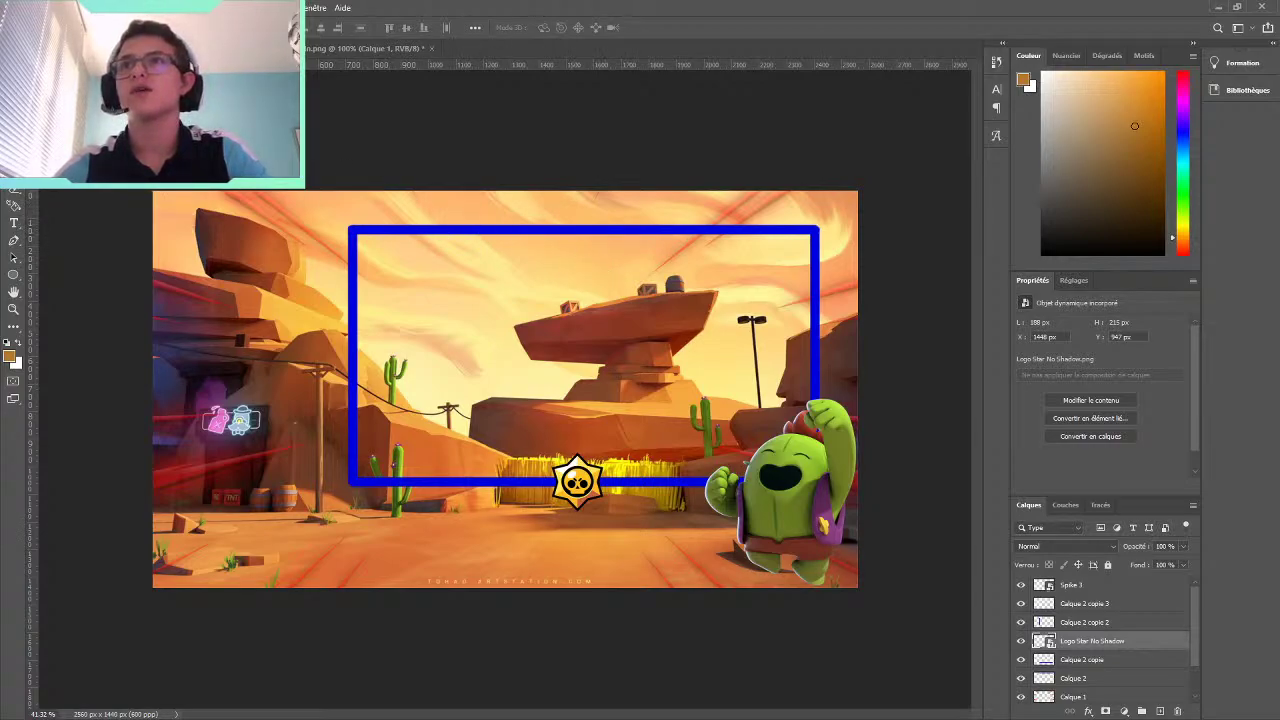
drag(30, 268, 578, 268)
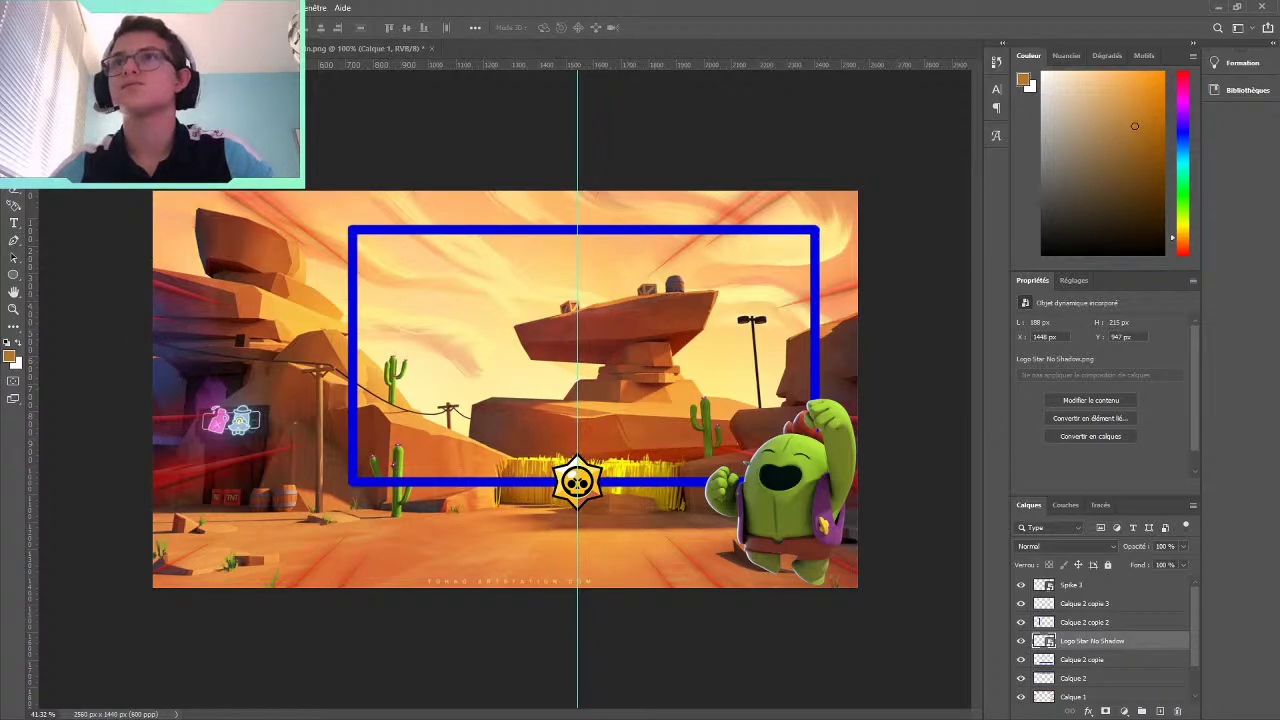
Add vertical guides on the left and right sides of the star logo
mouse_move(30, 245)
mouse_down()
mouse_move(433, 246)
mouse_move(520, 371)
mouse_move(576, 402)
mouse_move(522, 403)
mouse_up()
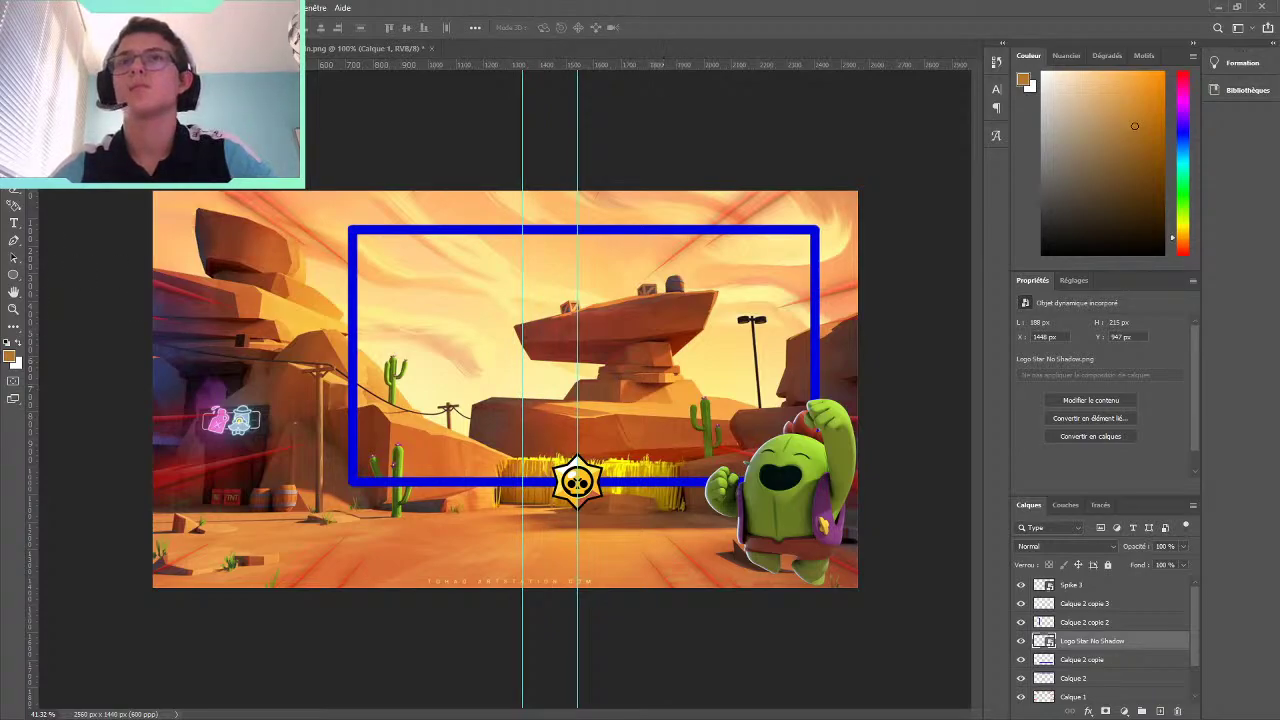
drag(30, 275, 622, 275)
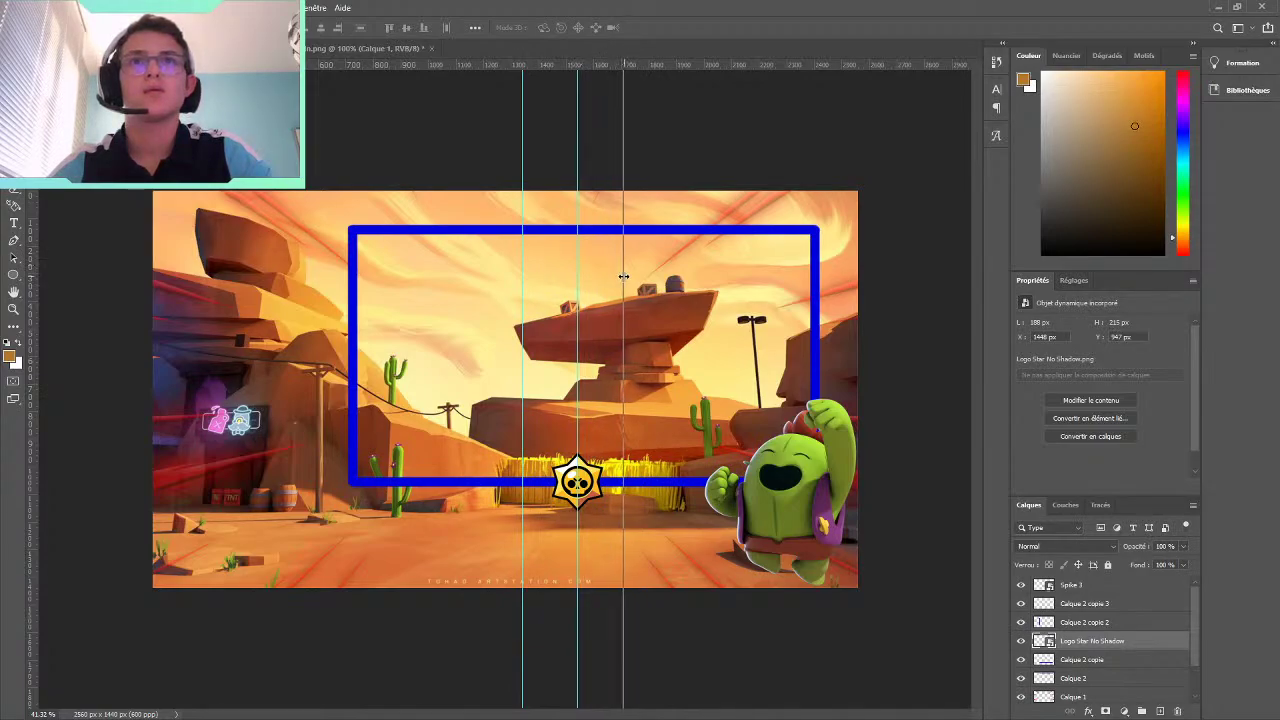
mouse_move(622, 275)
mouse_down()
mouse_move(580, 283)
mouse_move(633, 285)
mouse_up()
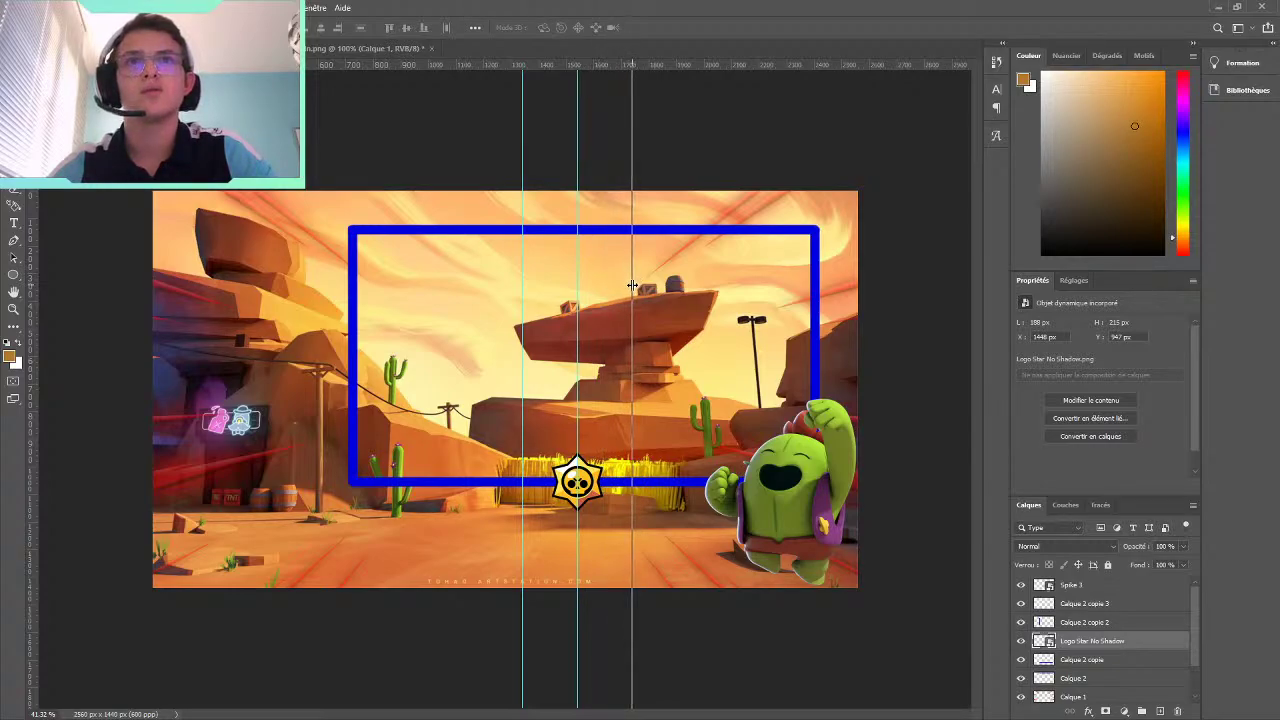
drag(632, 285, 633, 285)
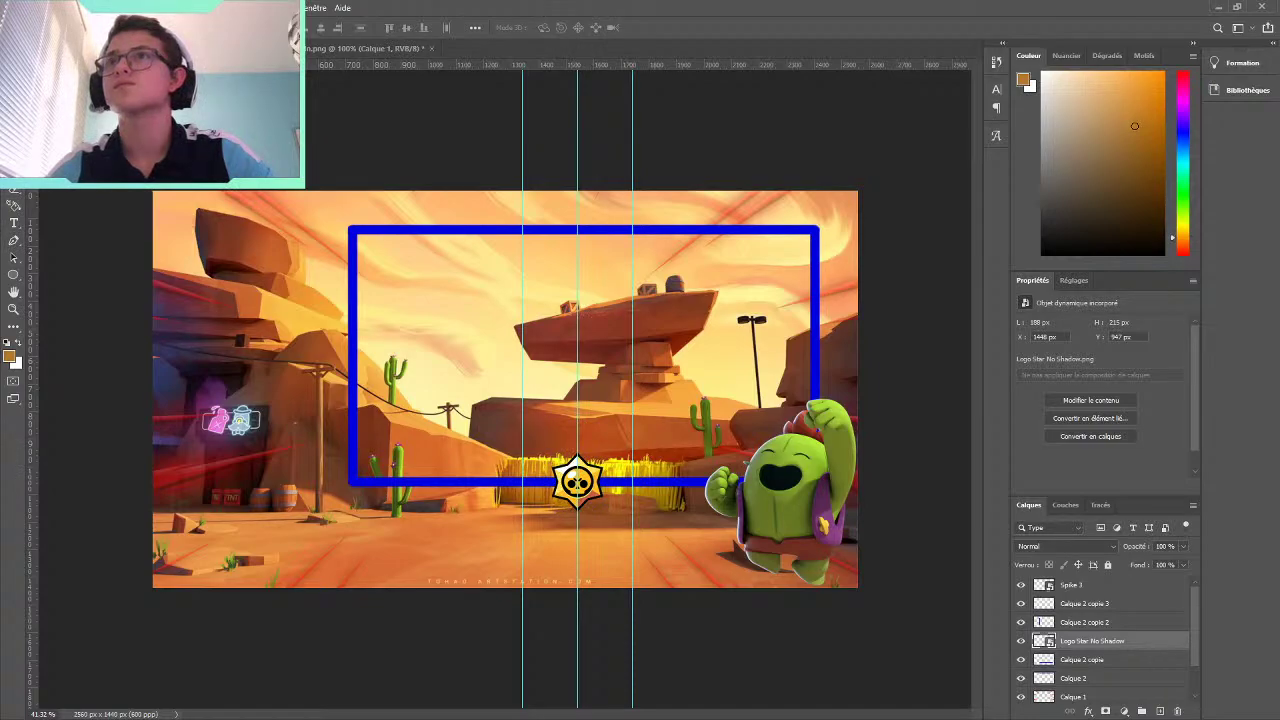
Erase a gap in the middle of the top blue bar on Calque 2
key(e)
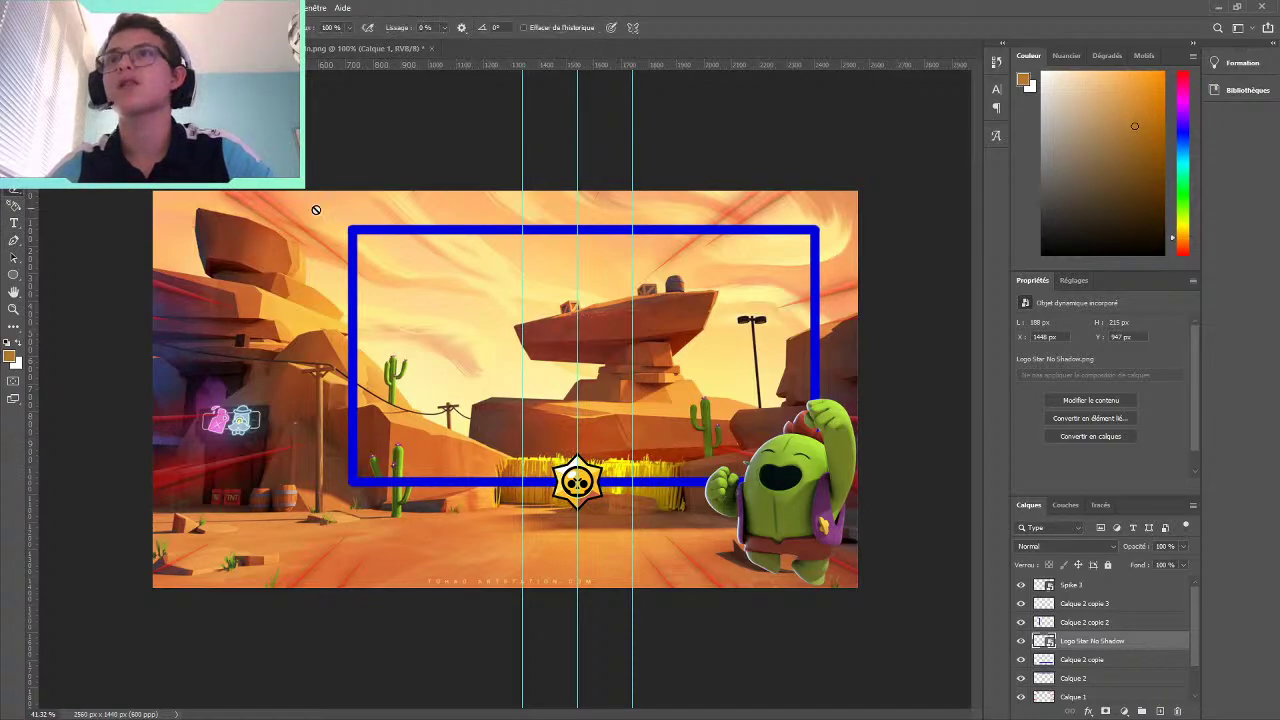
scroll(521, 305, up, 3)
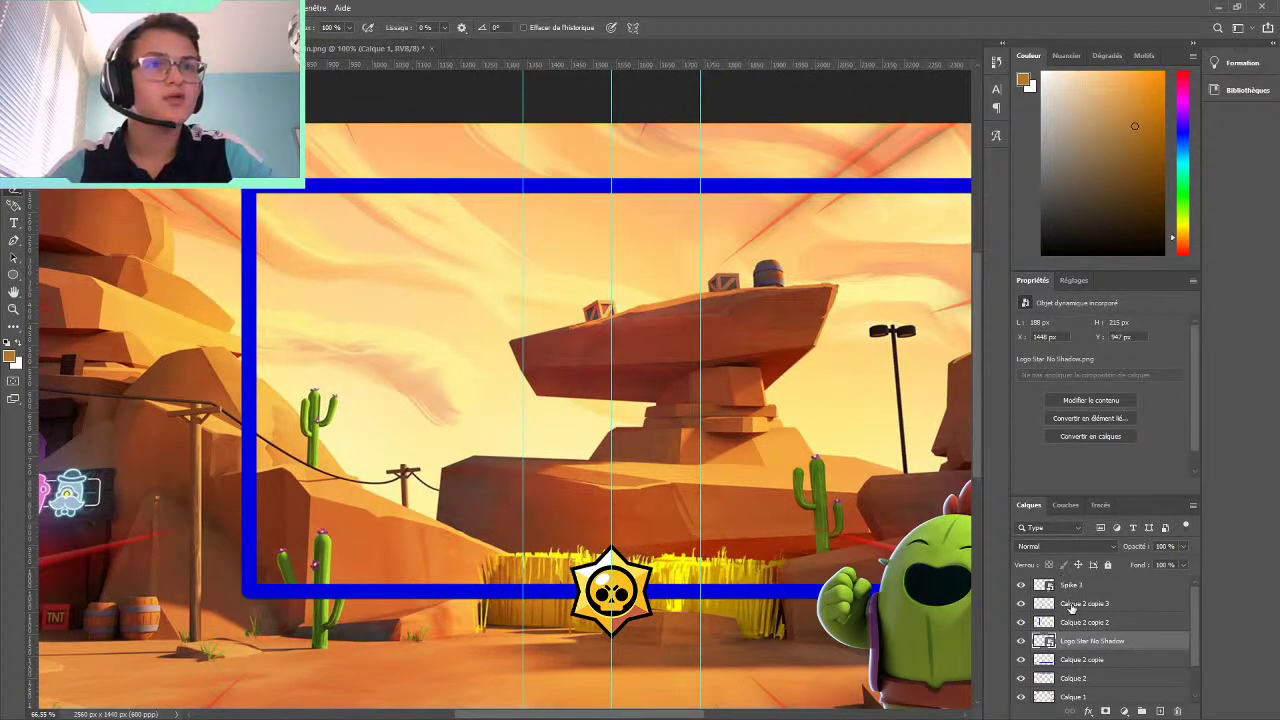
click(1074, 679)
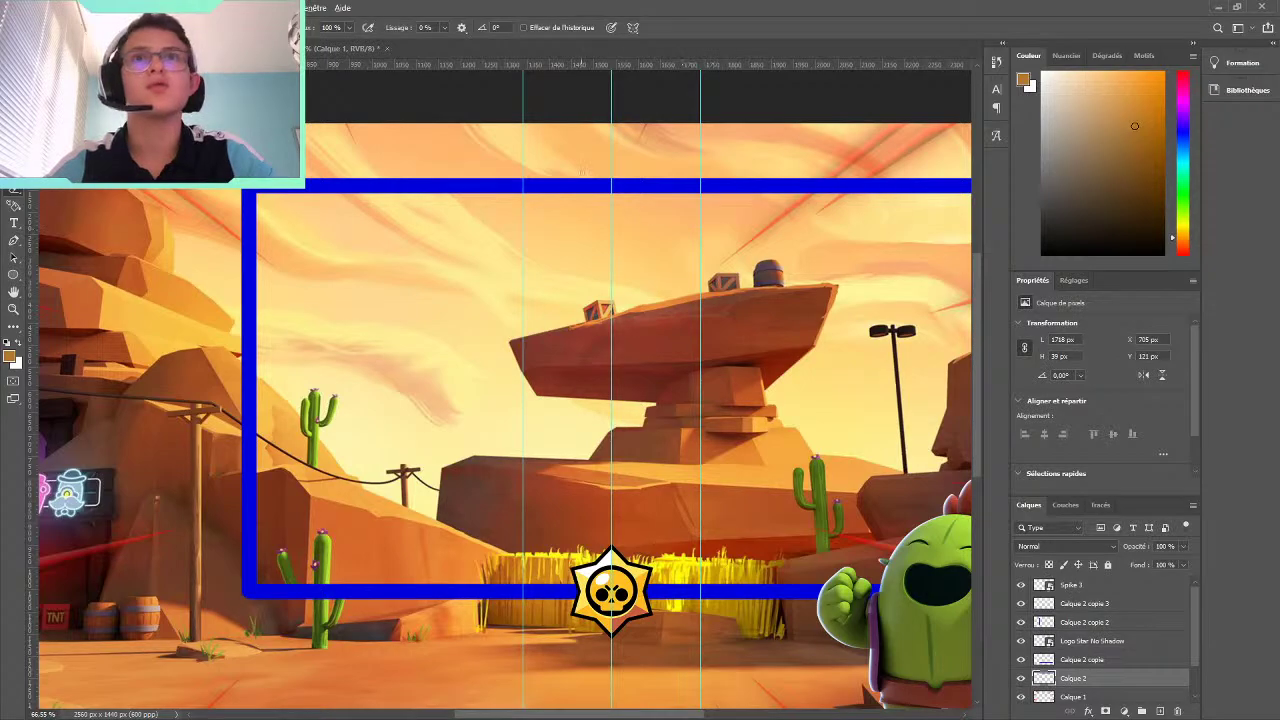
scroll(468, 148, up, 2)
scroll(364, 95, up, 2)
scroll(704, 230, down, 2)
scroll(743, 231, down, 1)
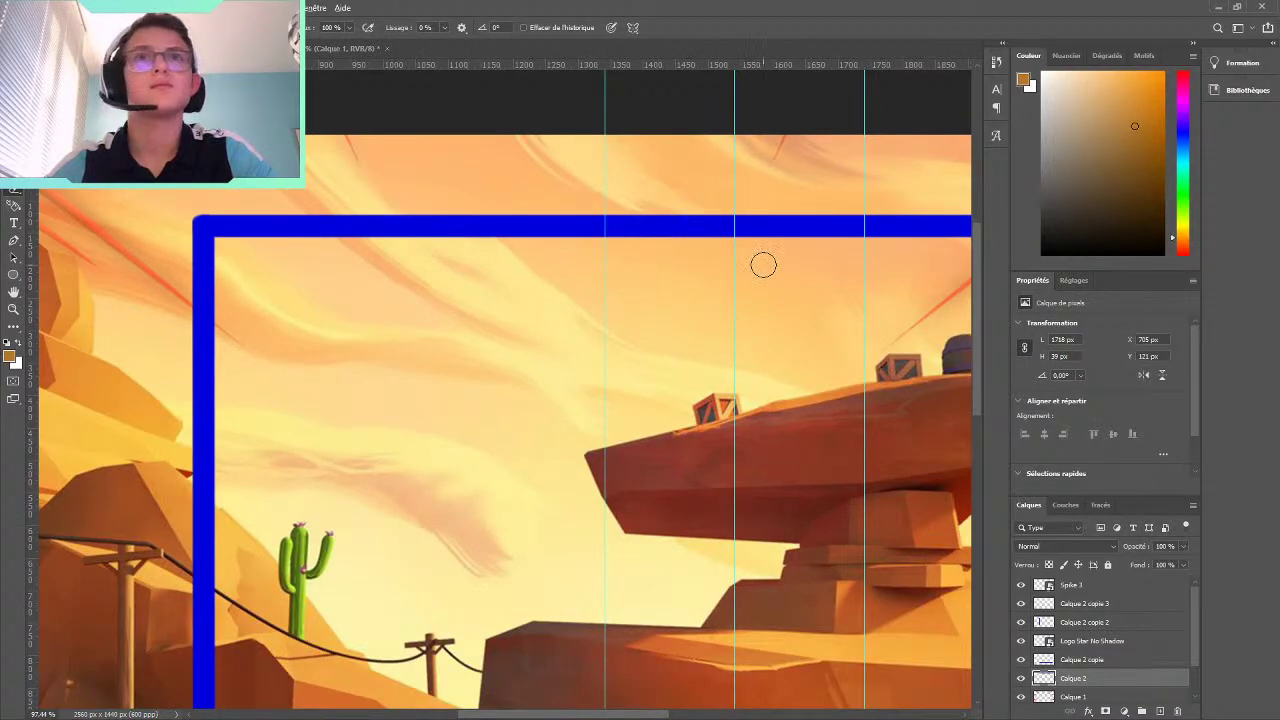
scroll(770, 258, up, 1)
mouse_move(729, 205)
mouse_down()
mouse_move(729, 229)
mouse_move(696, 188)
mouse_move(637, 234)
mouse_move(609, 191)
mouse_move(600, 229)
mouse_up()
Zoom in and clean up the soft end of the cut bar
scroll(626, 231, up, 3)
scroll(626, 231, up, 1)
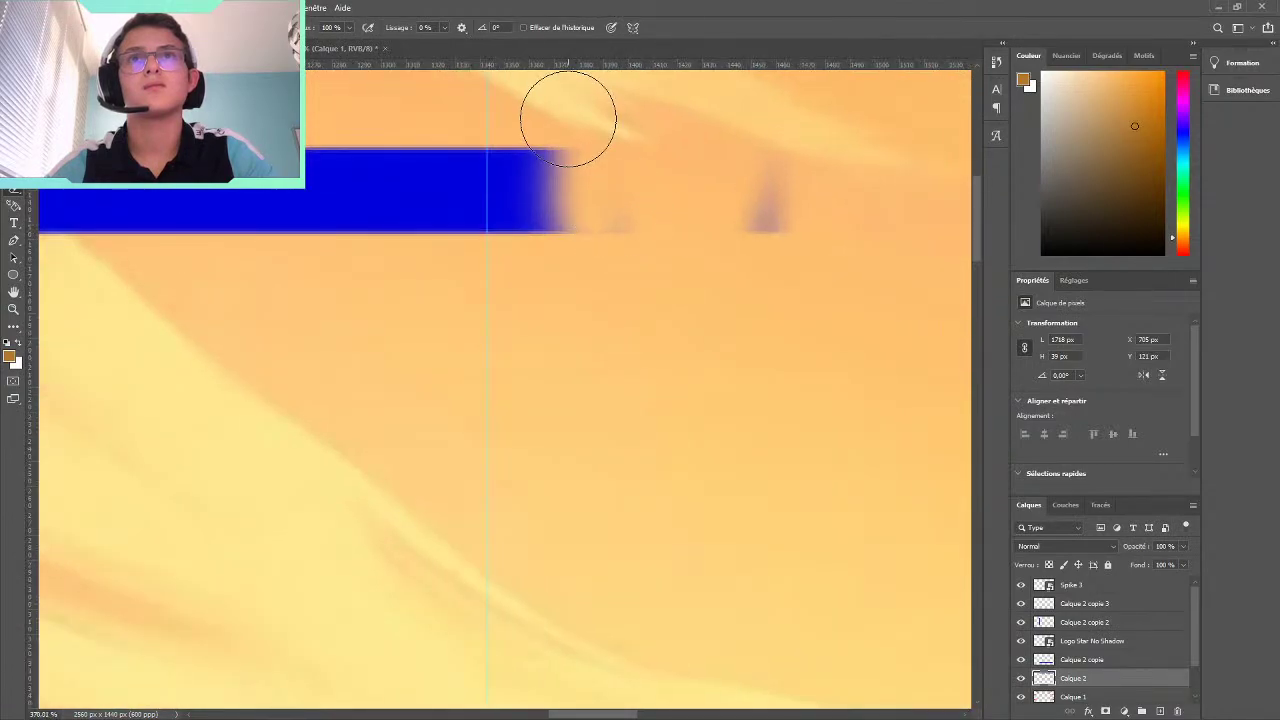
scroll(575, 140, up, 1)
scroll(555, 170, up, 2)
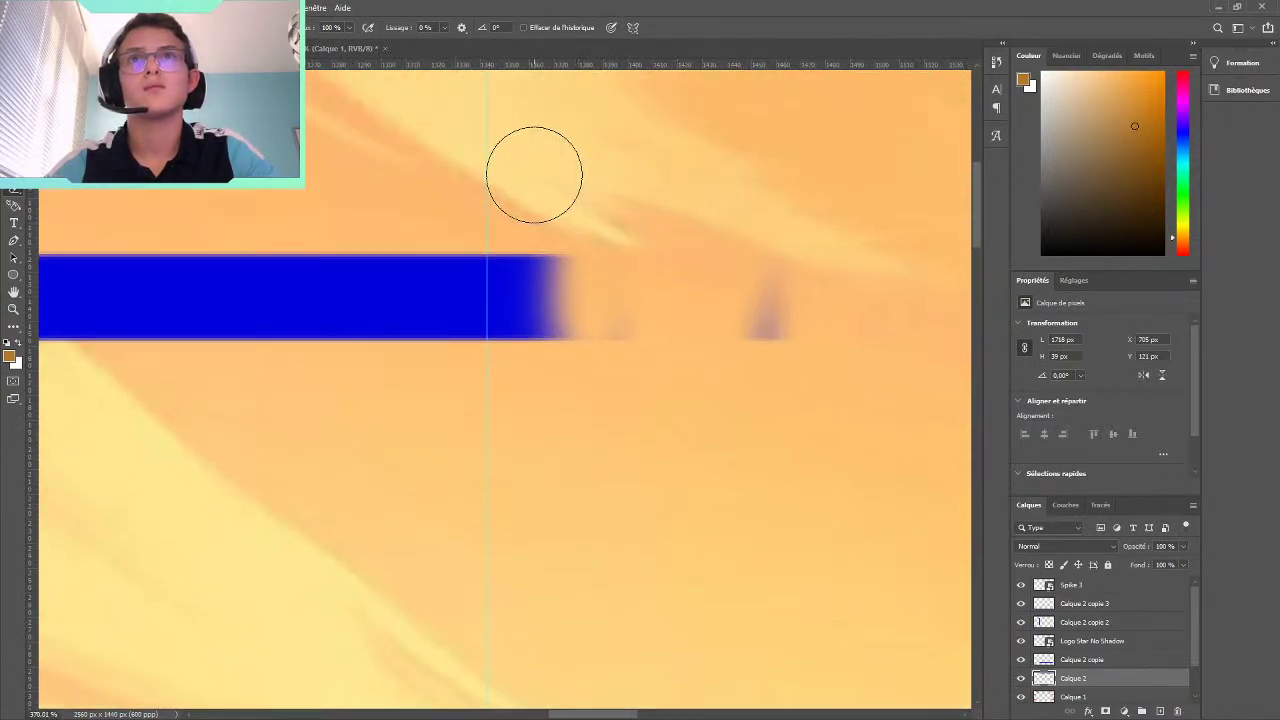
drag(537, 214, 546, 300)
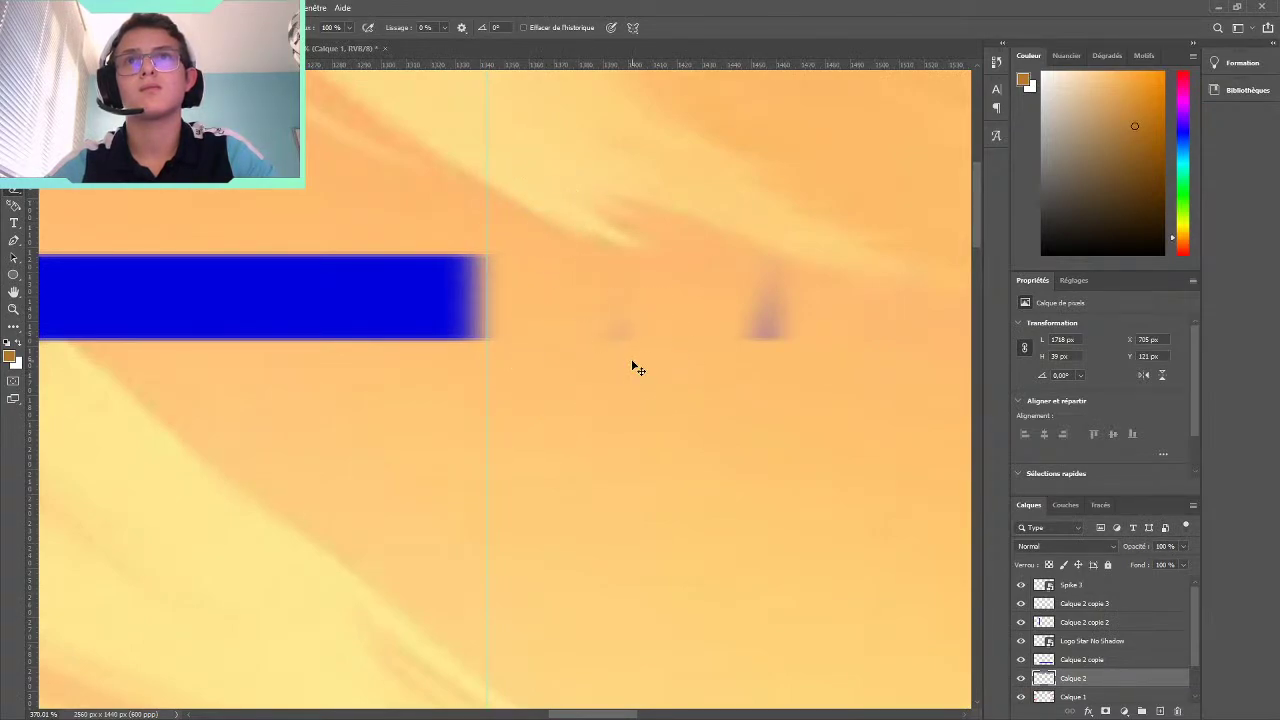
key(ctrl+z)
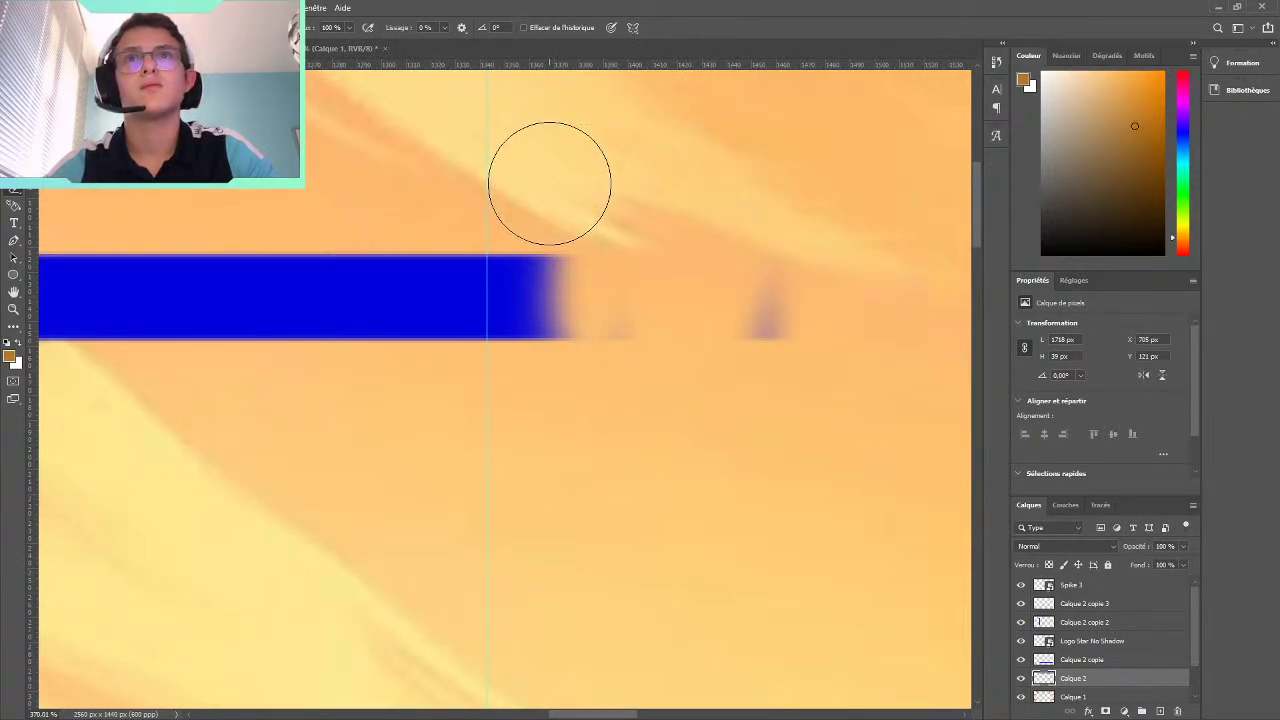
mouse_move(549, 209)
mouse_down()
mouse_move(592, 280)
mouse_move(603, 366)
mouse_move(740, 332)
mouse_up()
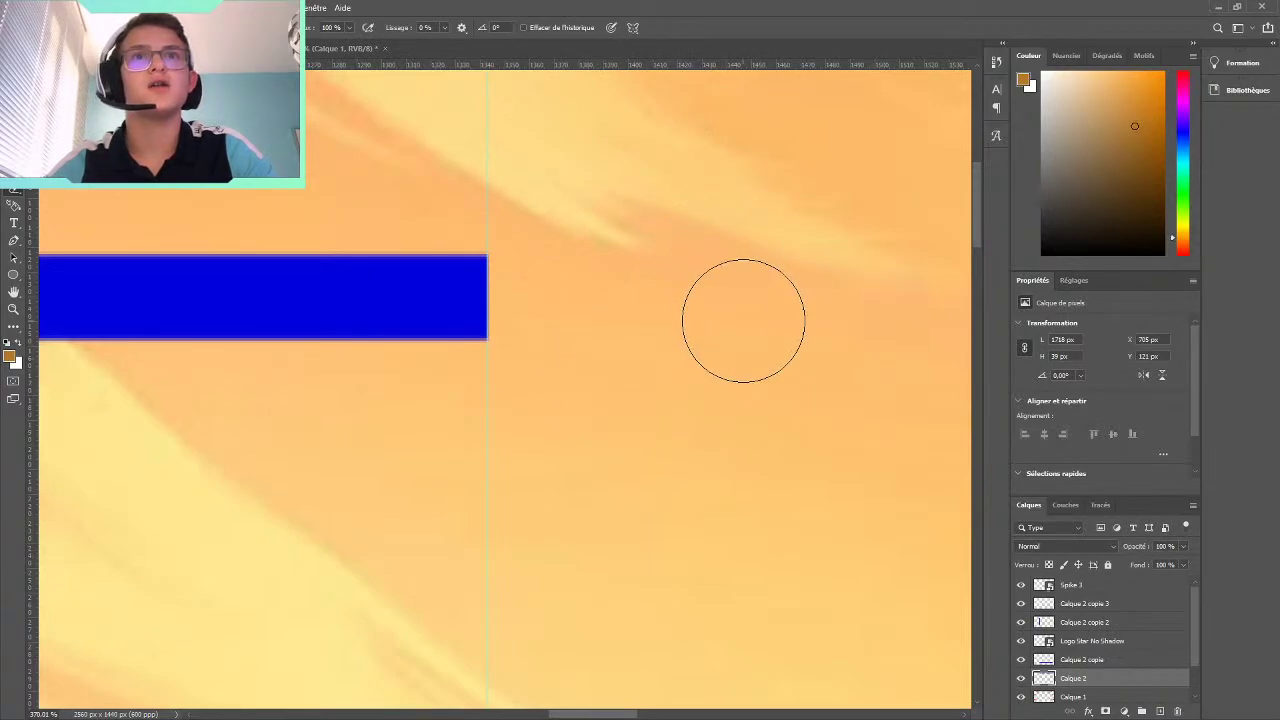
Widen the gap and trim the right piece flush with the outer guide
scroll(760, 328, down, 3)
scroll(880, 360, up, 2)
scroll(940, 366, up, 1)
scroll(940, 360, down, 3)
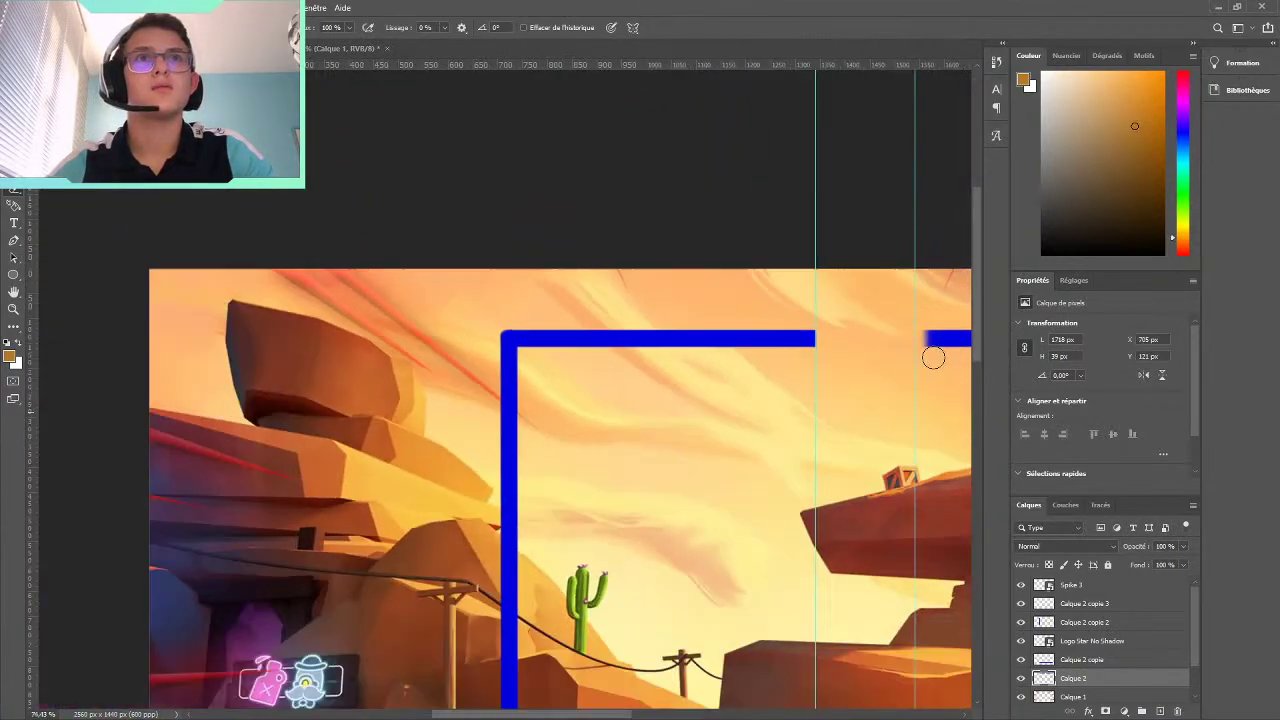
scroll(931, 354, down, 2)
scroll(646, 252, up, 2)
scroll(646, 252, up, 2)
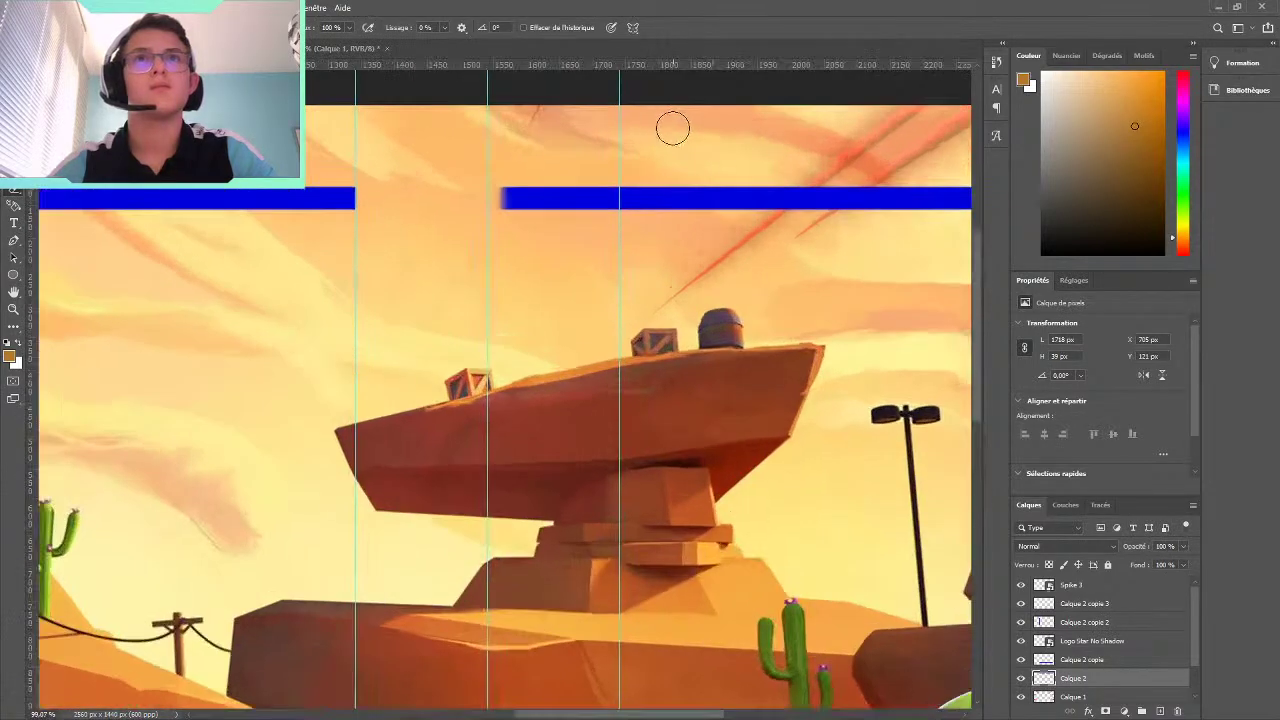
scroll(671, 126, up, 1)
scroll(503, 194, up, 1)
mouse_move(431, 220)
mouse_down()
mouse_move(415, 263)
mouse_move(491, 277)
mouse_move(417, 163)
mouse_move(537, 210)
mouse_up()
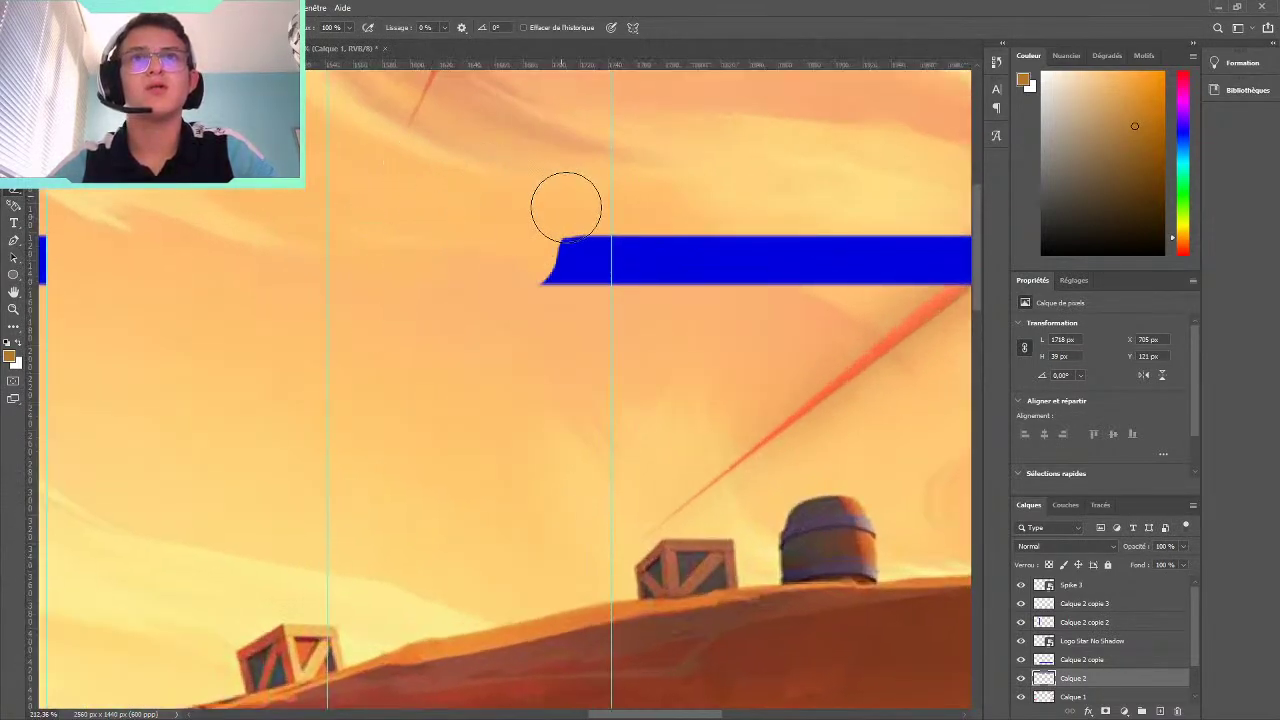
drag(549, 149, 534, 311)
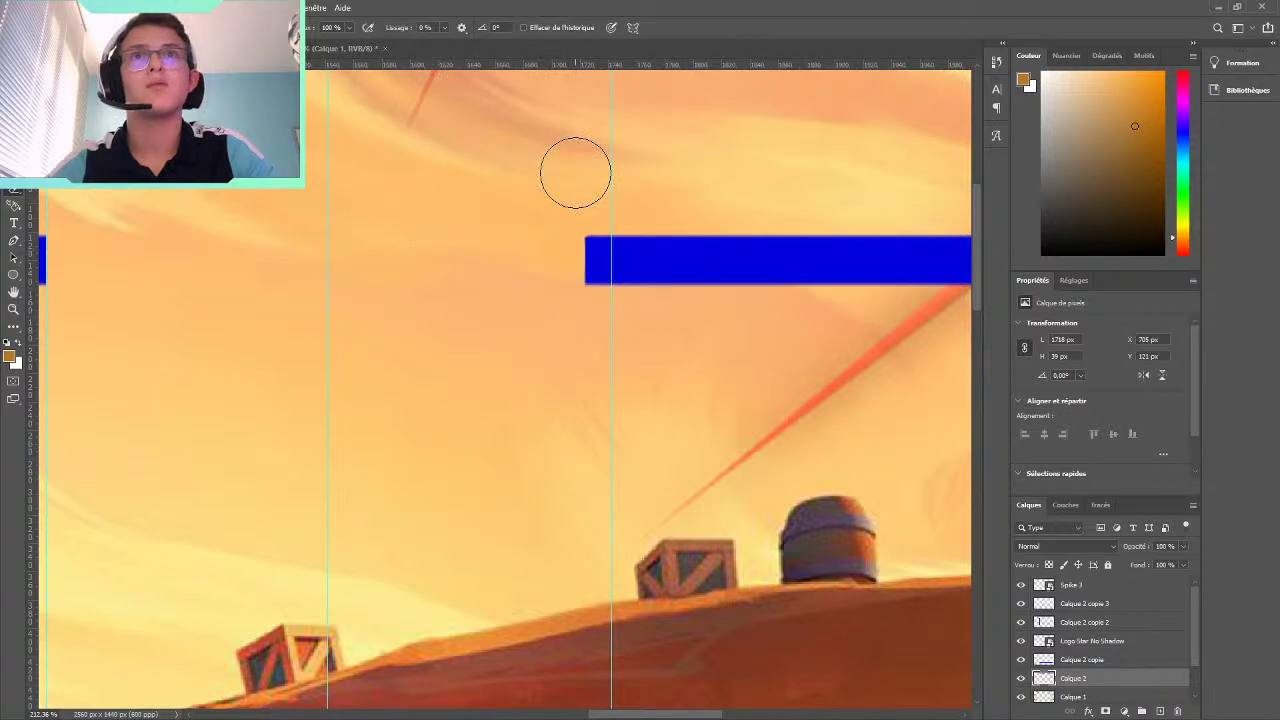
drag(575, 172, 566, 337)
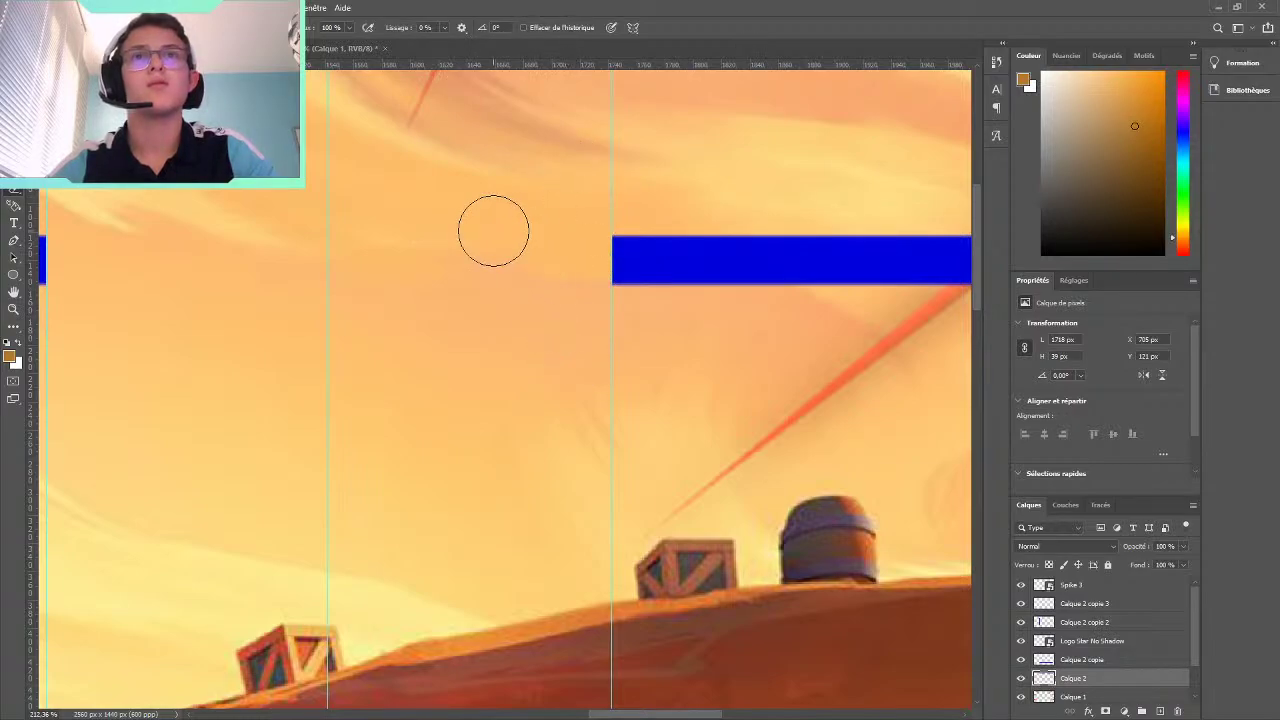
scroll(490, 232, down, 5)
scroll(490, 235, down, 2)
scroll(491, 246, down, 1)
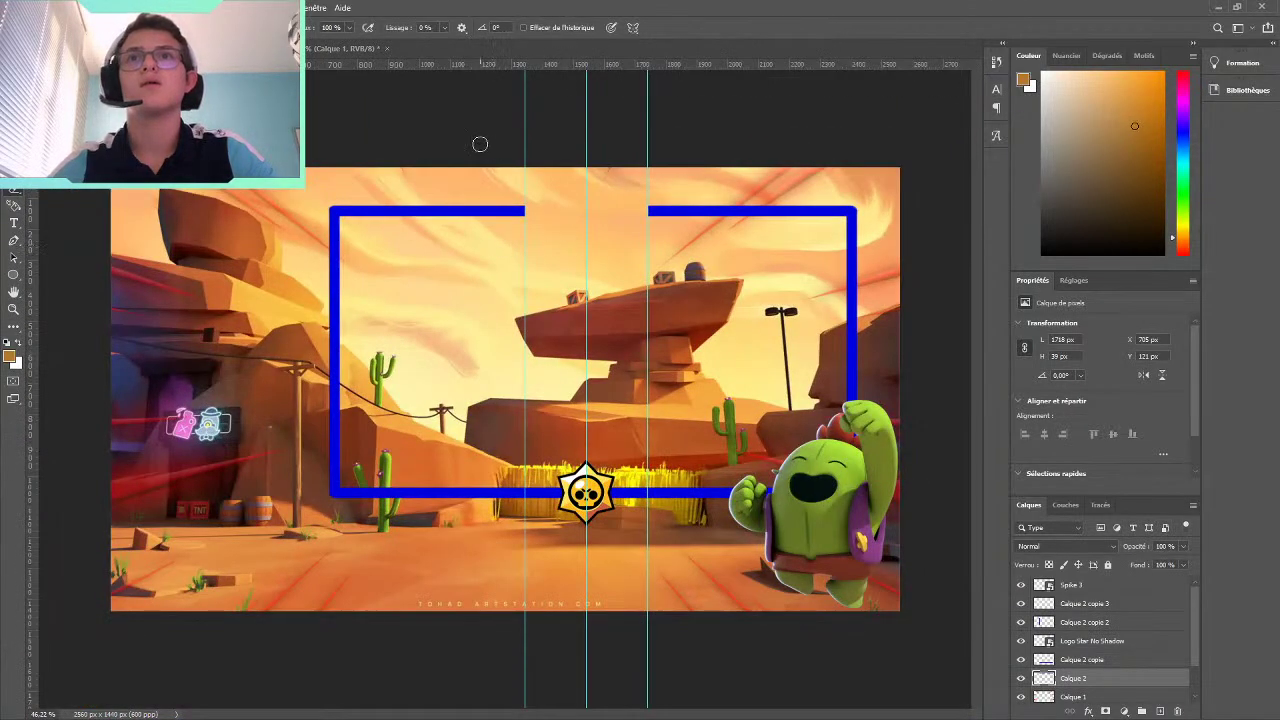
Realign the centre guide with the star logo
key(v)
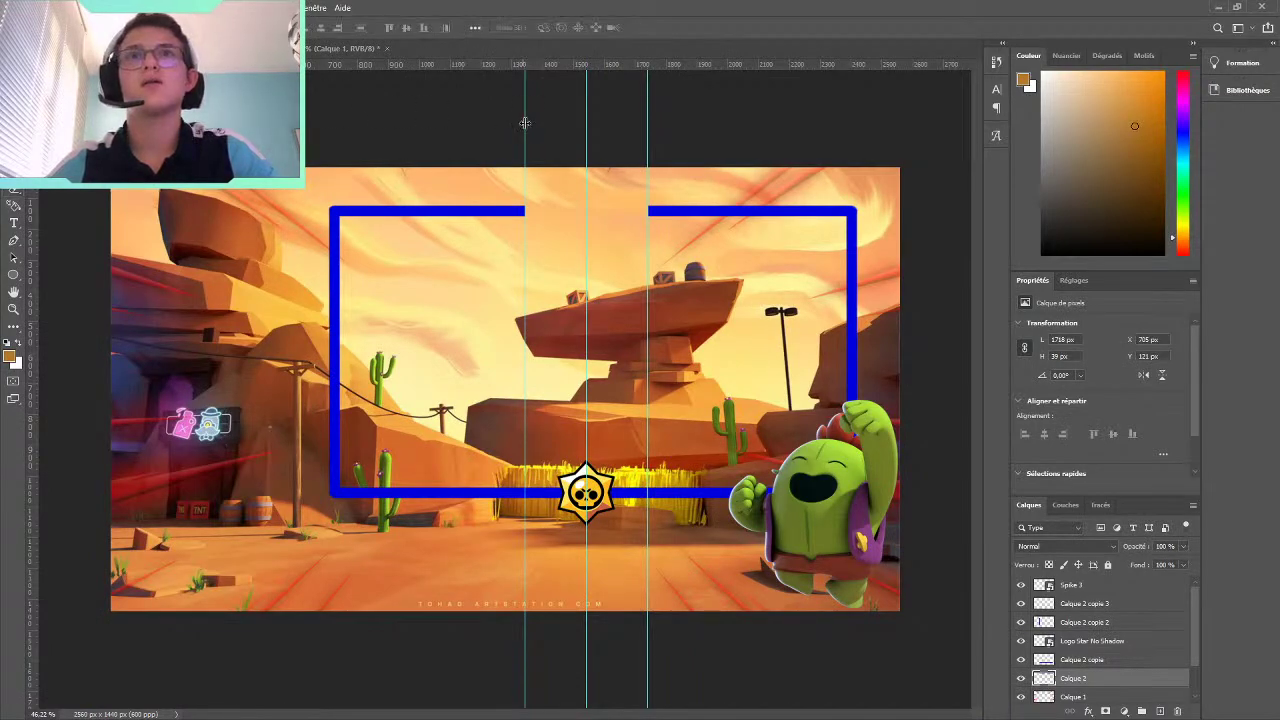
drag(586, 135, 586, 153)
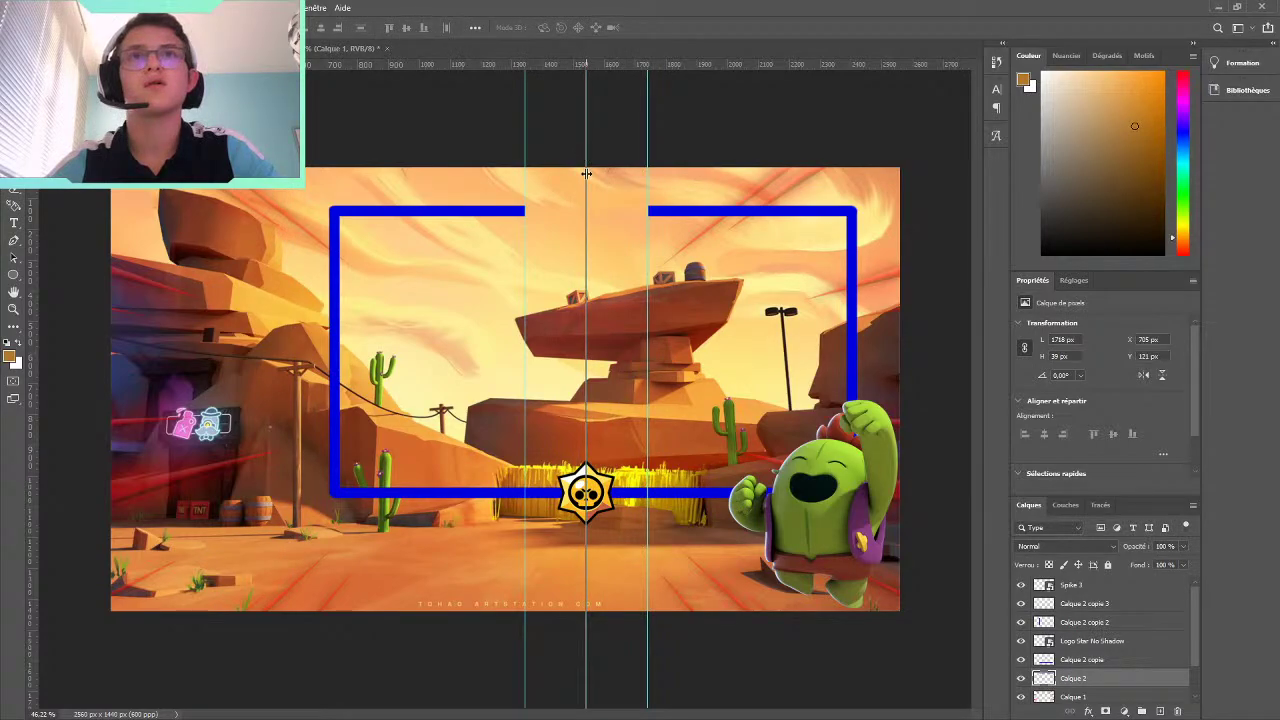
drag(586, 173, 586, 470)
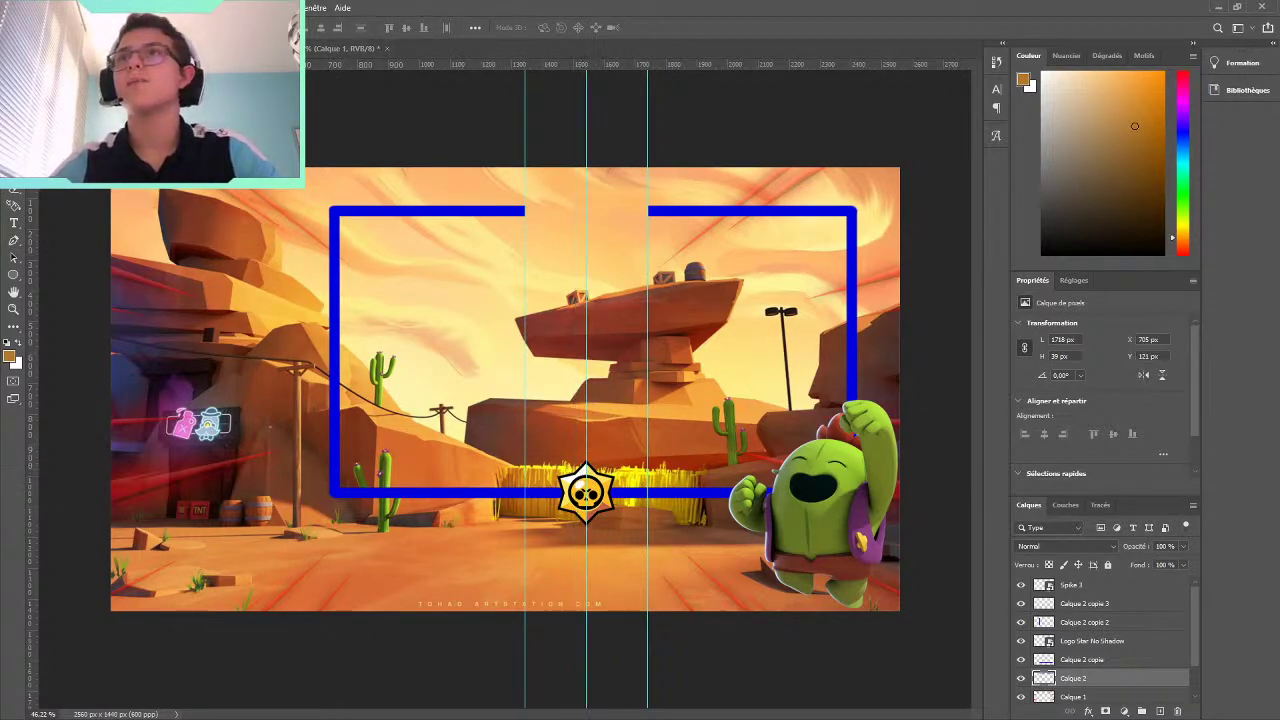
Type the title HAKI above the frame gap and colour it blue
click(14, 222)
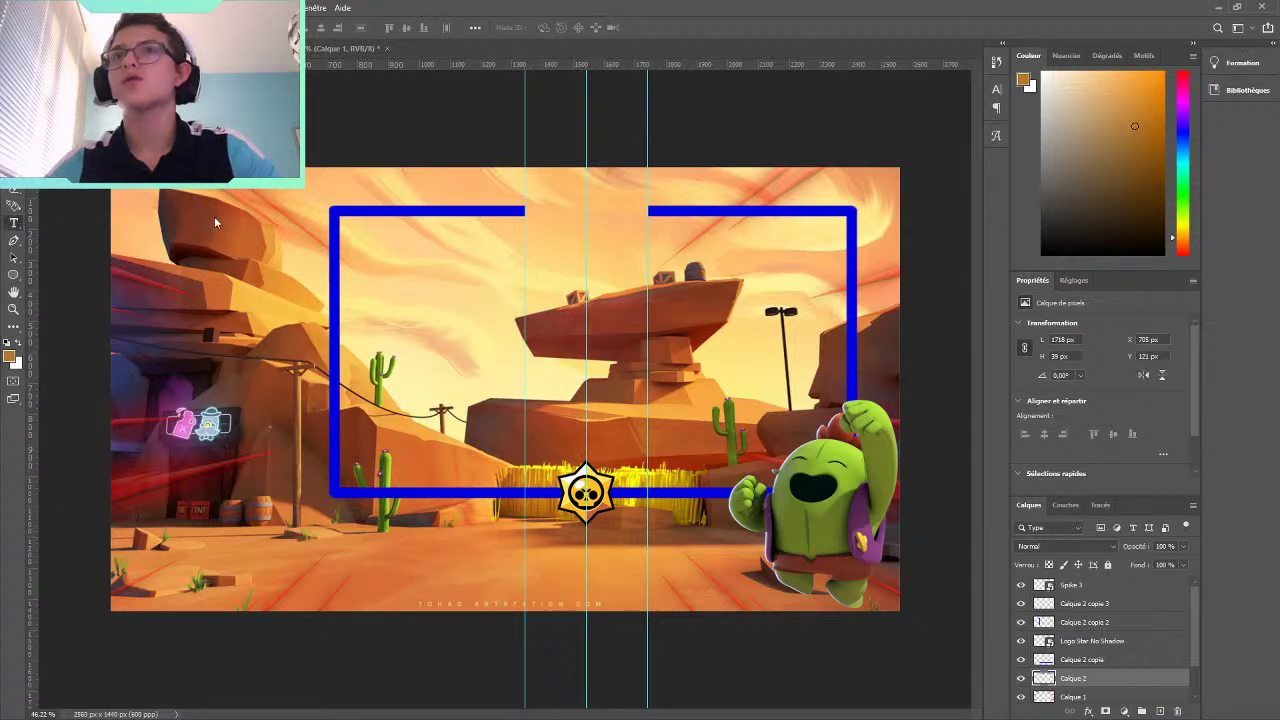
click(534, 209)
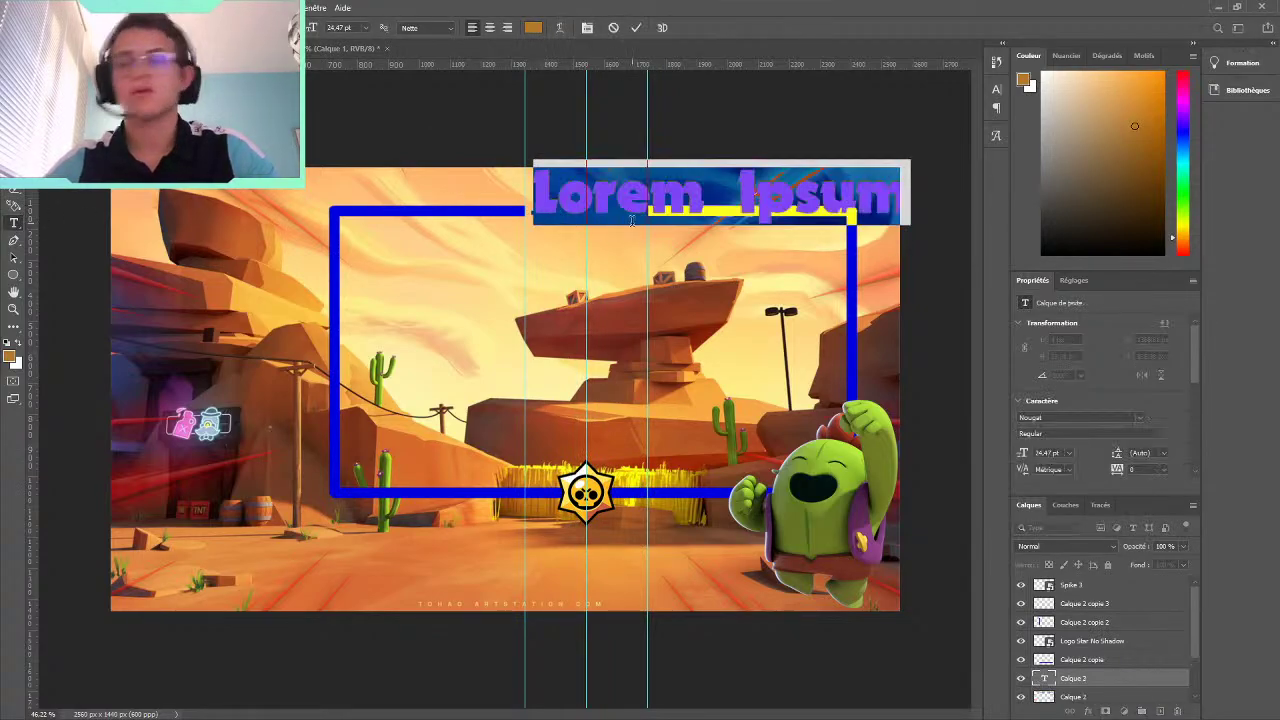
text(HAKI)
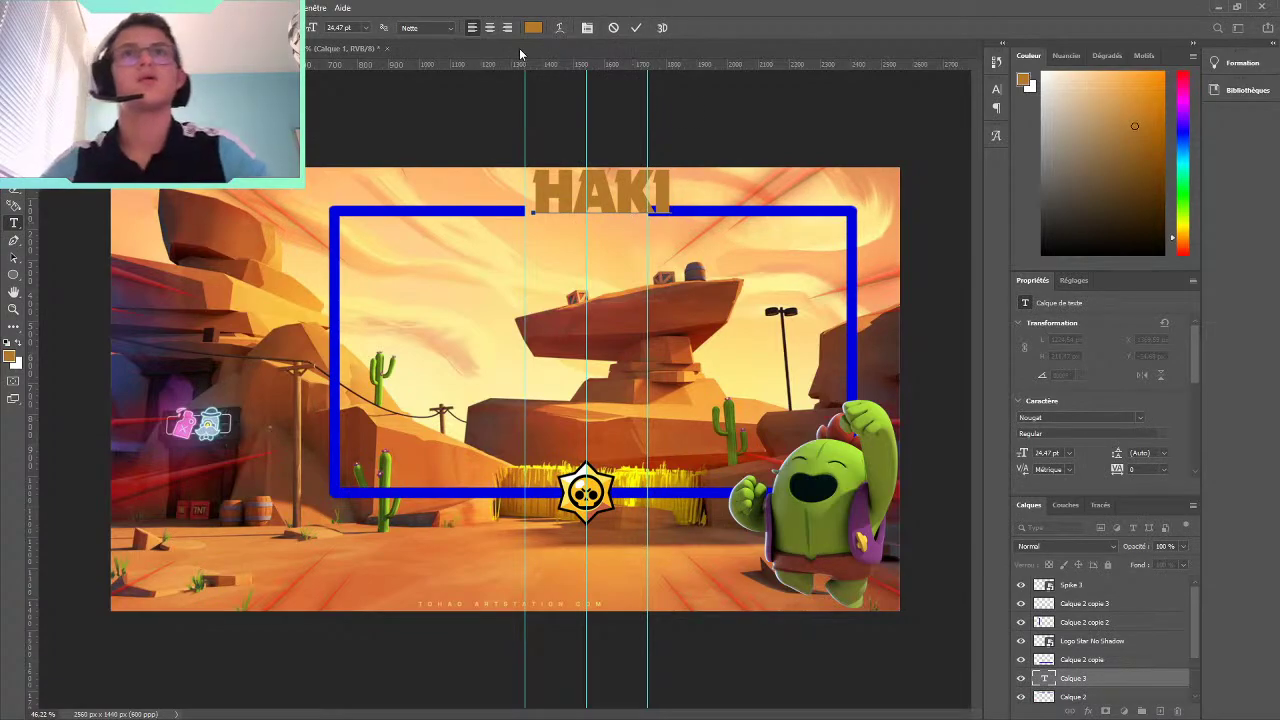
key(ctrl+a)
key(ctrl+Return)
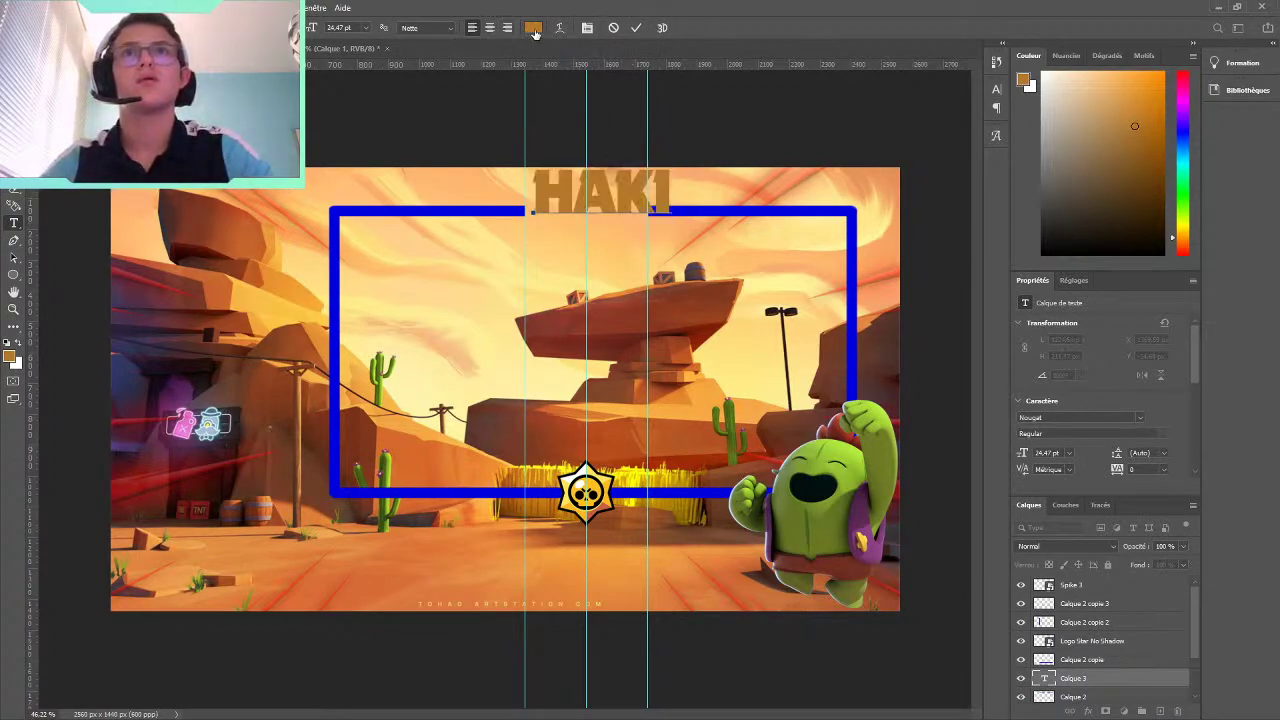
click(852, 380)
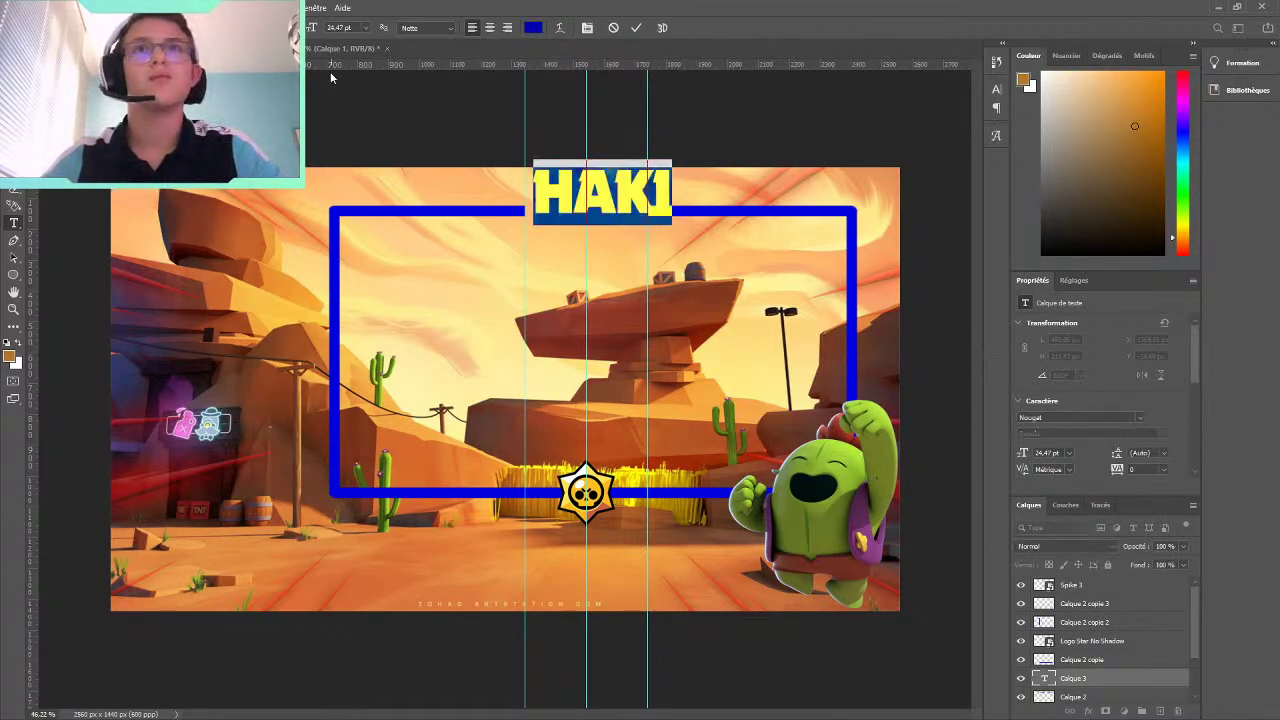
click(636, 27)
Move HAKI into the top gap, apply Faux Italic, and scale it down to 16.48 pt
key(v)
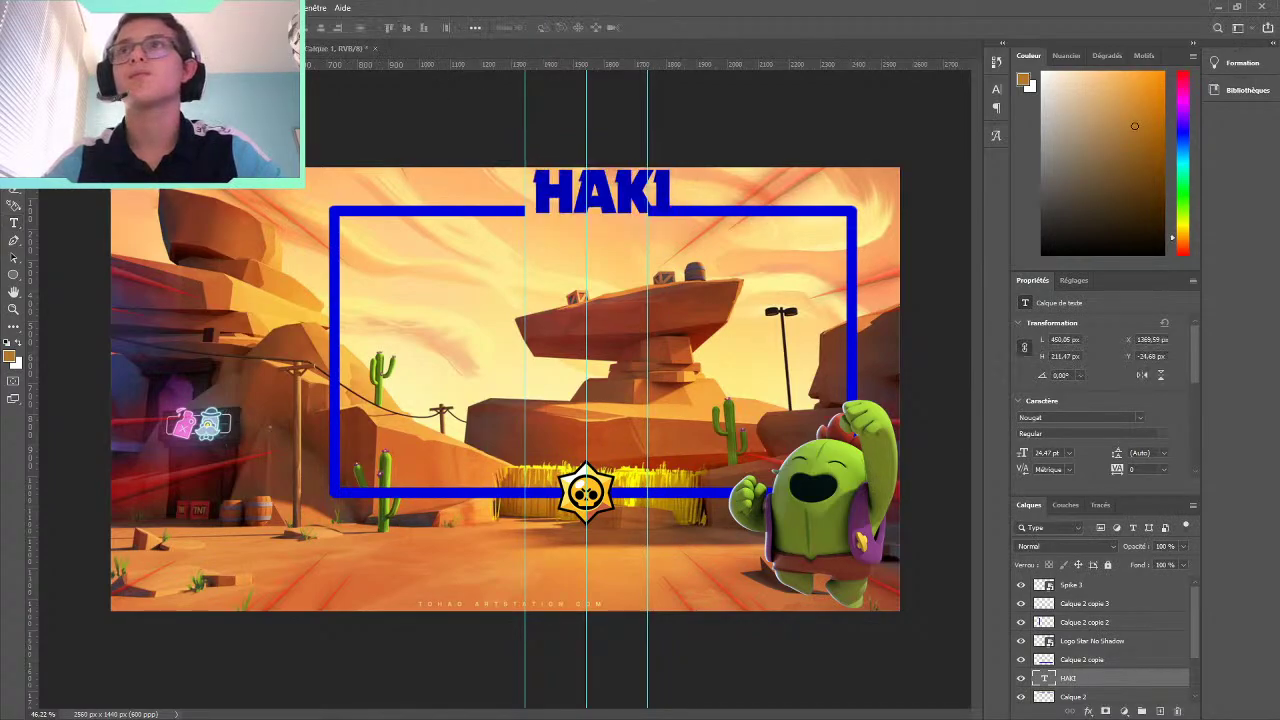
drag(592, 190, 581, 200)
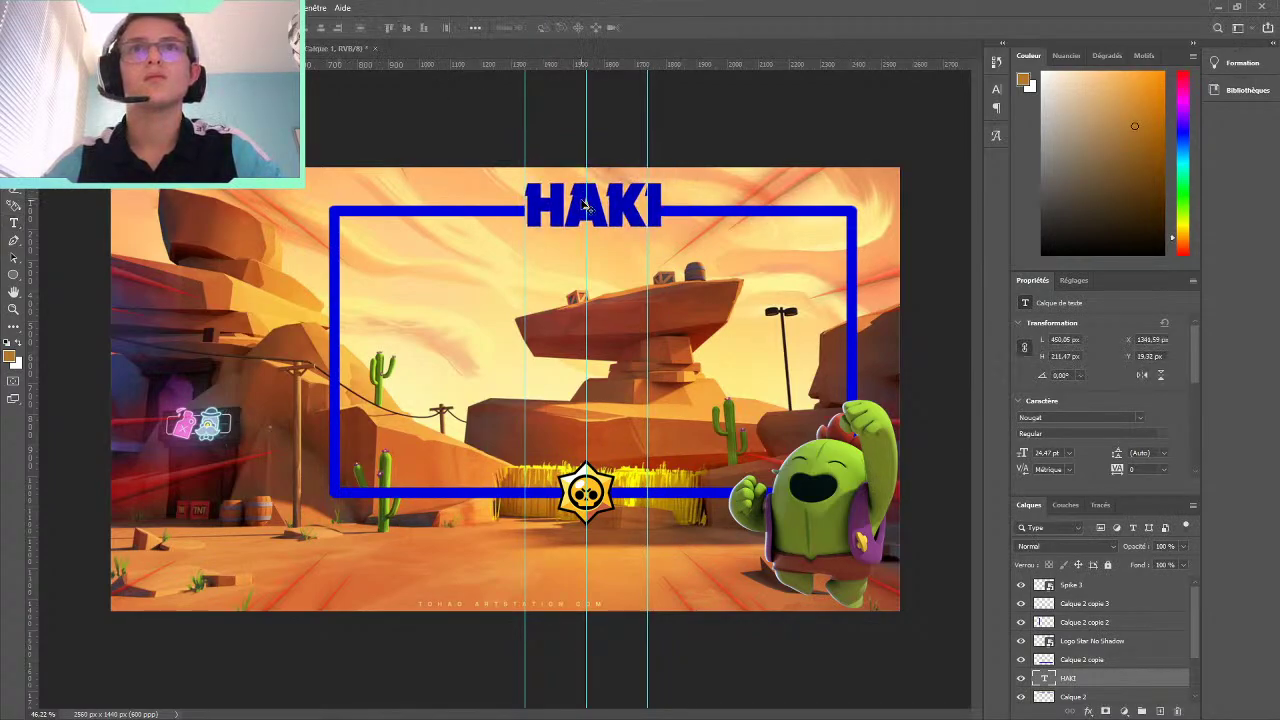
double_click(585, 200)
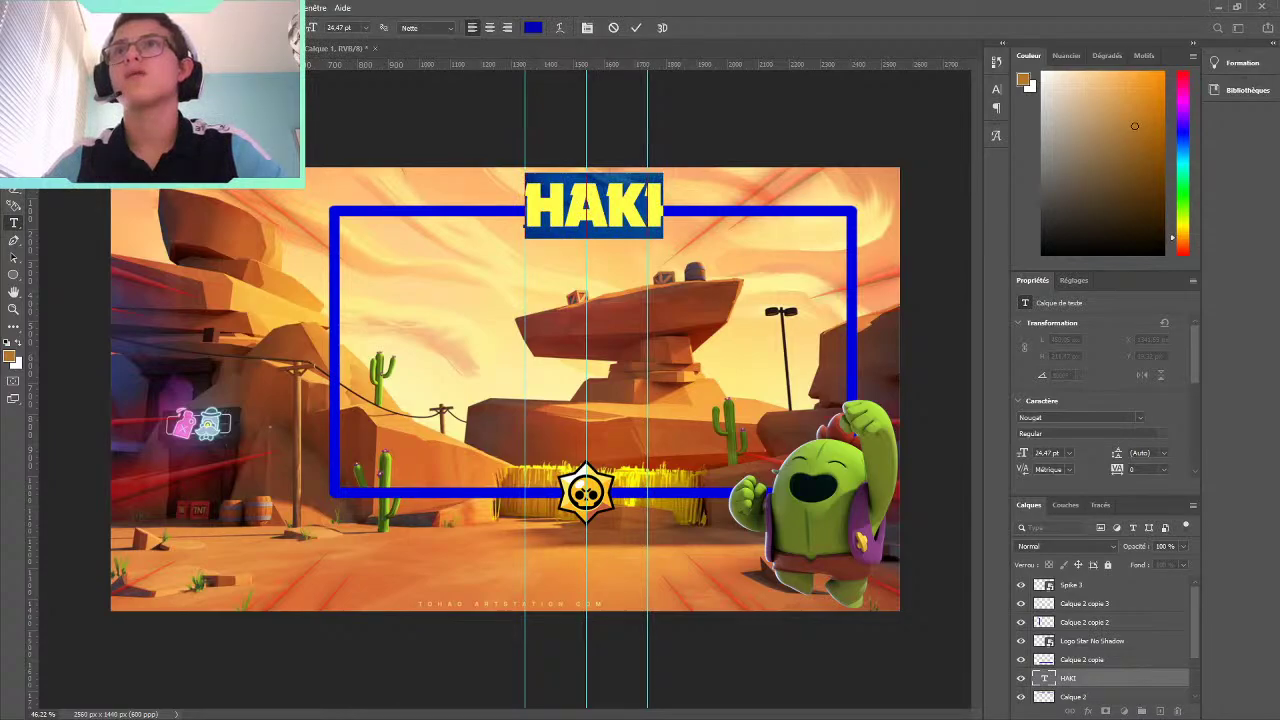
key(ctrl+shift+i)
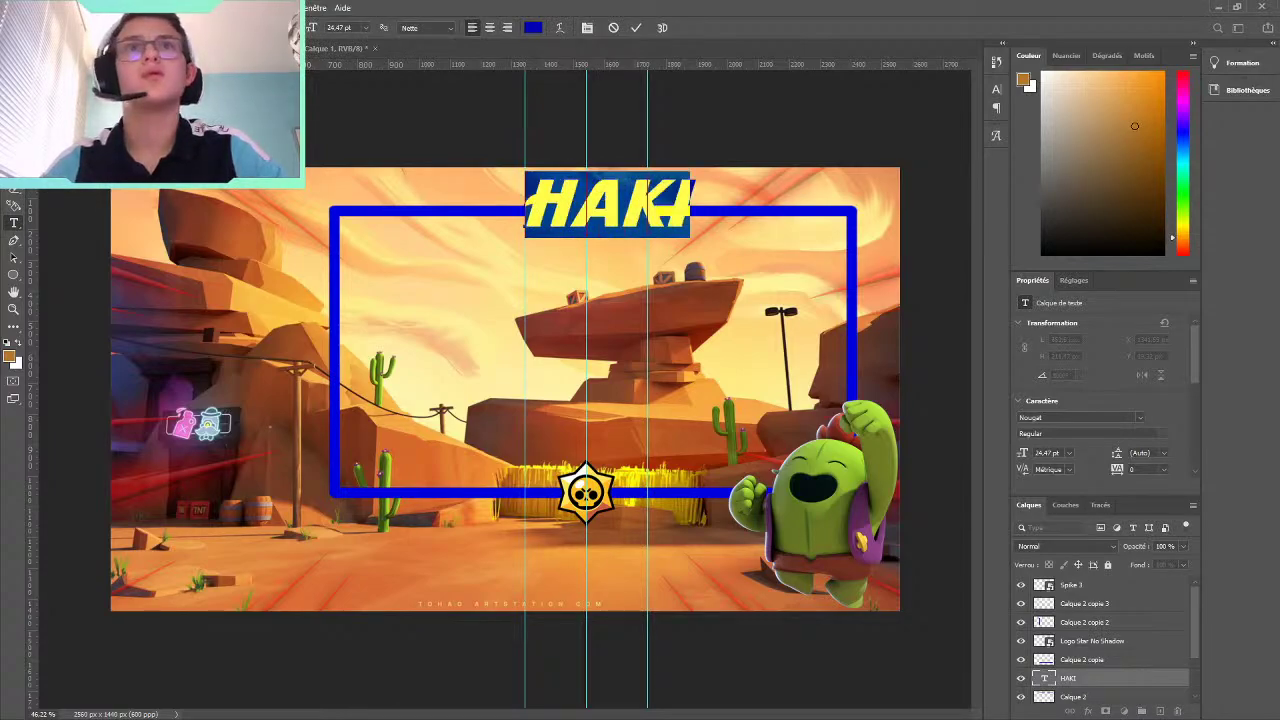
click(636, 27)
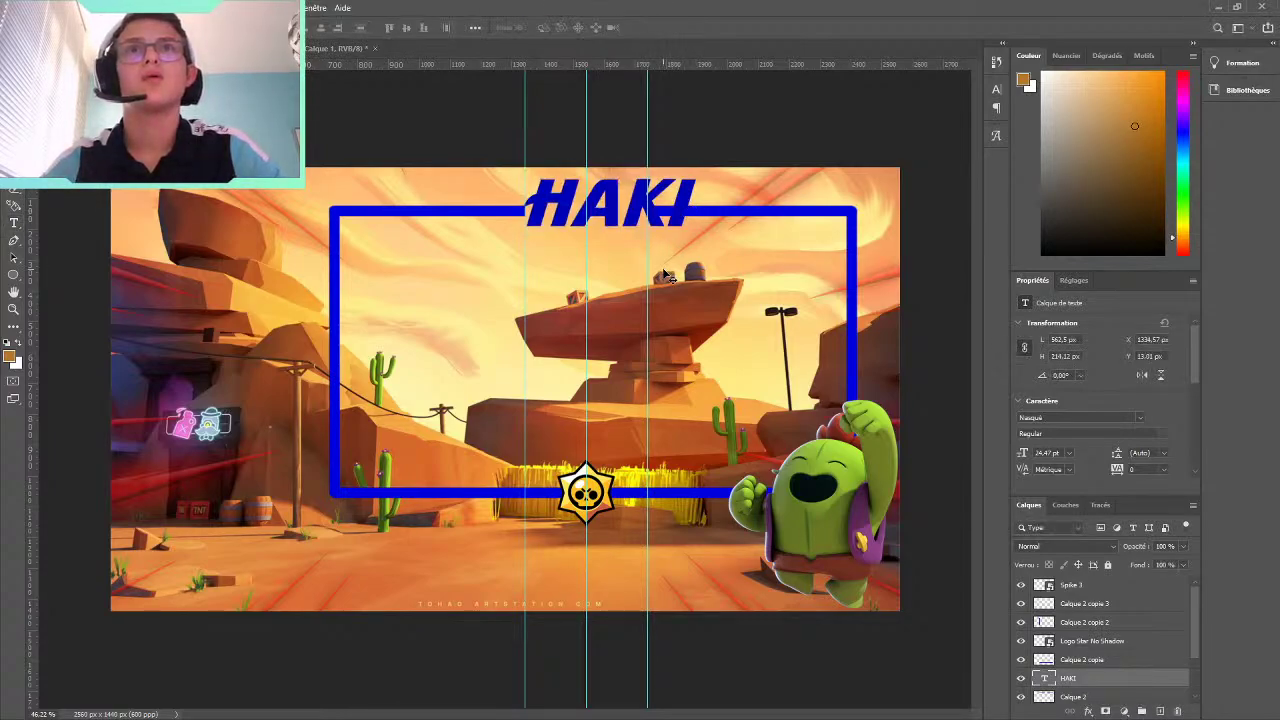
key(ctrl+t)
drag(695, 182, 614, 212)
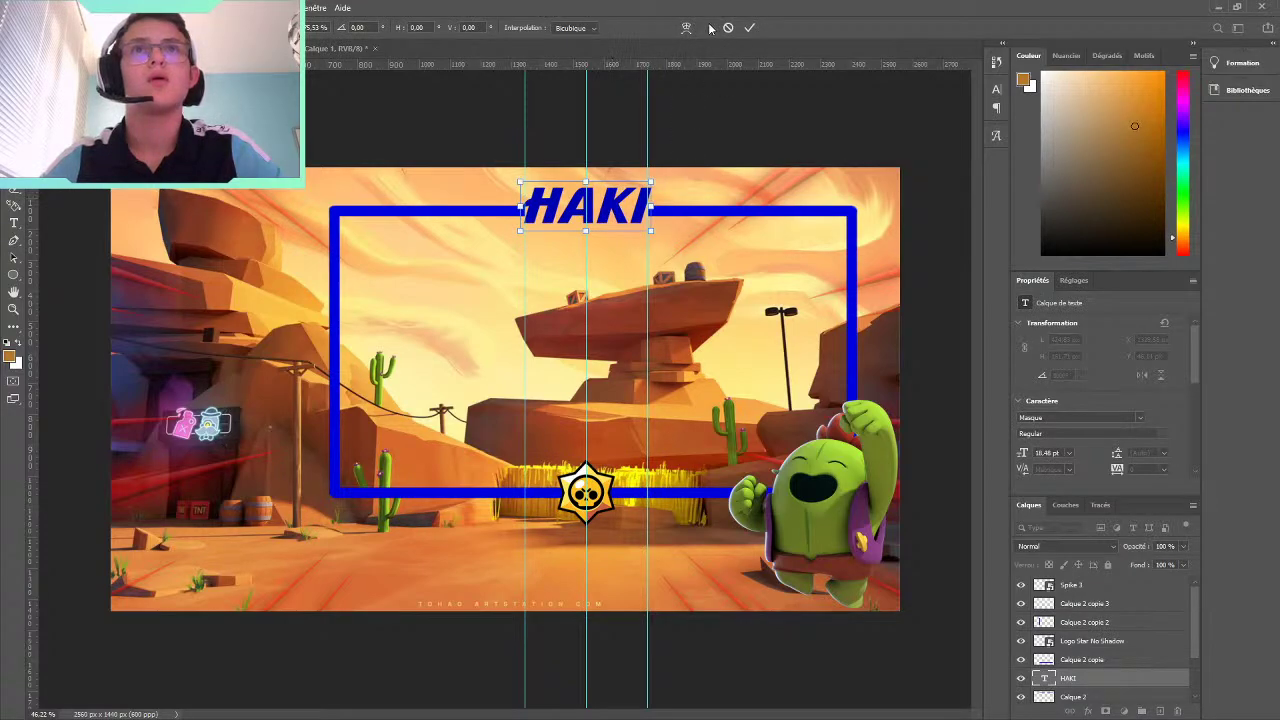
key(Return)
Retype the title as 'haki' and switch it to a bold, upright condensed font
double_click(605, 203)
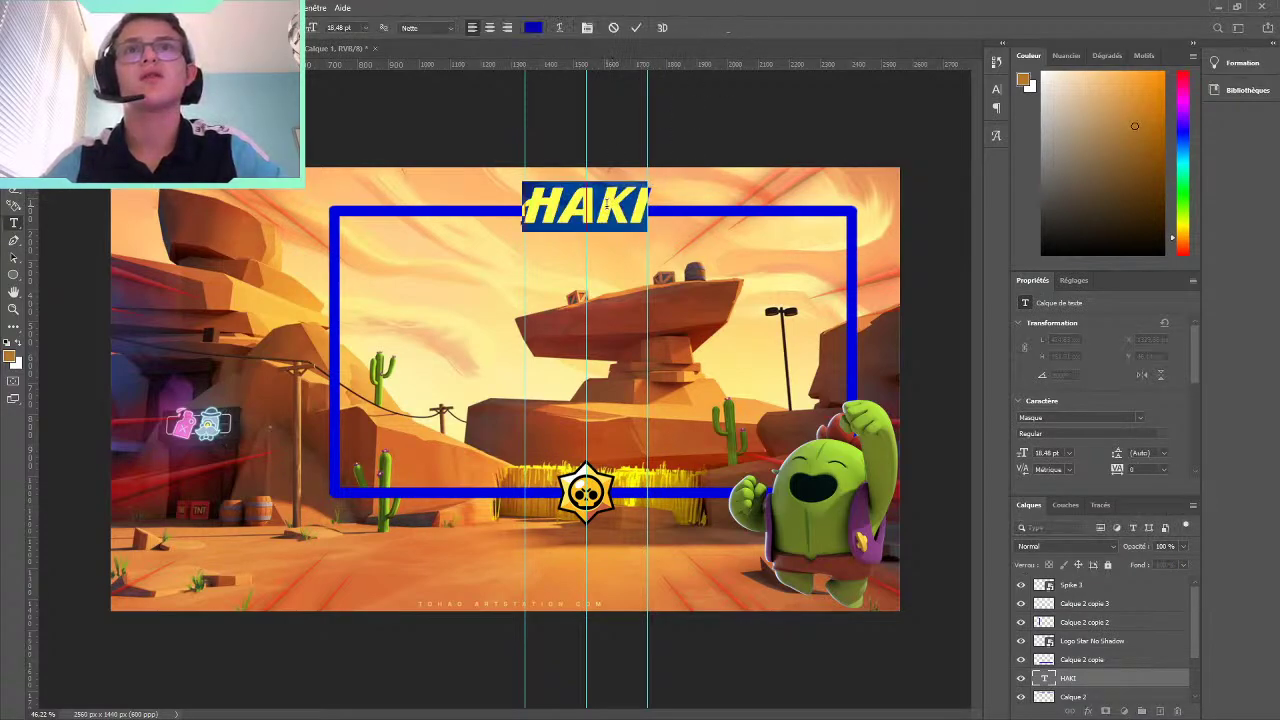
text(haki)
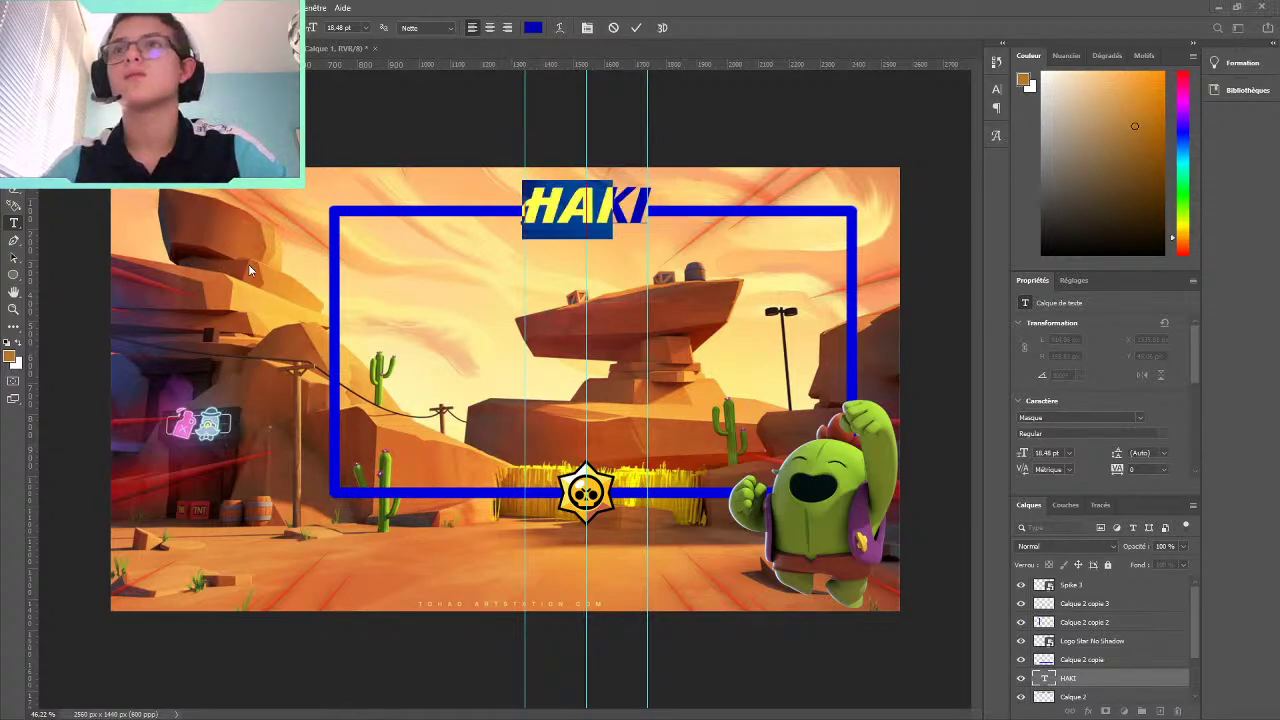
key(Down)
key(Down)
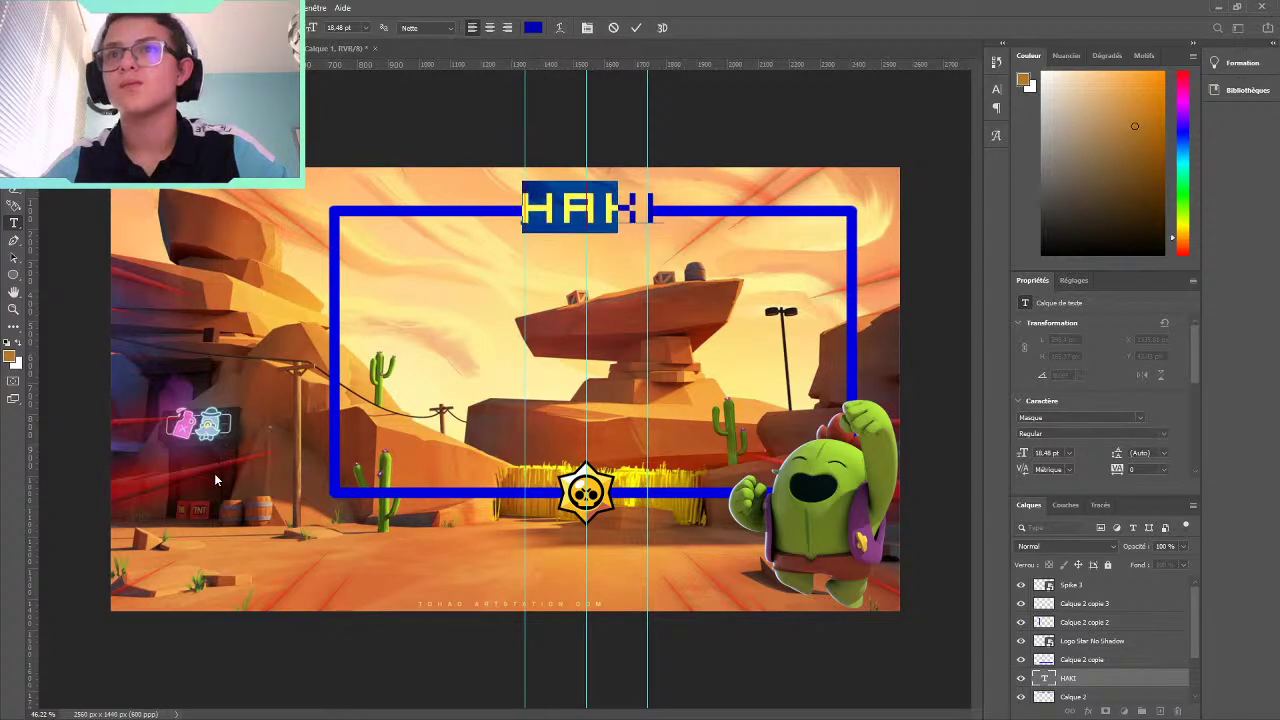
key(Down)
key(Down)
key(Down)
key(Down)
key(Down)
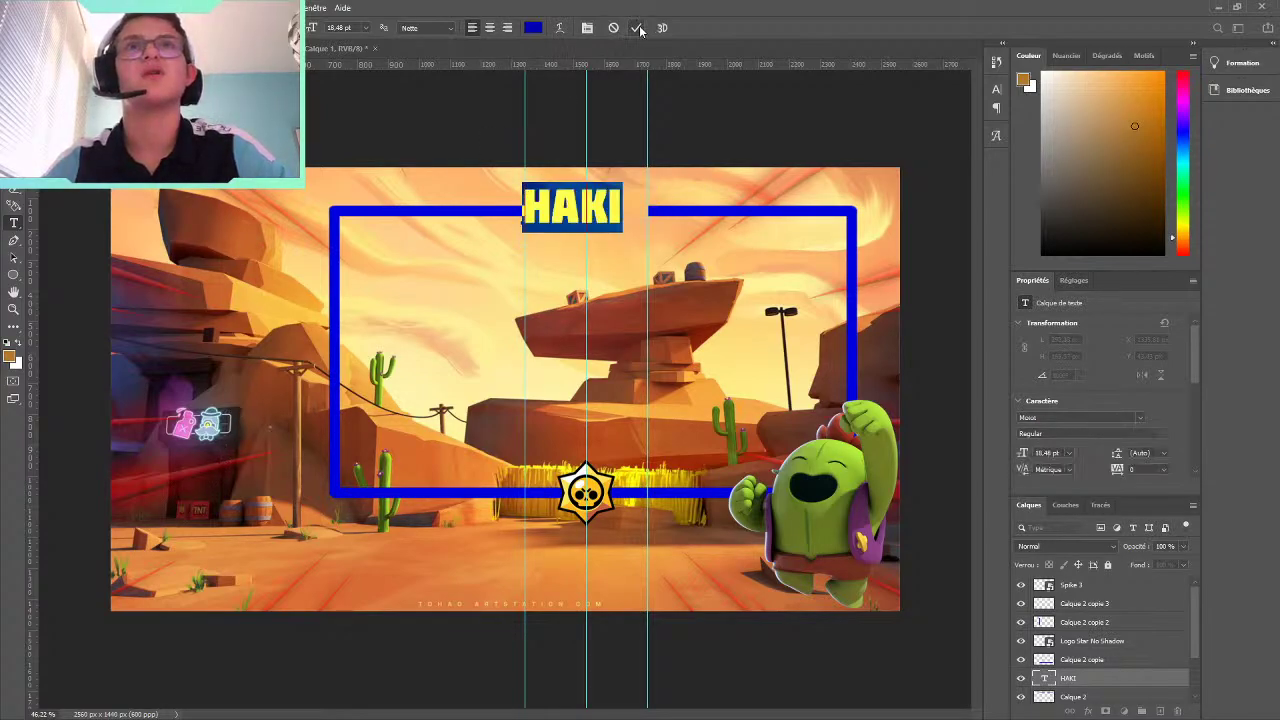
key(ctrl+Return)
key(v)
key(ctrl+t)
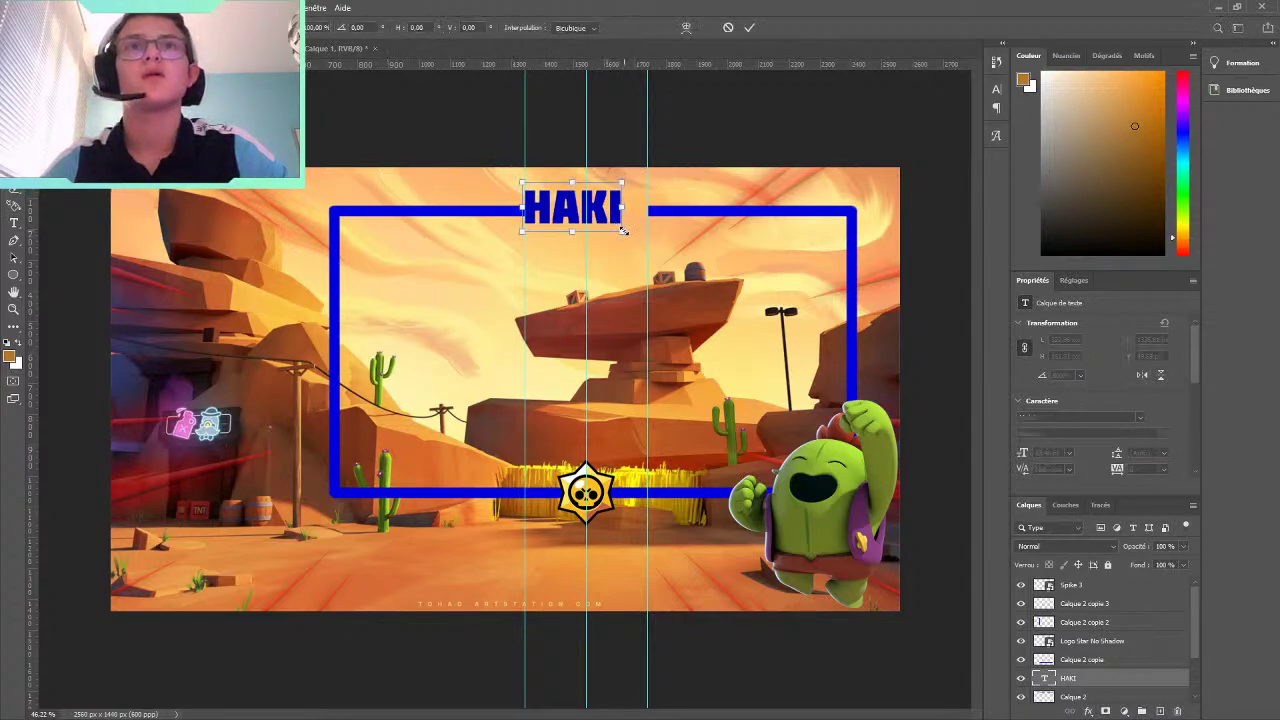
Enlarge the HAKI title and remove the three vertical guides
drag(622, 230, 646, 244)
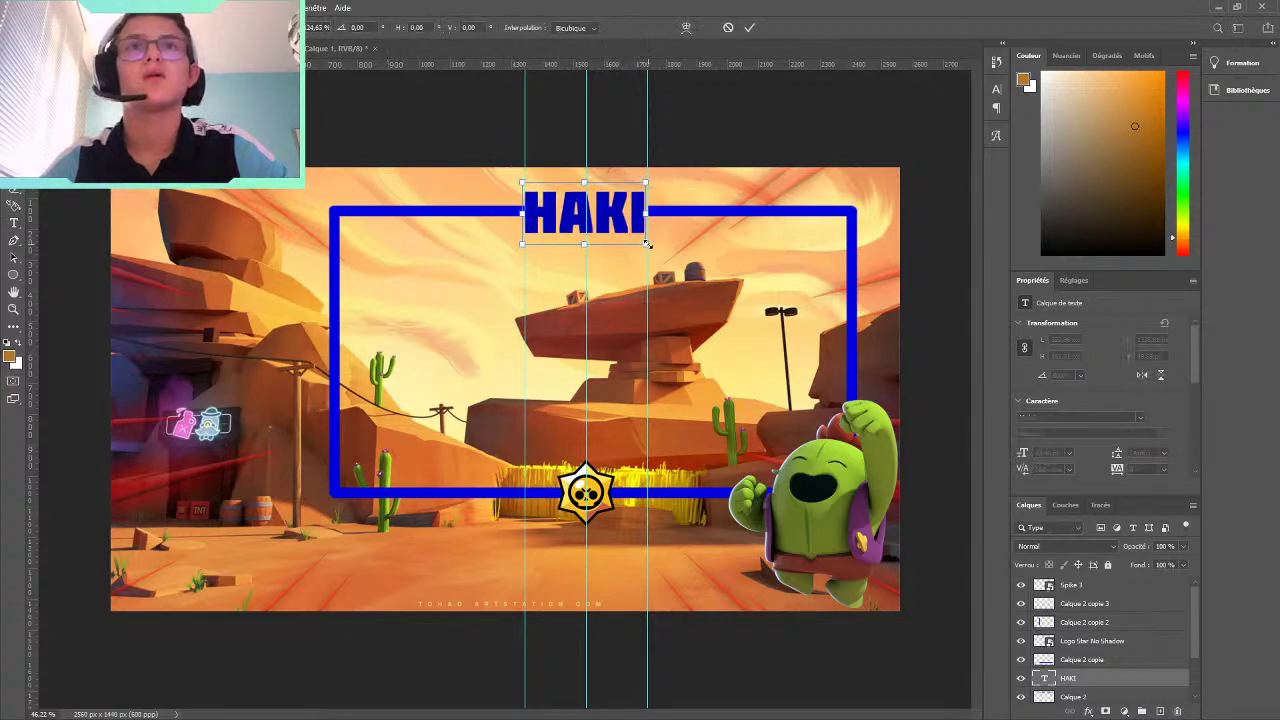
click(749, 27)
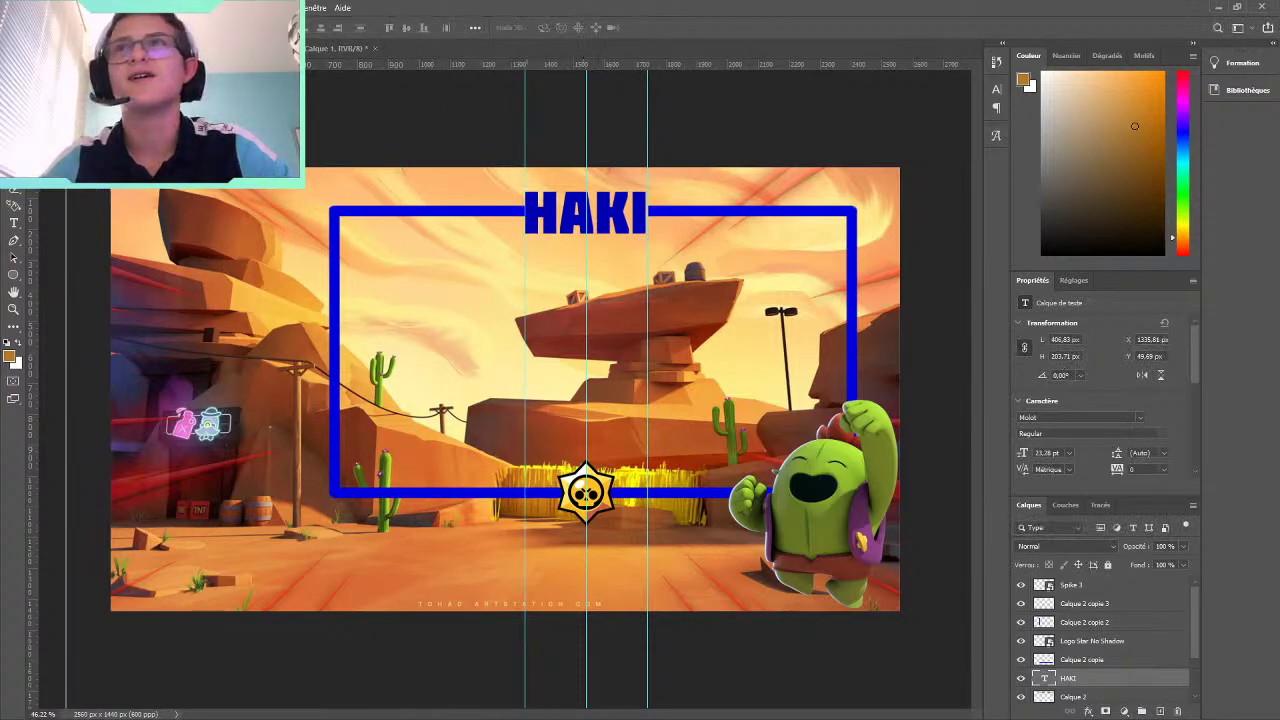
drag(527, 128, 527, 64)
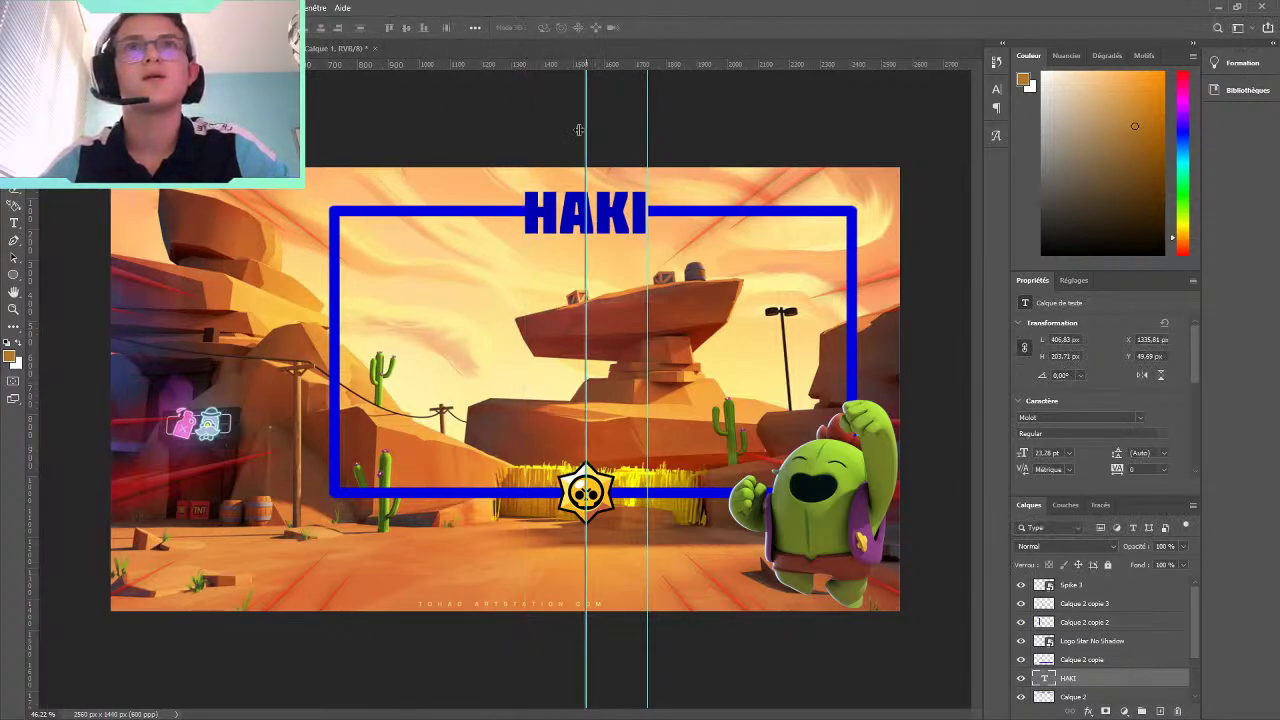
drag(587, 133, 587, 64)
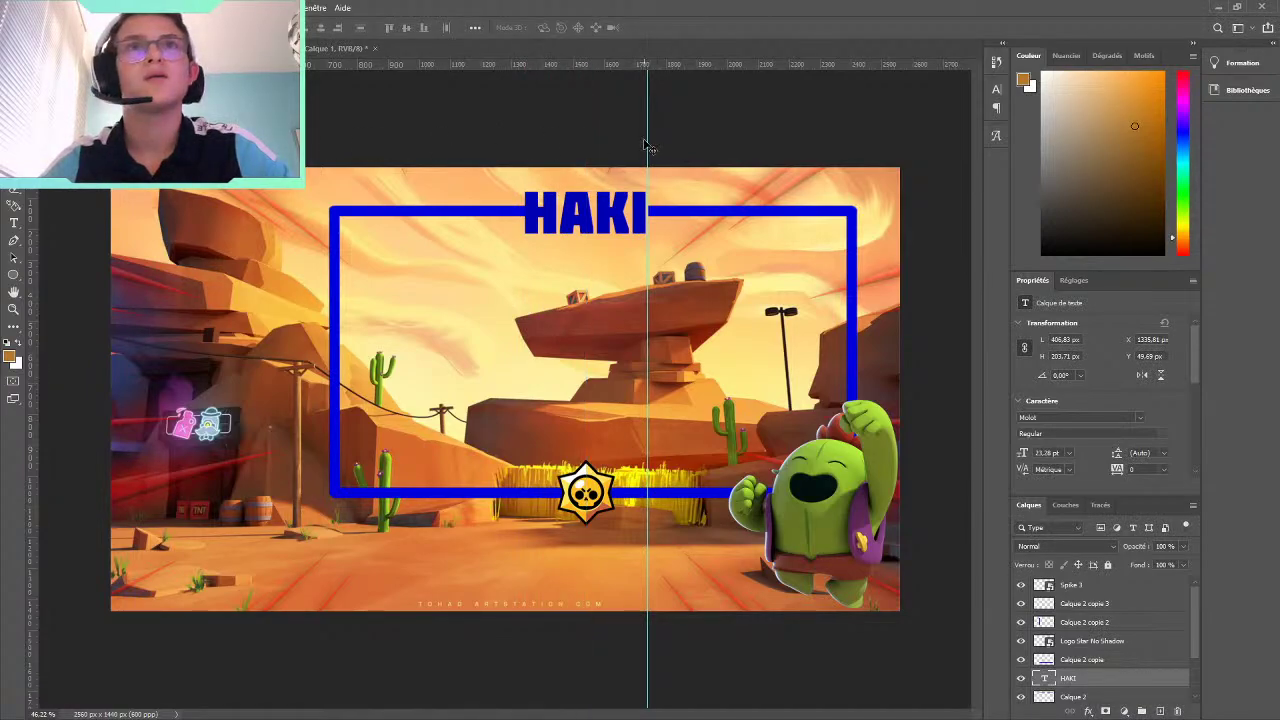
drag(645, 145, 30, 200)
Zoom in, shrink HAKI slightly and shift it a little left
key(ctrl+t)
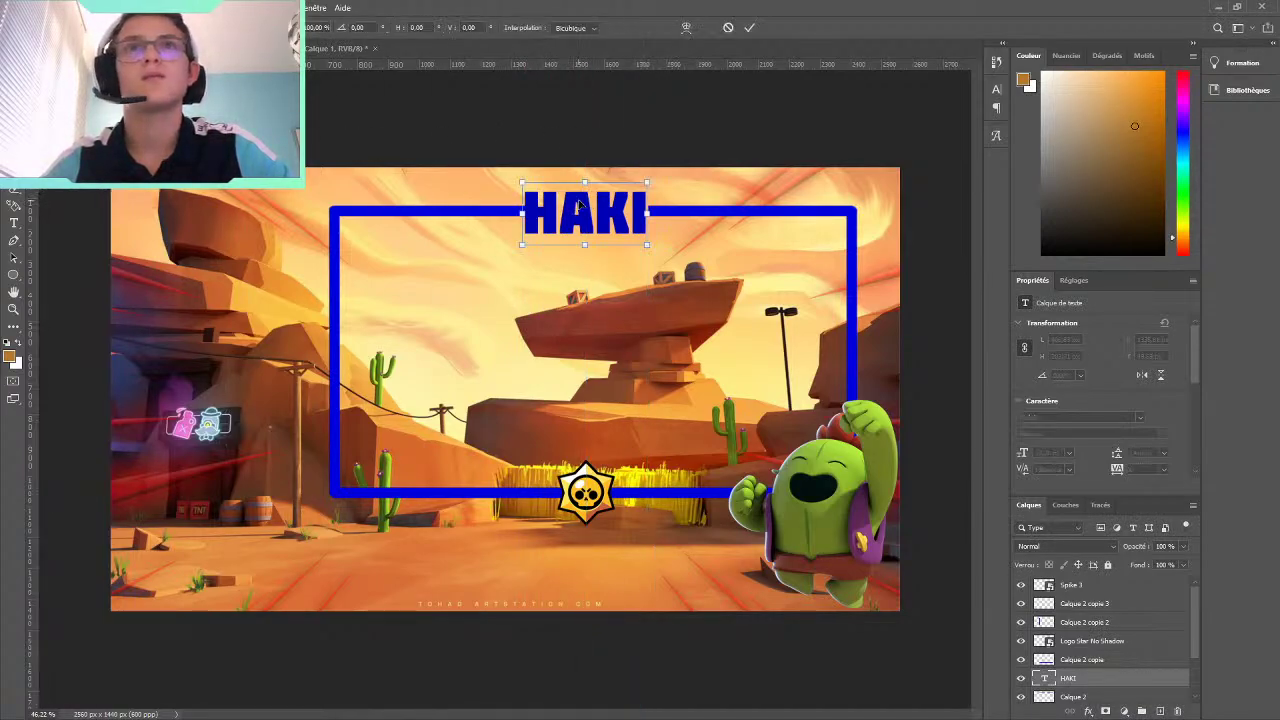
drag(521, 182, 528, 183)
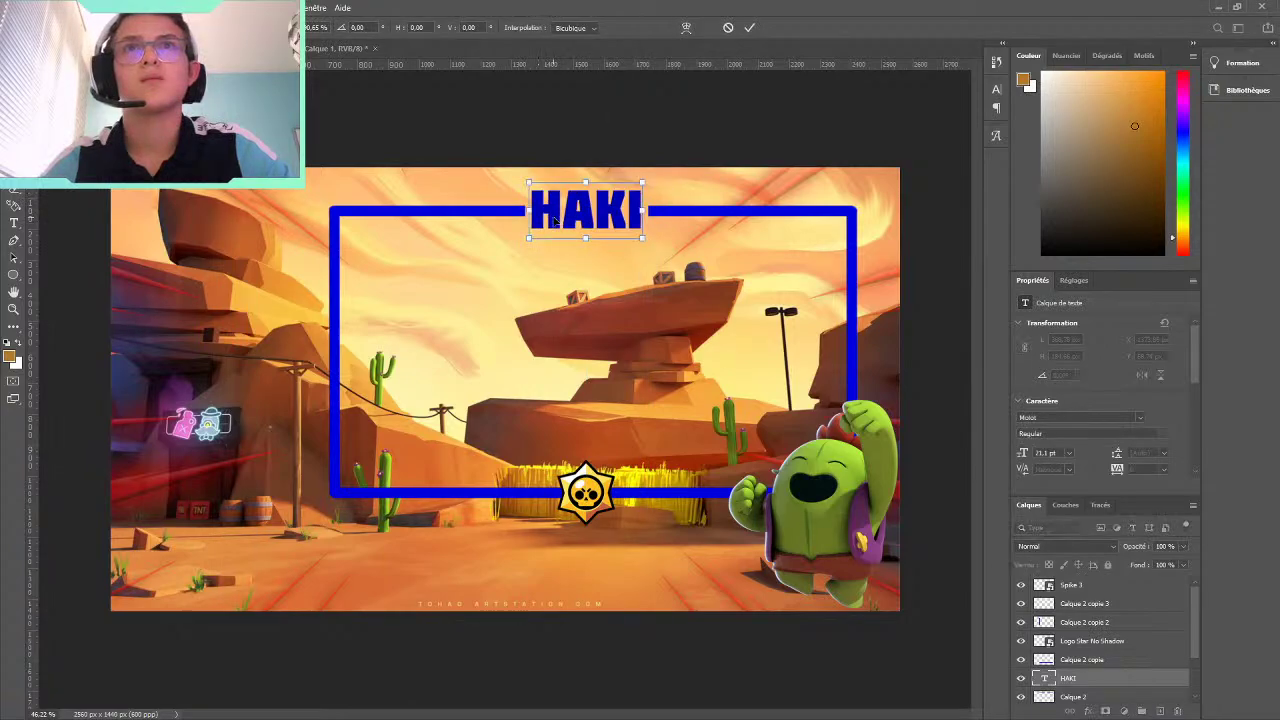
scroll(515, 207, up, 2)
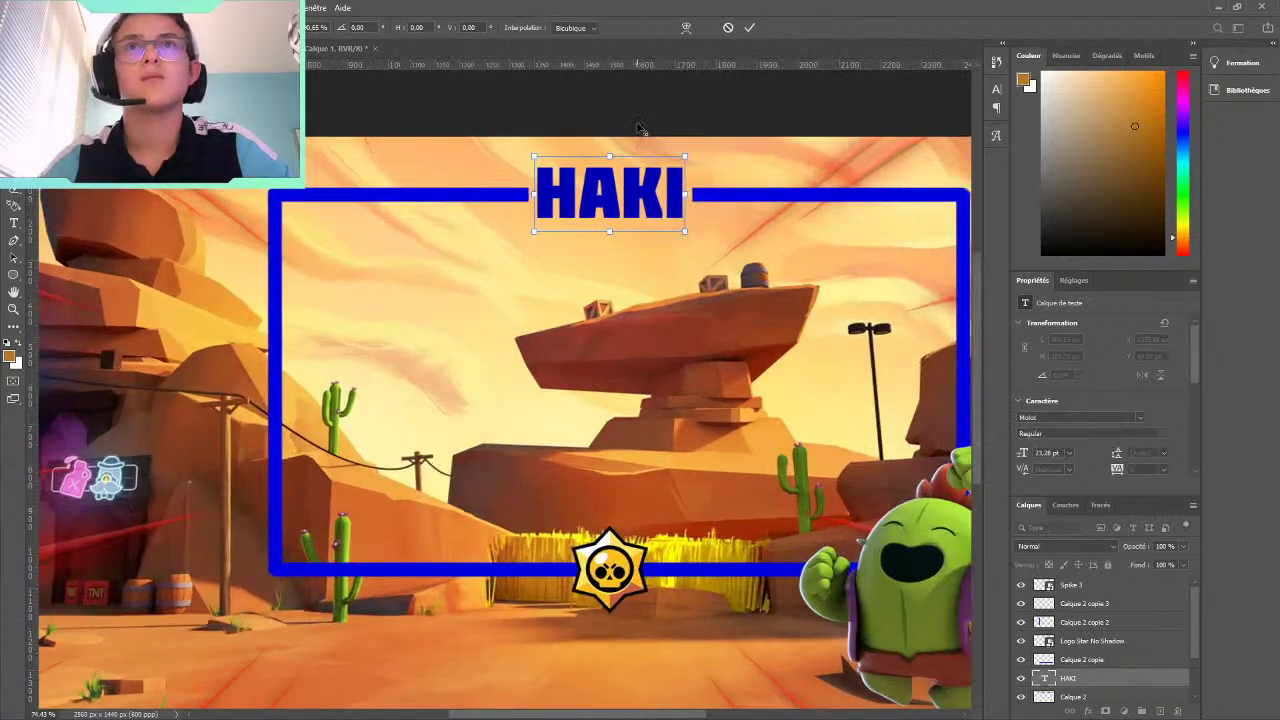
scroll(811, 141, up, 2)
scroll(740, 130, up, 1)
scroll(665, 124, up, 1)
scroll(665, 124, up, 1)
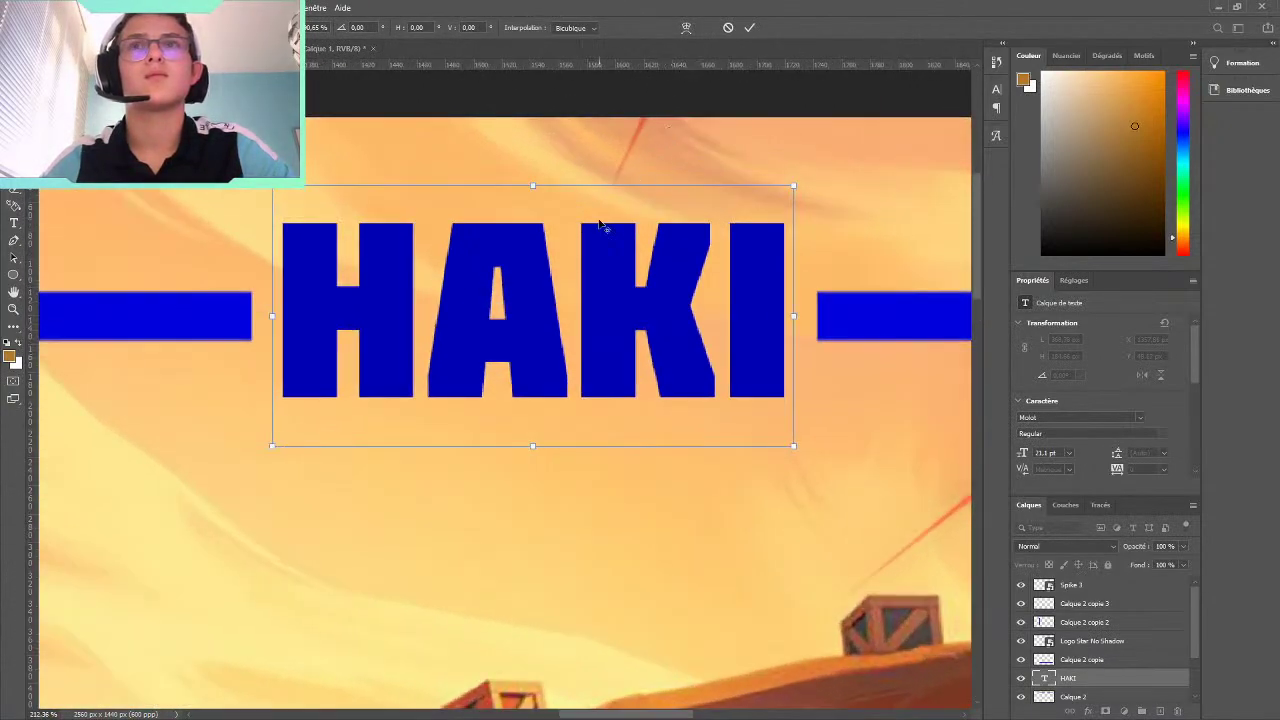
drag(509, 298, 476, 318)
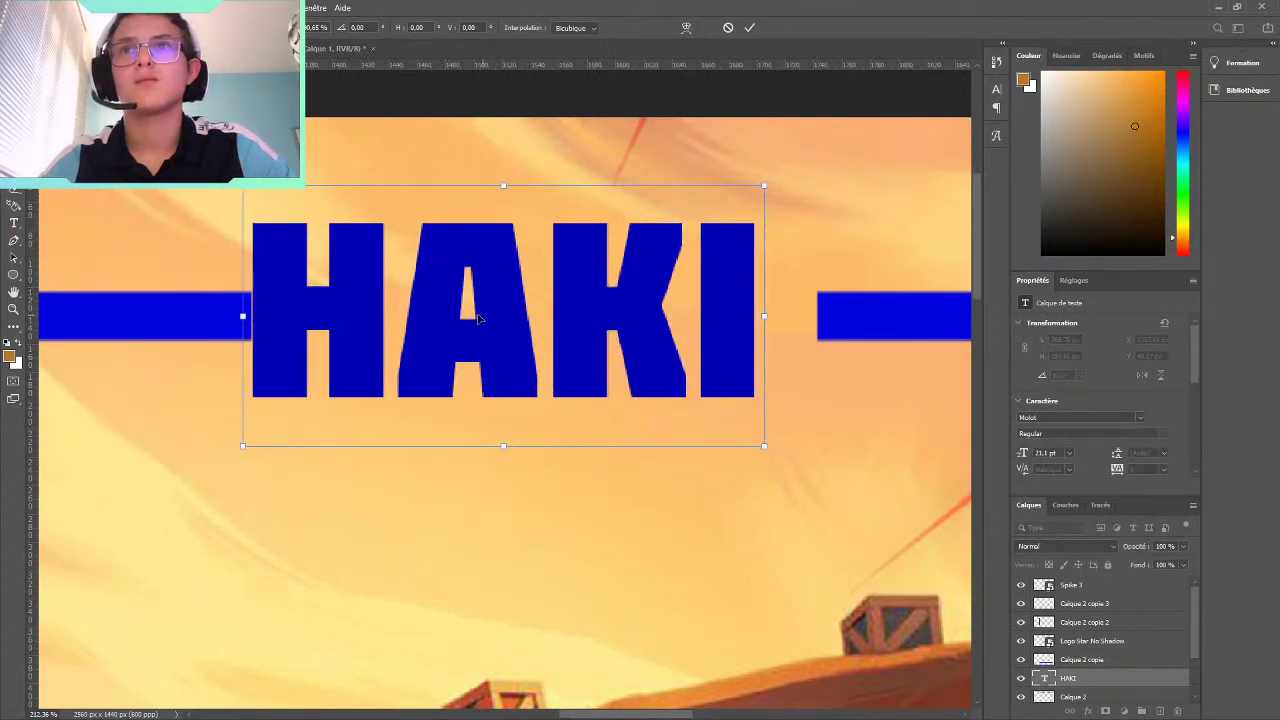
Enlarge HAKI to 23.99 pt and lower it onto the frame's top edge
drag(764, 185, 842, 173)
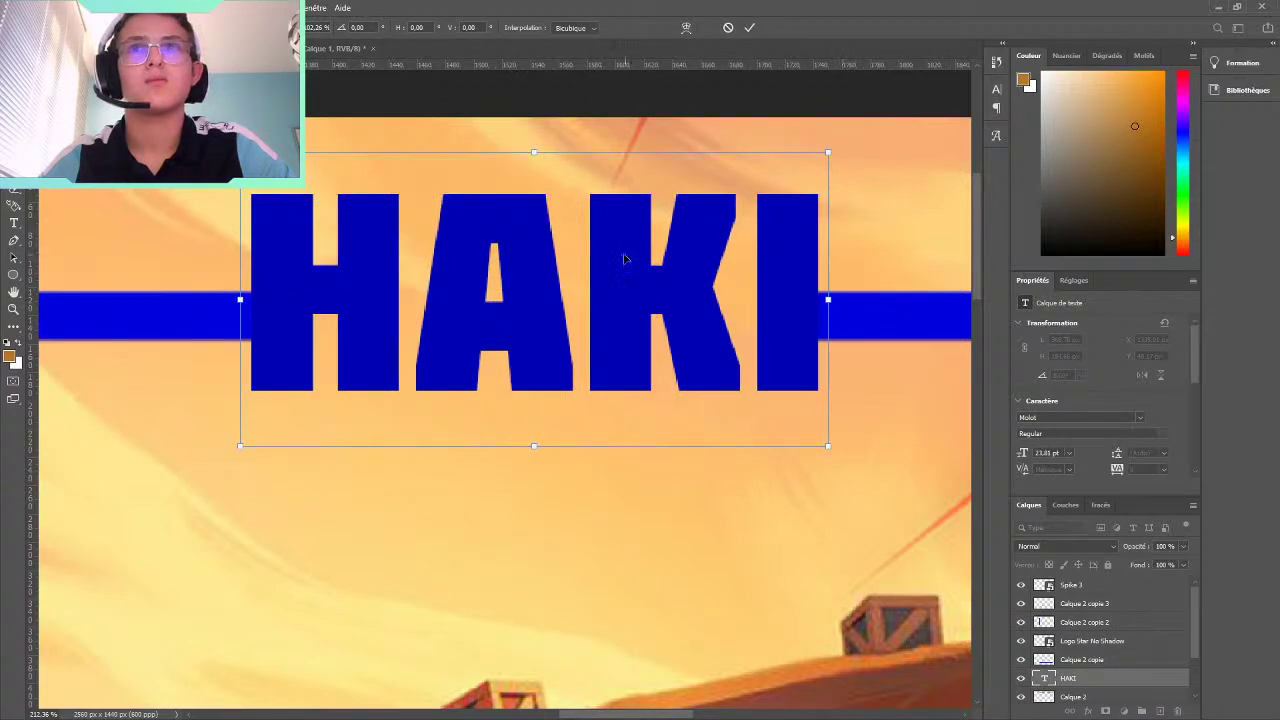
drag(624, 259, 619, 285)
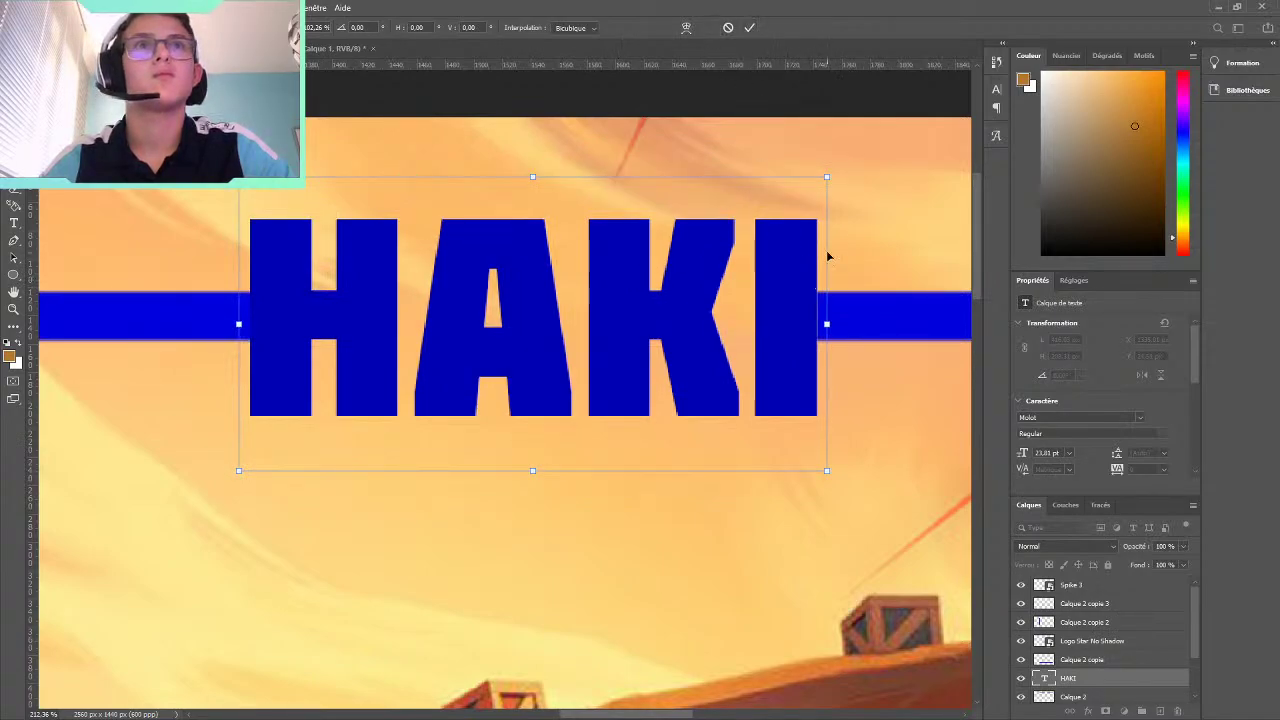
drag(828, 177, 832, 175)
key(Down)
key(Down)
key(Down)
key(Left)
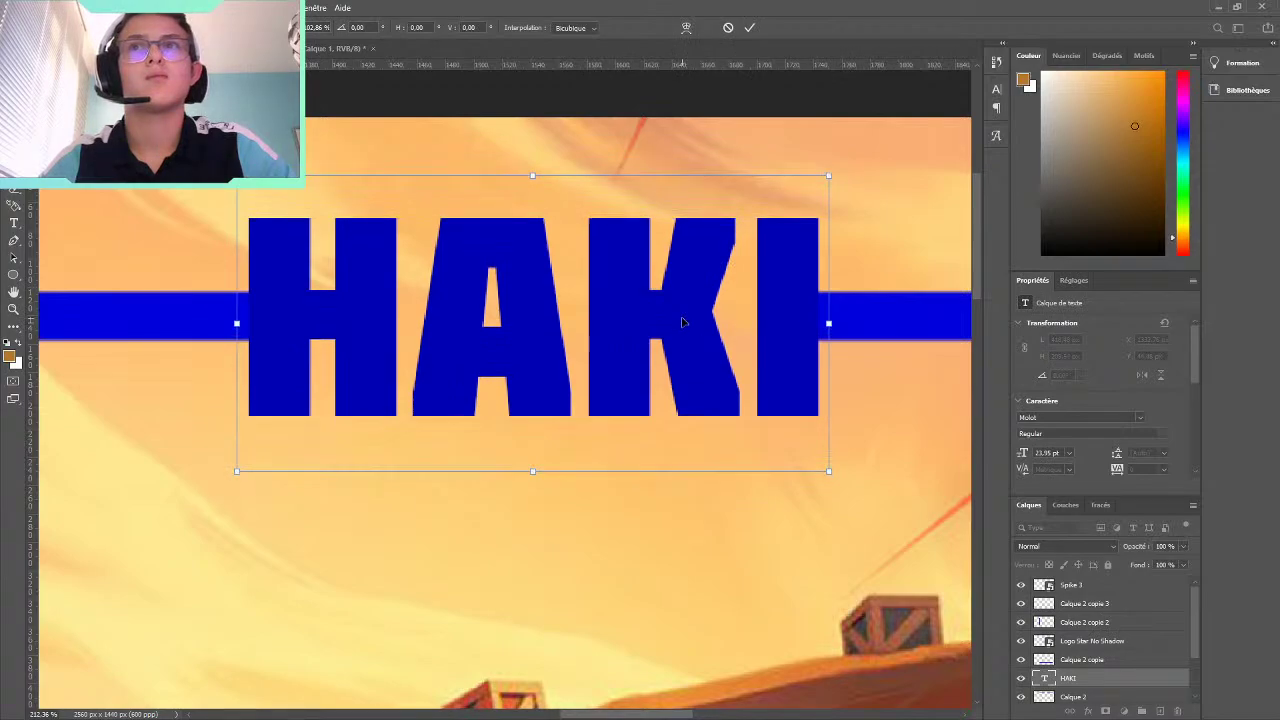
click(749, 27)
scroll(815, 224, down, 3)
scroll(815, 224, down, 3)
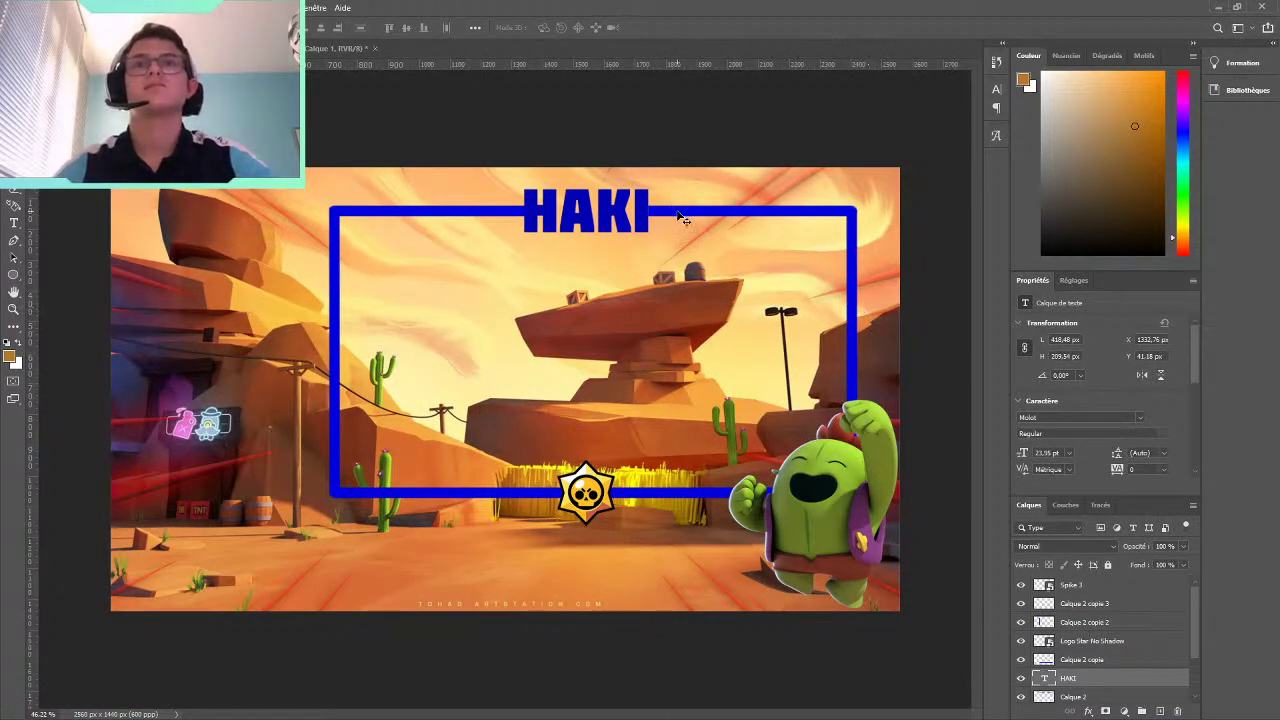
Move the HAKI text layer to the top of the stack and select the Calque 2 frame layer
key(b)
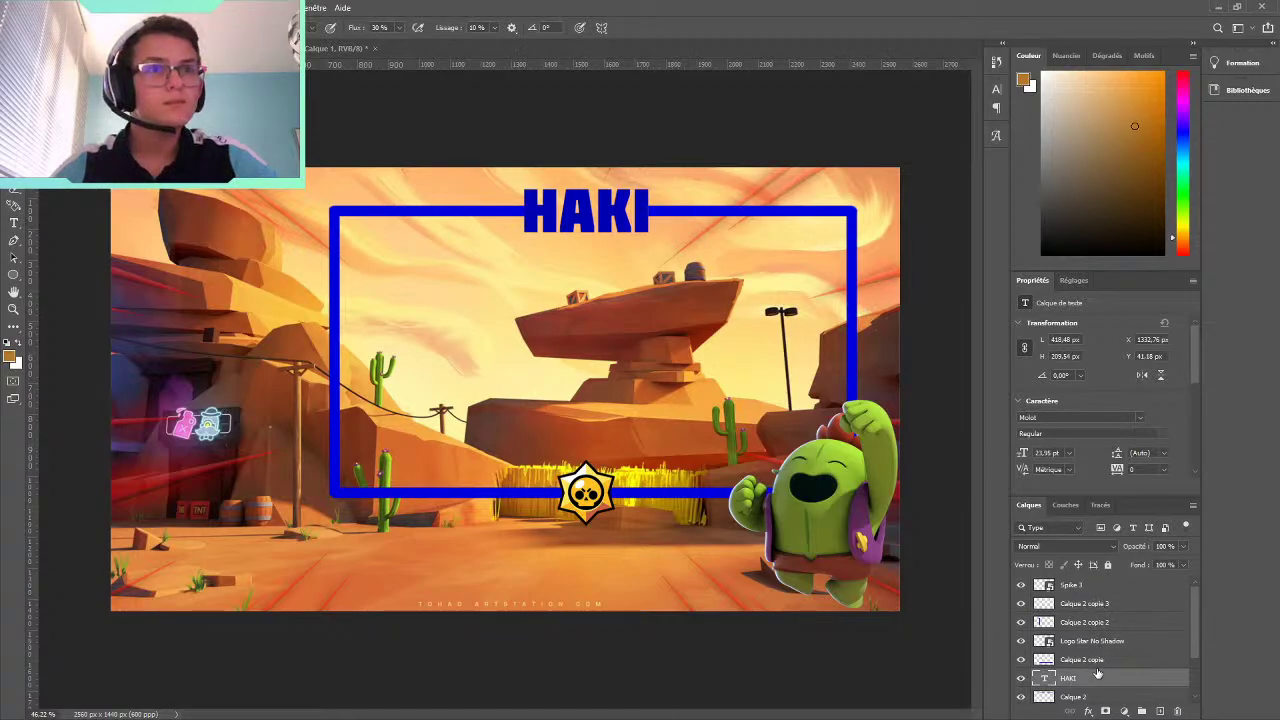
click(1082, 695)
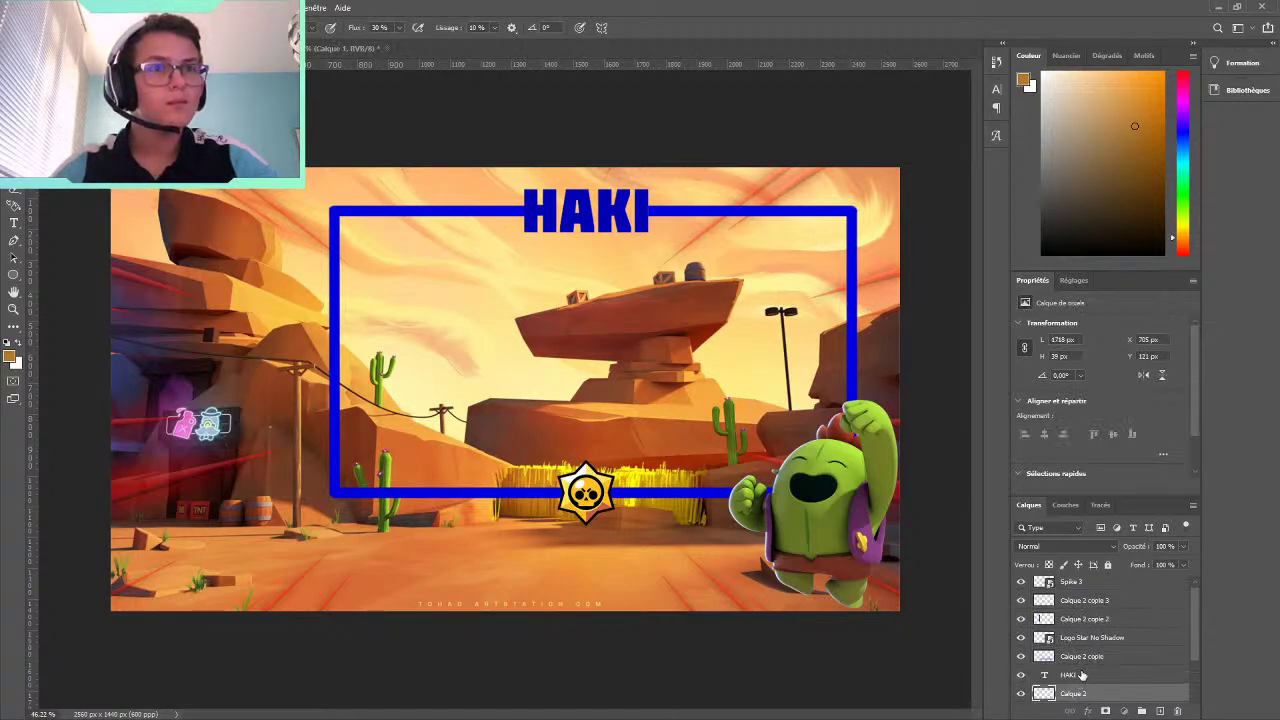
drag(1081, 676, 1087, 576)
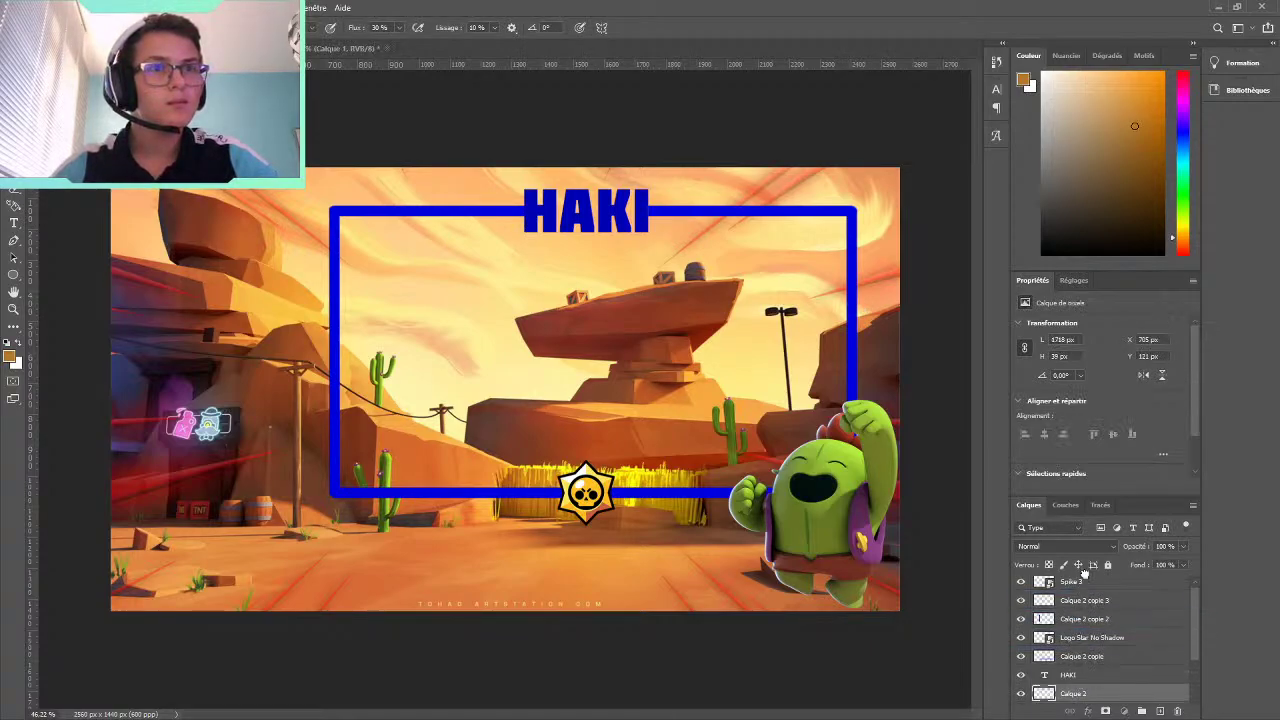
click(1078, 696)
Sample the frame's blue and paint the bar across behind the H and A
scroll(632, 190, up, 2)
scroll(480, 143, up, 2)
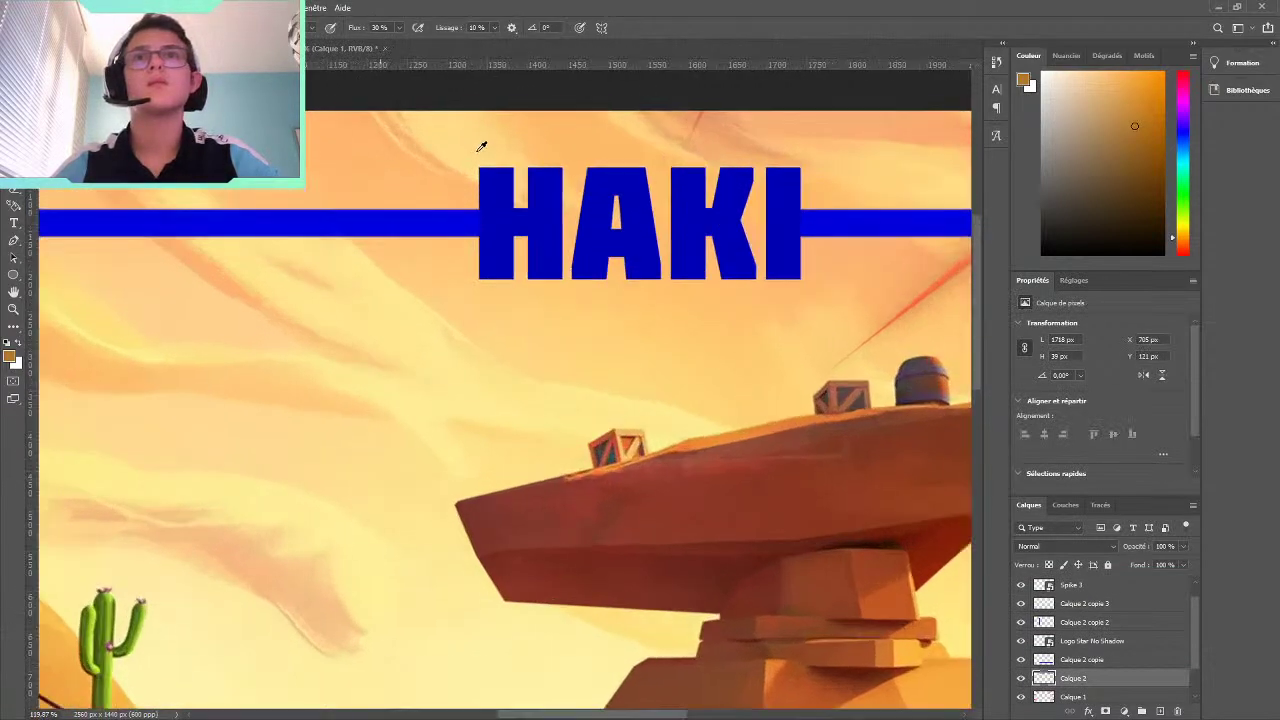
scroll(509, 251, up, 1)
scroll(600, 215, up, 2)
scroll(615, 222, up, 3)
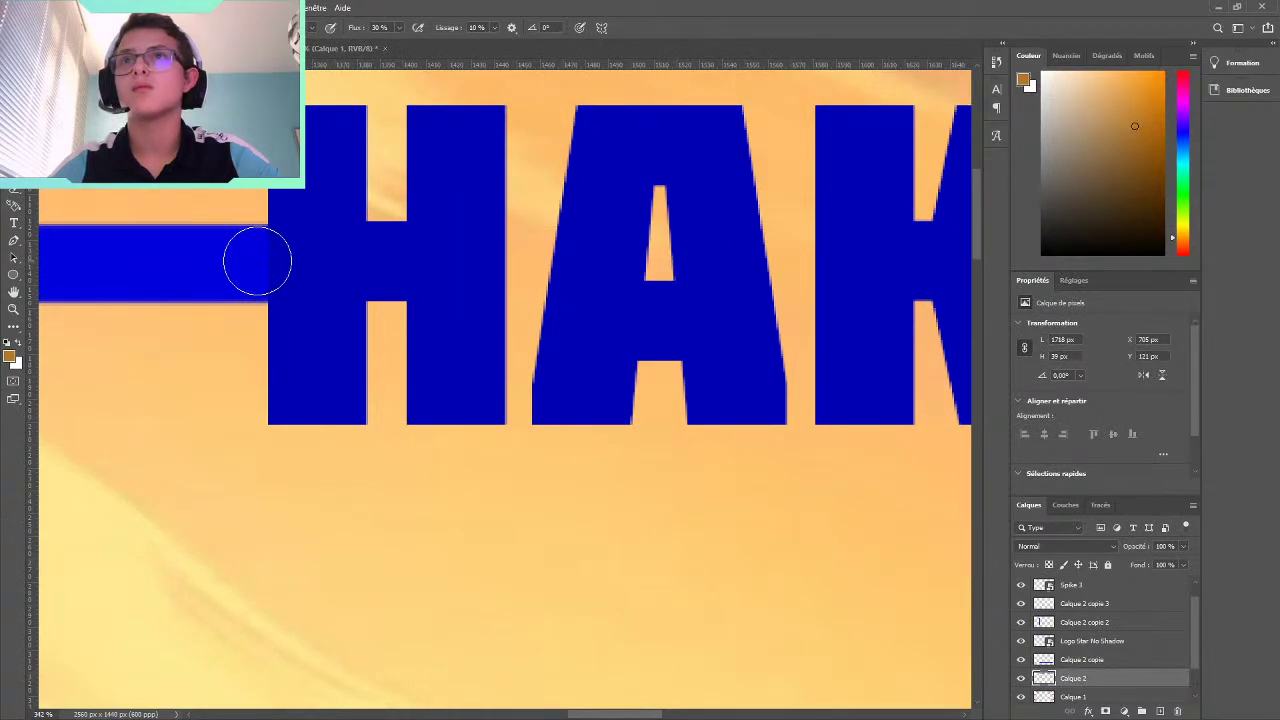
drag(258, 260, 297, 260)
key(ctrl+z)
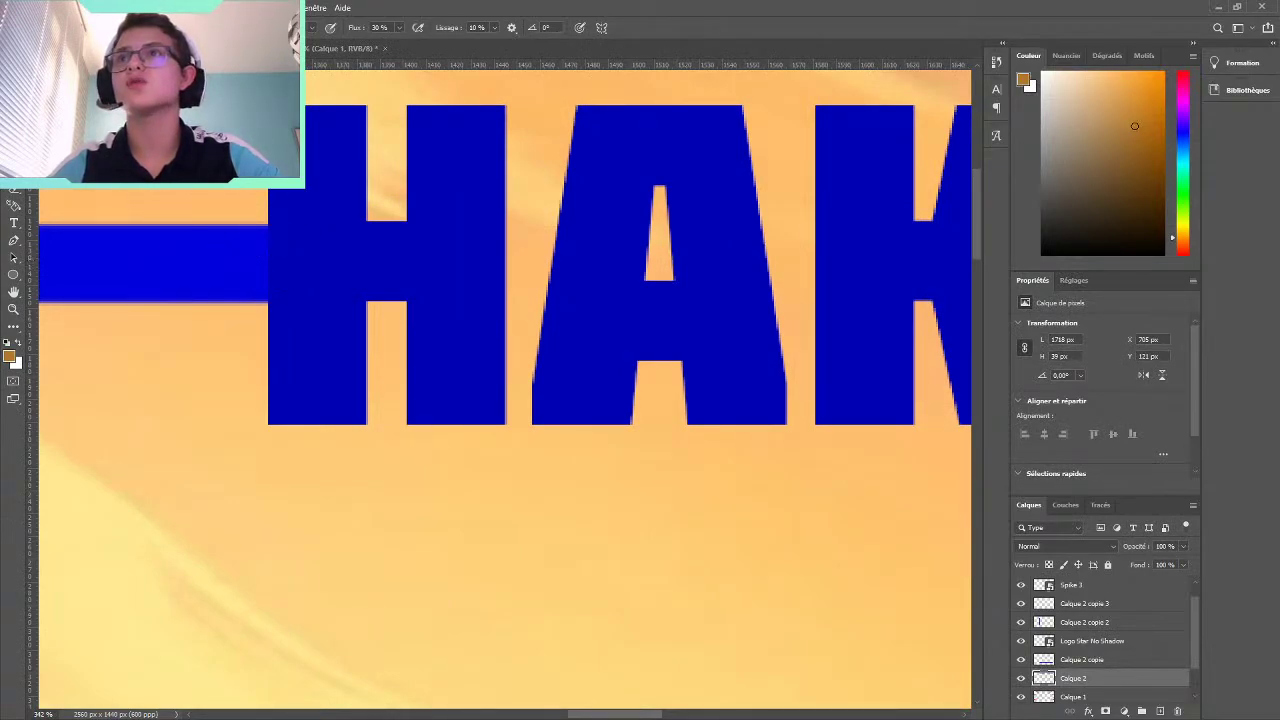
key(i)
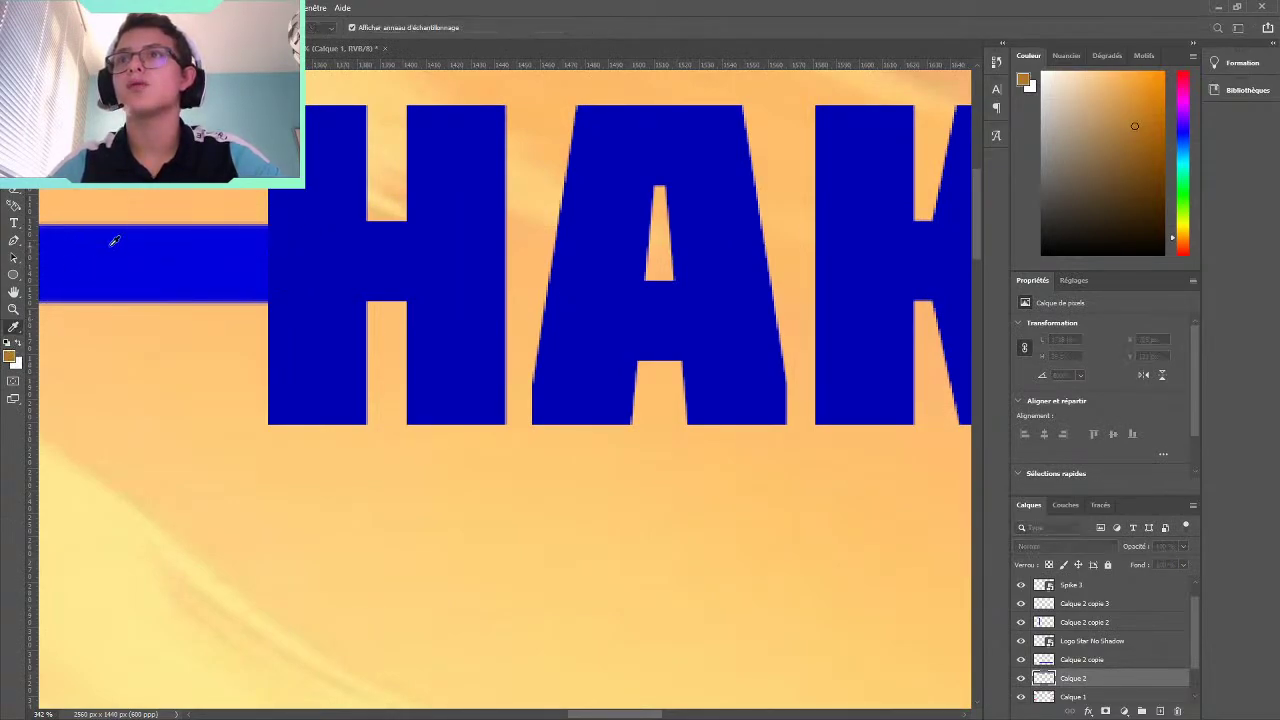
key(b)
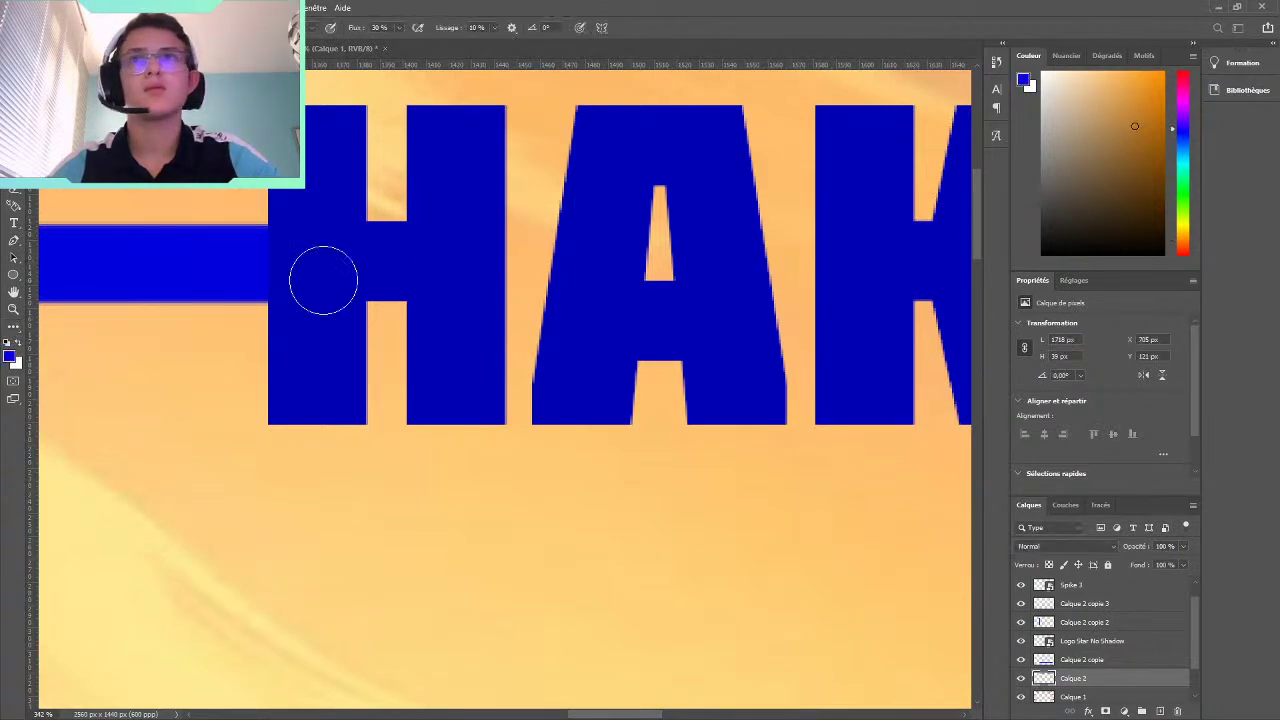
alt+click(290, 268)
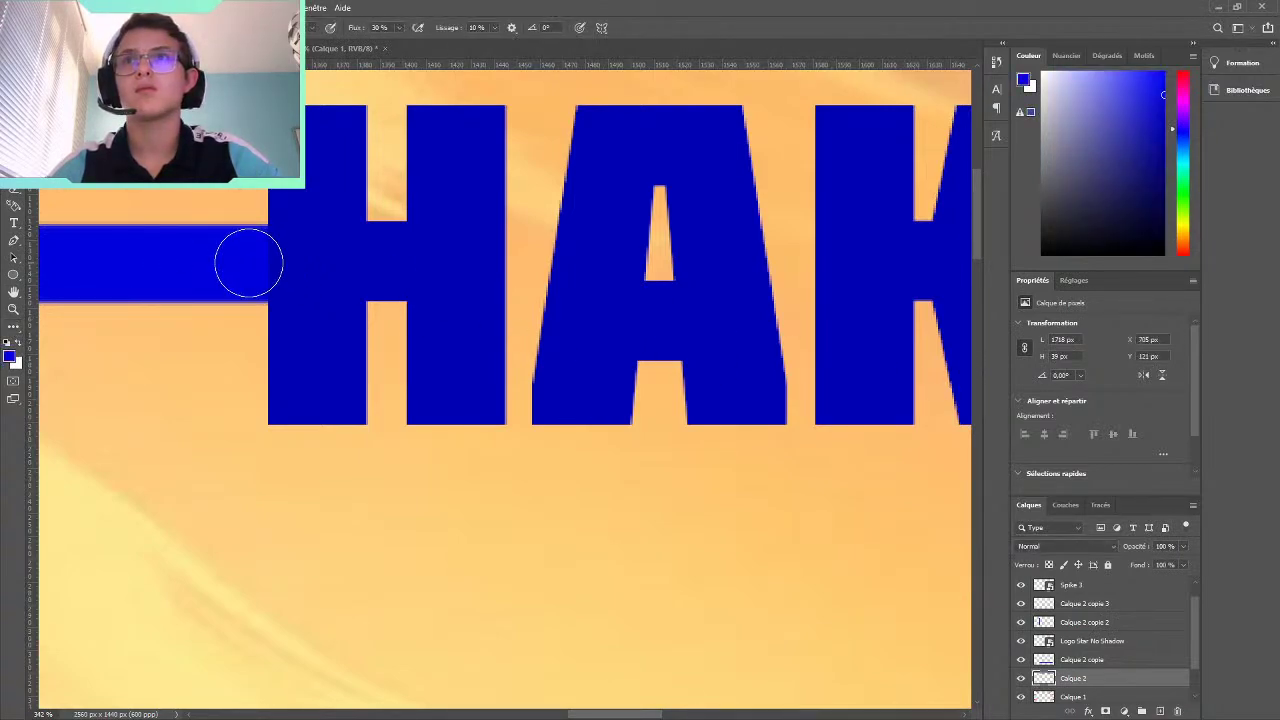
drag(248, 263, 941, 264)
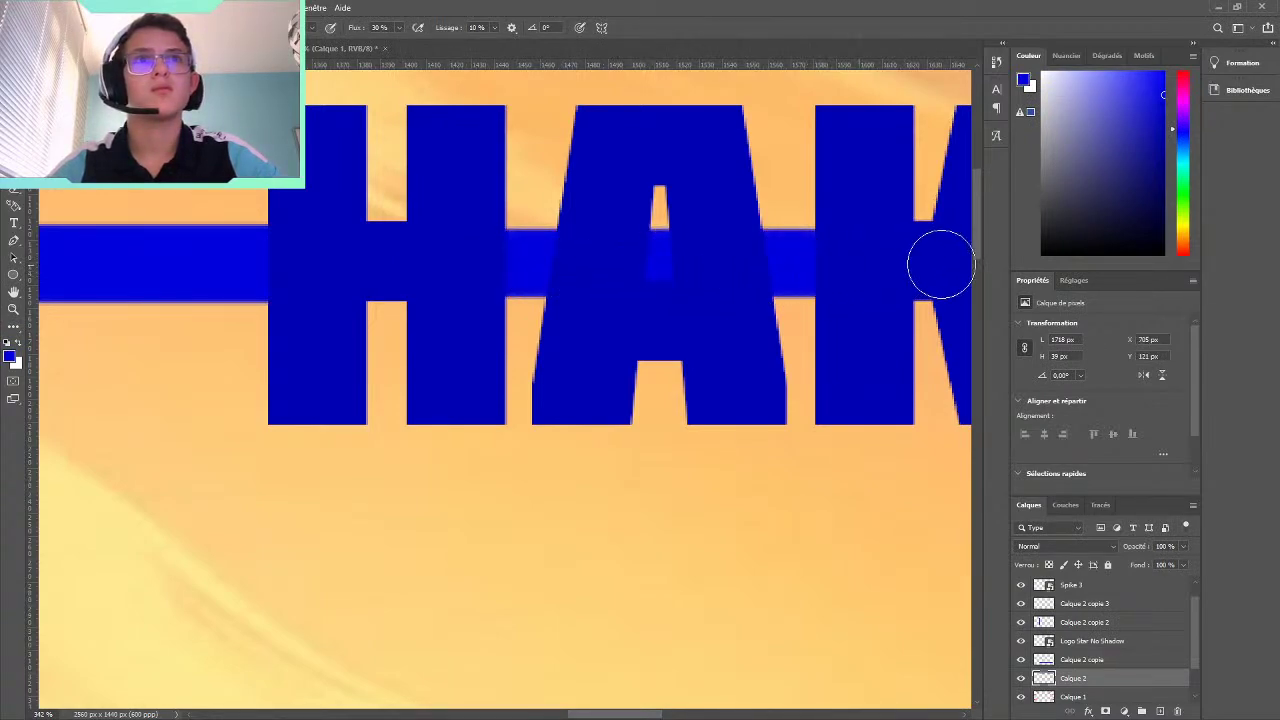
drag(635, 713, 677, 710)
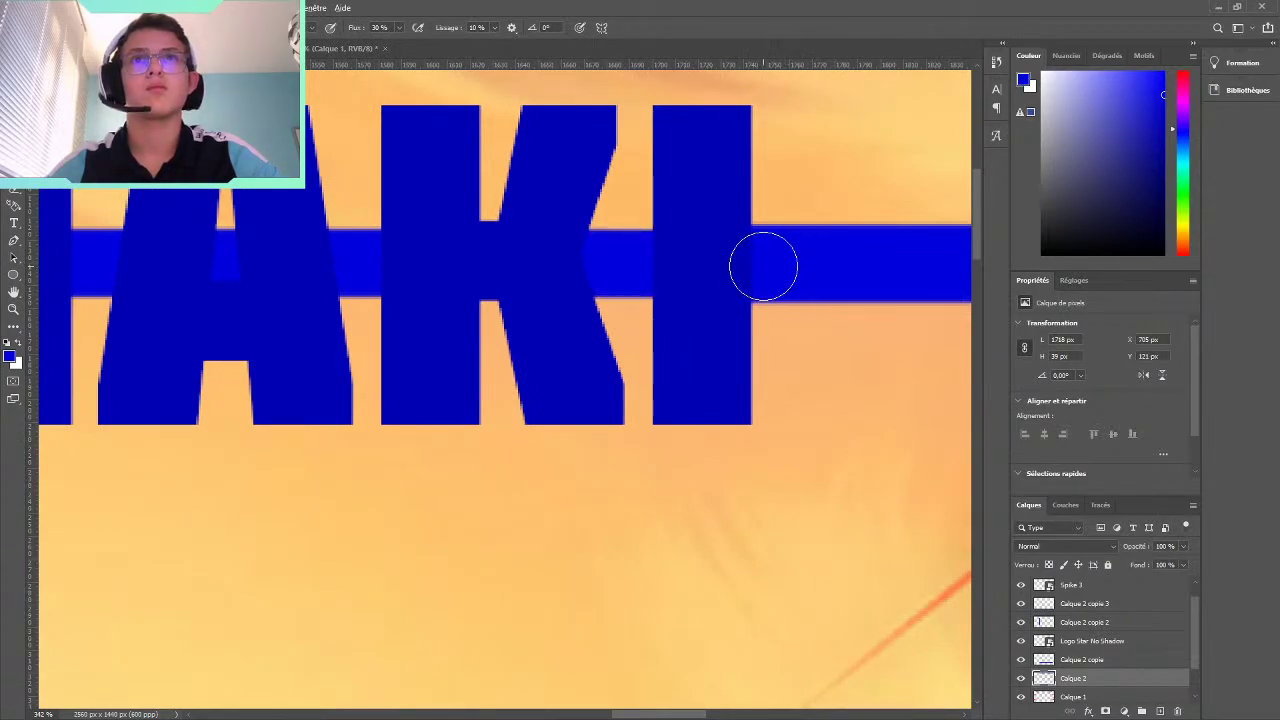
Switch to the Eraser and zoom out to see the whole banner
scroll(764, 266, down, 4)
scroll(764, 266, down, 2)
scroll(765, 265, down, 2)
scroll(770, 262, down, 1)
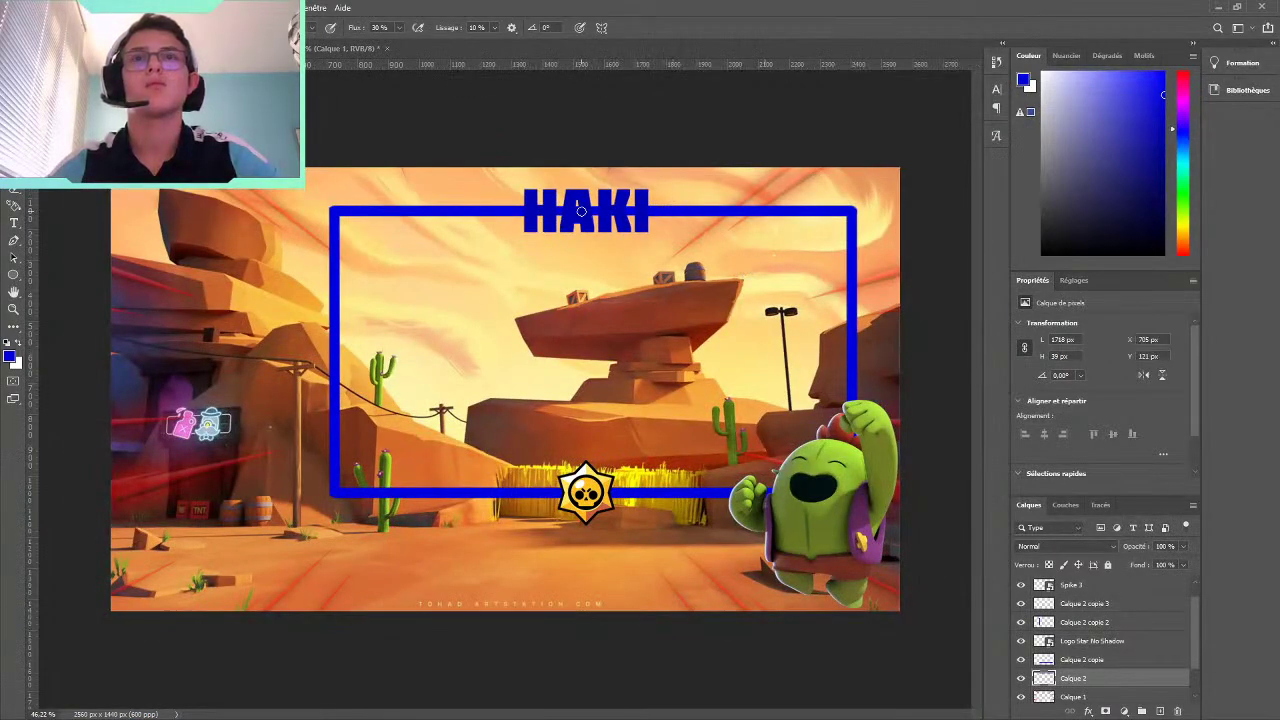
scroll(581, 210, up, 1)
scroll(585, 200, up, 1)
scroll(590, 190, up, 1)
scroll(597, 175, up, 2)
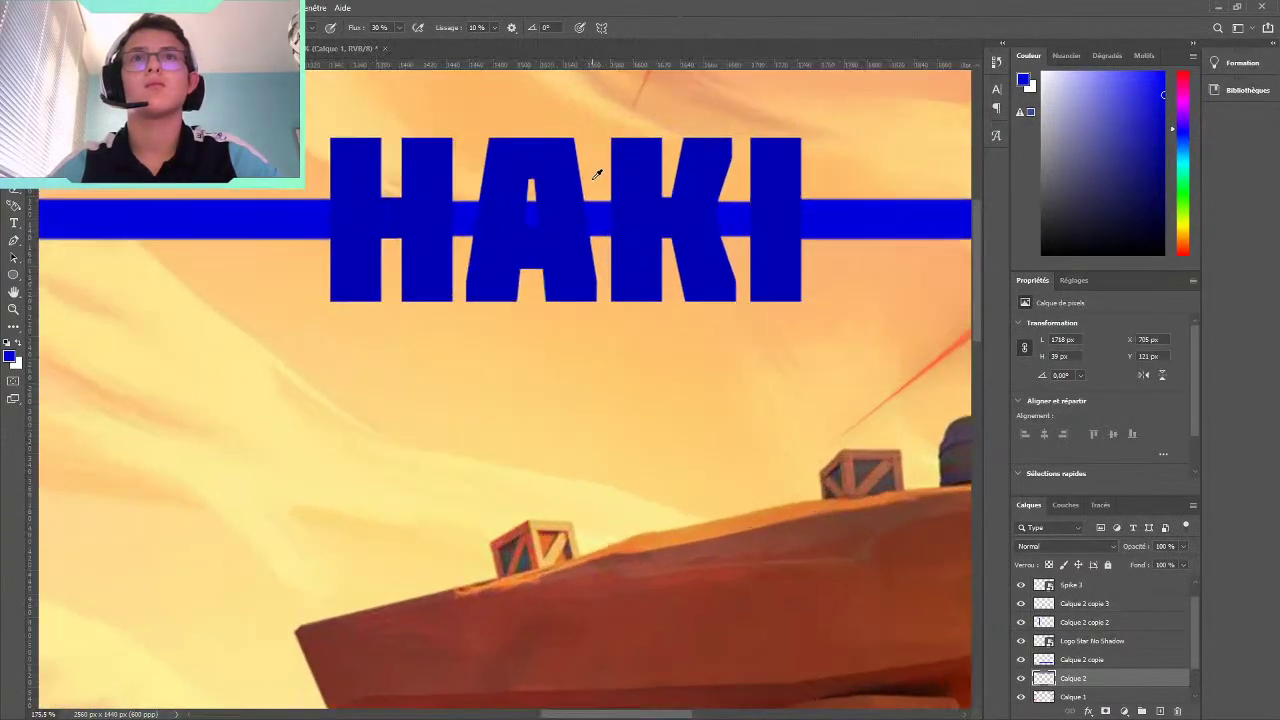
scroll(590, 182, up, 2)
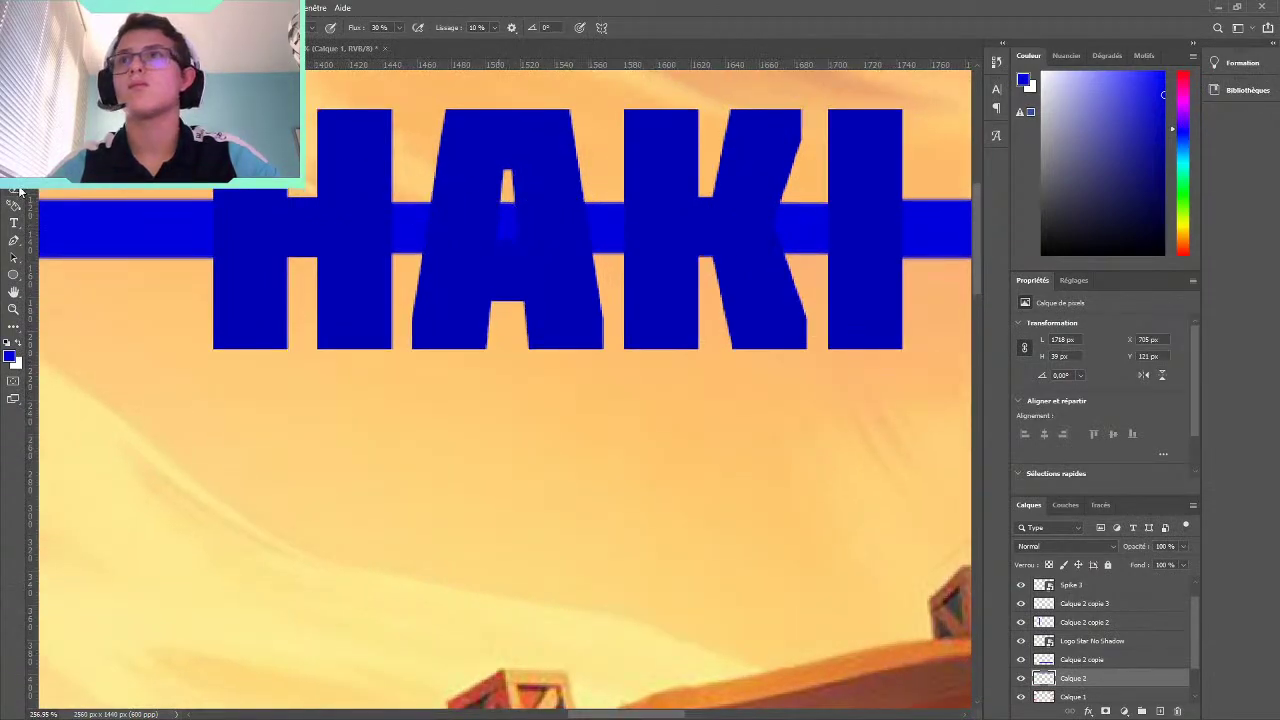
key(e)
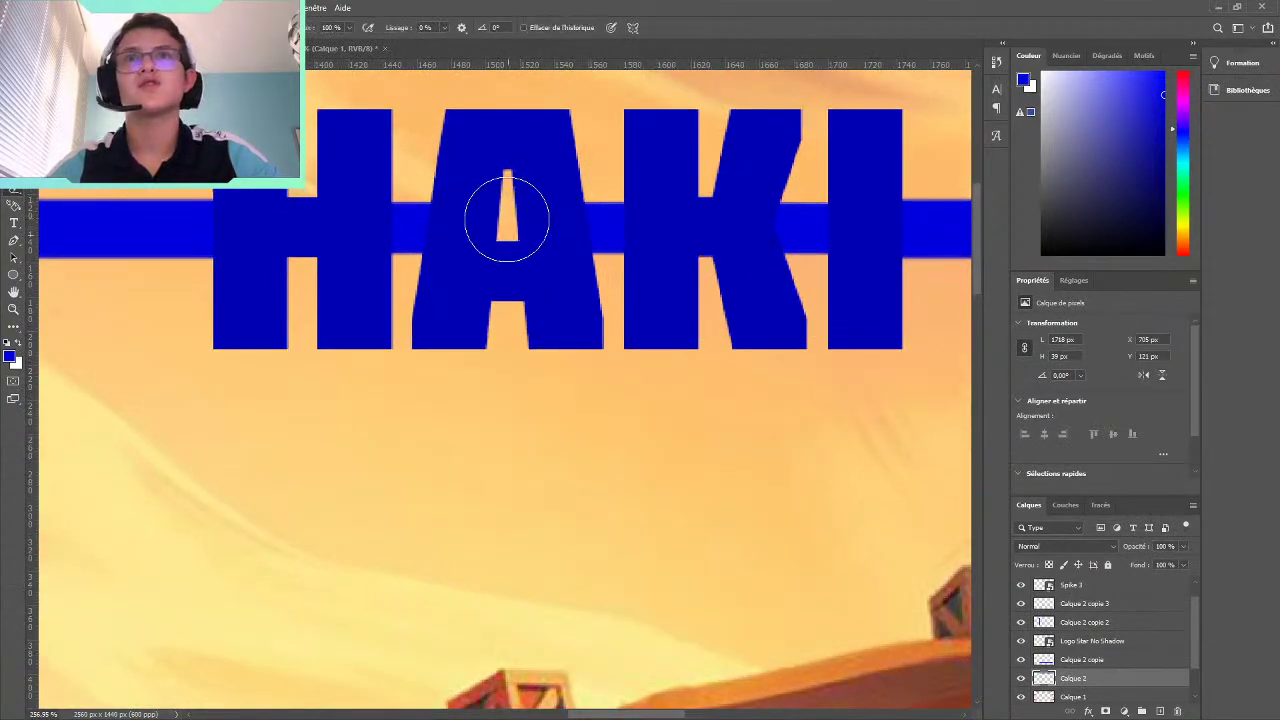
scroll(809, 251, down, 2)
scroll(846, 306, down, 3)
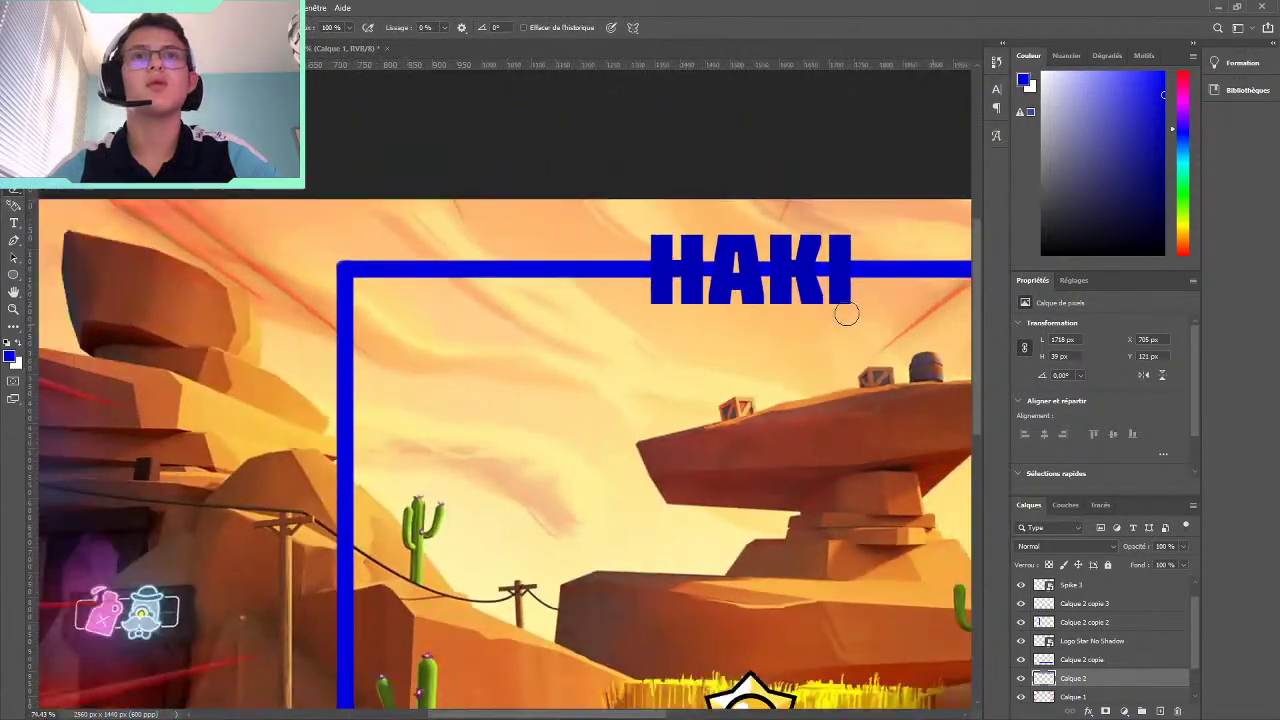
scroll(846, 334, down, 1)
scroll(845, 333, down, 1)
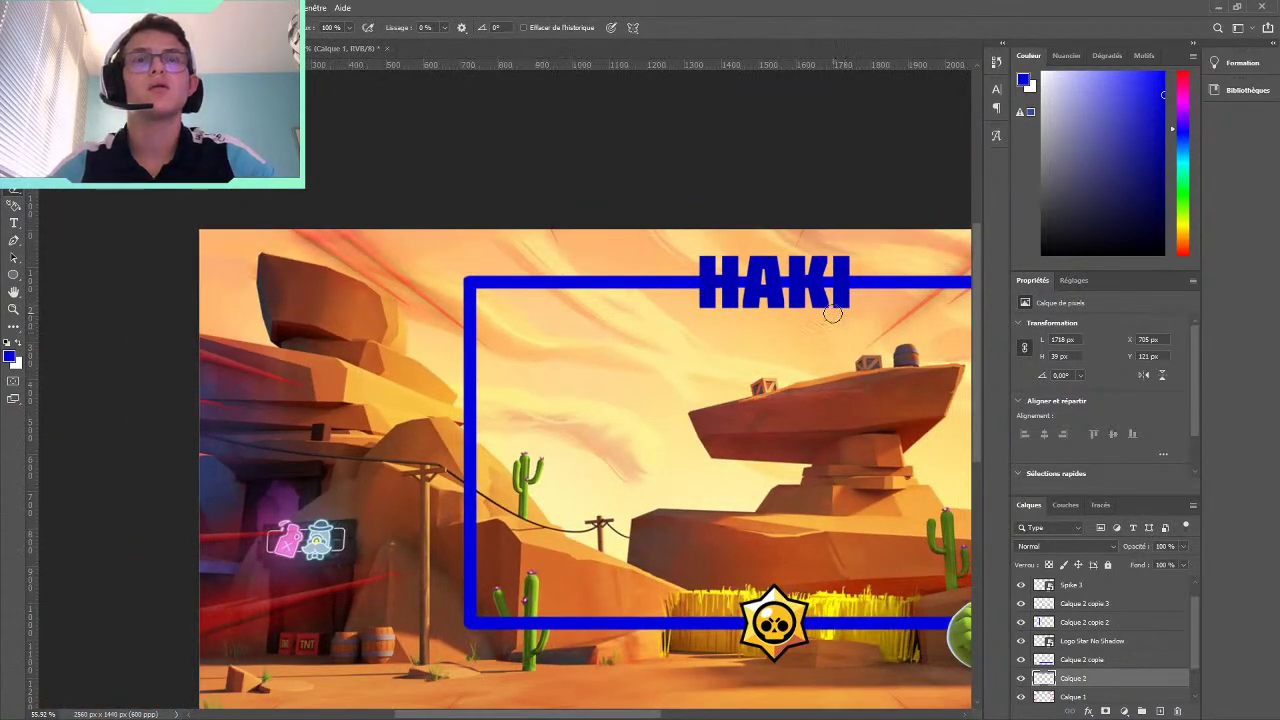
scroll(832, 314, down, 1)
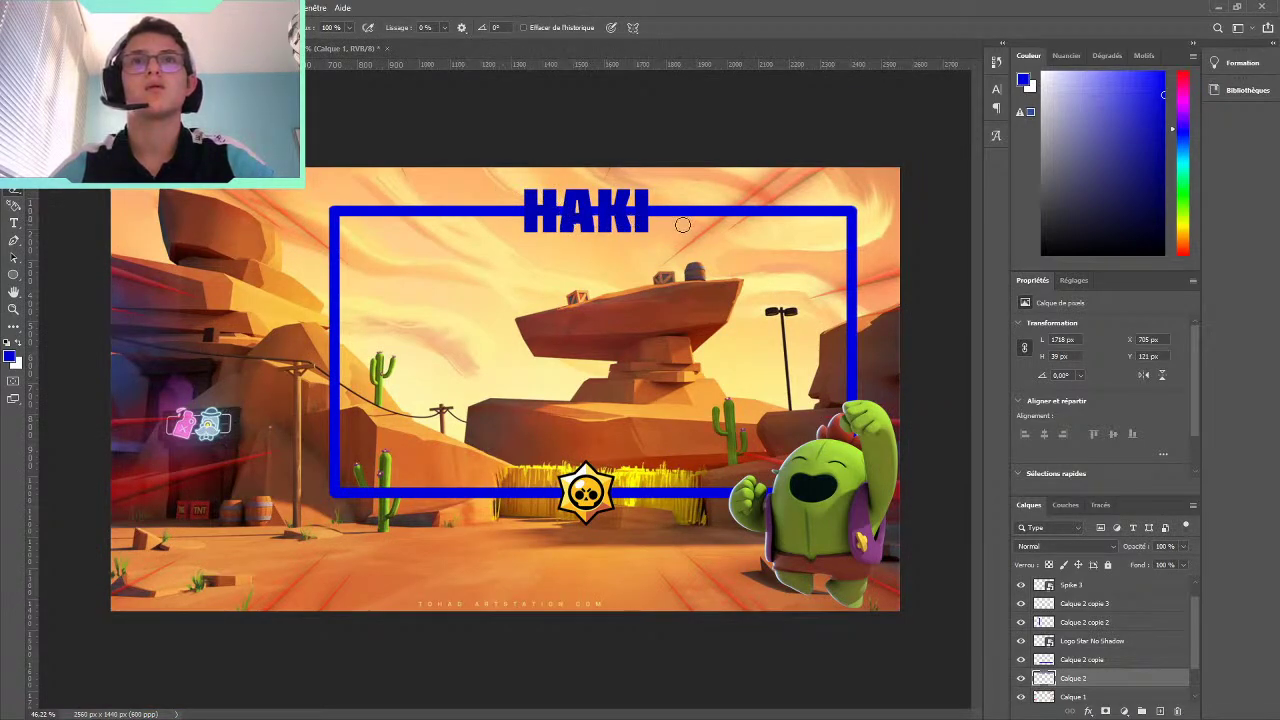
scroll(686, 227, down, 1)
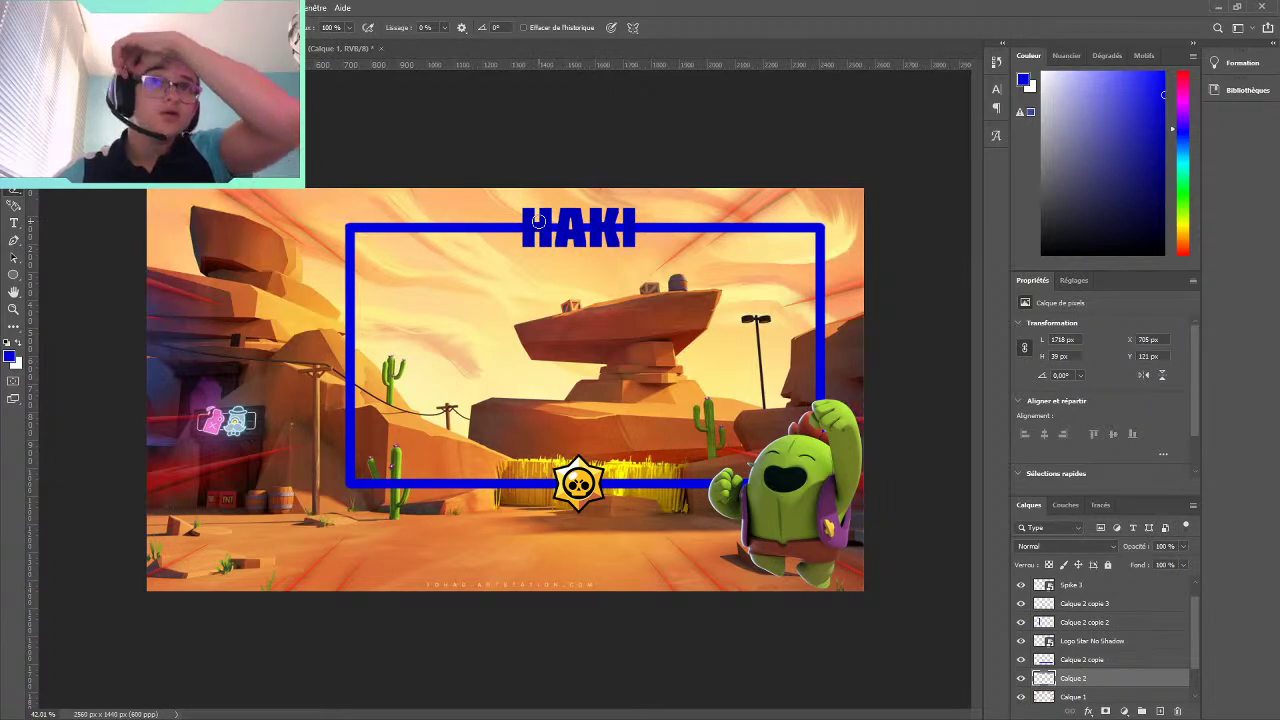
Change the HAKI title's text colour from blue to white
key(v)
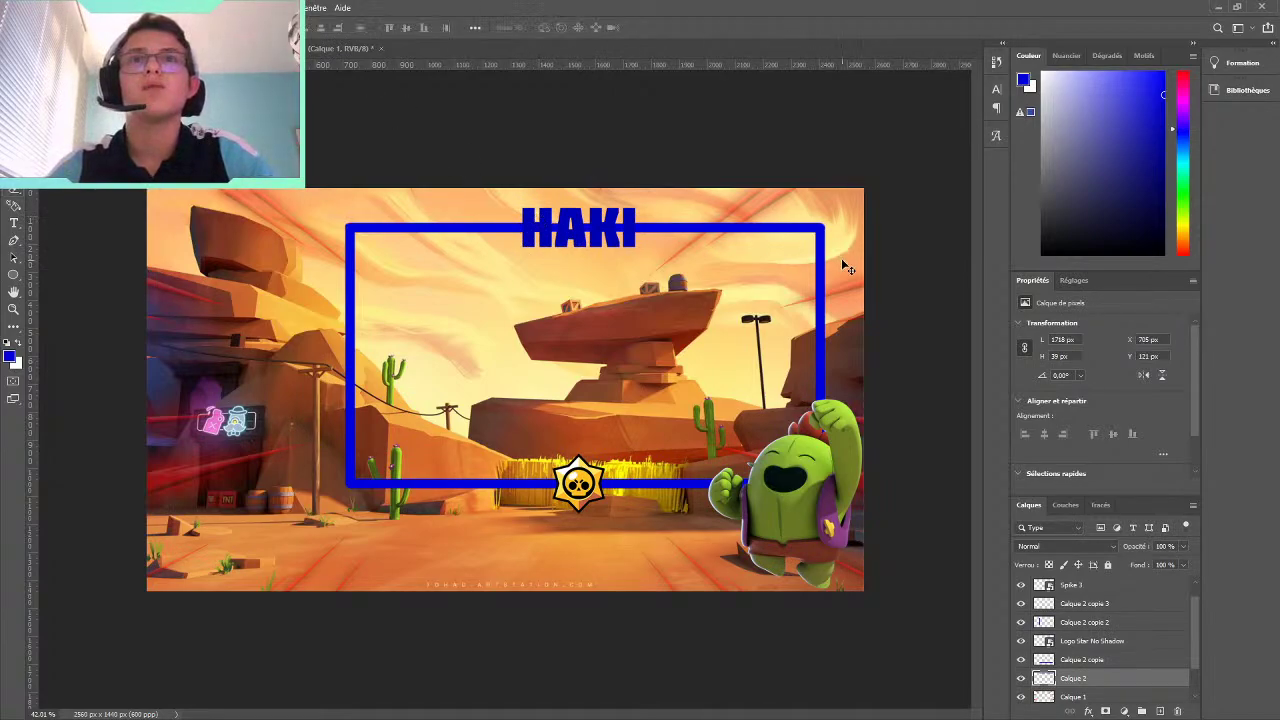
double_click(609, 239)
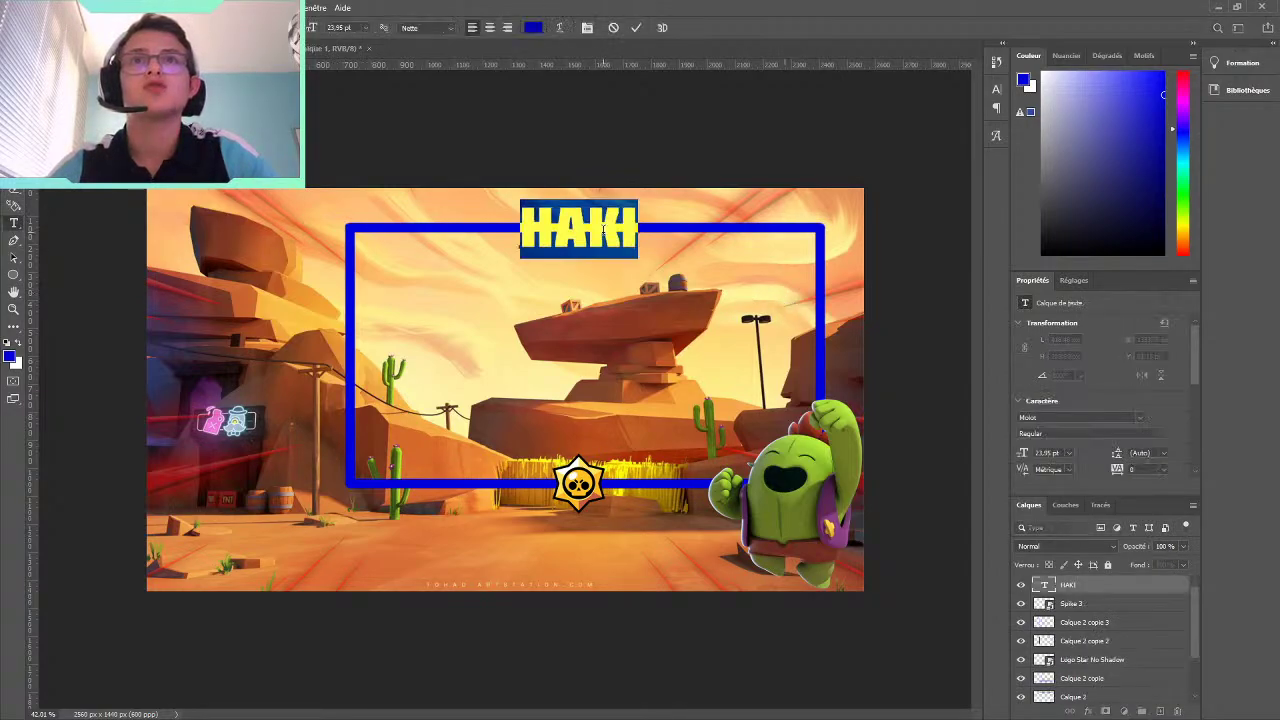
click(533, 27)
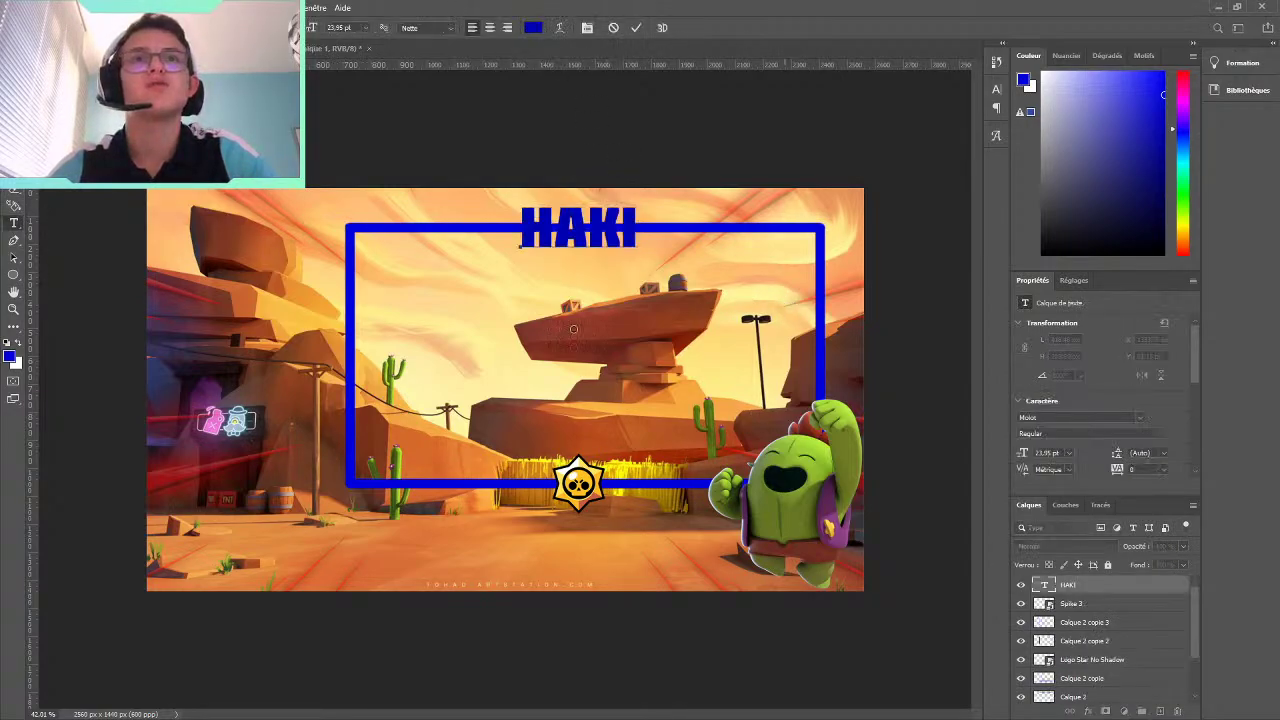
click(636, 27)
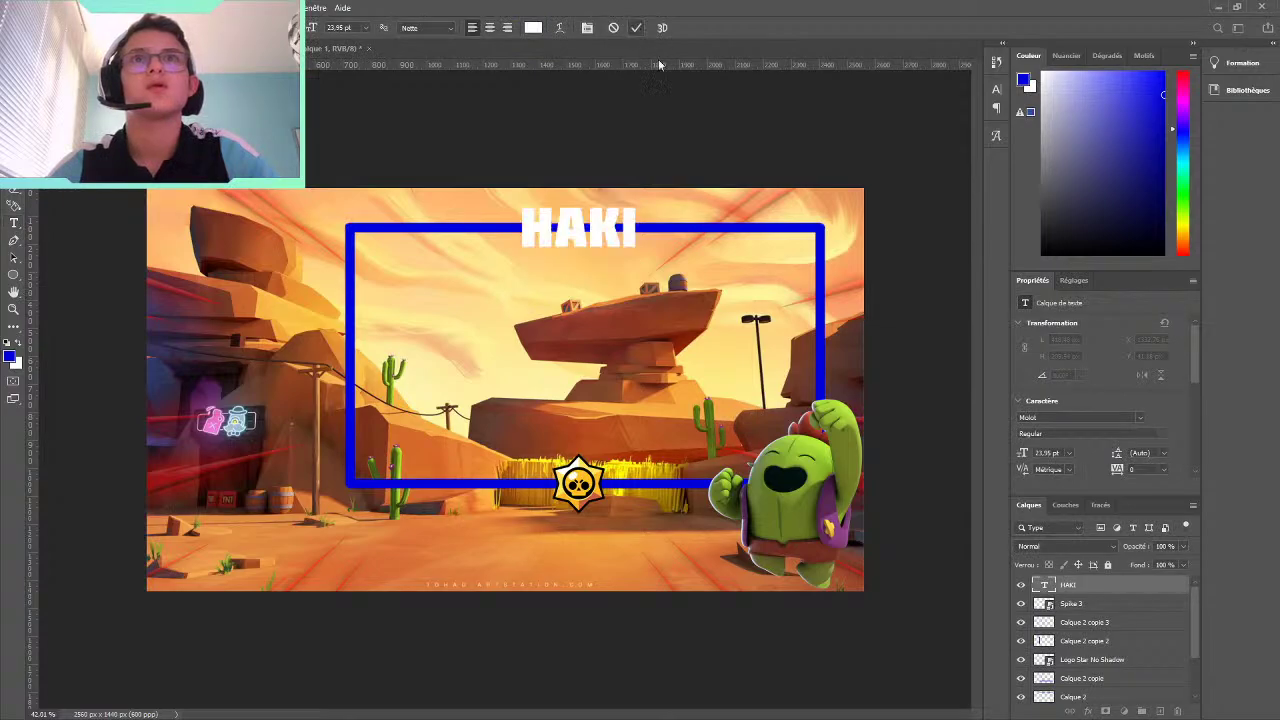
key(v)
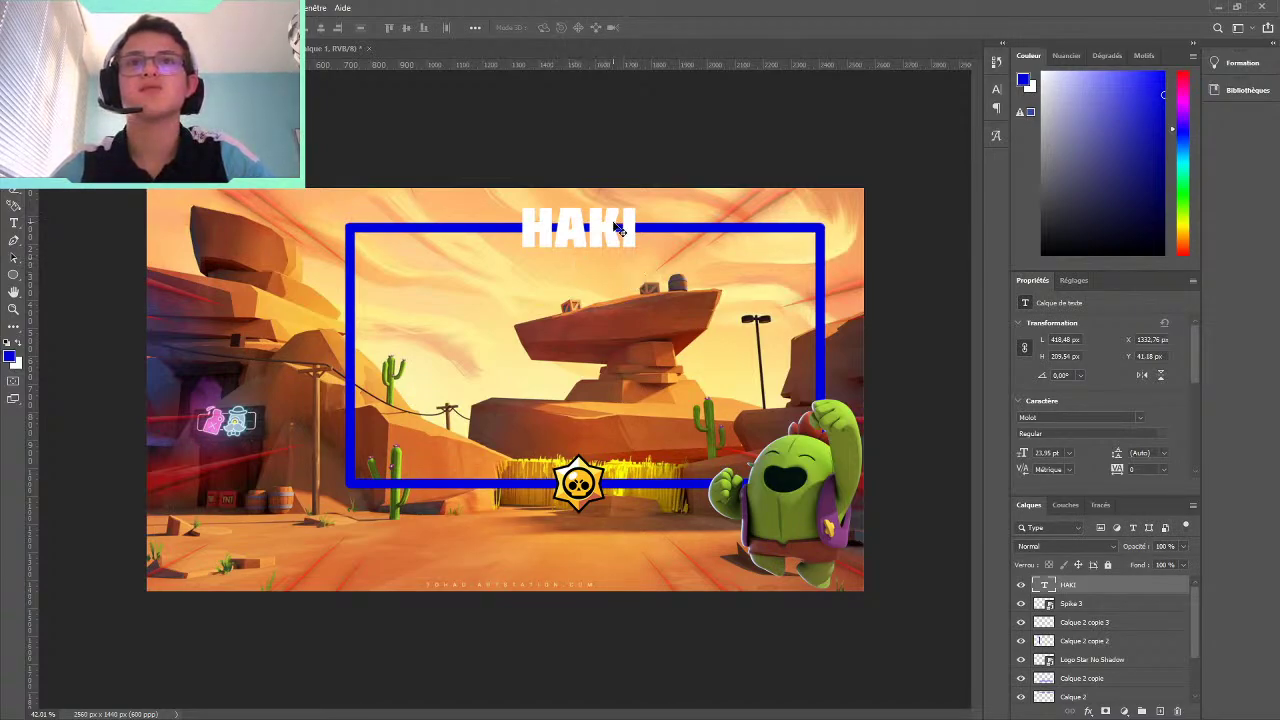
Scale the Spike 3 layer up slightly and save the file
click(814, 518)
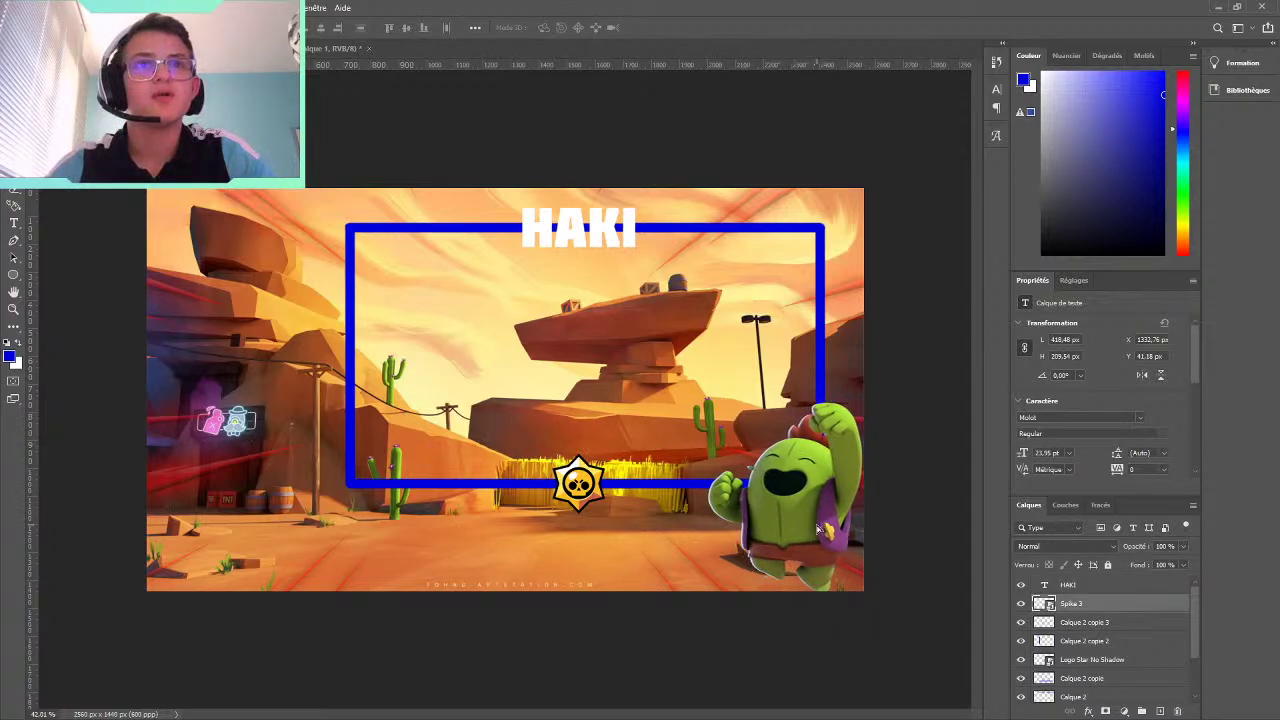
key(ctrl+t)
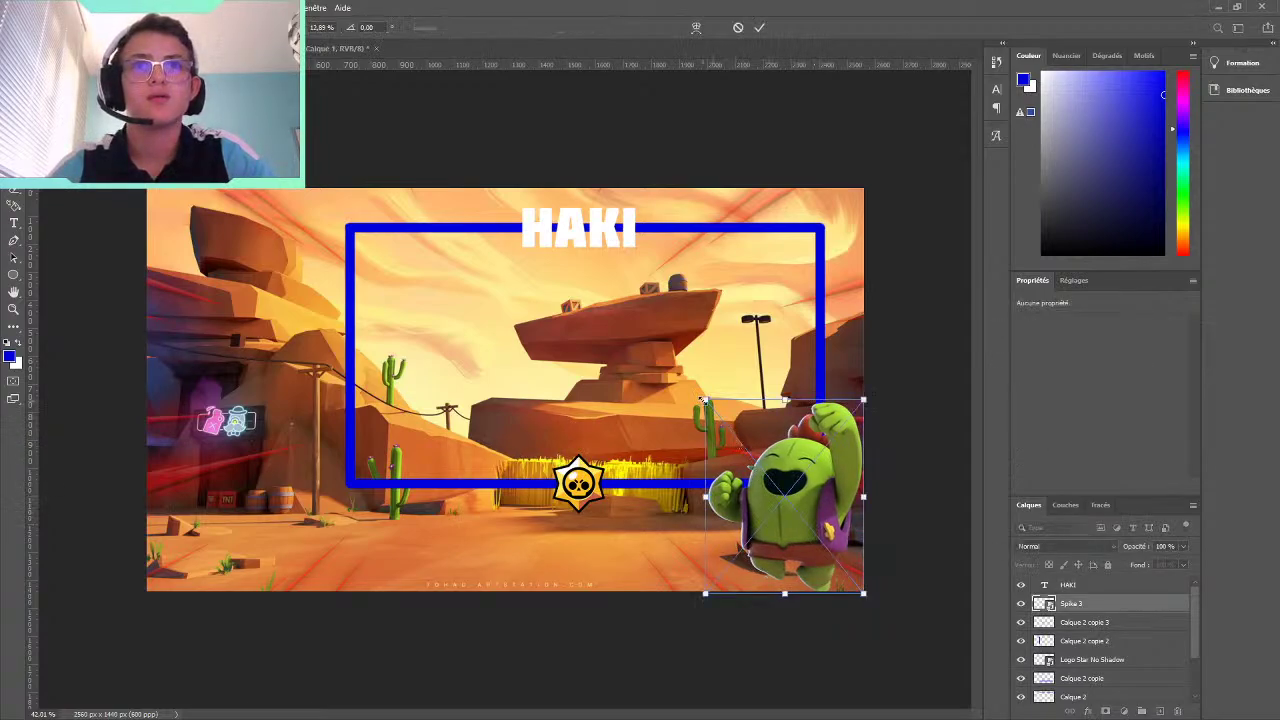
drag(698, 392, 697, 391)
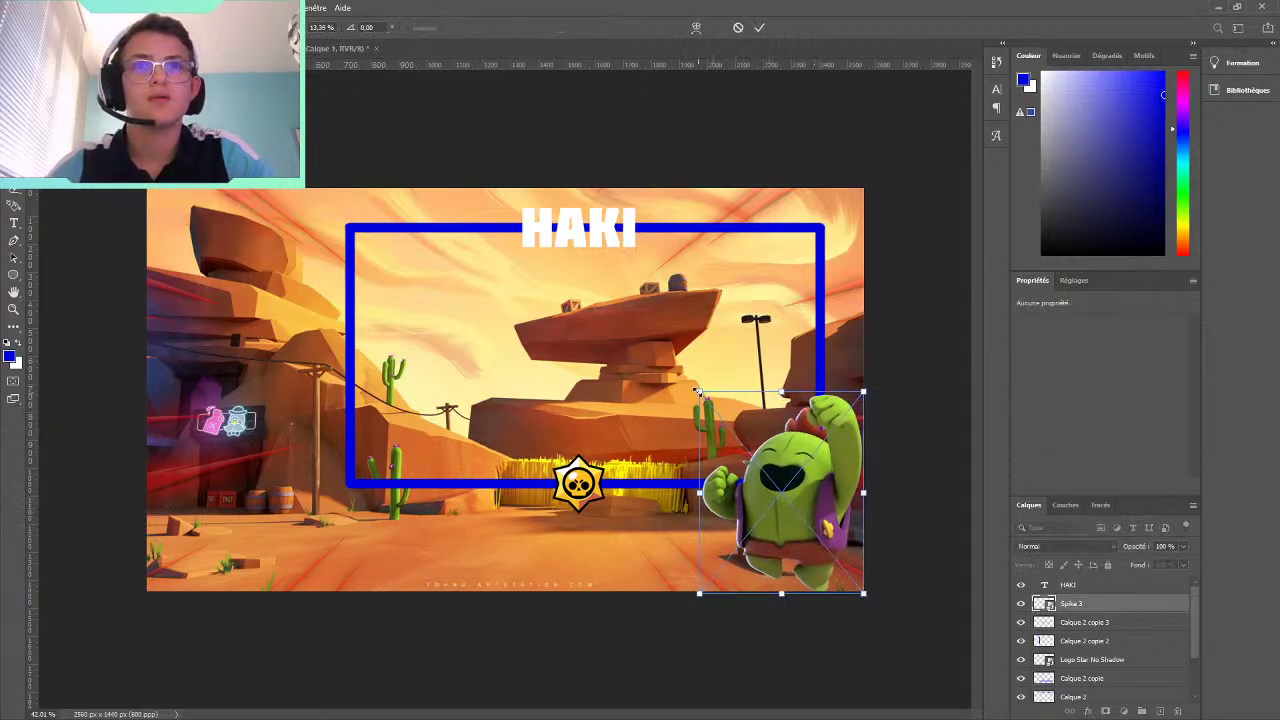
click(759, 28)
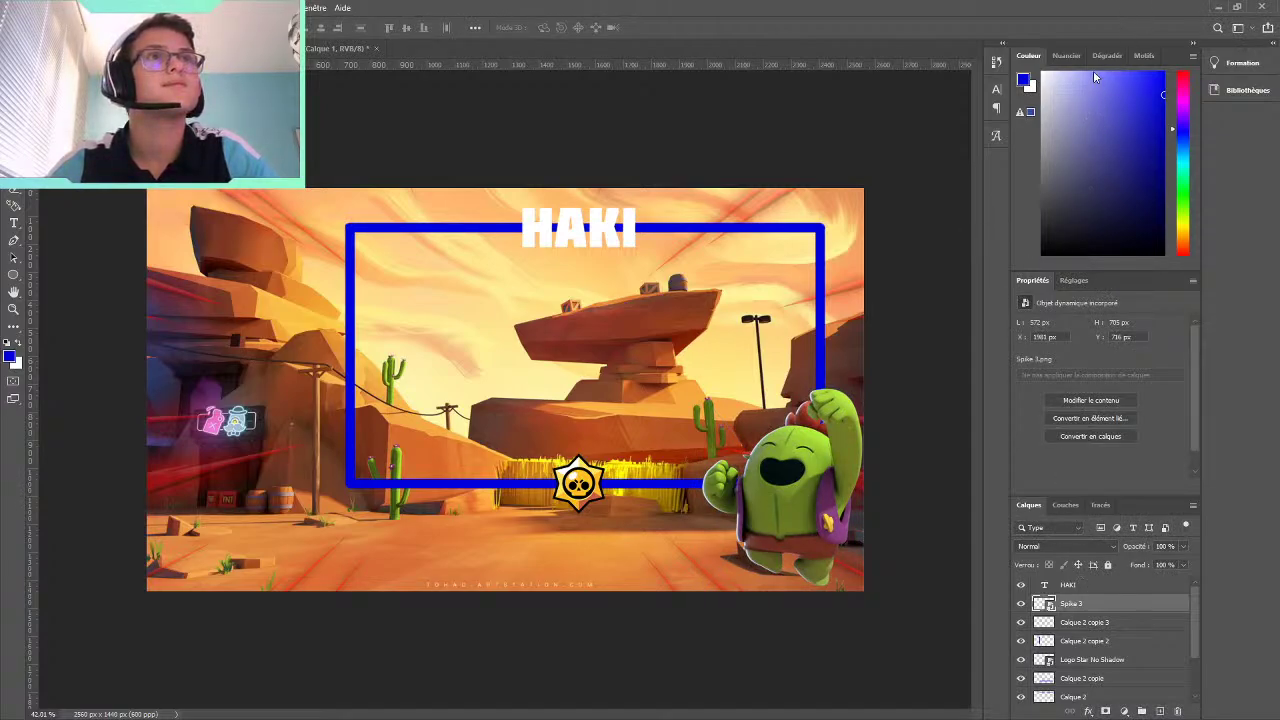
key(ctrl+s)
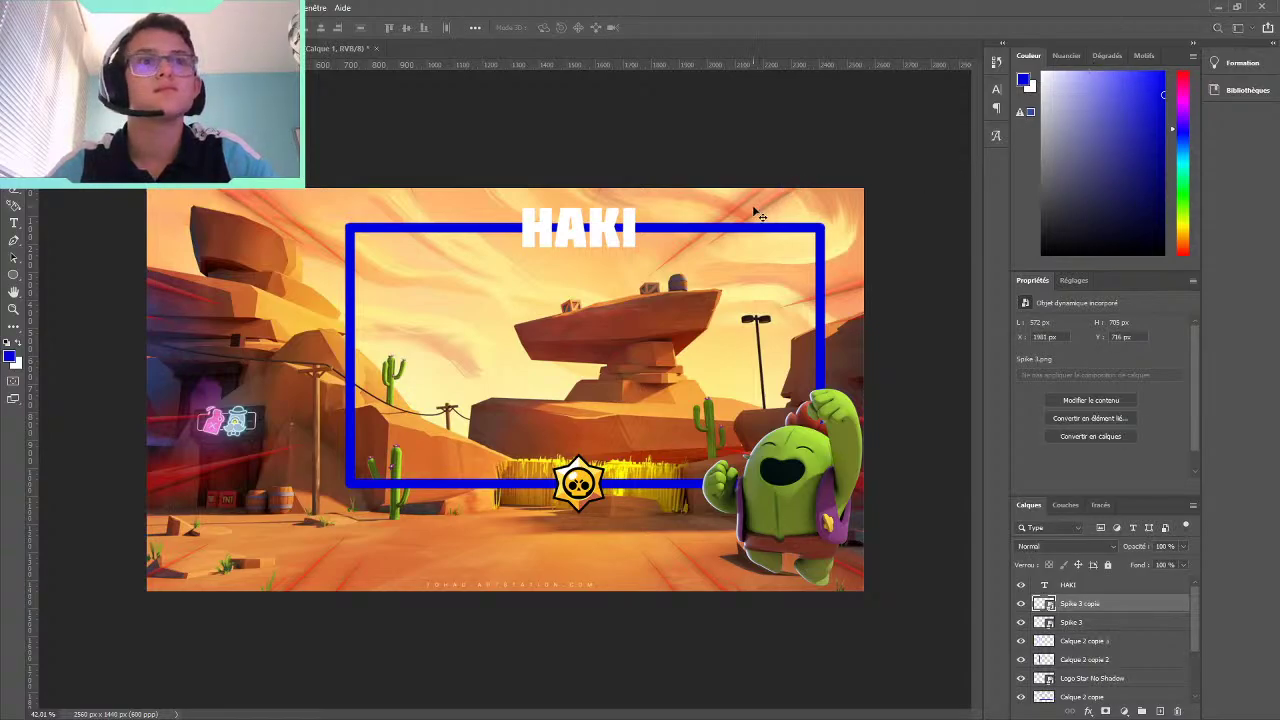
Duplicate Spike as Spike 3 copie and position the copy over the original
mouse_move(765, 498)
mouse_down()
mouse_move(783, 496)
mouse_move(762, 490)
mouse_up()
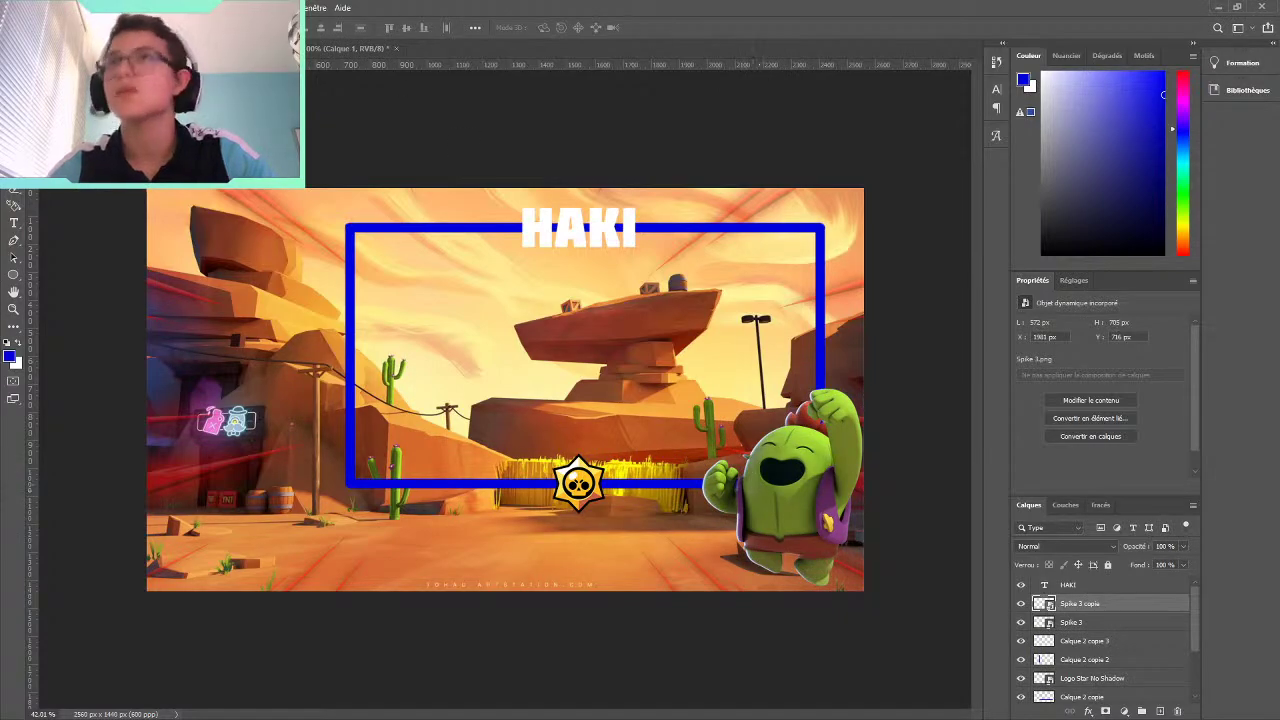
key(ctrl+t)
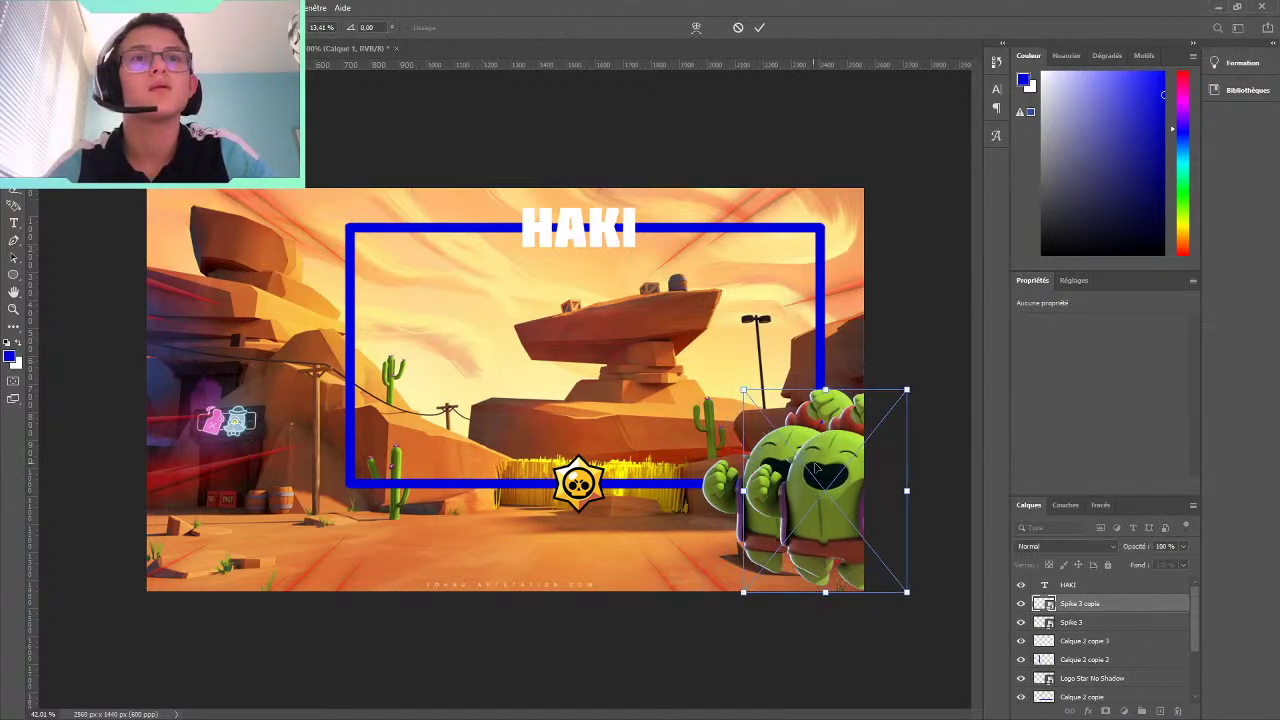
drag(781, 465, 773, 450)
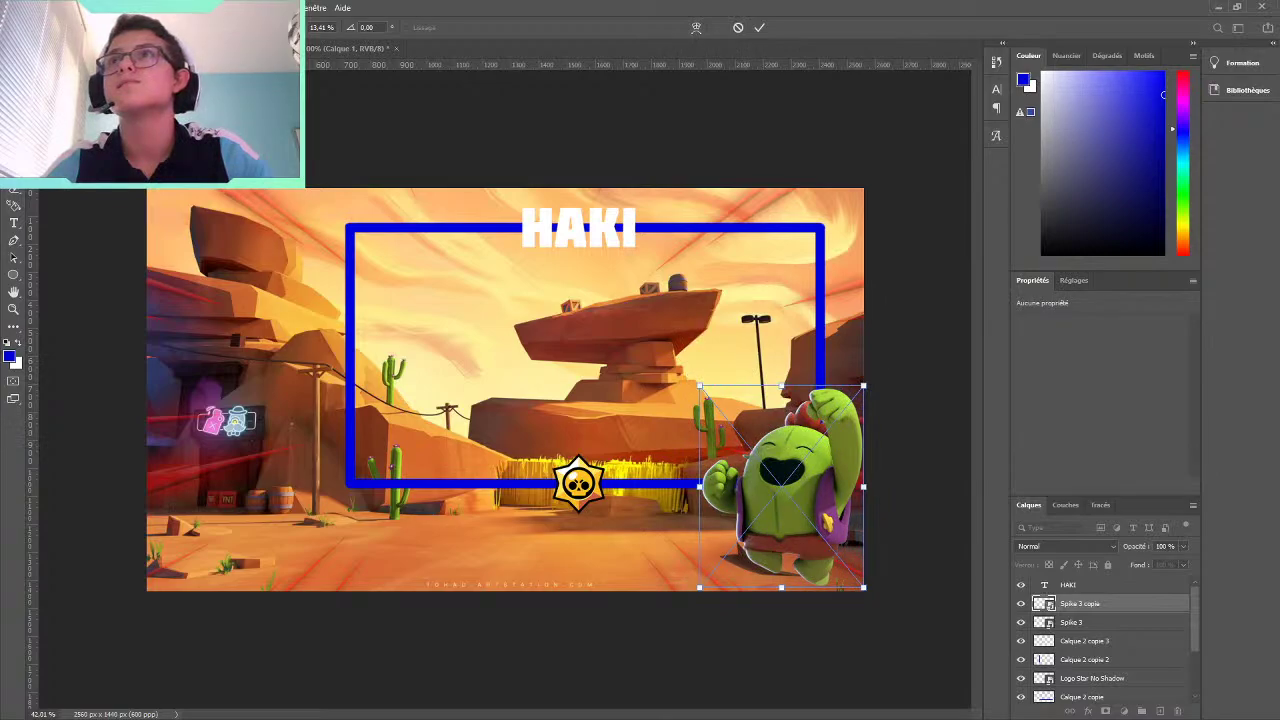
Commit the Spike copy's transform, then undo four edits back to the arm-raised pose
click(738, 27)
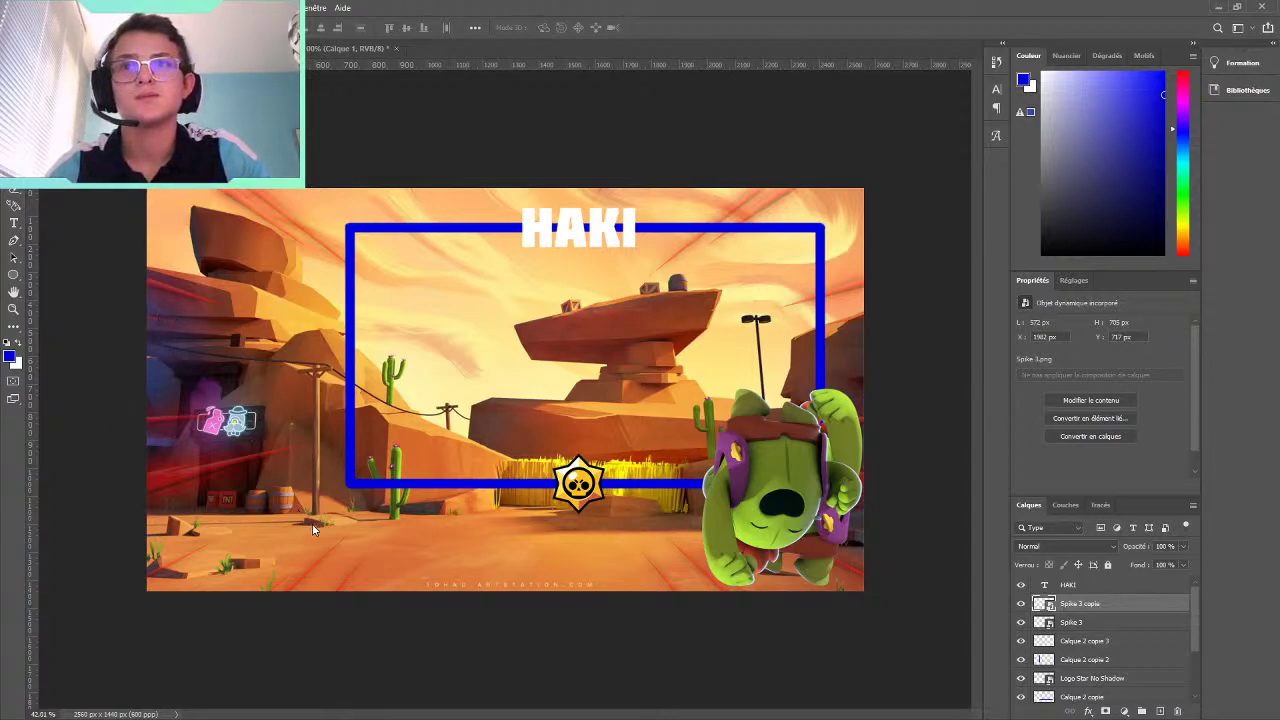
key(ctrl+z)
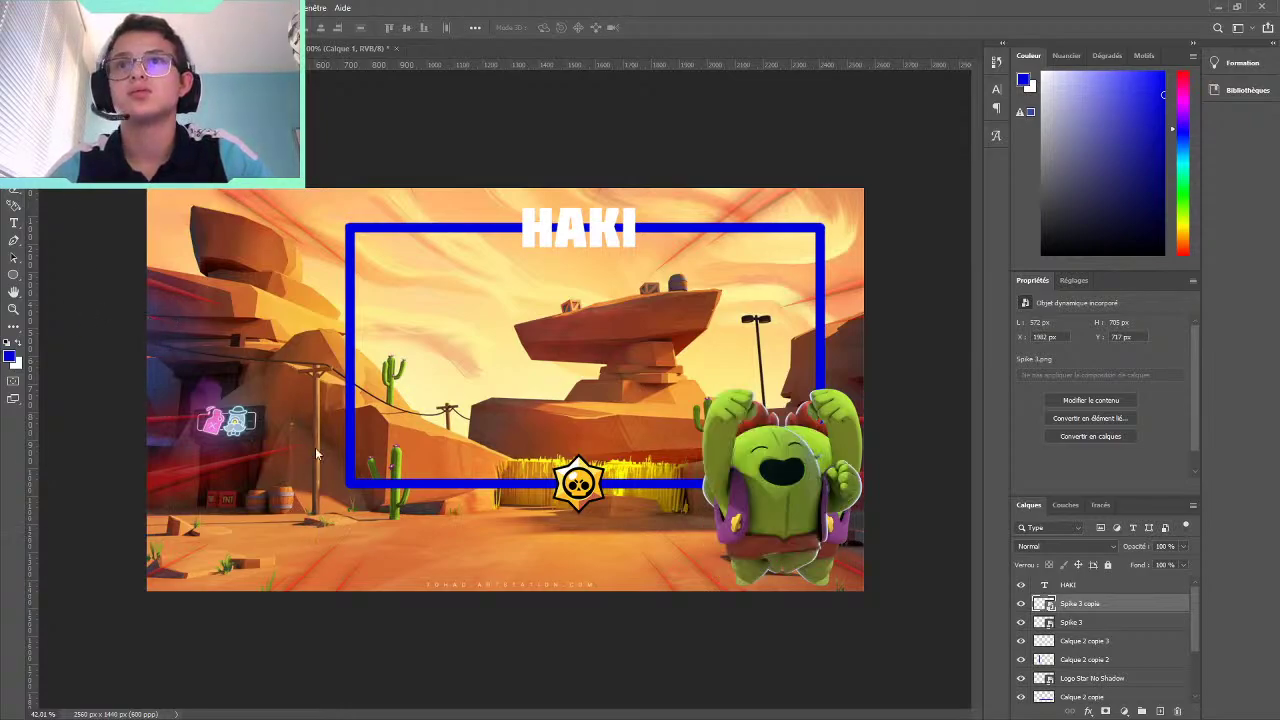
key(ctrl+z)
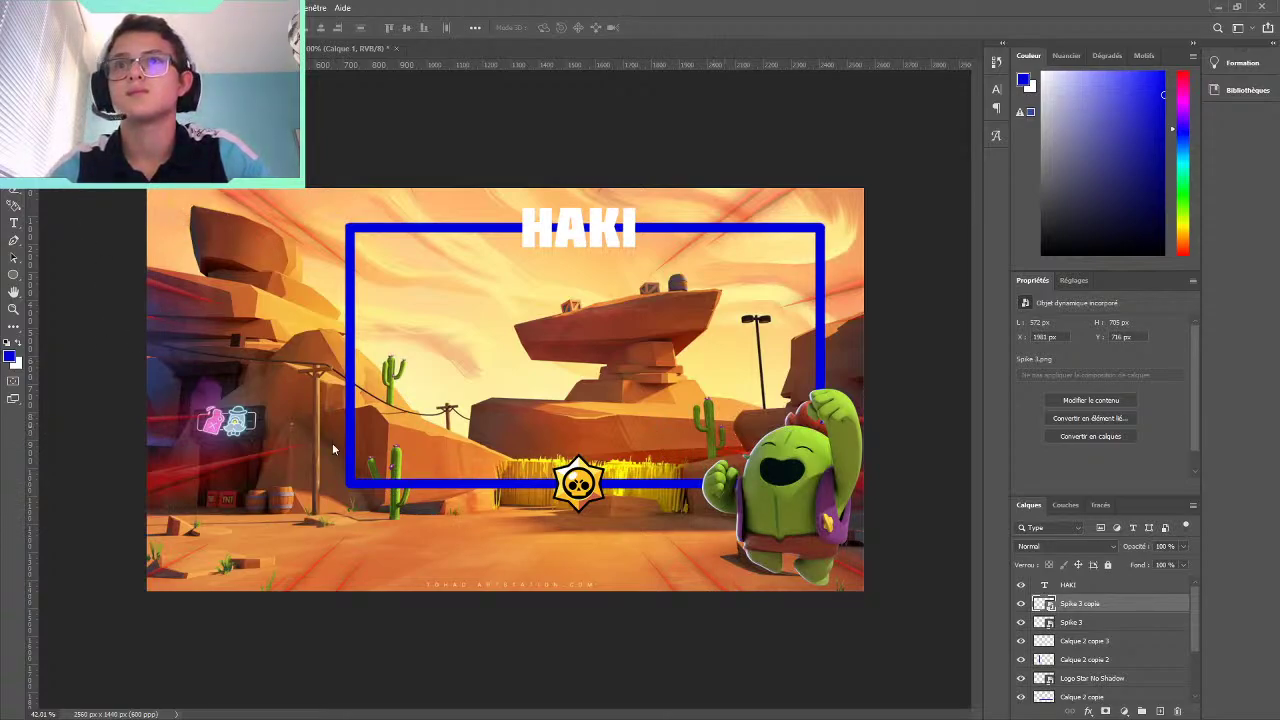
key(ctrl+z)
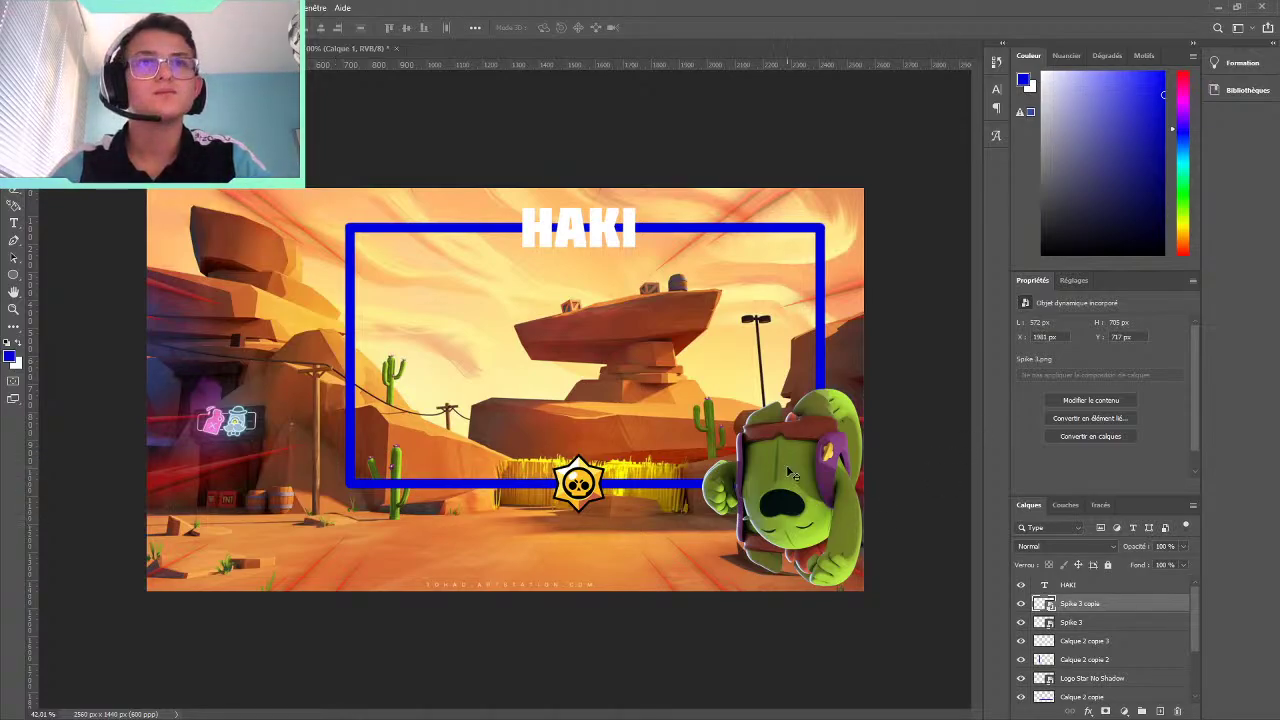
key(ctrl+z)
key(ctrl+z)
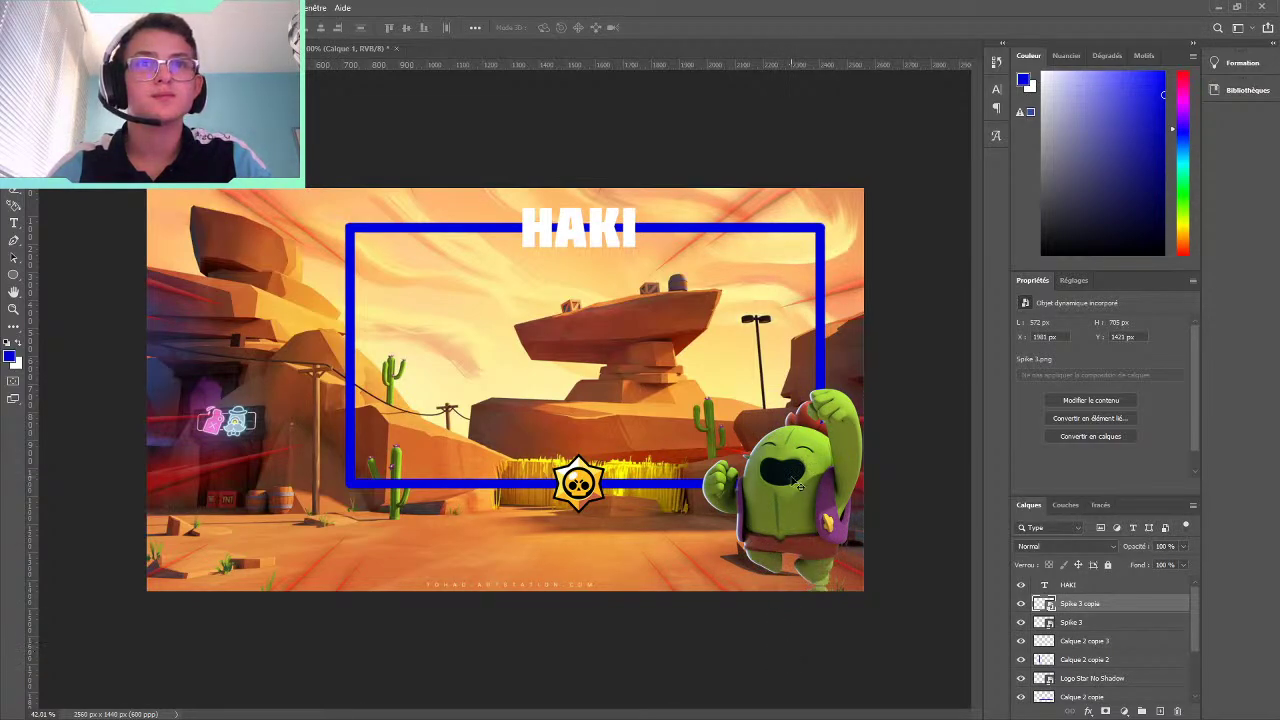
Raise Spike slightly and delete the Spike 3 copie duplicate layer
drag(797, 497, 800, 448)
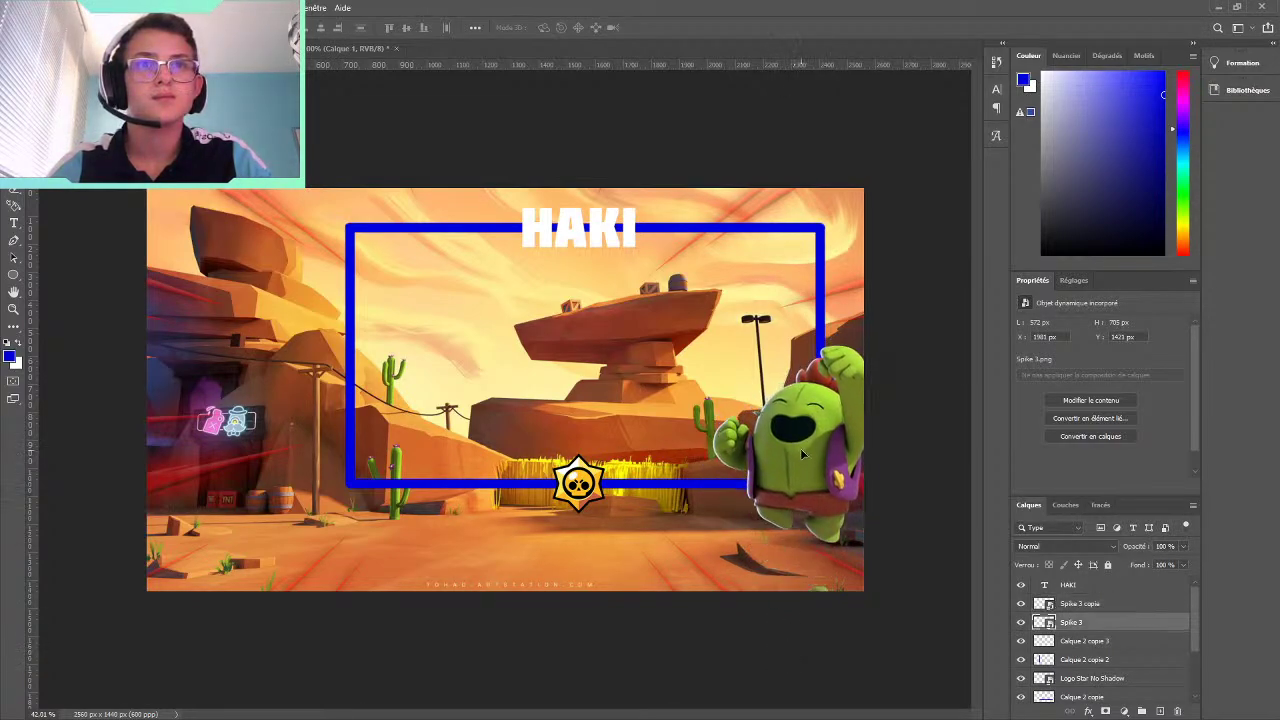
mouse_move(818, 595)
mouse_down()
mouse_move(828, 556)
mouse_move(834, 568)
mouse_up()
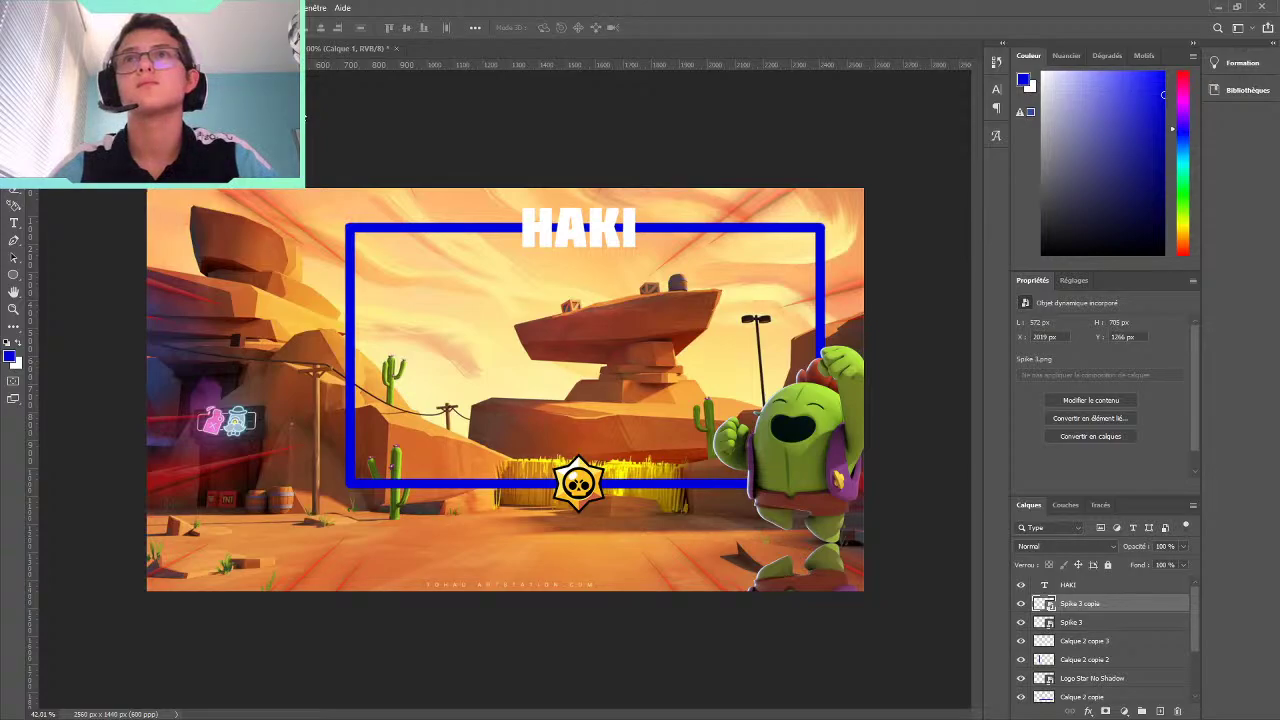
key(i)
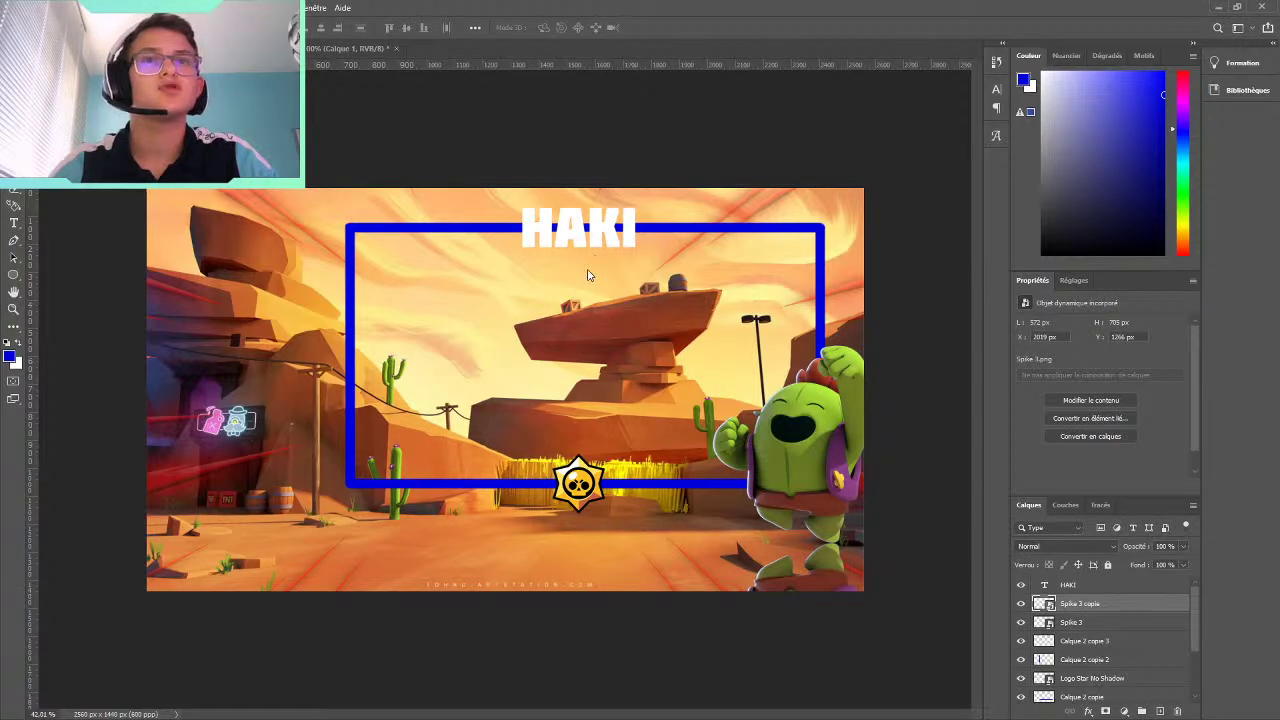
key(Delete)
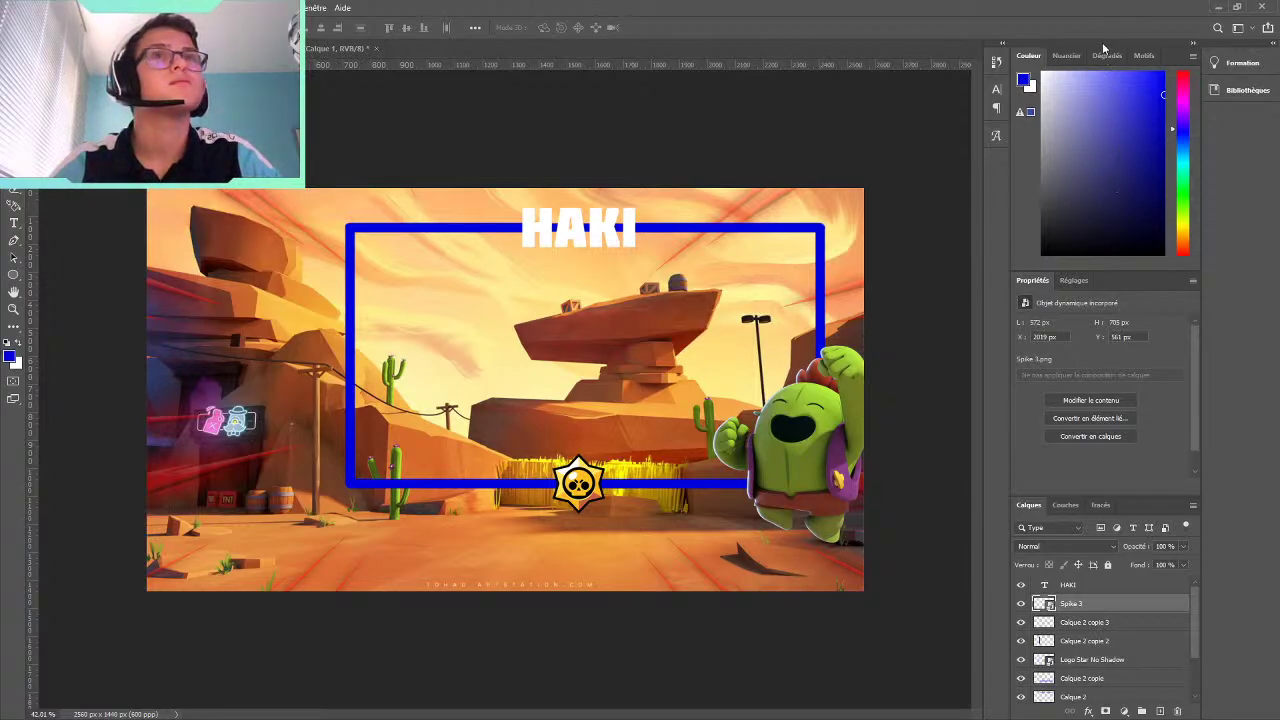
Pan the view around Spike while adding his Drop Shadow
key(space)
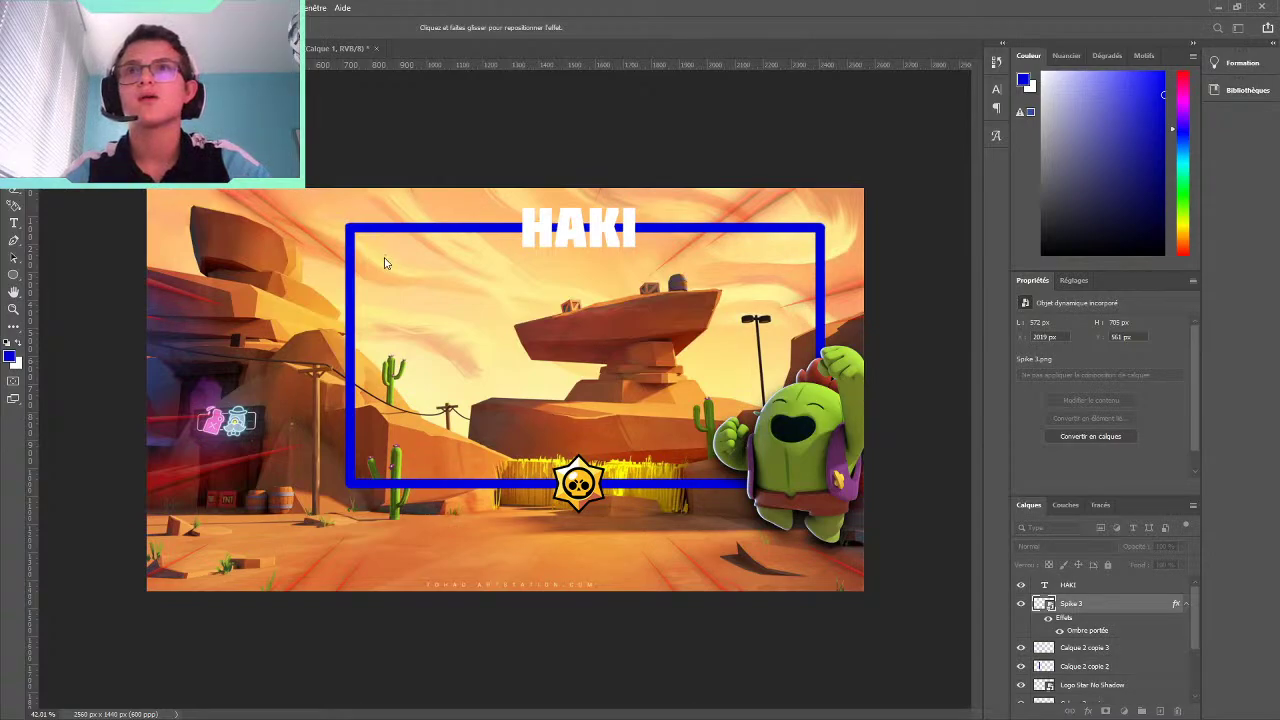
Drag Spike's drop shadow to try different offsets, undoing back to the lower right
mouse_move(389, 263)
mouse_down()
mouse_move(437, 254)
mouse_move(409, 259)
mouse_up()
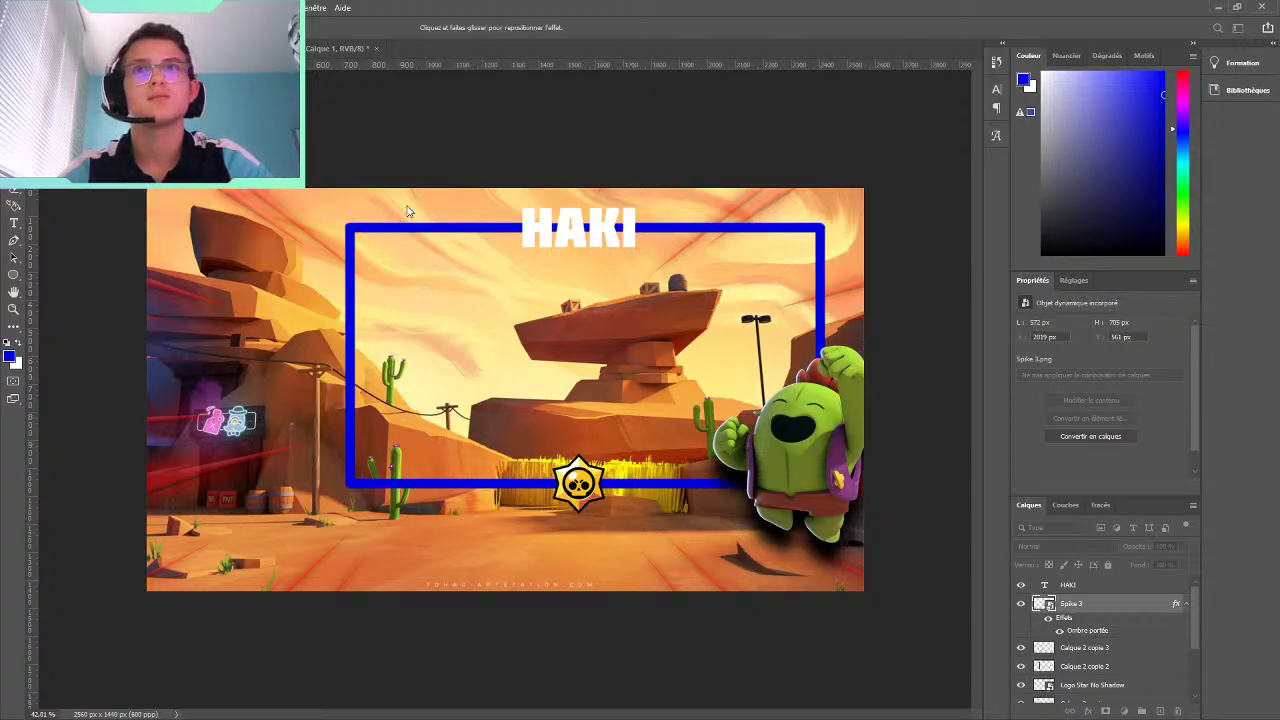
mouse_move(404, 212)
mouse_down()
mouse_move(367, 221)
mouse_move(441, 237)
mouse_up()
mouse_move(381, 268)
mouse_down()
mouse_move(356, 270)
mouse_move(543, 271)
mouse_up()
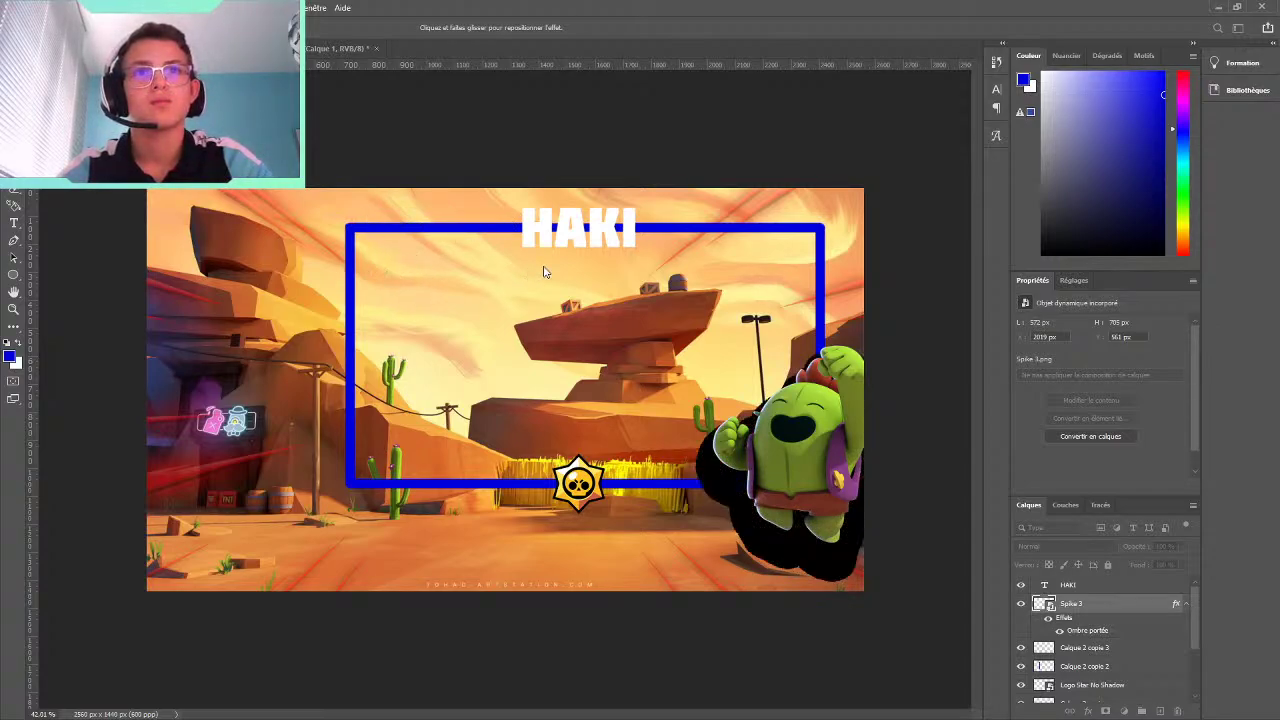
drag(383, 277, 530, 288)
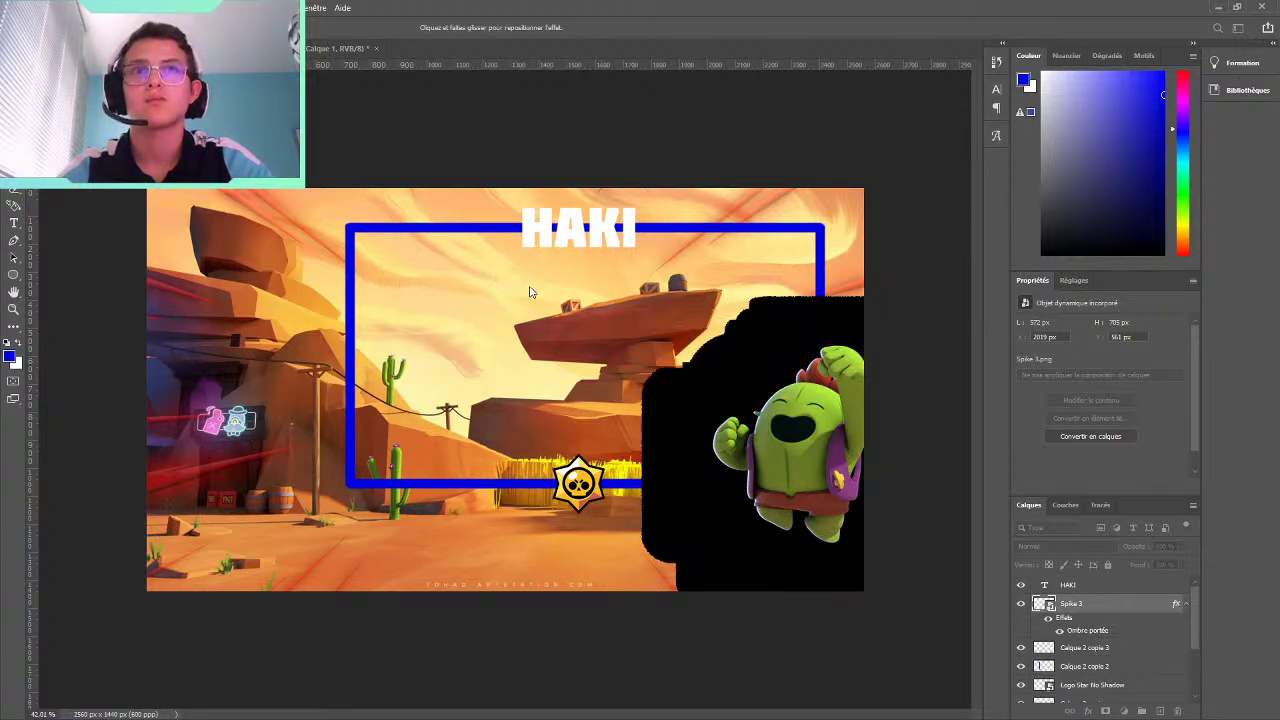
mouse_move(407, 258)
mouse_down()
mouse_move(586, 266)
mouse_move(349, 249)
mouse_up()
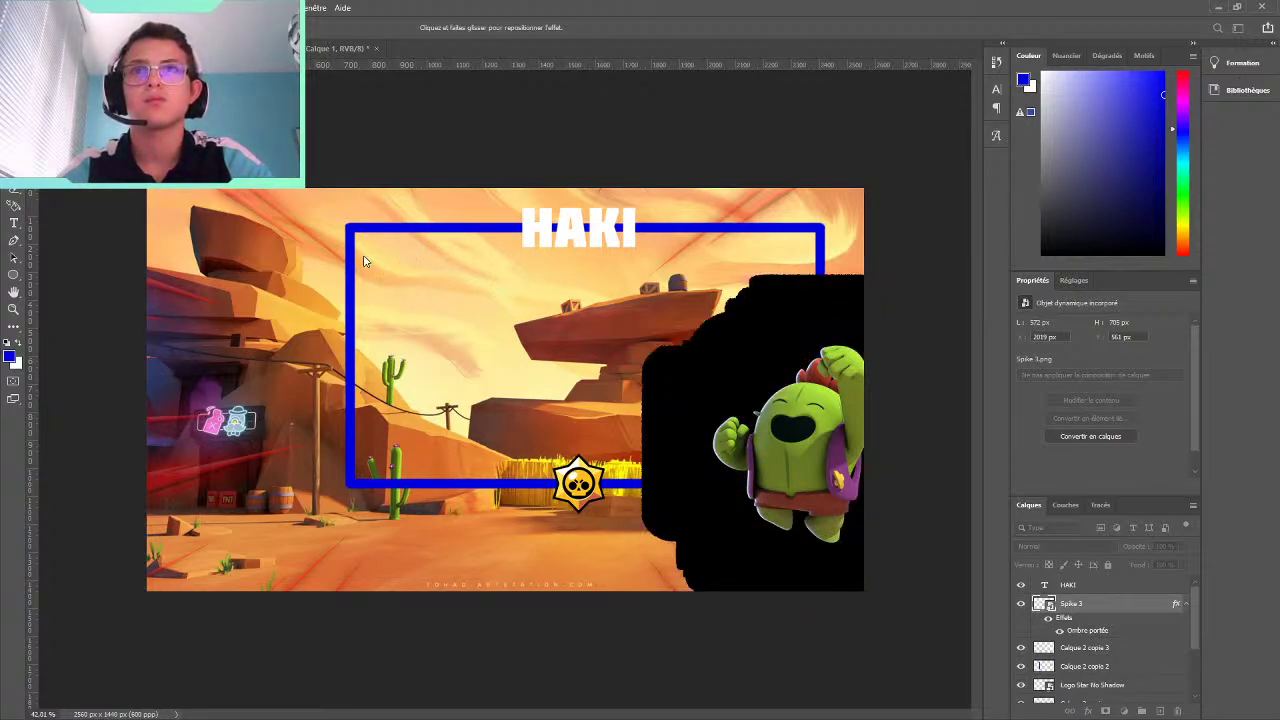
drag(634, 263, 566, 240)
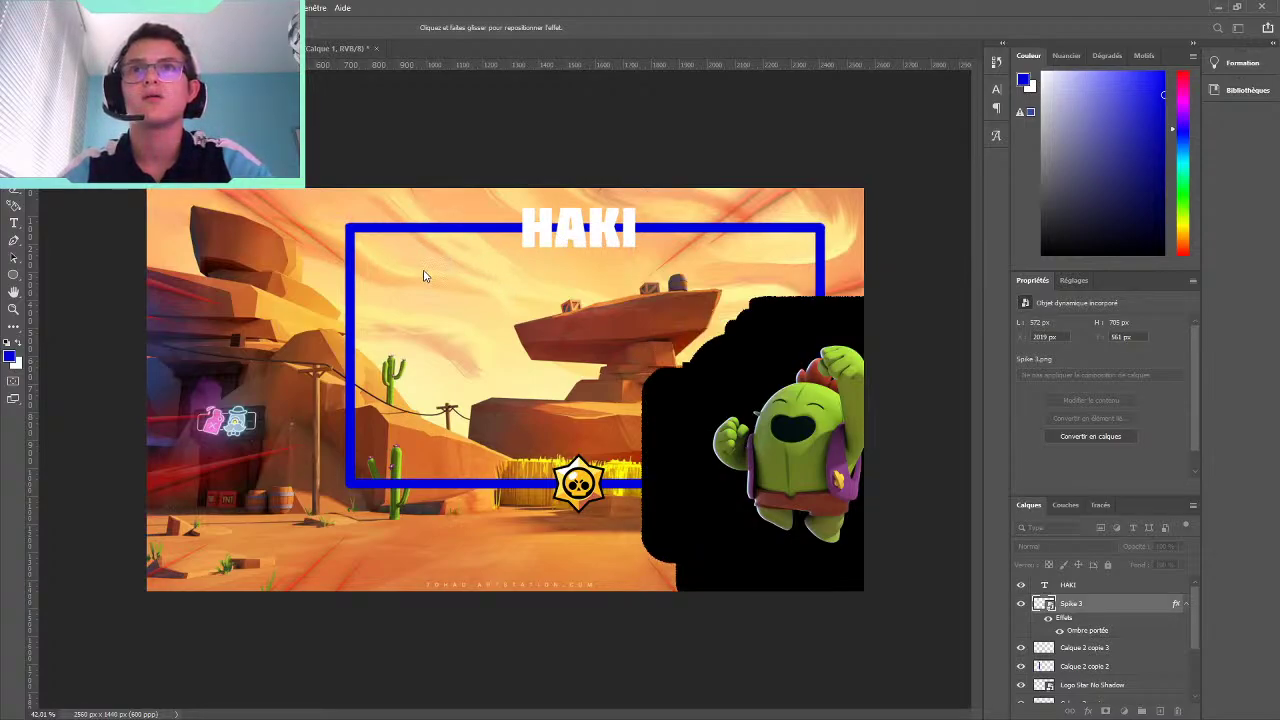
drag(434, 285, 320, 287)
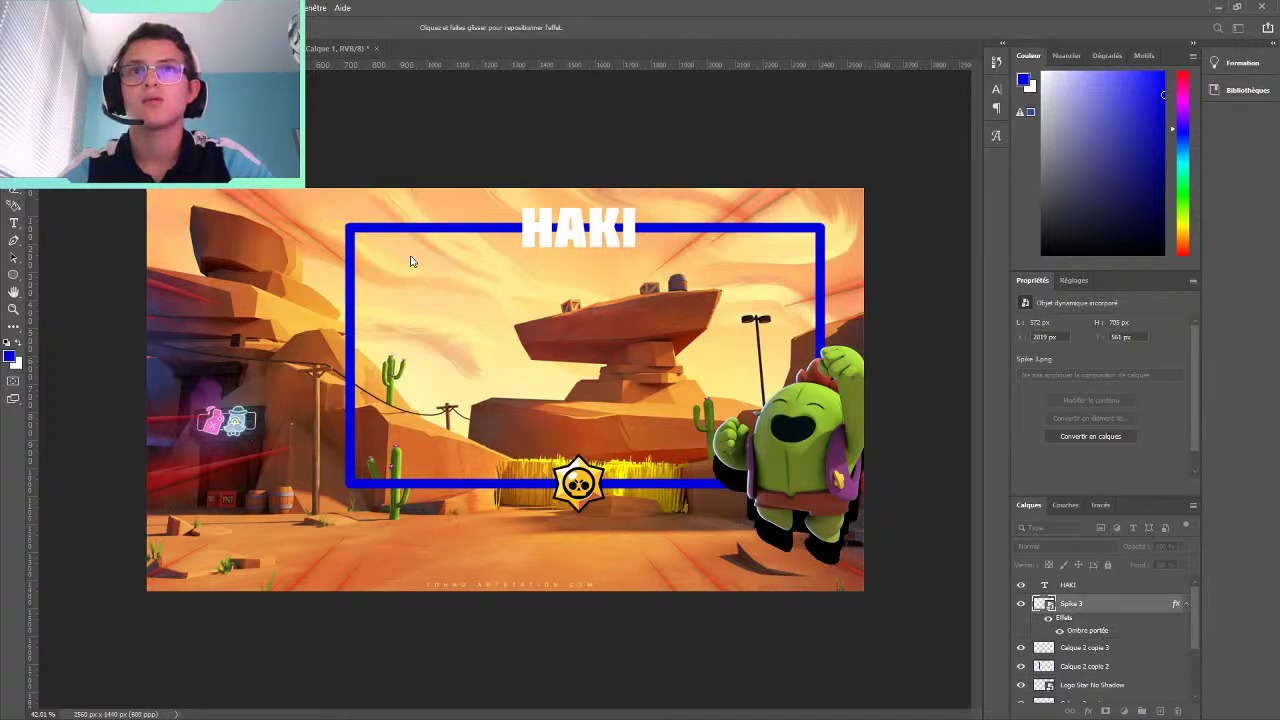
drag(414, 262, 381, 264)
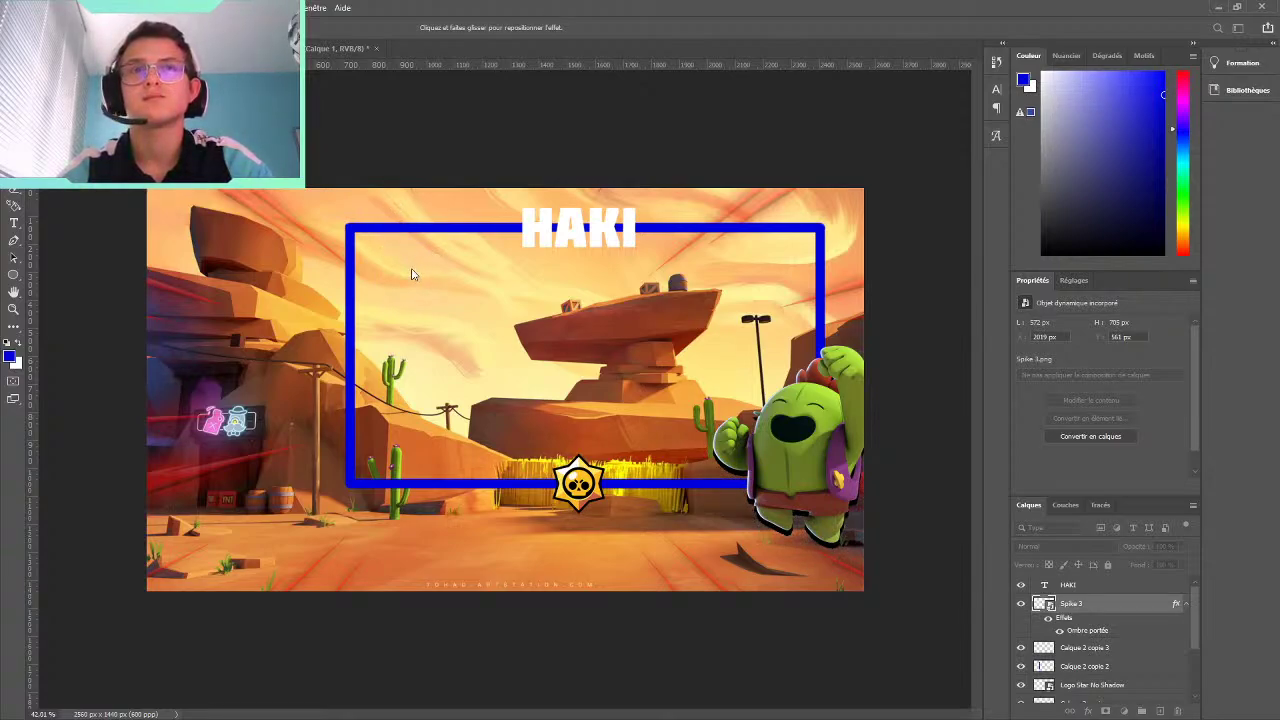
drag(410, 274, 400, 256)
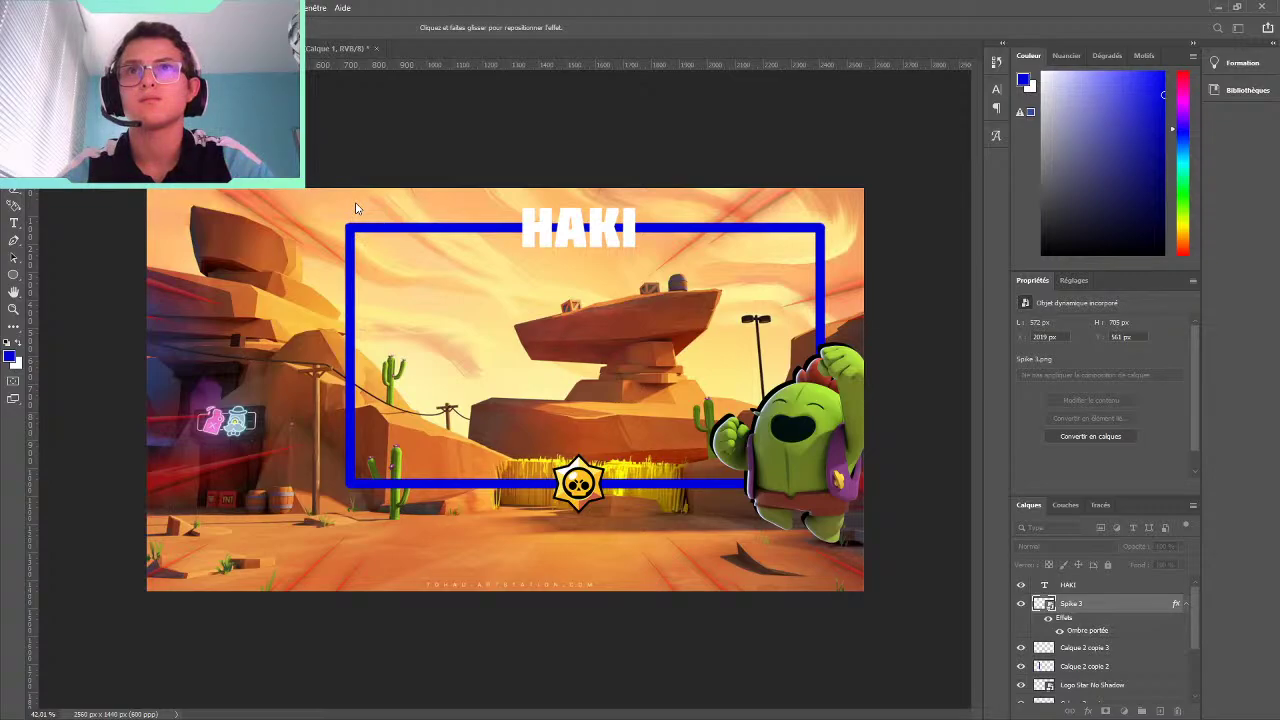
key(ctrl+z)
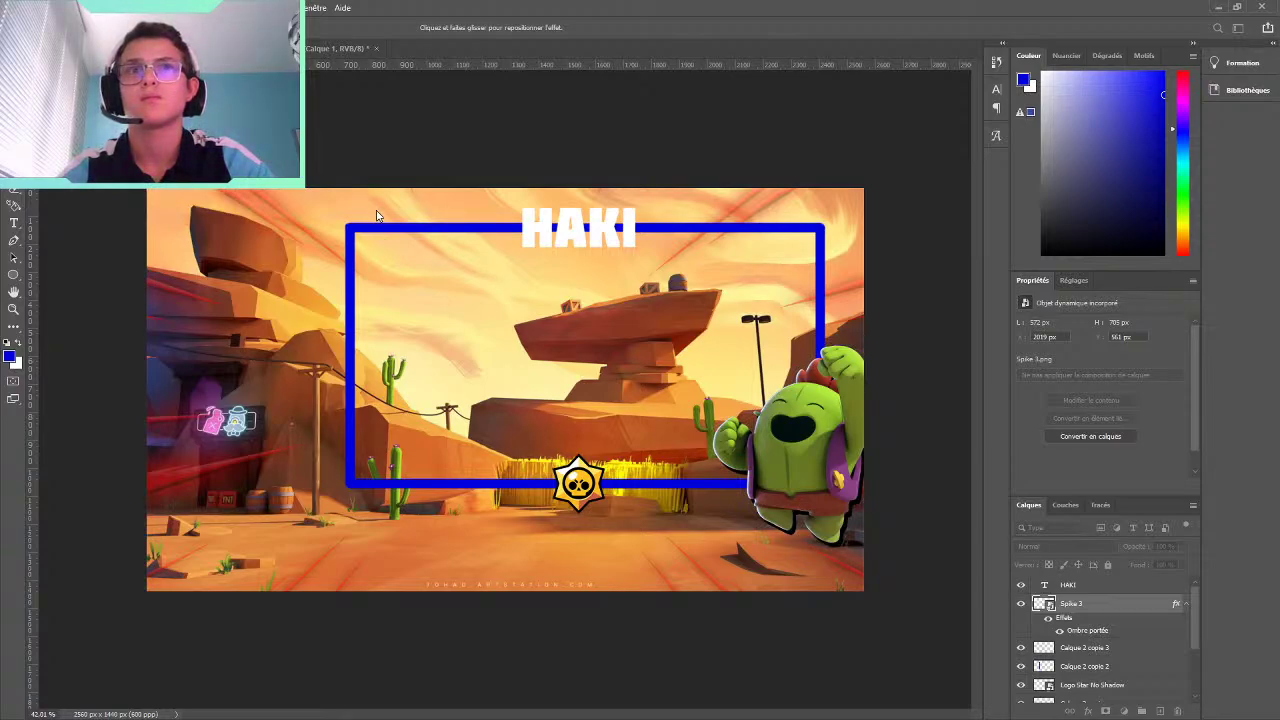
key(ctrl+z)
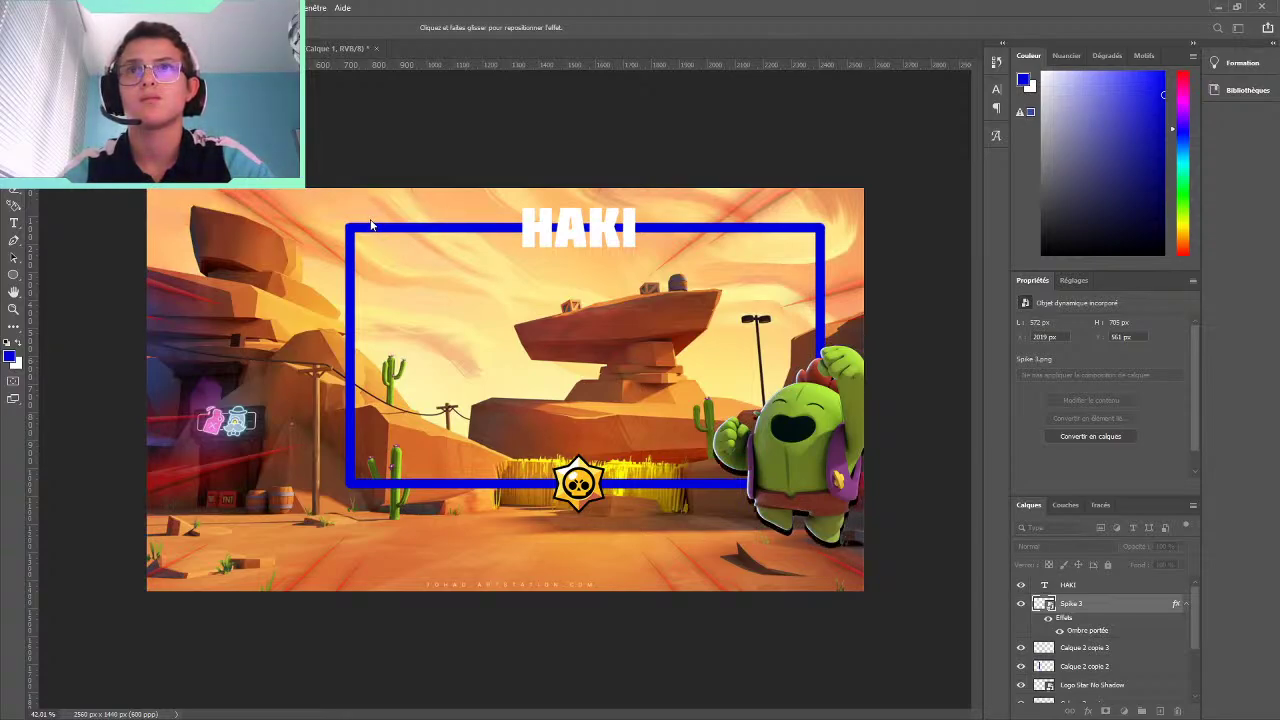
key(ctrl+z)
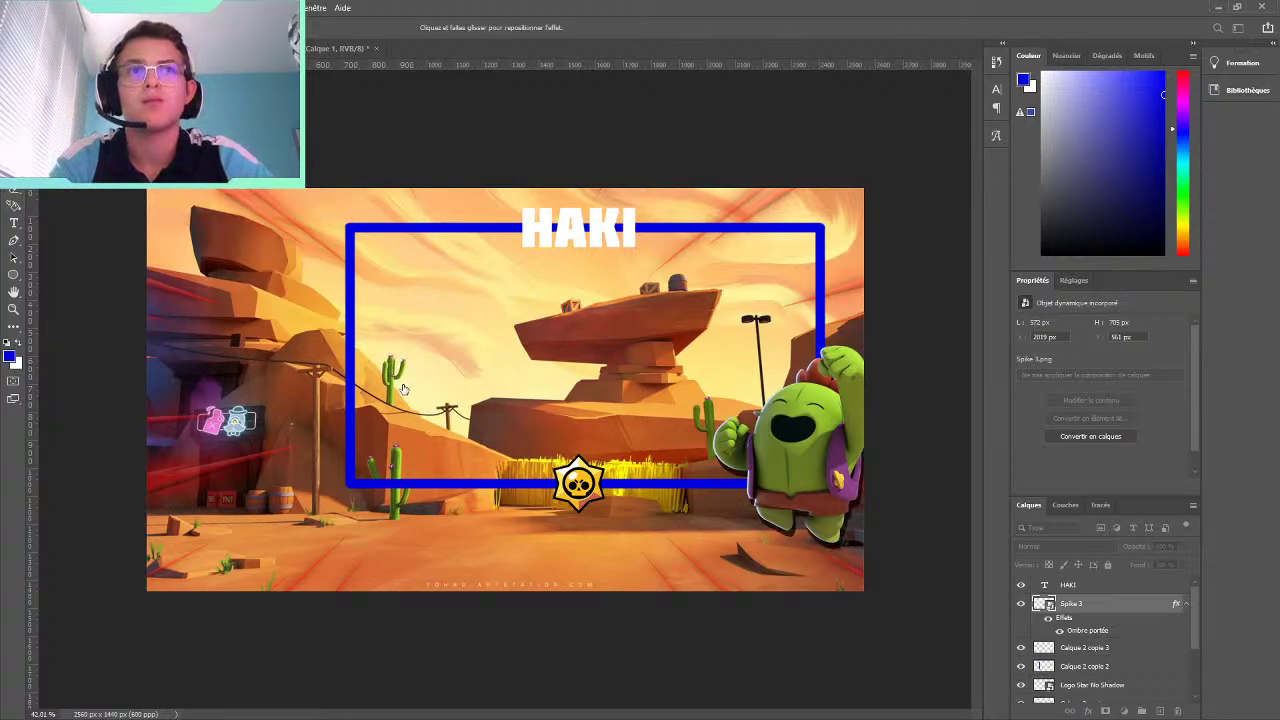
Settle the shadow just behind Spike's lower right and move Spike down to Y 663 px
drag(395, 380, 403, 381)
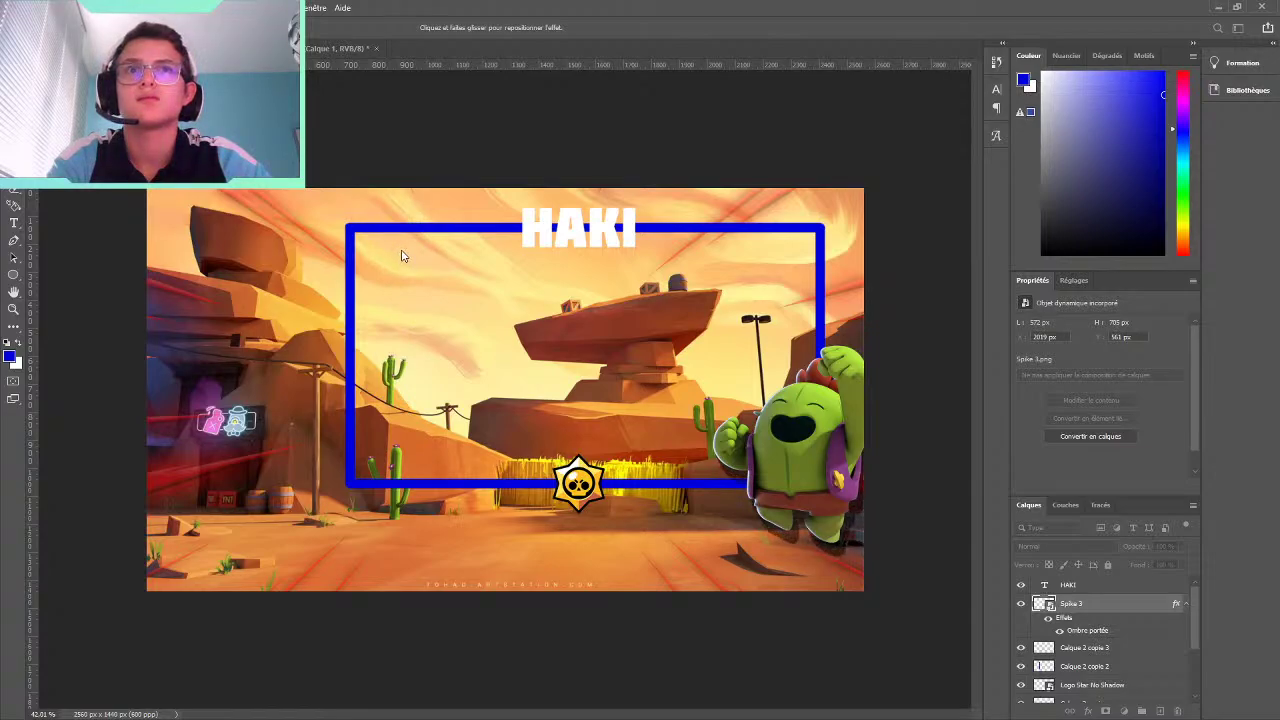
drag(401, 256, 423, 250)
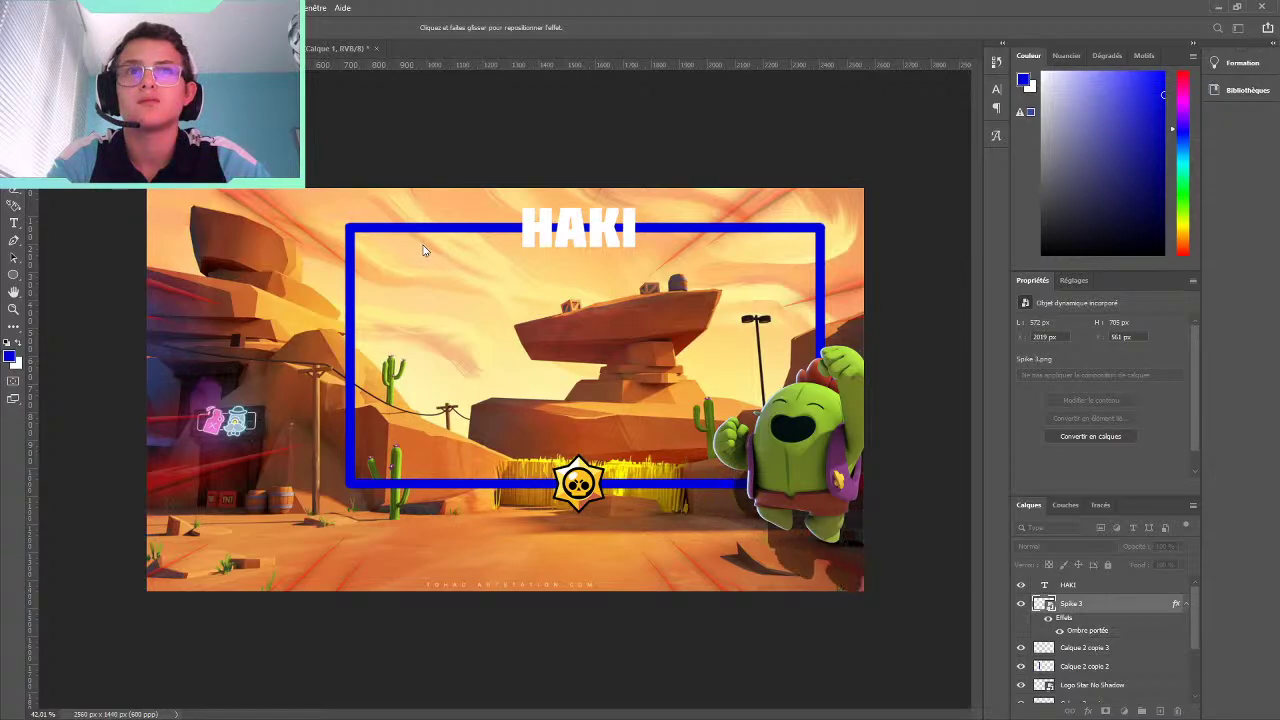
drag(423, 250, 416, 248)
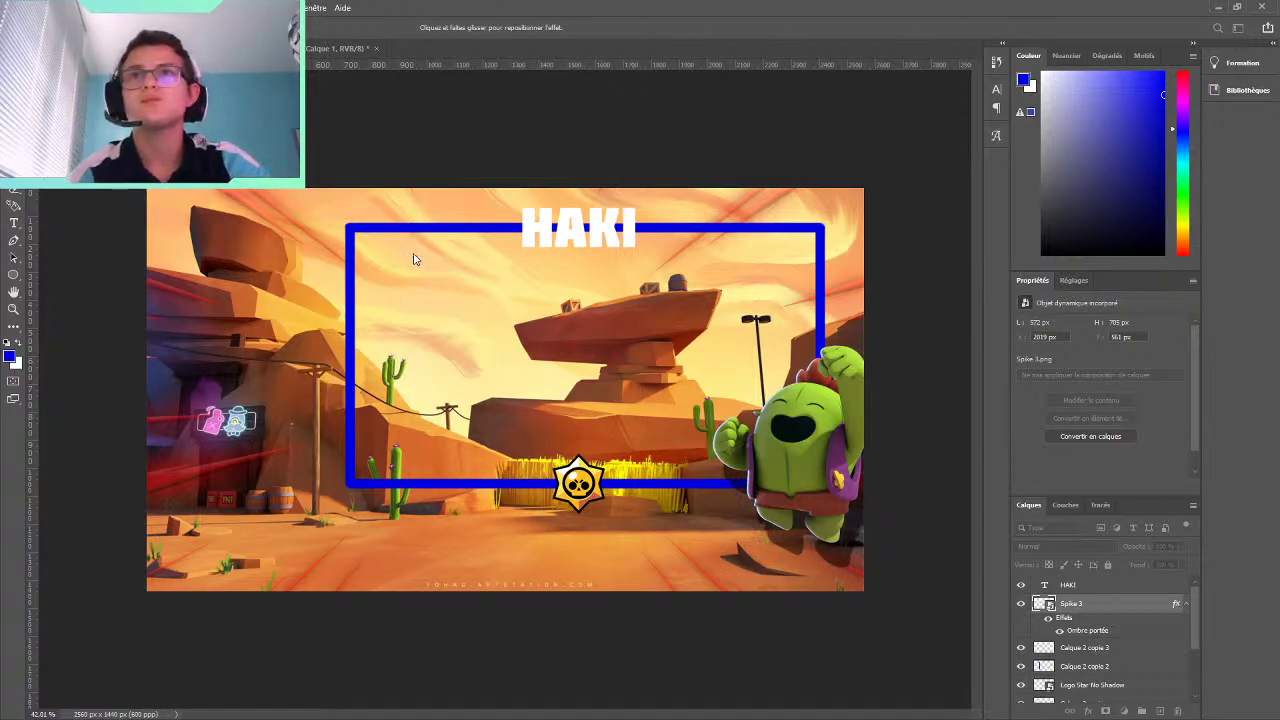
drag(416, 259, 406, 260)
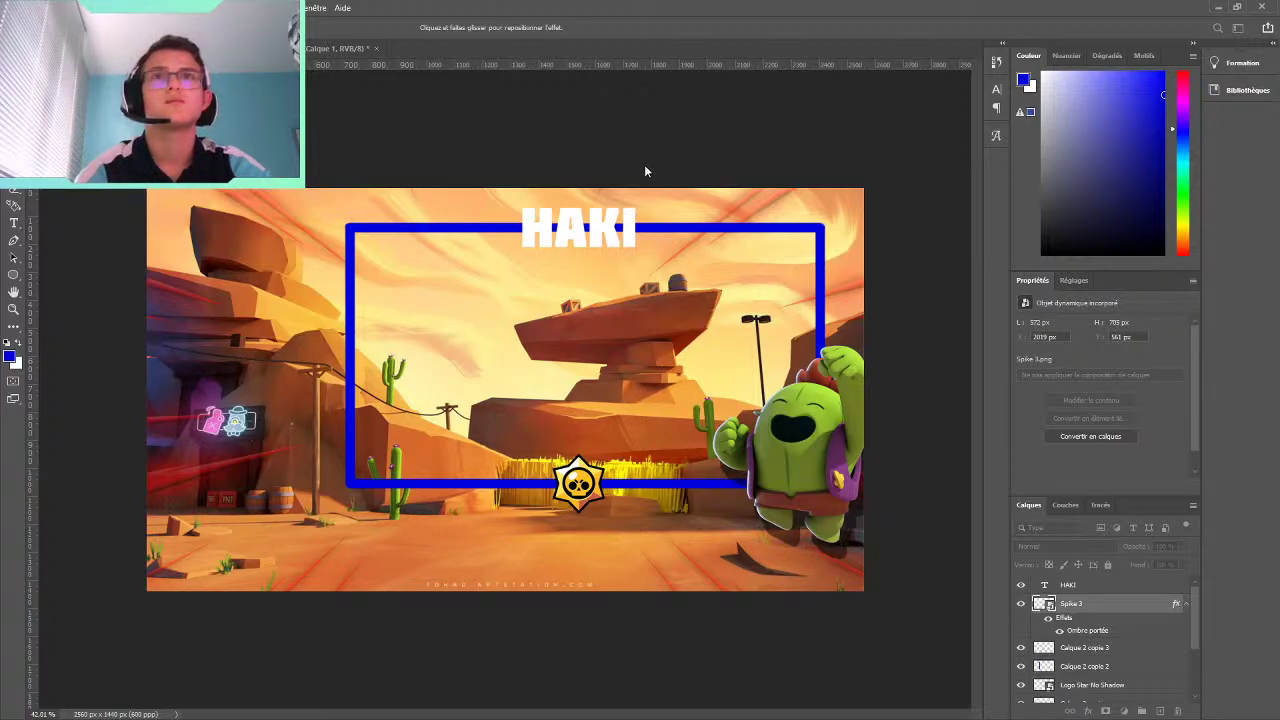
key(Return)
drag(808, 451, 806, 477)
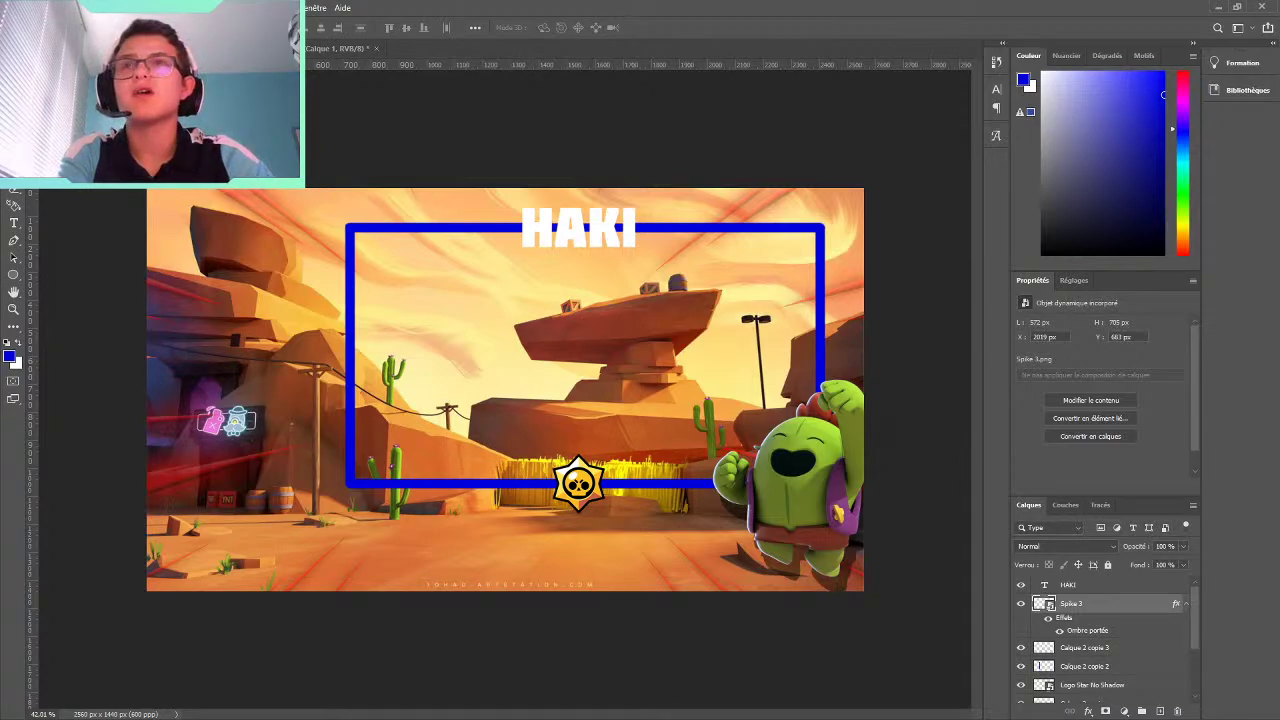
Select the four Calque 2 frame layers and move them above the HAKI title in the layer stack
scroll(1053, 610, down, 2)
scroll(1060, 612, down, 2)
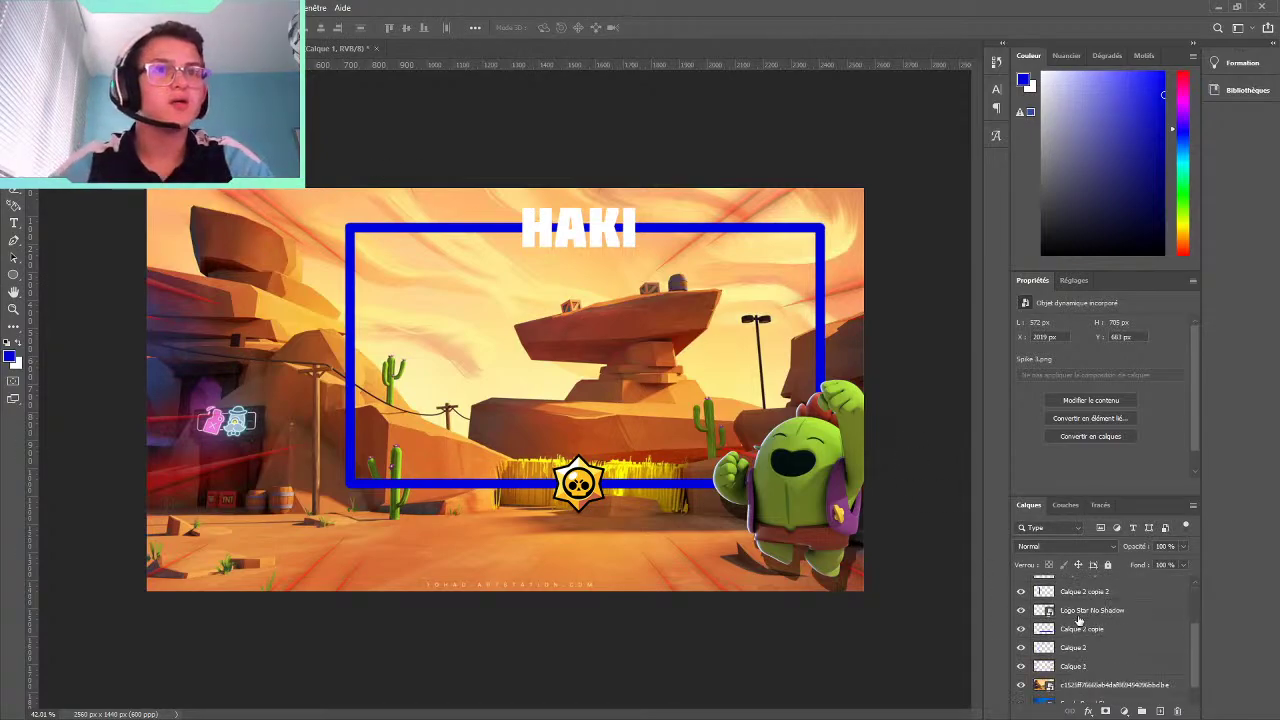
click(465, 488)
shift+click(355, 392)
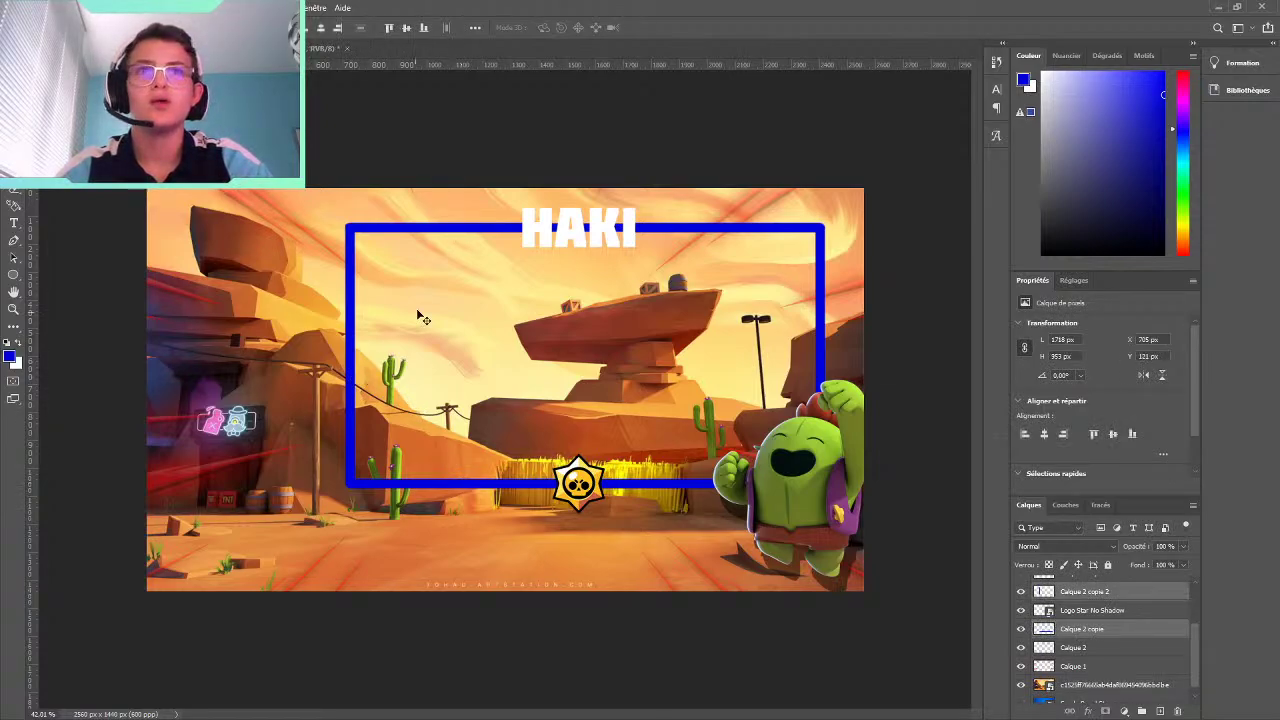
shift+click(455, 238)
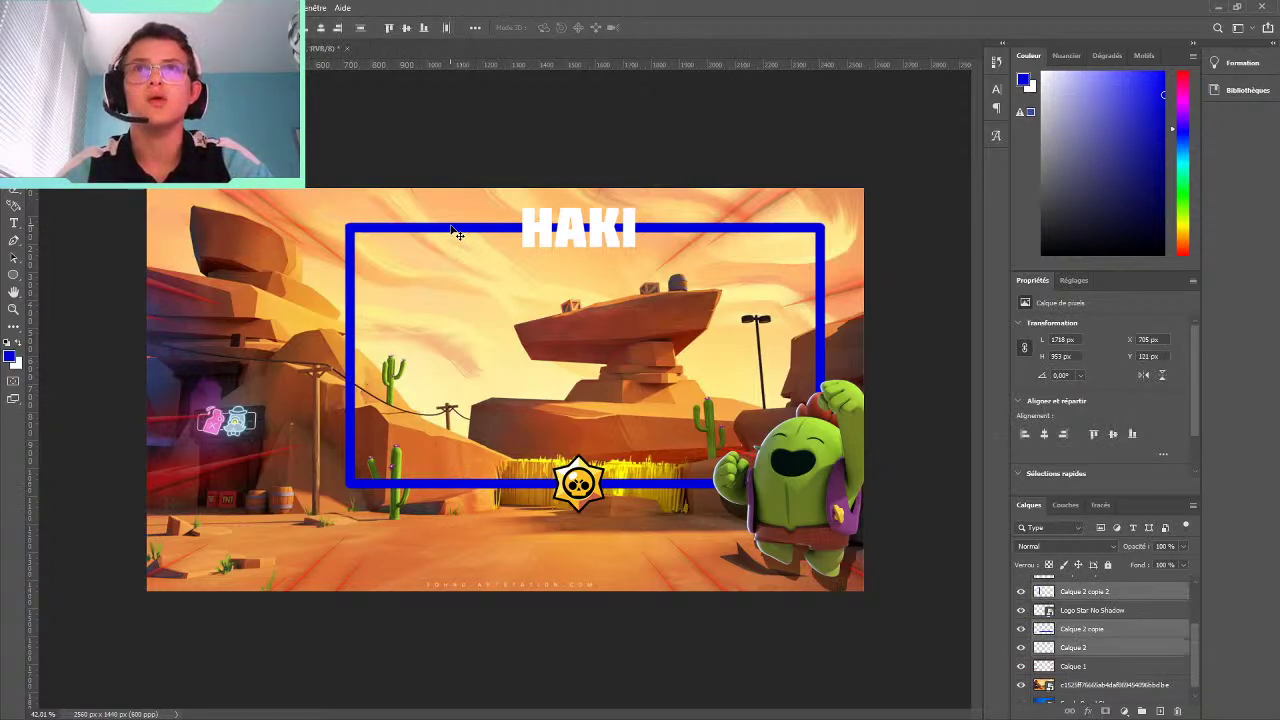
shift+click(825, 333)
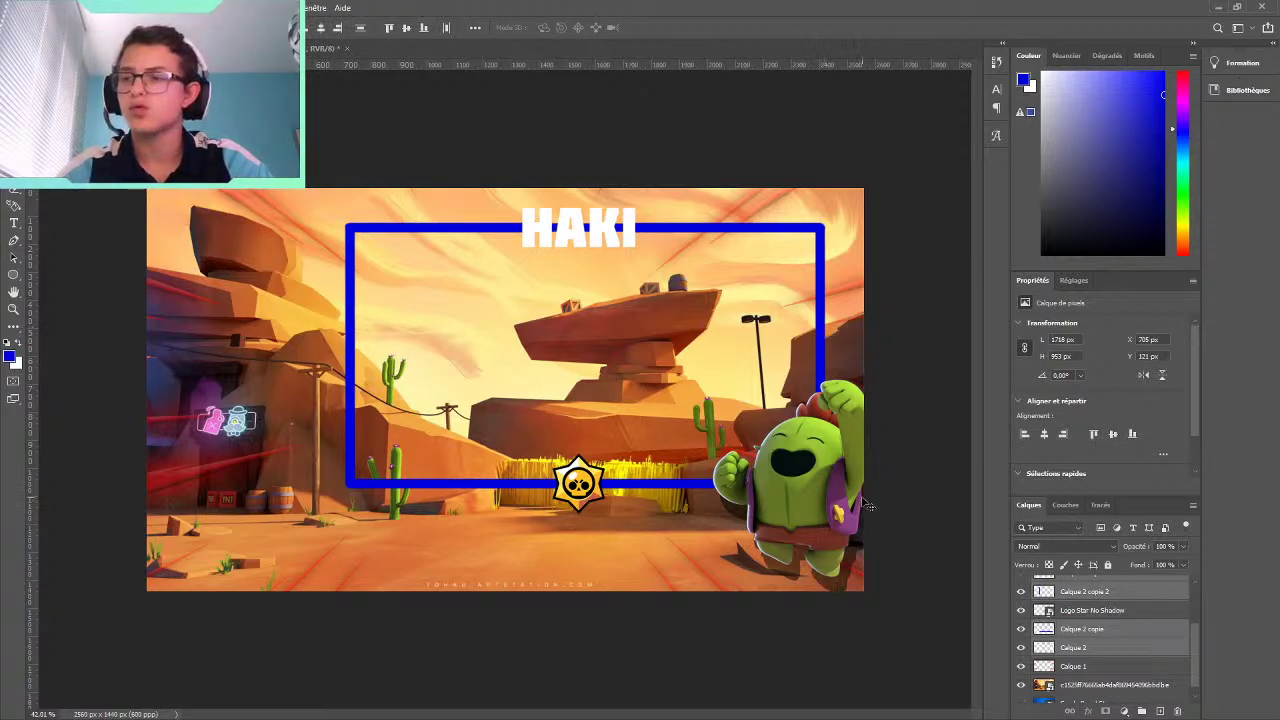
scroll(1096, 598, up, 2)
scroll(1094, 602, up, 2)
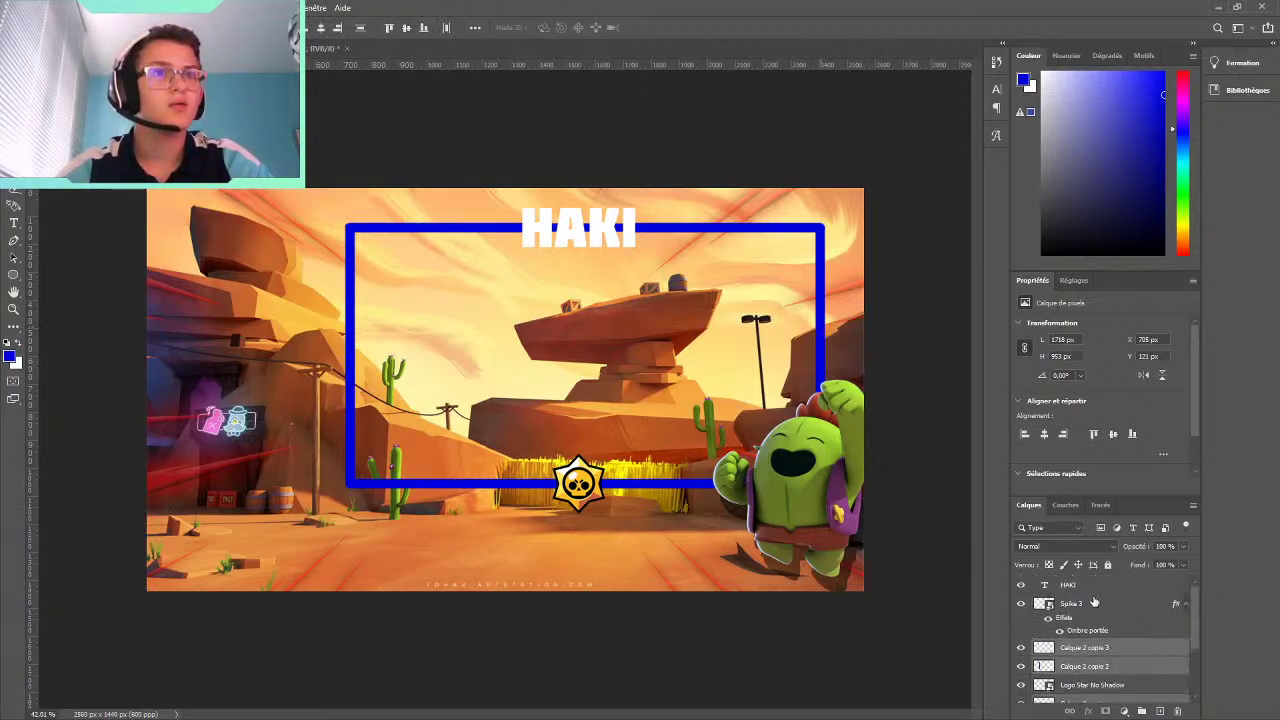
drag(1075, 592, 1075, 580)
drag(387, 322, 307, 358)
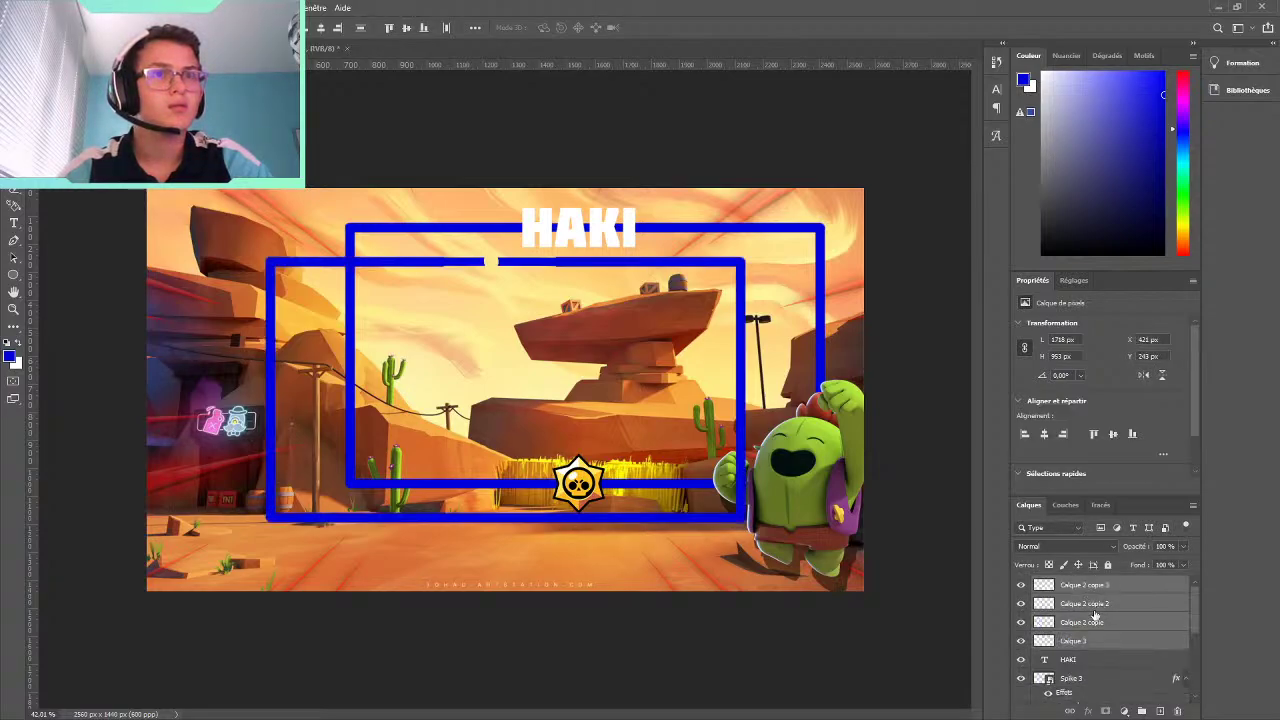
Scale a copy of the blue frame down into a small rectangle in the banner's top-left corner
drag(366, 271, 335, 267)
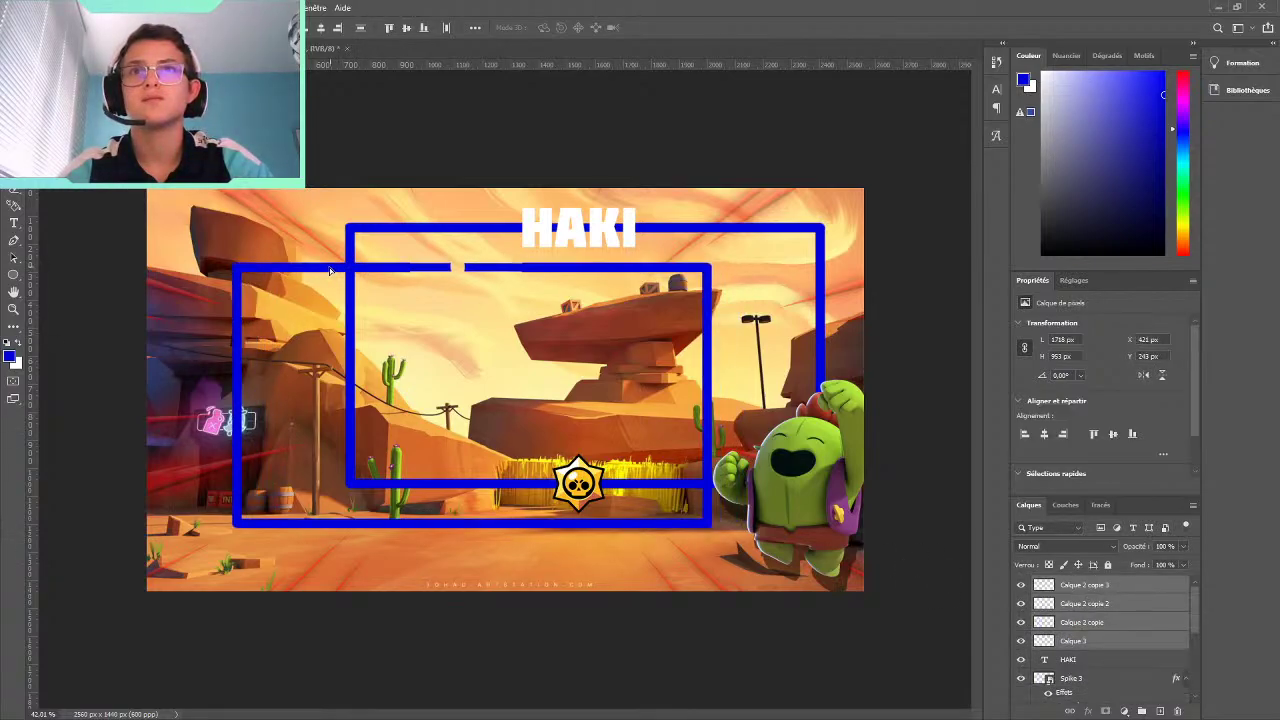
key(ctrl+t)
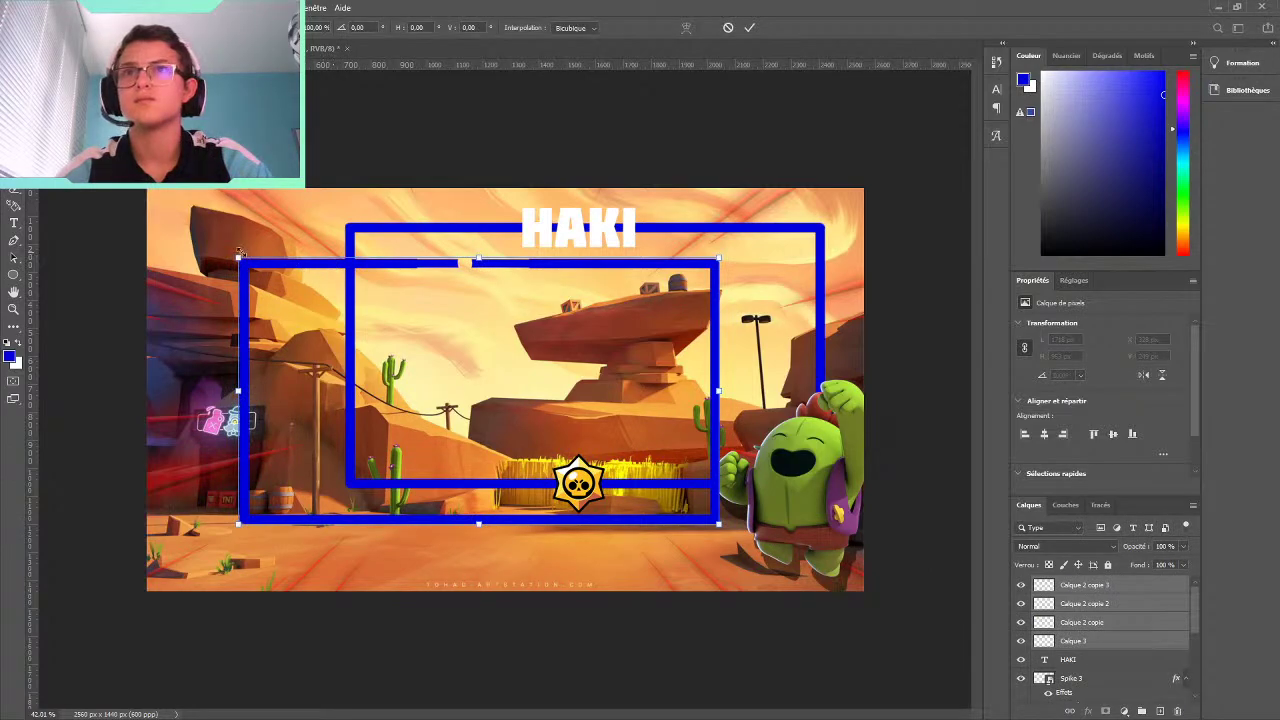
mouse_move(240, 252)
mouse_down()
mouse_move(410, 354)
mouse_move(202, 262)
mouse_move(178, 213)
mouse_up()
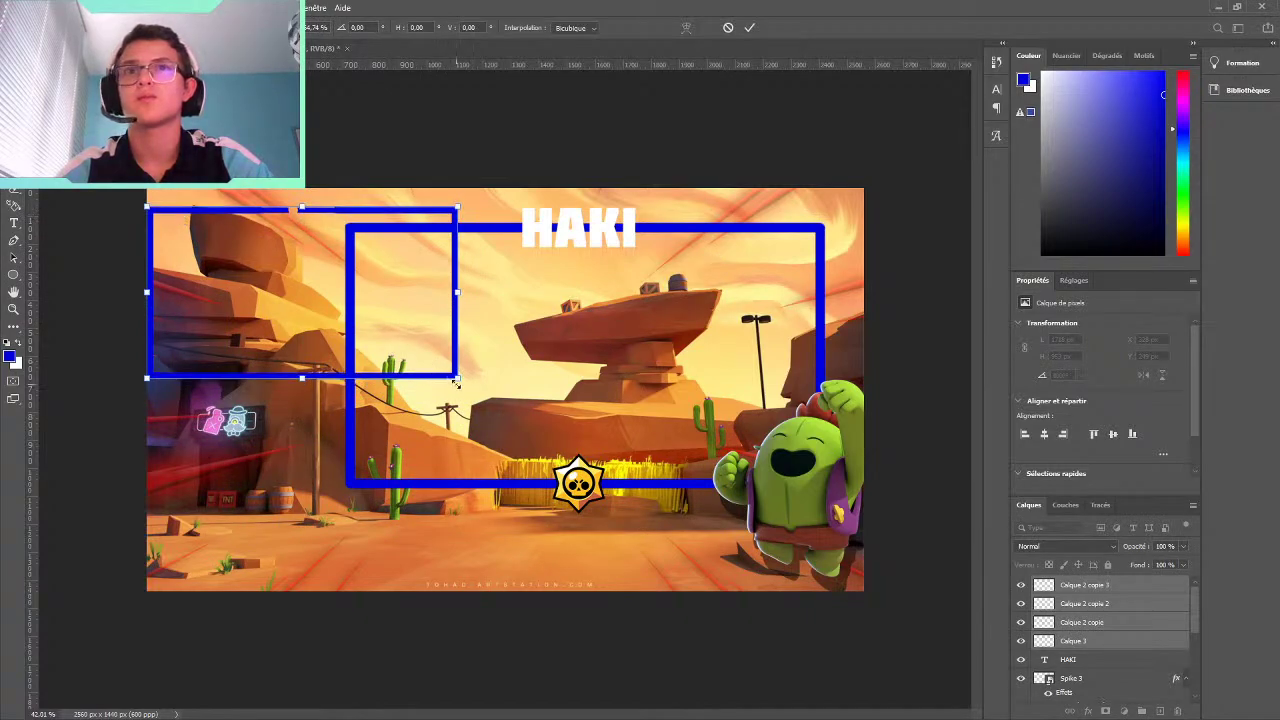
drag(456, 379, 334, 305)
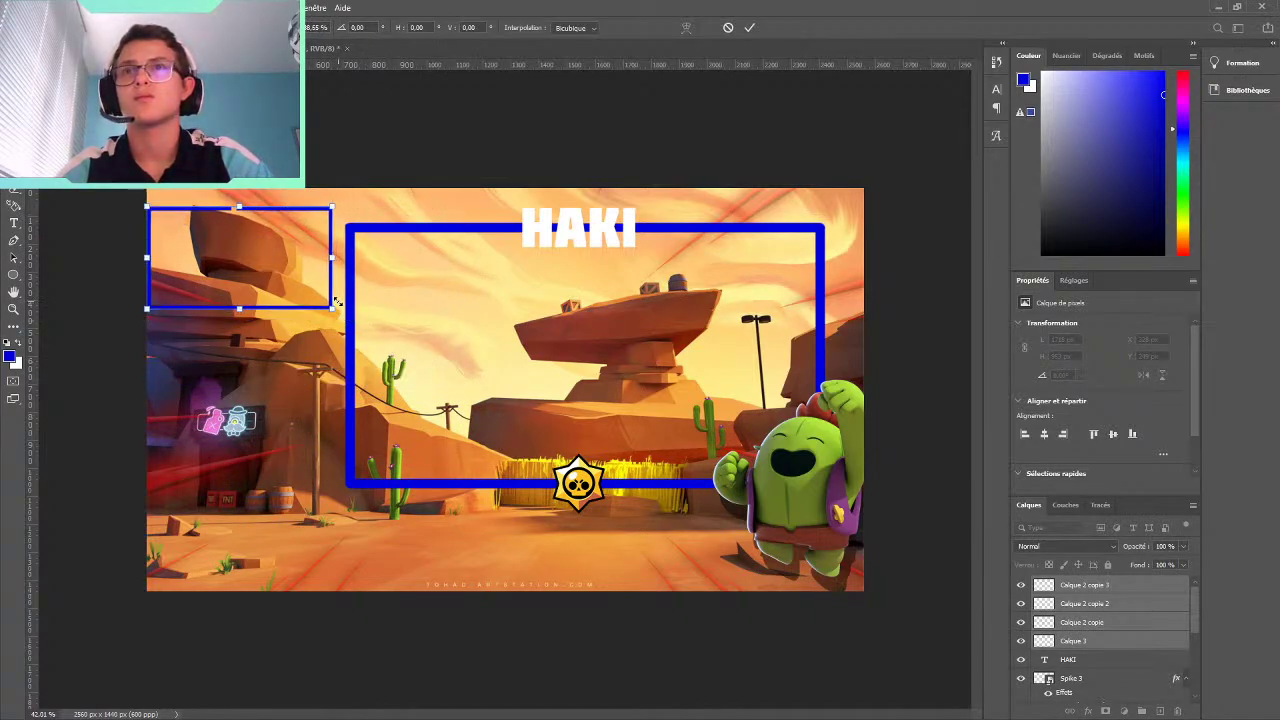
drag(337, 300, 338, 304)
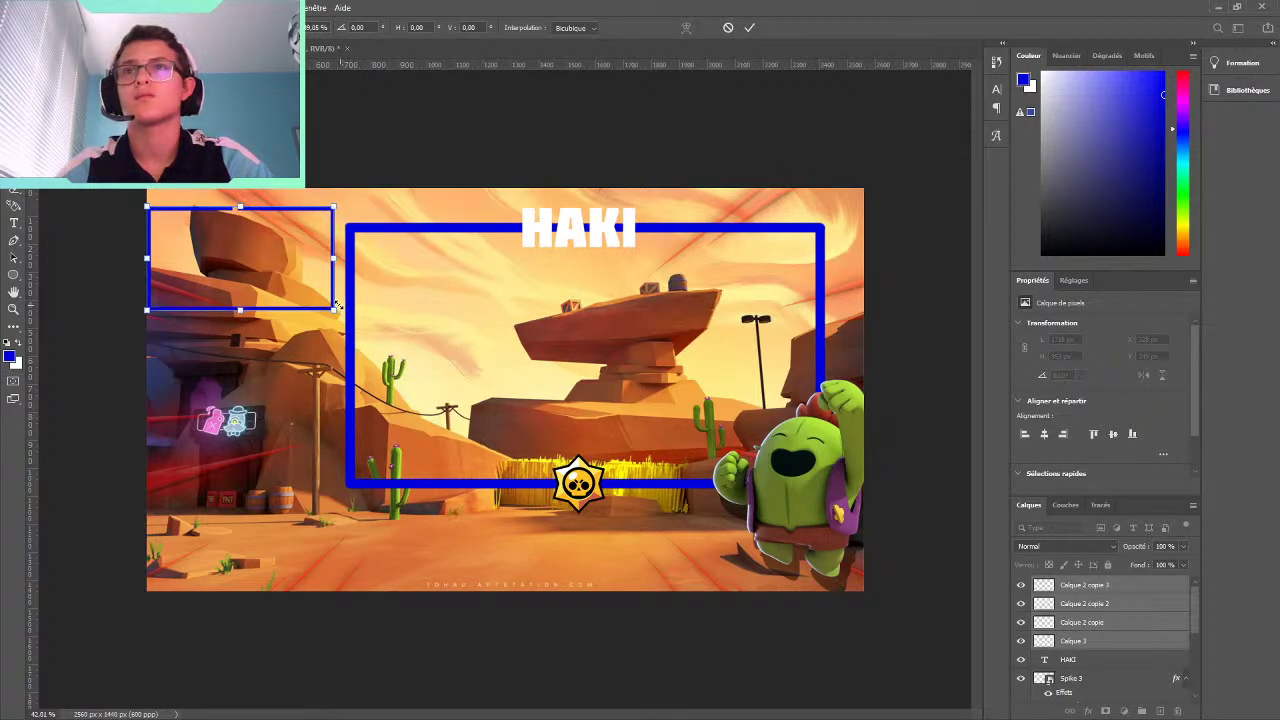
Commit the small frame's size and place a copy of the star logo in the top-left frame
click(750, 27)
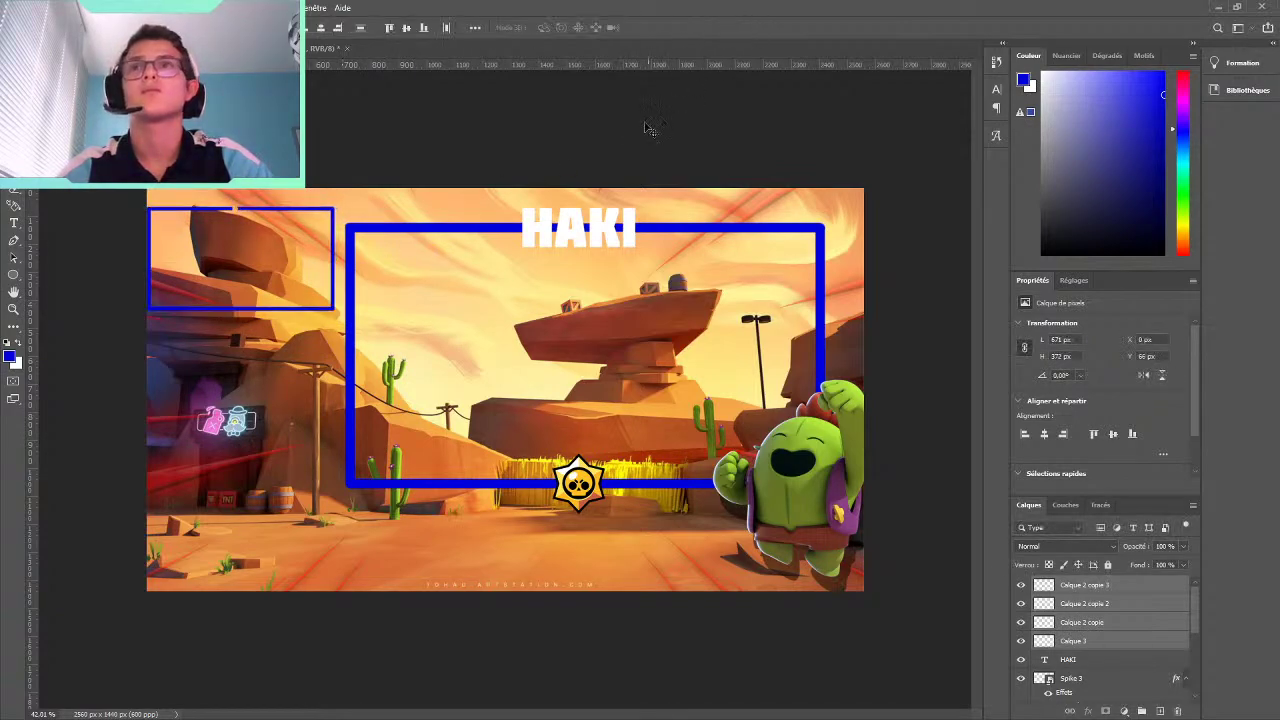
scroll(240, 205, up, 1)
scroll(240, 200, up, 1)
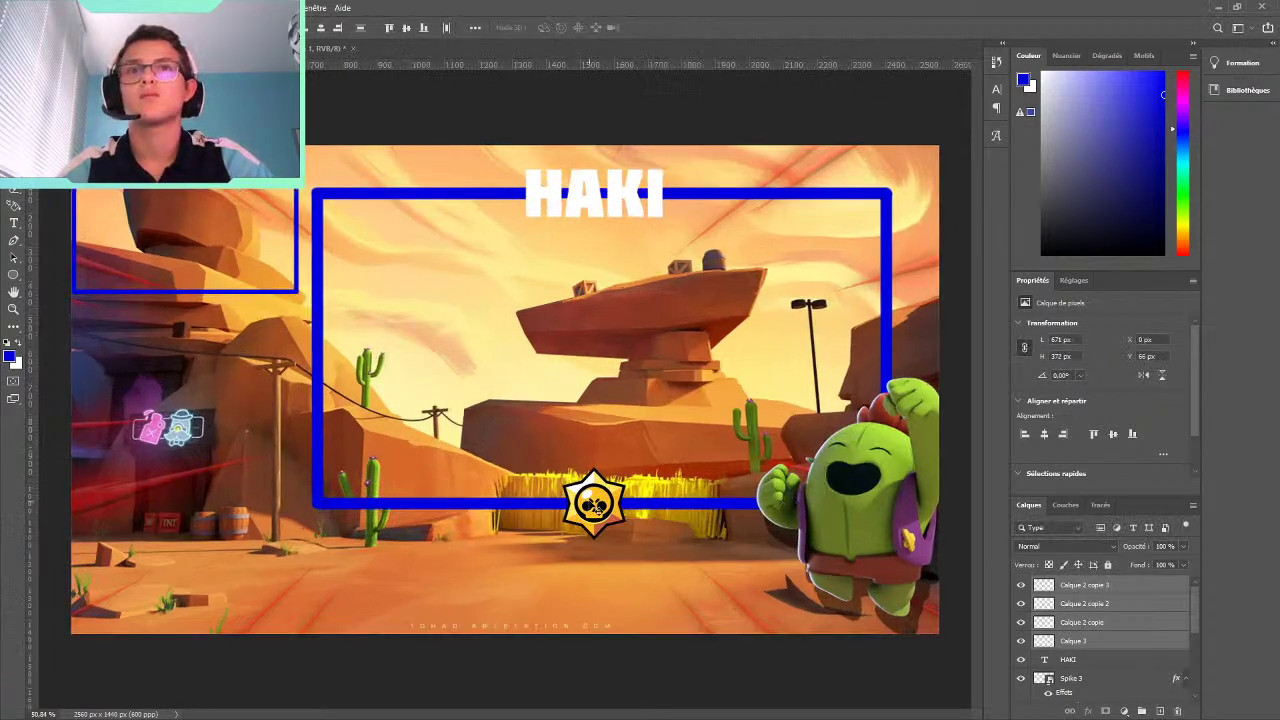
click(592, 506)
key(ctrl+v)
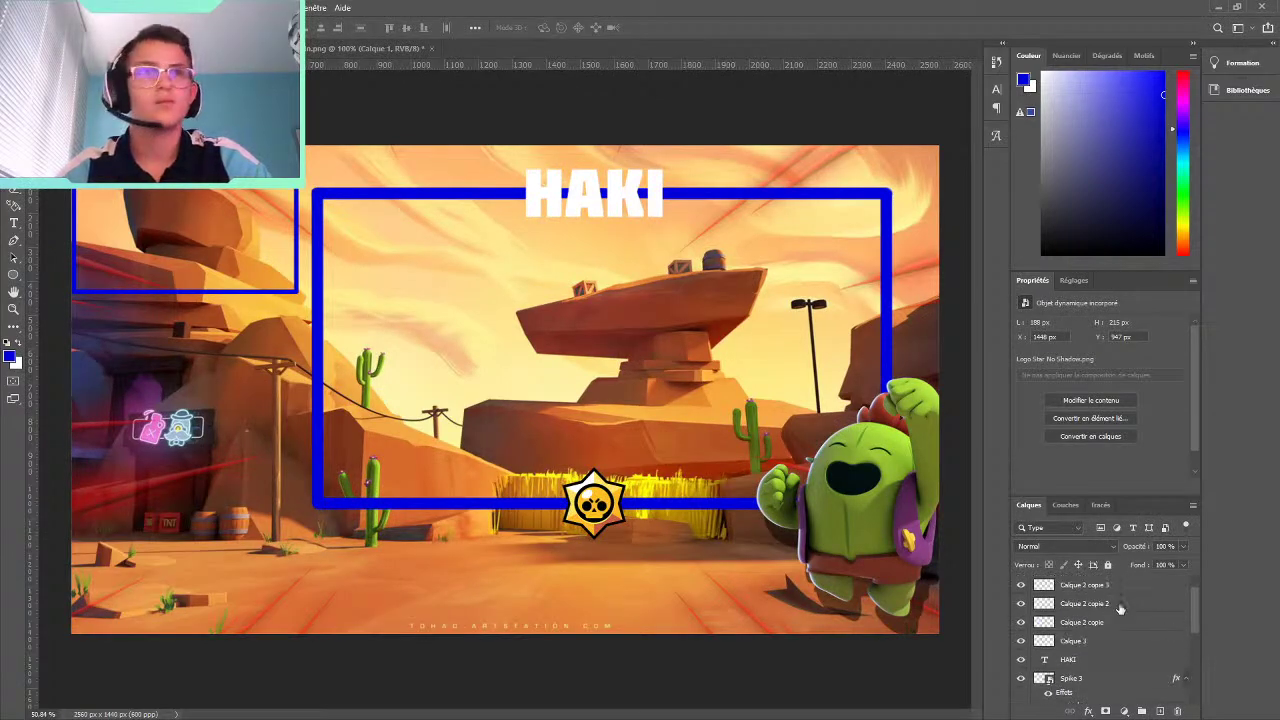
drag(505, 388, 180, 193)
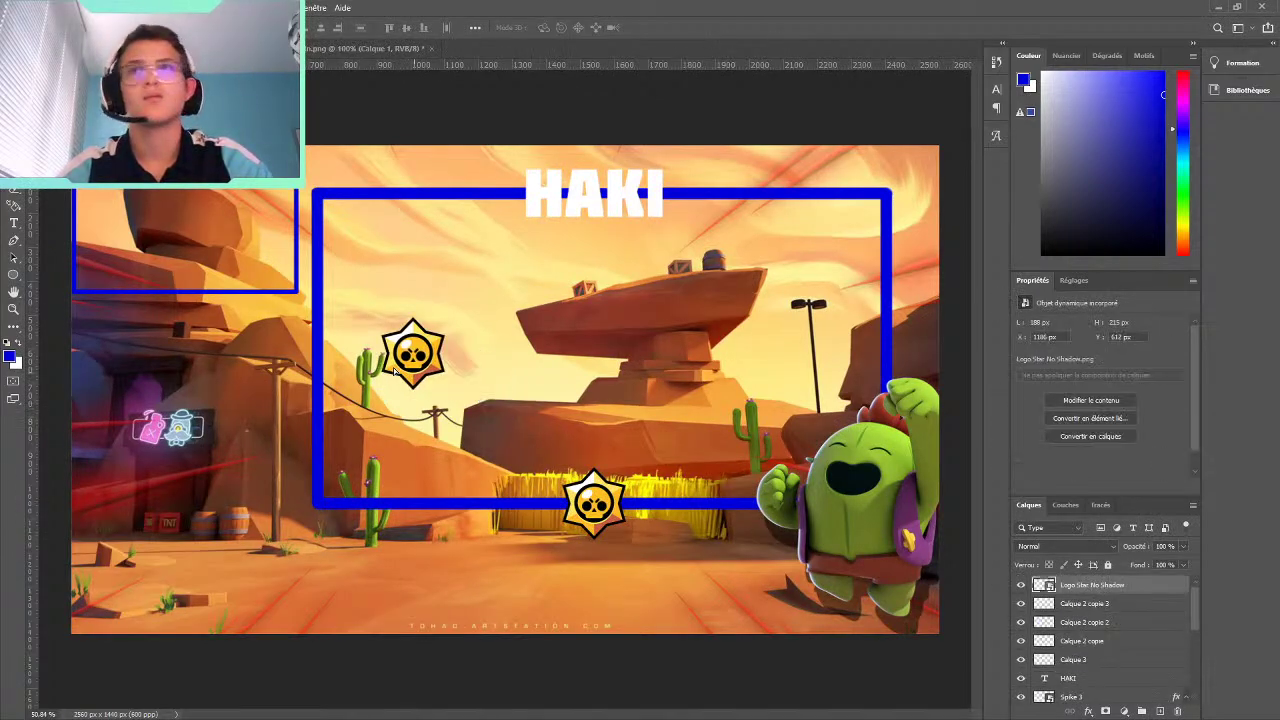
Shrink the star logo copy to fit the small top-left frame
key(ctrl+t)
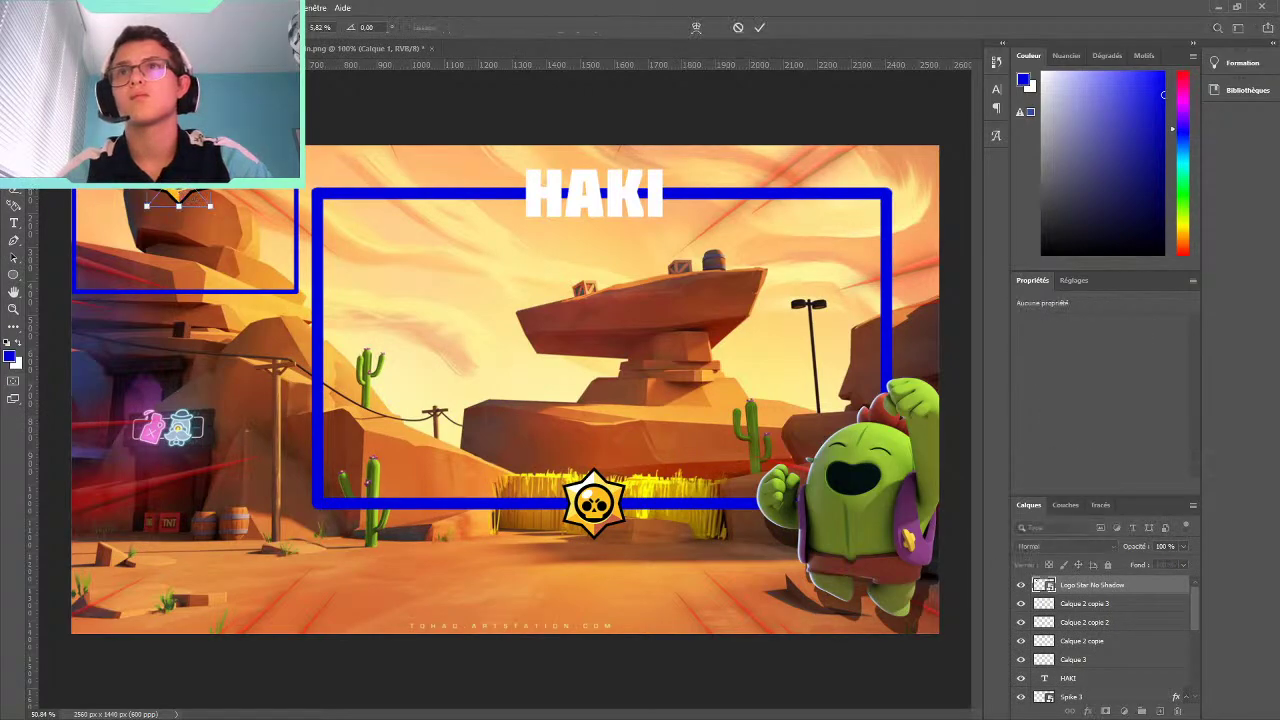
mouse_move(147, 206)
mouse_down()
mouse_move(173, 206)
mouse_move(179, 181)
mouse_up()
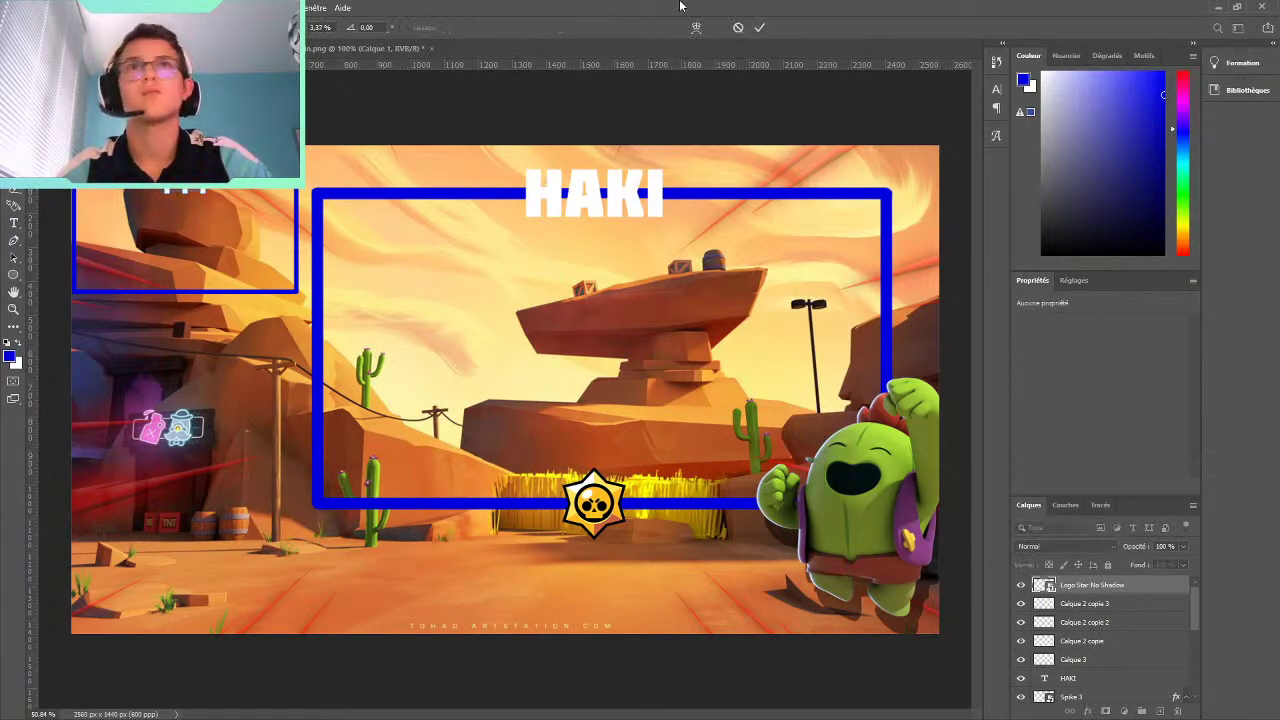
click(759, 27)
key(ctrl+minus)
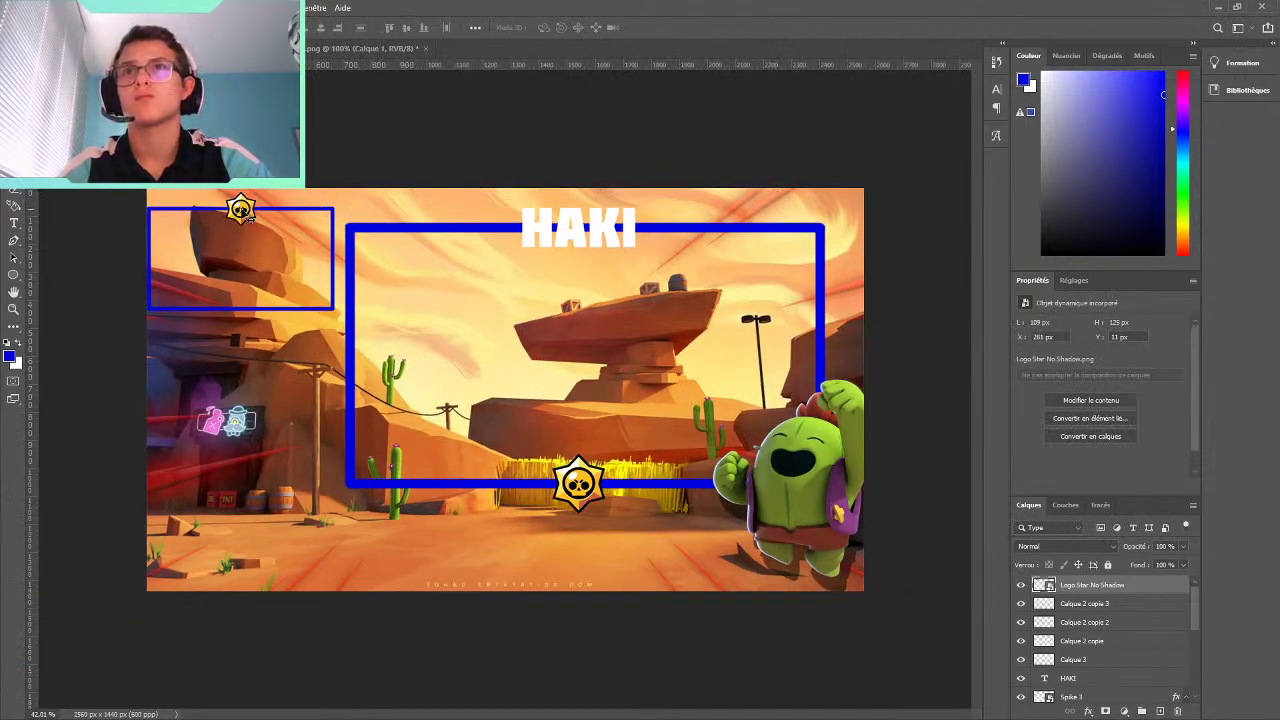
mouse_move(241, 211)
mouse_down()
mouse_move(214, 214)
mouse_move(241, 211)
mouse_up()
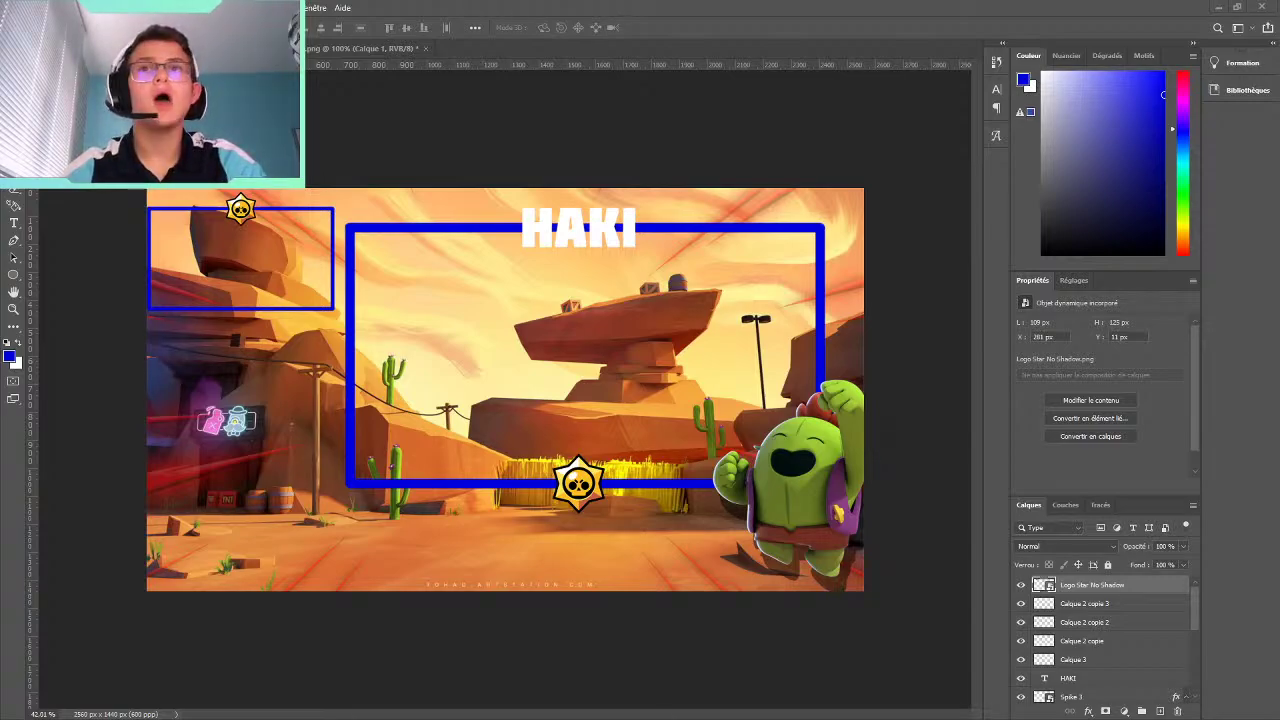
Move Spike slightly down and delete the star logo copy from the top-left frame
drag(810, 471, 810, 480)
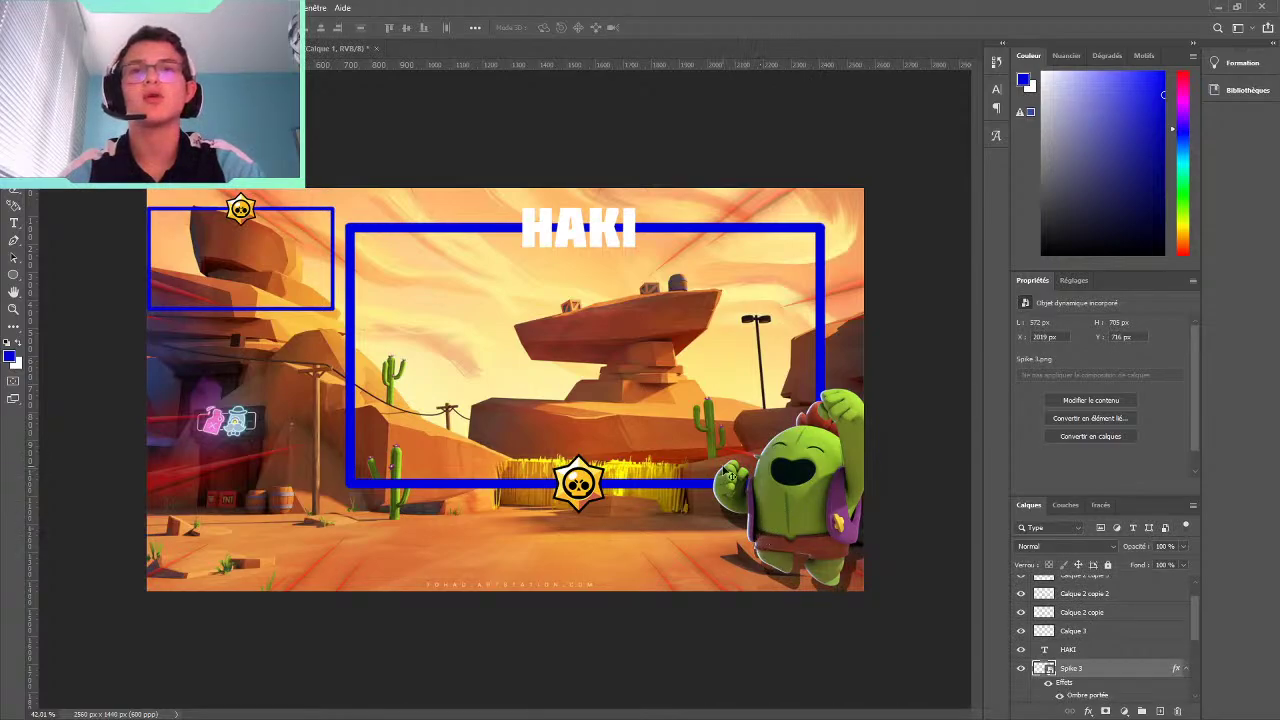
click(240, 218)
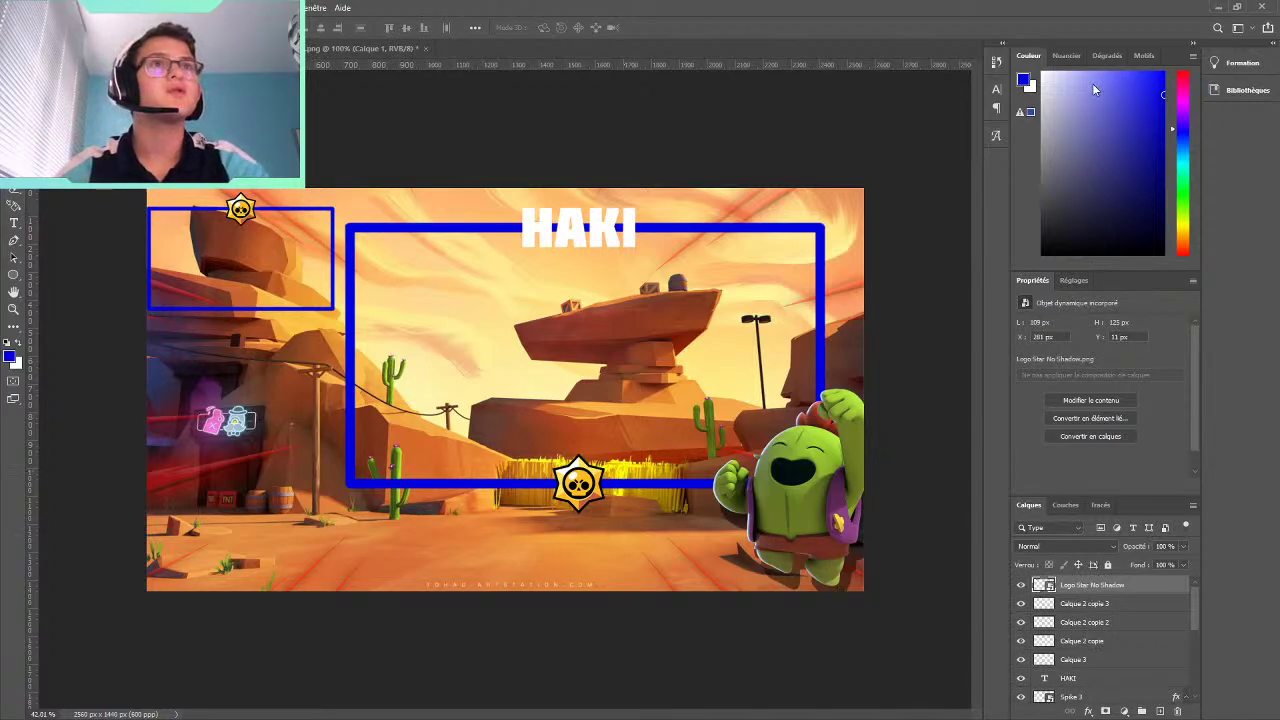
key(Delete)
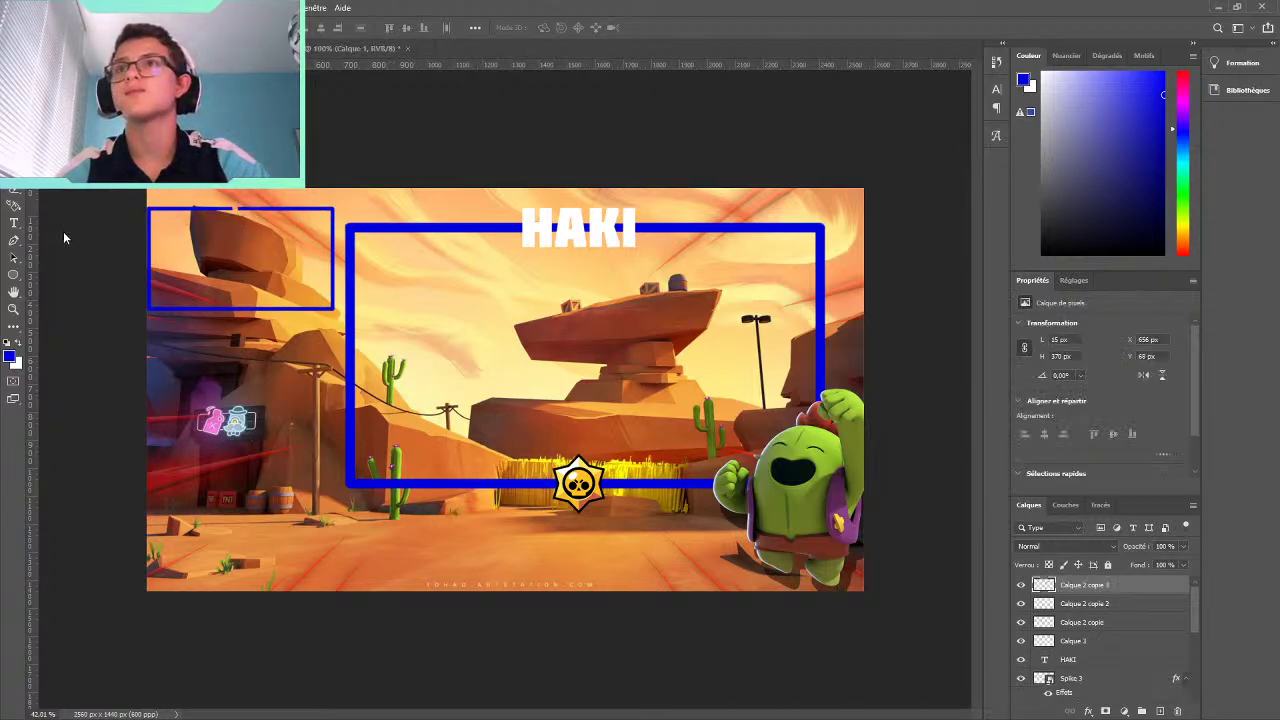
Bring the blue lightning HAKI logo in from the logos folder and scale it inside the large frame
key(alt+Tab)
key(alt+Up)
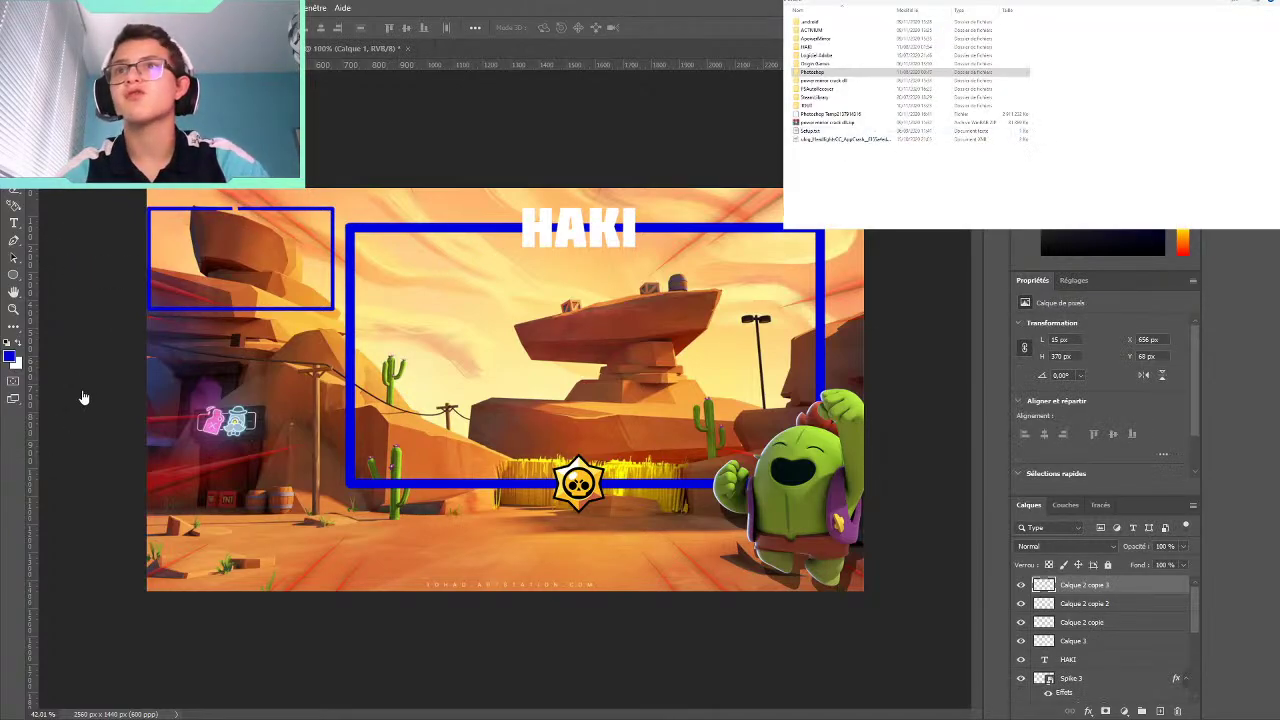
double_click(857, 52)
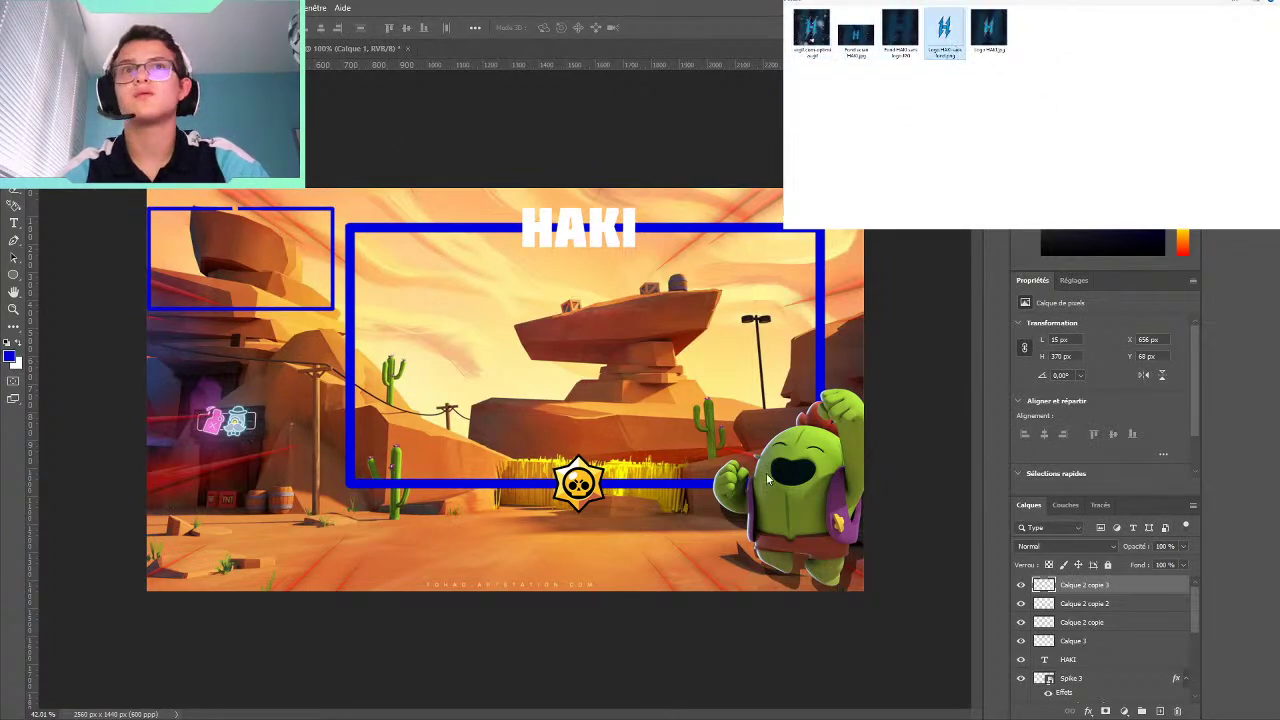
drag(768, 481, 802, 499)
mouse_move(506, 315)
mouse_down()
mouse_move(278, 248)
mouse_move(441, 363)
mouse_up()
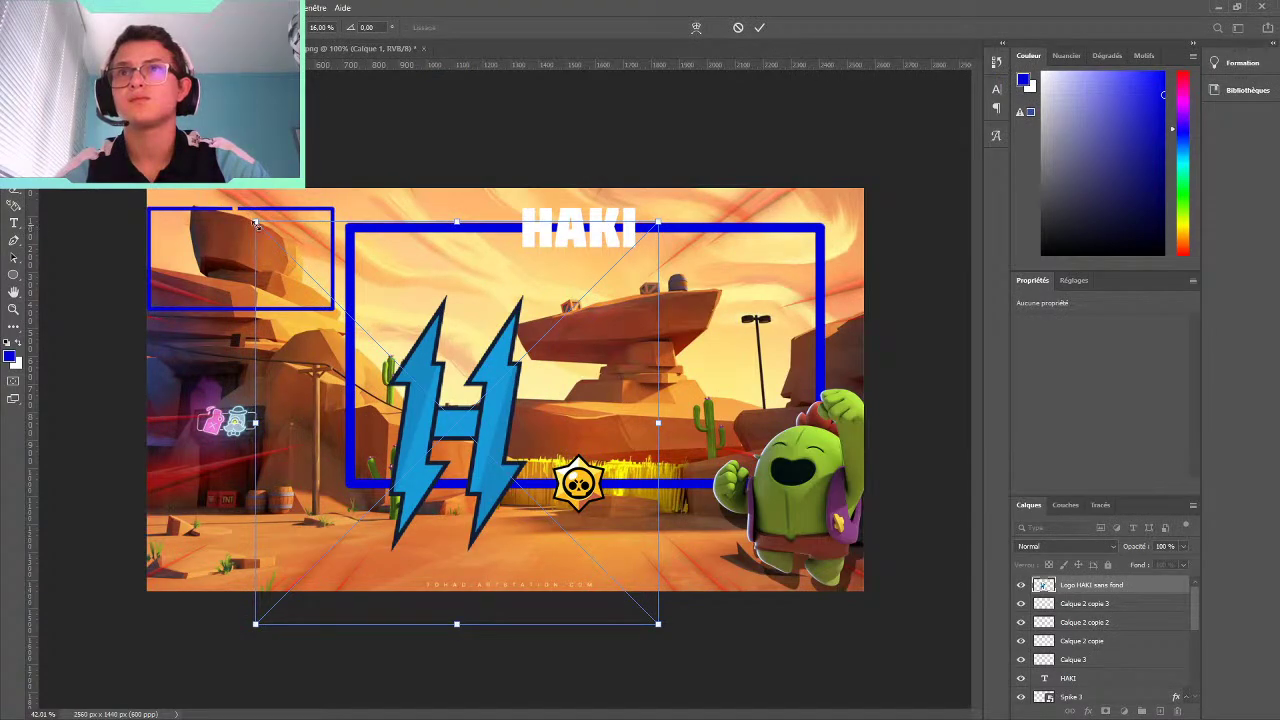
drag(256, 224, 456, 381)
drag(562, 517, 500, 428)
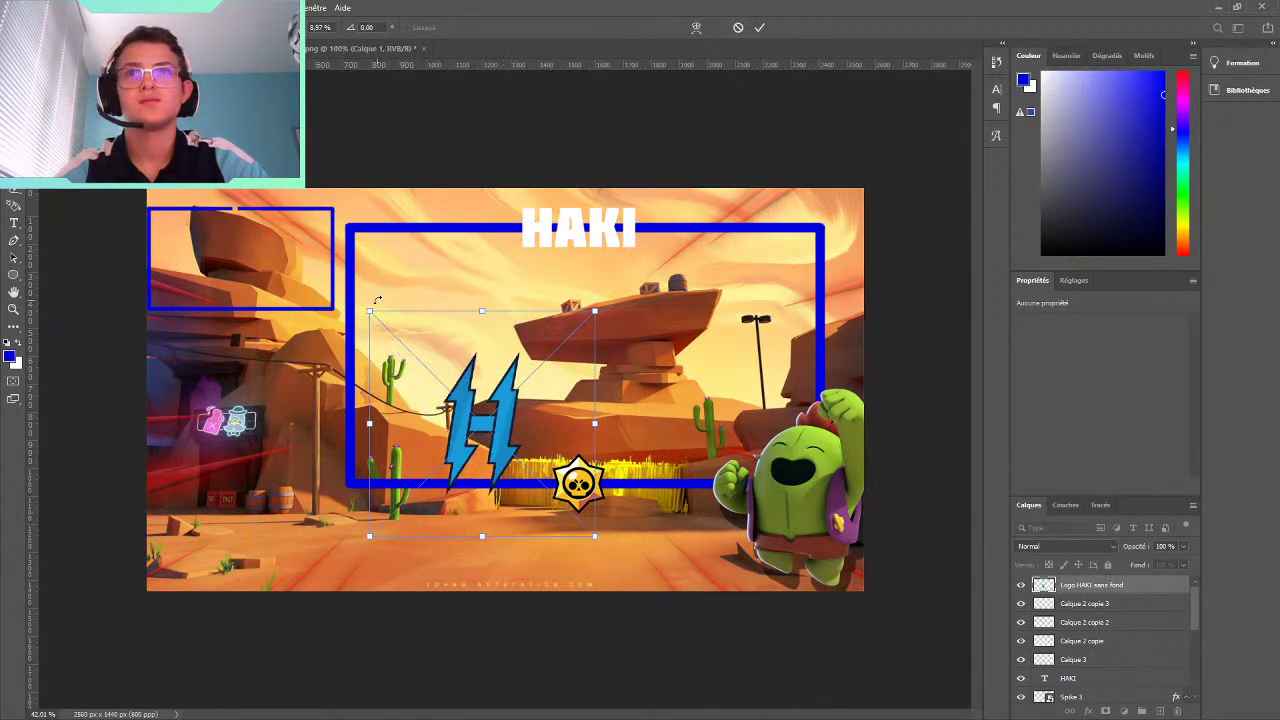
drag(377, 299, 474, 395)
drag(530, 469, 470, 410)
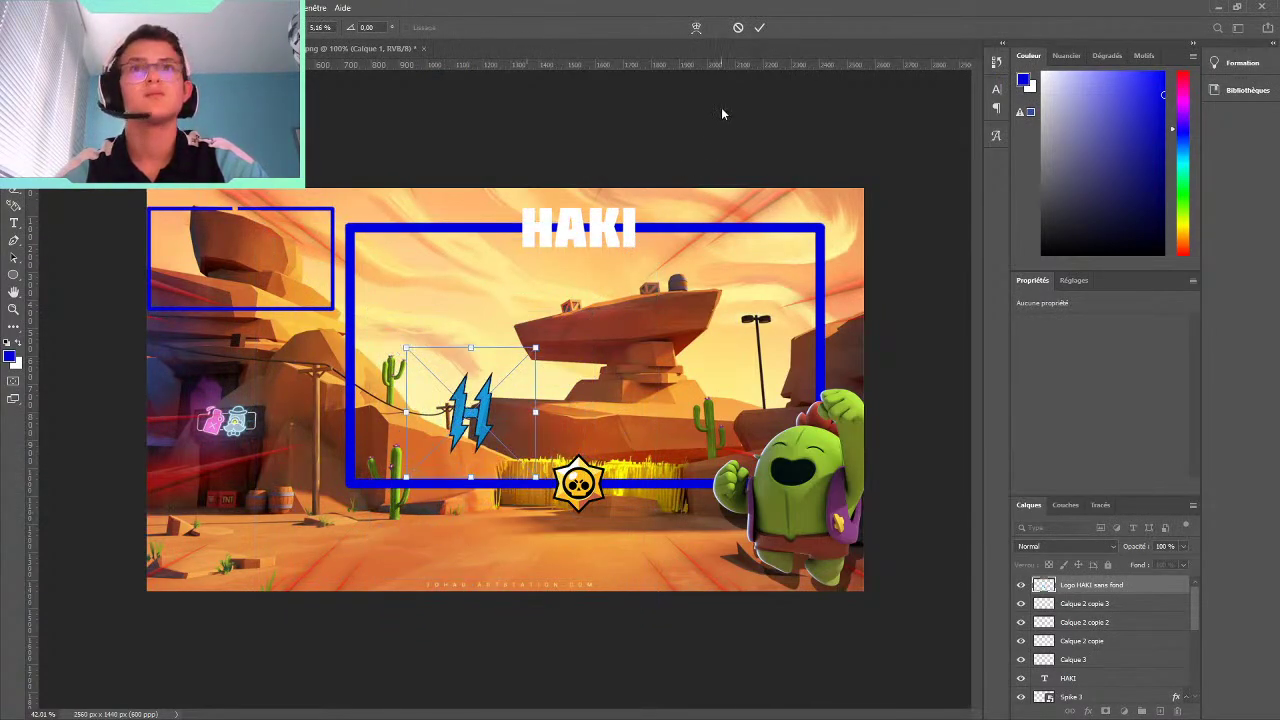
click(759, 27)
Put a shrunken star logo atop the small frame and set the lightning logo on the large frame's bottom edge
mouse_move(578, 488)
mouse_down()
mouse_move(493, 437)
mouse_move(236, 215)
mouse_up()
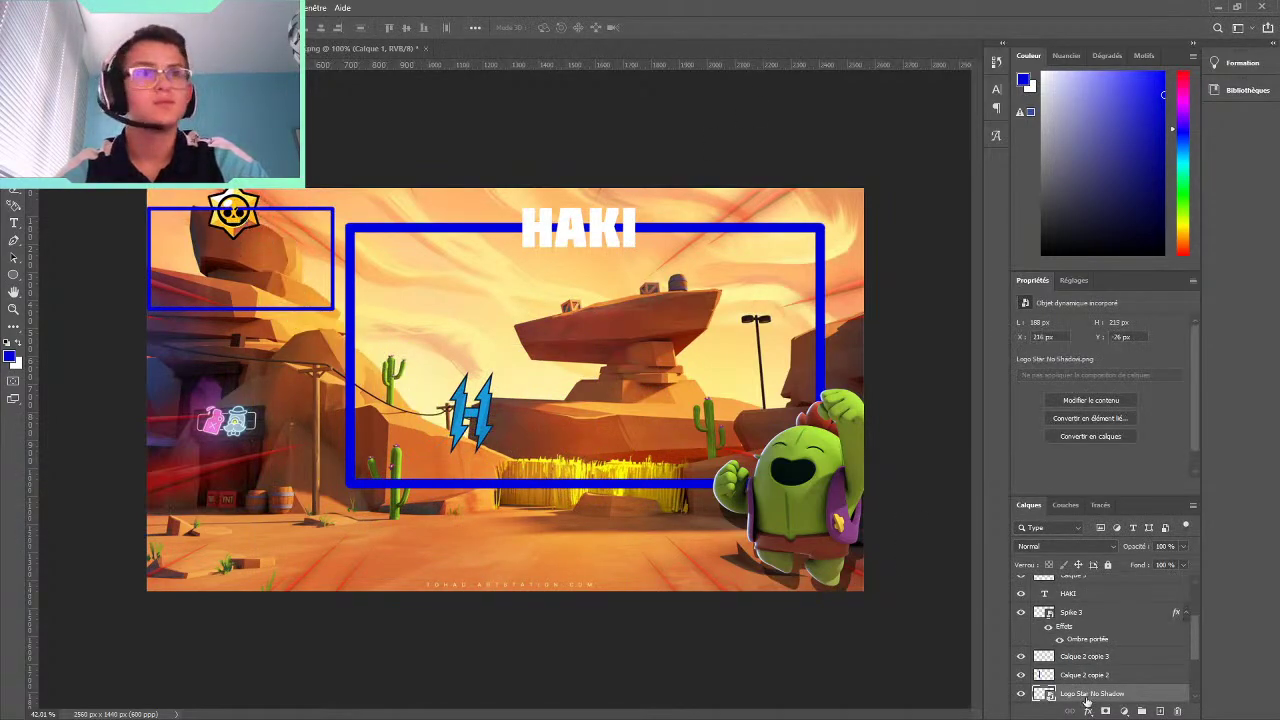
drag(1087, 700, 1083, 566)
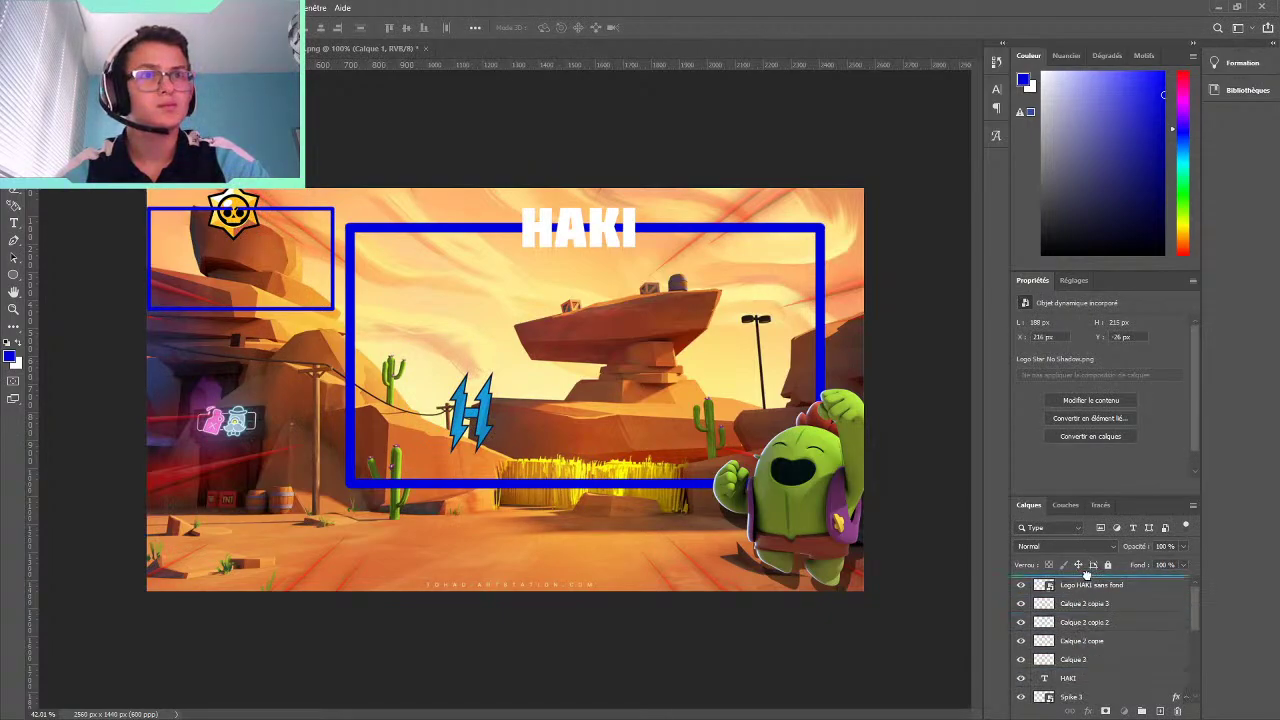
key(ctrl+t)
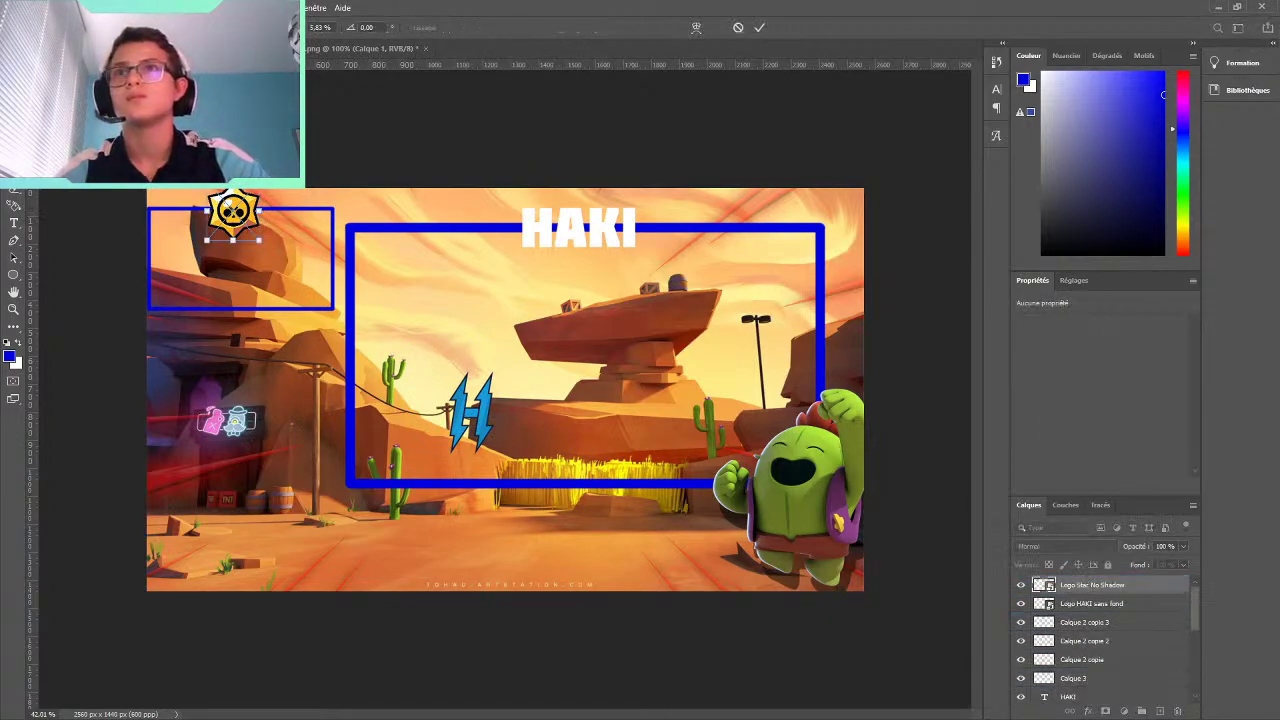
drag(248, 226, 241, 211)
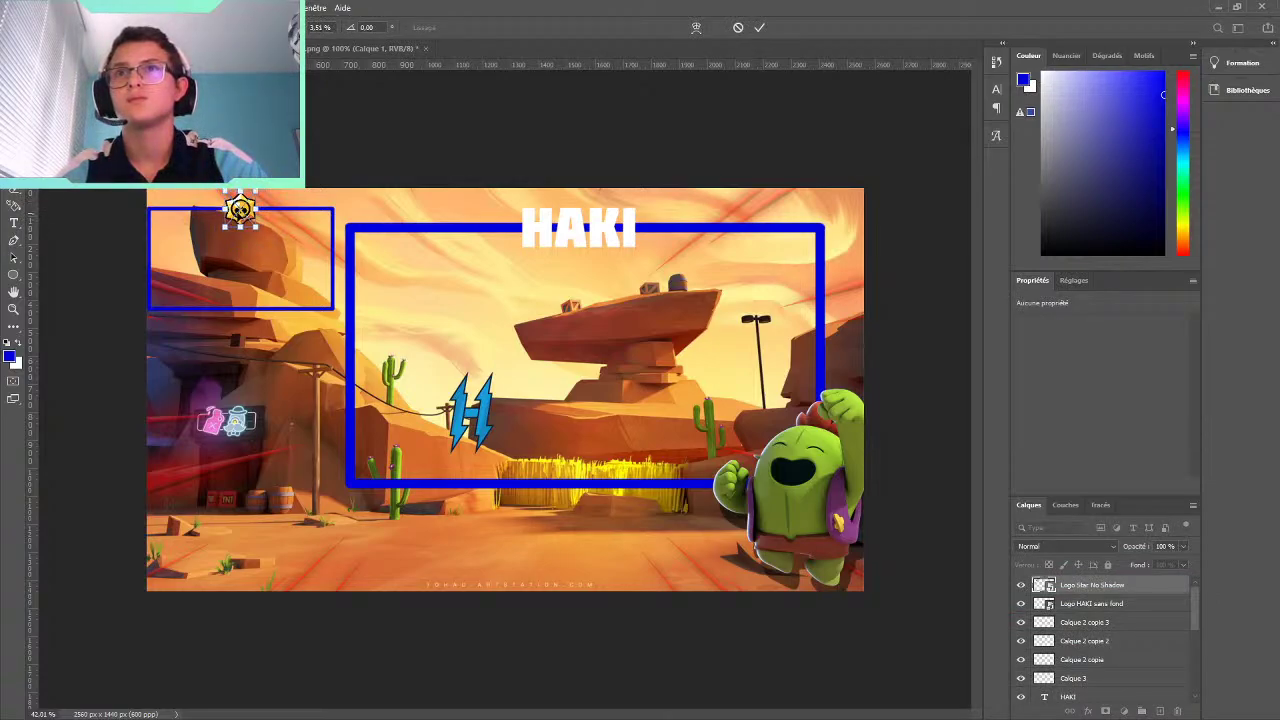
click(759, 27)
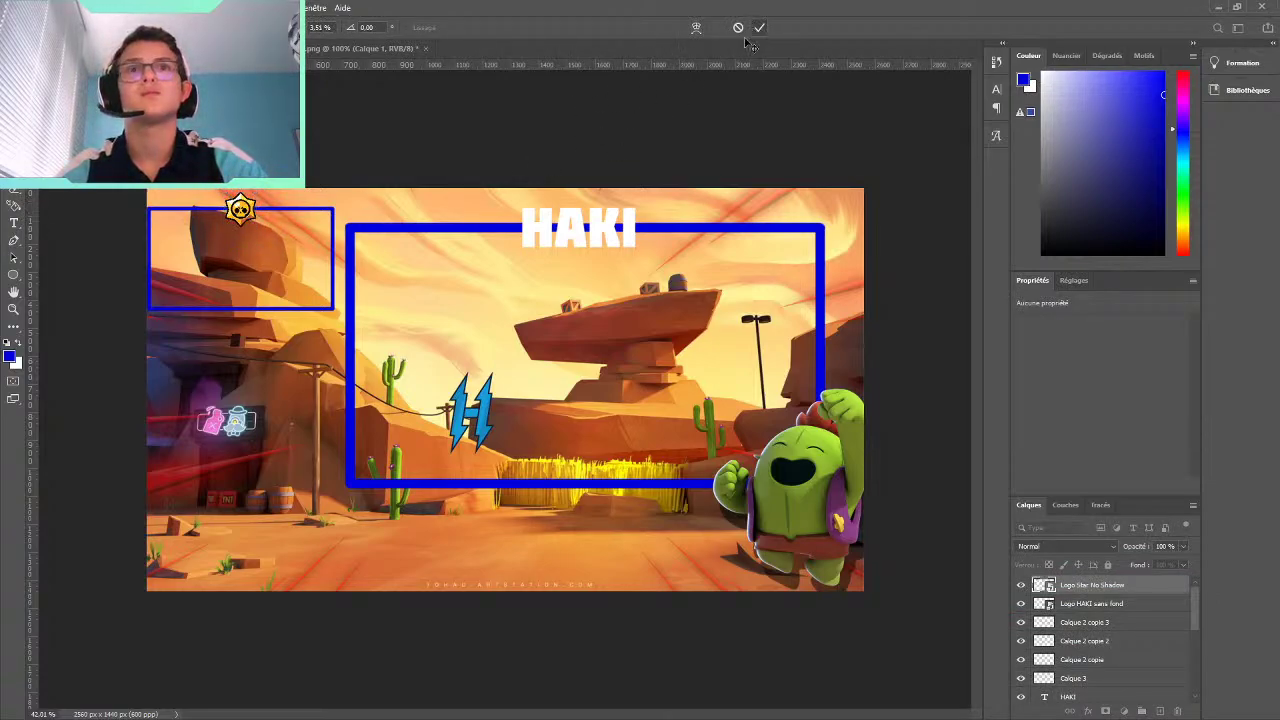
drag(472, 419, 578, 487)
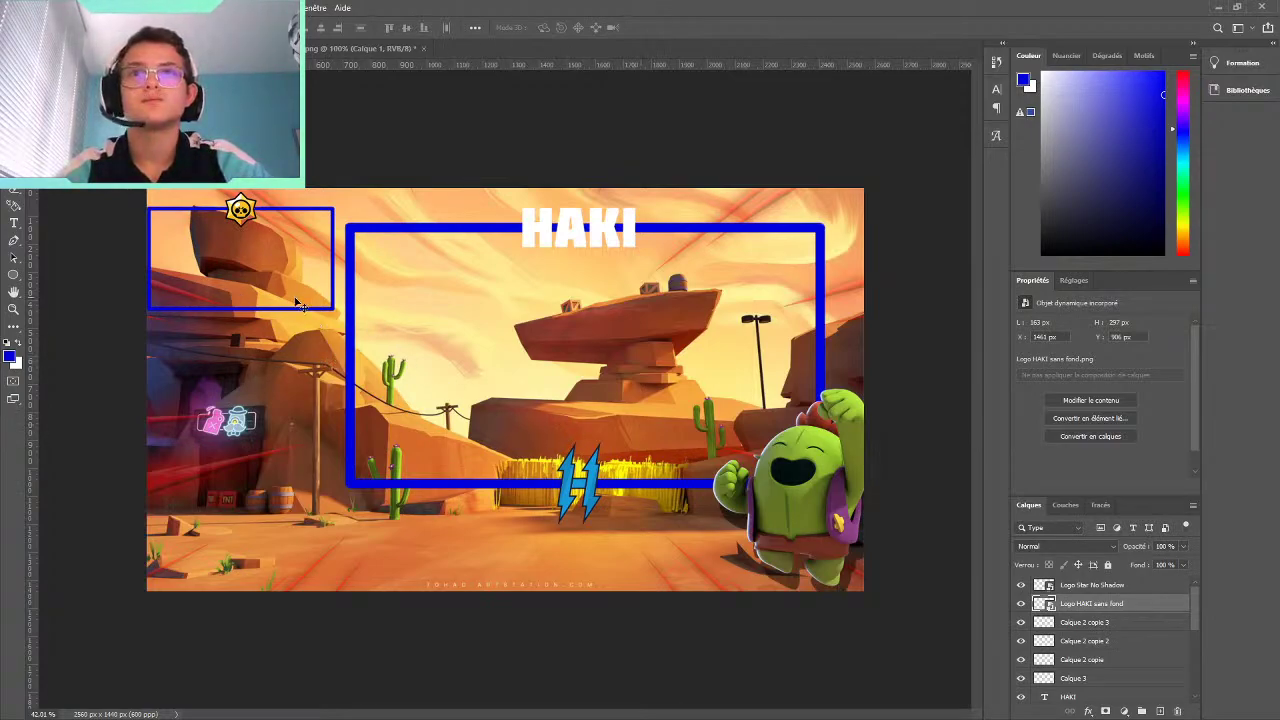
Narrow the small top-left blue frame from the right to 862 px wide
click(334, 293)
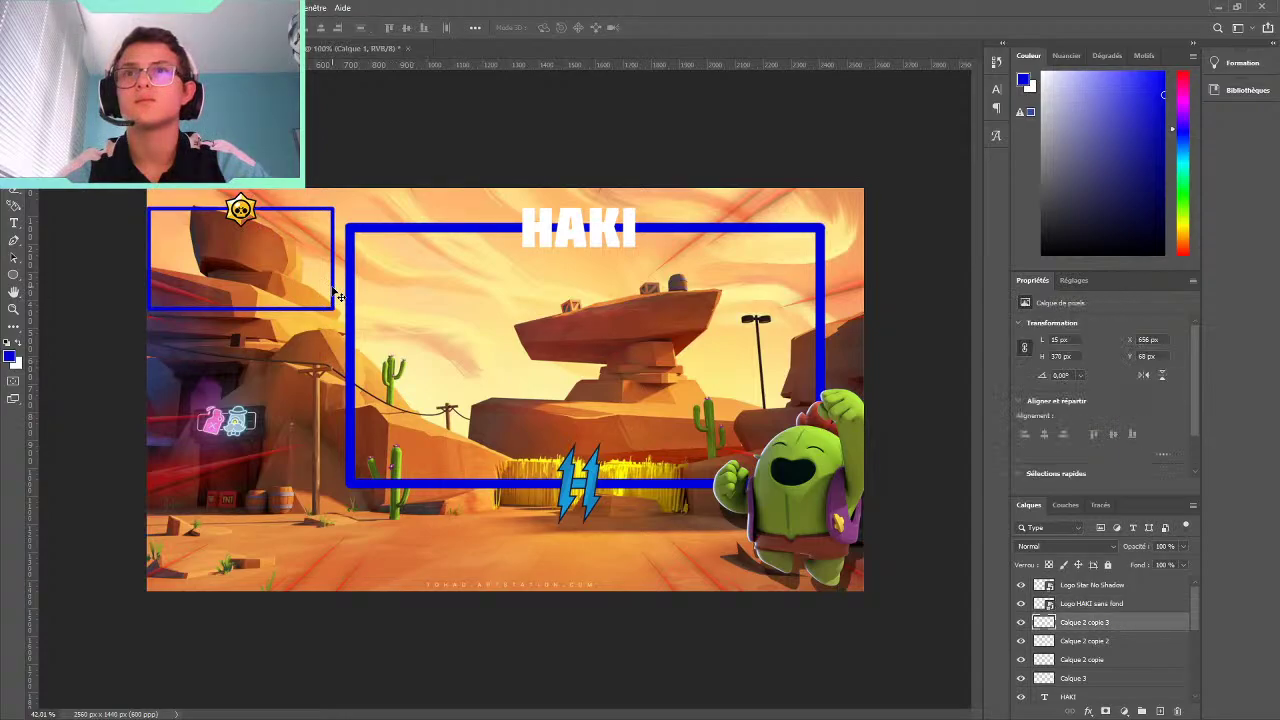
key(ctrl+t)
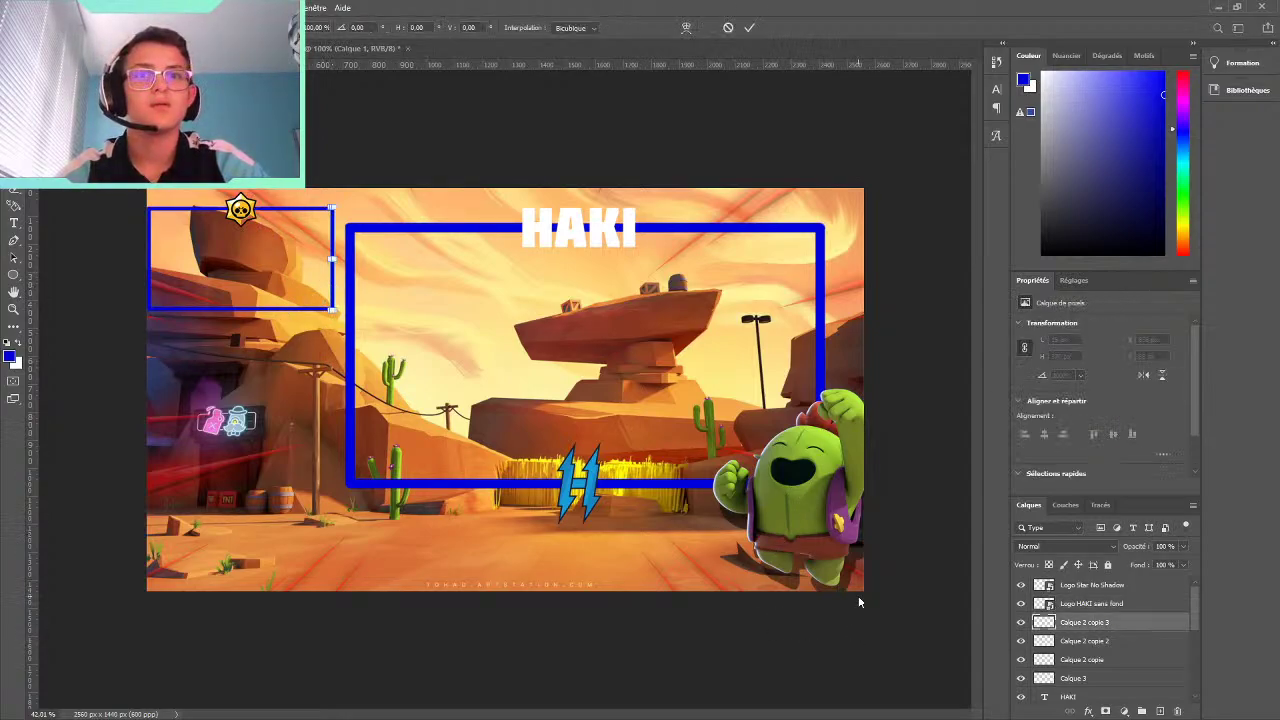
click(1083, 584)
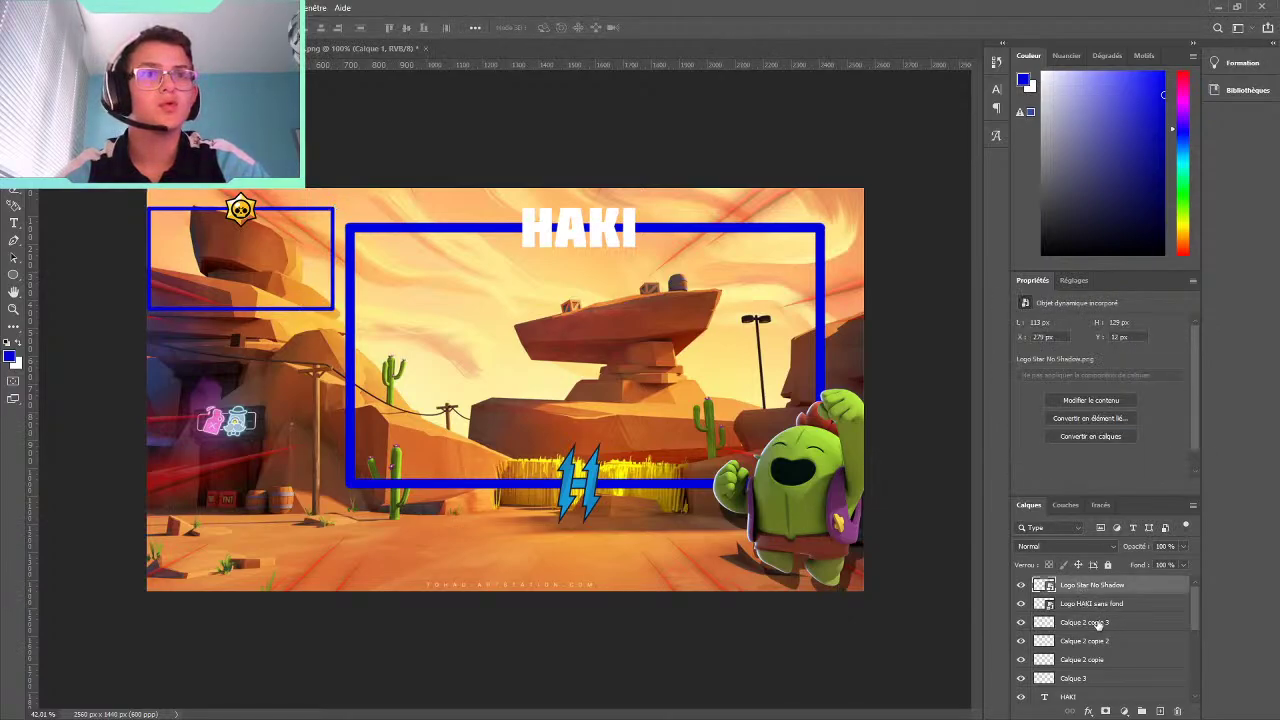
click(1099, 623)
scroll(1103, 638, down, 1)
shift+click(1092, 658)
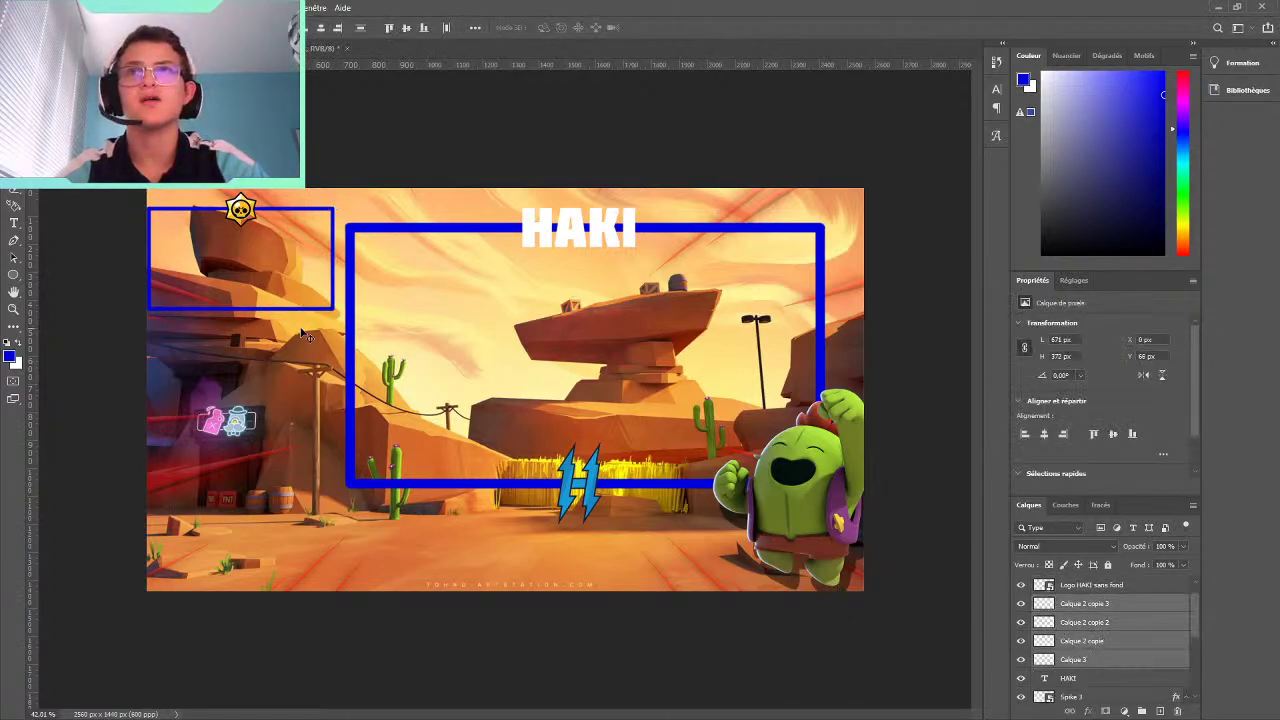
key(ctrl+t)
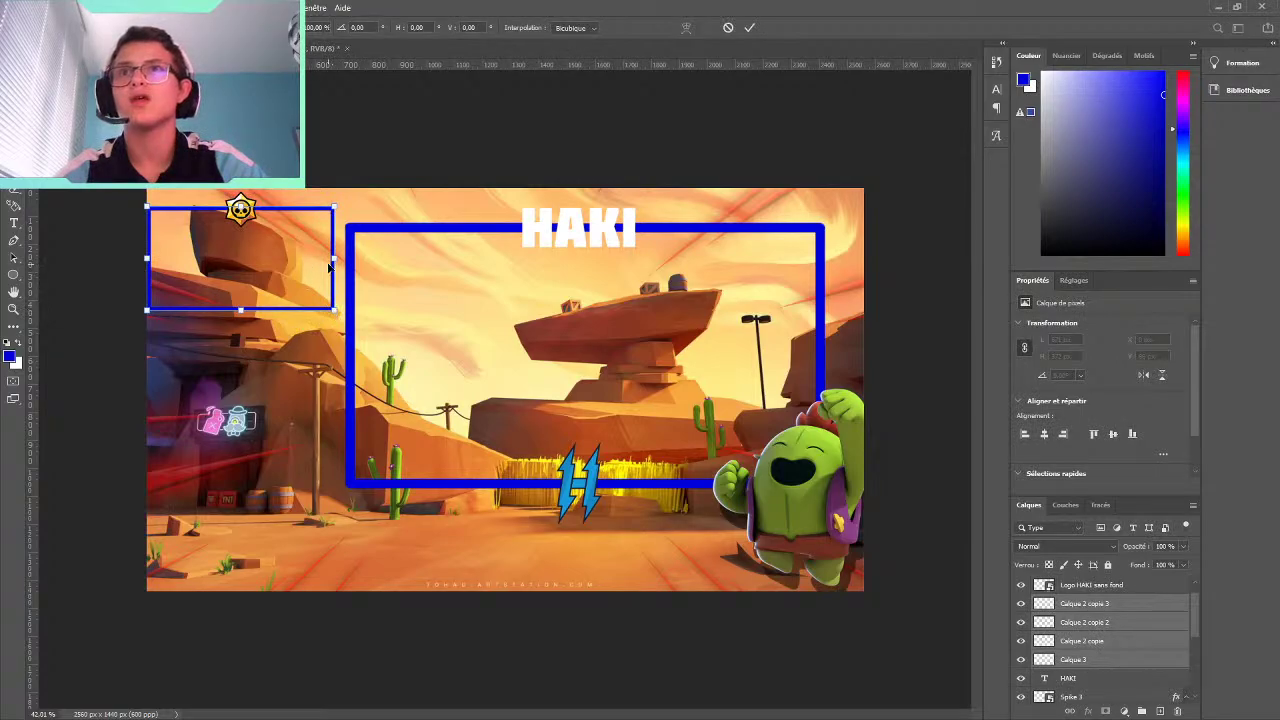
drag(333, 258, 302, 258)
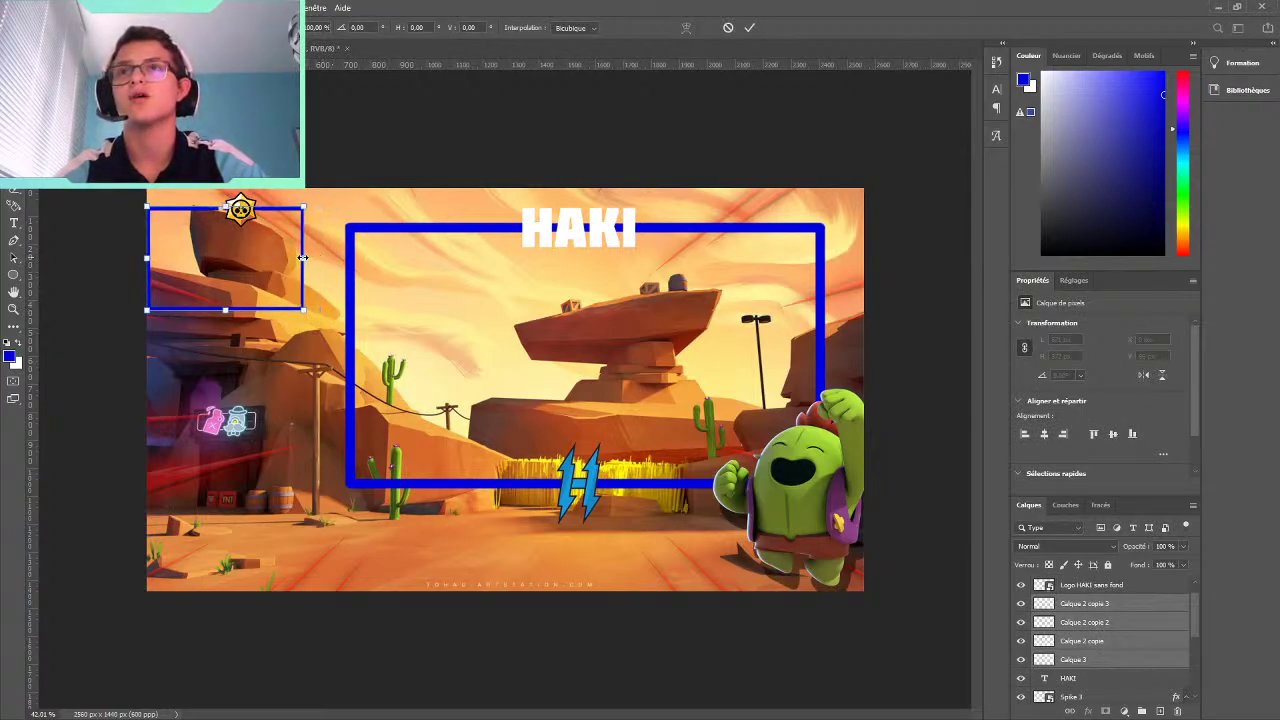
click(749, 27)
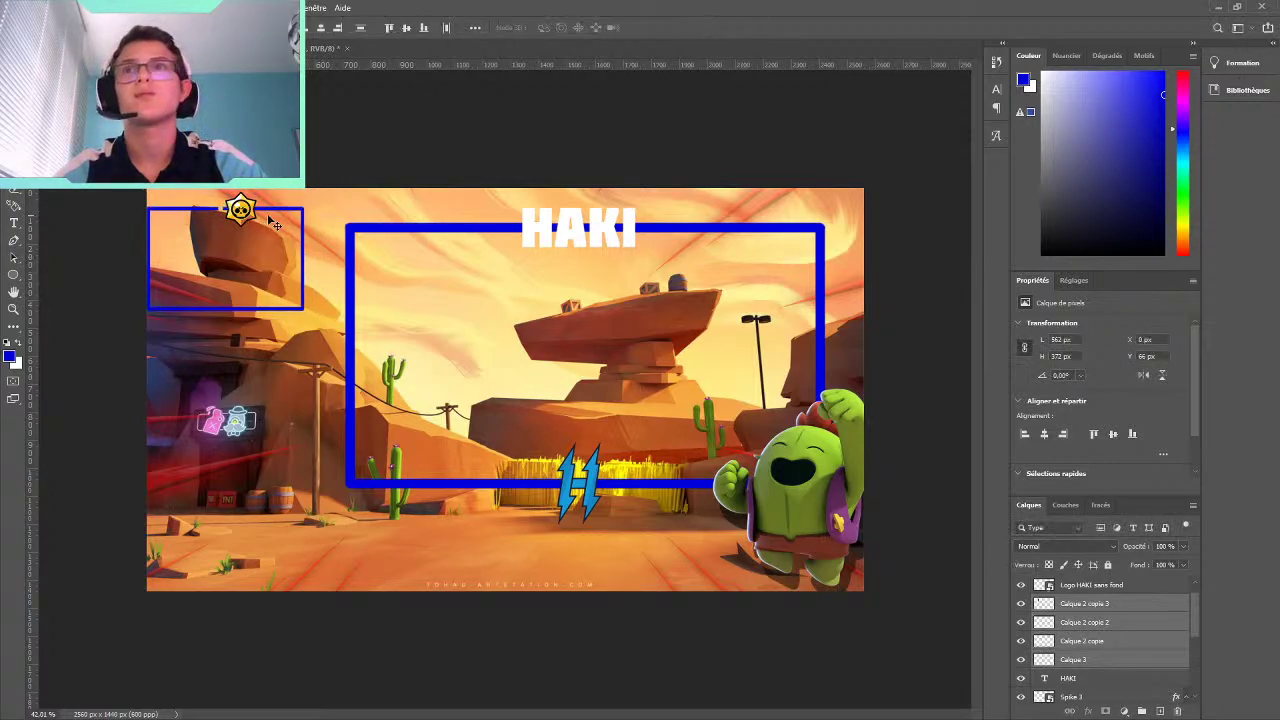
key(ctrl+v)
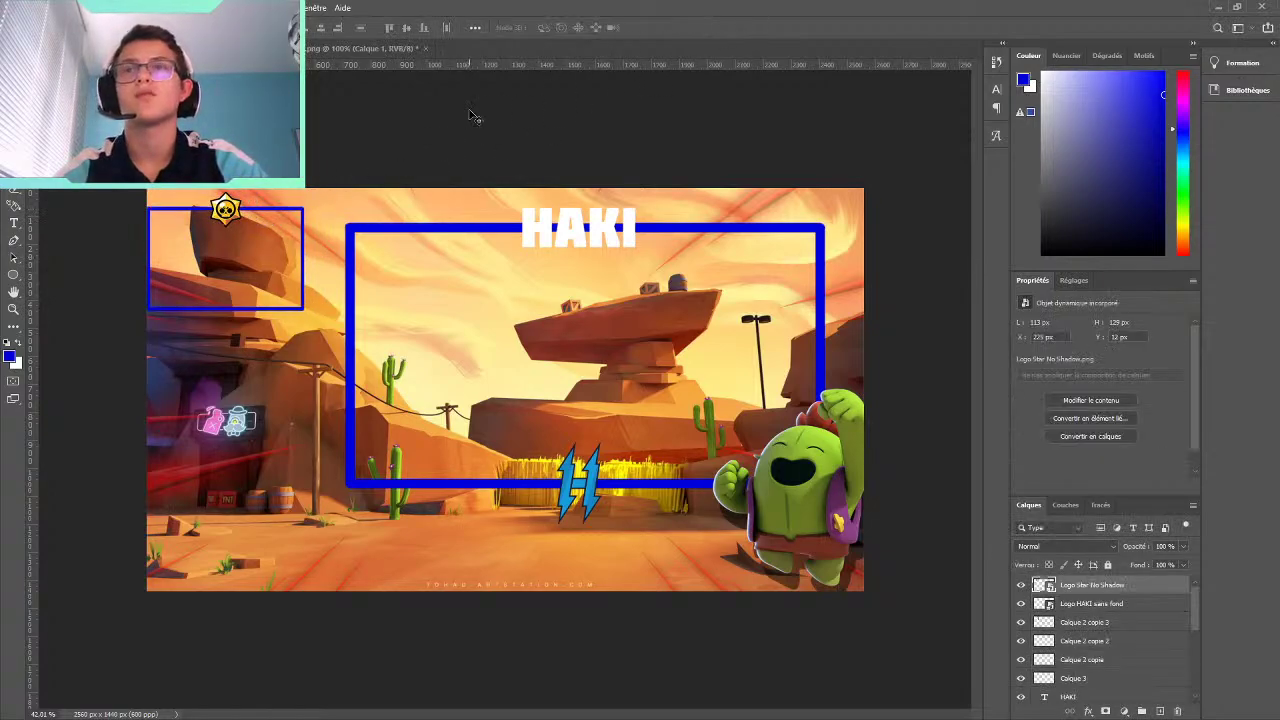
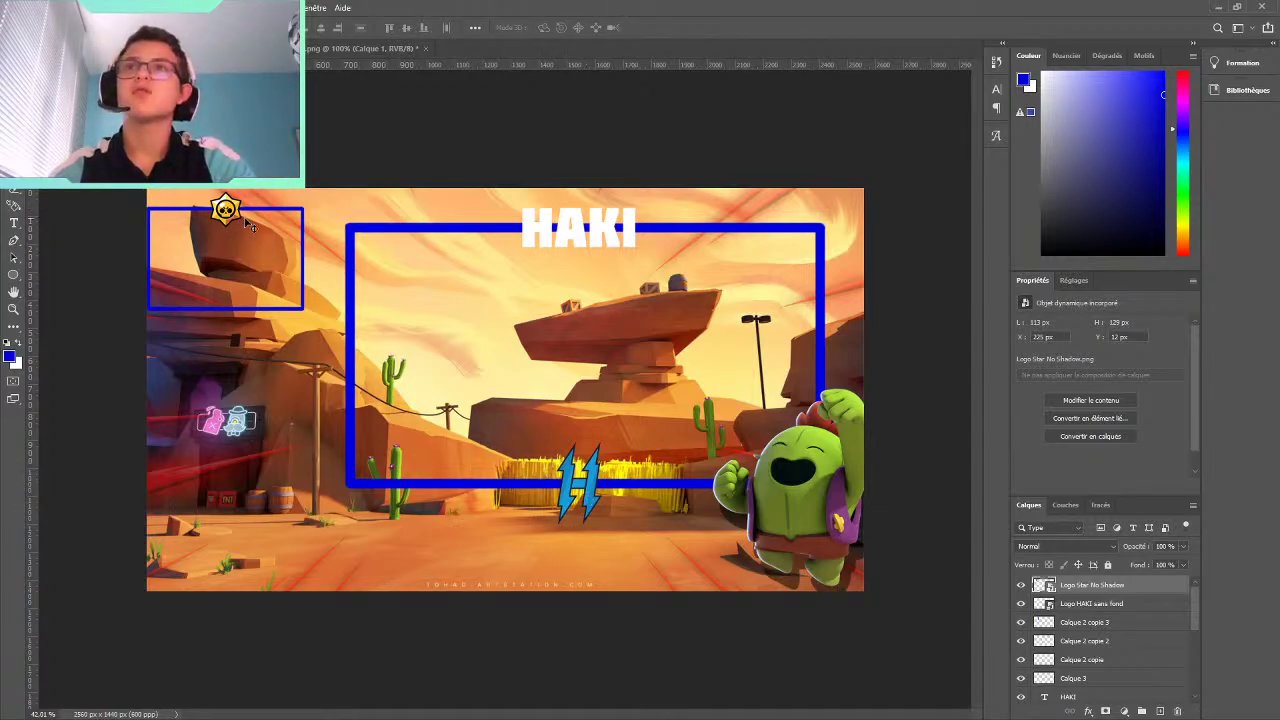
Move the star logo beside the right cactus and shrink the lightning logo into the top-left frame
drag(225, 208, 685, 447)
mouse_move(580, 480)
mouse_down()
mouse_move(355, 370)
mouse_move(220, 215)
mouse_up()
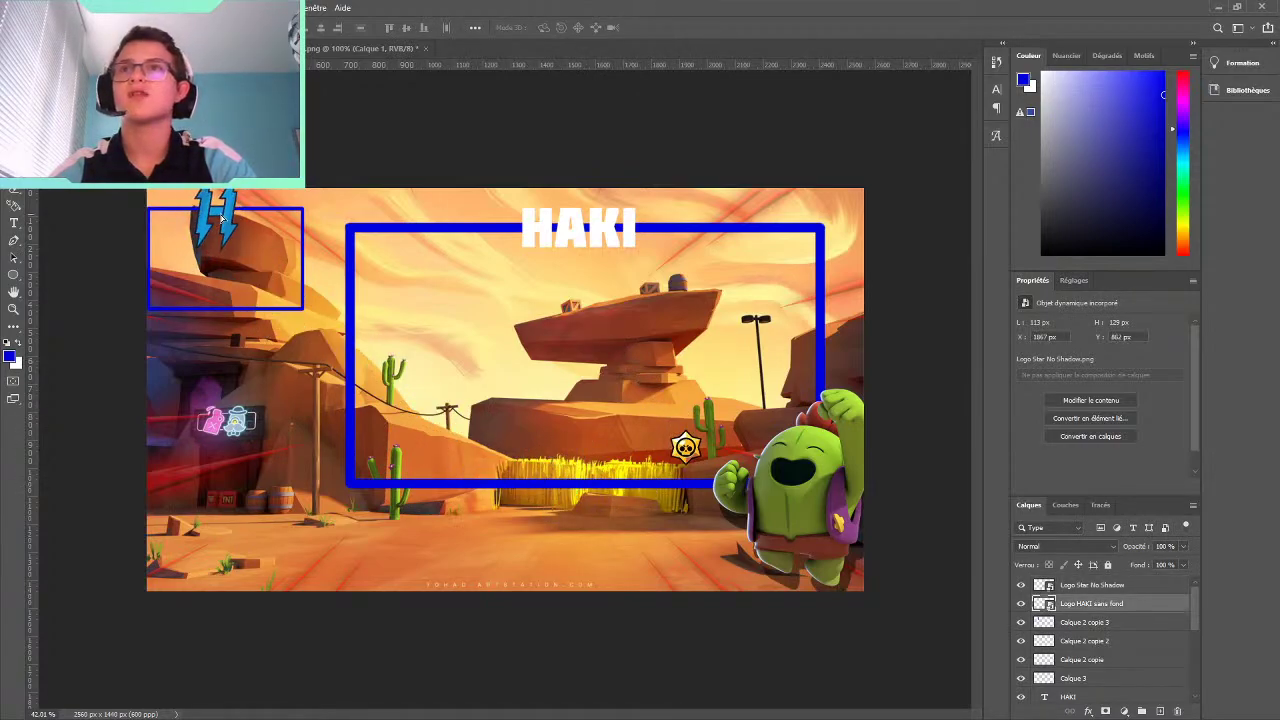
key(ctrl+t)
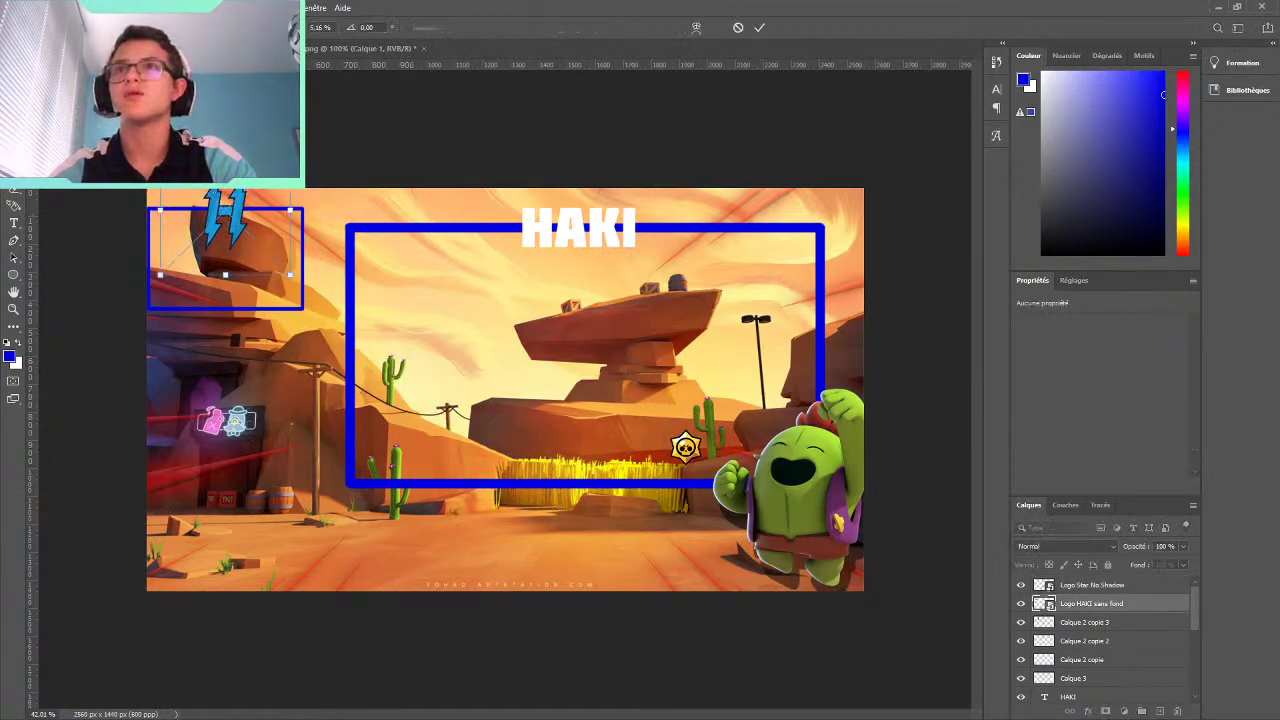
drag(290, 274, 228, 212)
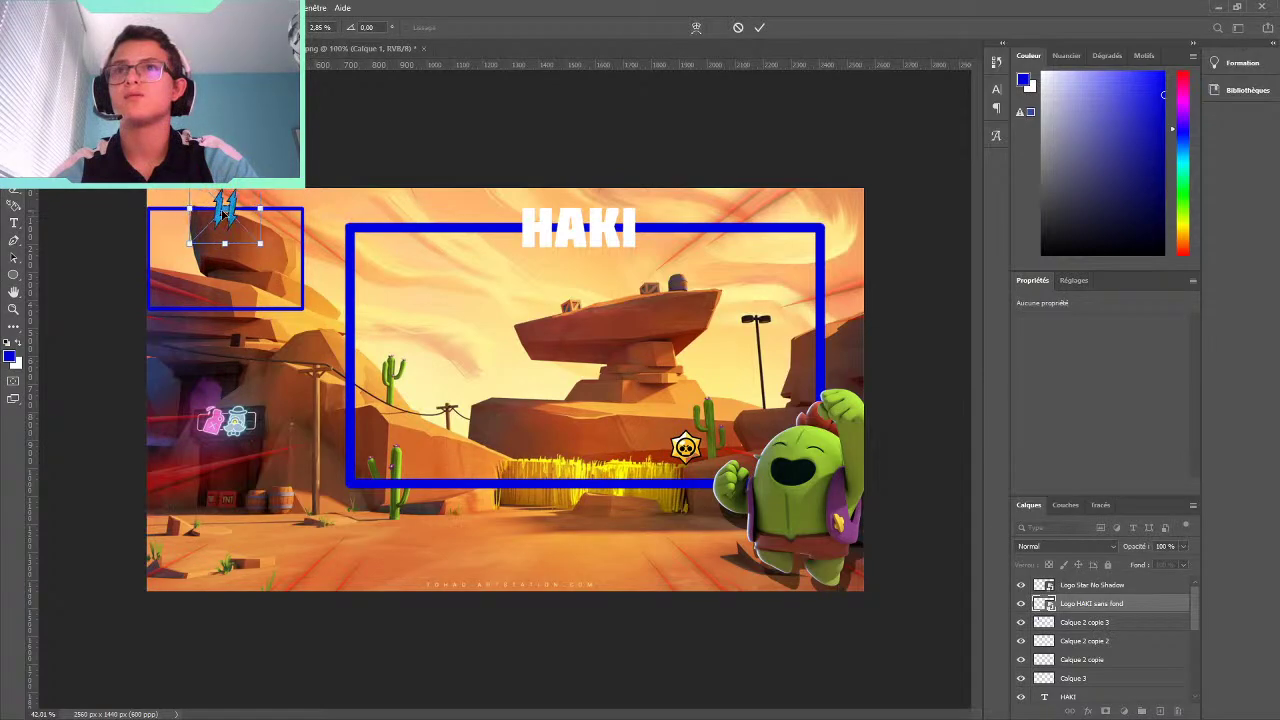
click(760, 27)
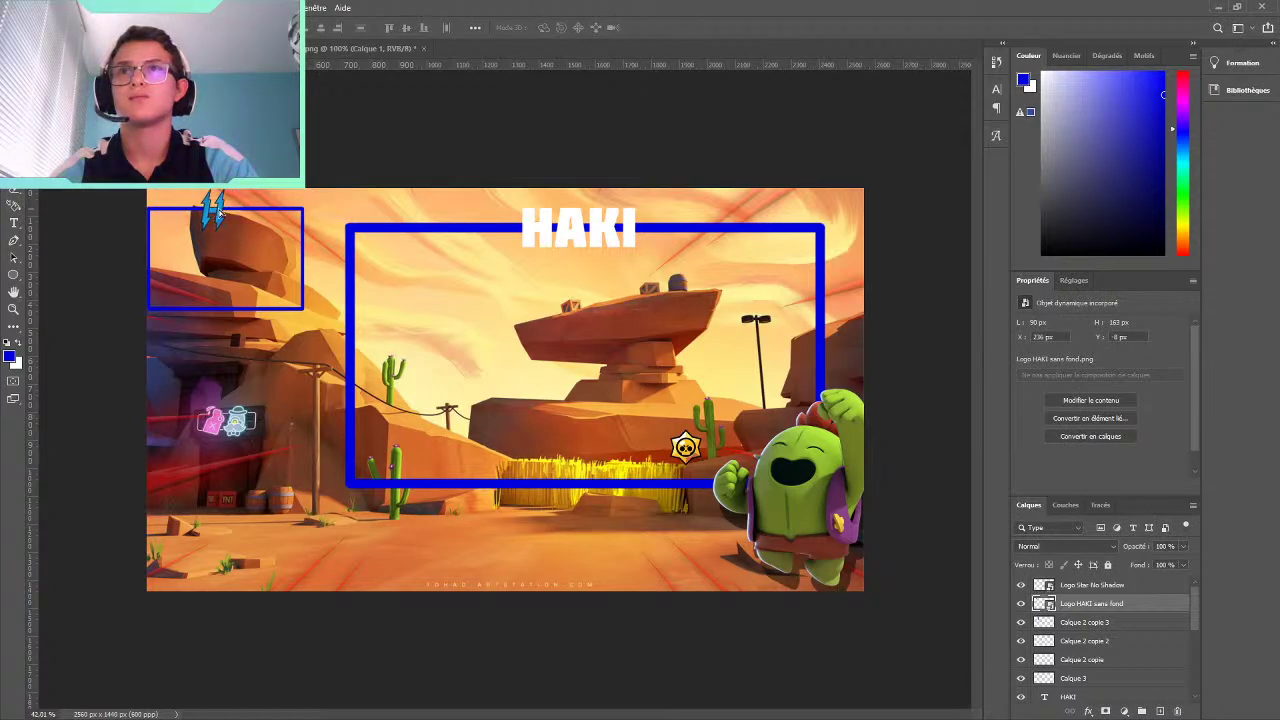
Nudge the Logo HAKI sans fond layer left onto the small frame's top edge
key(Left)
key(Left)
key(Left)
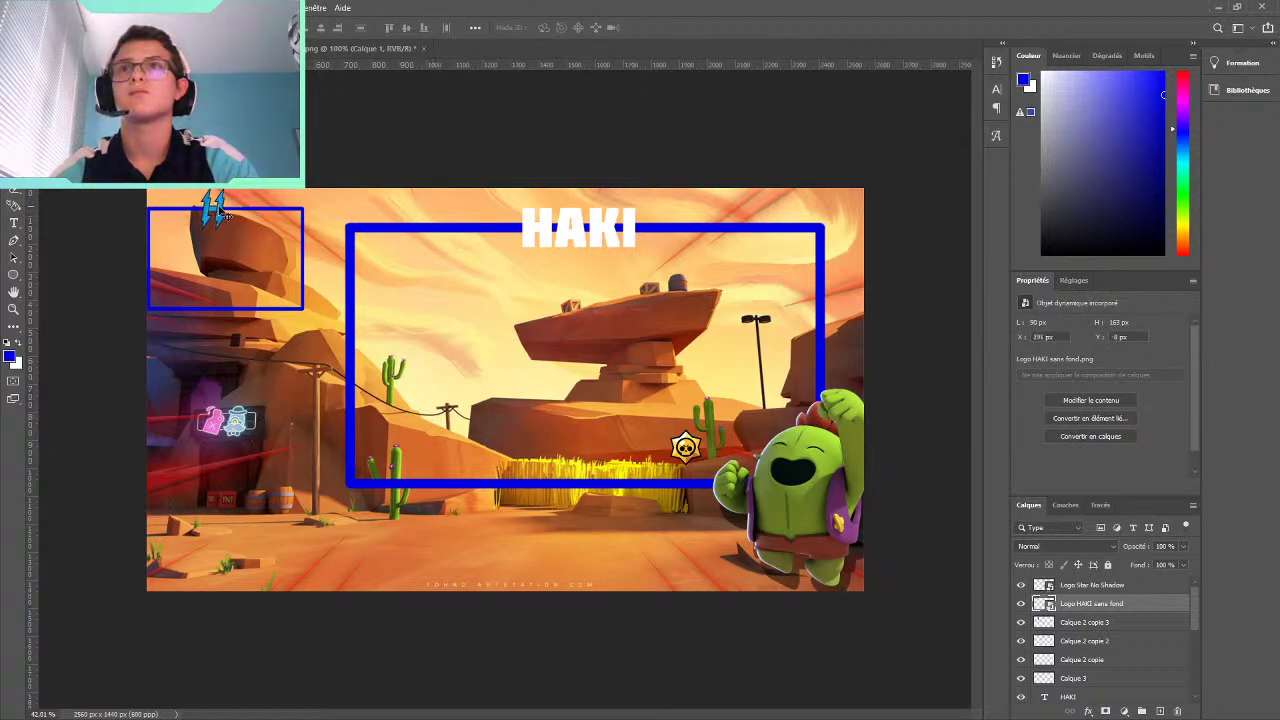
click(224, 207)
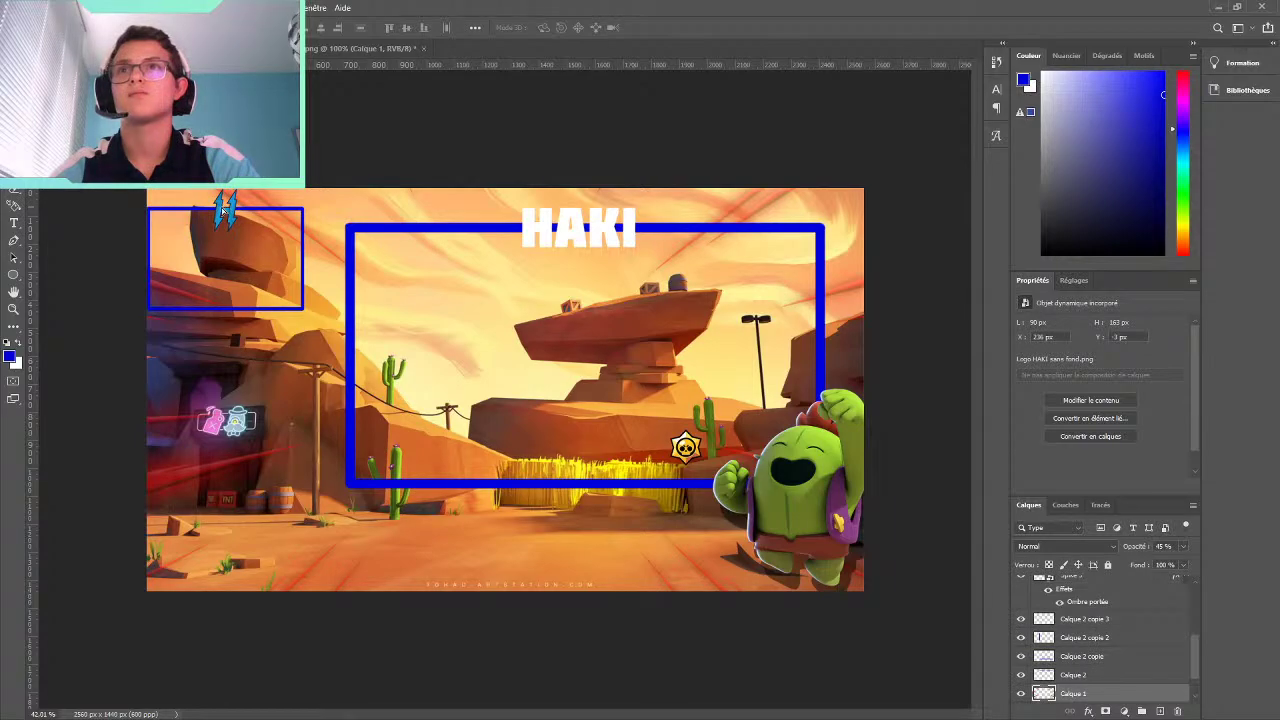
scroll(224, 207, up, 5)
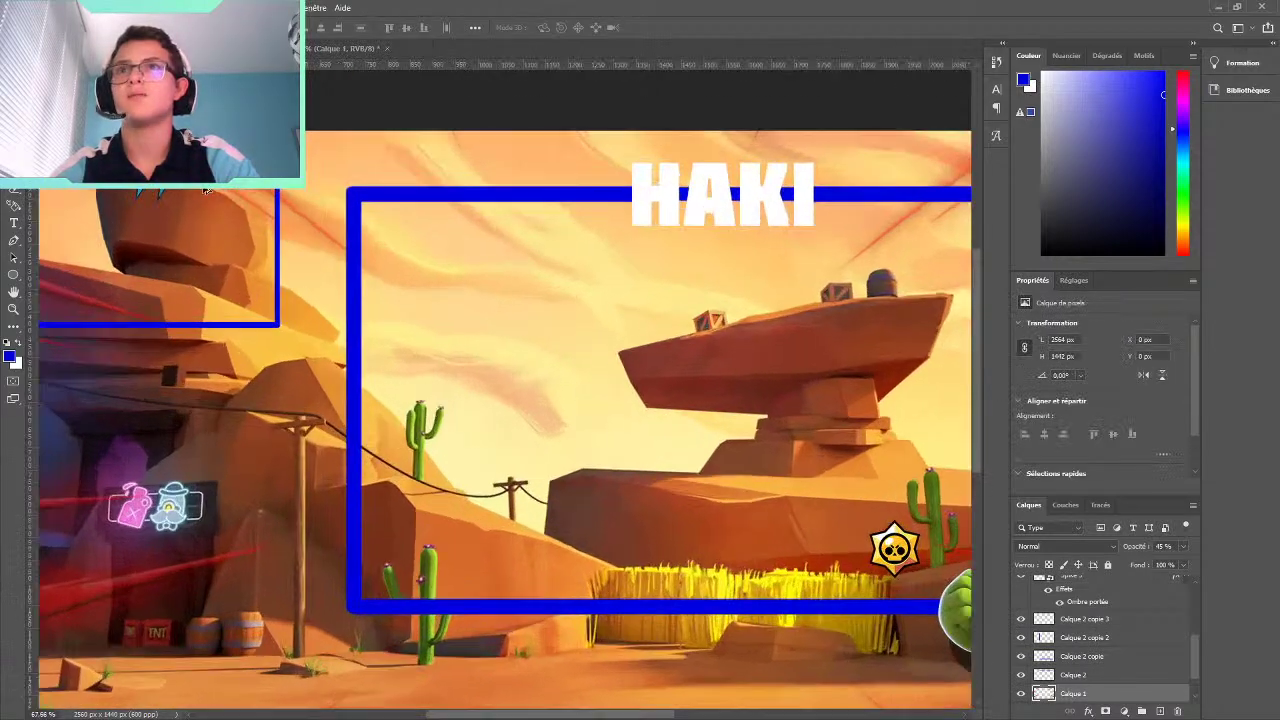
scroll(206, 190, up, 3)
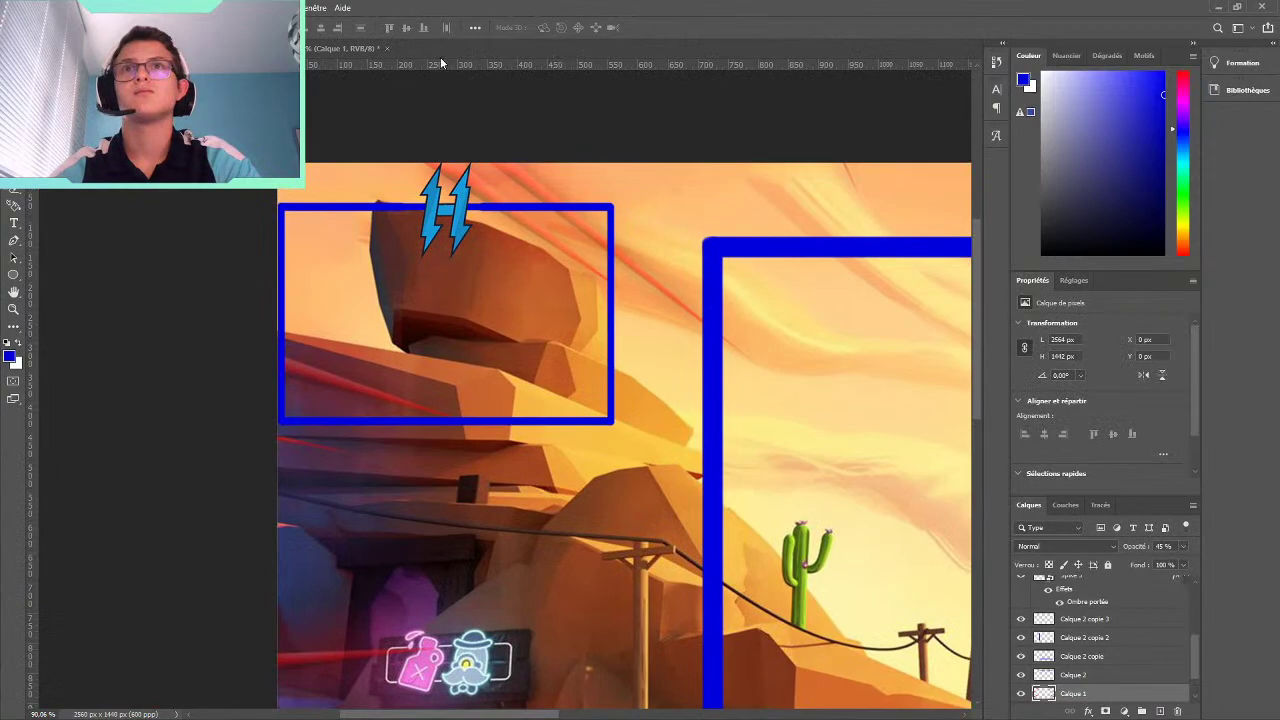
scroll(457, 135, up, 1)
scroll(457, 135, up, 2)
click(442, 236)
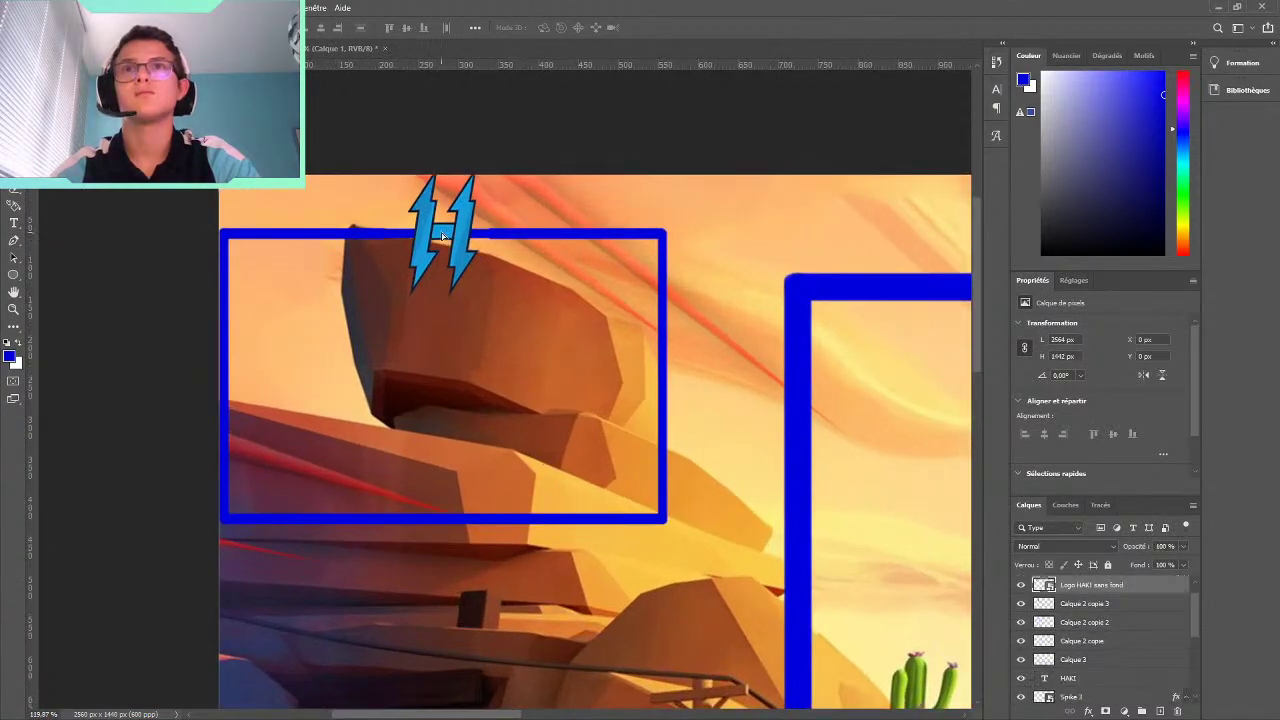
key(Left)
key(Left)
key(Left)
drag(441, 235, 434, 237)
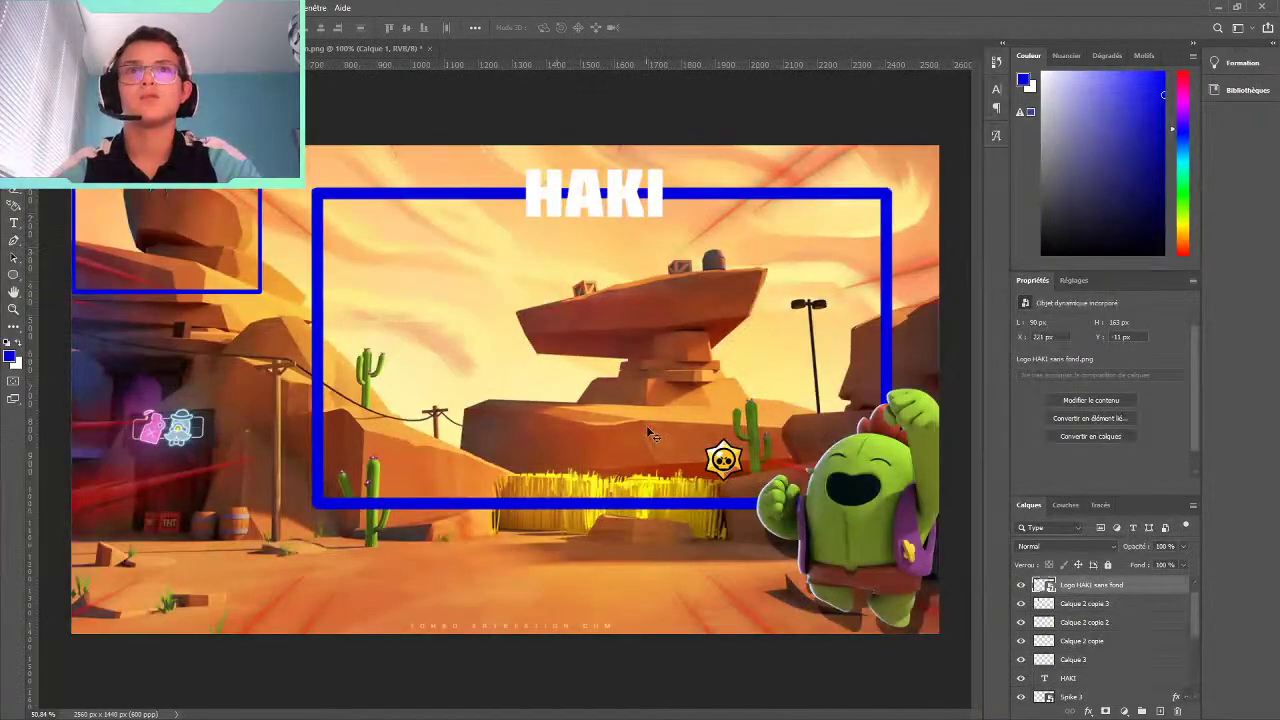
Shrink the star logo slightly and centre it on the large frame's bottom edge over the grass
mouse_move(669, 470)
mouse_down()
mouse_move(586, 504)
mouse_move(547, 443)
mouse_up()
key(ctrl+t)
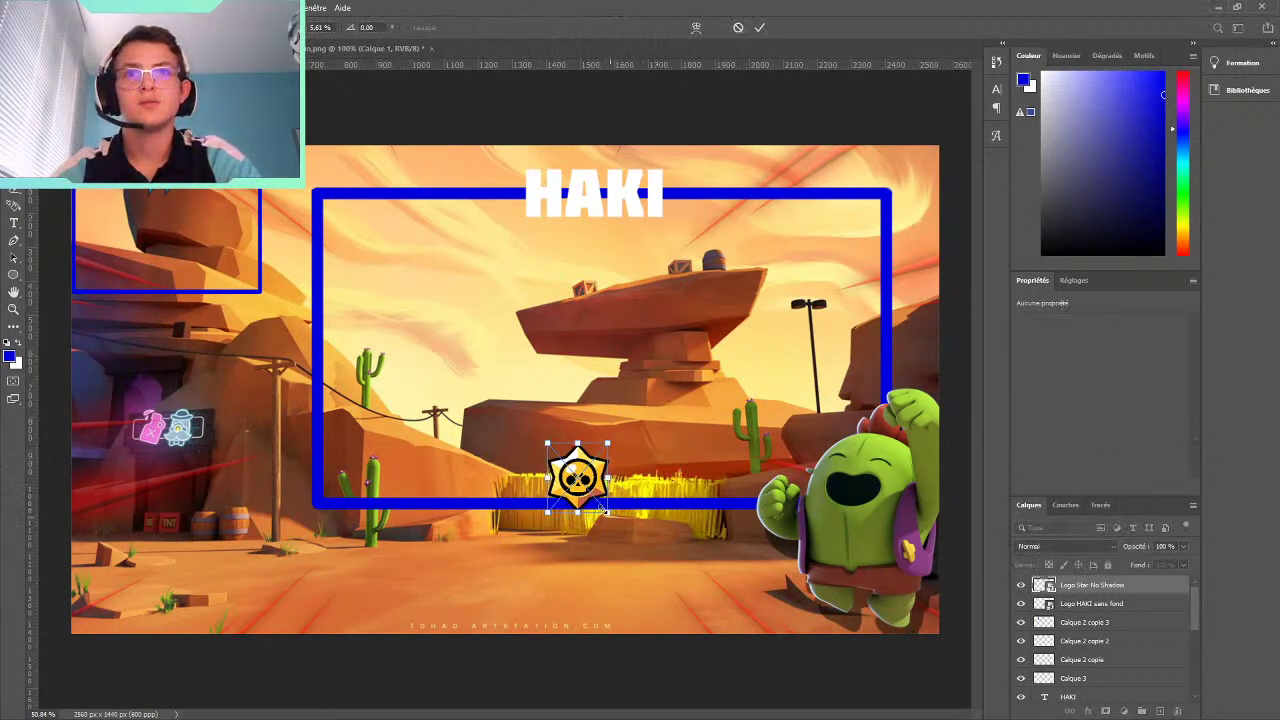
drag(612, 516, 596, 500)
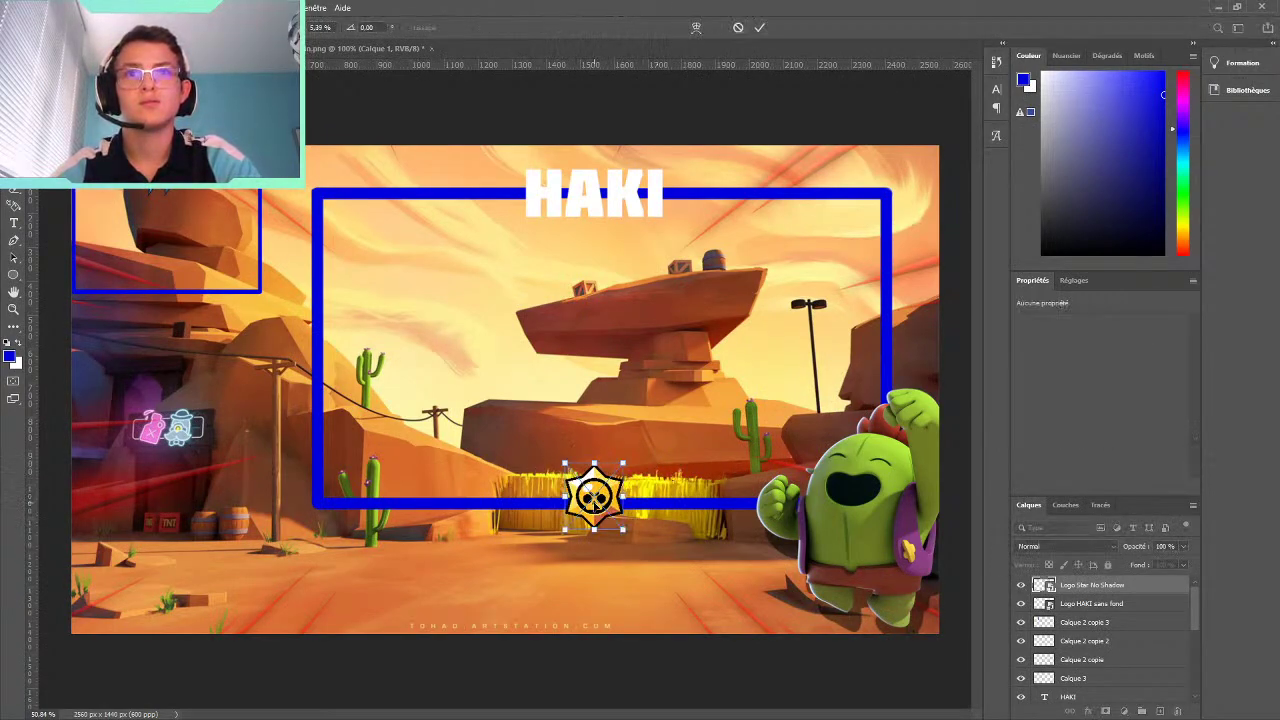
click(759, 27)
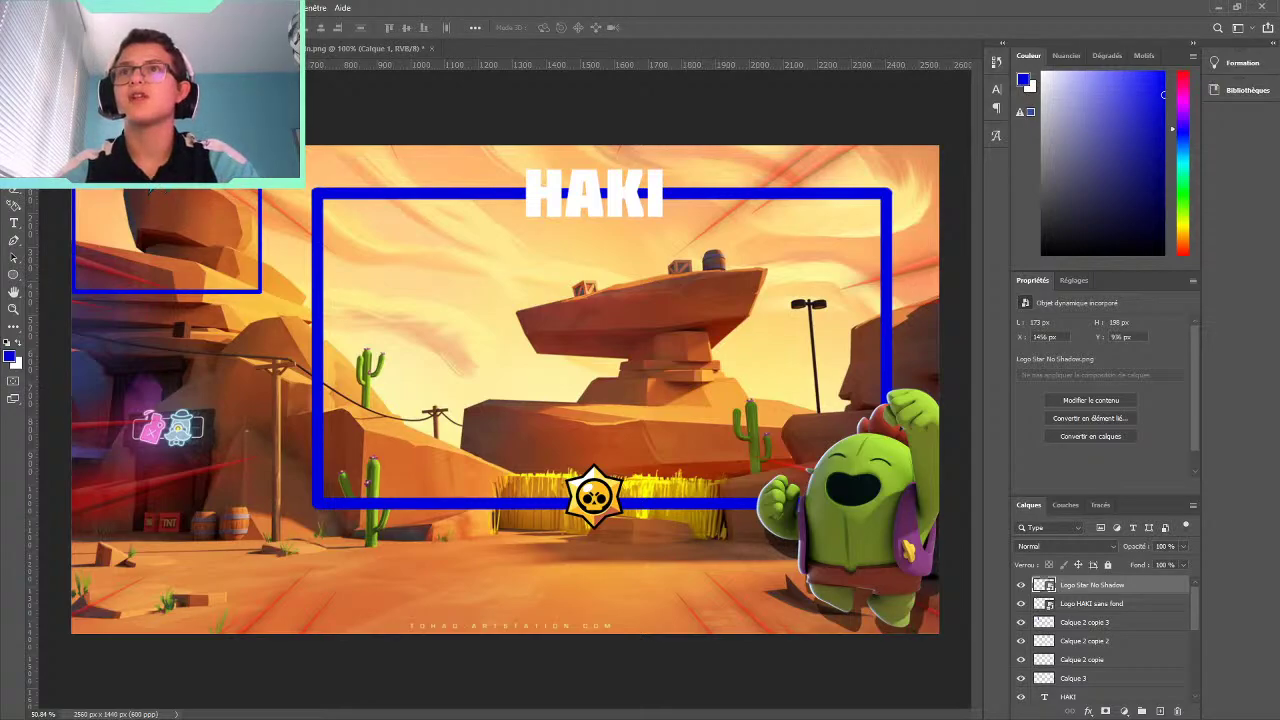
click(163, 192)
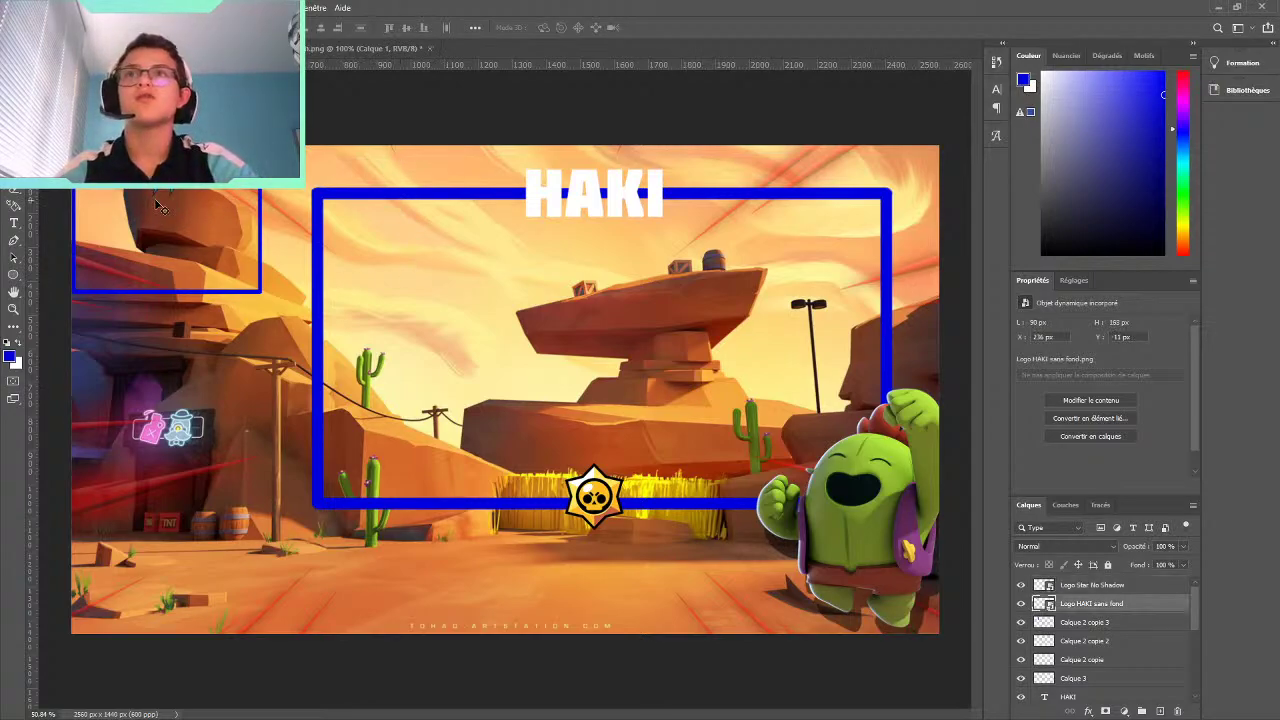
click(155, 292)
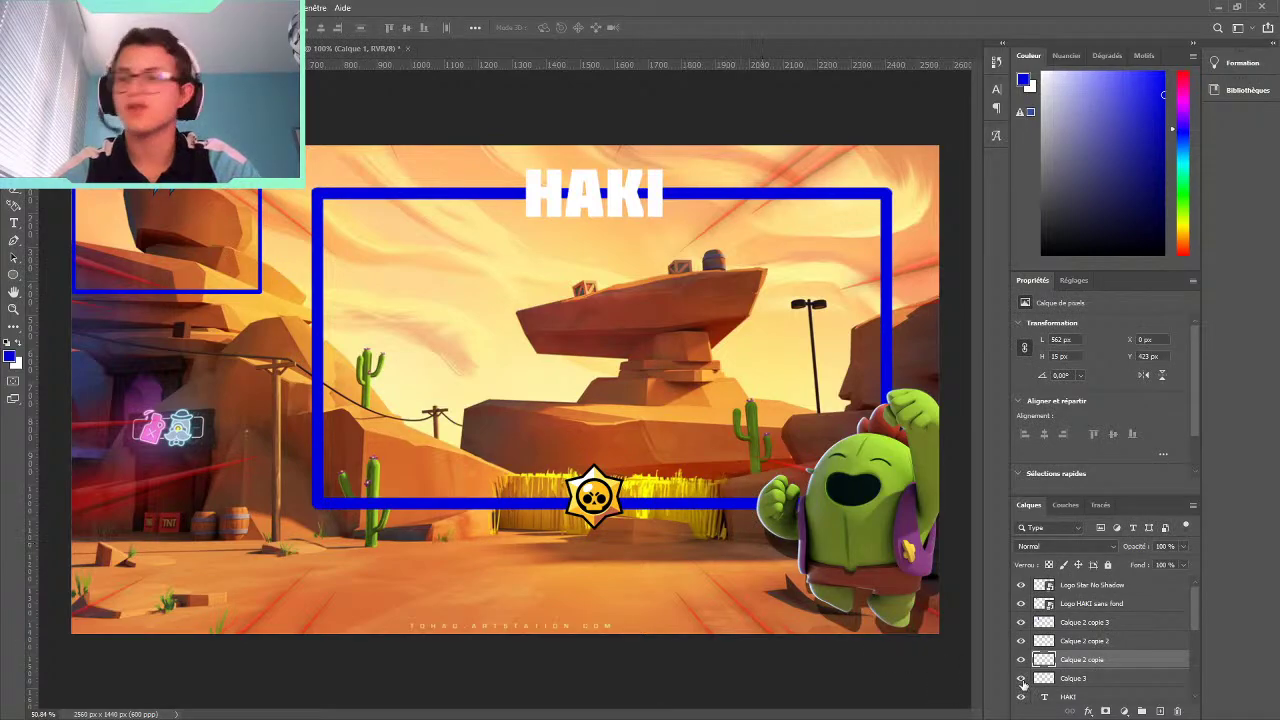
Duplicate the Calque 3 line layer of the small top-left frame
key(i)
key(7)
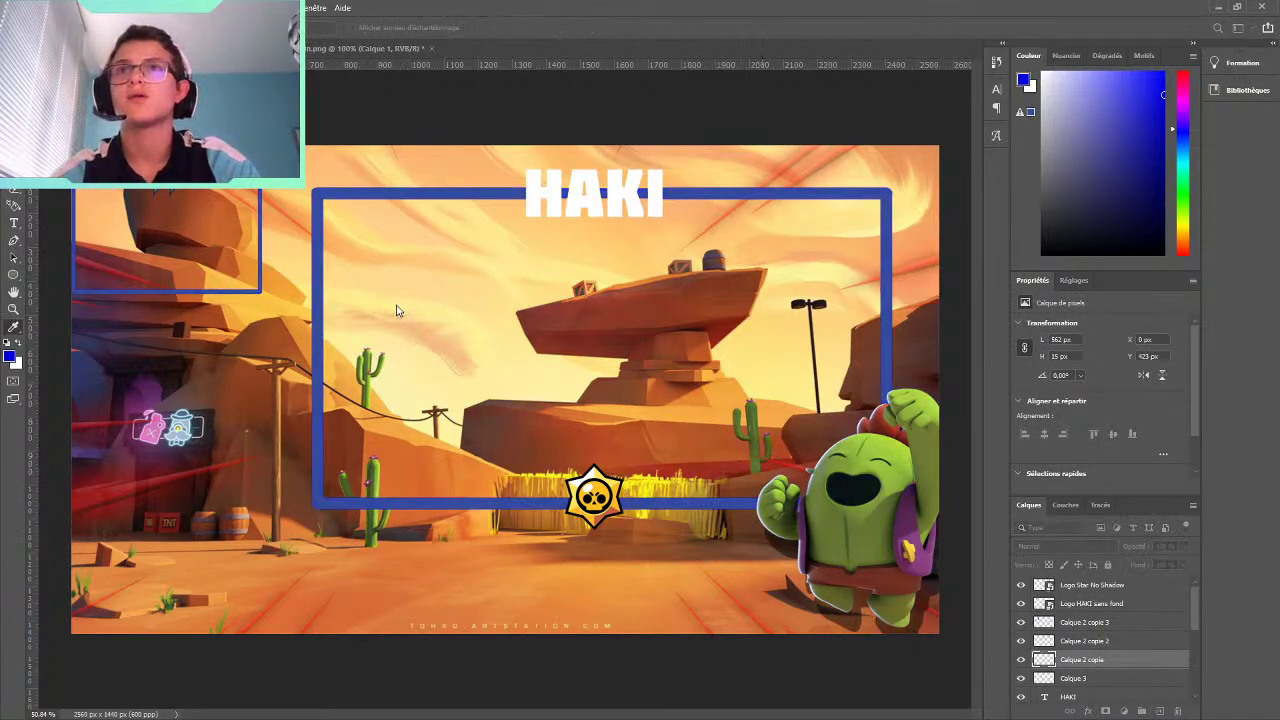
key(v)
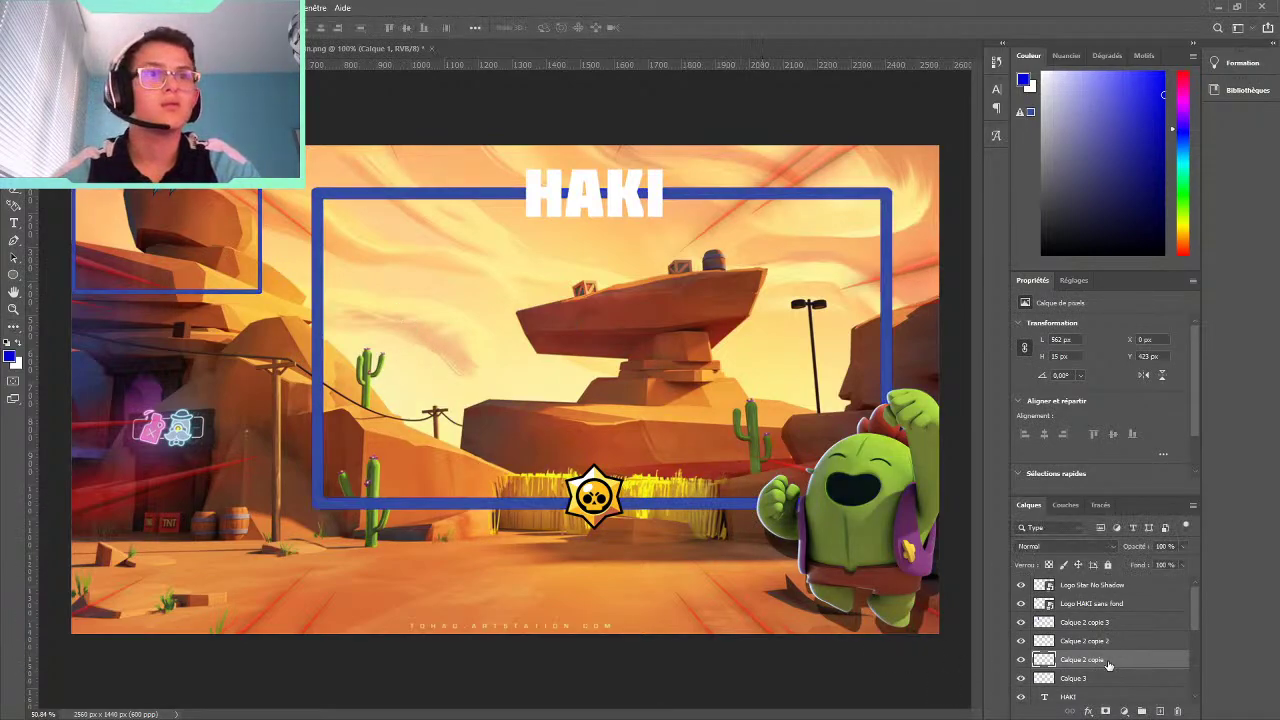
click(1080, 678)
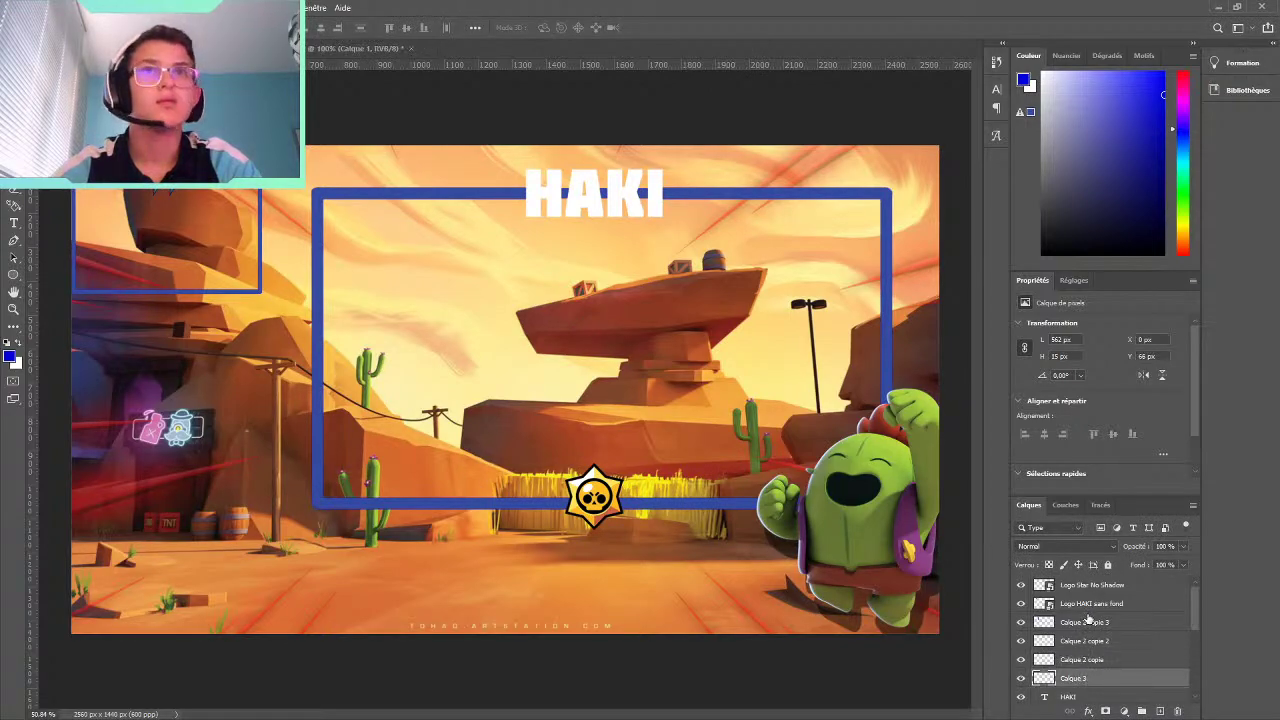
key(i)
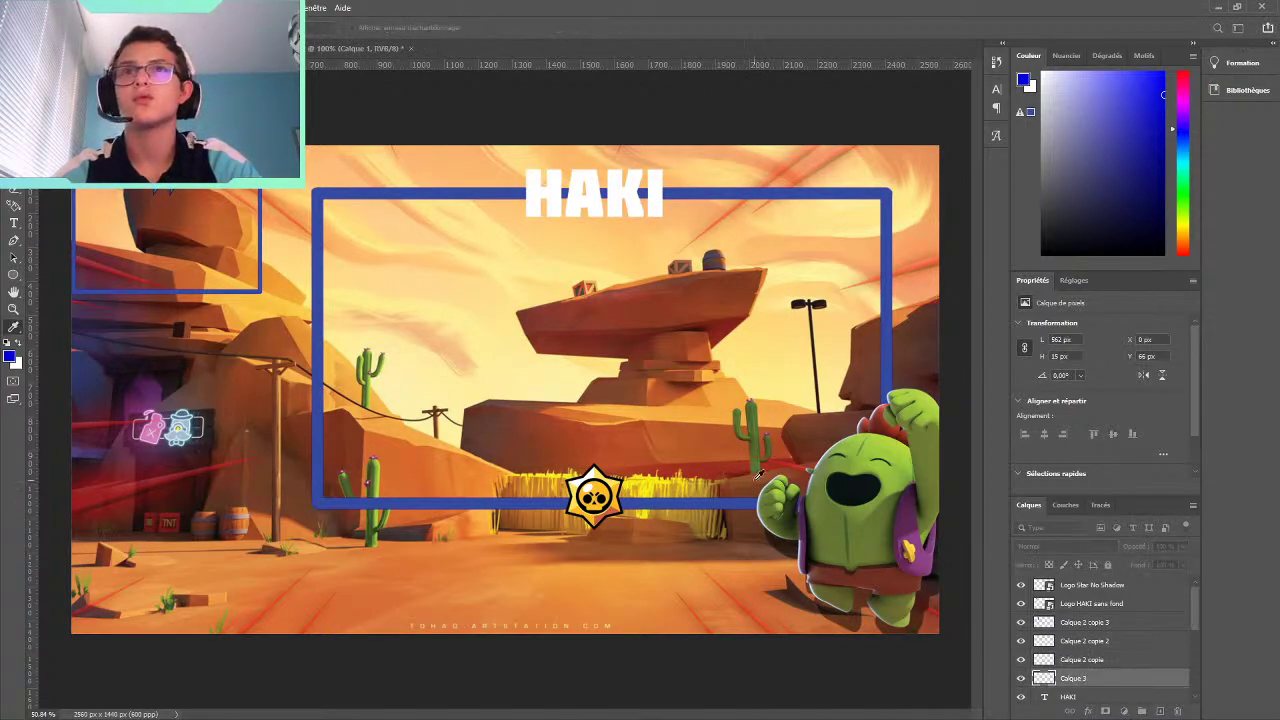
key(v)
key(ctrl+j)
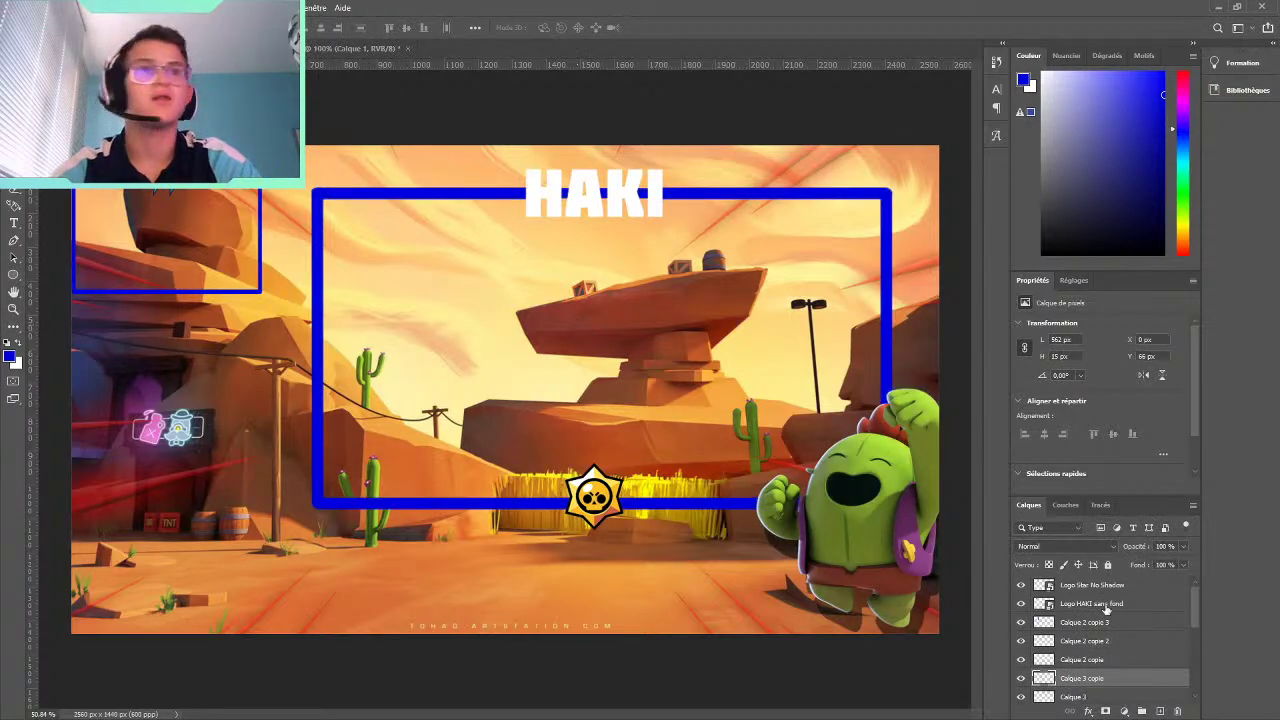
scroll(1090, 688, down, 1)
click(1083, 679)
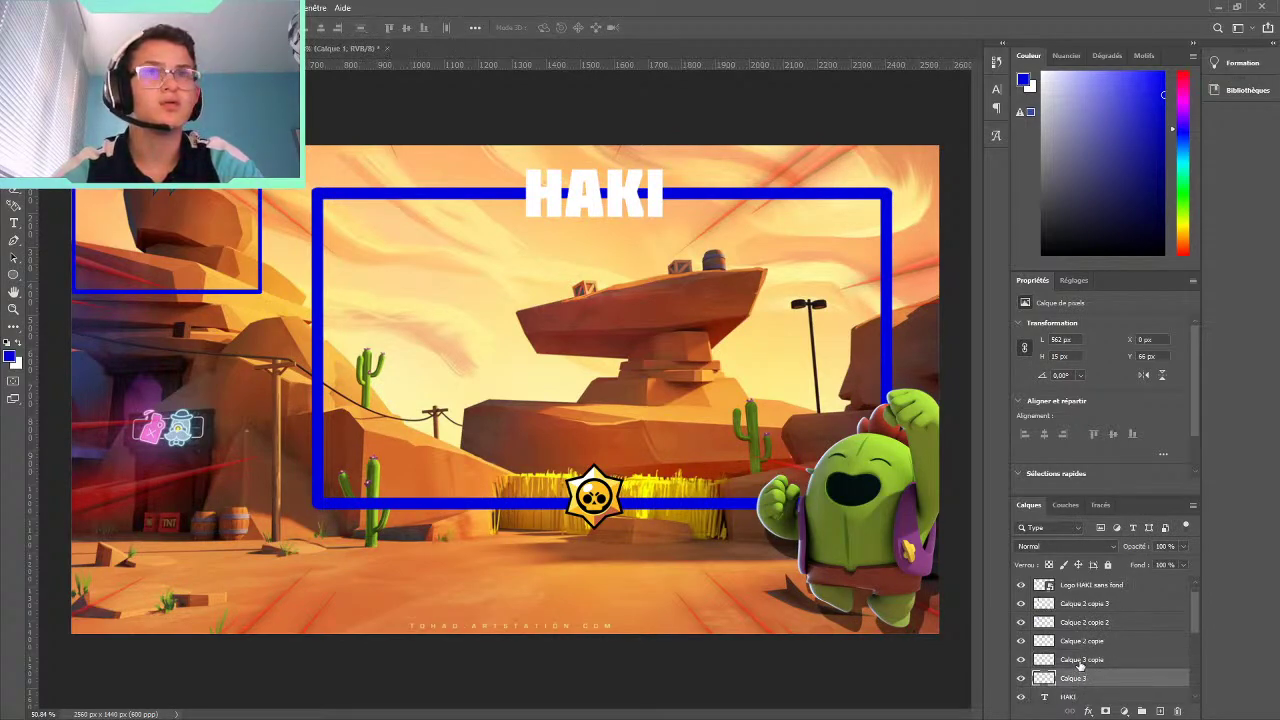
click(1079, 661)
click(1076, 642)
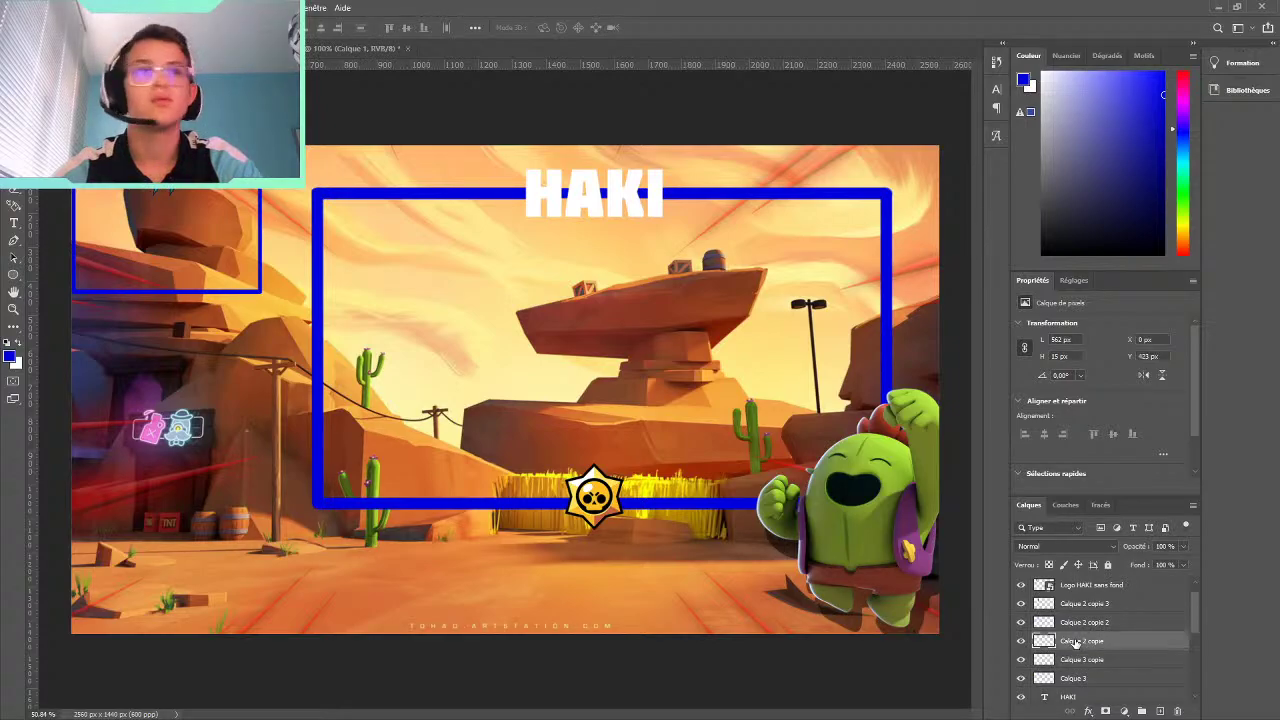
Check the Calque 2 copie frame bar with Free Transform, leaving it unchanged
key(ctrl+t)
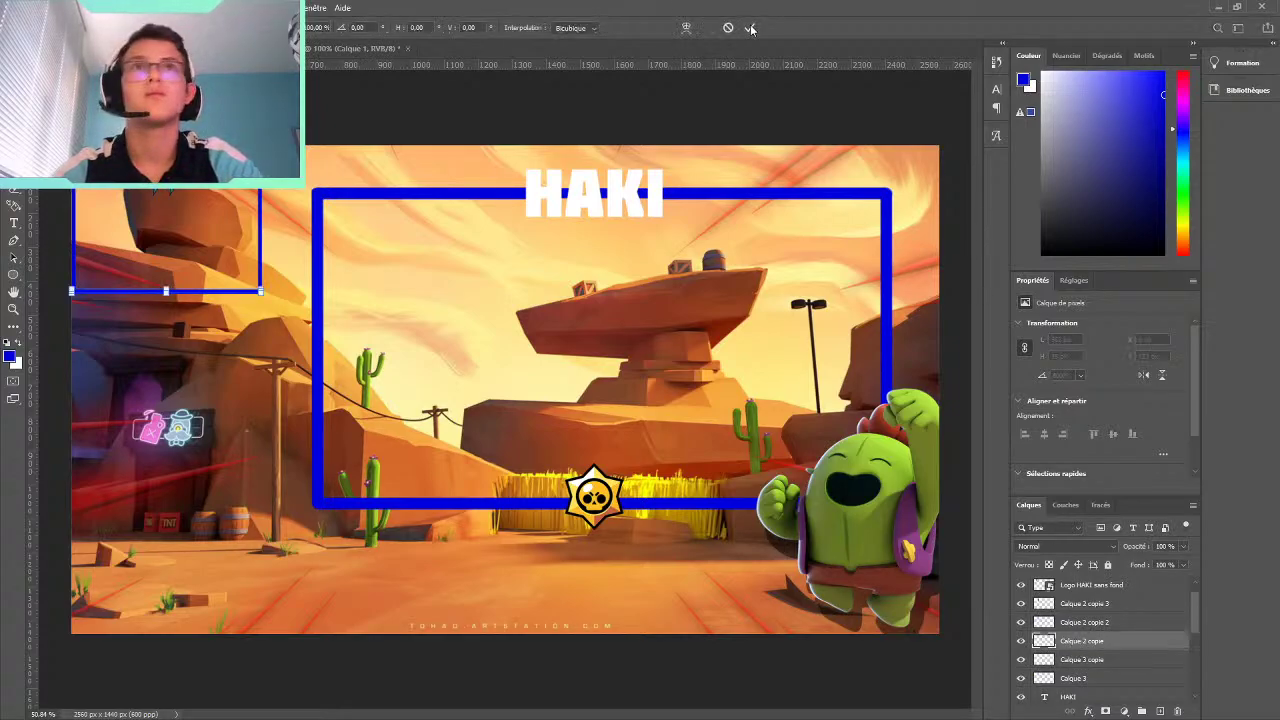
click(729, 28)
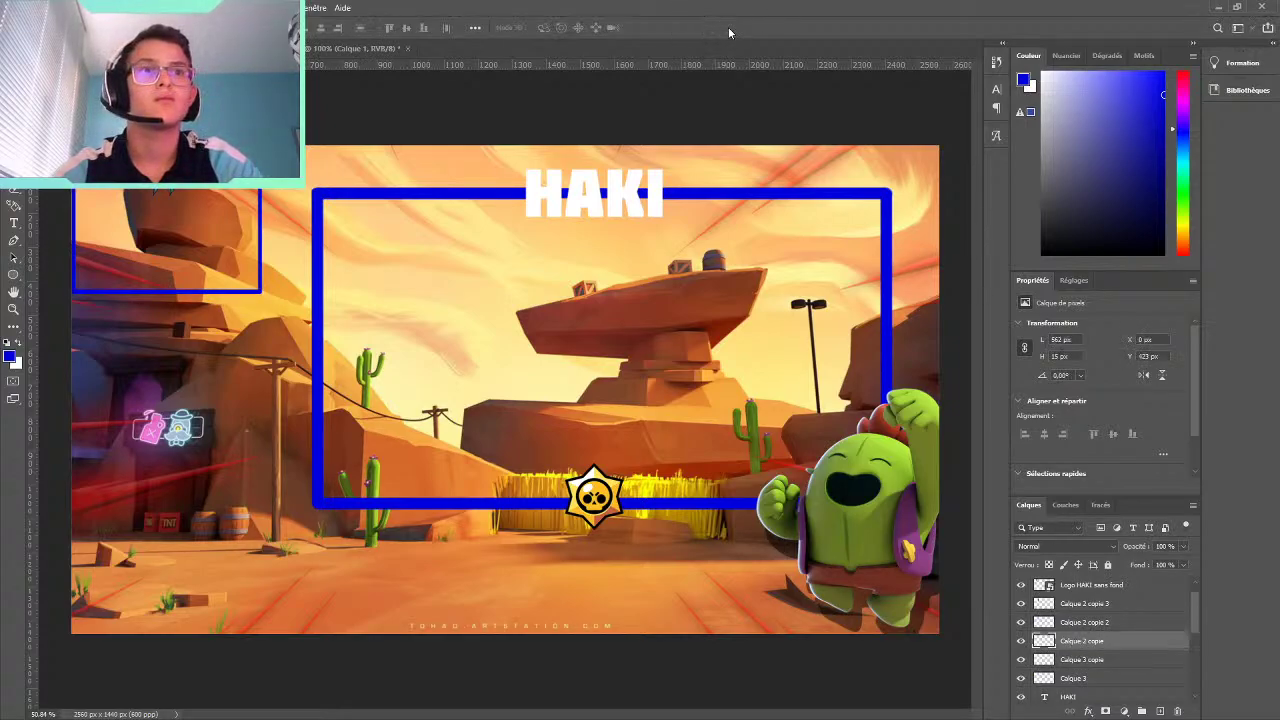
click(1080, 680)
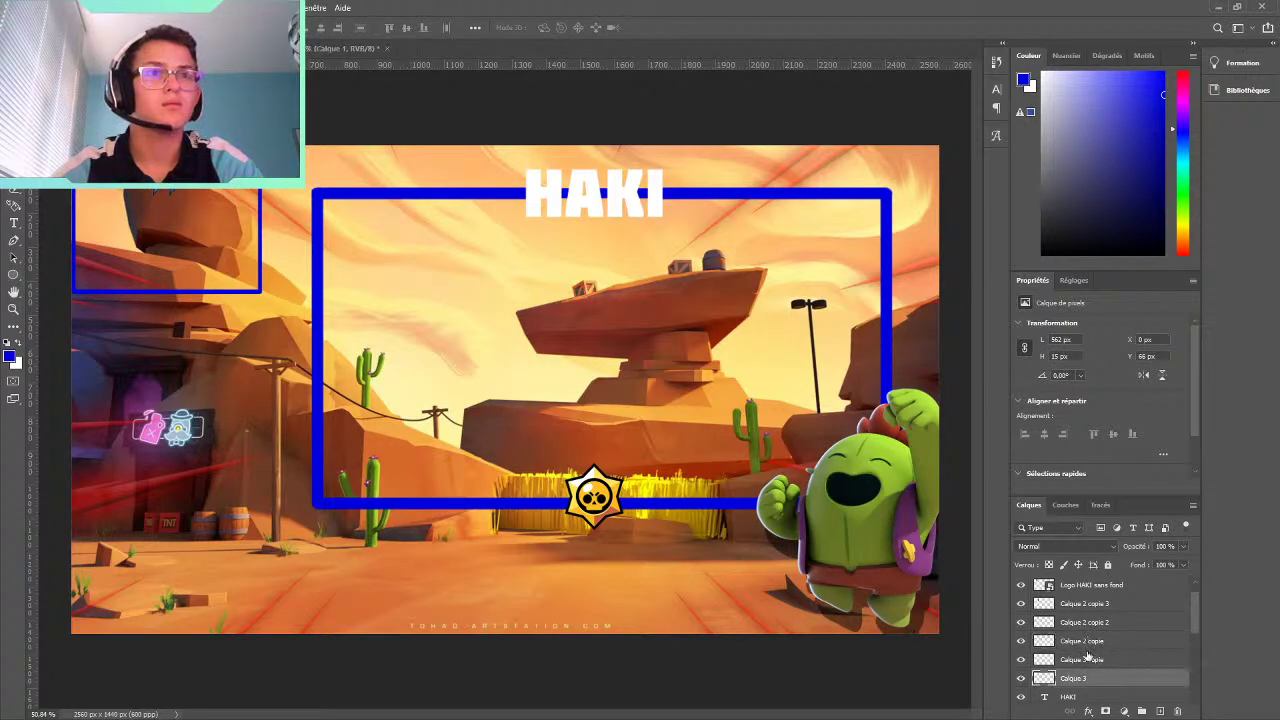
click(1087, 656)
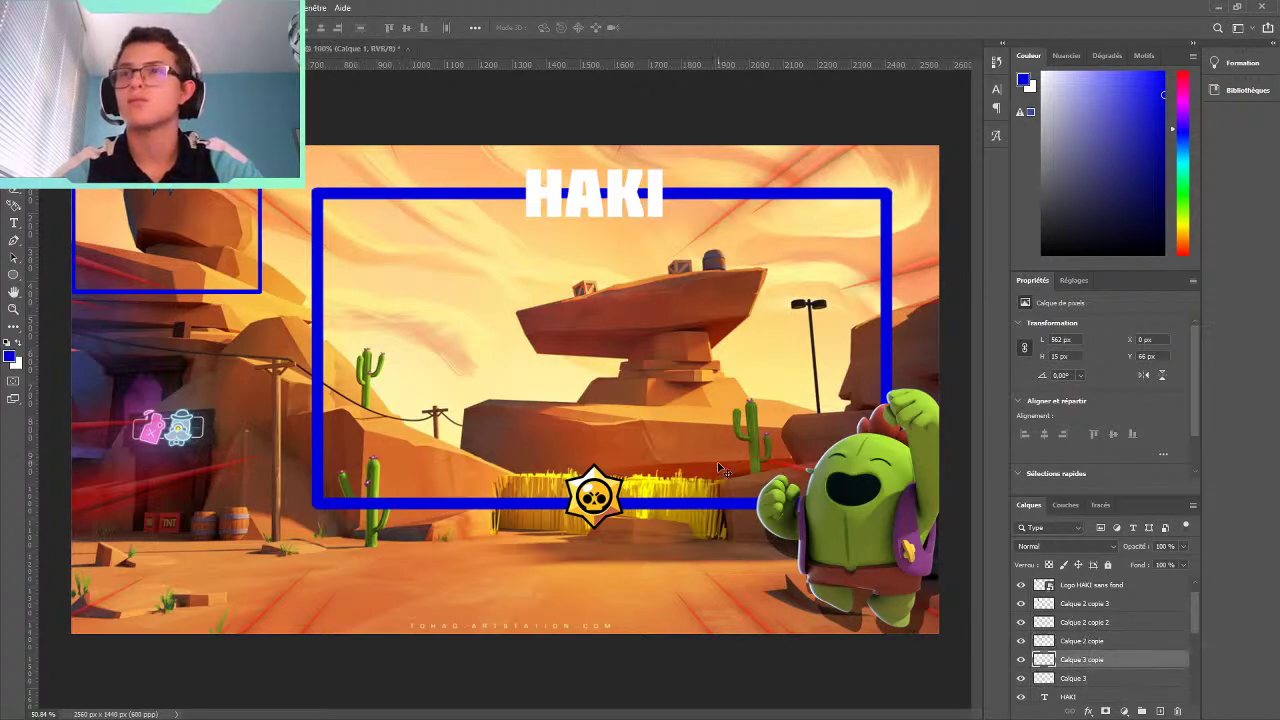
key(ctrl+t)
click(1082, 642)
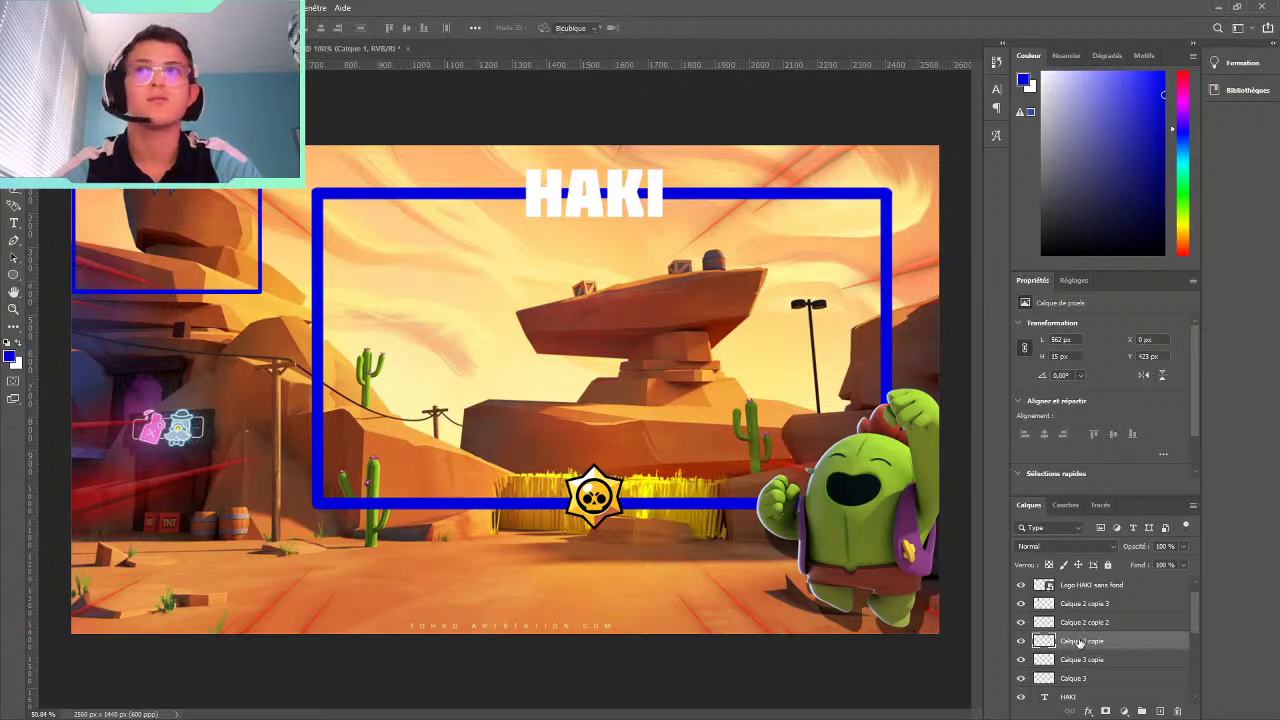
click(1082, 678)
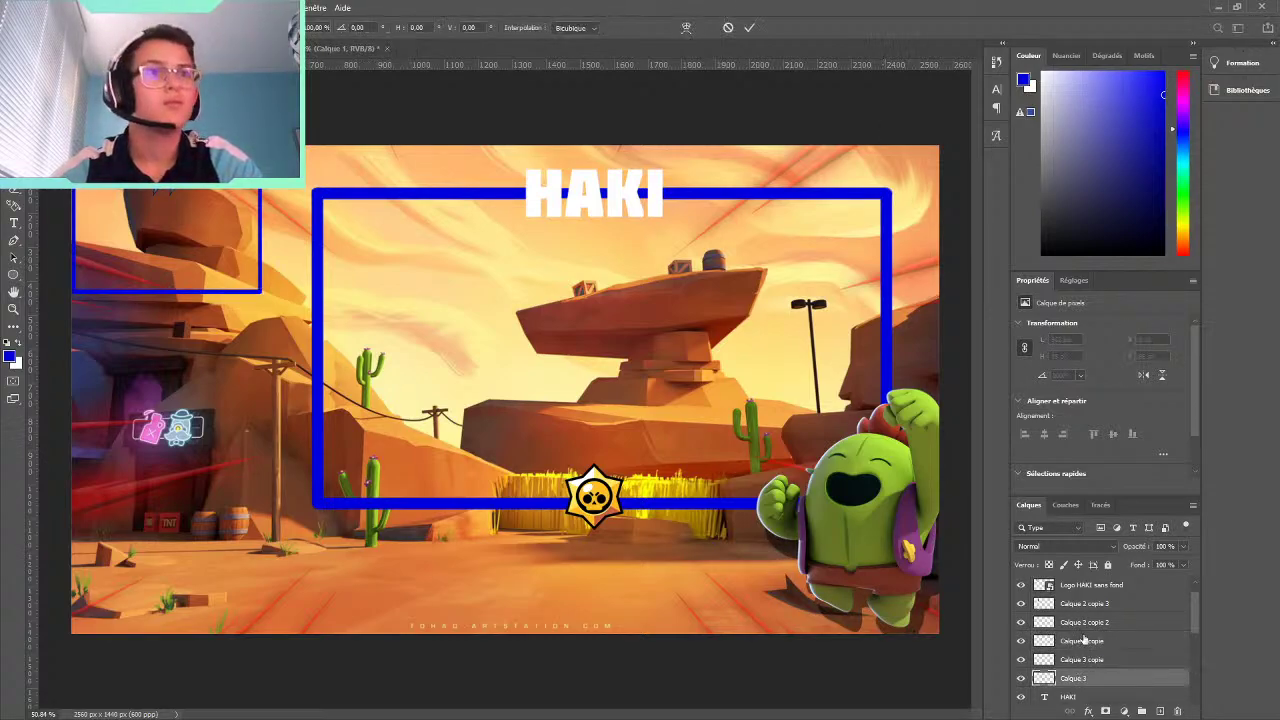
click(1087, 605)
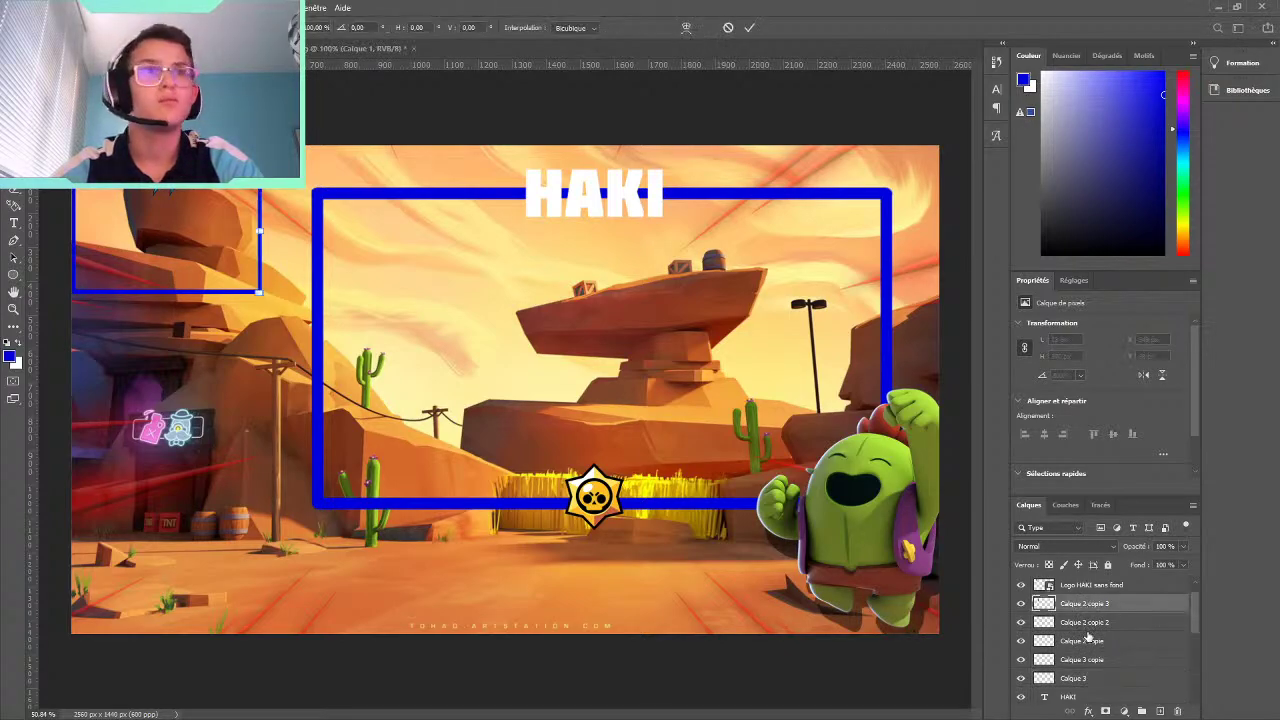
click(1085, 622)
Inspect the Calque 2 copie 2 and bottom edge lines, then put Calque 3's top line into Free Transform
key(ctrl+t)
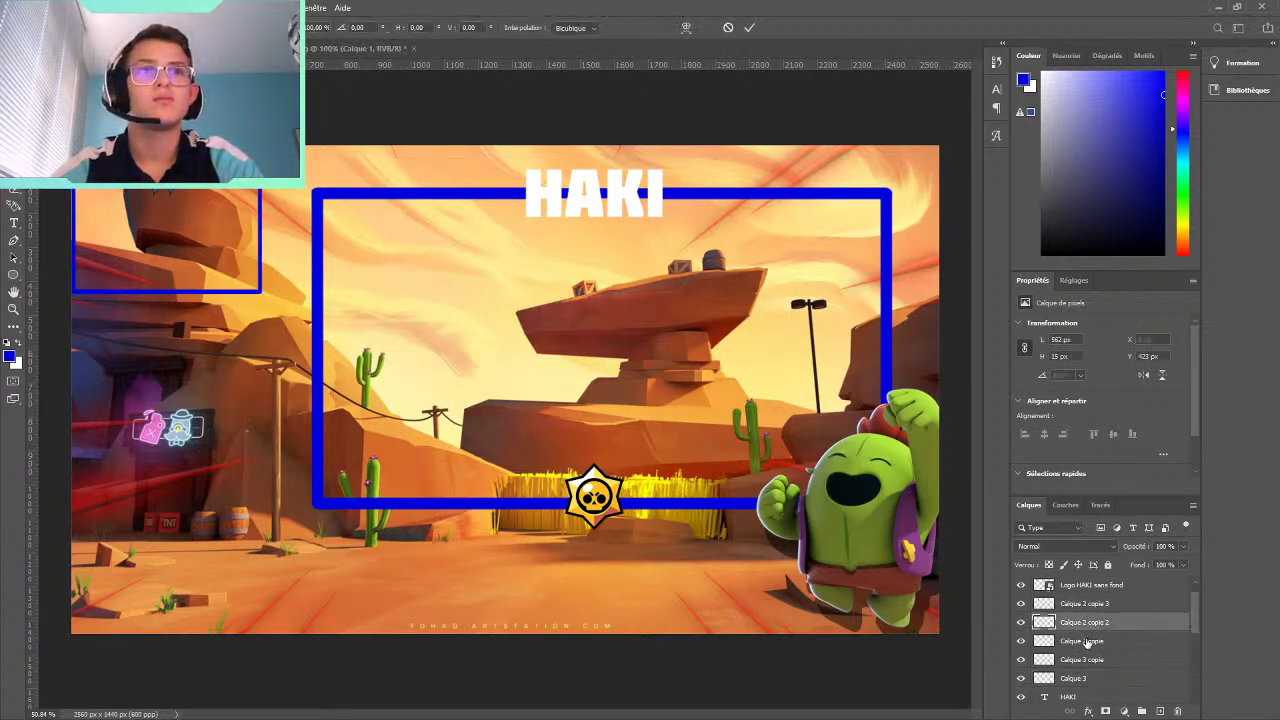
click(1087, 641)
key(ctrl+t)
click(1082, 660)
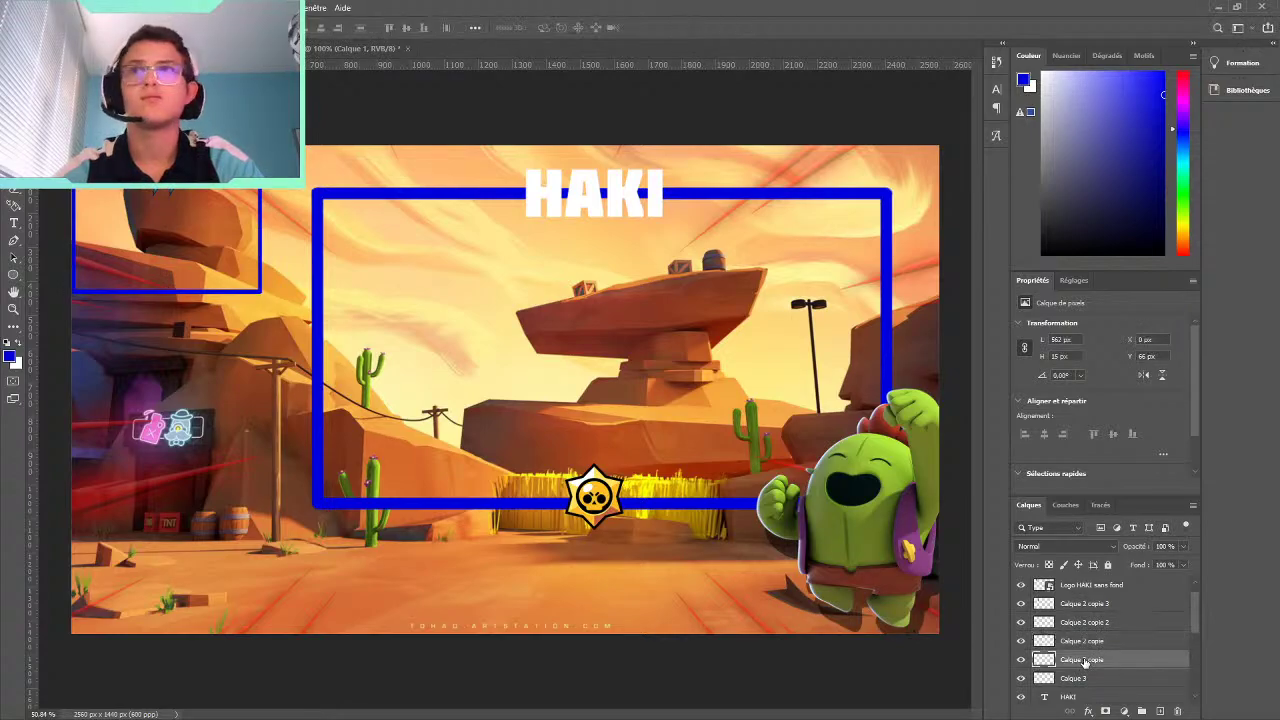
click(1075, 679)
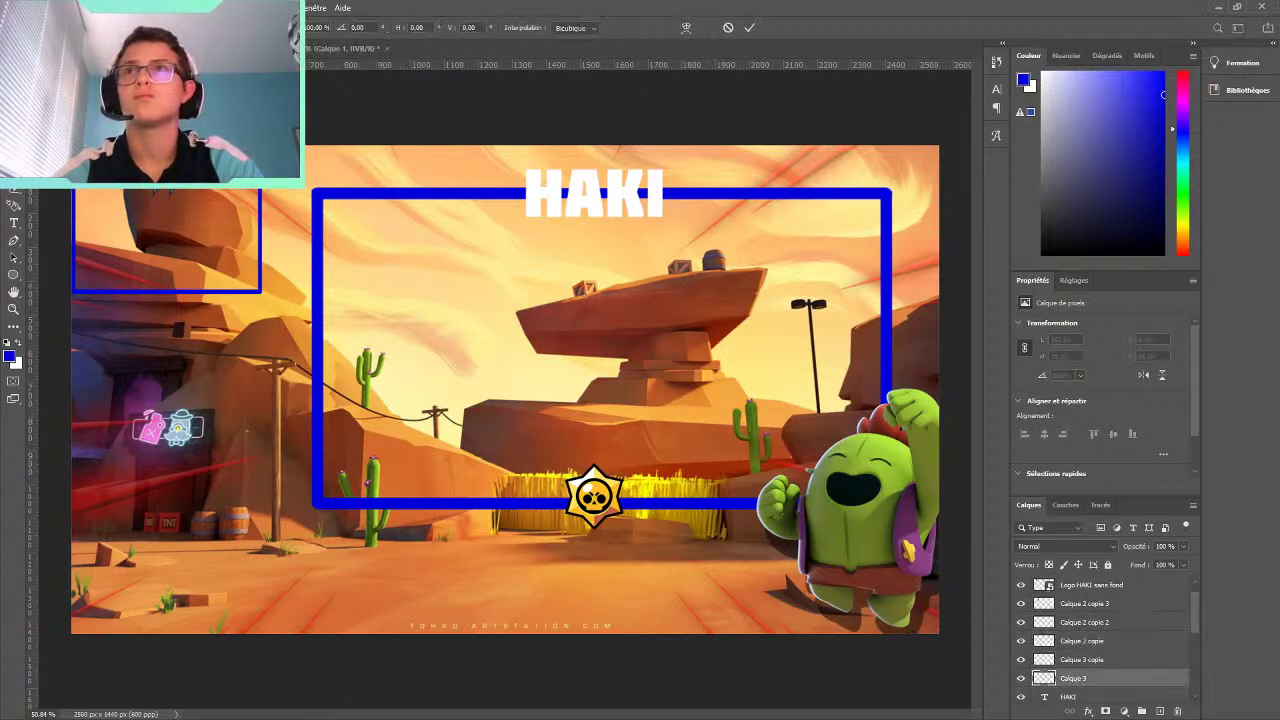
key(ctrl+t)
Delete the stray Calque 3 top line and select the Calque 2 copie 3 layer
drag(207, 203, 498, 163)
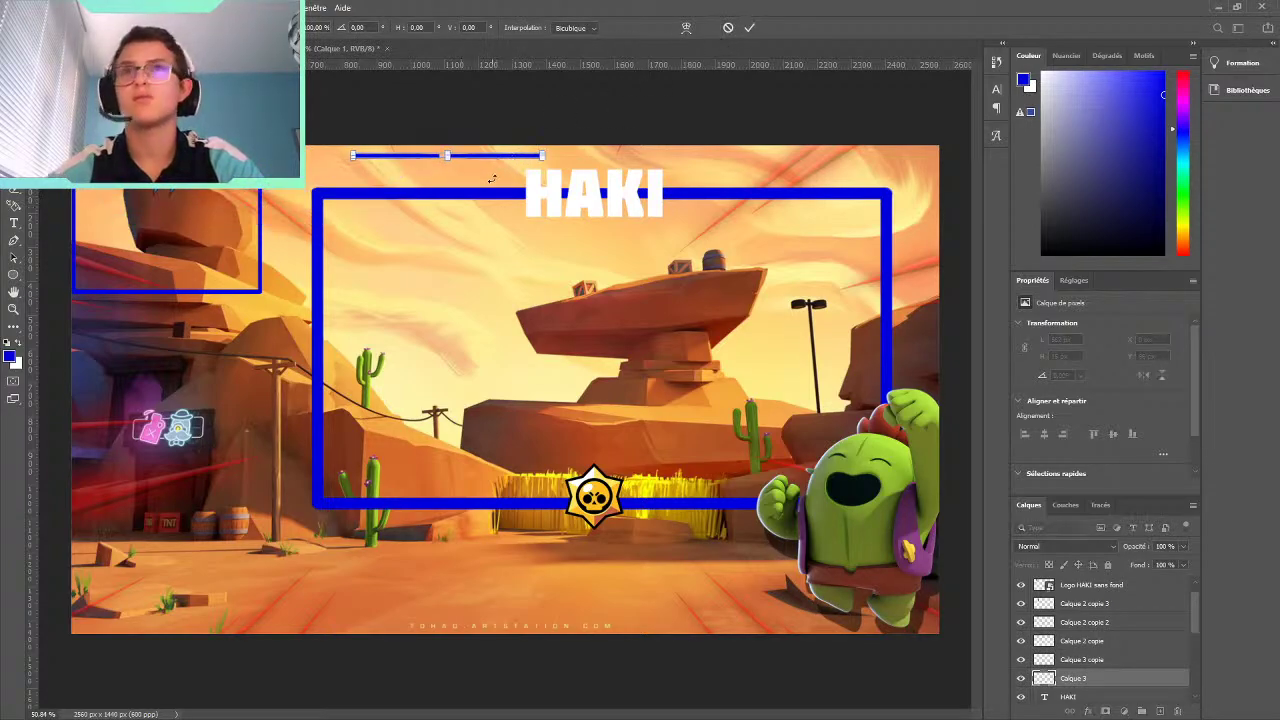
key(Return)
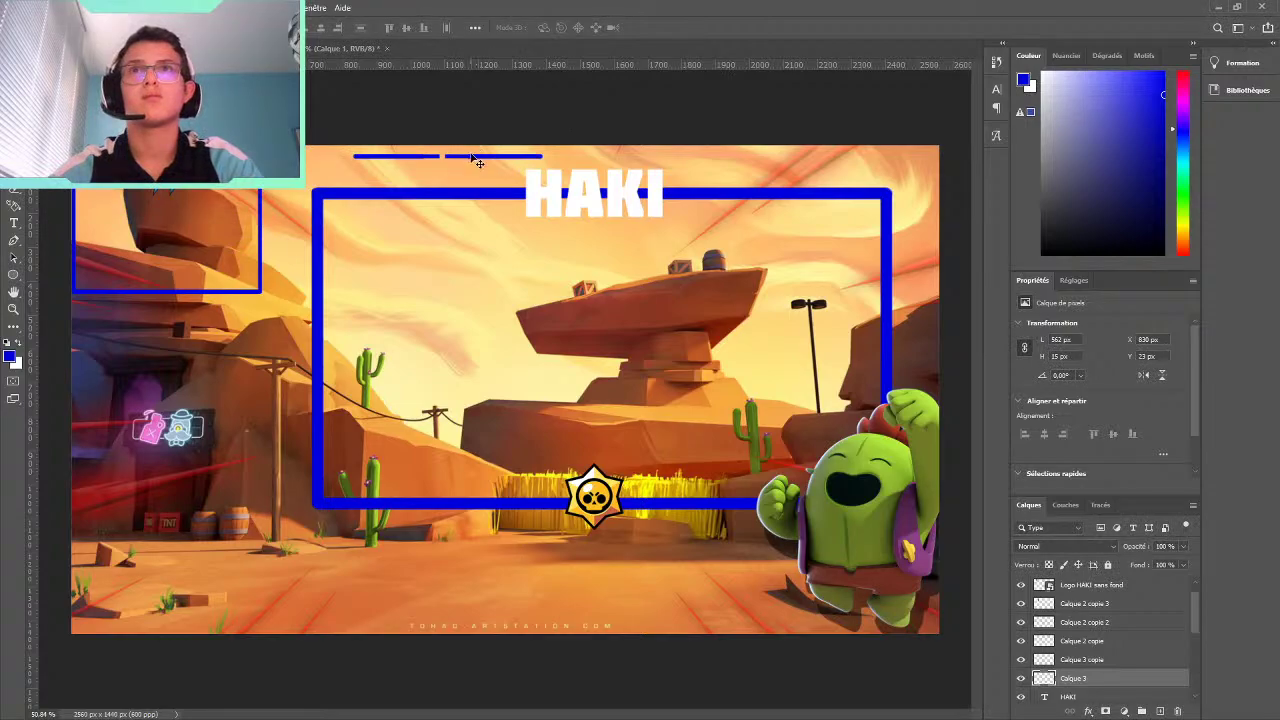
key(Delete)
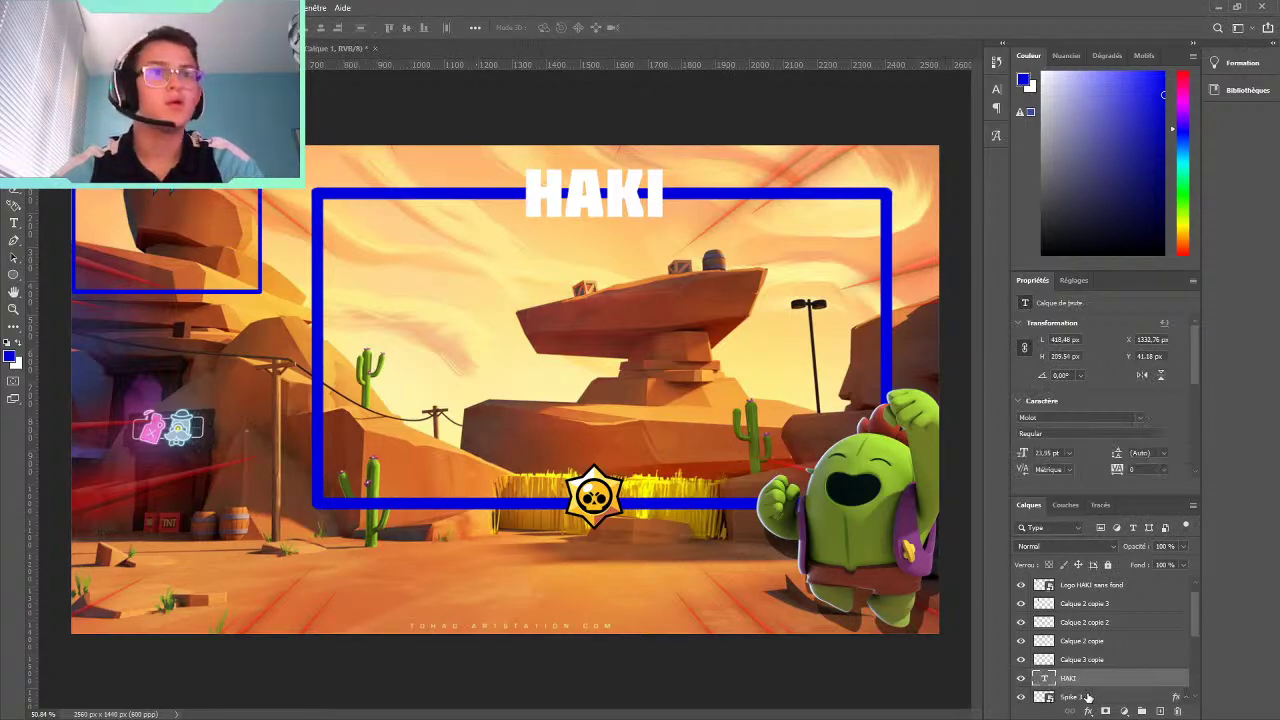
click(1087, 660)
shift+click(1085, 603)
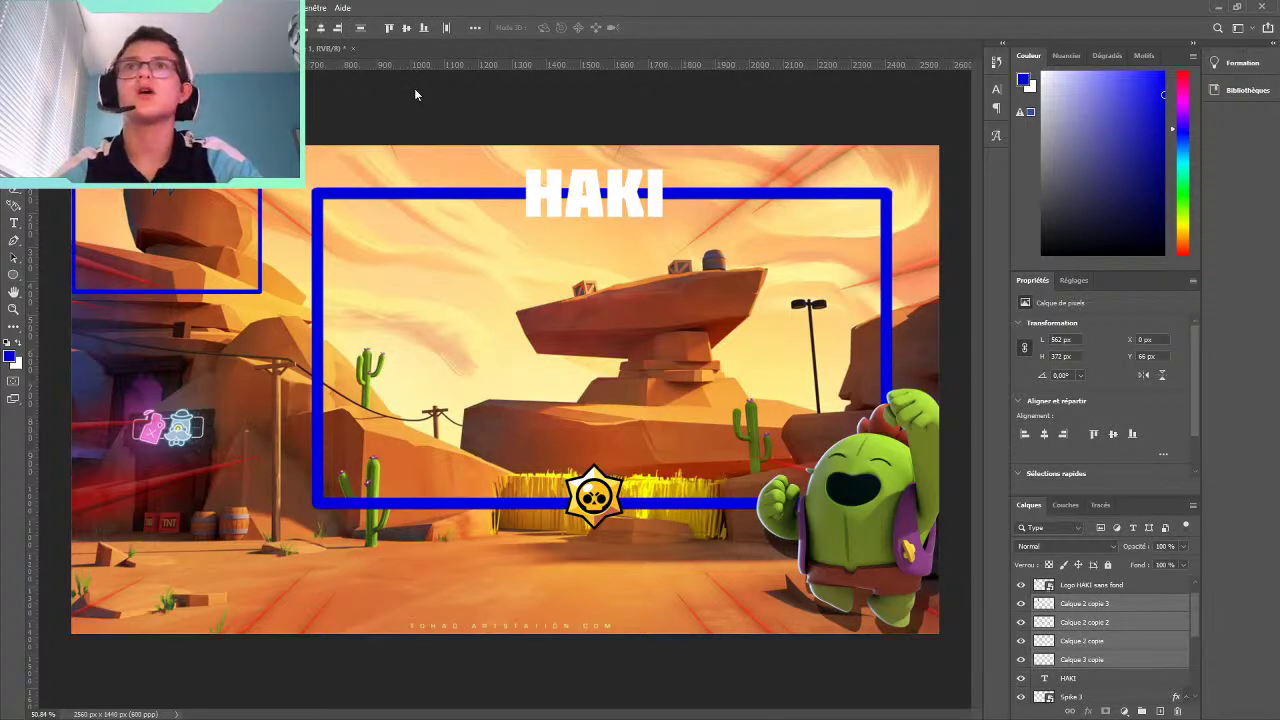
click(1085, 603)
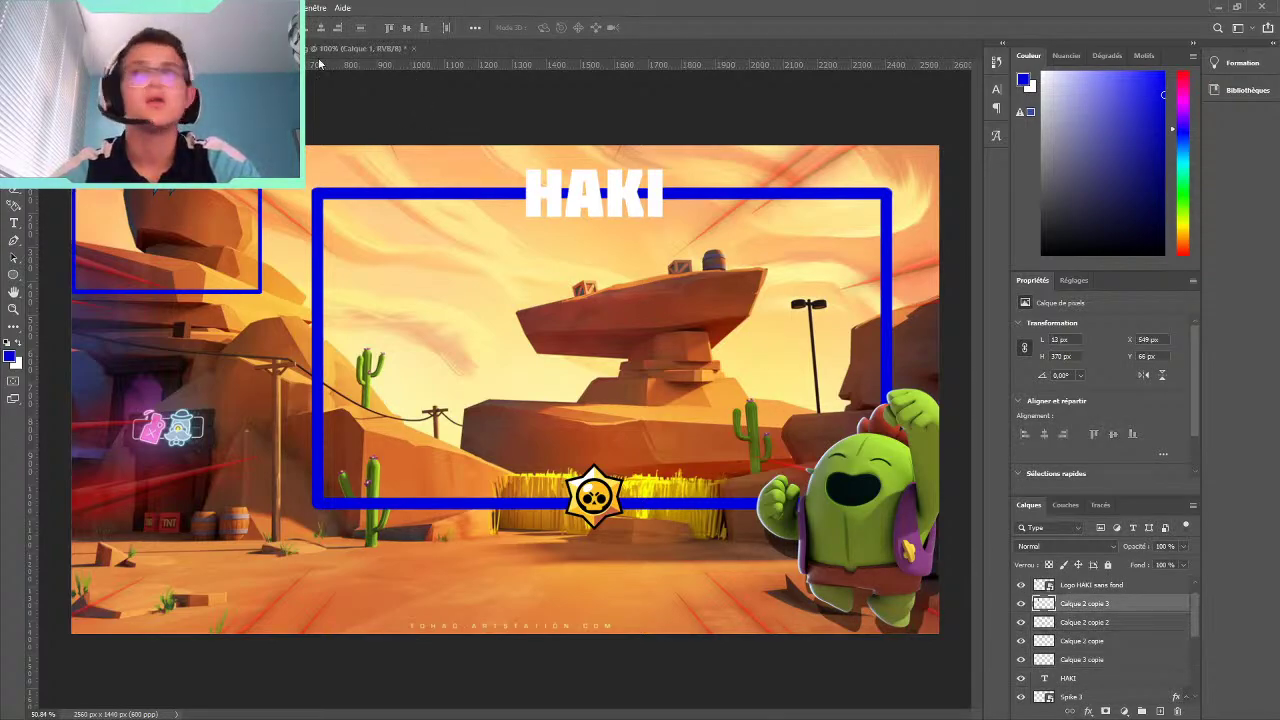
key(i)
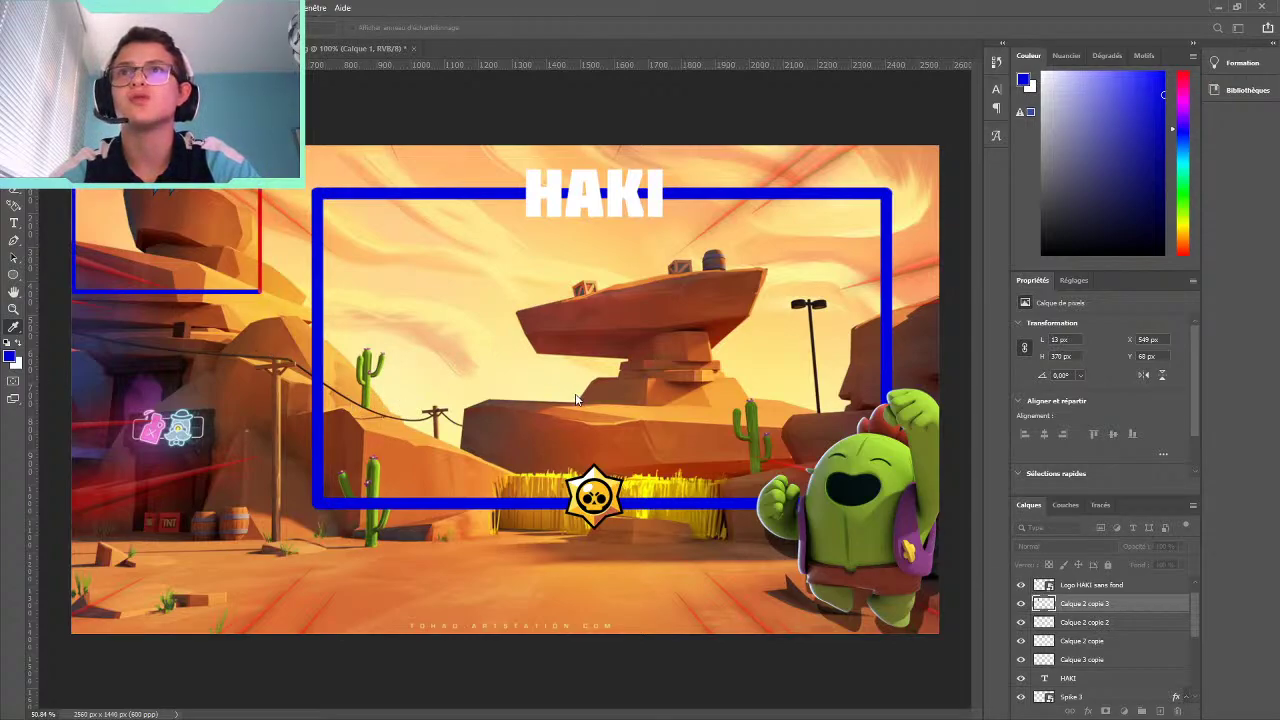
key(v)
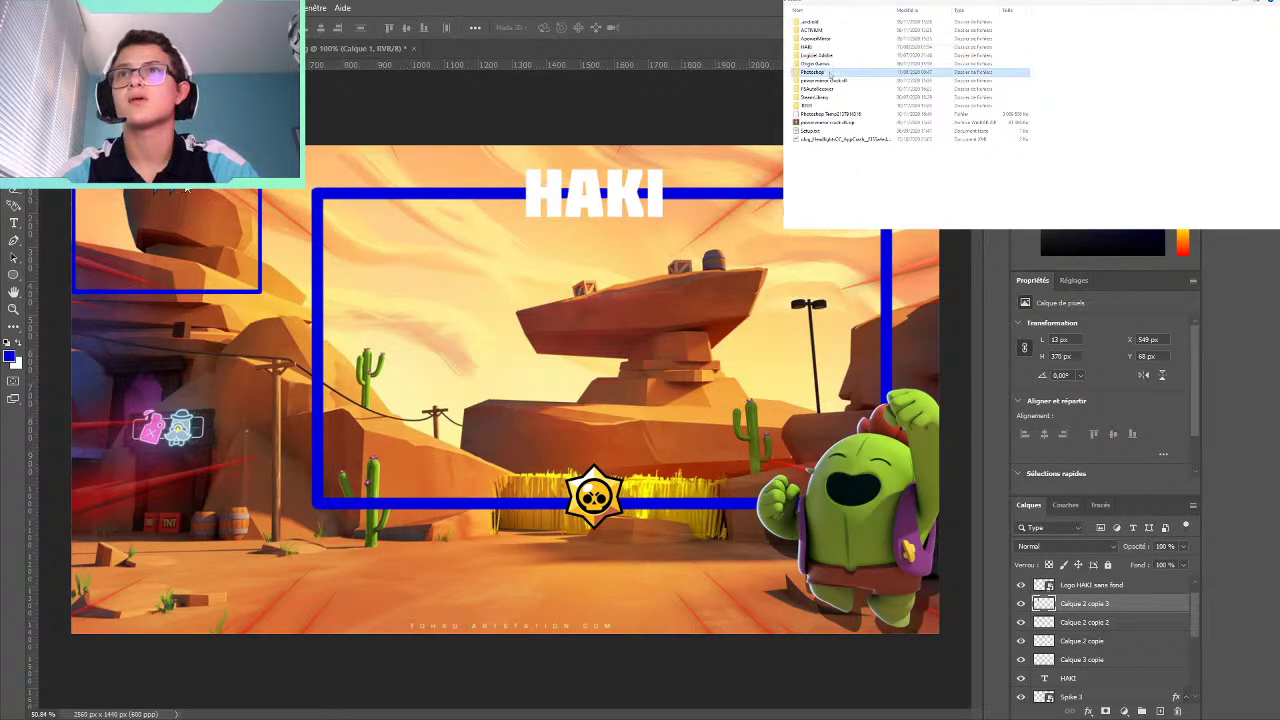
Browse the project folders to the box folder holding the Big, Brawl and Mega box PNGs
double_click(829, 70)
double_click(812, 30)
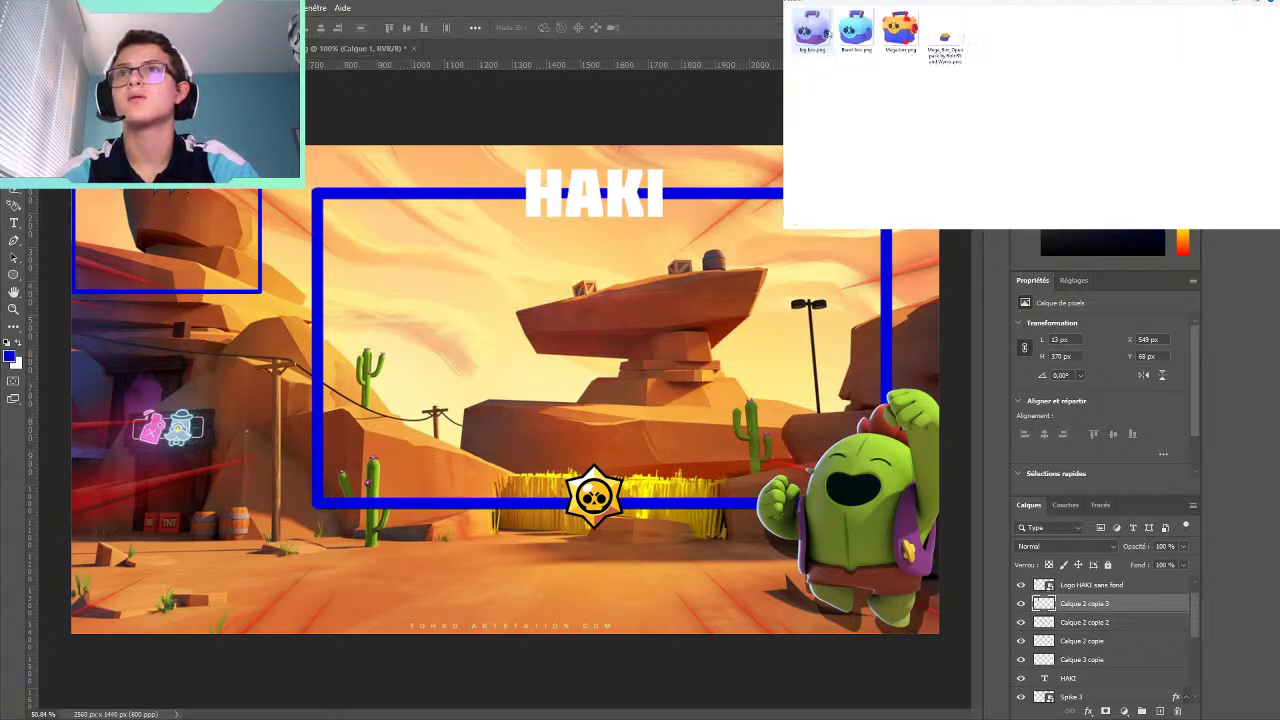
key(alt+Up)
double_click(815, 35)
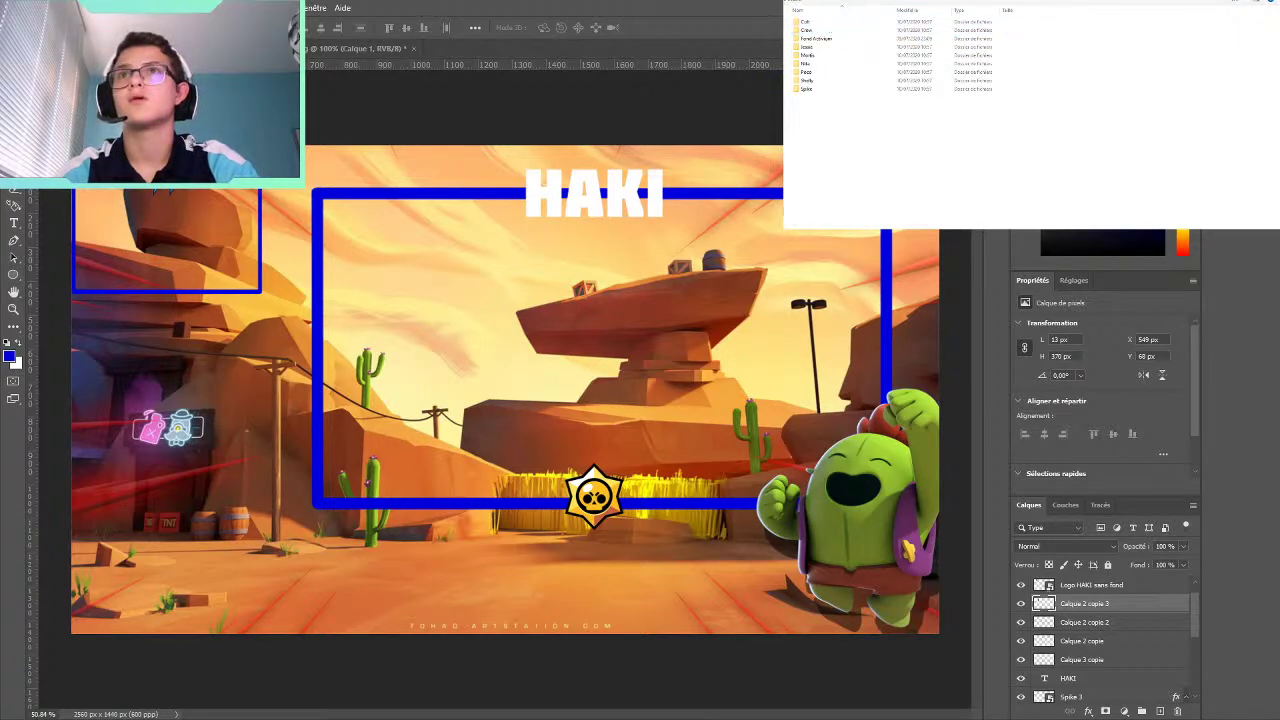
key(alt+Up)
double_click(812, 30)
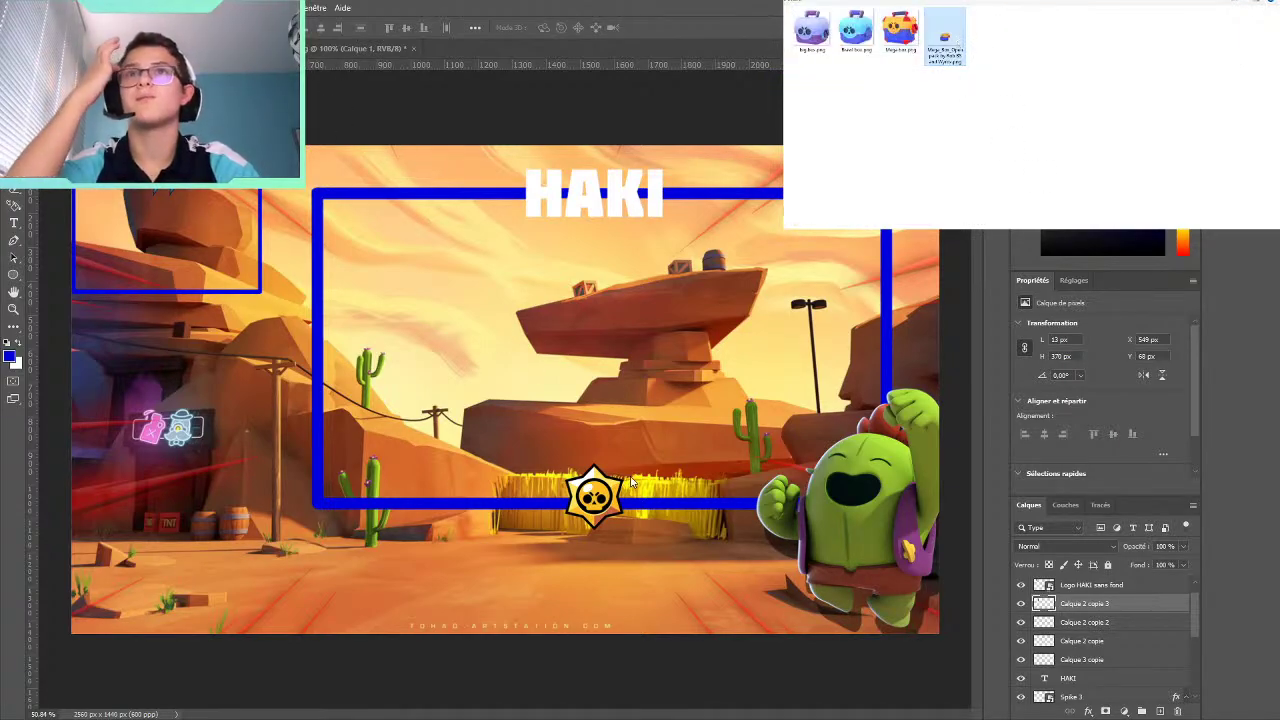
Place the Mega box PNG on the overlay, mirrored horizontally, near the bottom-left
drag(630, 482, 824, 501)
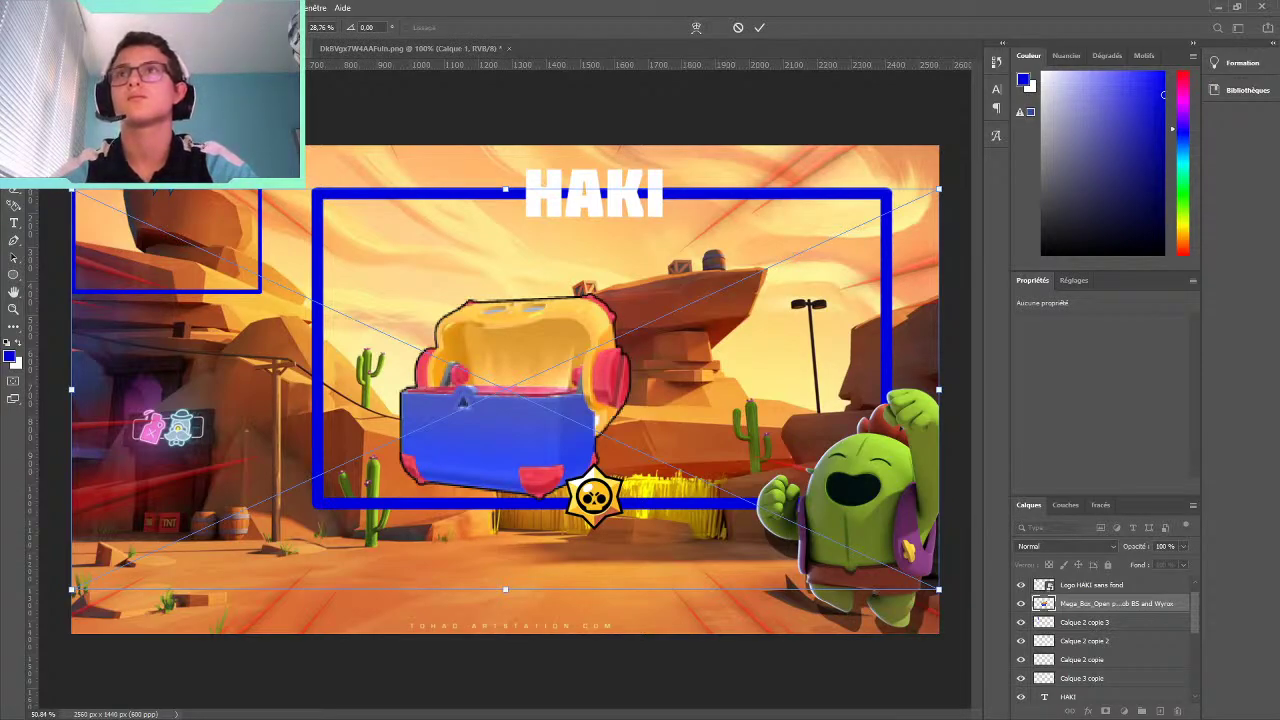
click(759, 27)
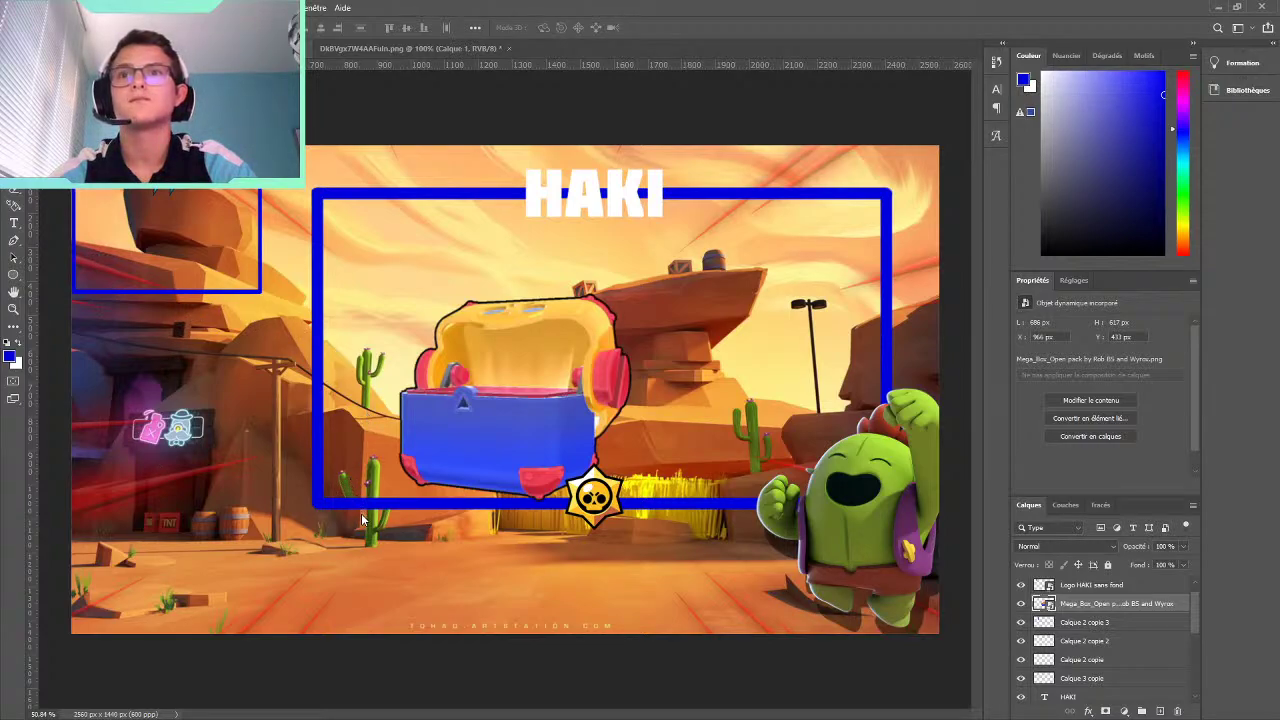
key(ctrl+z)
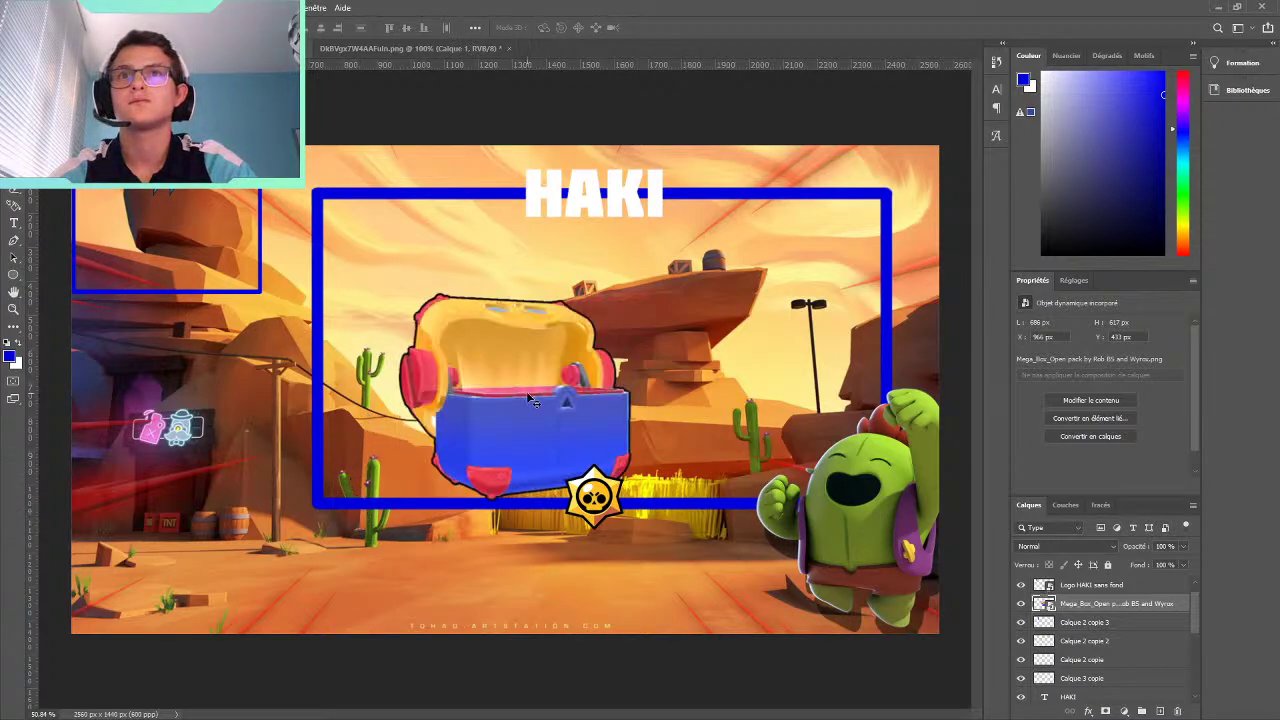
drag(525, 398, 195, 528)
Shrink the chest into the bottom-left corner and recolour it blue and yellow with Hue/Saturation
key(ctrl+t)
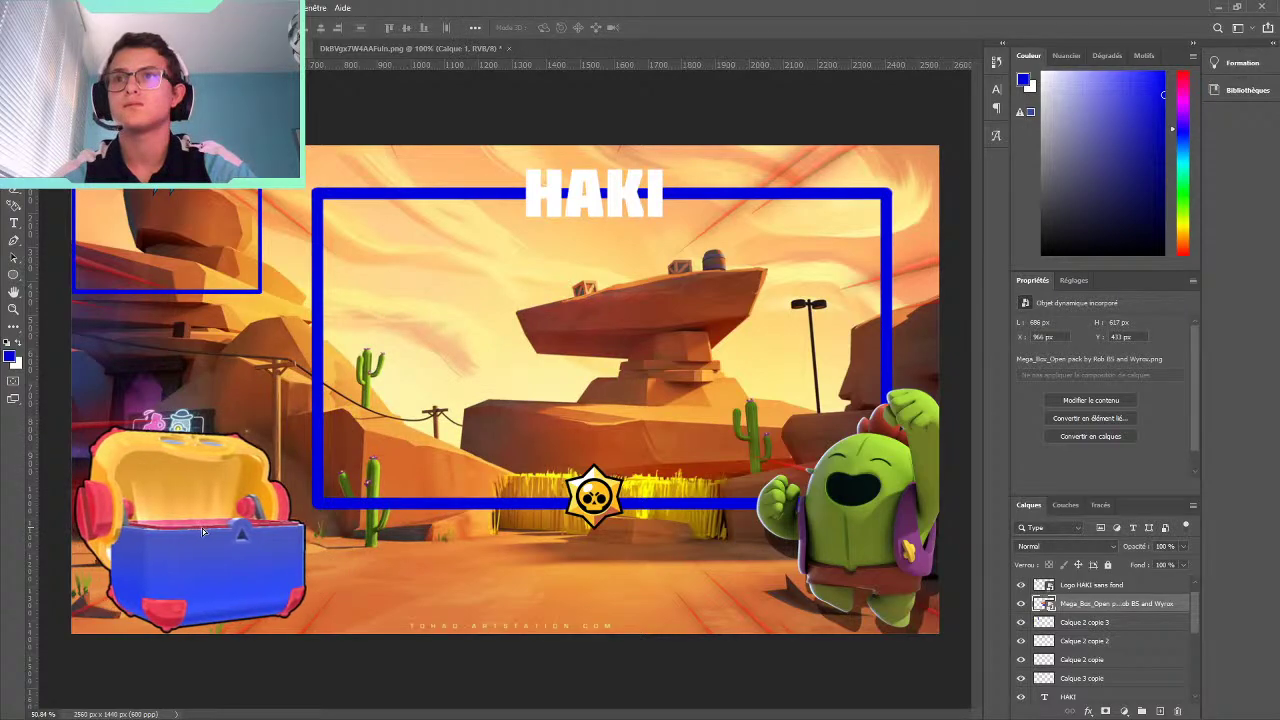
mouse_move(297, 426)
mouse_down()
mouse_move(638, 325)
mouse_move(482, 458)
mouse_up()
mouse_move(261, 603)
mouse_down()
mouse_move(155, 590)
mouse_move(381, 509)
mouse_up()
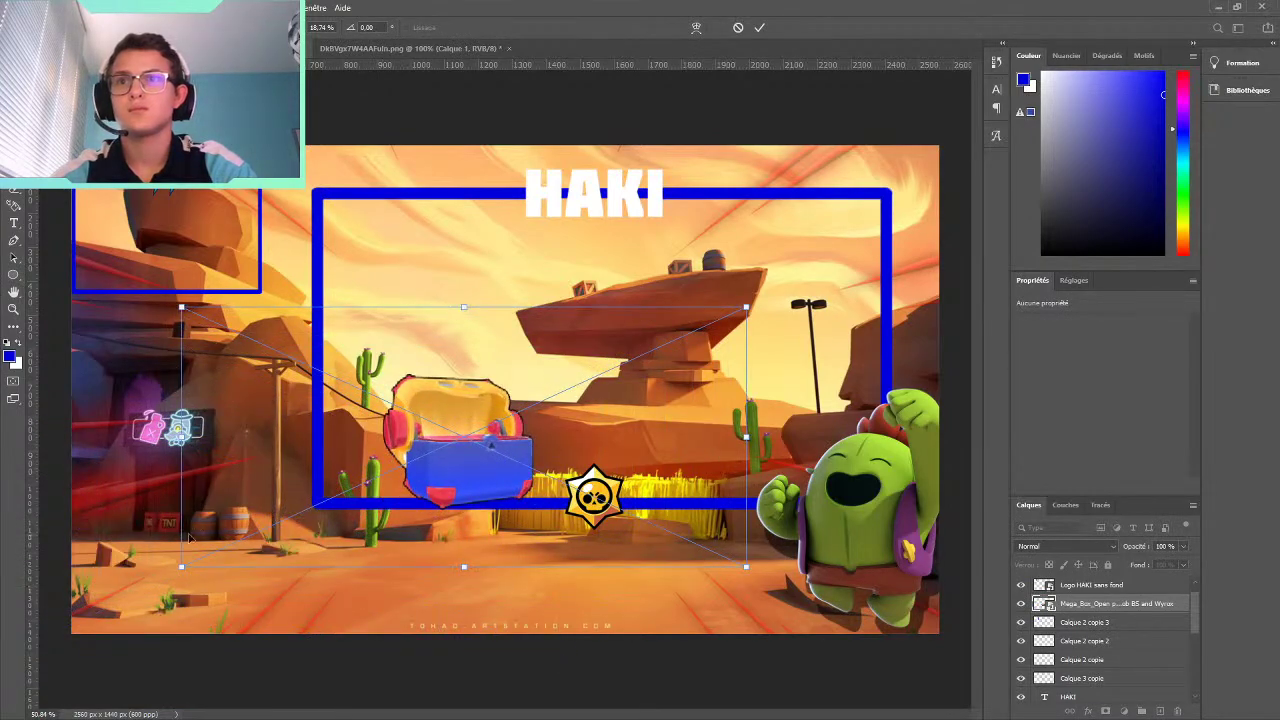
drag(180, 435, 283, 447)
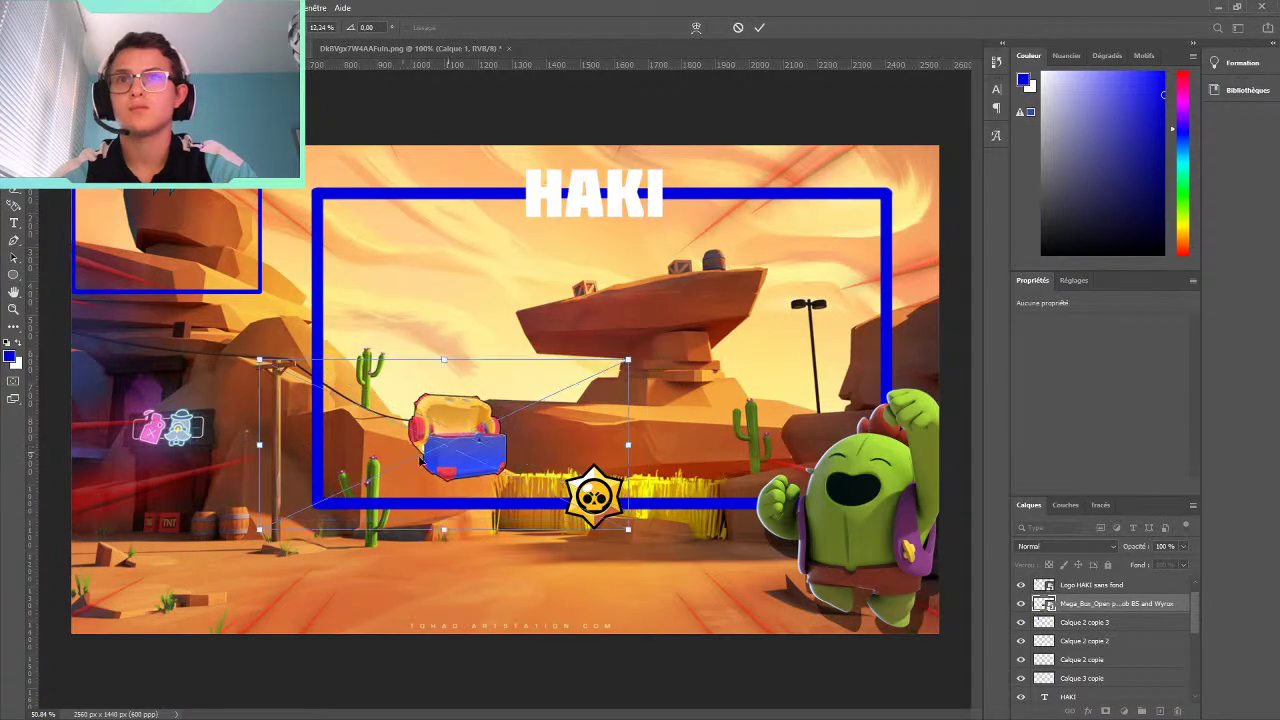
drag(449, 453, 112, 606)
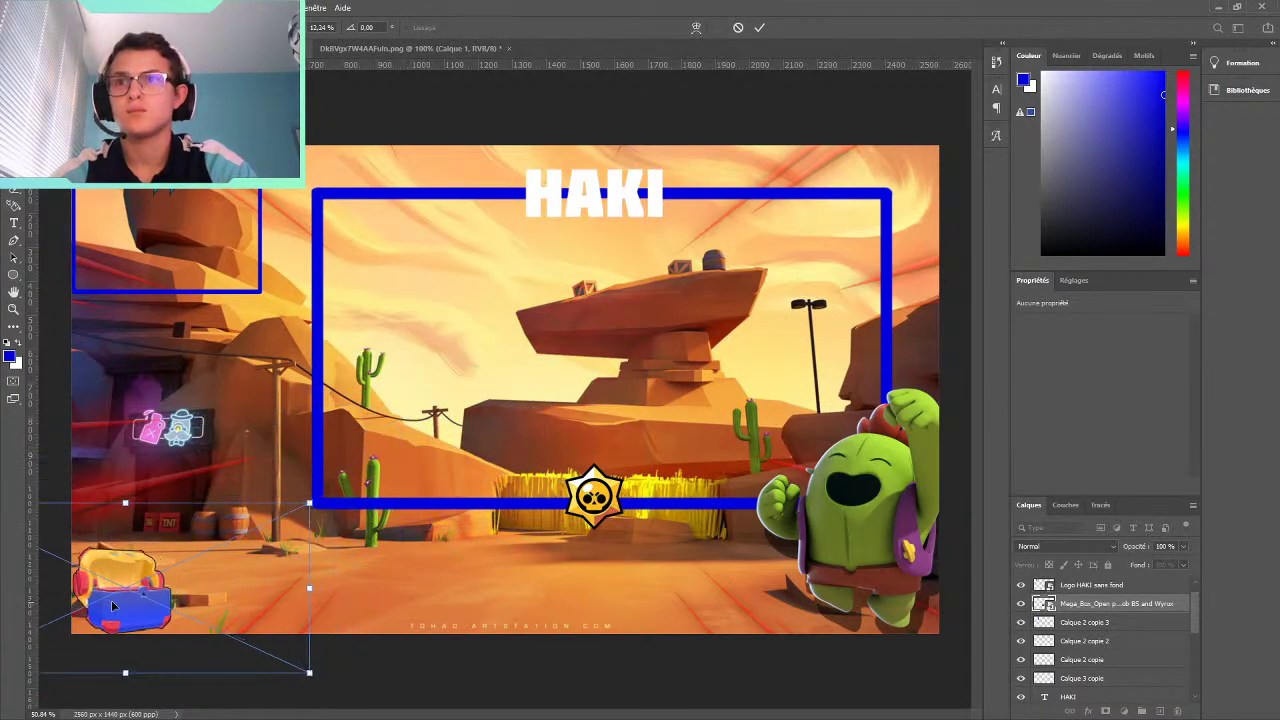
click(758, 28)
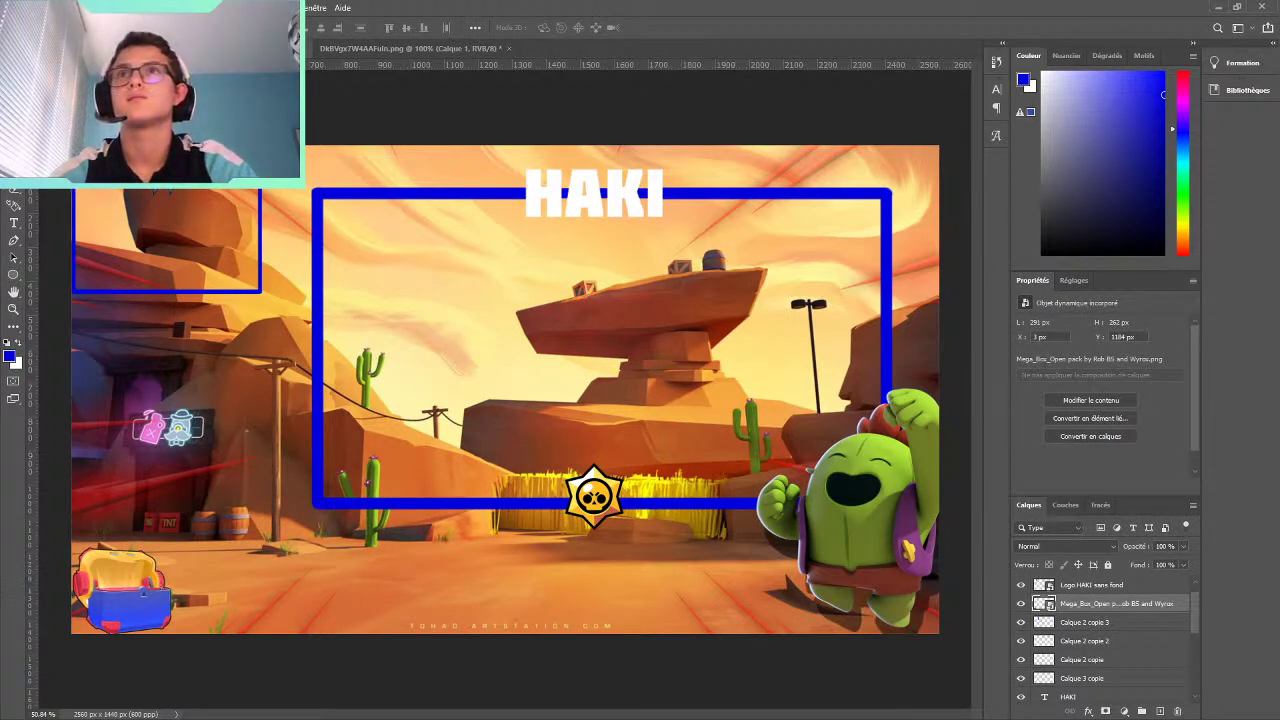
key(i)
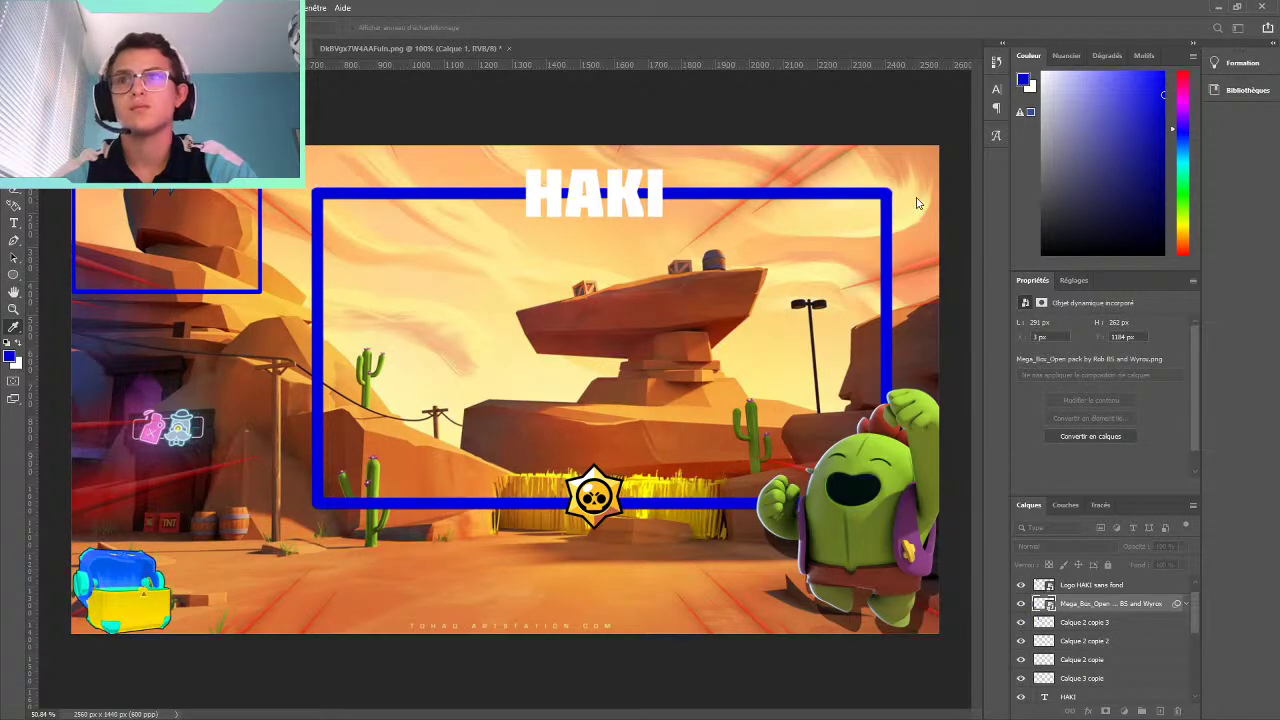
key(Return)
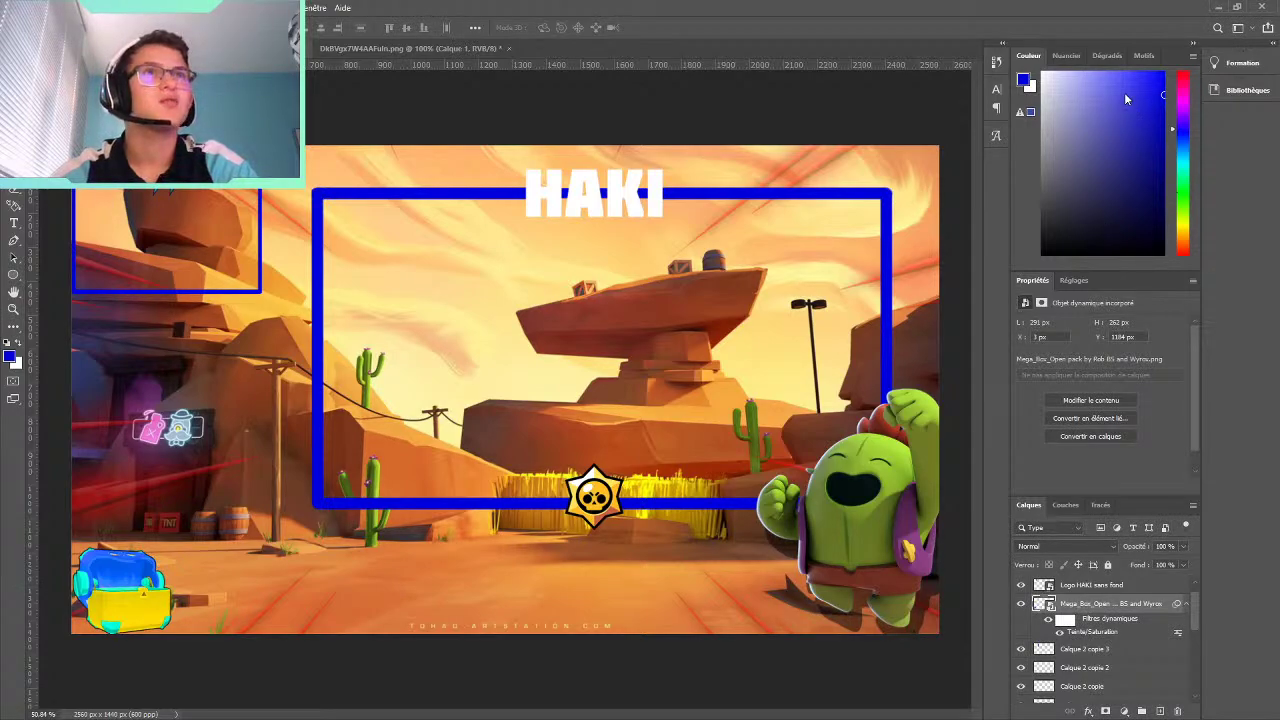
Delete the Mega_Box chest layer and browse through Fond pour perso to the Spike images folder
key(Delete)
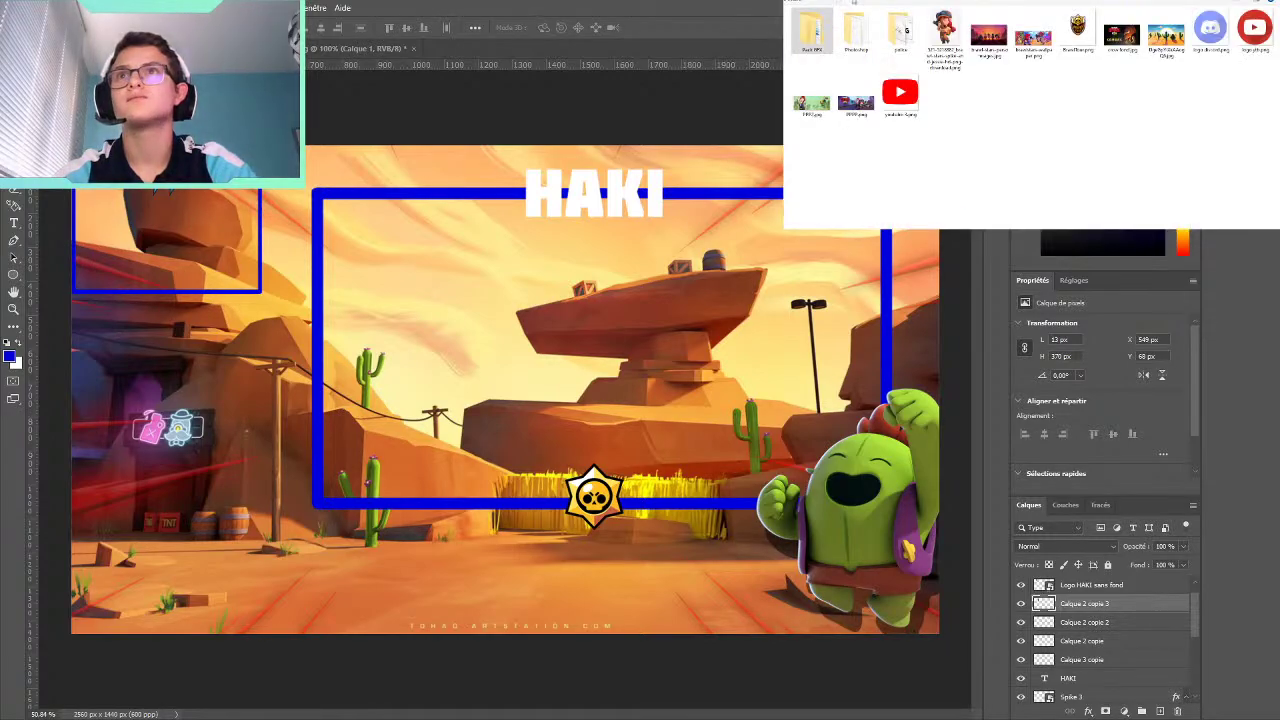
click(893, 515)
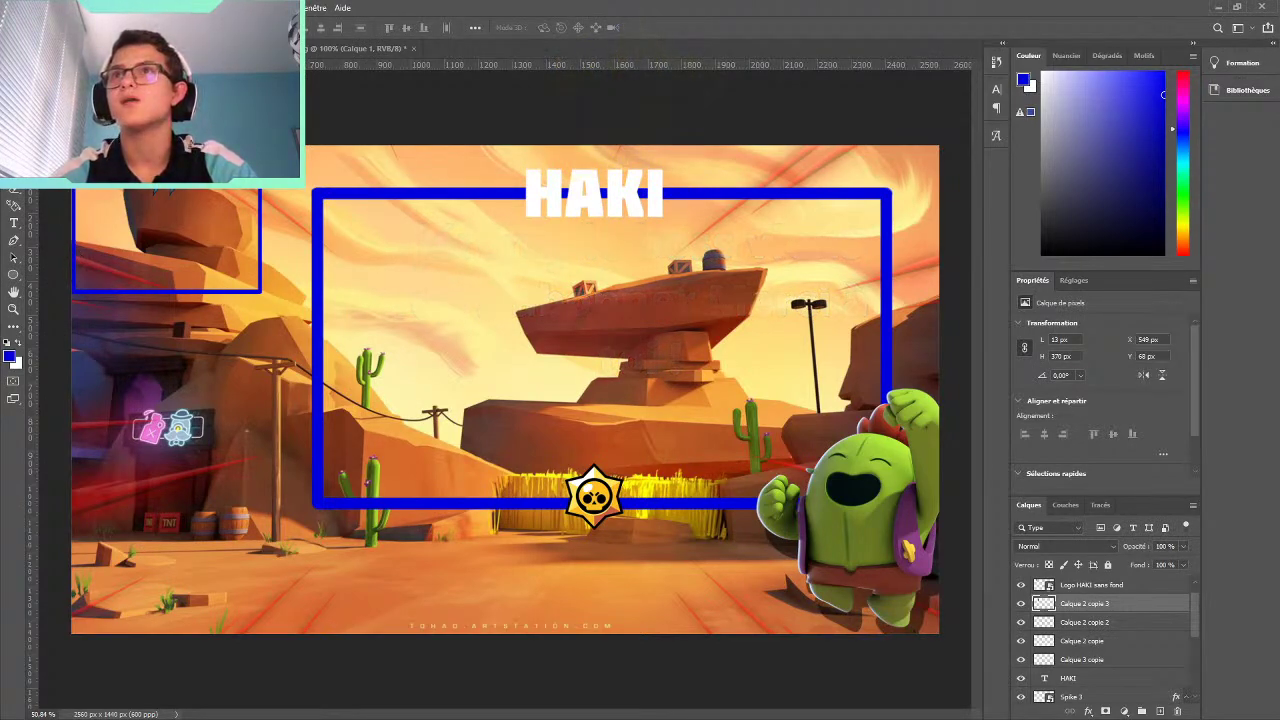
double_click(857, 30)
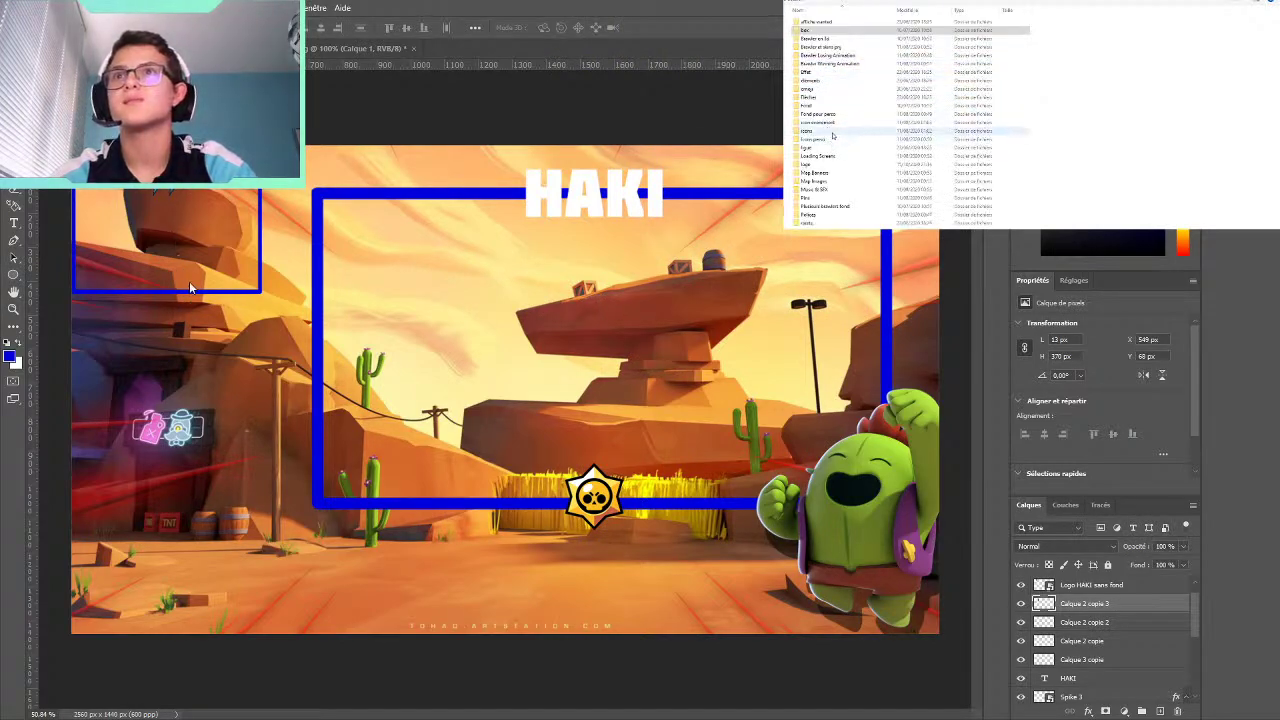
double_click(820, 114)
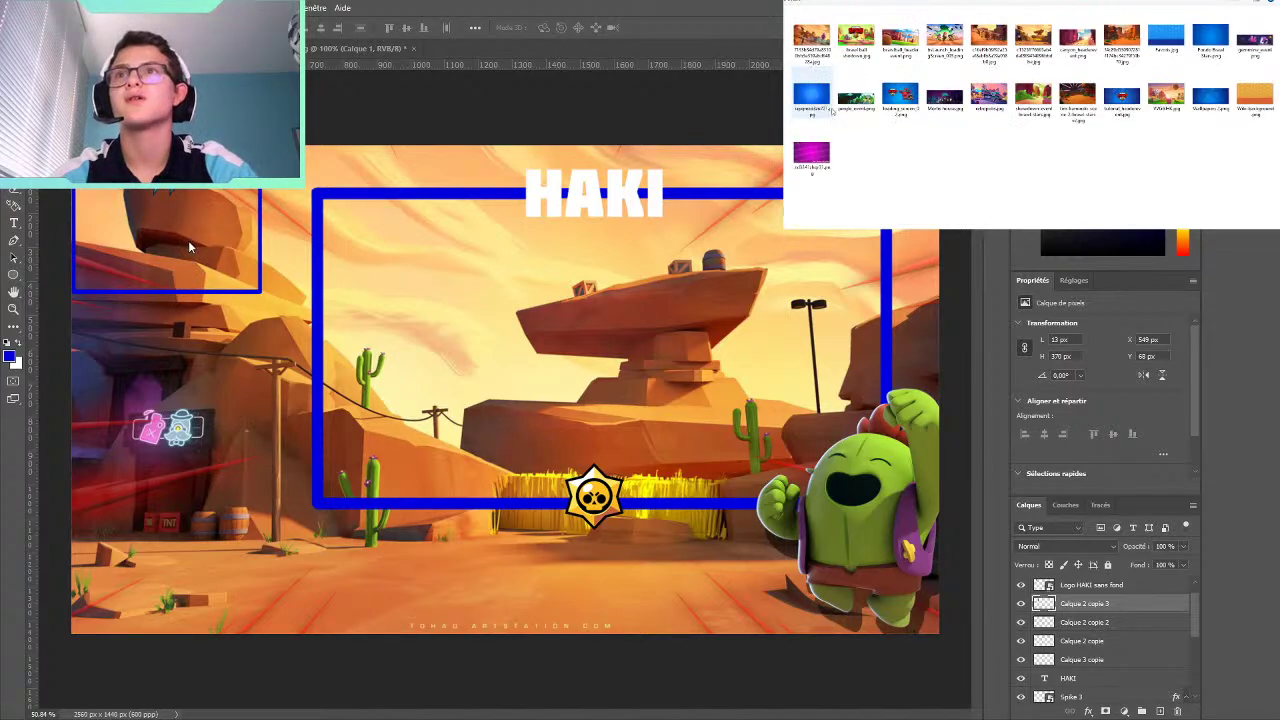
double_click(818, 122)
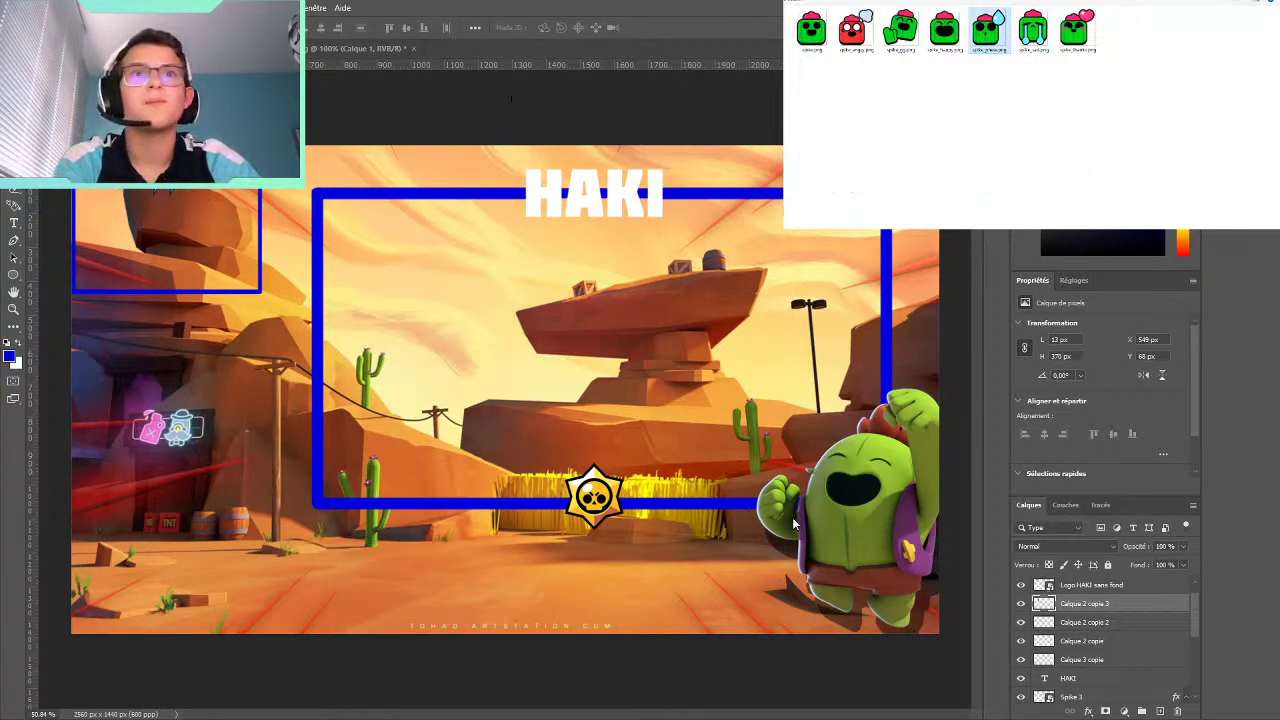
Place a shrunken spike_phew.png on the large frame's top-right corner, then return to the brawler folders
mouse_move(987, 30)
mouse_down()
mouse_move(568, 350)
mouse_move(900, 220)
mouse_up()
mouse_move(743, 155)
mouse_down()
mouse_move(962, 356)
mouse_move(883, 196)
mouse_up()
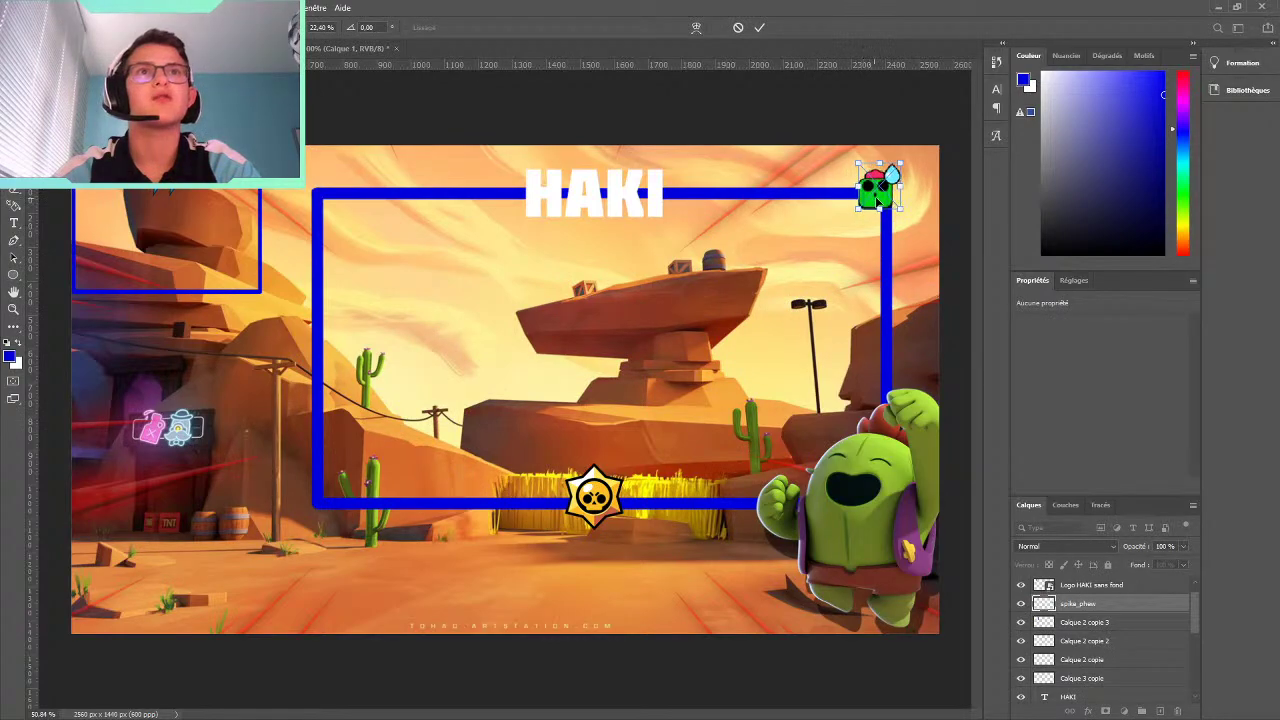
click(758, 28)
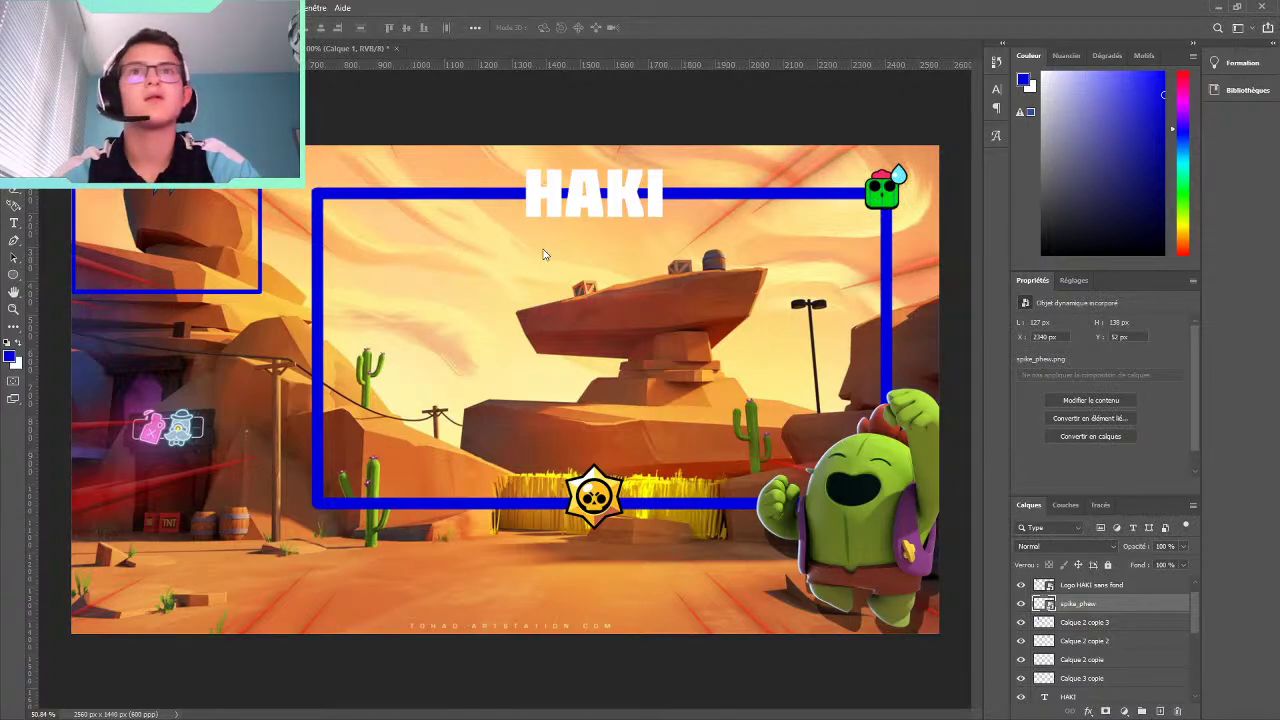
key(alt+Tab)
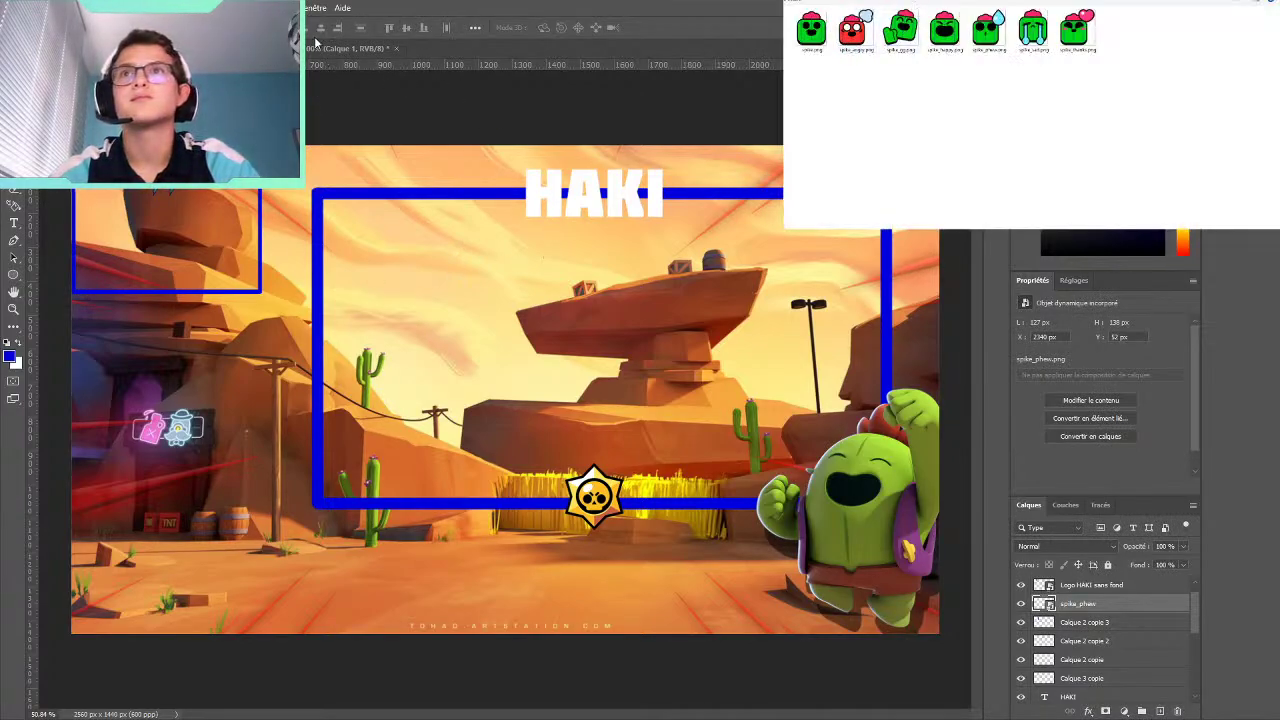
key(alt+Up)
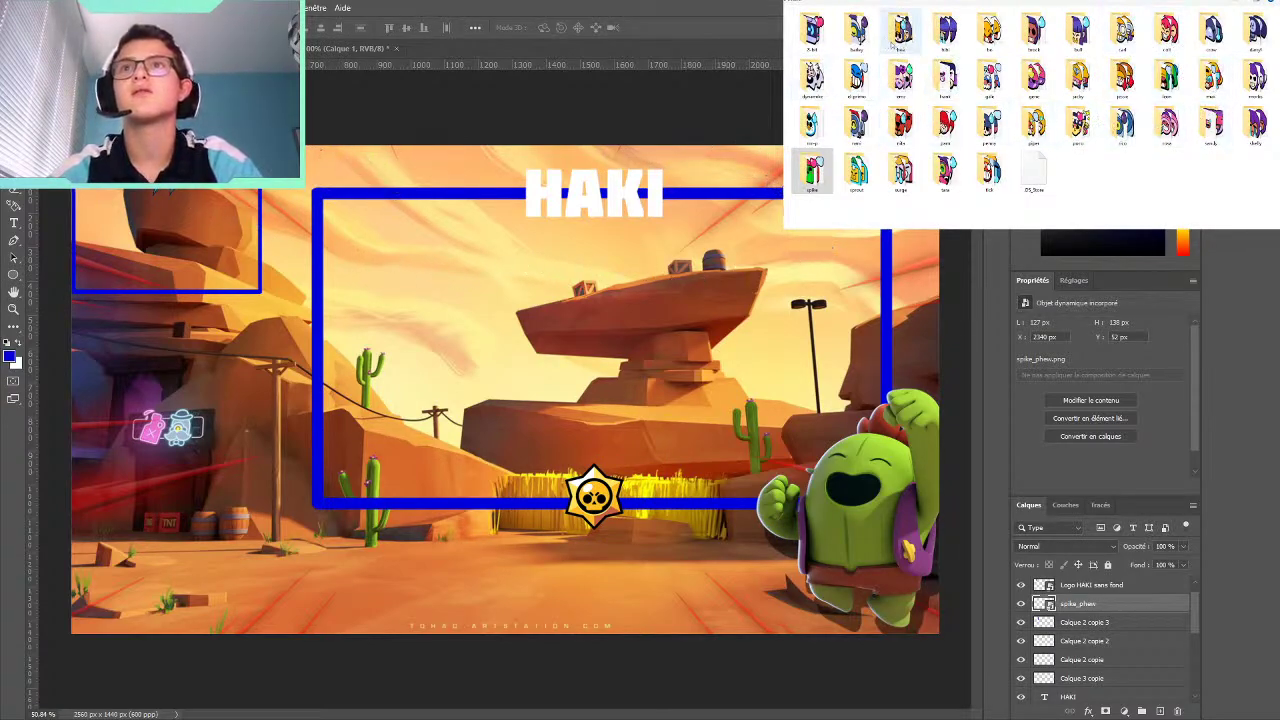
Bring tick_phew from the tick folder into the overlay near the HAKI title
double_click(990, 170)
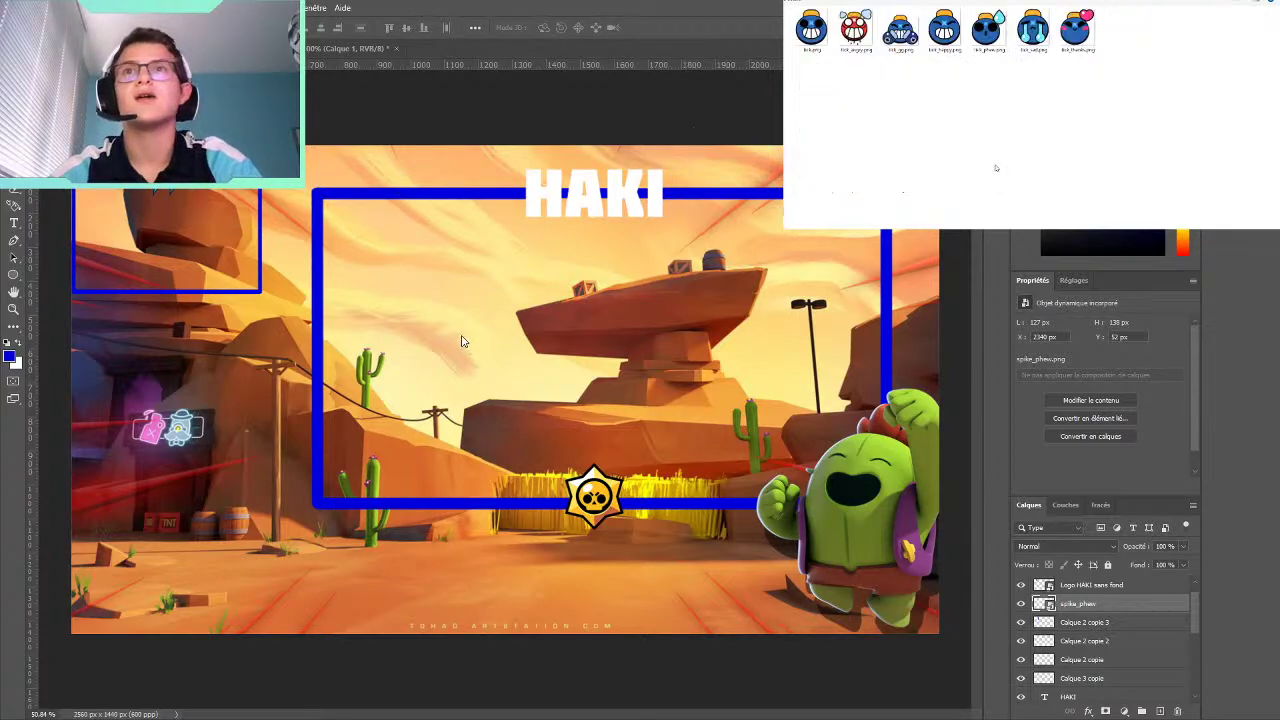
click(833, 506)
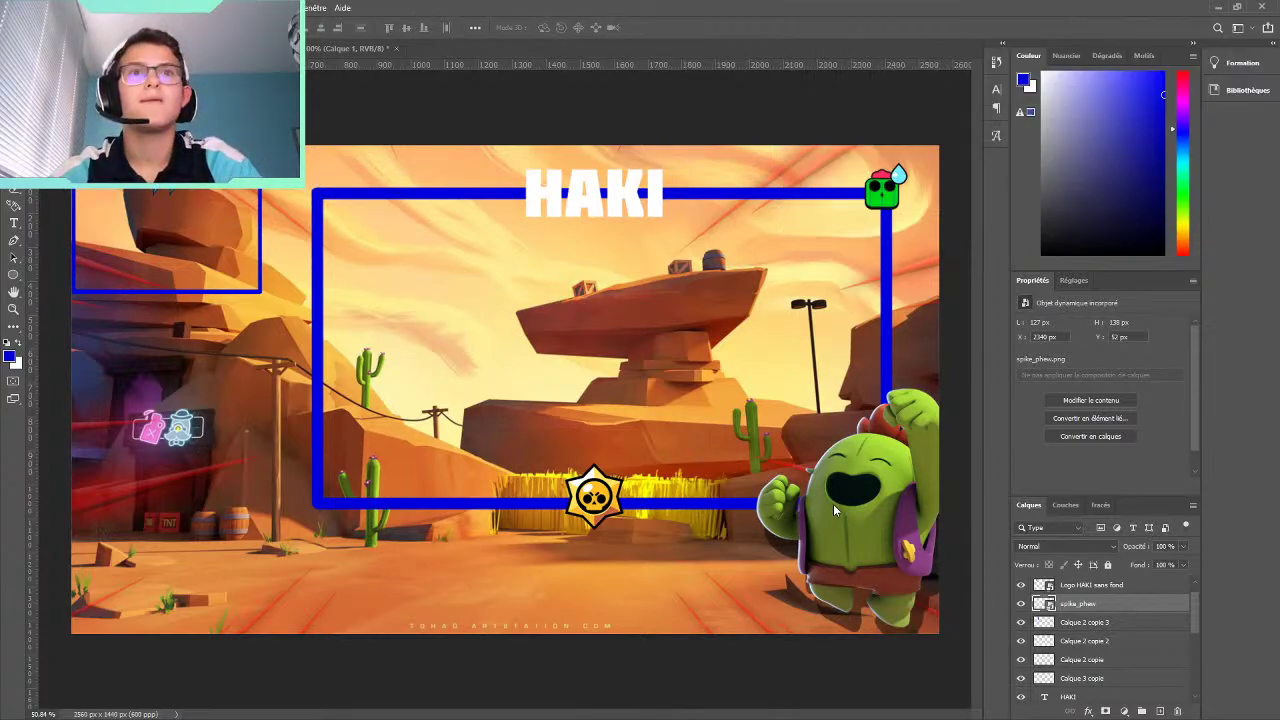
mouse_move(536, 377)
mouse_down()
mouse_move(868, 219)
mouse_move(741, 263)
mouse_up()
click(760, 28)
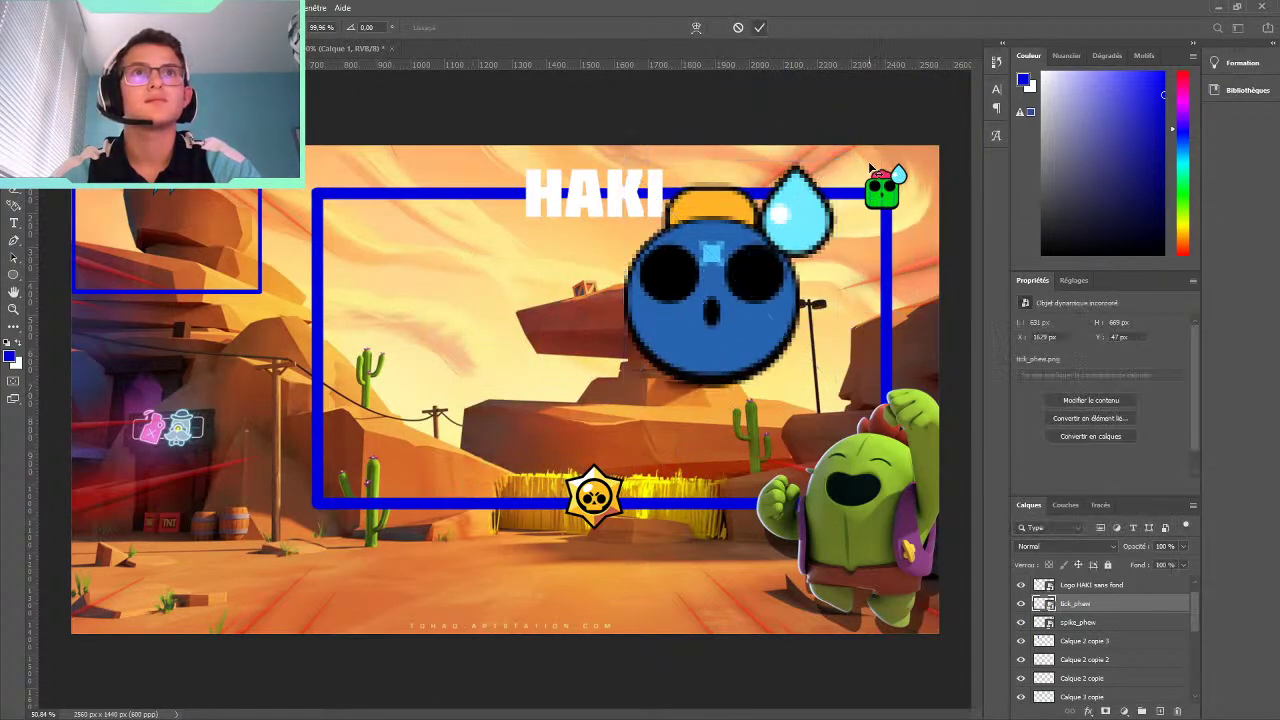
Enlarge the green Spike icon slightly
ctrl+click(882, 190)
key(ctrl+t)
drag(863, 161, 861, 159)
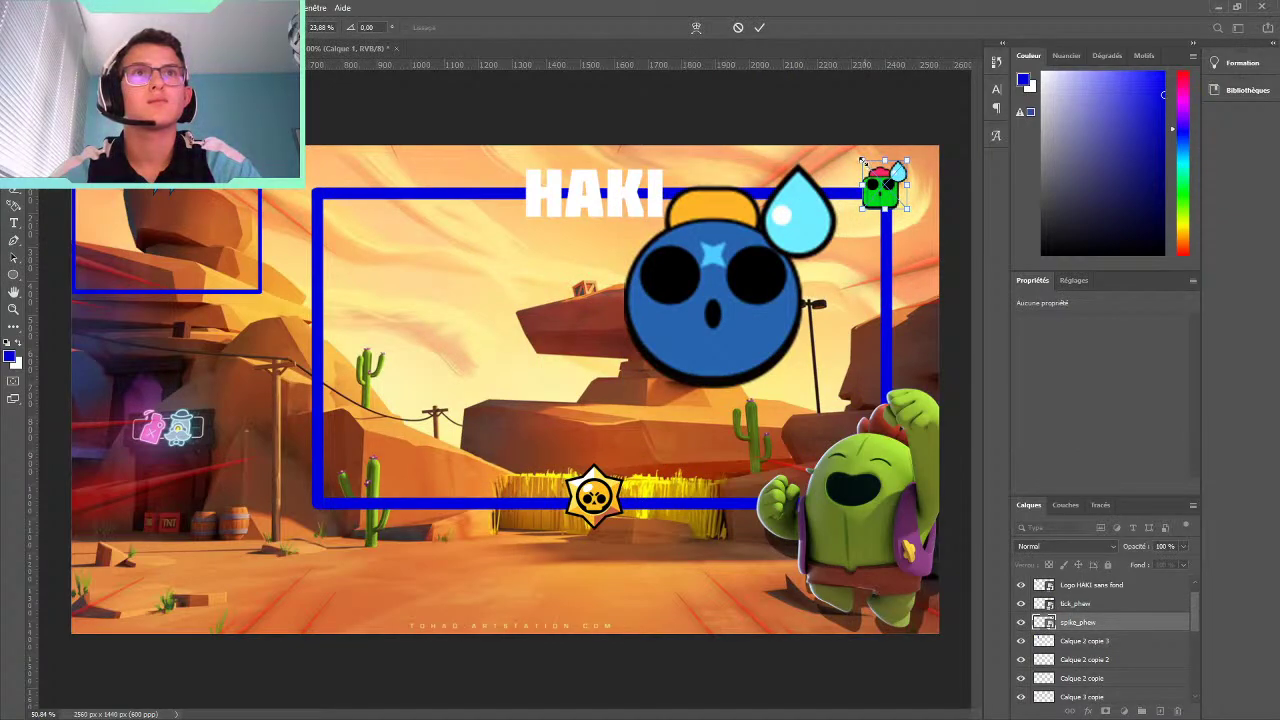
click(760, 28)
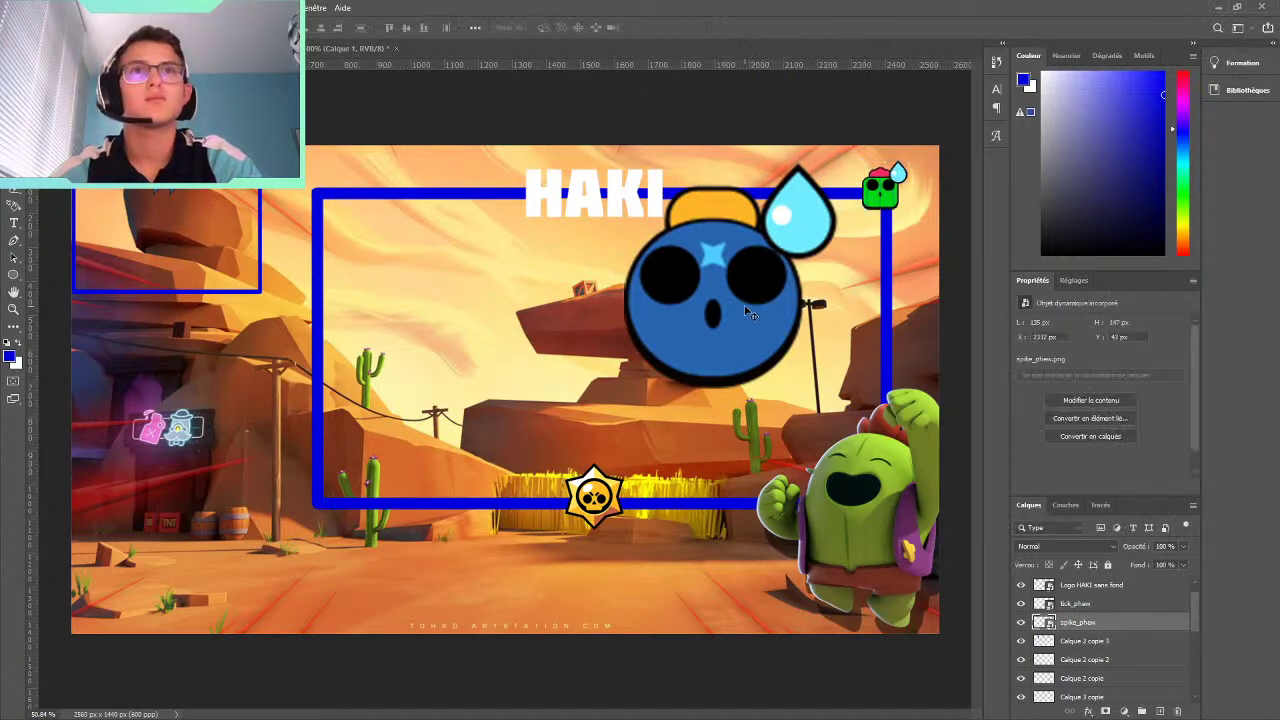
Position Tick at X 134, Y 140 and shrink it onto the blue frame's top-left corner
drag(746, 310, 628, 310)
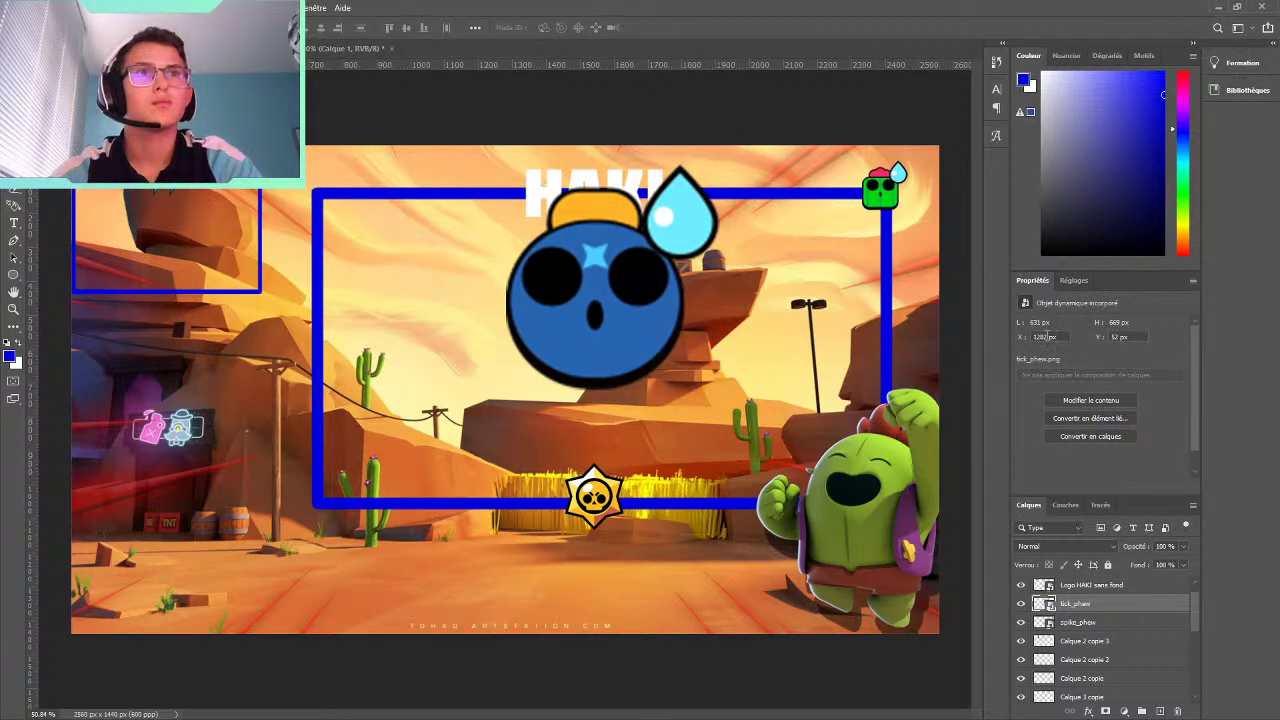
text(134)
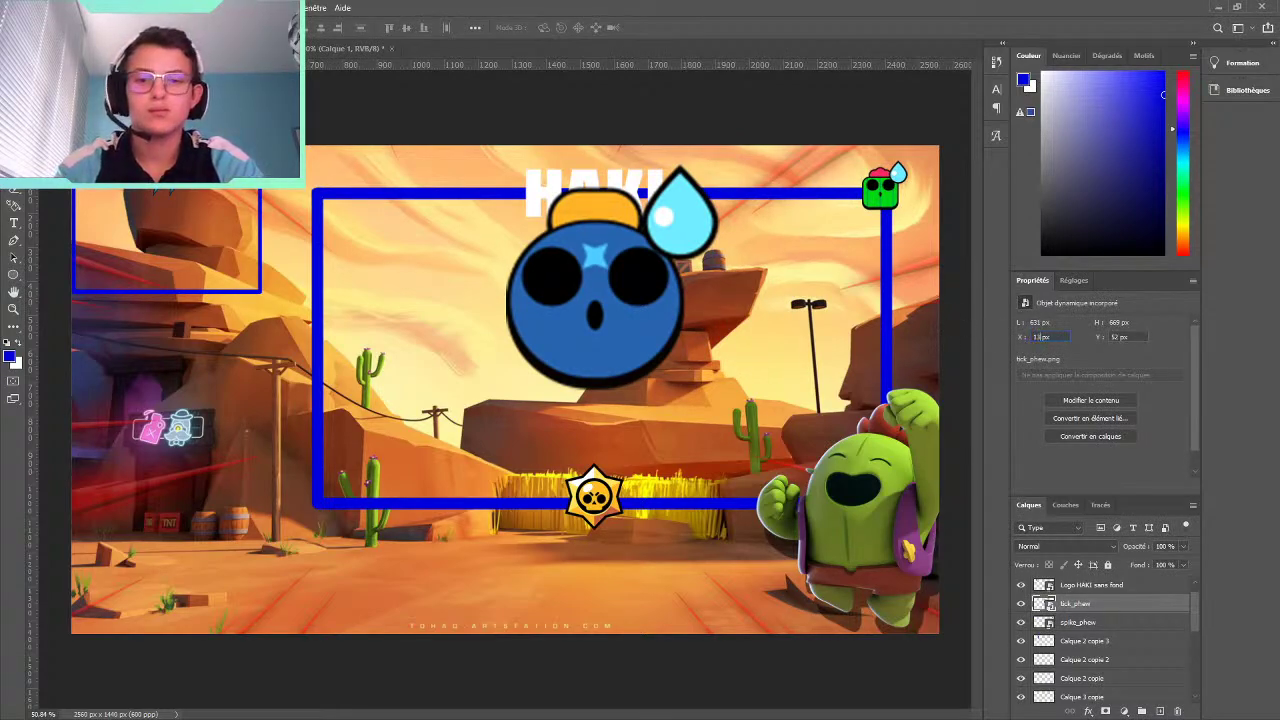
text(140)
key(Return)
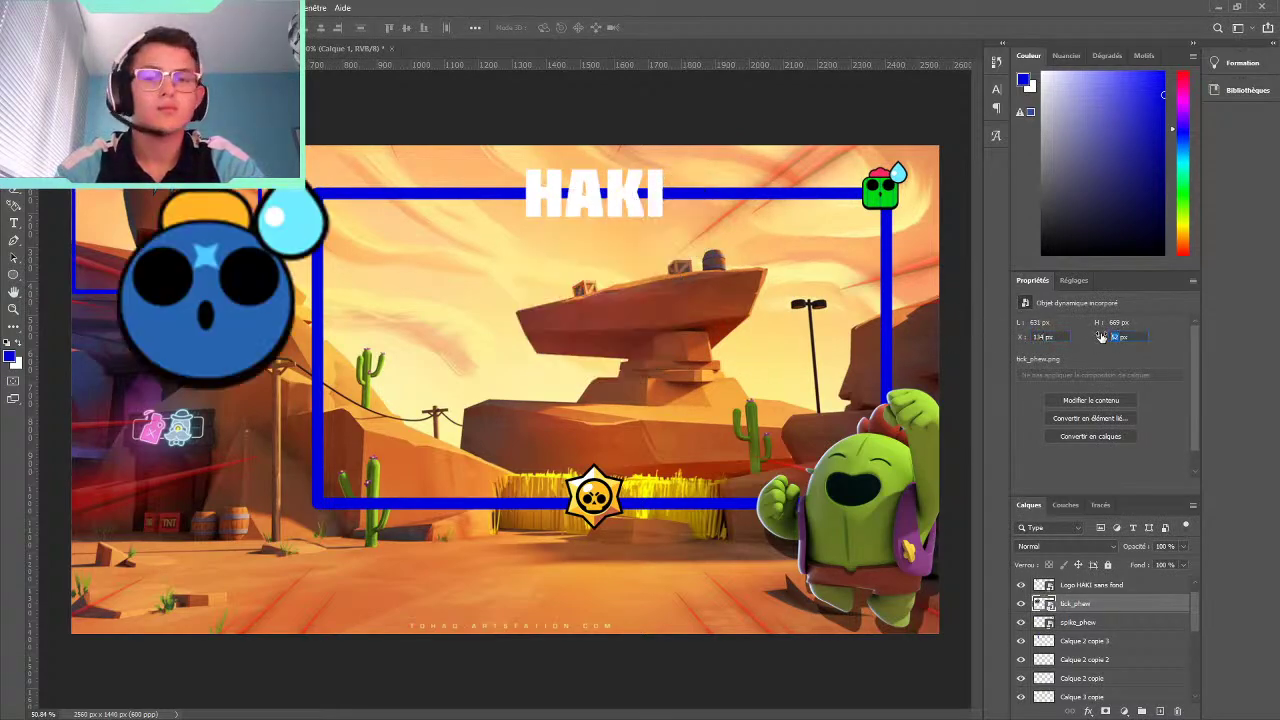
text(146)
key(Return)
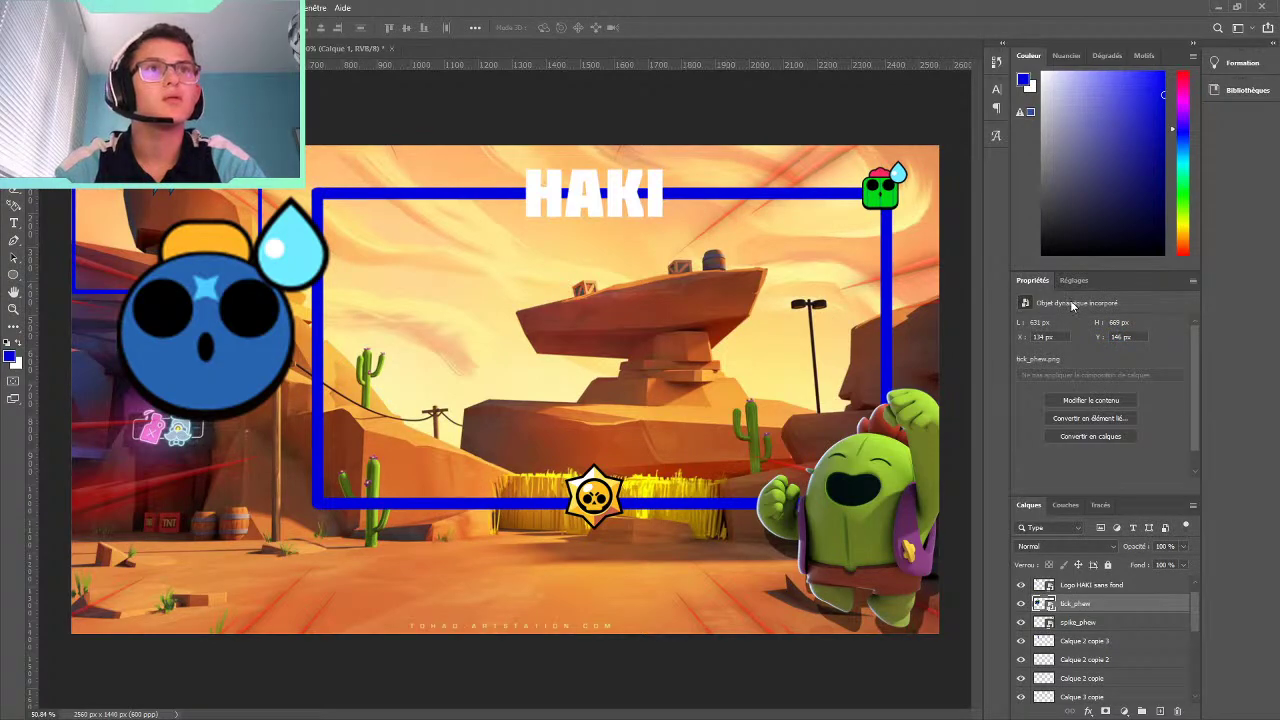
drag(200, 306, 372, 306)
key(ctrl+t)
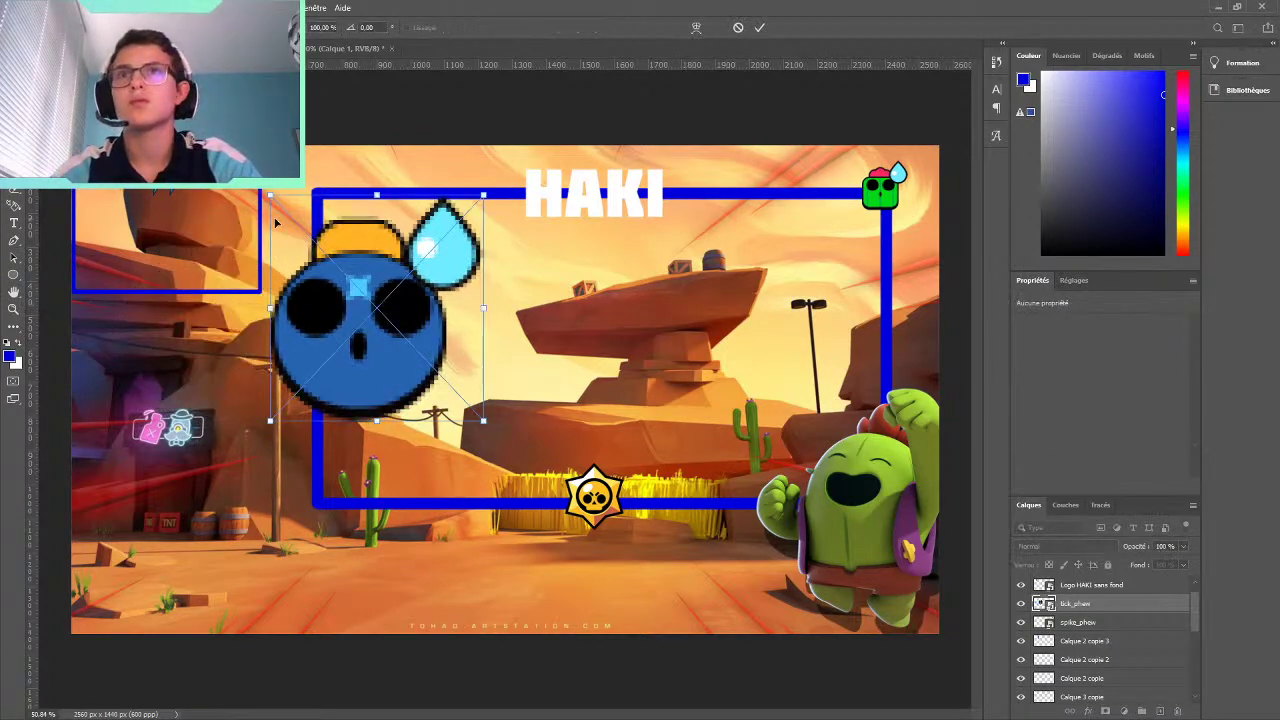
drag(273, 195, 420, 382)
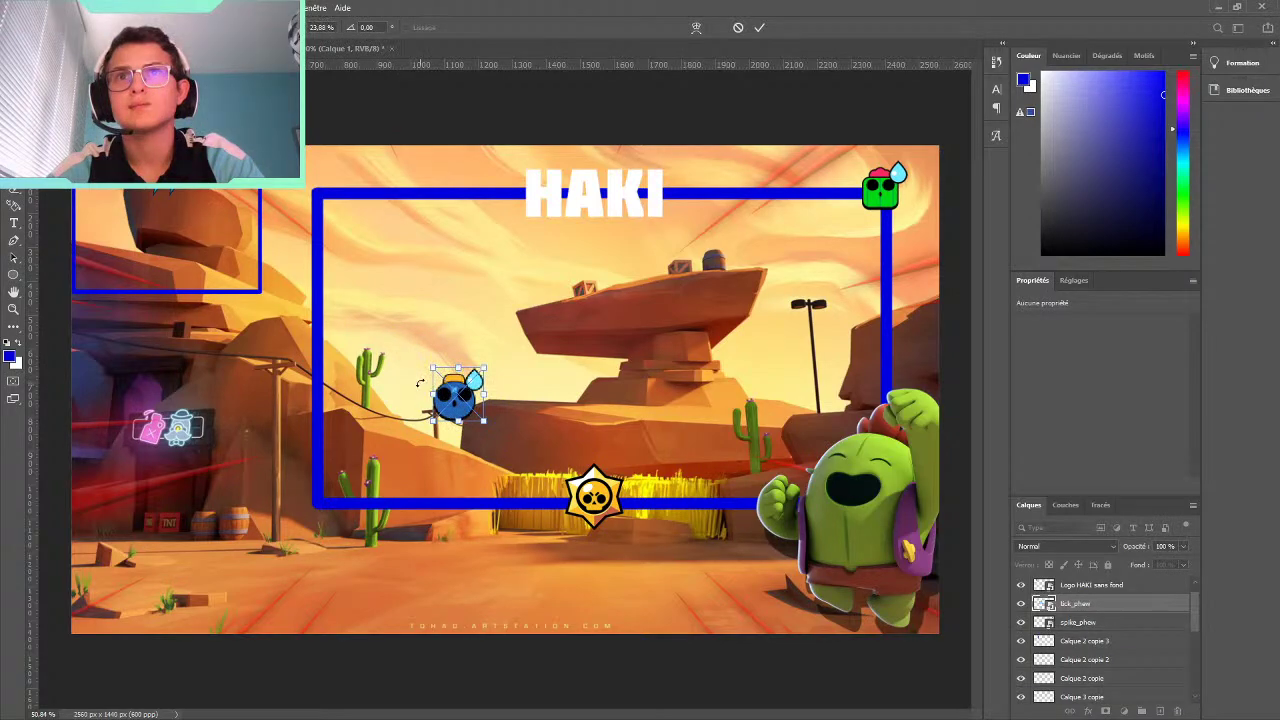
drag(430, 369, 326, 182)
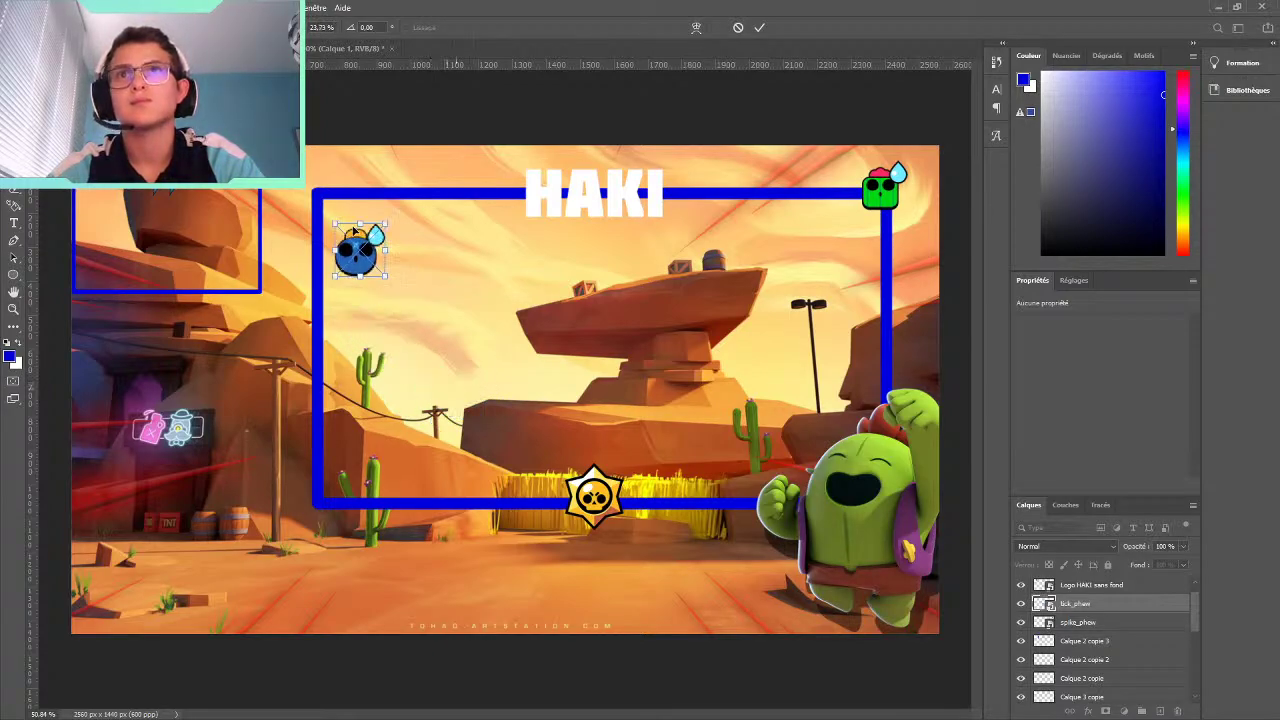
click(759, 27)
ctrl+click(885, 205)
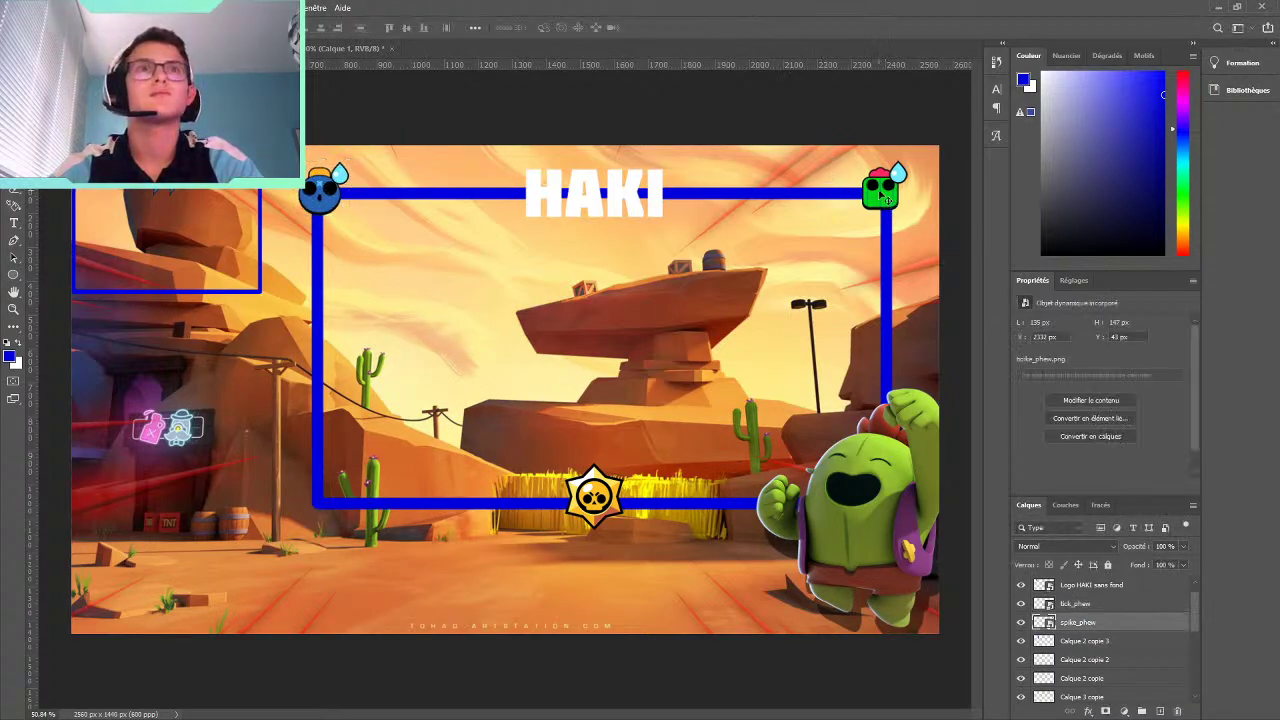
key(ctrl+t)
Shrink spike_phew slightly to match Tick and nudge it right onto the frame's corner
drag(856, 155, 888, 193)
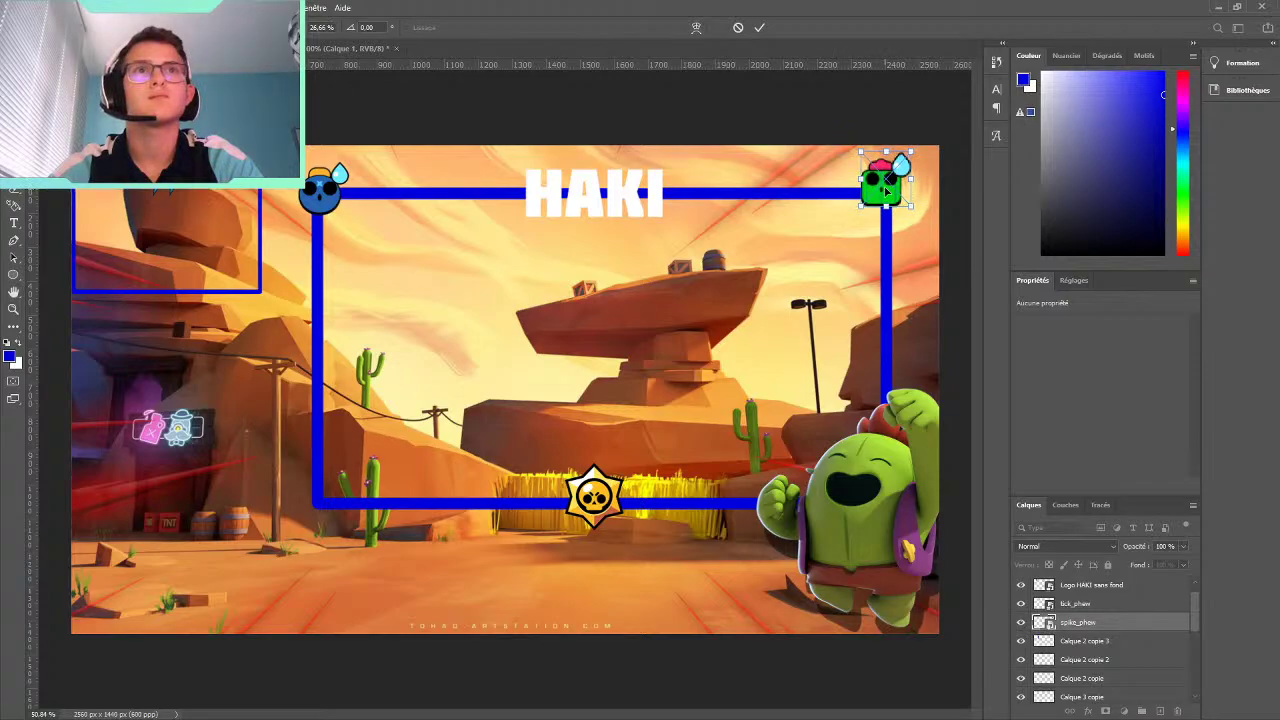
click(760, 28)
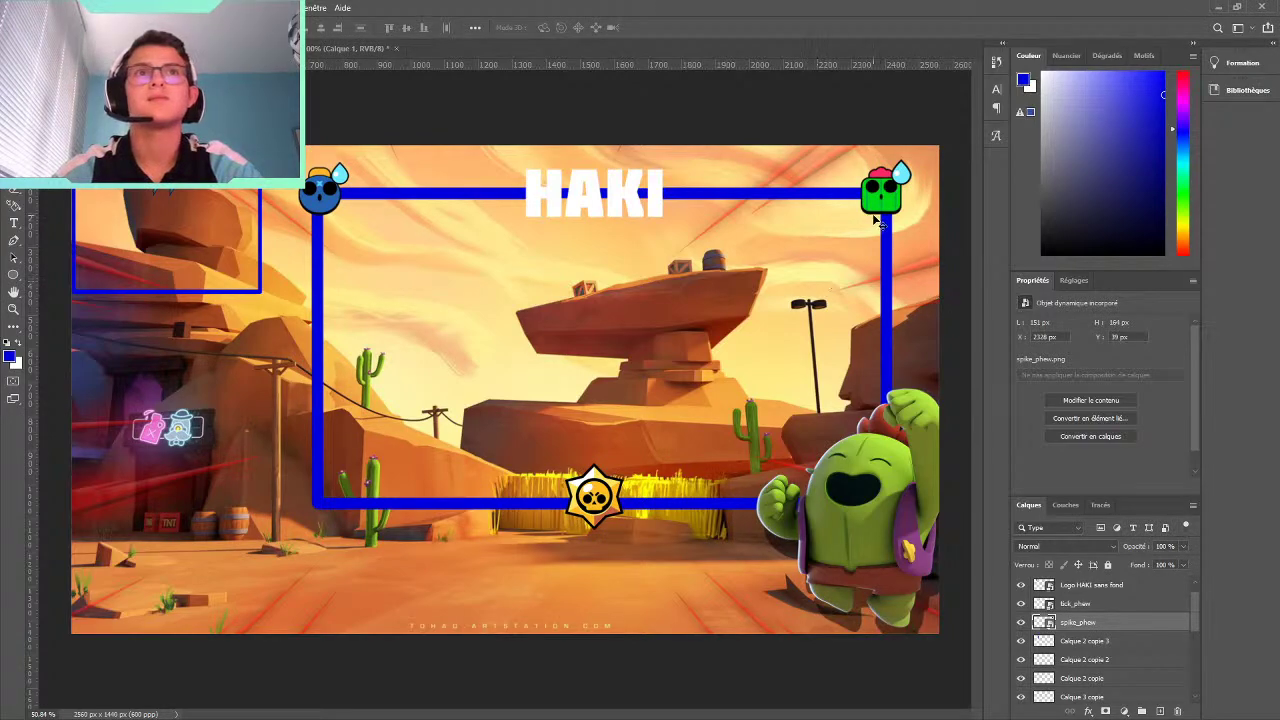
drag(876, 220, 882, 207)
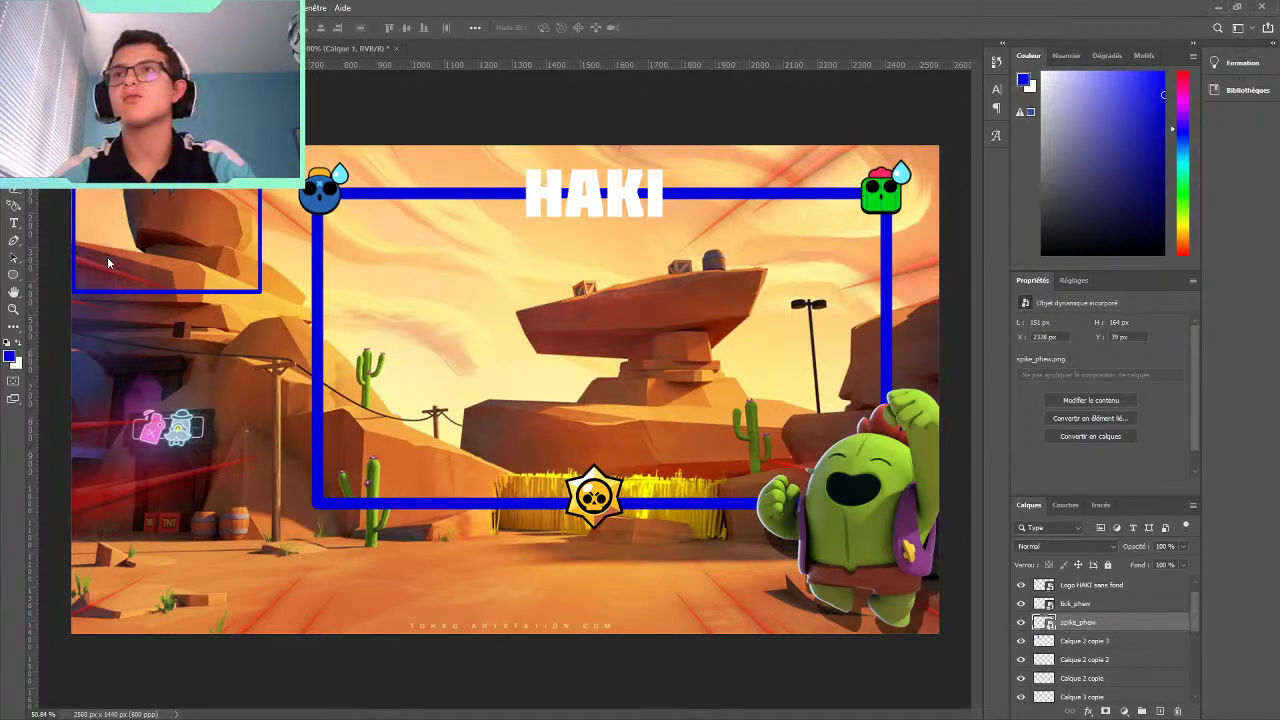
Import spike_thanks.png from the spike folder and scale it onto the frame's top-right corner
key(alt+Tab)
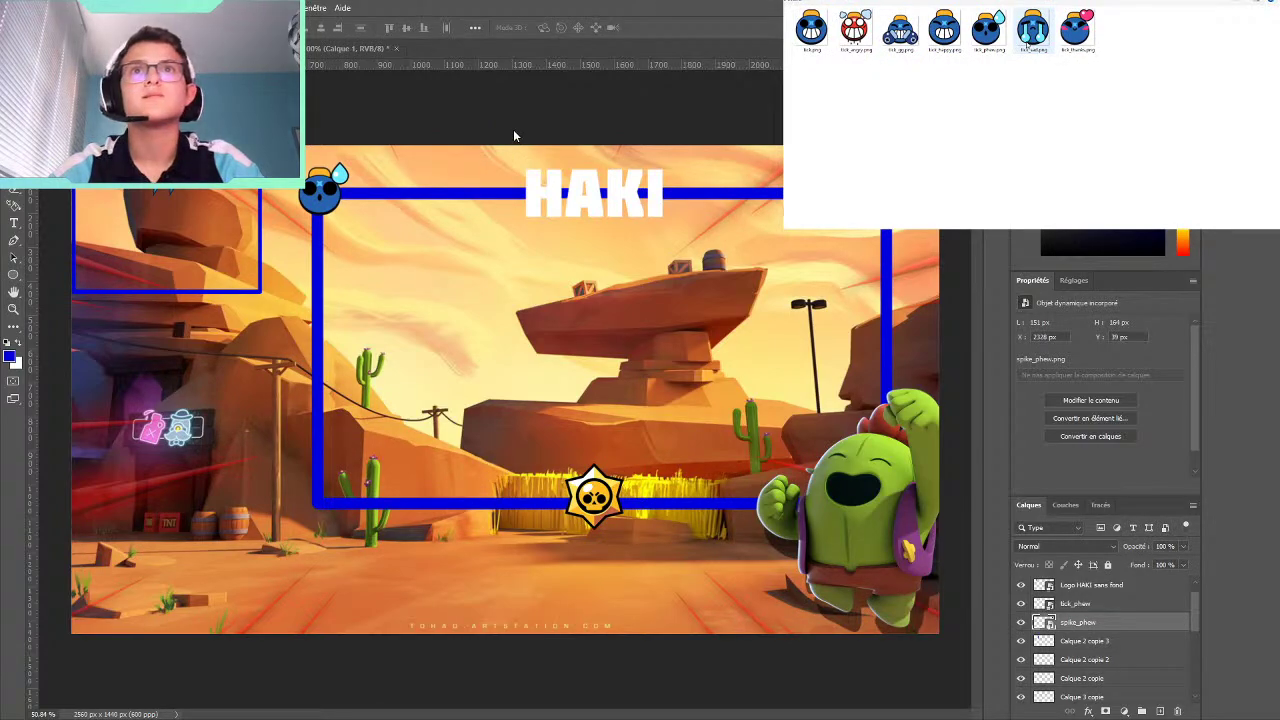
key(Right)
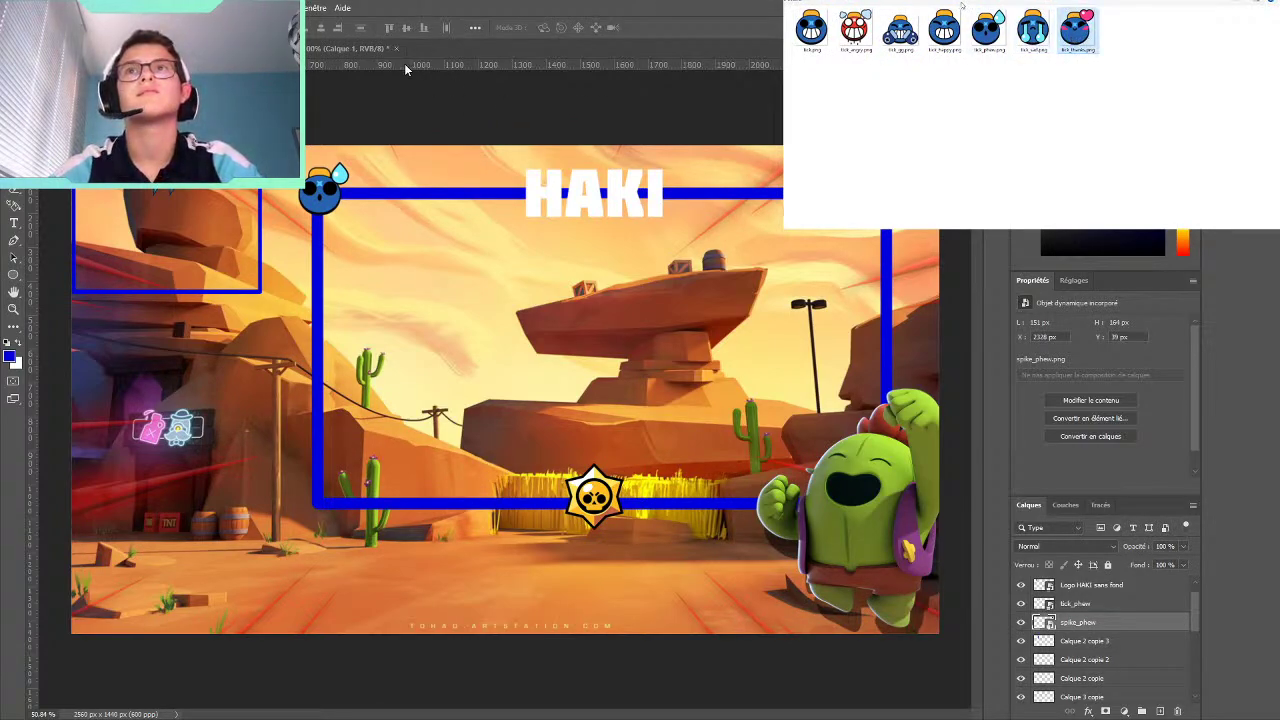
key(BackSpace)
key(Down)
key(Down)
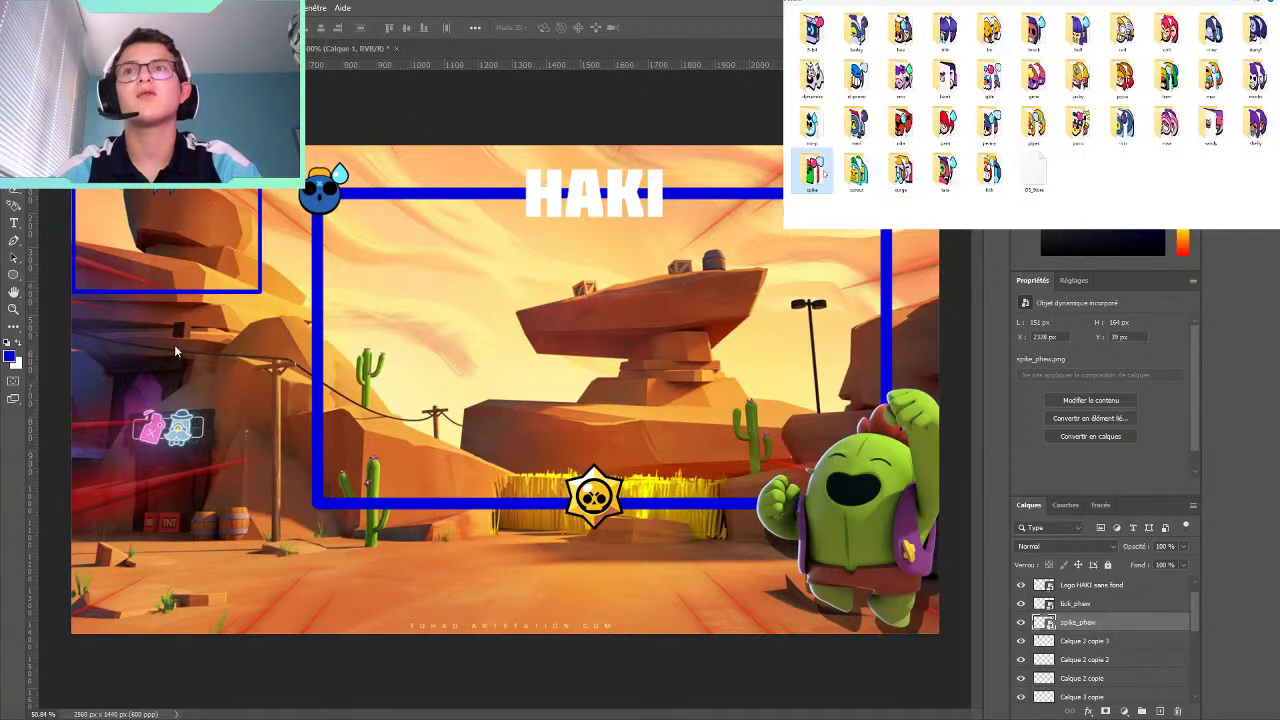
key(Return)
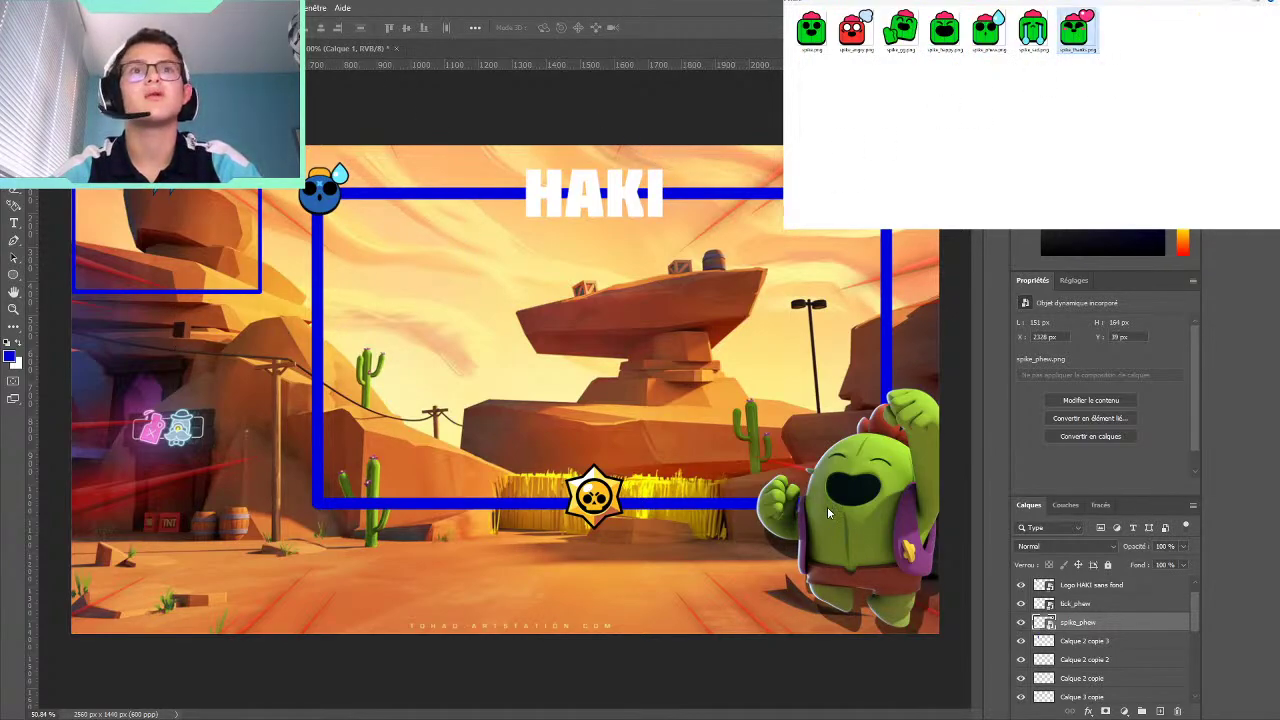
drag(1077, 30, 500, 385)
drag(409, 286, 538, 443)
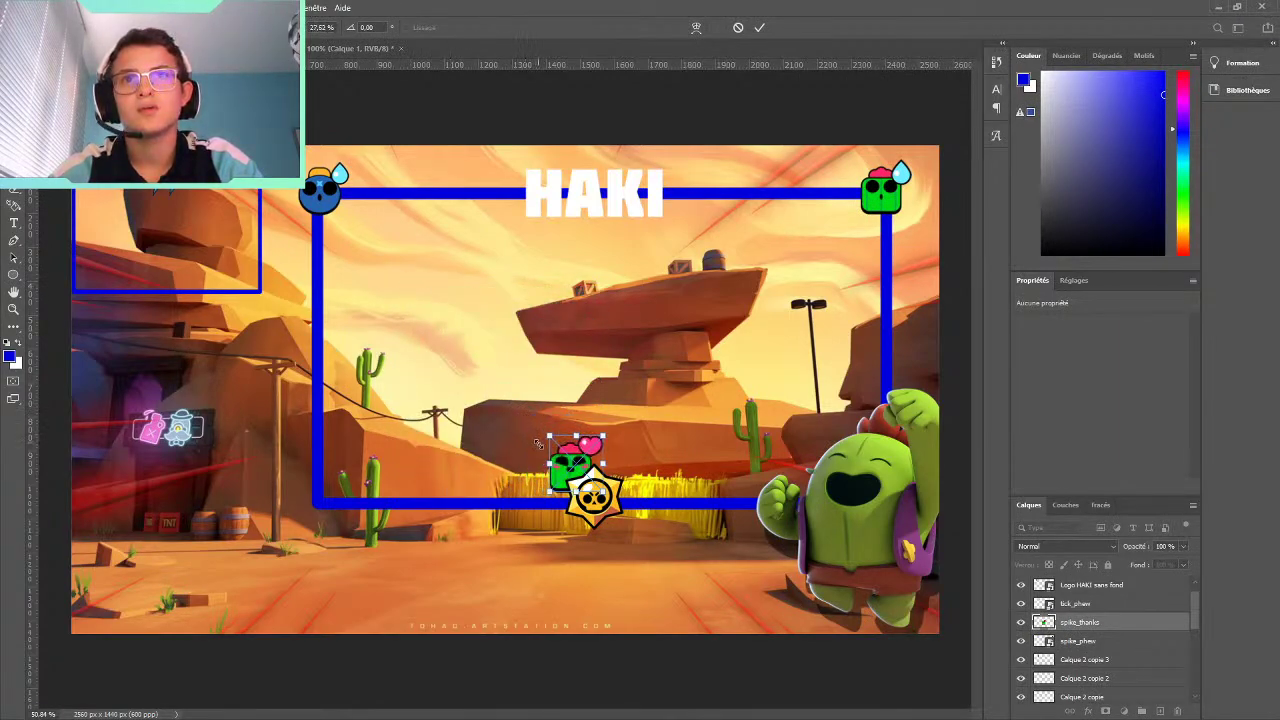
mouse_move(538, 443)
mouse_down()
mouse_move(566, 457)
mouse_move(880, 186)
mouse_up()
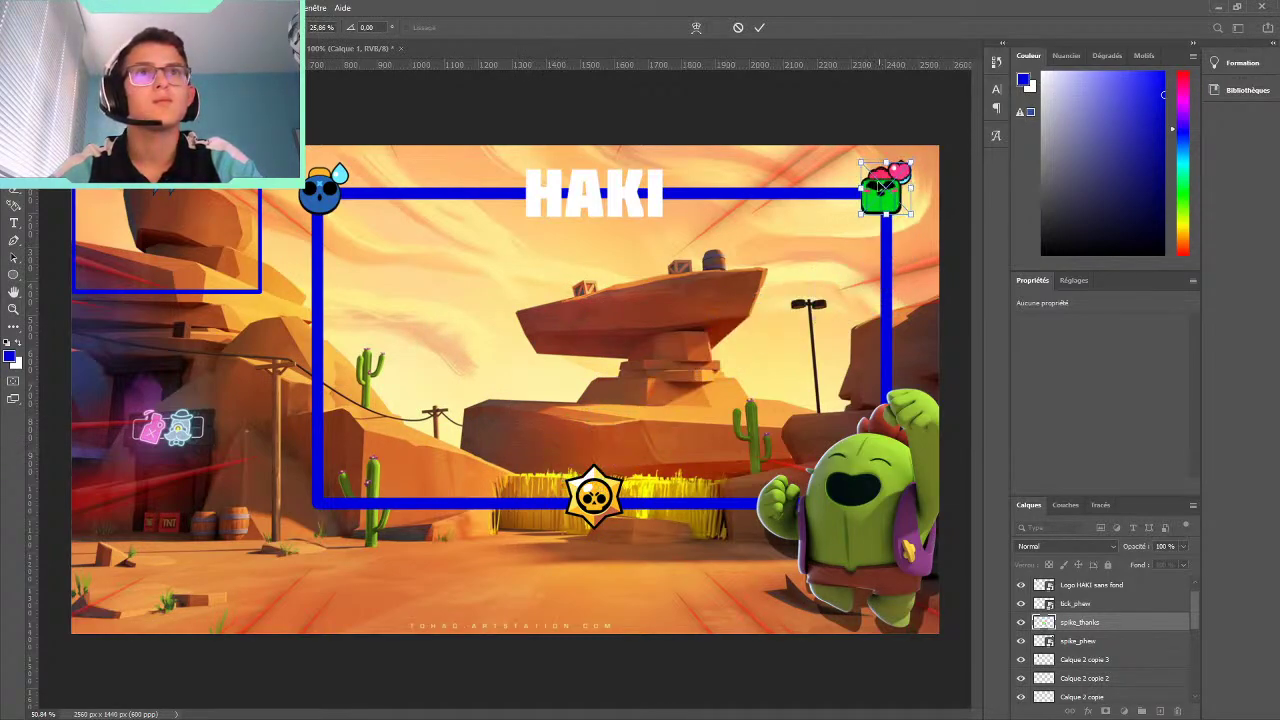
click(762, 28)
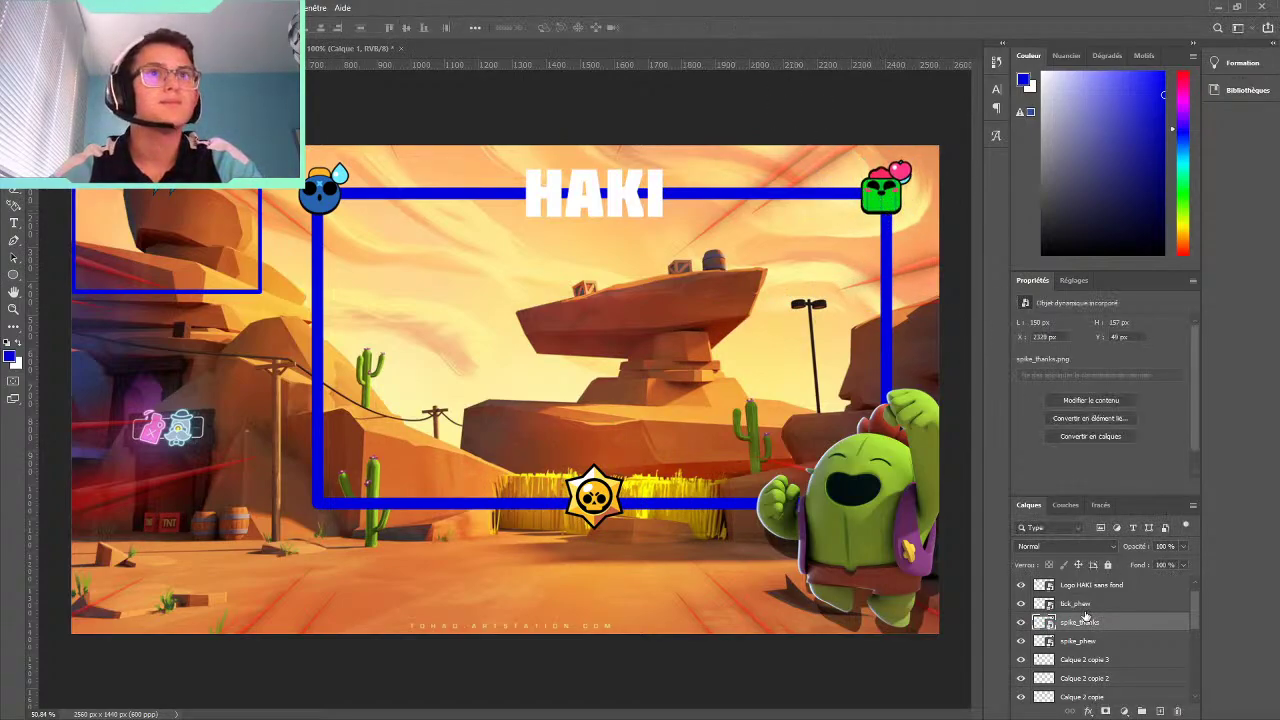
Hide and delete the old spike_phew layer
click(1021, 641)
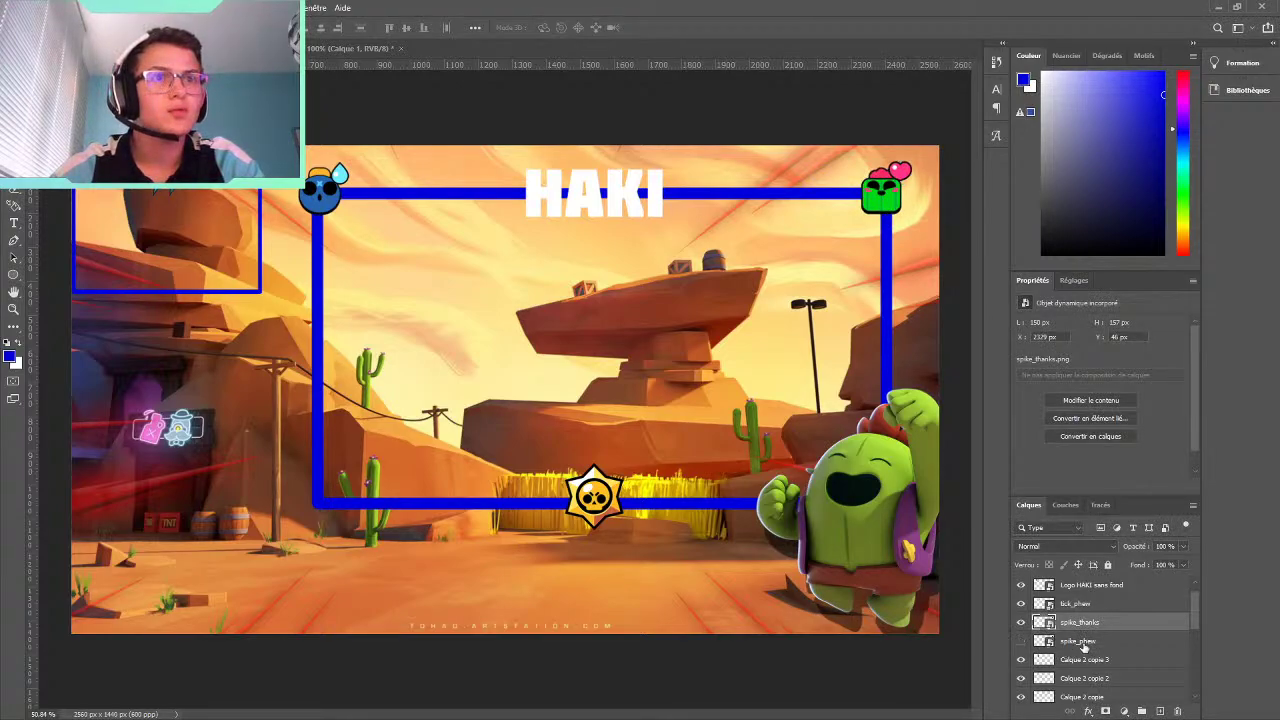
click(1085, 643)
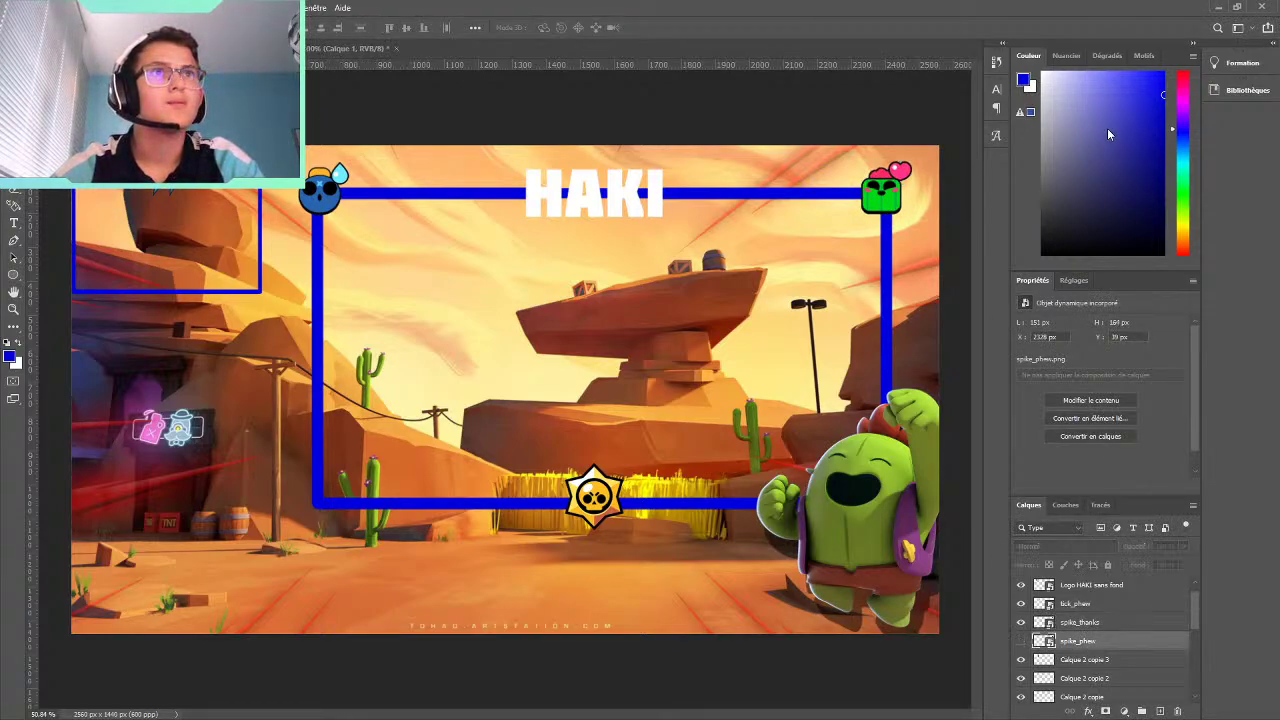
key(Delete)
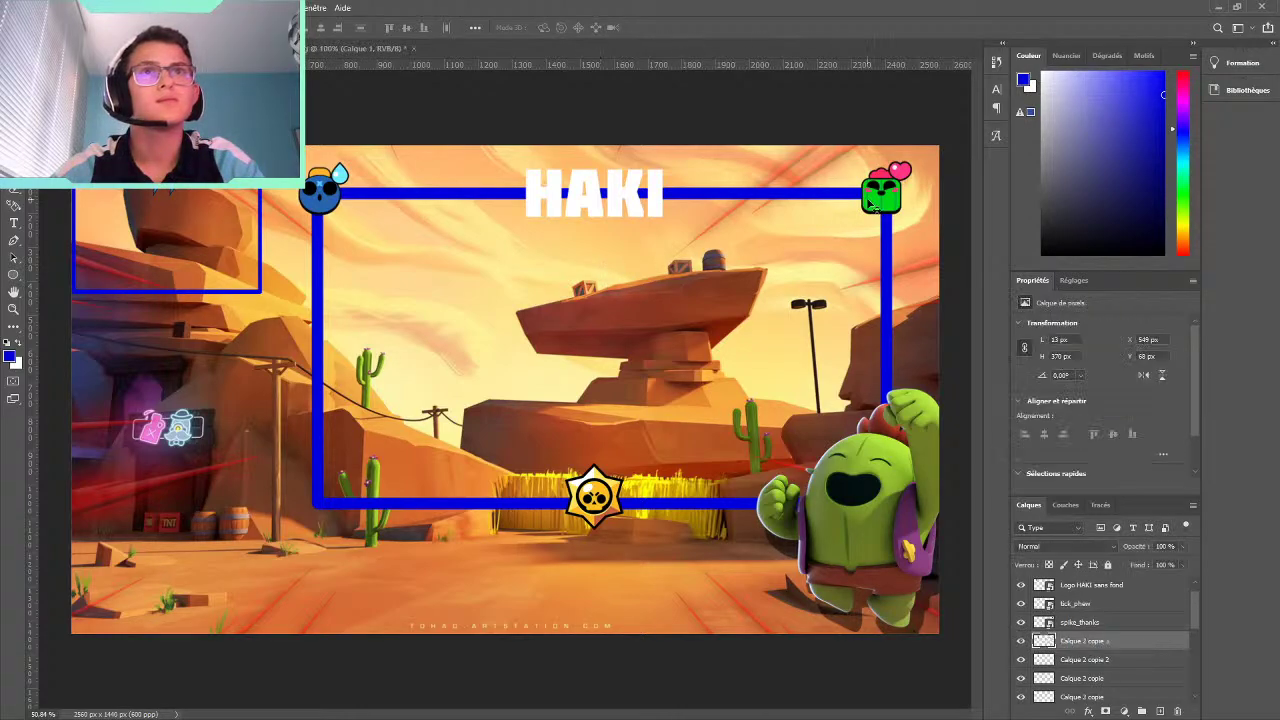
Deselect spike_thanks, check the HAKI title layer, then select the Logo Star No Shadow layer
click(828, 130)
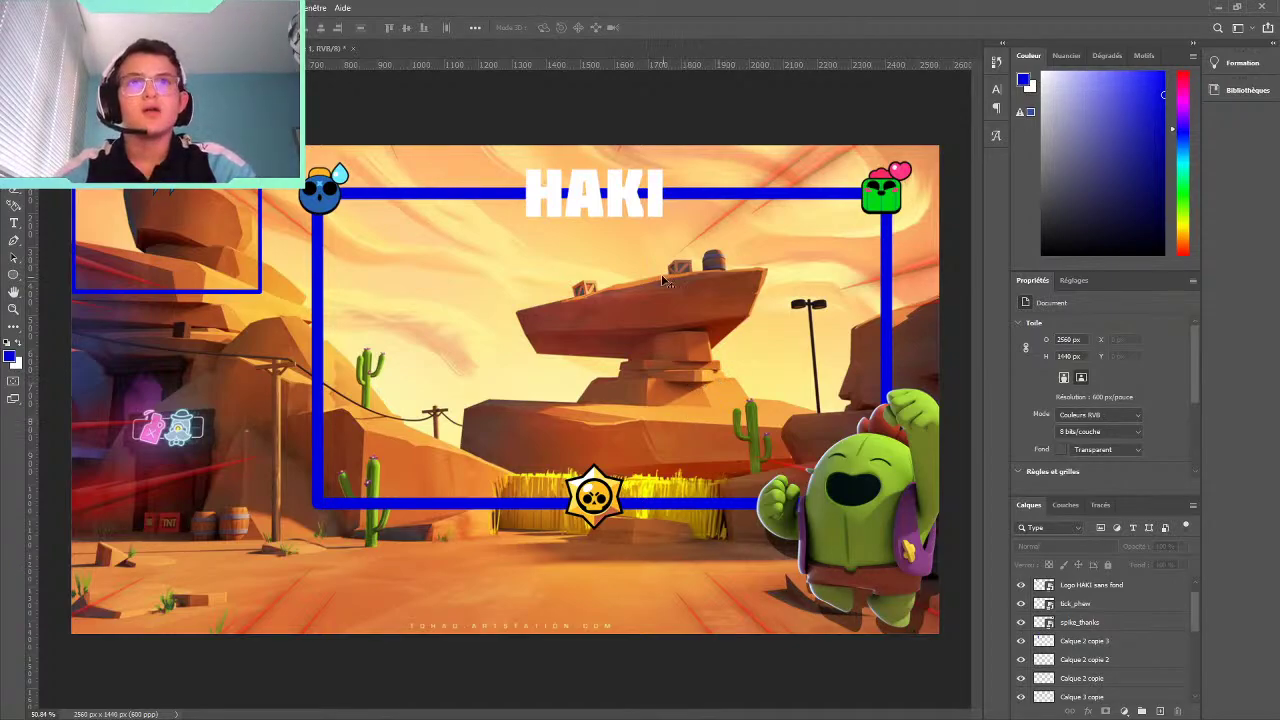
click(565, 200)
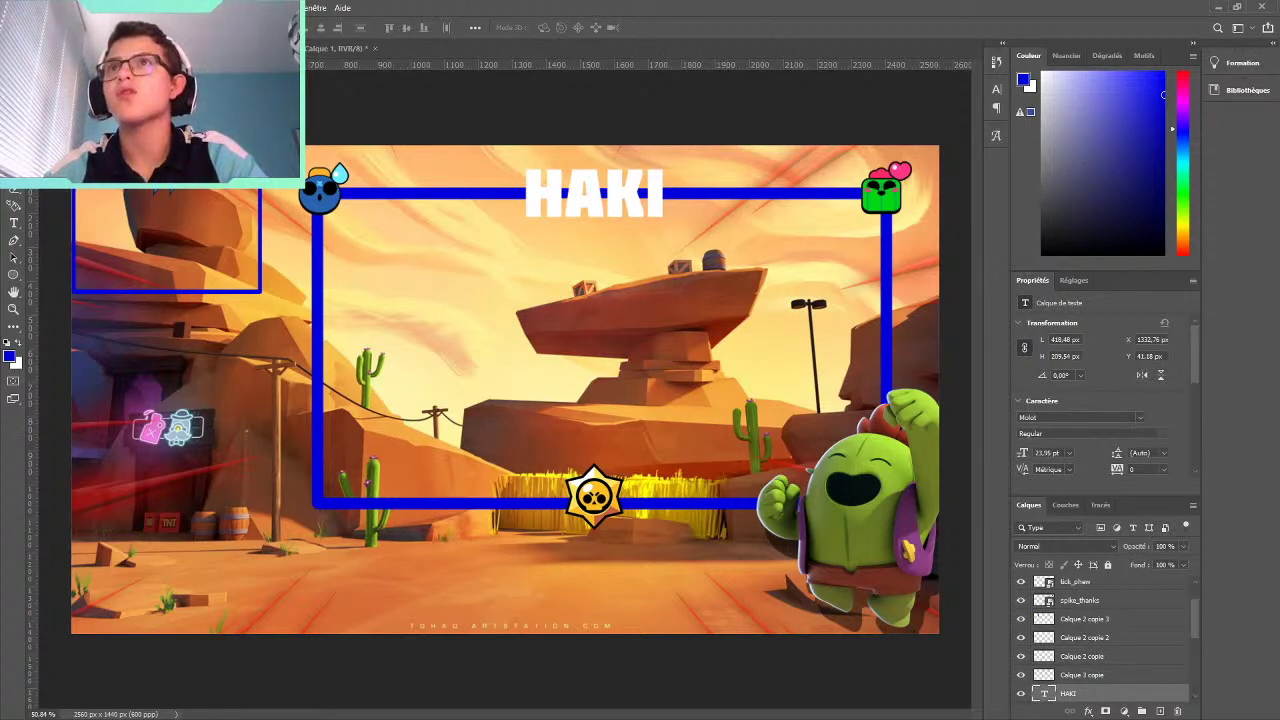
scroll(1121, 625, up, 2)
click(1088, 588)
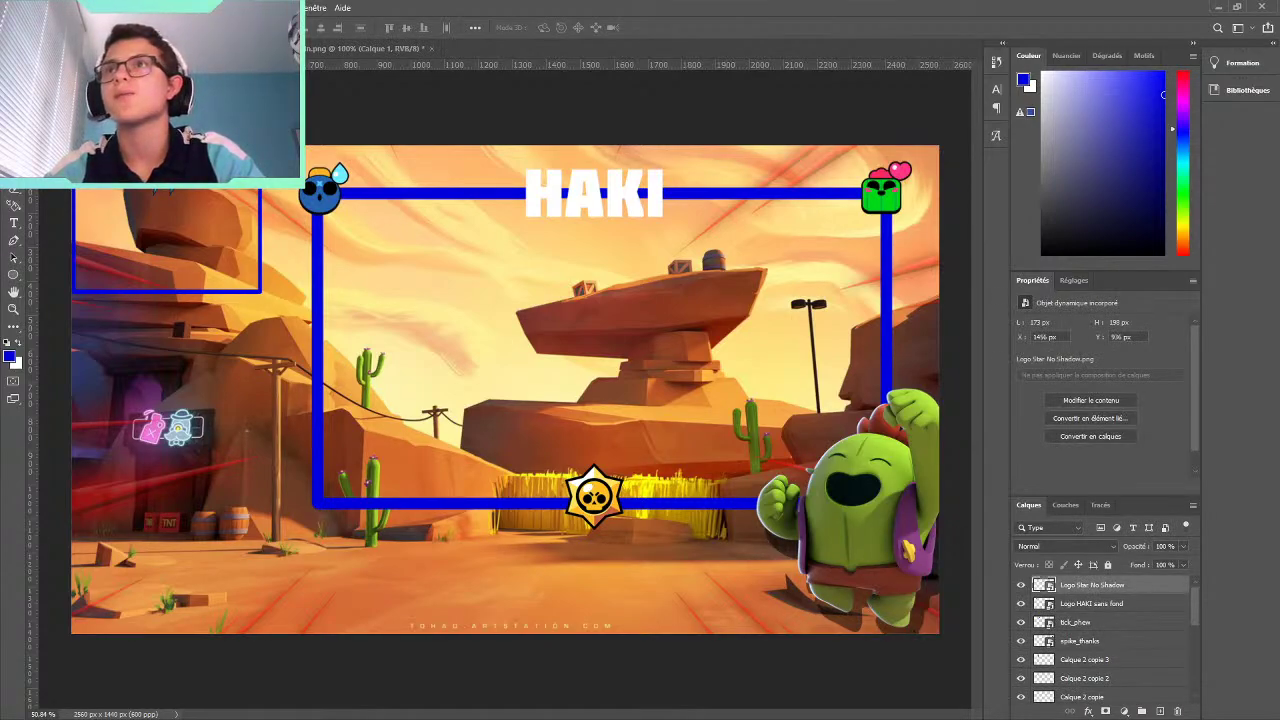
Add a new text line reading 'DERNIER FOLLOWER:' below the frame
click(14, 222)
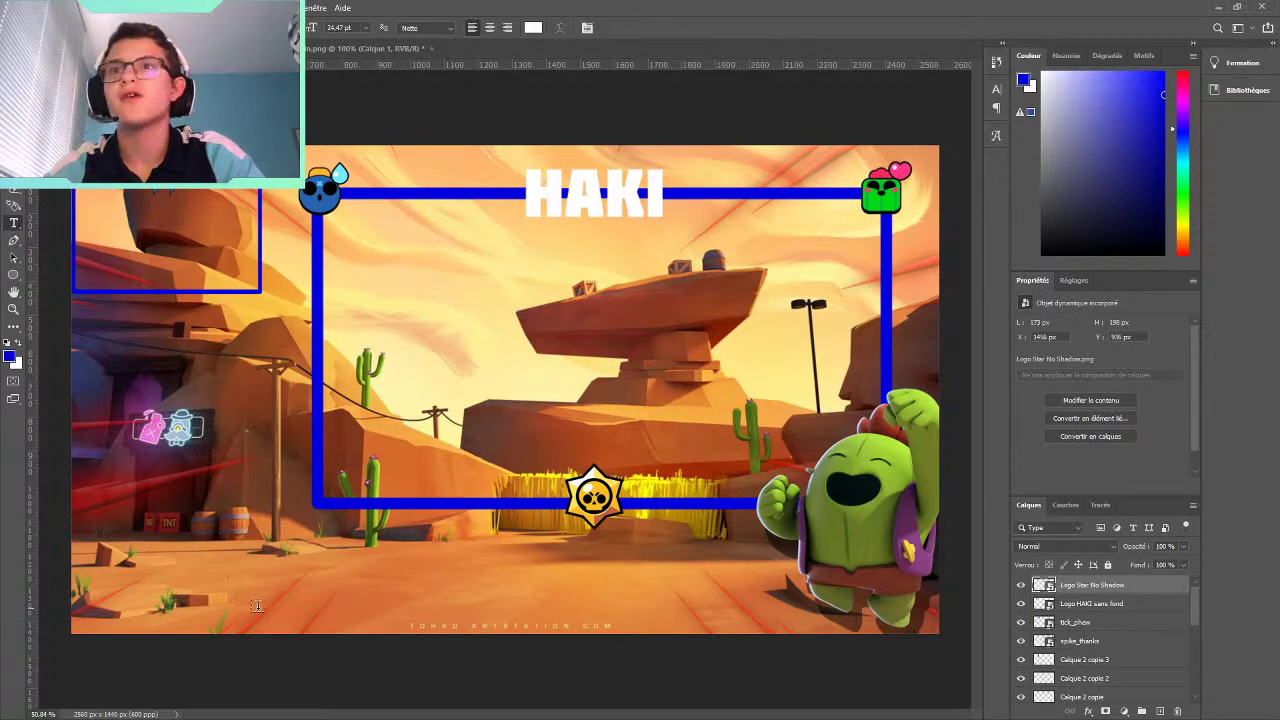
click(299, 583)
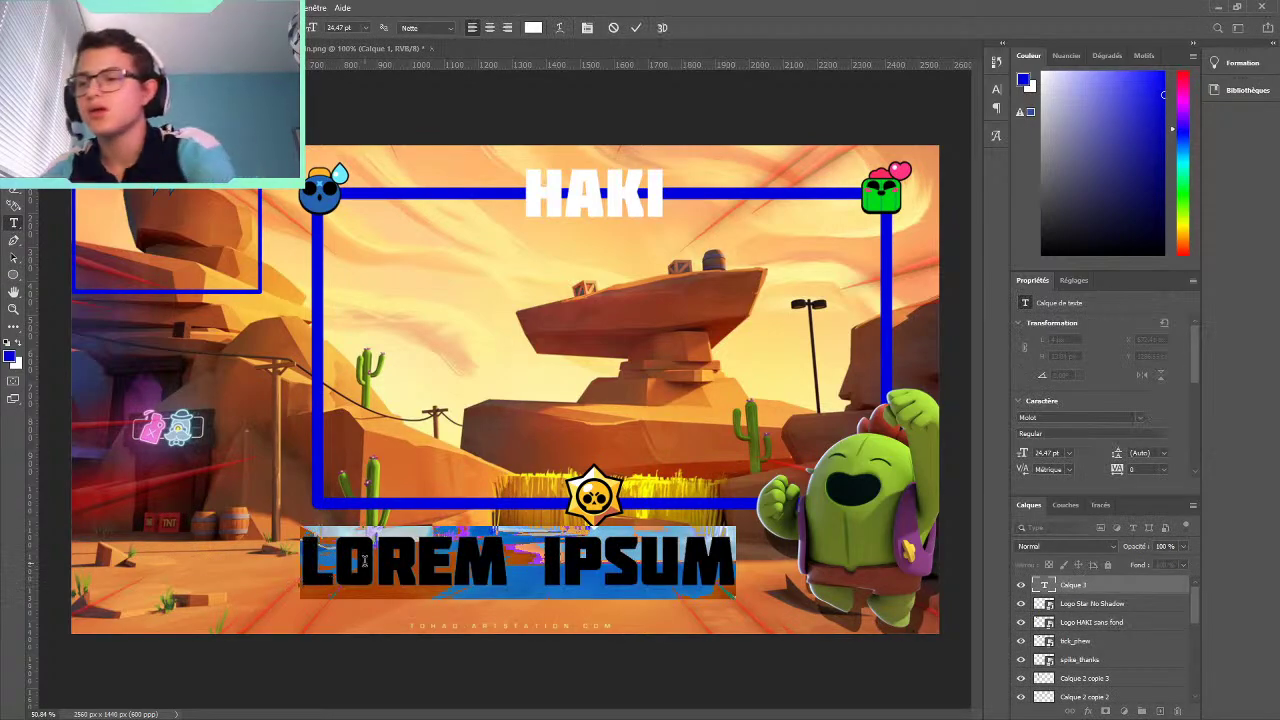
text(DEN)
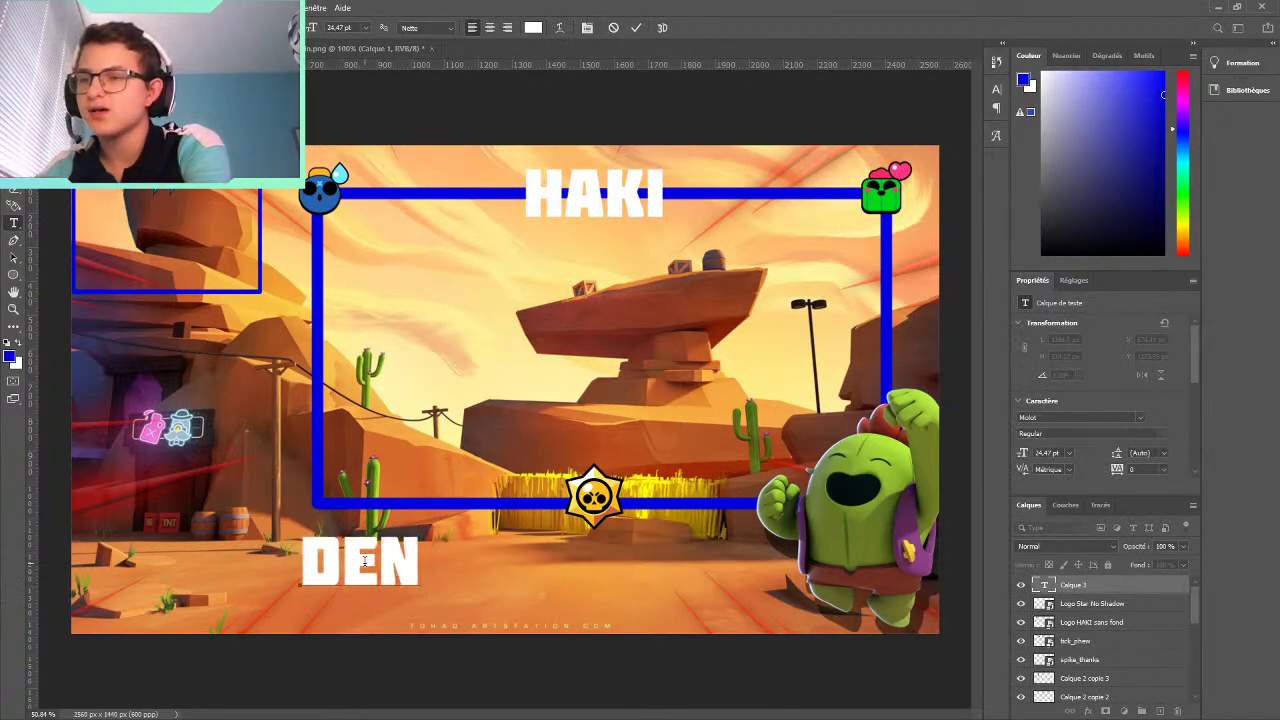
key(BackSpace)
text(RNIER)
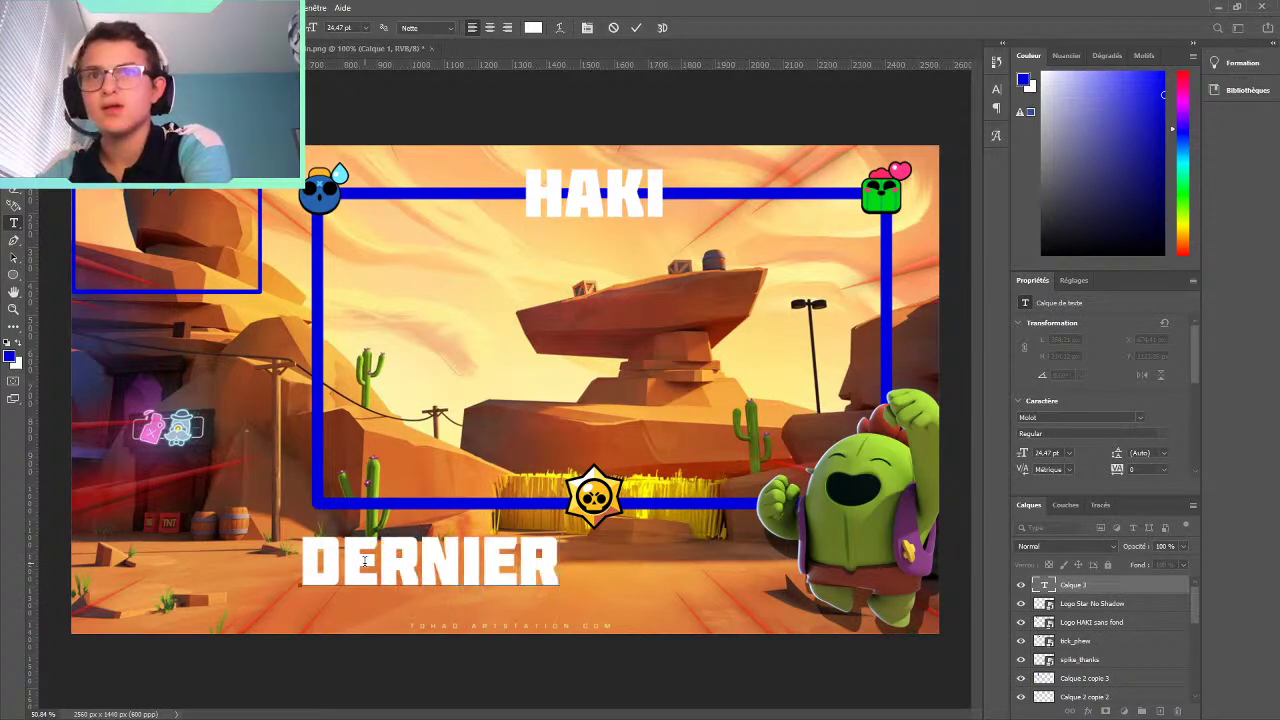
text( FLO)
key(BackSpace)
text(L)
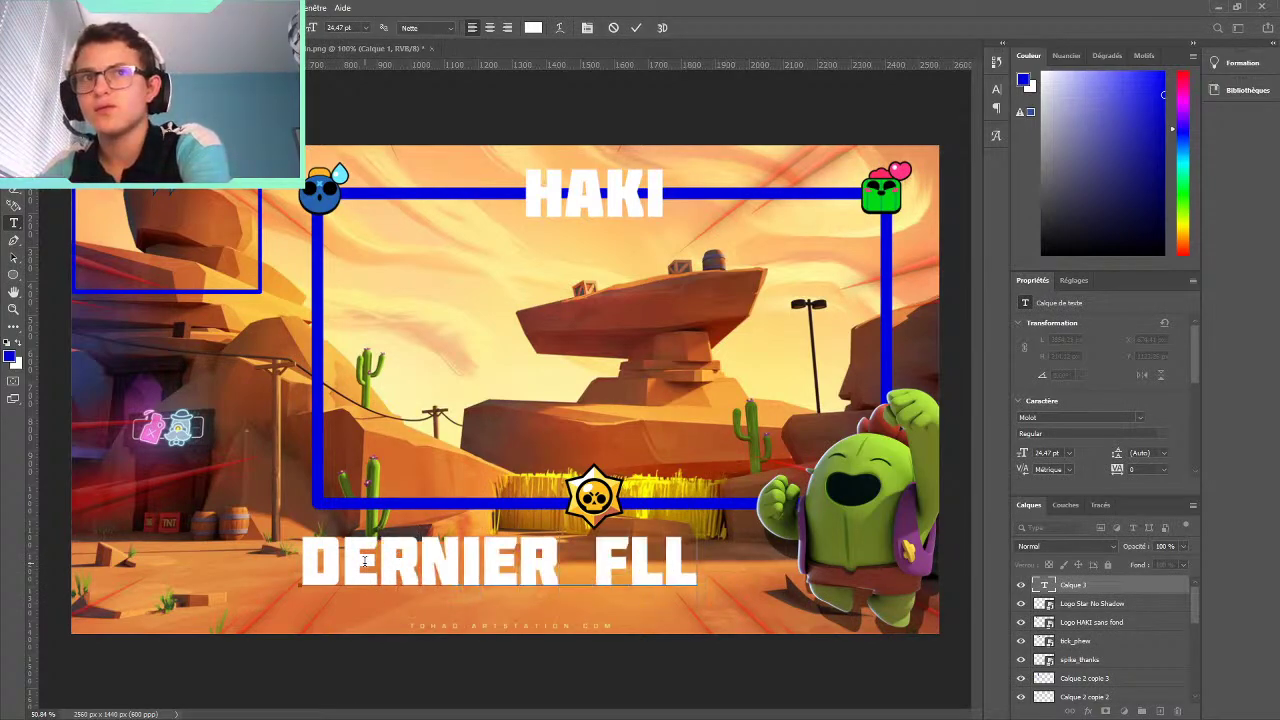
key(BackSpace)
key(BackSpace)
text(OLLOW)
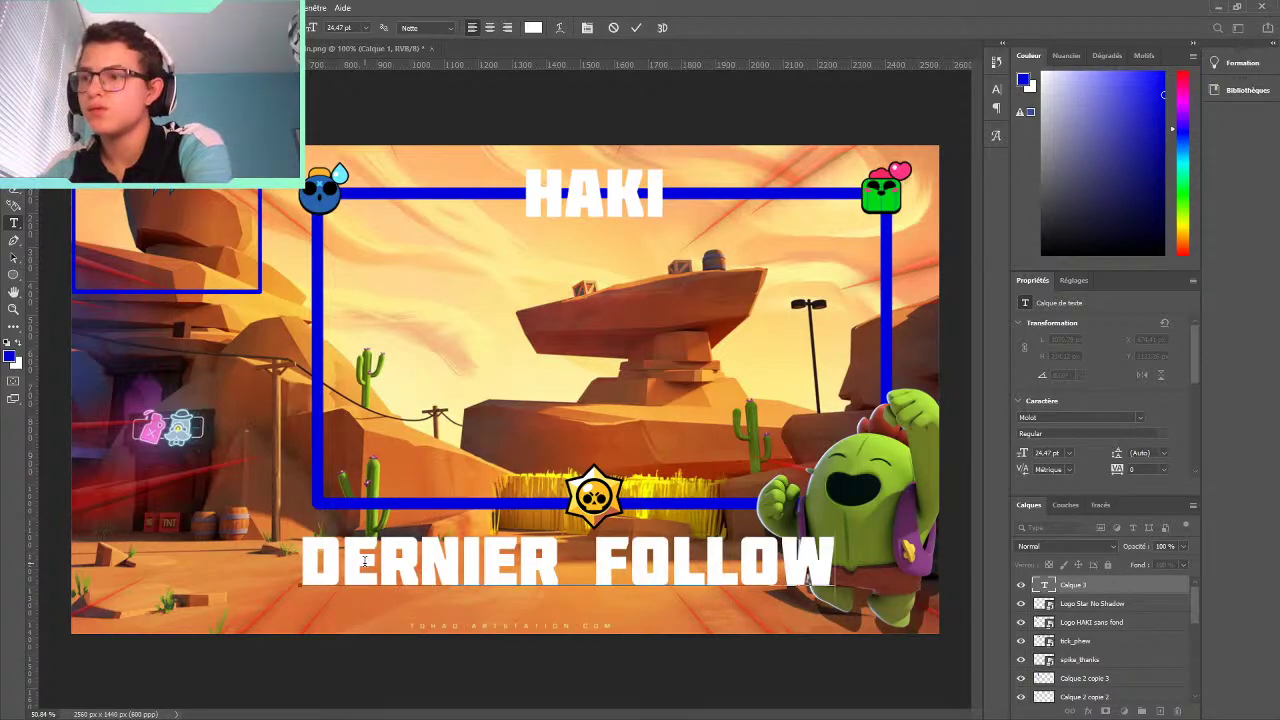
text(ER:)
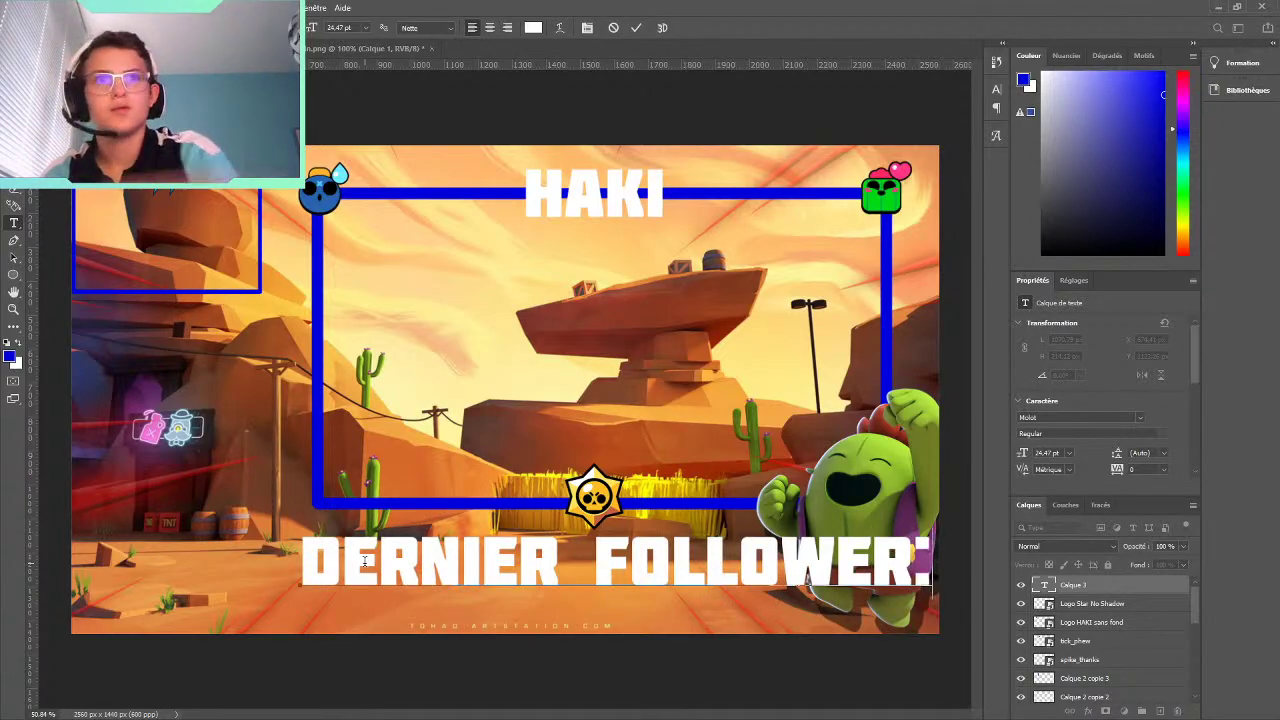
click(636, 27)
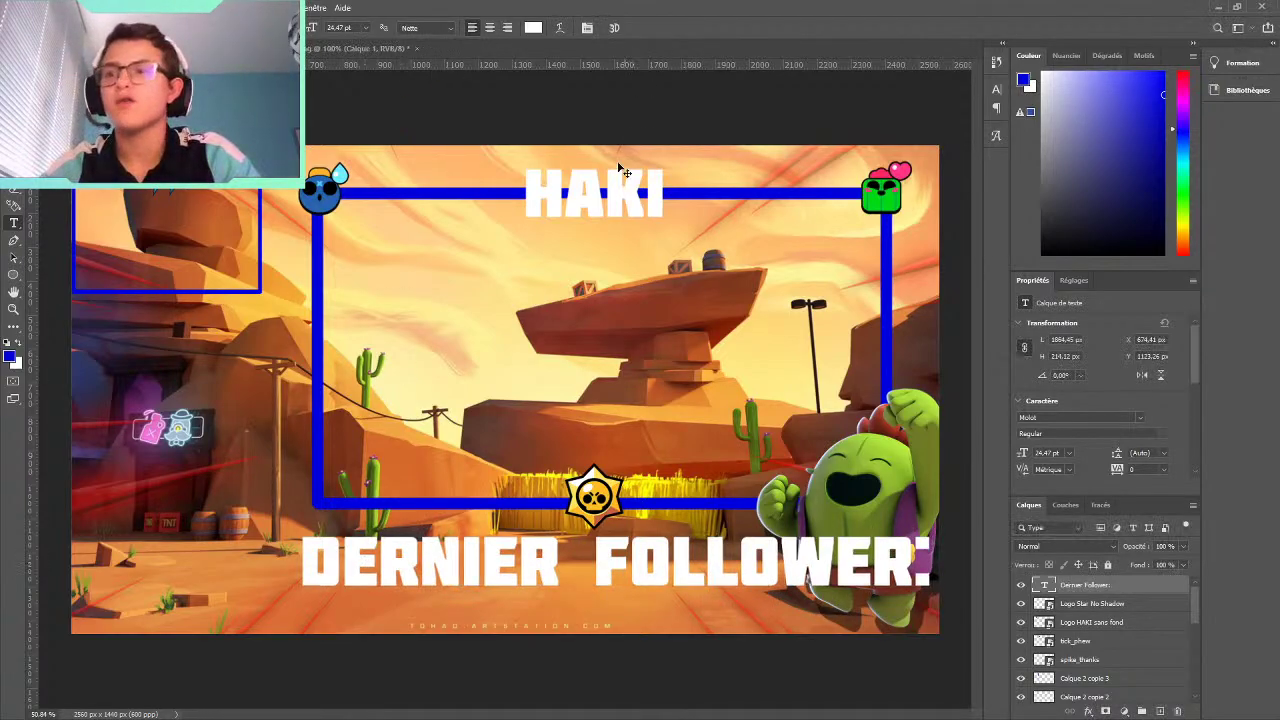
Scale the label down and place it just under the frame's bottom-left edge
key(ctrl+t)
mouse_move(301, 527)
mouse_down()
mouse_move(725, 569)
mouse_move(348, 533)
mouse_up()
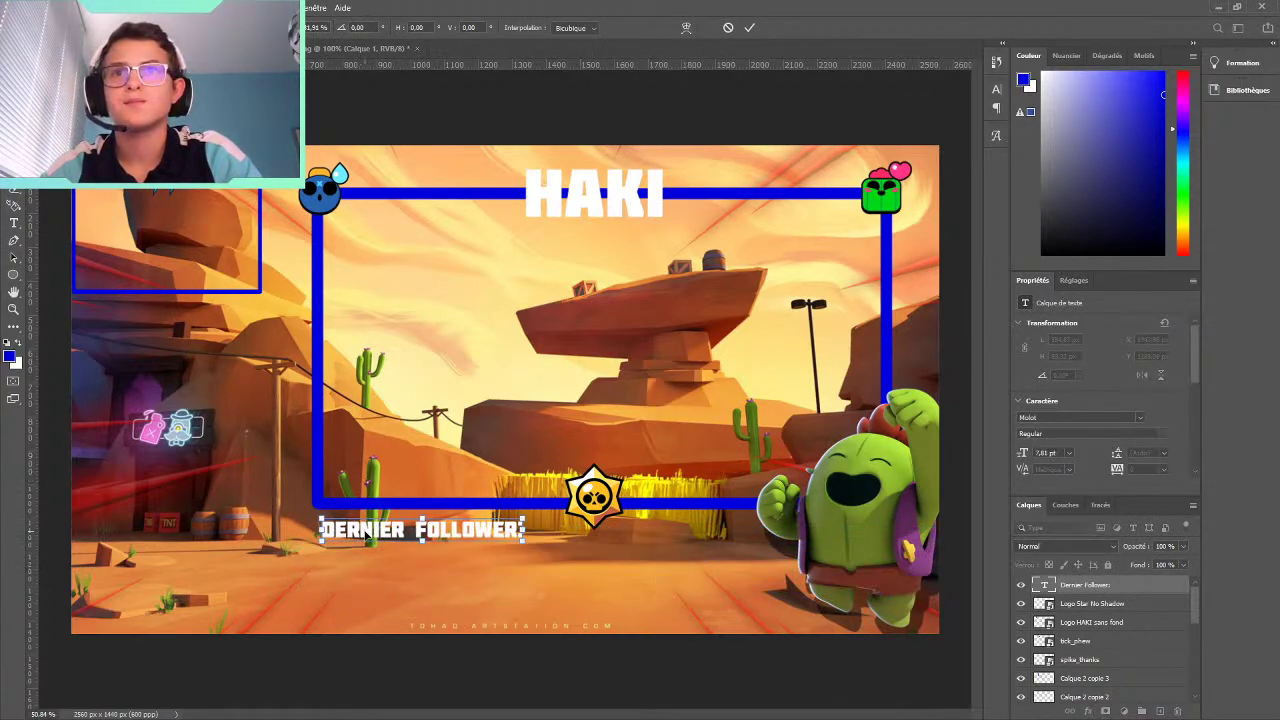
drag(492, 531, 492, 537)
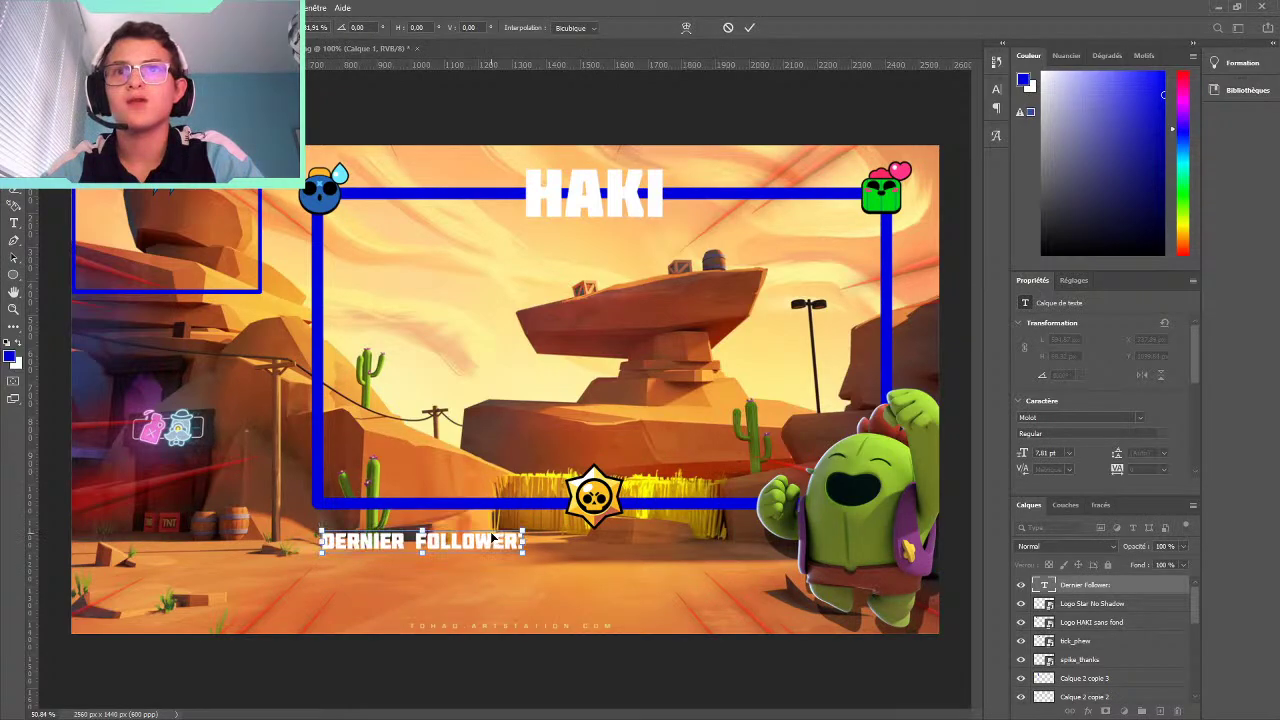
click(749, 27)
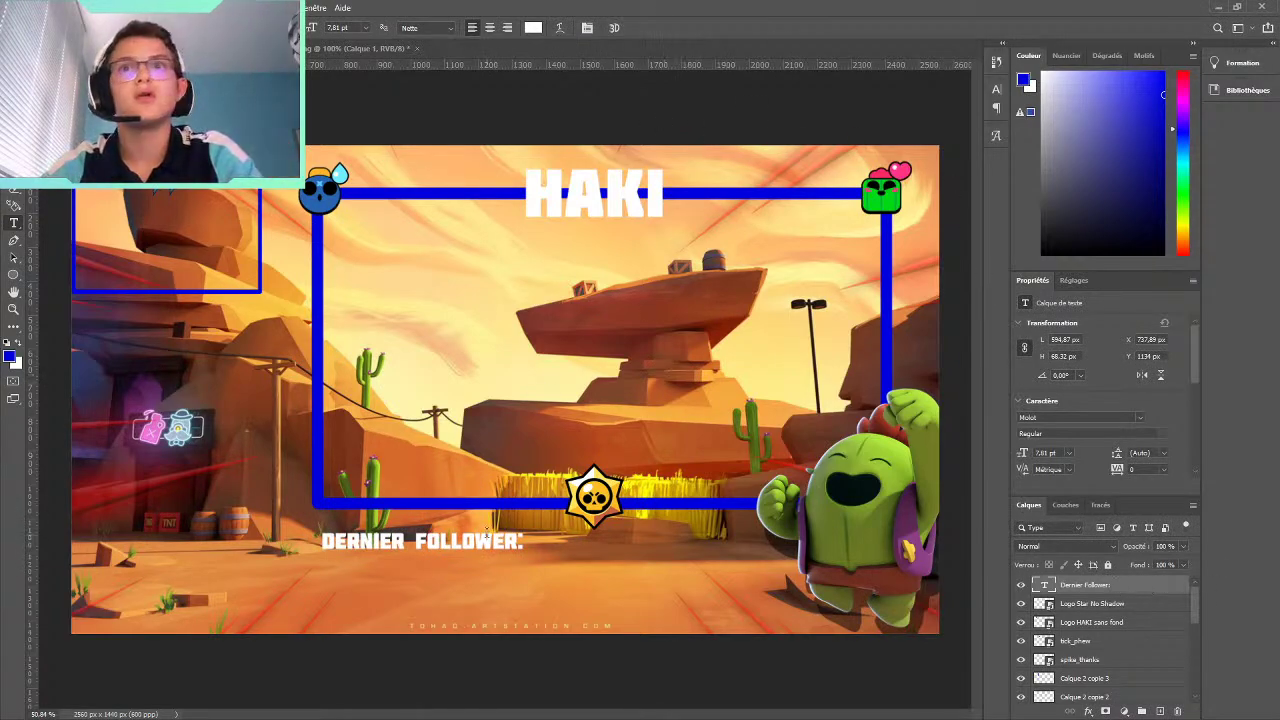
Change the Dernier Follower: label's font to Nougat
double_click(519, 541)
click(519, 541)
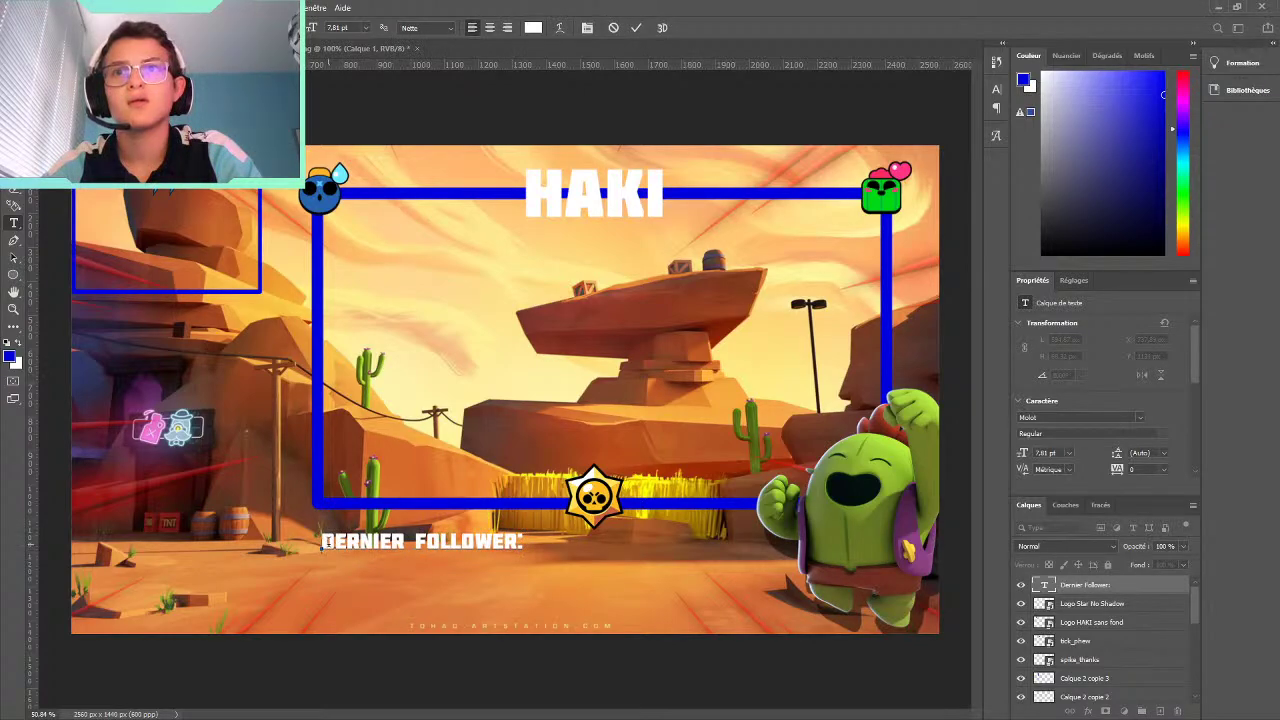
drag(321, 541, 522, 541)
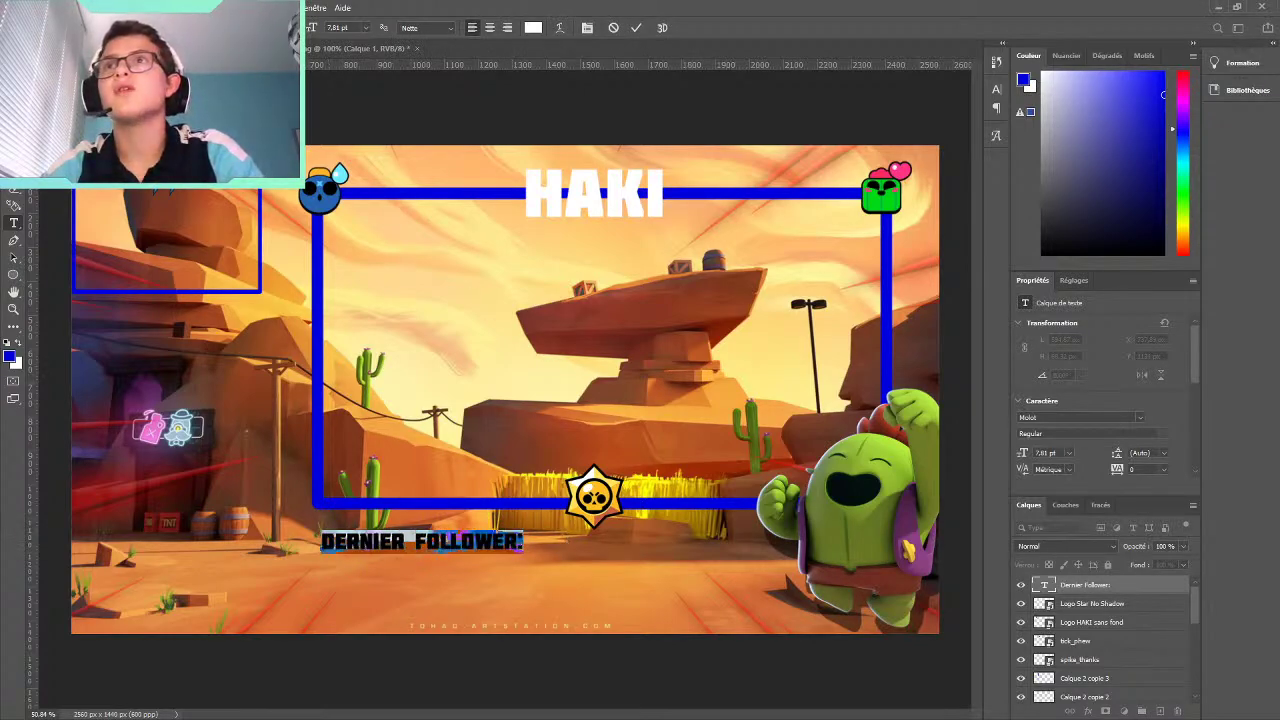
key(Down)
key(Down)
key(Down)
key(Down)
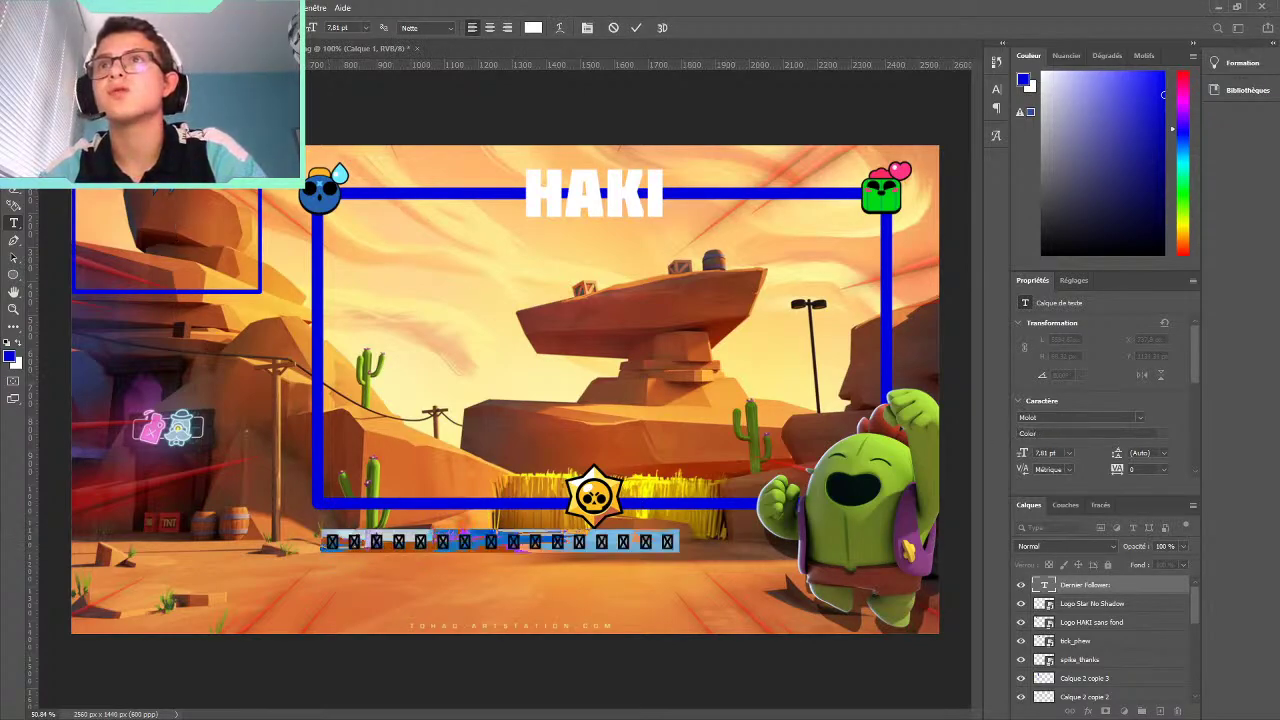
key(Down)
key(Down)
key(Down)
key(Down)
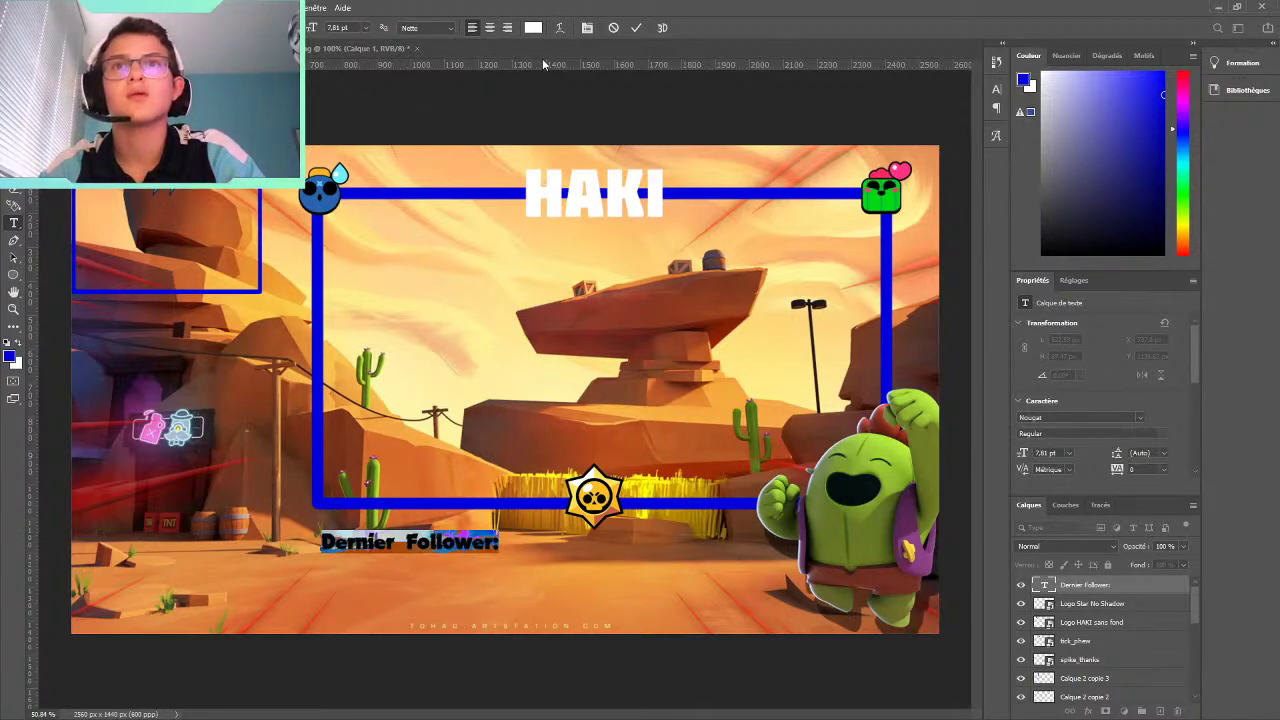
click(636, 27)
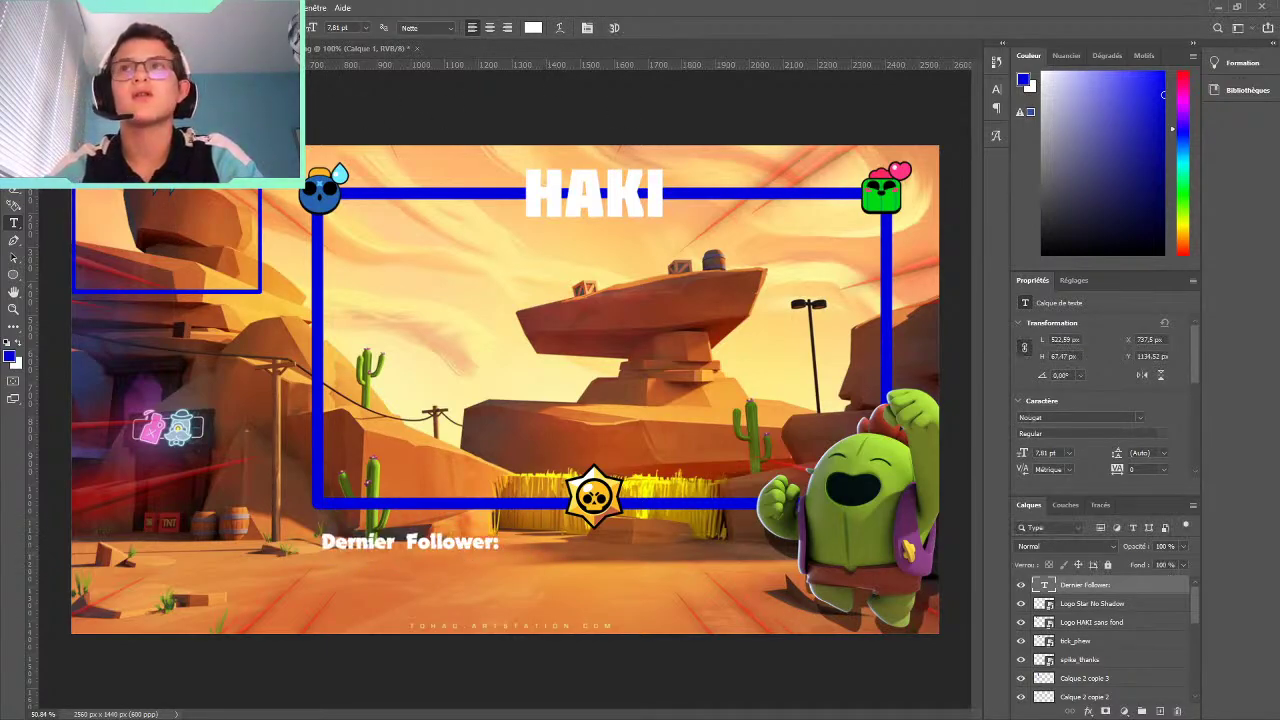
click(413, 543)
key(ctrl+a)
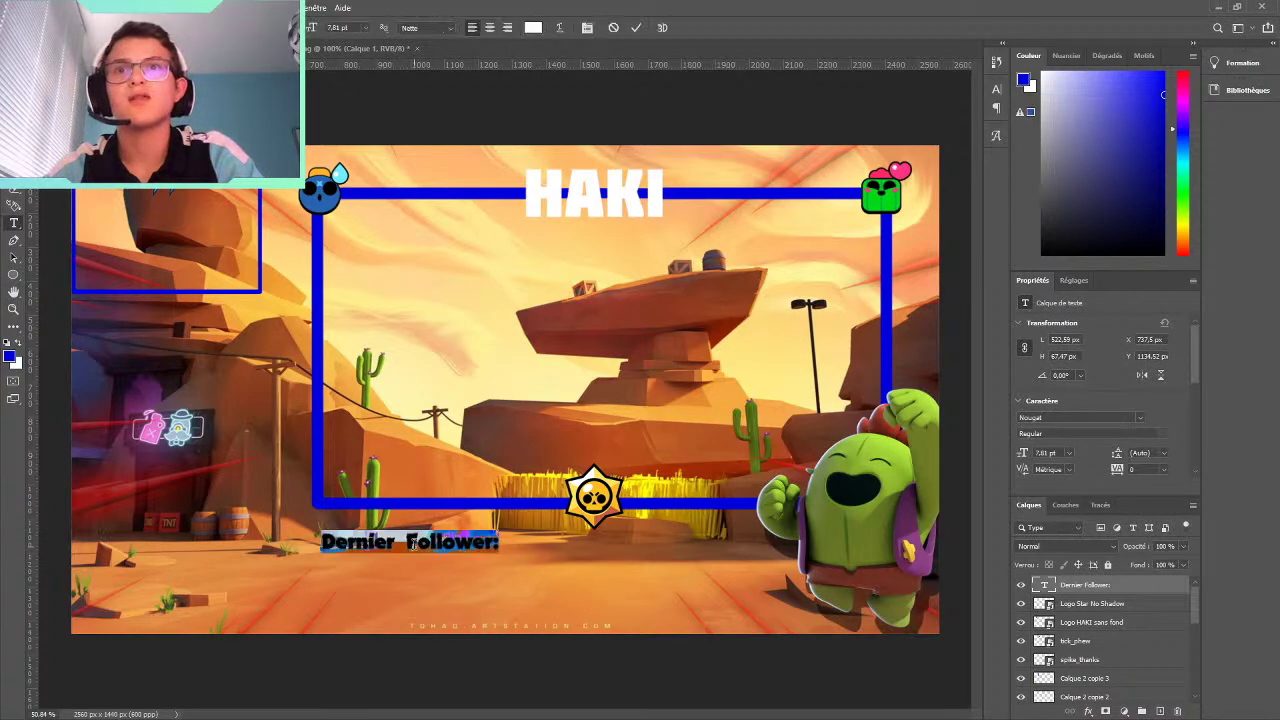
click(636, 27)
Pan around and sample colours near the label with the Hand and Eyedropper tools
key(v)
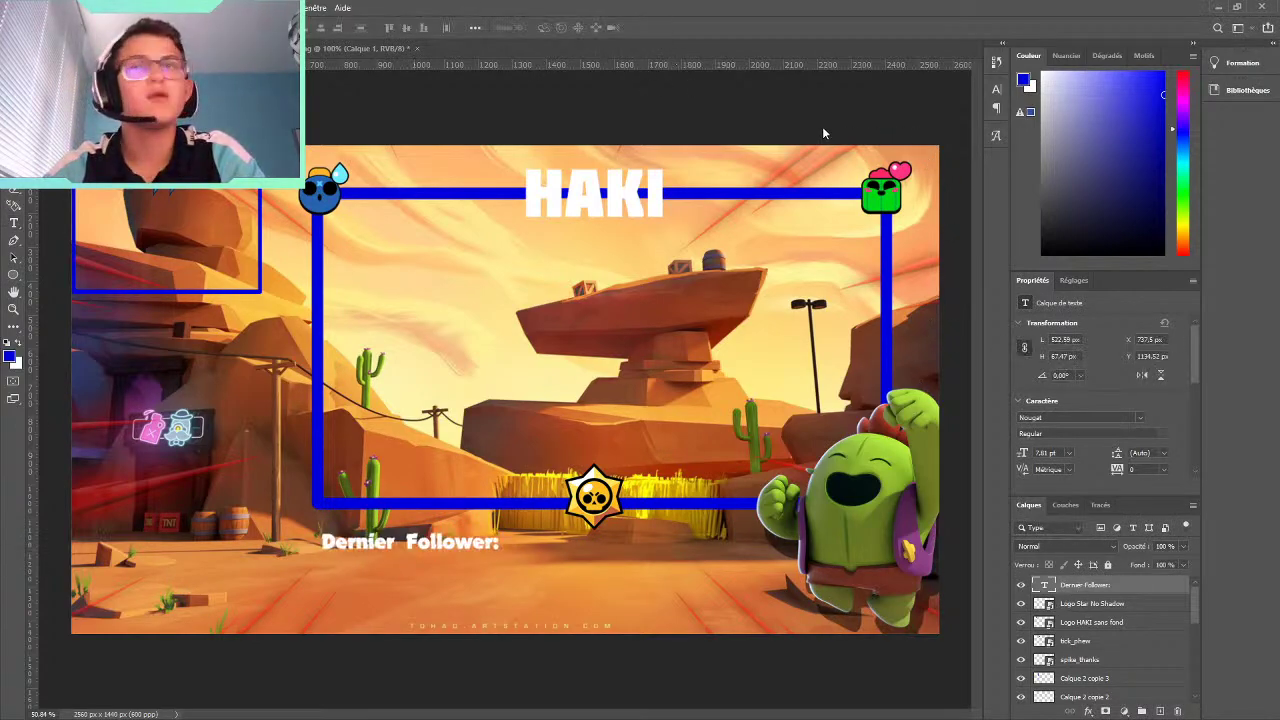
key(h)
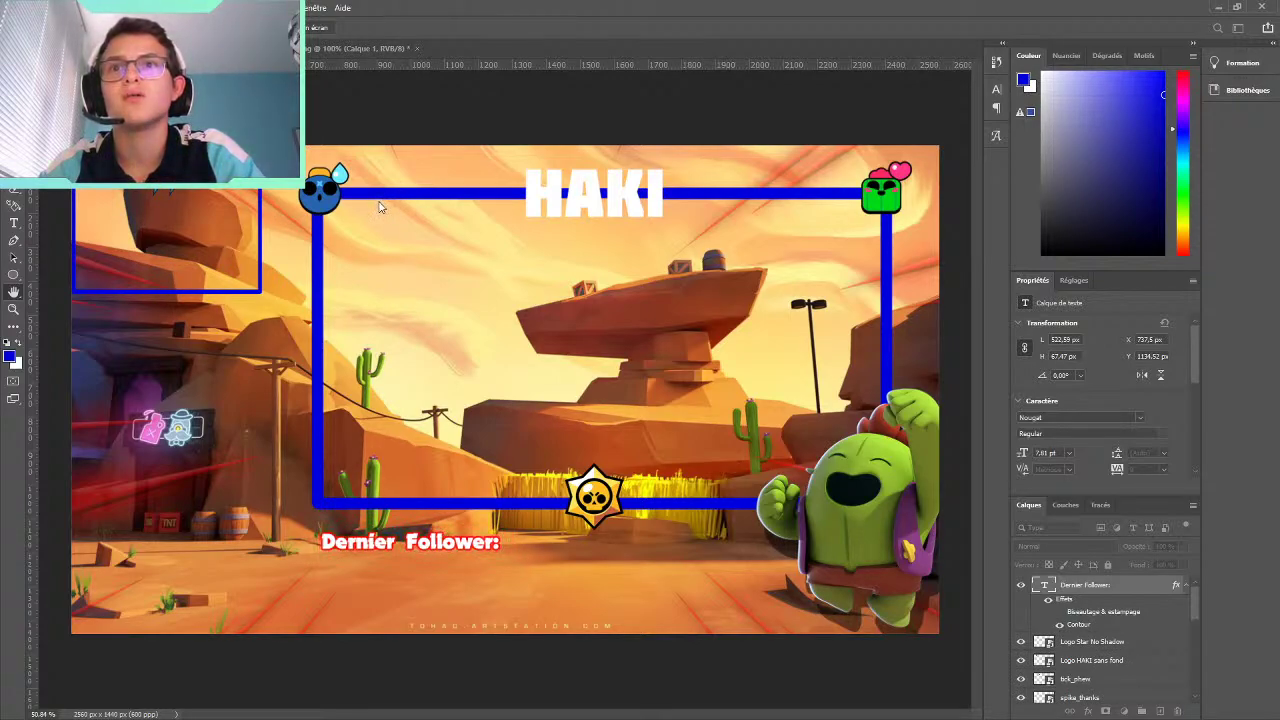
key(i)
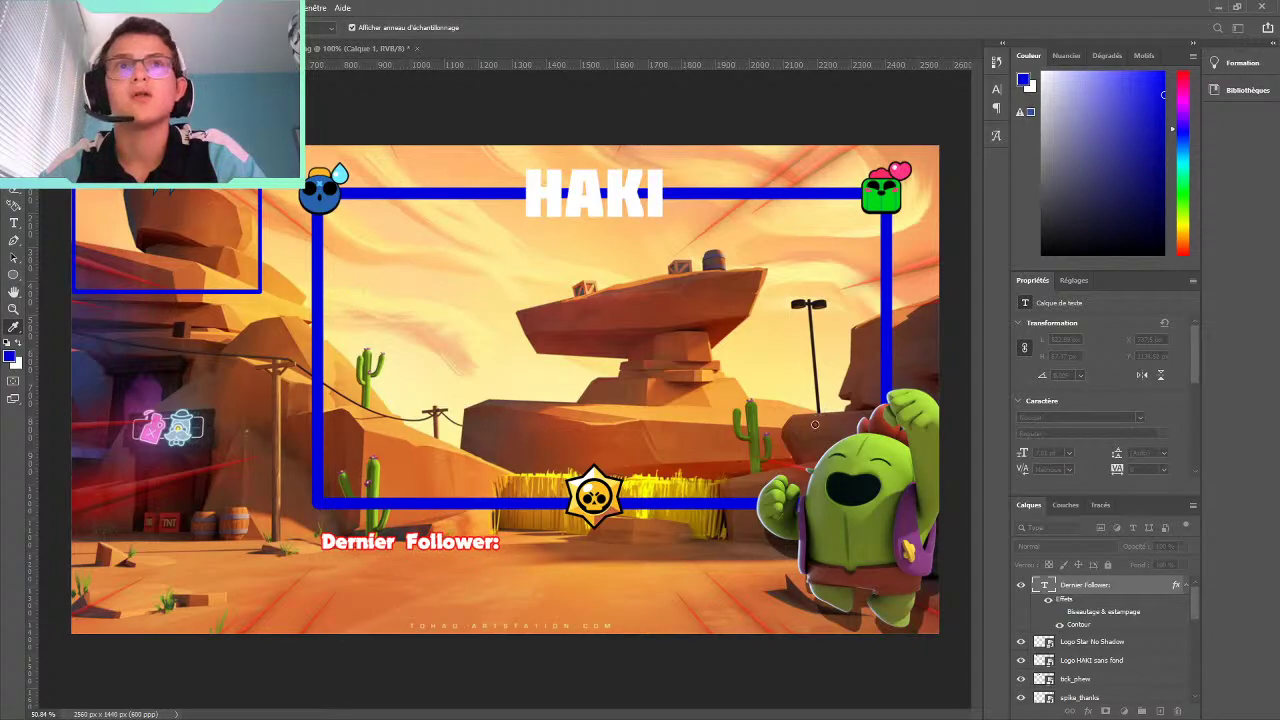
key(h)
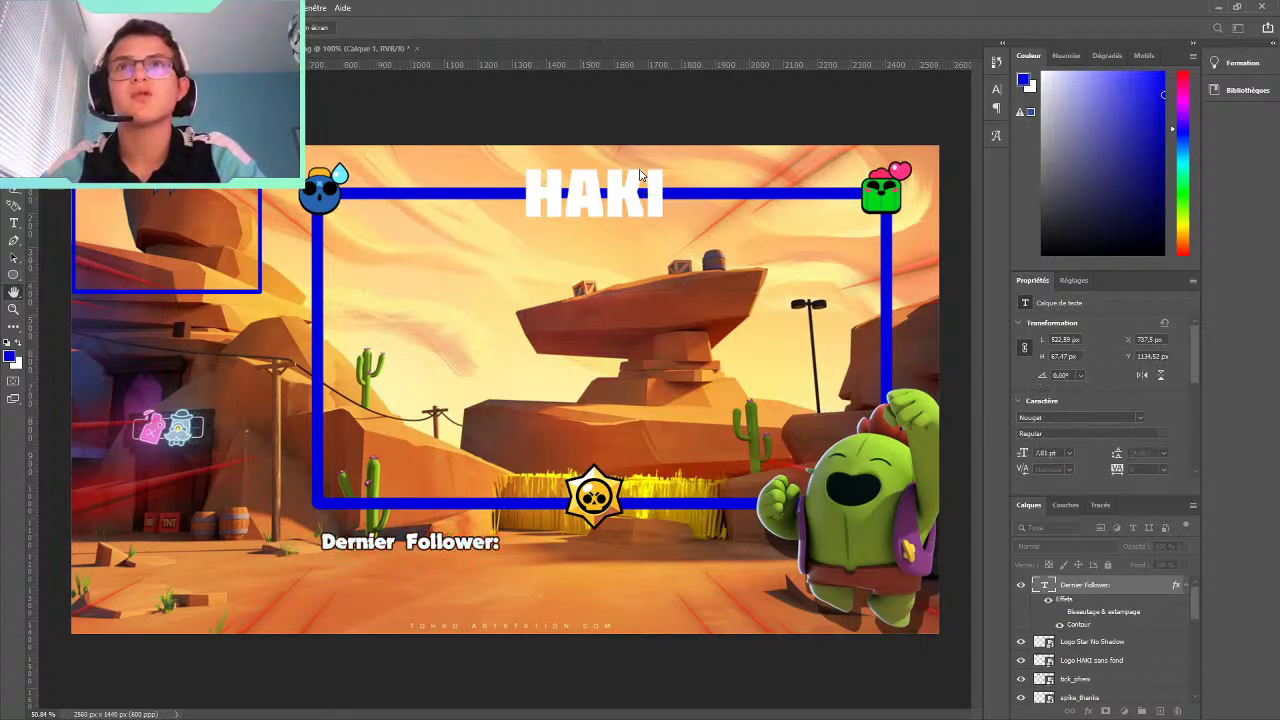
key(v)
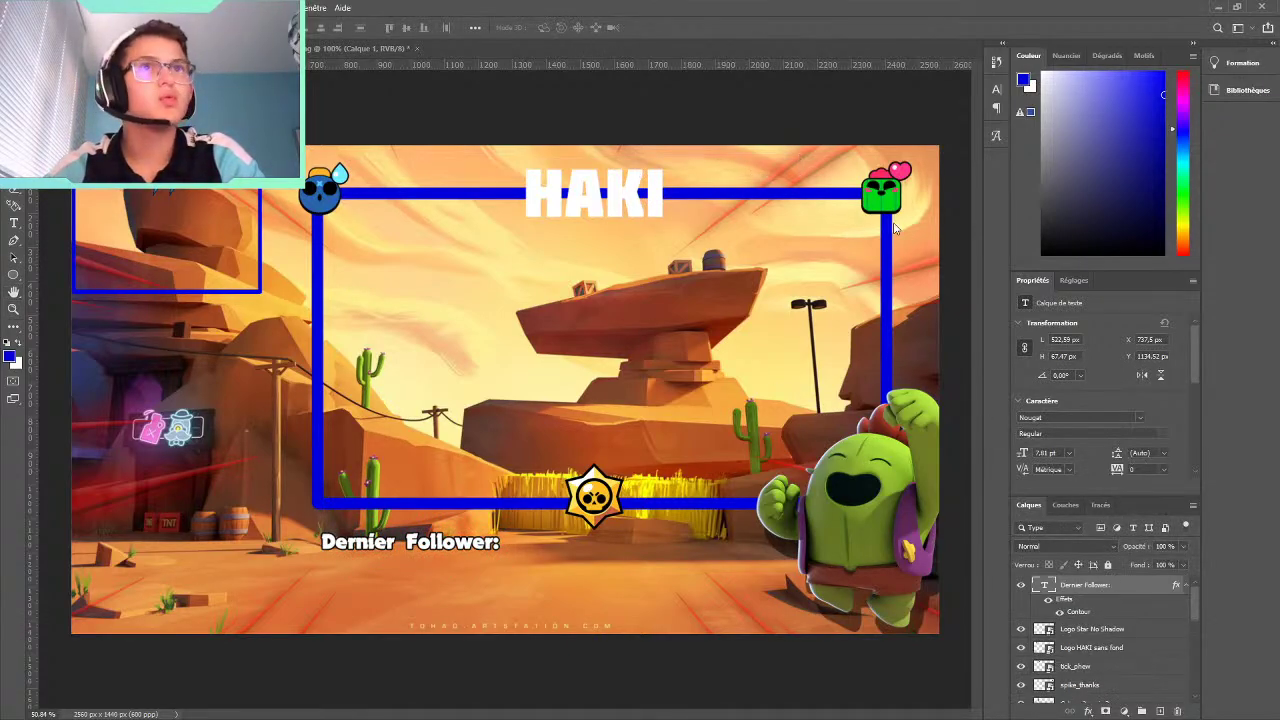
Duplicate the Dernier Follower: label just below it and change the copy to 'Dernier Donator:'
drag(925, 183, 765, 198)
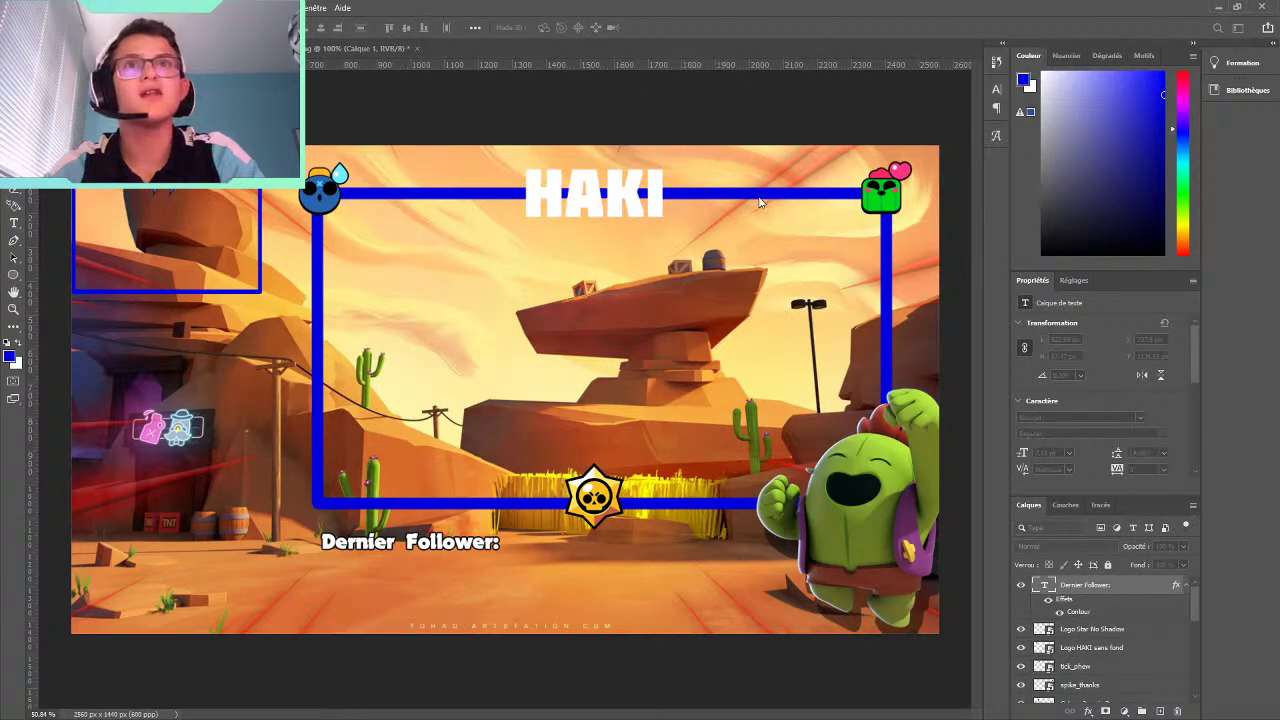
key(ctrl+j)
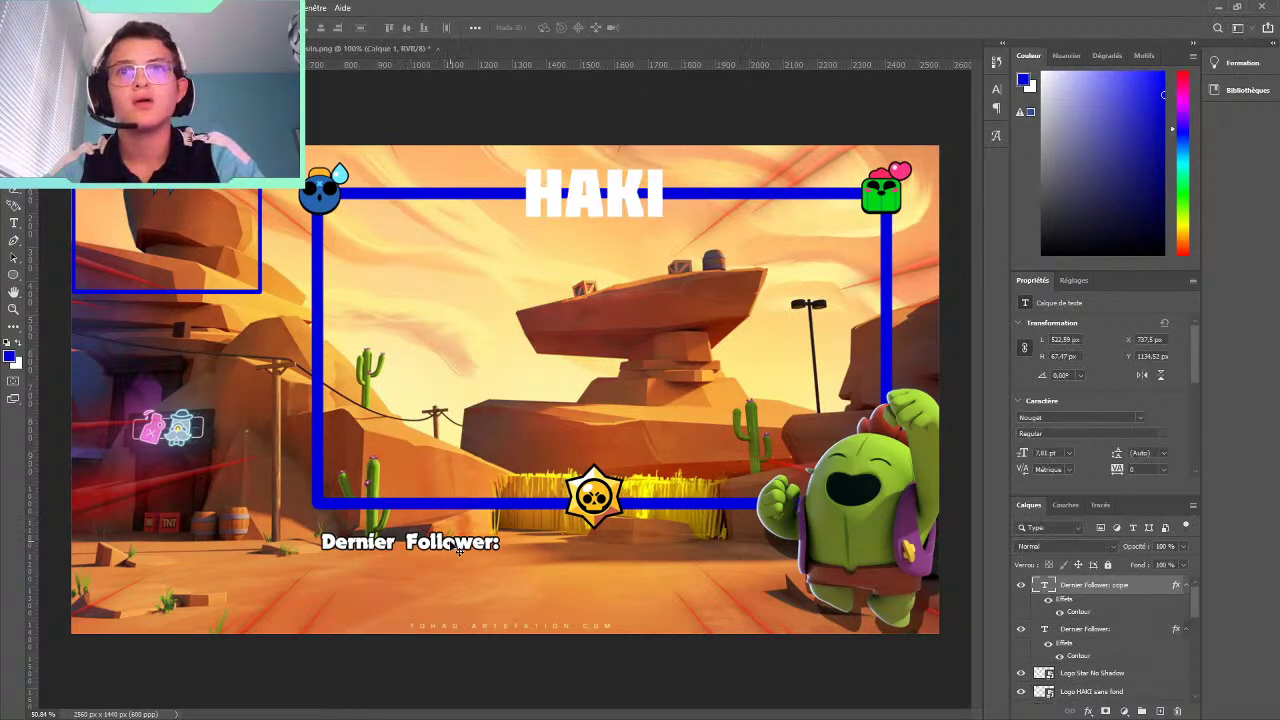
drag(455, 546, 452, 570)
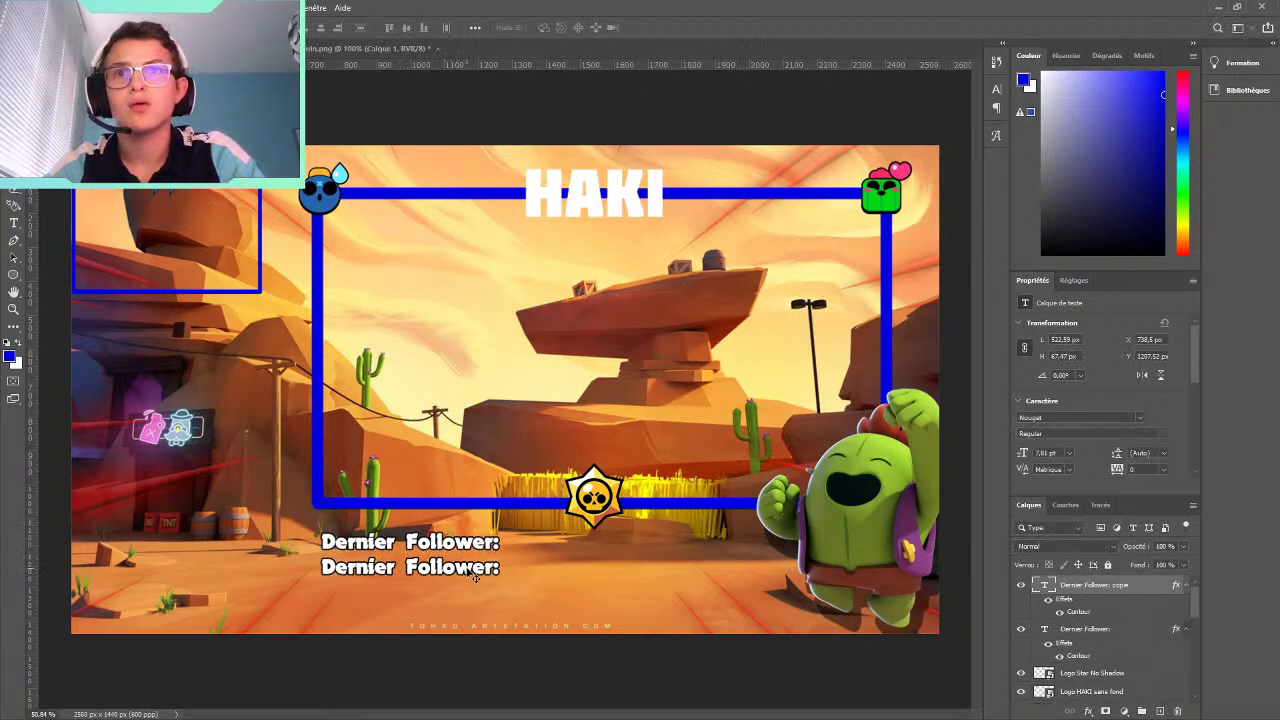
double_click(470, 570)
click(490, 567)
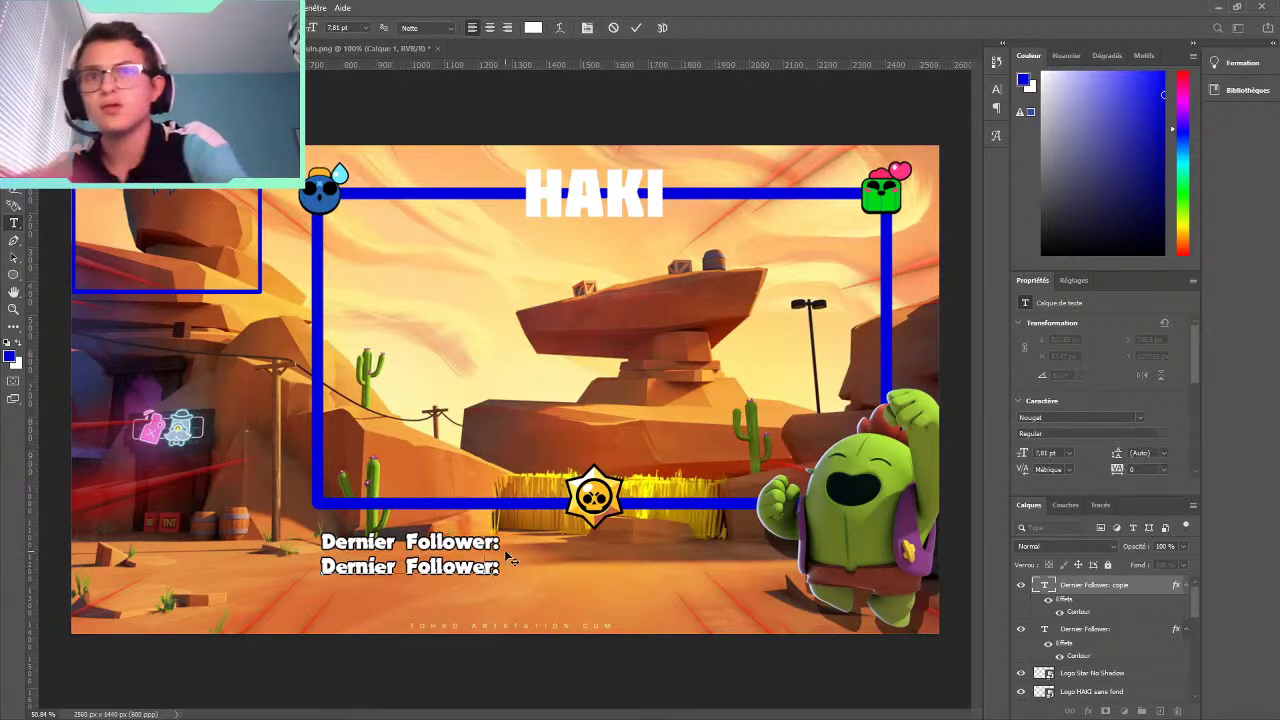
key(BackSpace)
key(BackSpace)
key(BackSpace)
key(BackSpace)
key(BackSpace)
key(BackSpace)
key(BackSpace)
key(BackSpace)
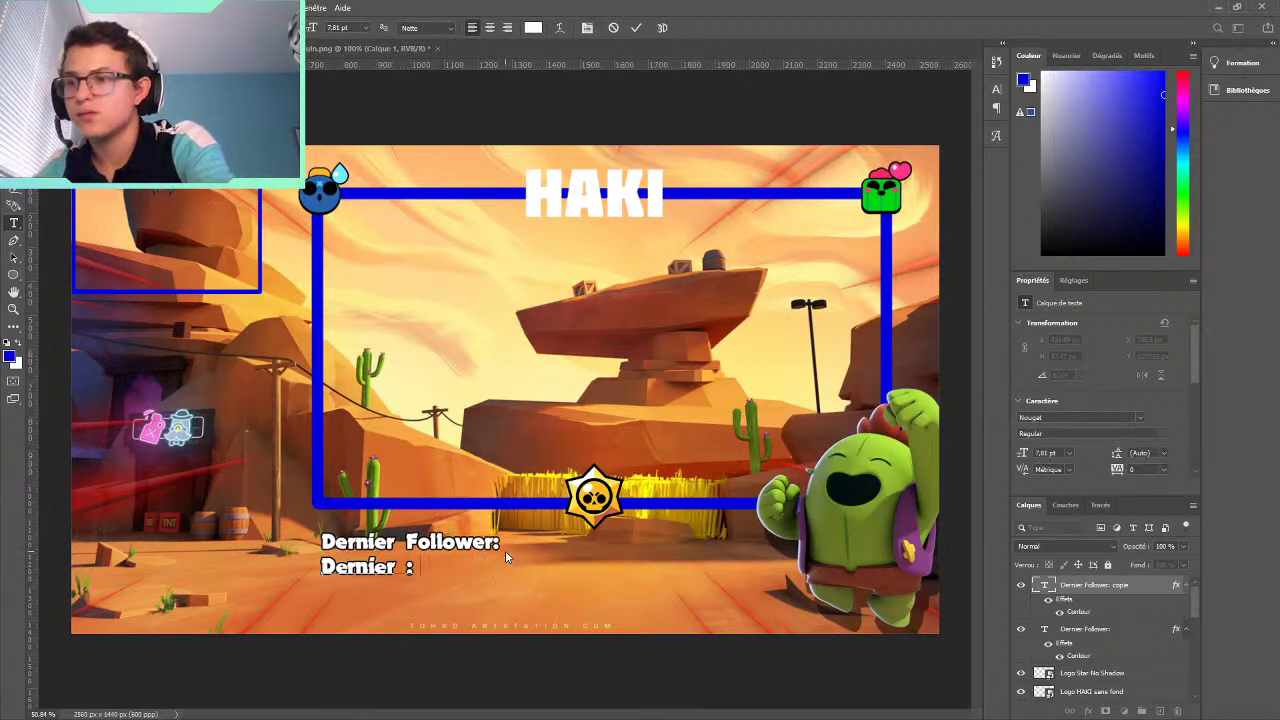
text(Donato)
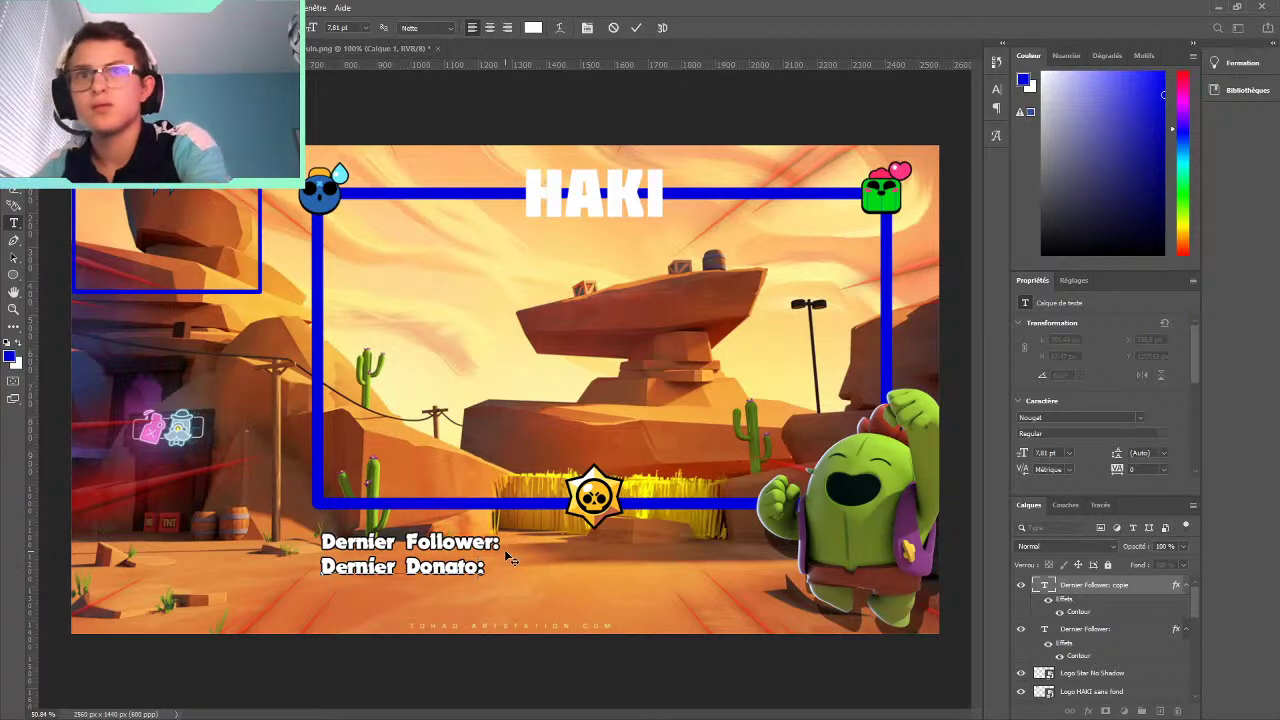
text(r)
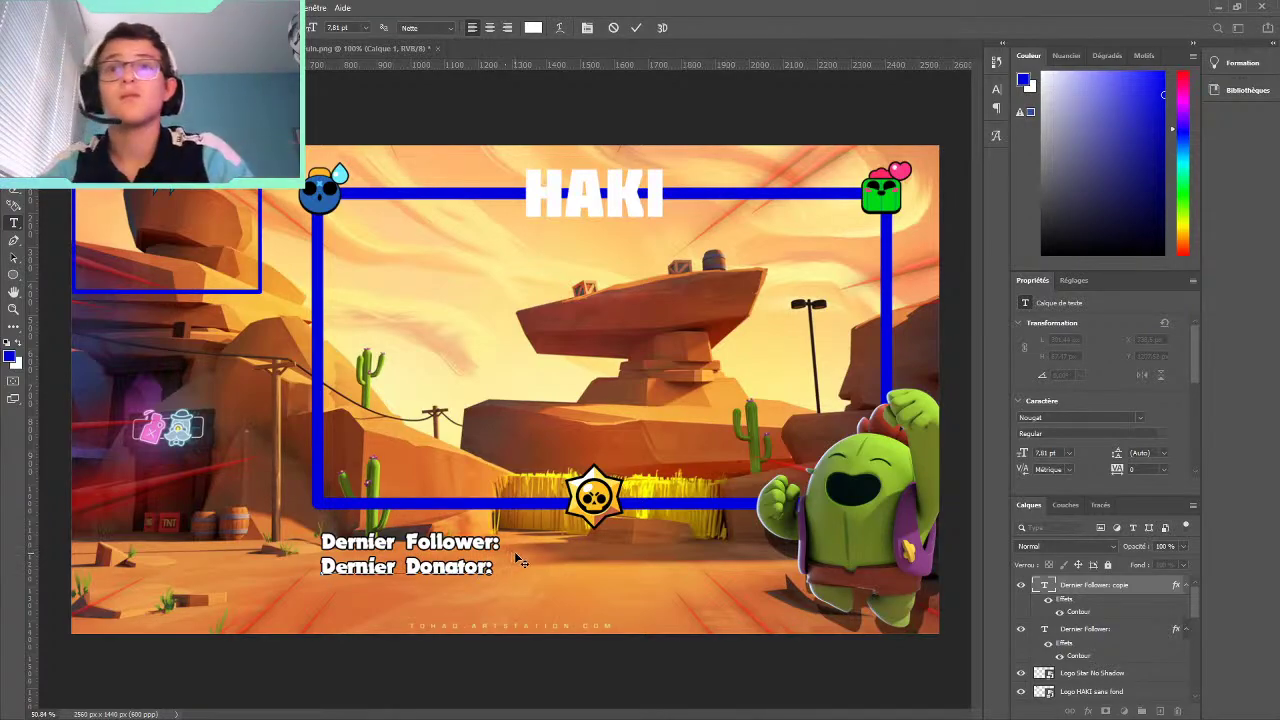
click(634, 27)
key(v)
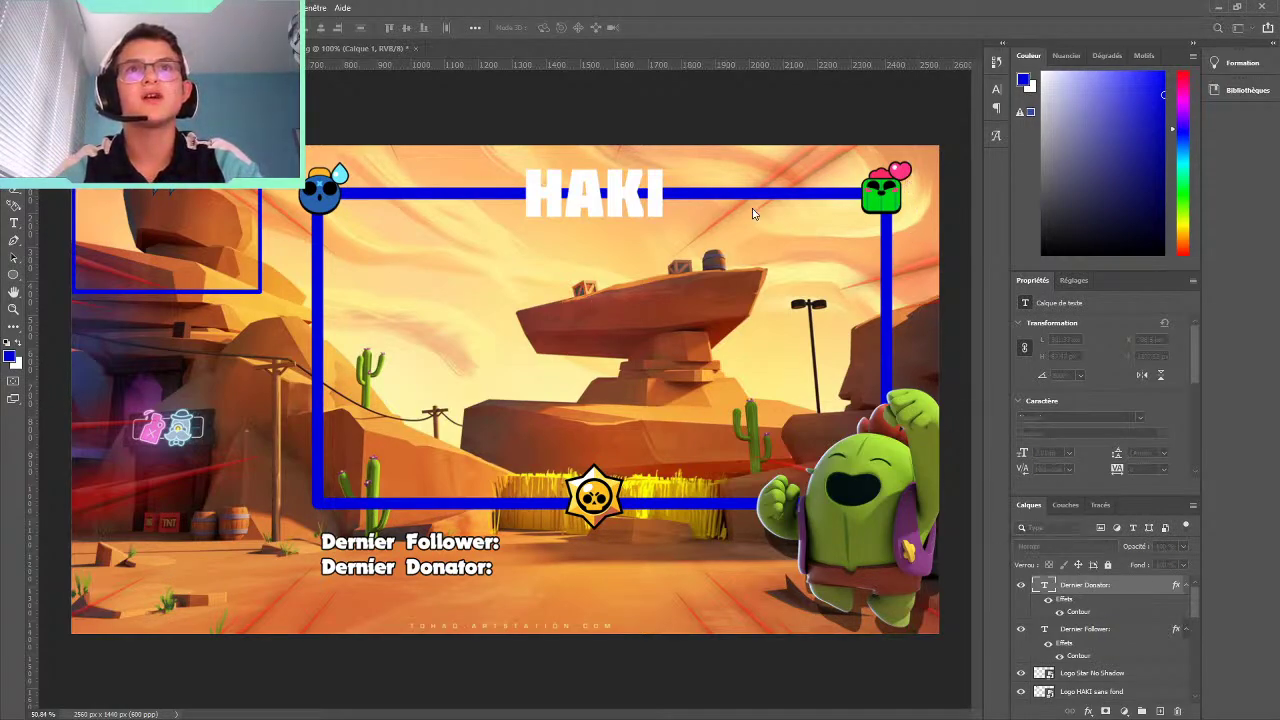
Duplicate Dernier Donator: below it and retype the copy as 'Dernier Don:'
key(ctrl+j)
mouse_move(430, 572)
mouse_down()
mouse_move(430, 613)
mouse_move(407, 577)
mouse_up()
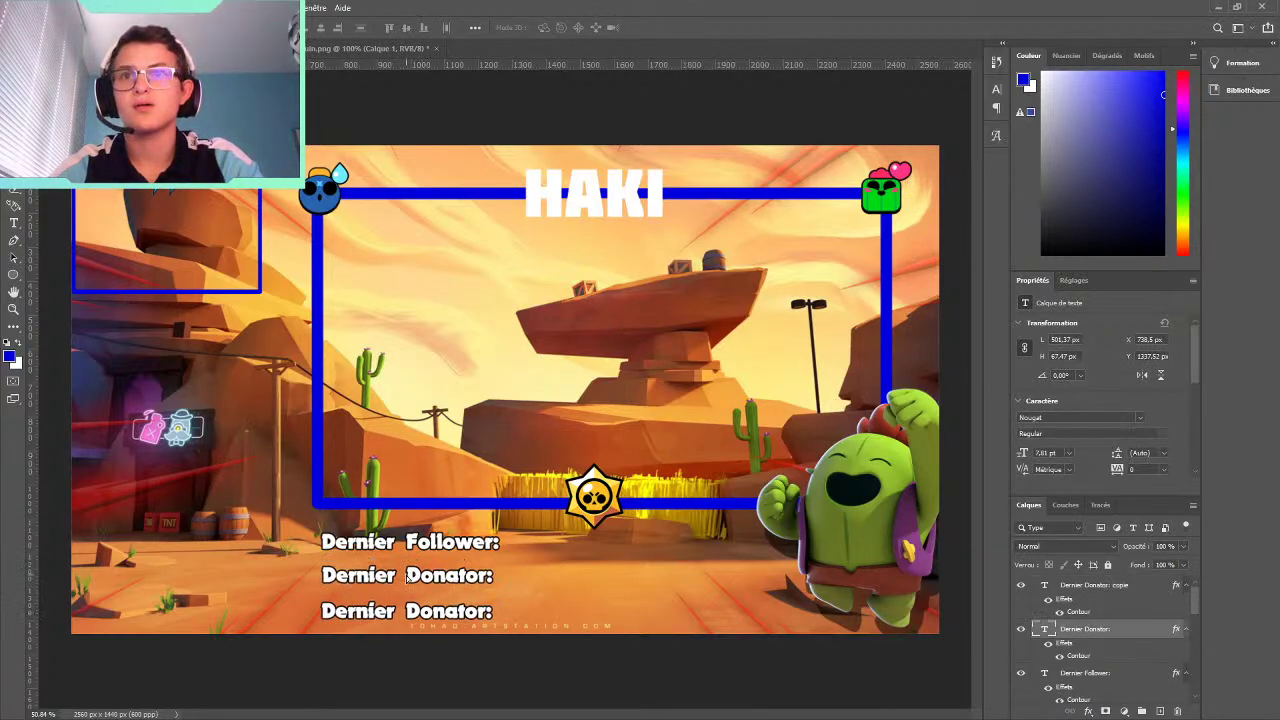
double_click(487, 611)
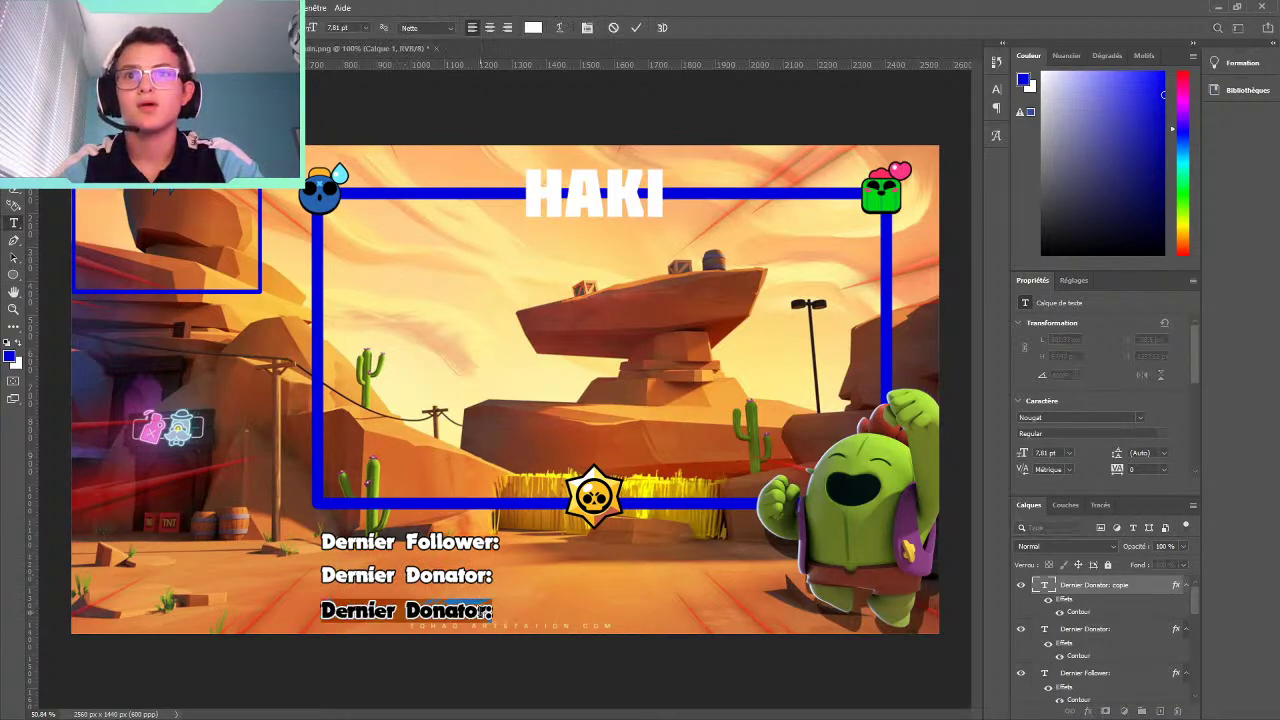
click(487, 611)
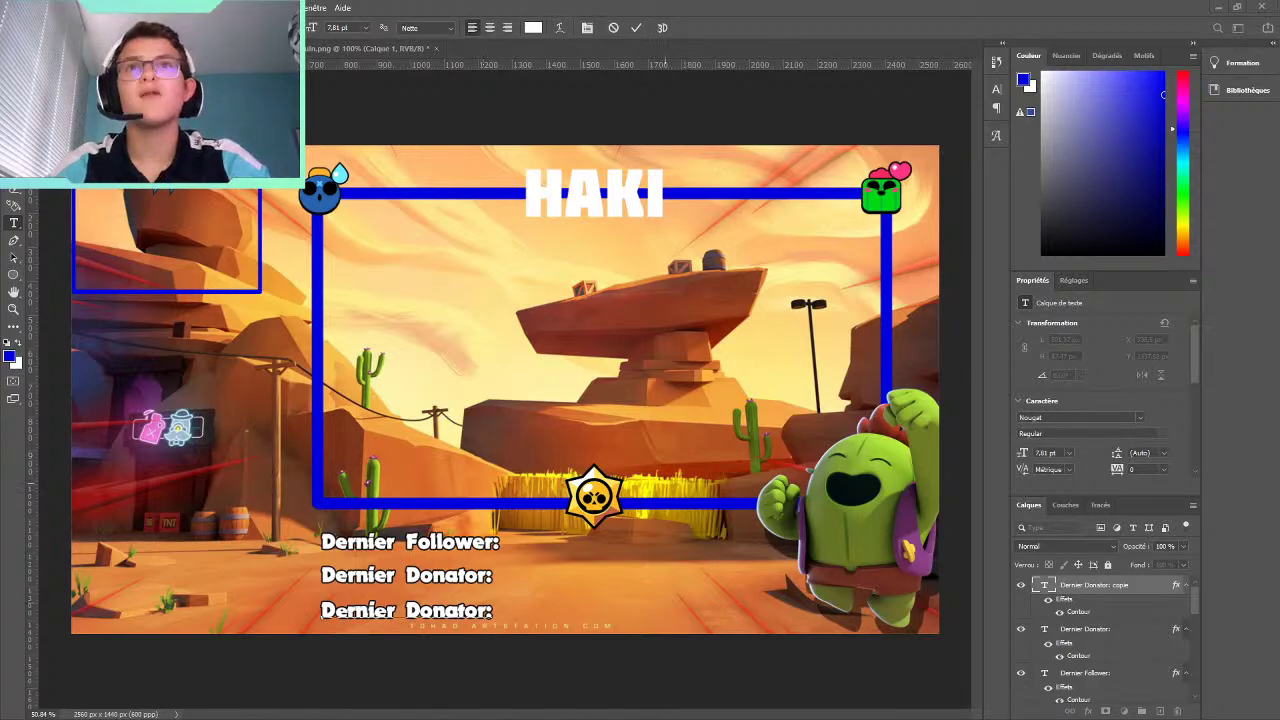
key(BackSpace)
key(BackSpace)
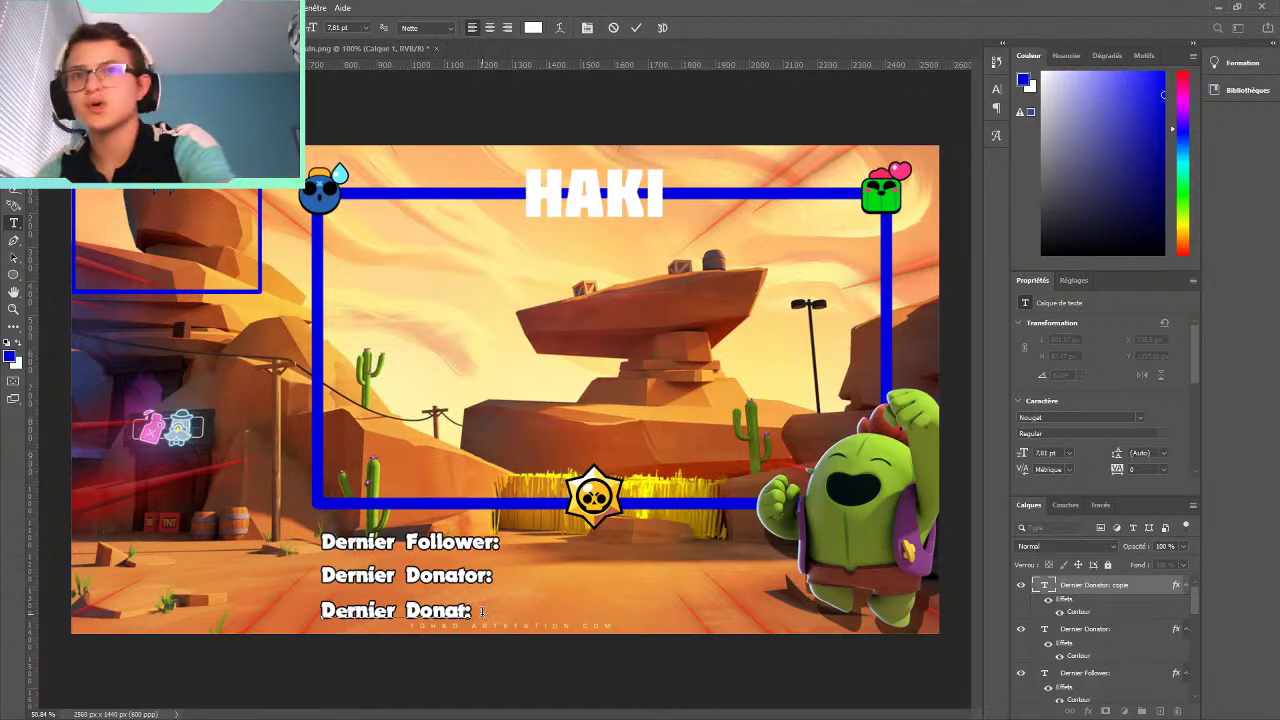
key(BackSpace)
key(BackSpace)
key(BackSpace)
key(BackSpace)
key(BackSpace)
text(Sup)
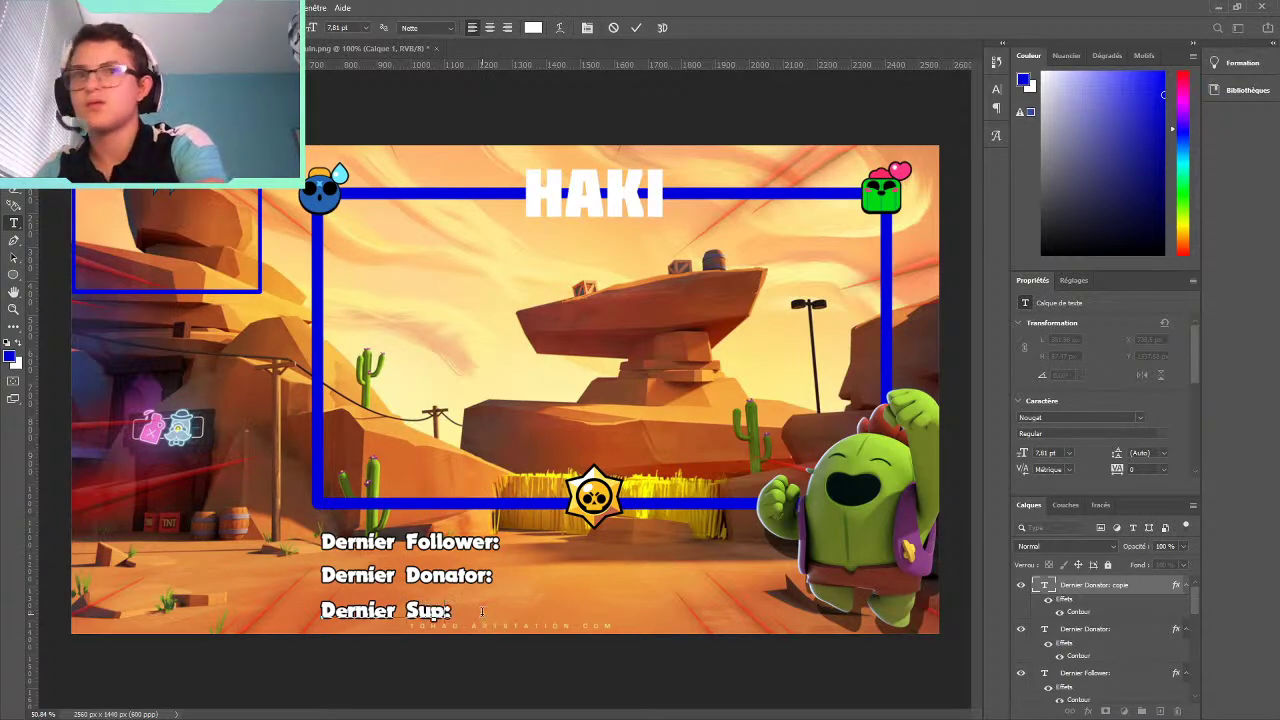
text(erChater)
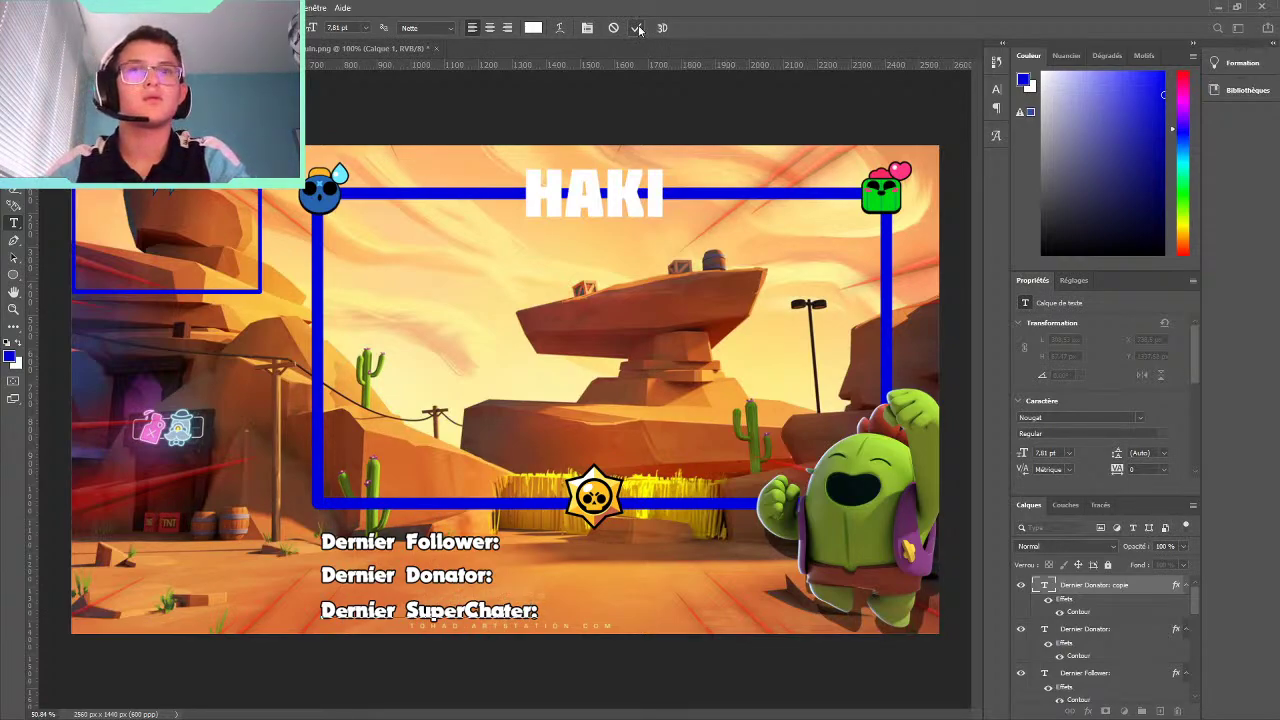
key(BackSpace)
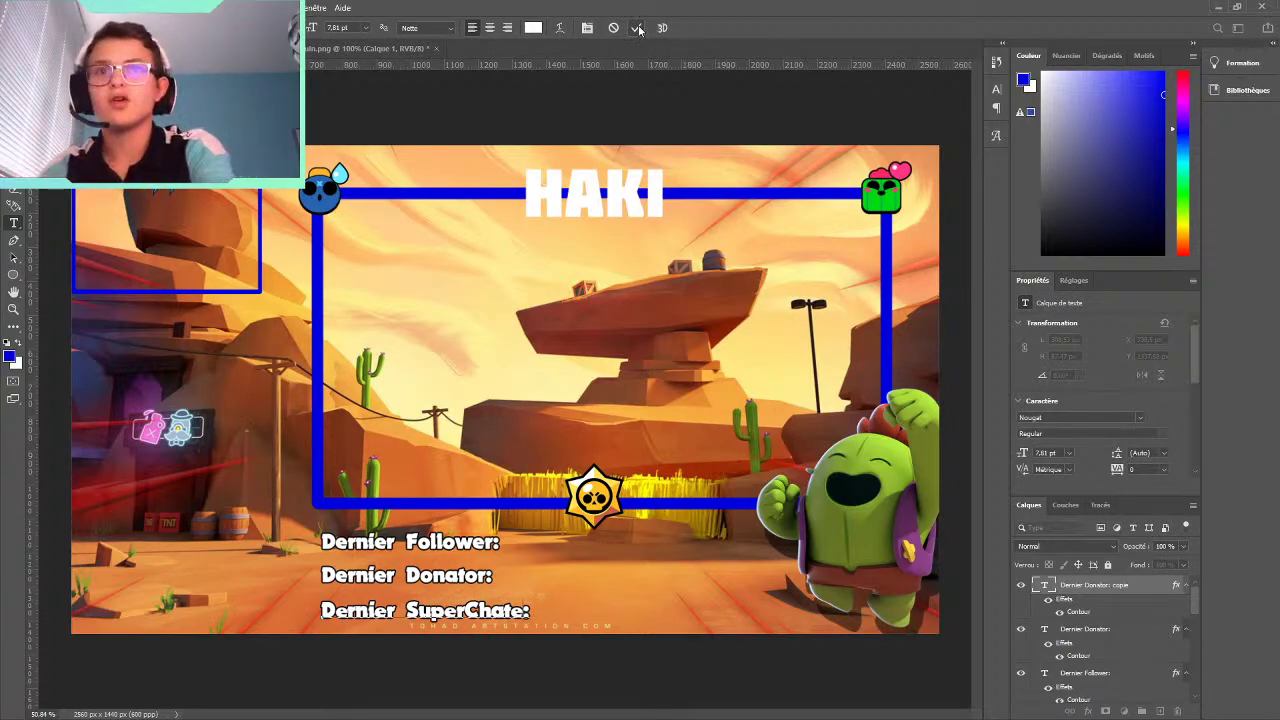
key(BackSpace)
key(BackSpace)
key(BackSpace)
key(BackSpace)
key(BackSpace)
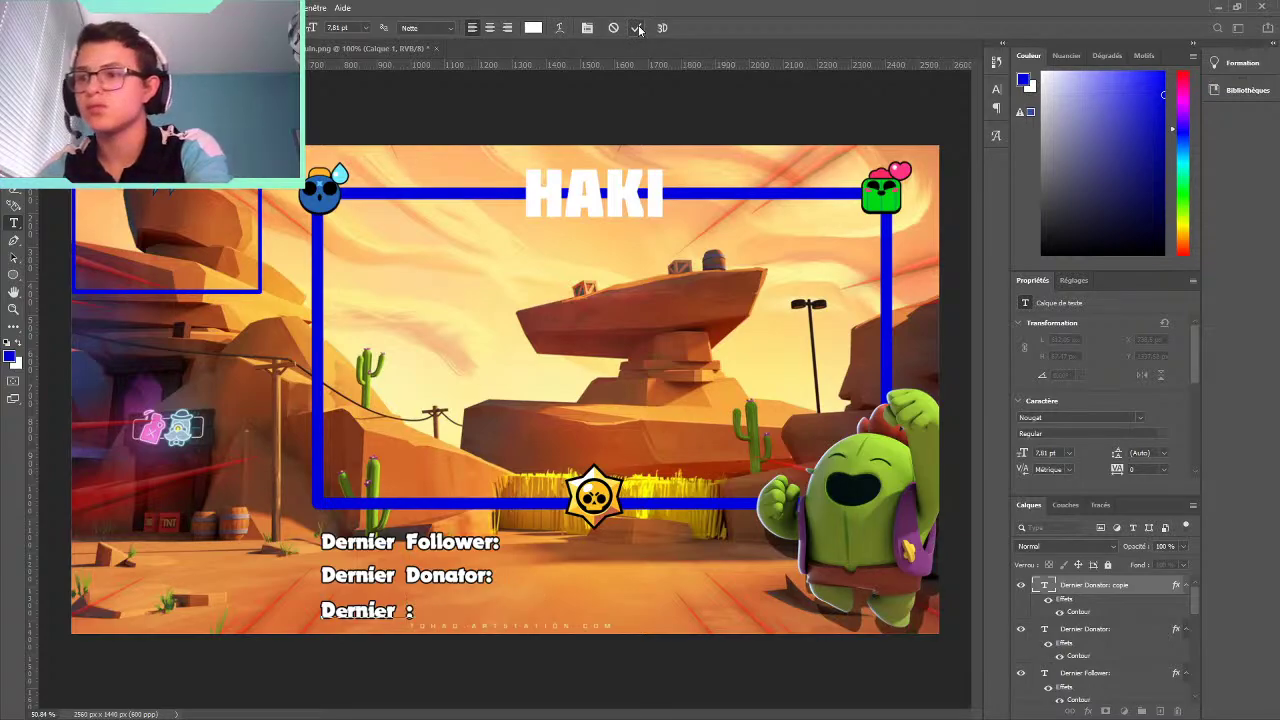
text(Don)
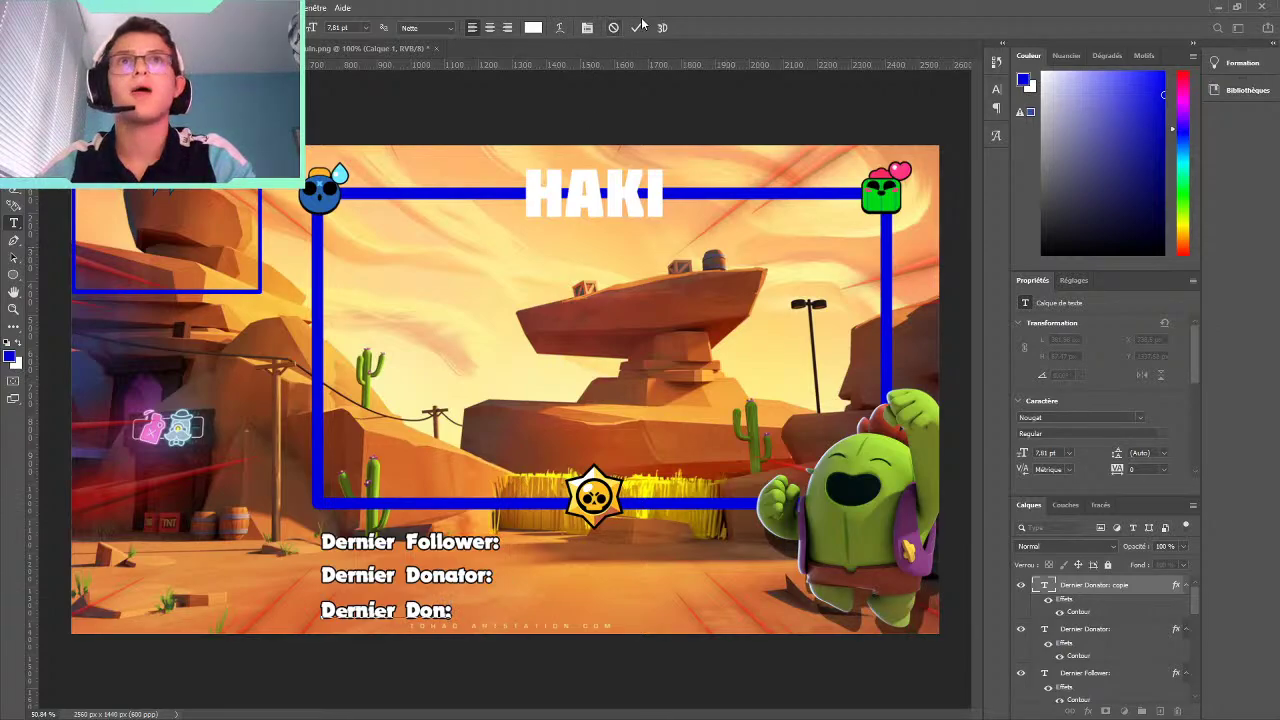
click(637, 28)
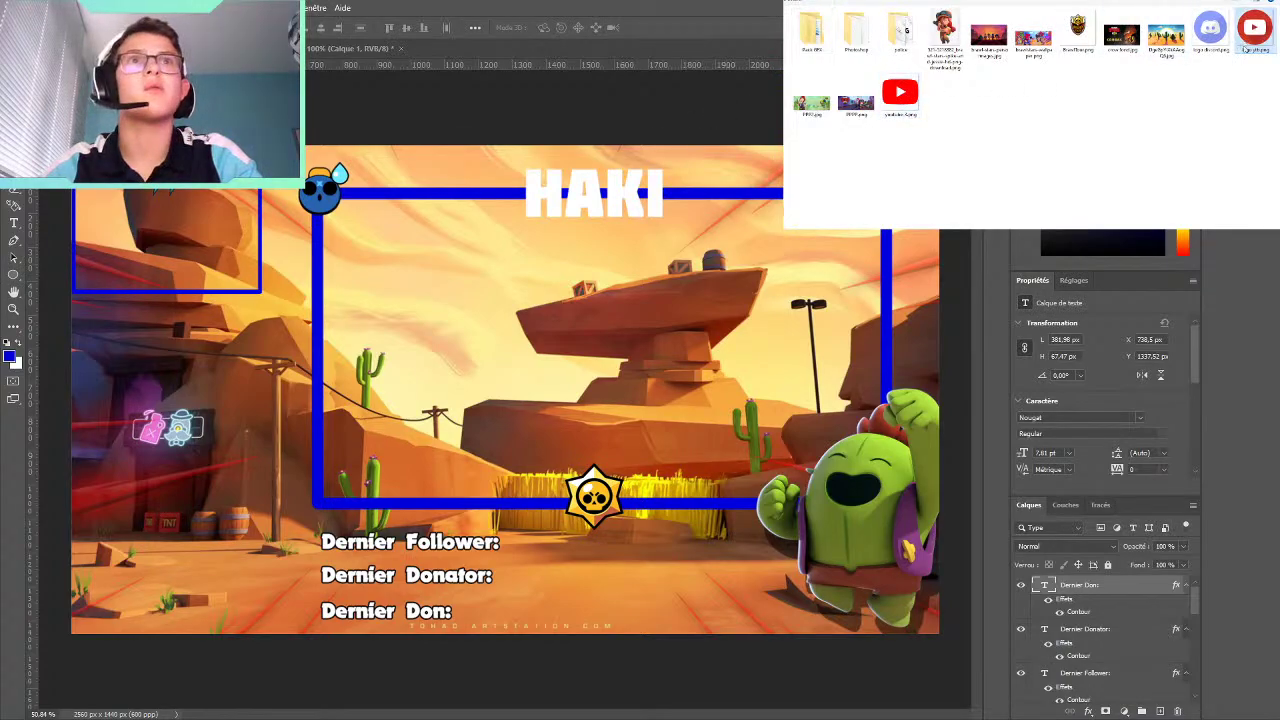
Place logo-ytb.png, shrink it to icon size, and move it to the left edge below the top-left frame
click(838, 505)
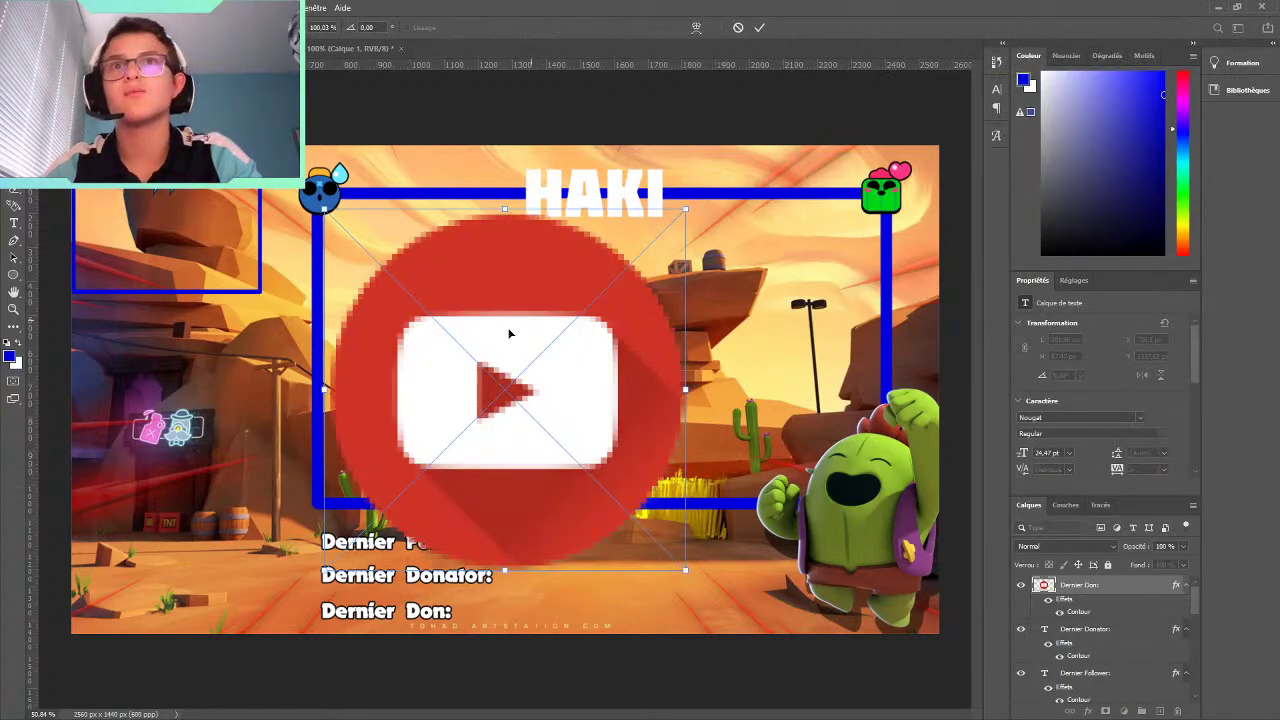
drag(509, 334, 302, 380)
mouse_move(171, 222)
mouse_down()
mouse_move(317, 480)
mouse_move(326, 546)
mouse_move(112, 330)
mouse_up()
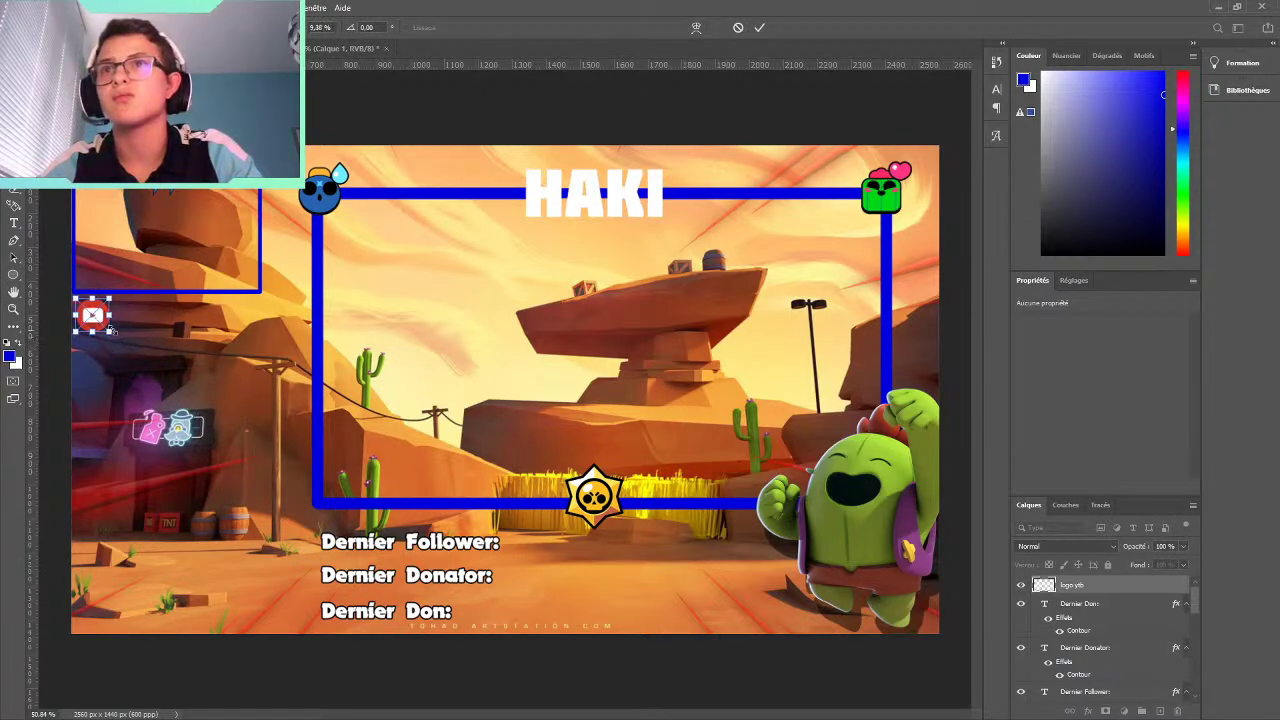
click(759, 28)
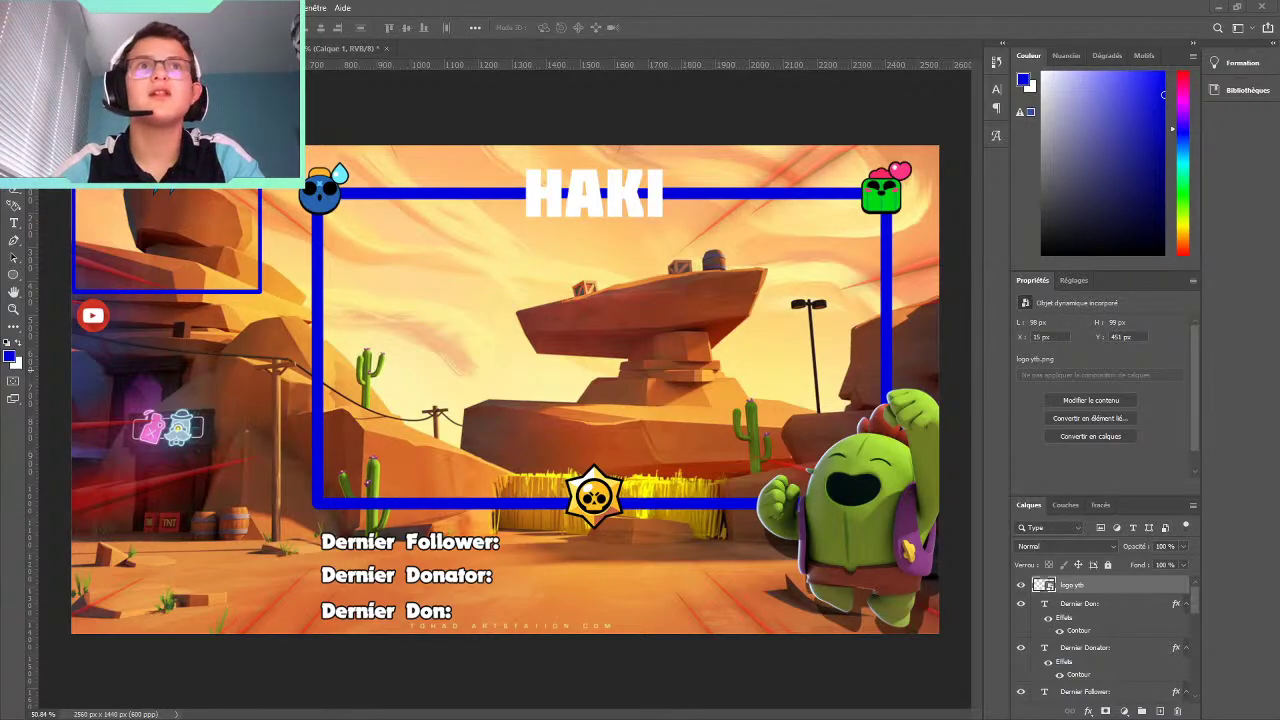
Marquee-select the TOHAD.ARTSTATION.COM watermark strip below the labels
scroll(437, 629, up, 1)
scroll(571, 623, up, 2)
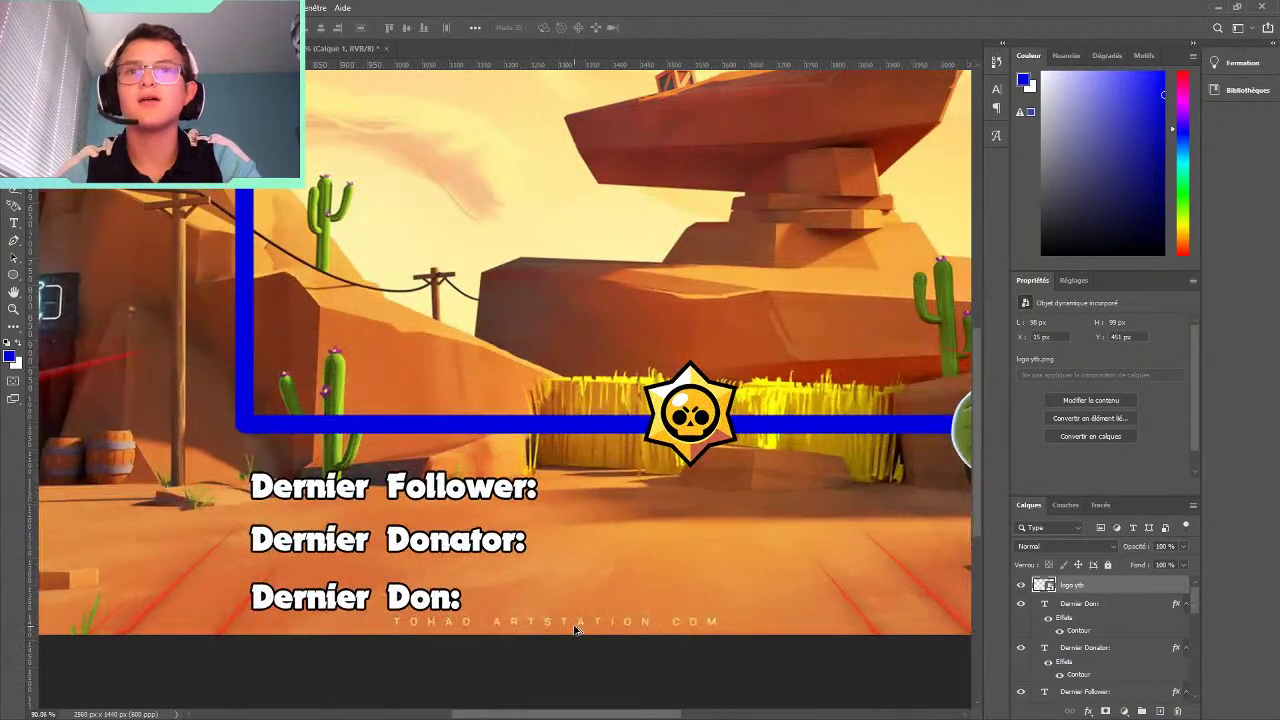
scroll(591, 636, up, 2)
scroll(591, 638, up, 1)
scroll(551, 563, up, 1)
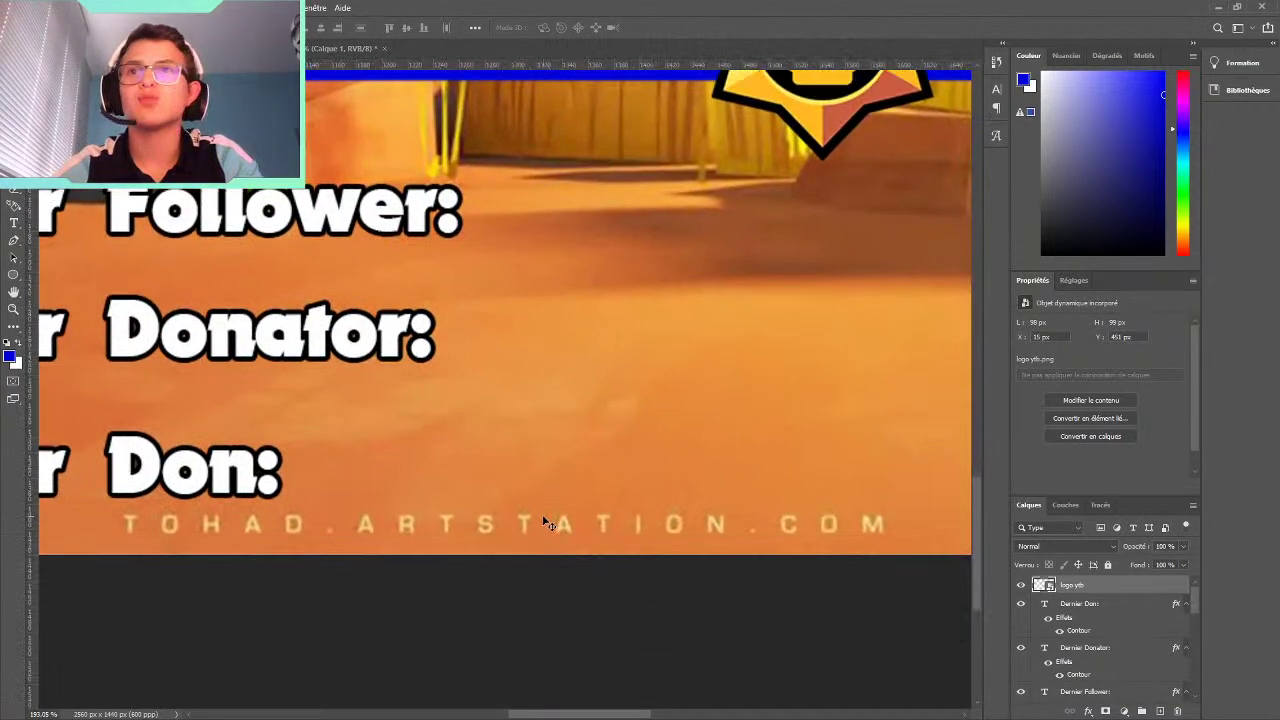
scroll(515, 705, left, 2)
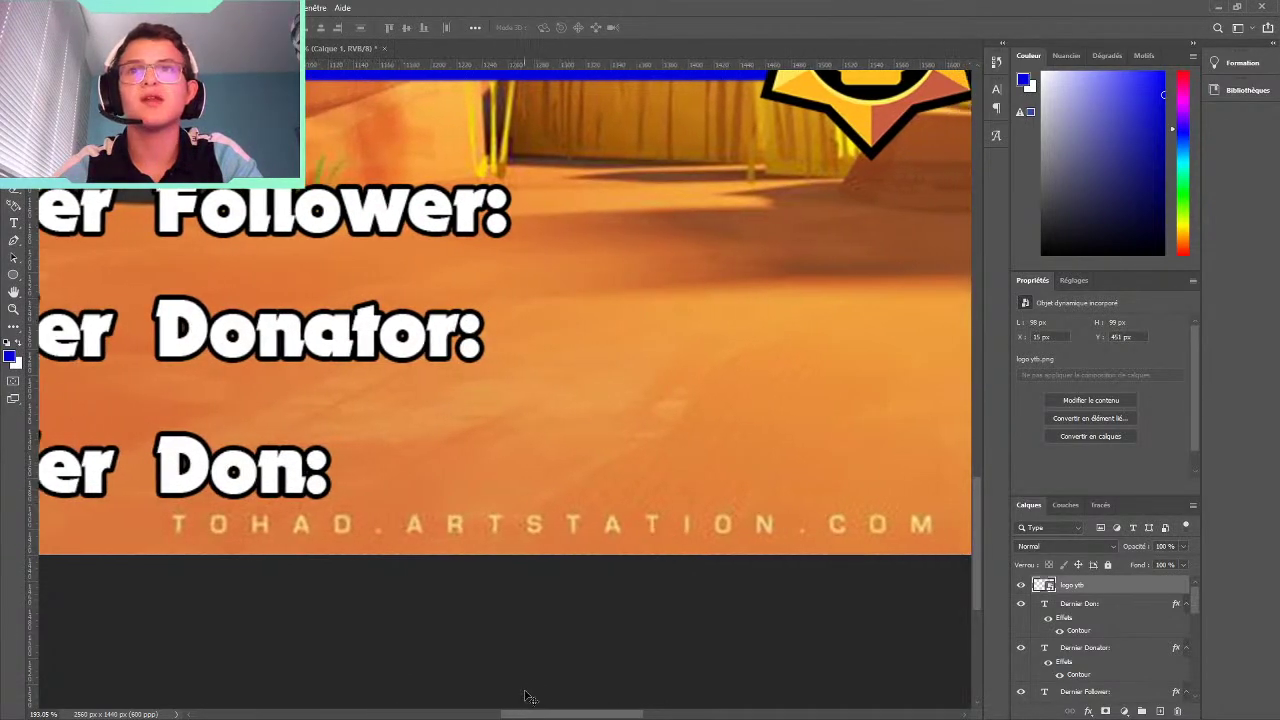
scroll(530, 665, down, 2)
click(13, 104)
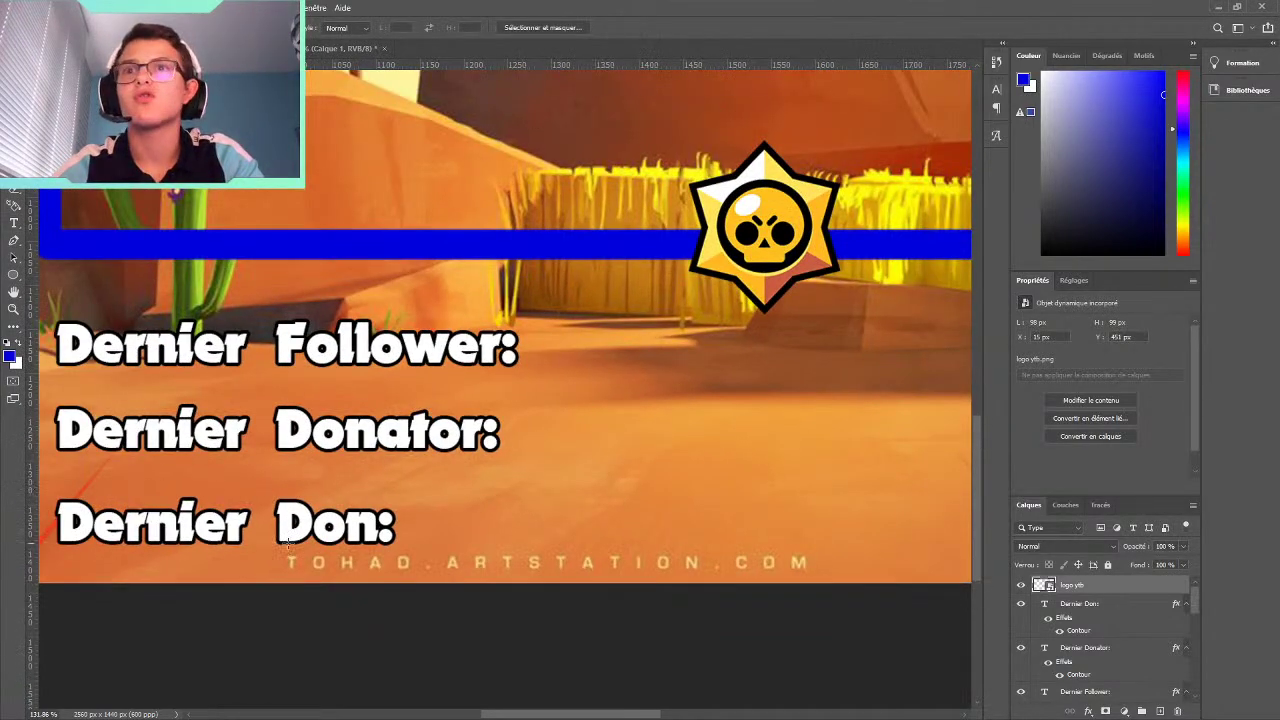
drag(281, 549, 810, 580)
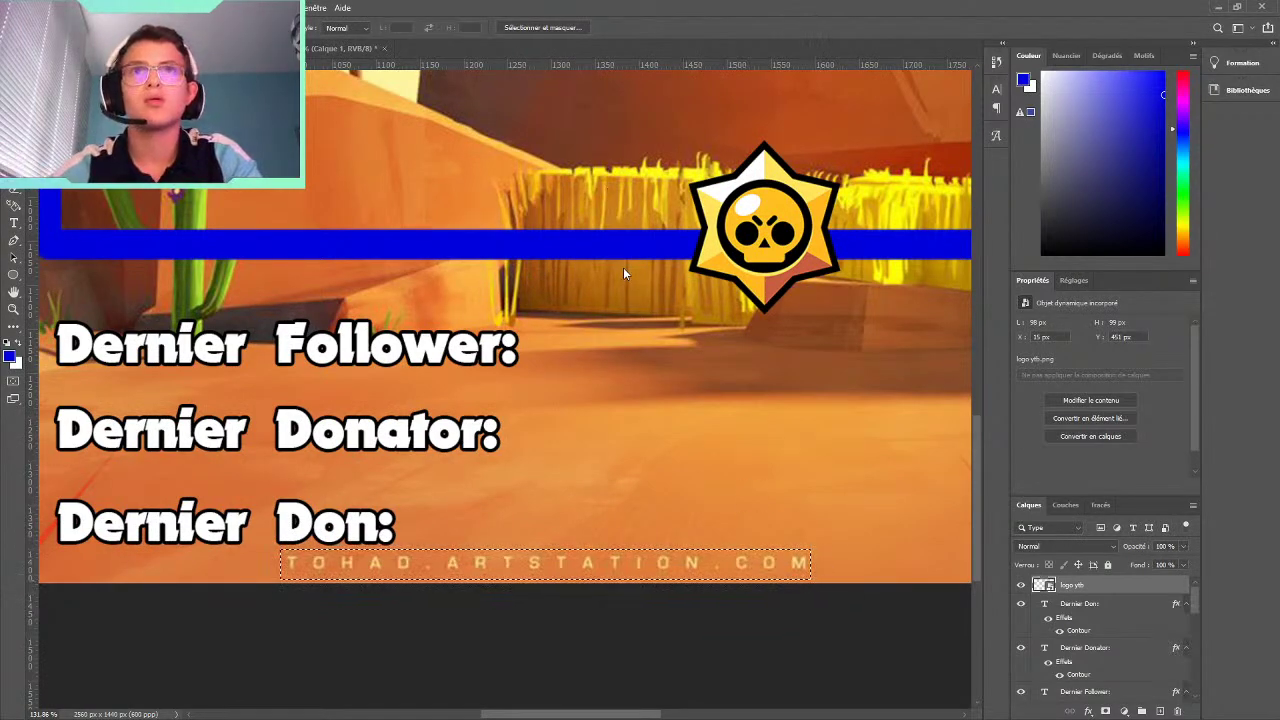
Rasterize the background layer, delete the watermark, and fill the strip with matching desert ground
scroll(1055, 612, down, 5)
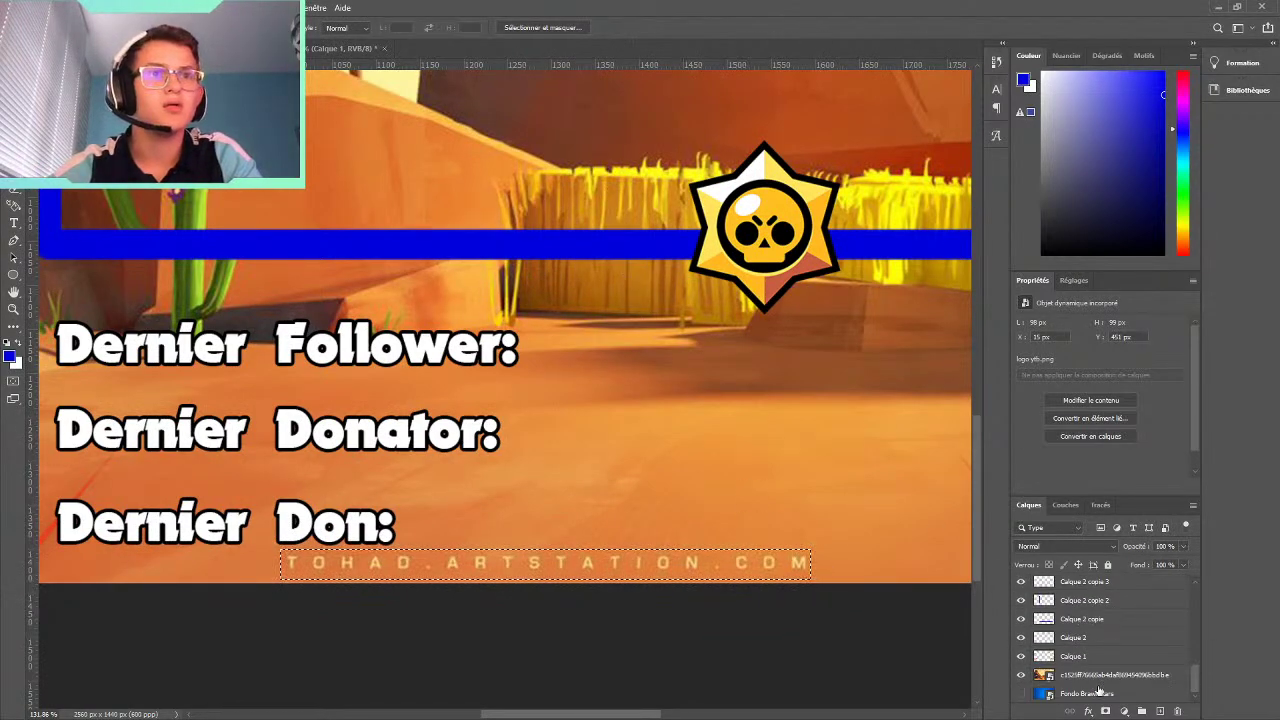
click(1095, 675)
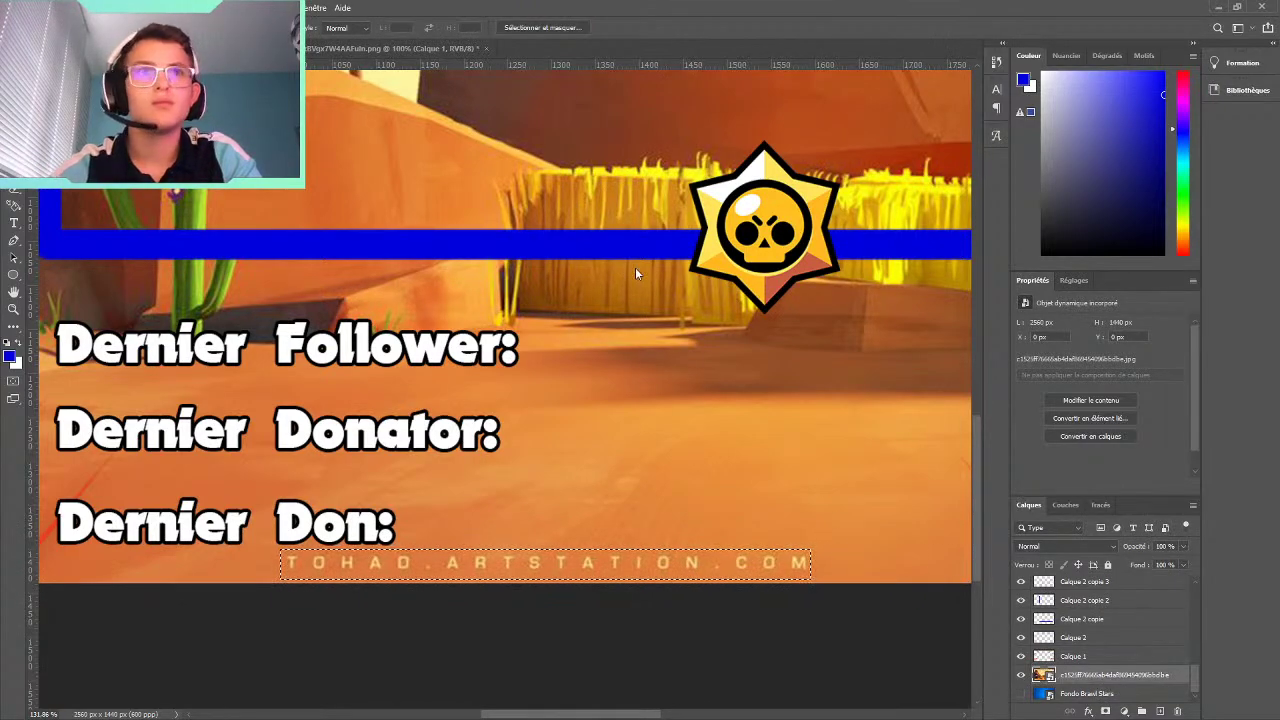
click(1093, 660)
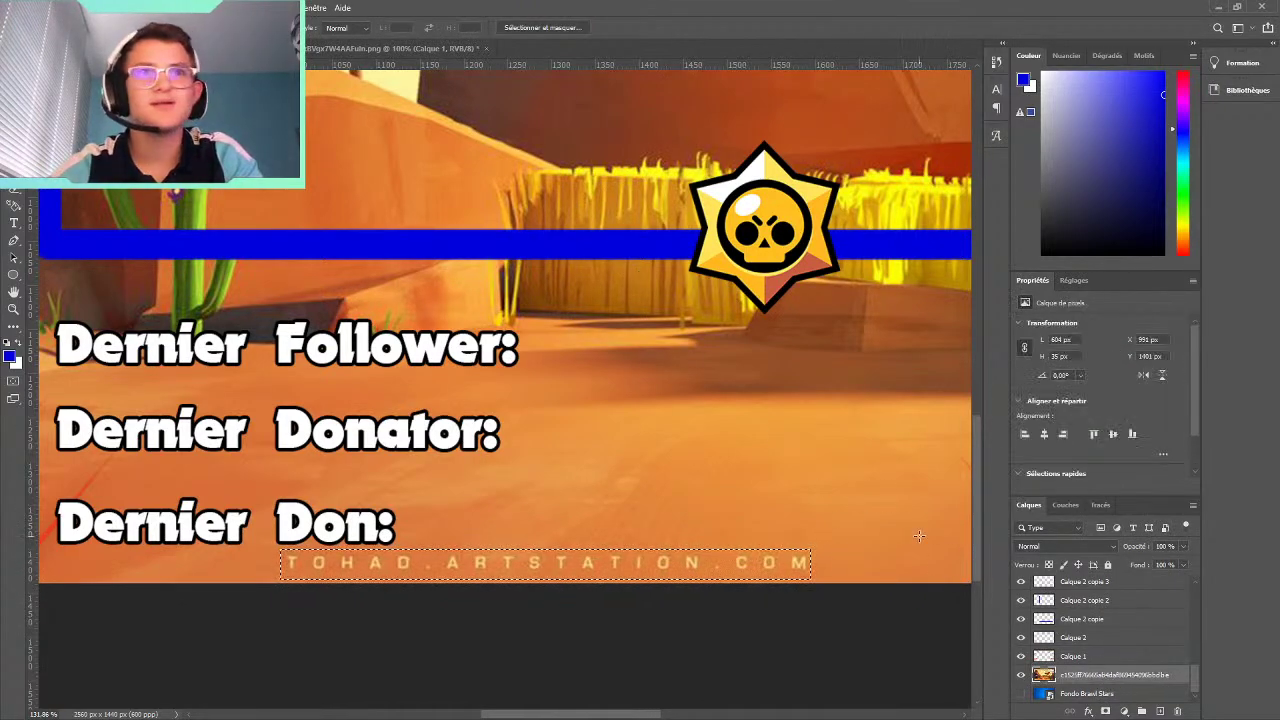
key(Delete)
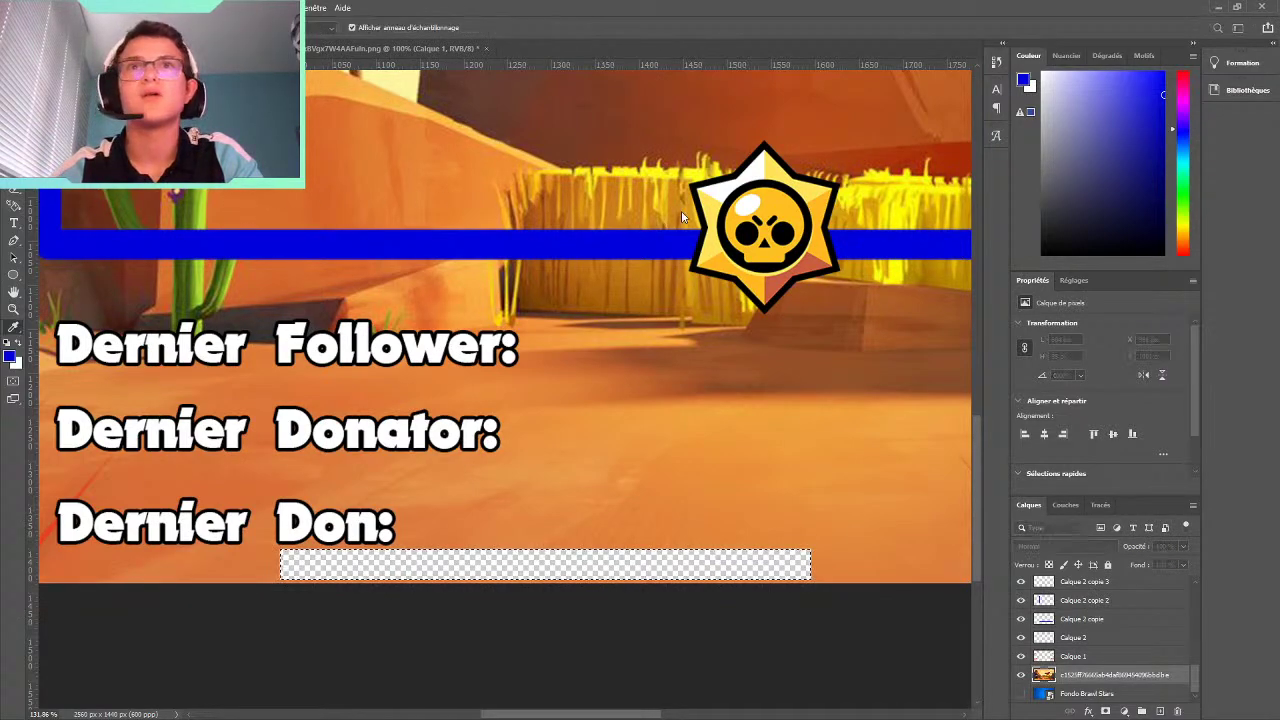
key(ctrl+z)
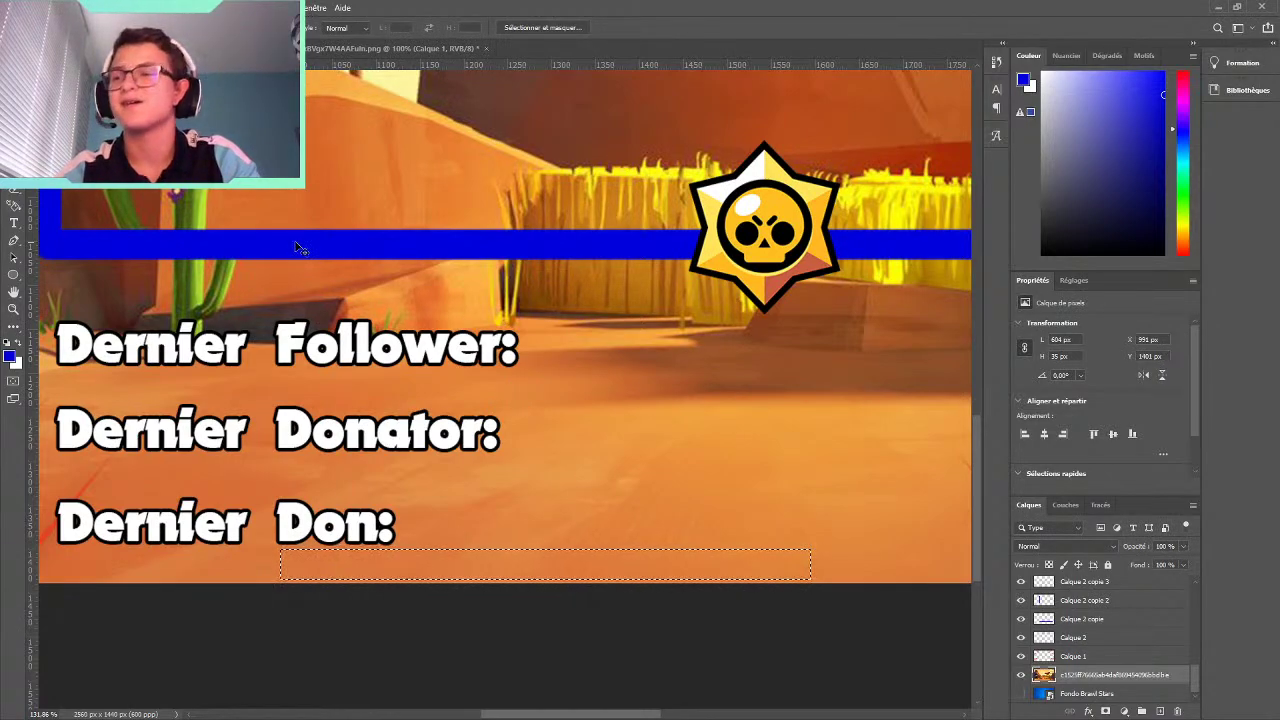
scroll(297, 247, down, 3)
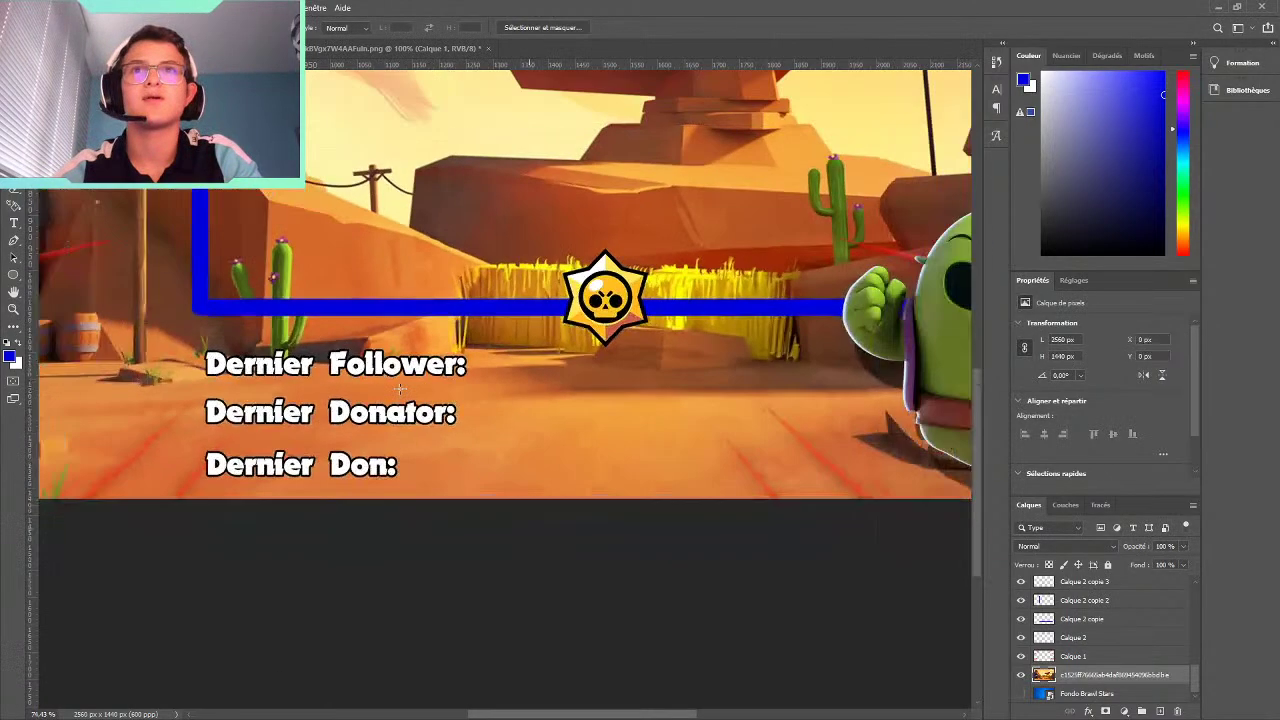
scroll(297, 247, down, 3)
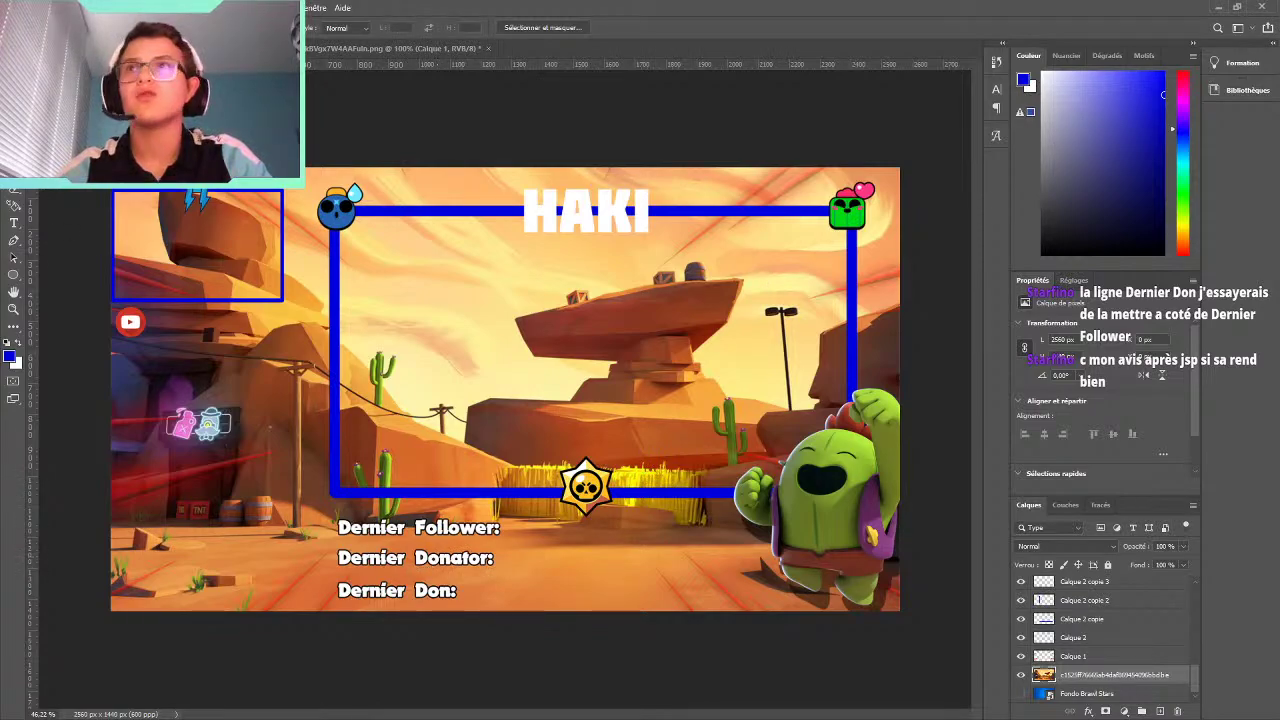
key(v)
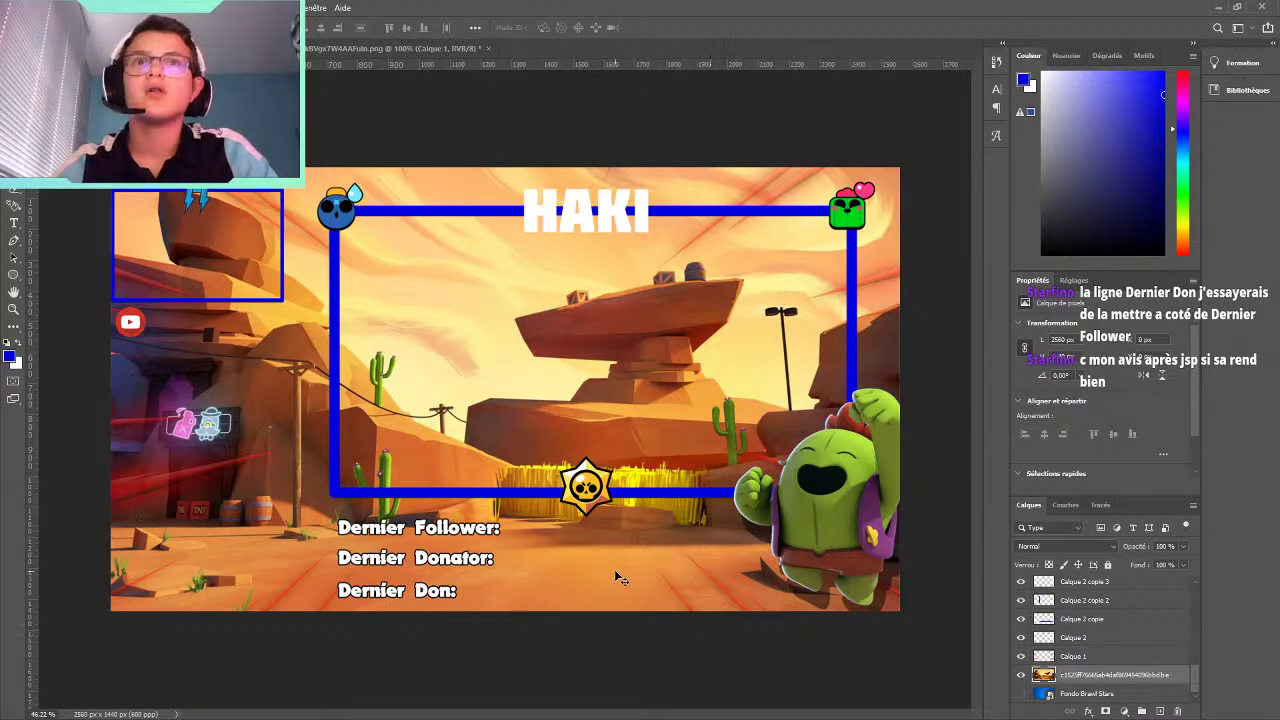
Drag the Dernier Follower:, Donator: and Don: labels into an evenly spaced column below the frame
drag(430, 596, 652, 540)
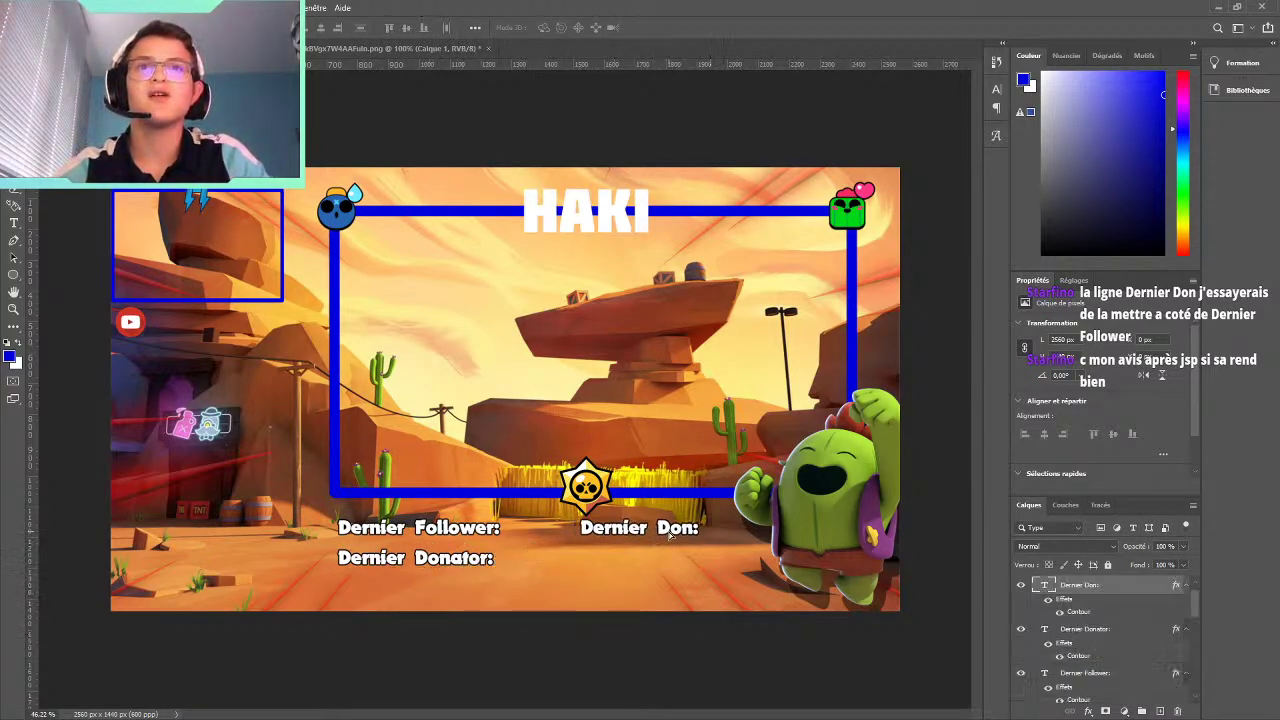
drag(652, 540, 612, 533)
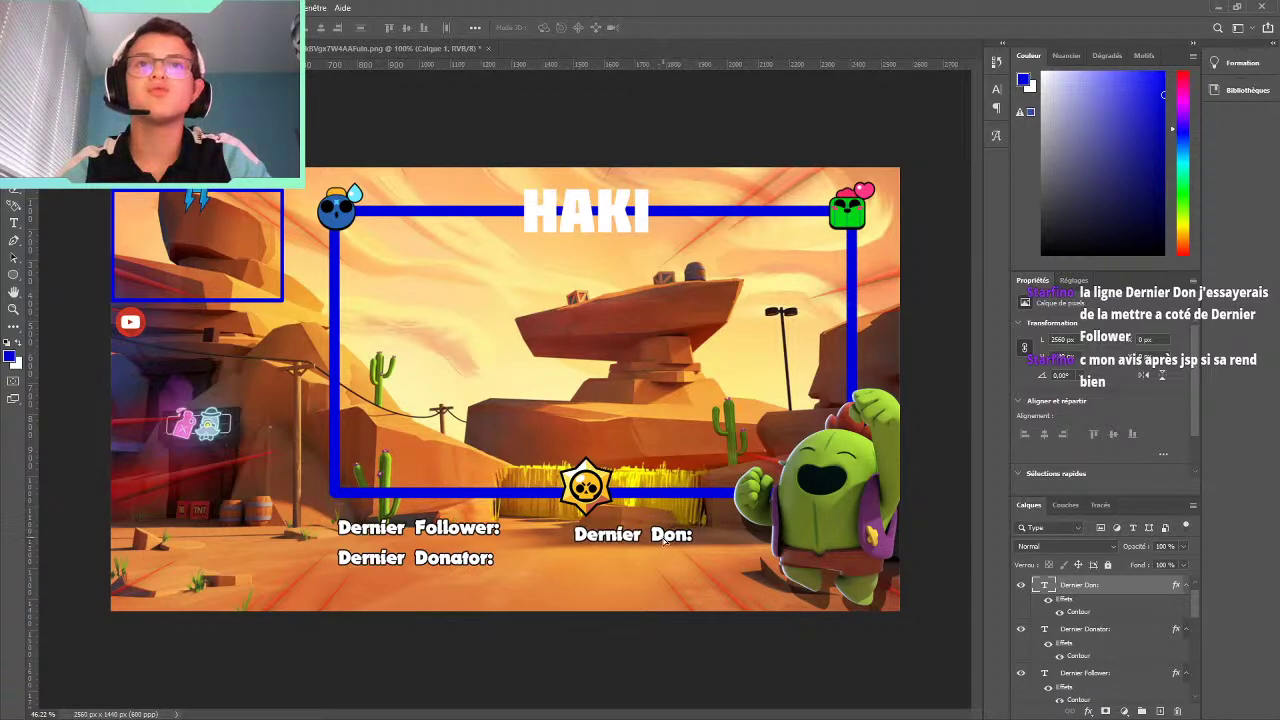
mouse_move(613, 535)
mouse_down()
mouse_move(472, 600)
mouse_move(400, 598)
mouse_up()
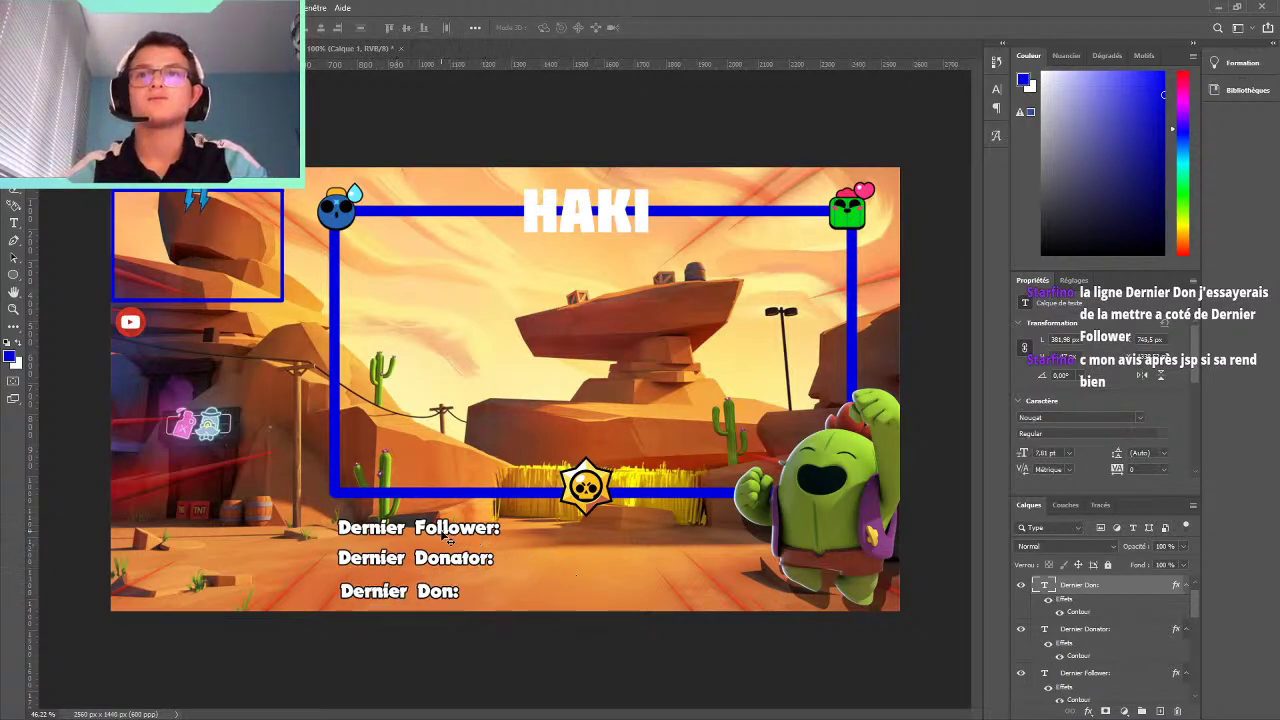
drag(408, 533, 372, 592)
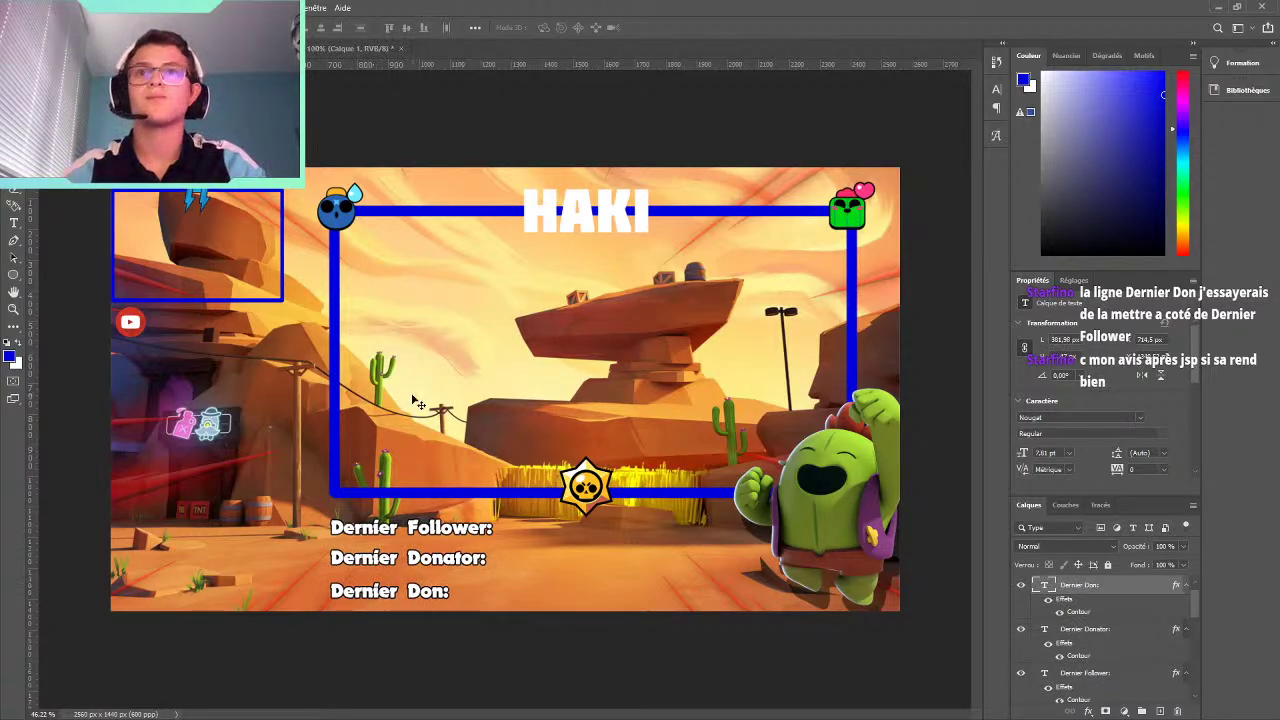
drag(371, 558, 371, 563)
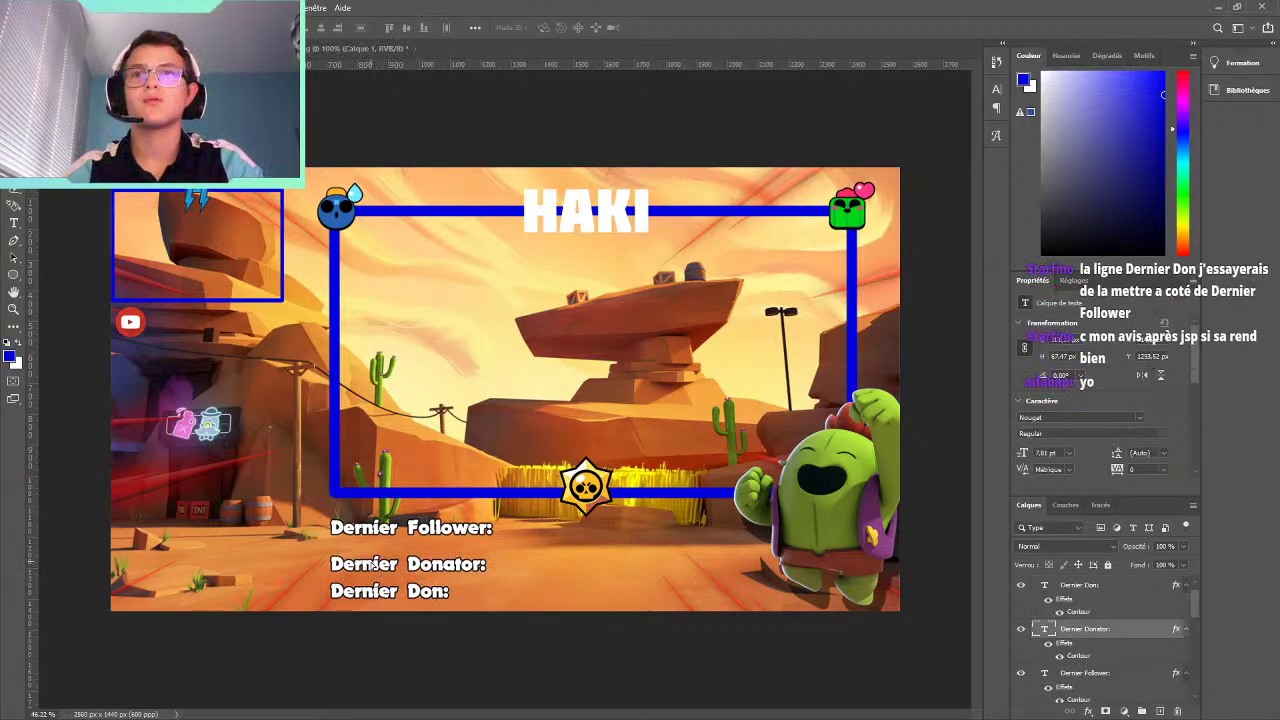
scroll(371, 563, up, 2)
scroll(371, 563, up, 3)
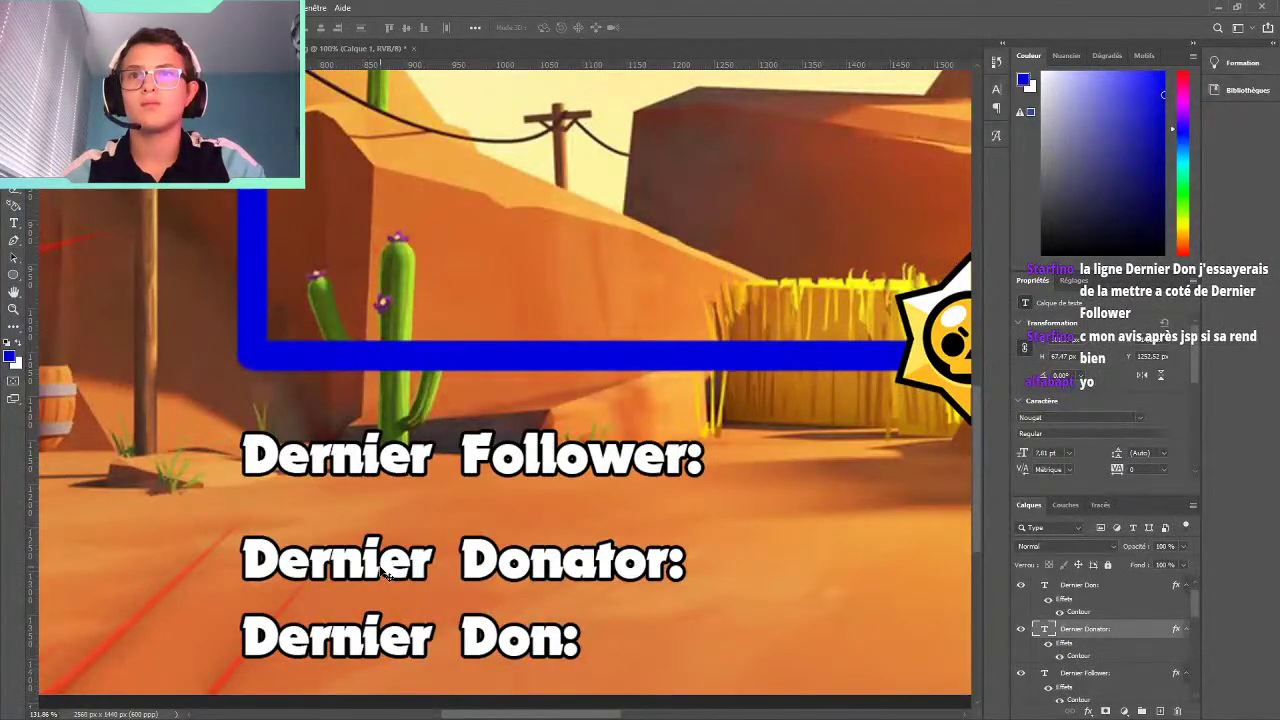
drag(380, 561, 377, 553)
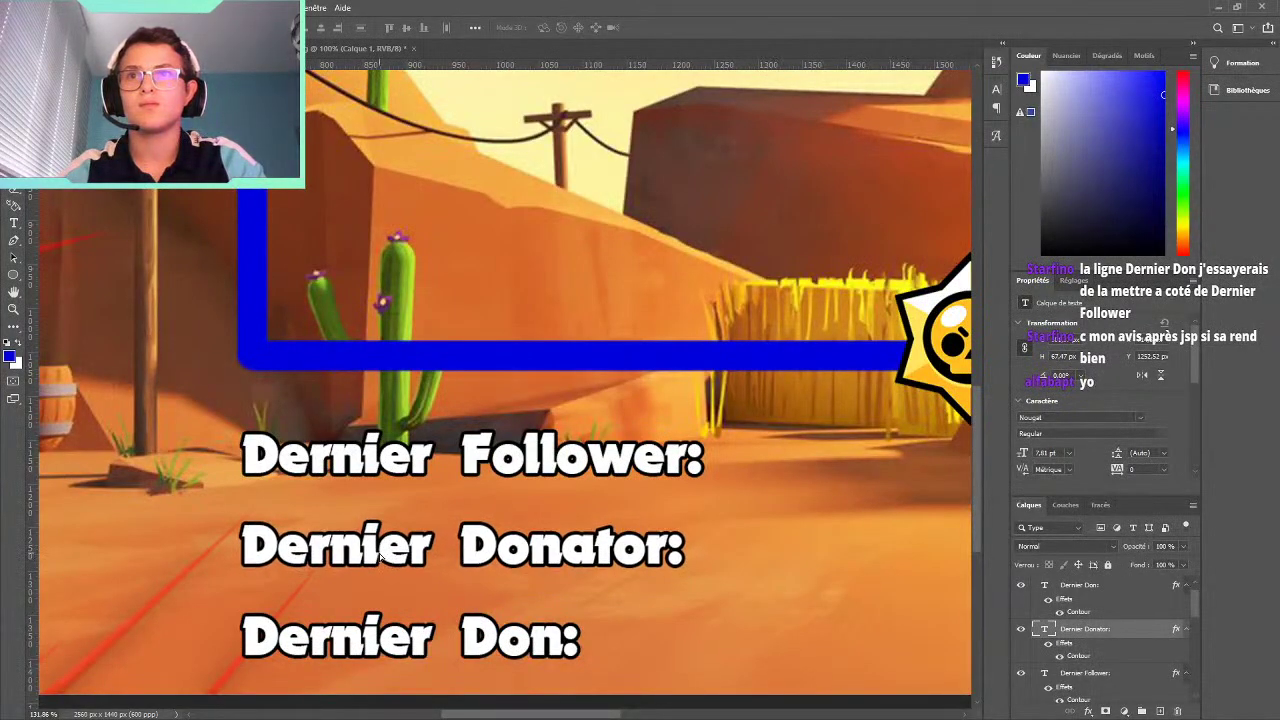
click(366, 642)
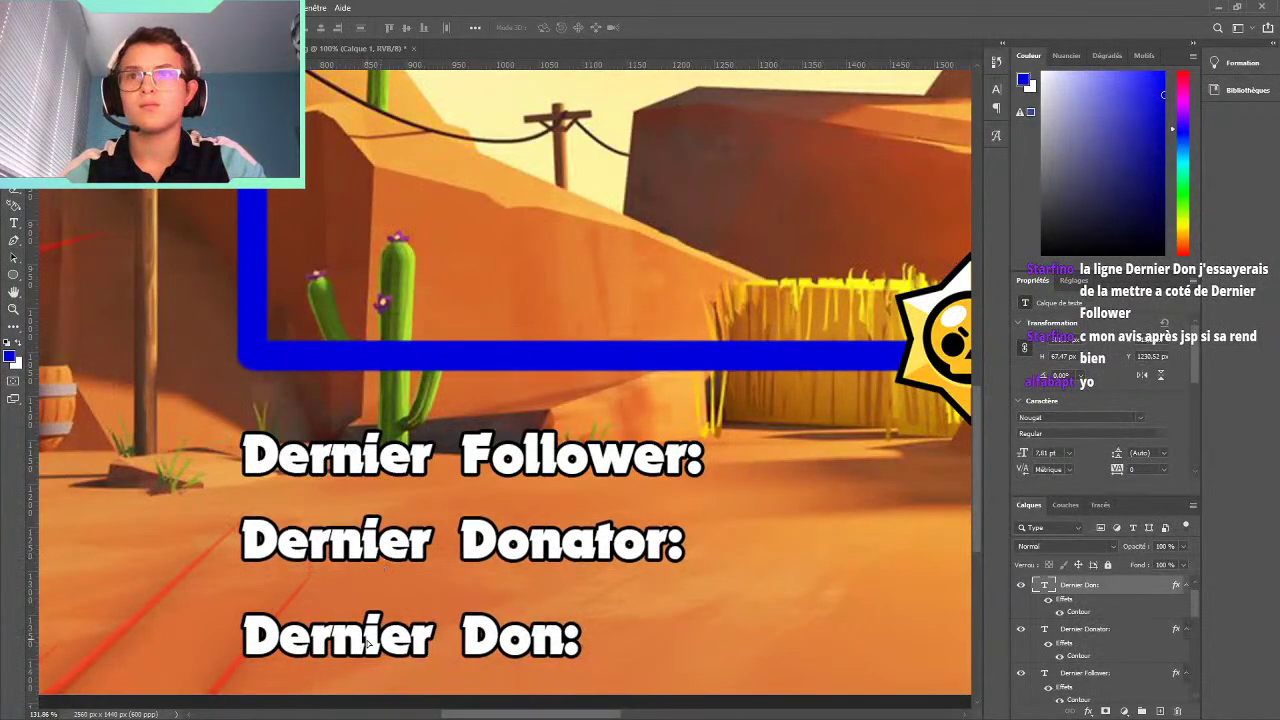
drag(366, 642, 367, 642)
scroll(390, 598, down, 5)
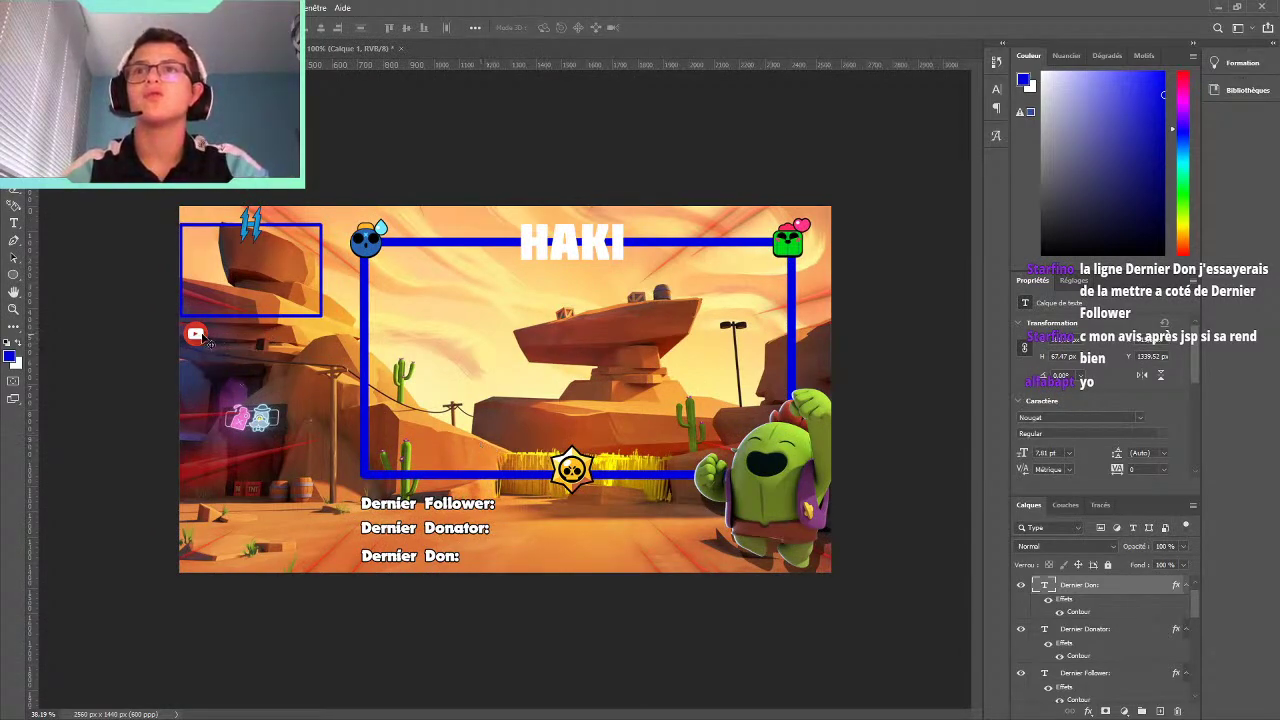
click(197, 336)
Deselect the logo yth layer
click(88, 468)
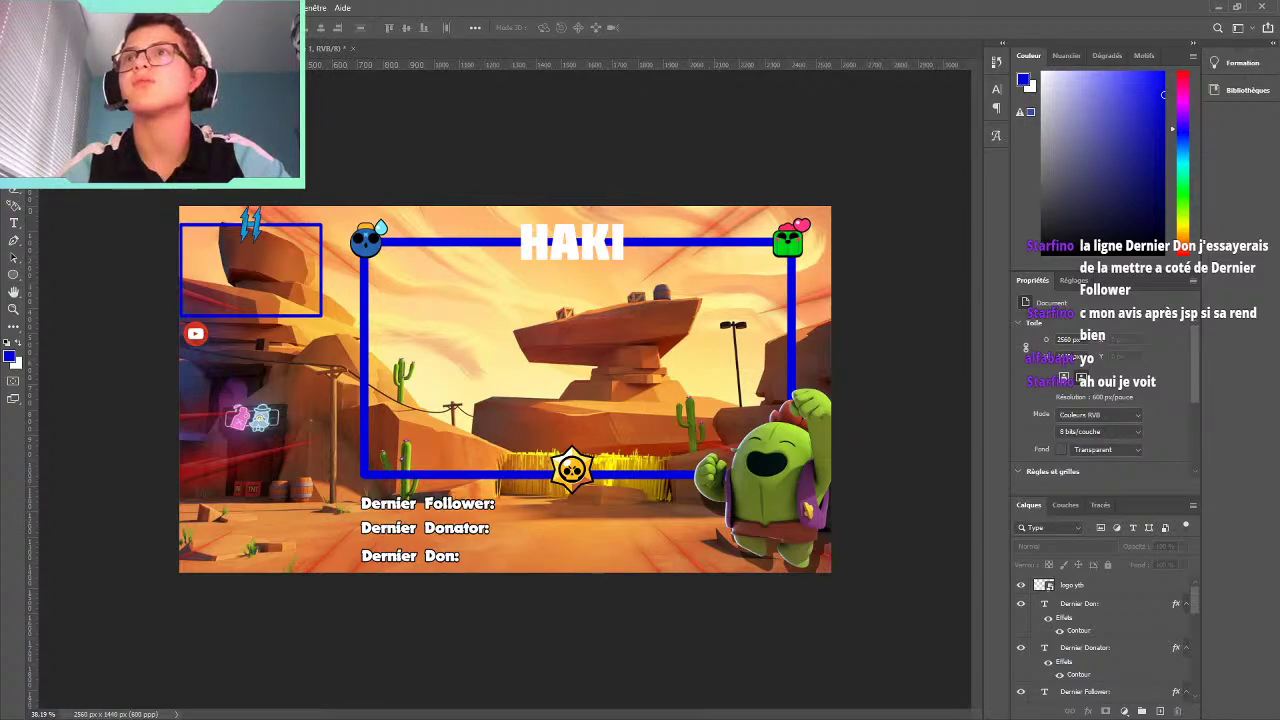
In File Explorer, browse the Colt and Crow brawler folders, then open the Poco folder
key(alt+Tab)
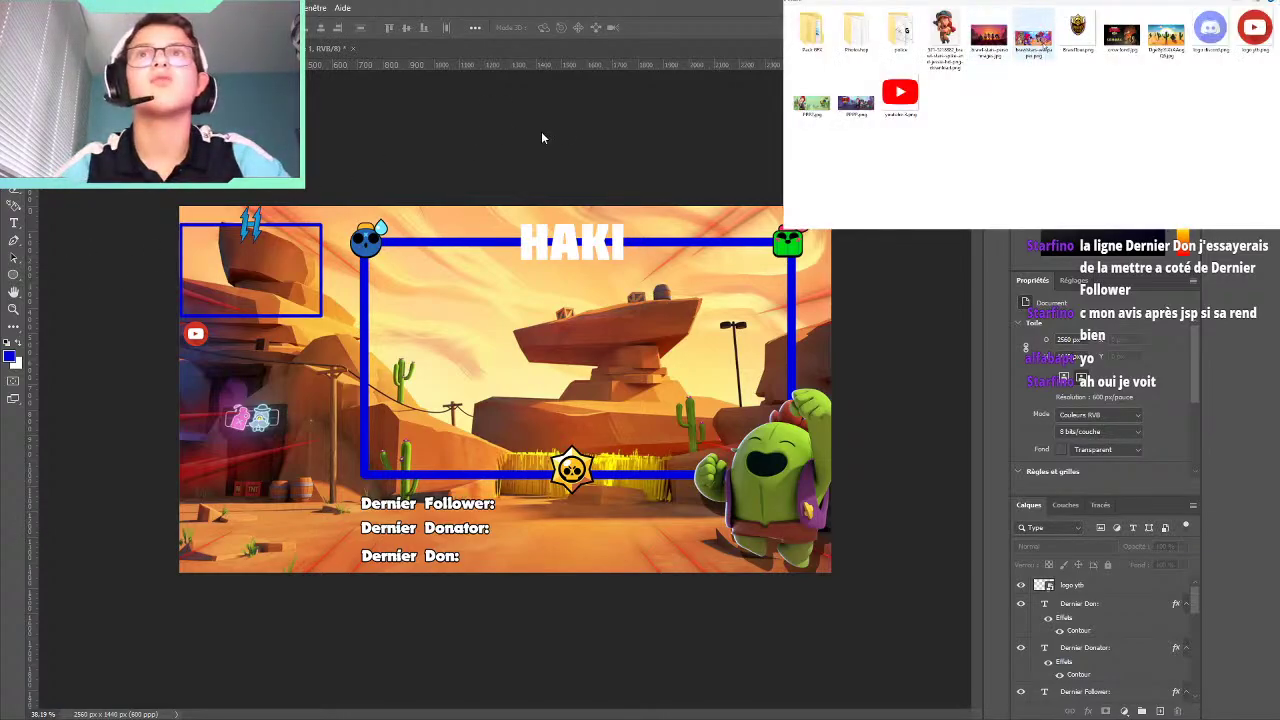
key(alt+Up)
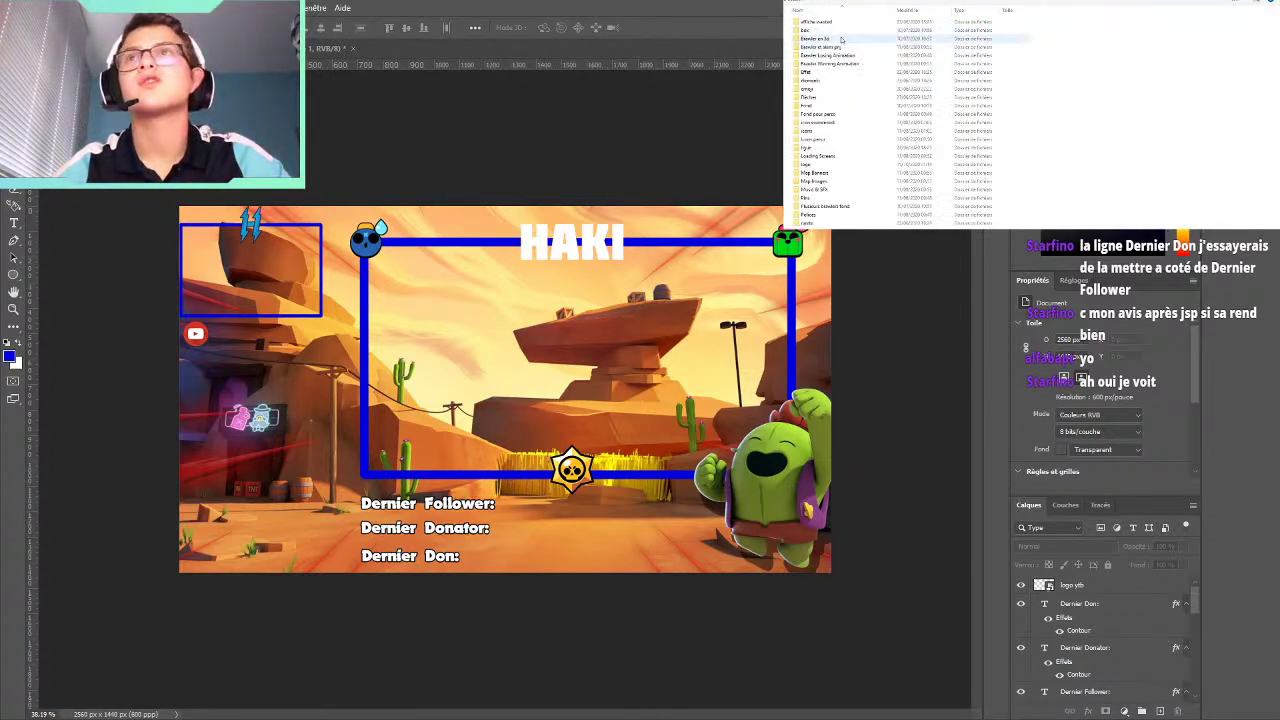
double_click(838, 46)
double_click(845, 30)
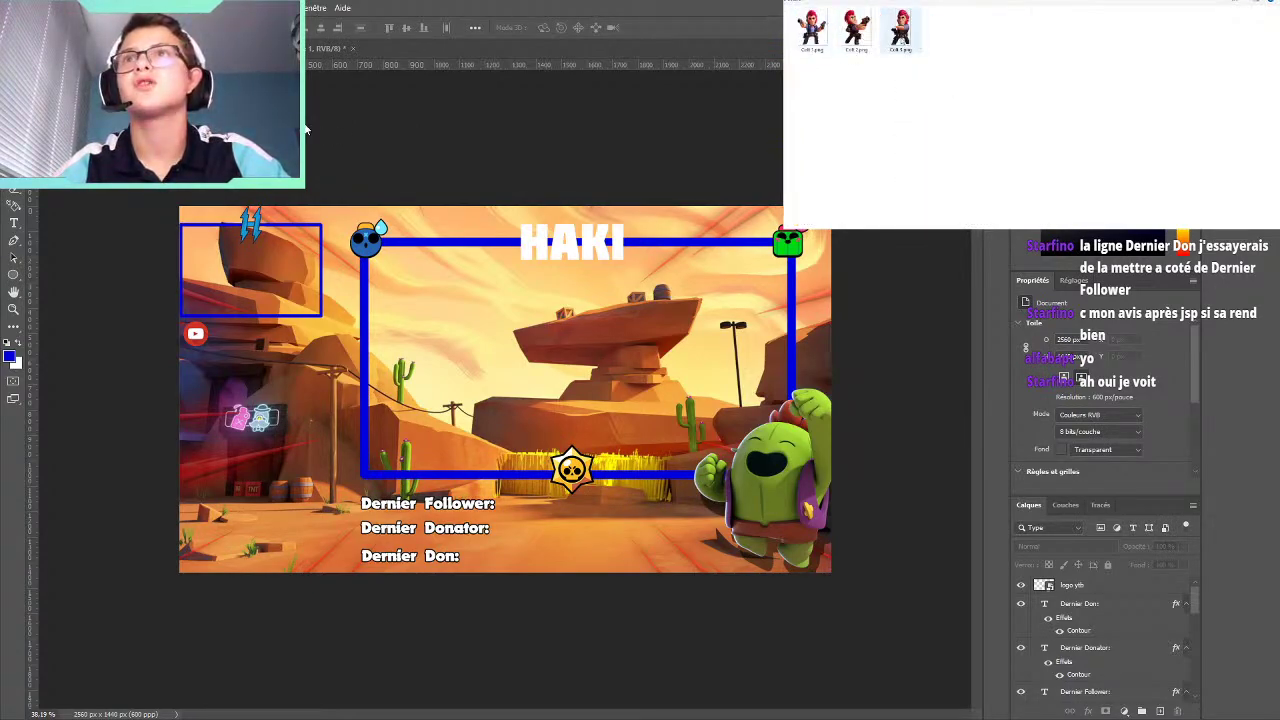
key(alt+Up)
double_click(832, 30)
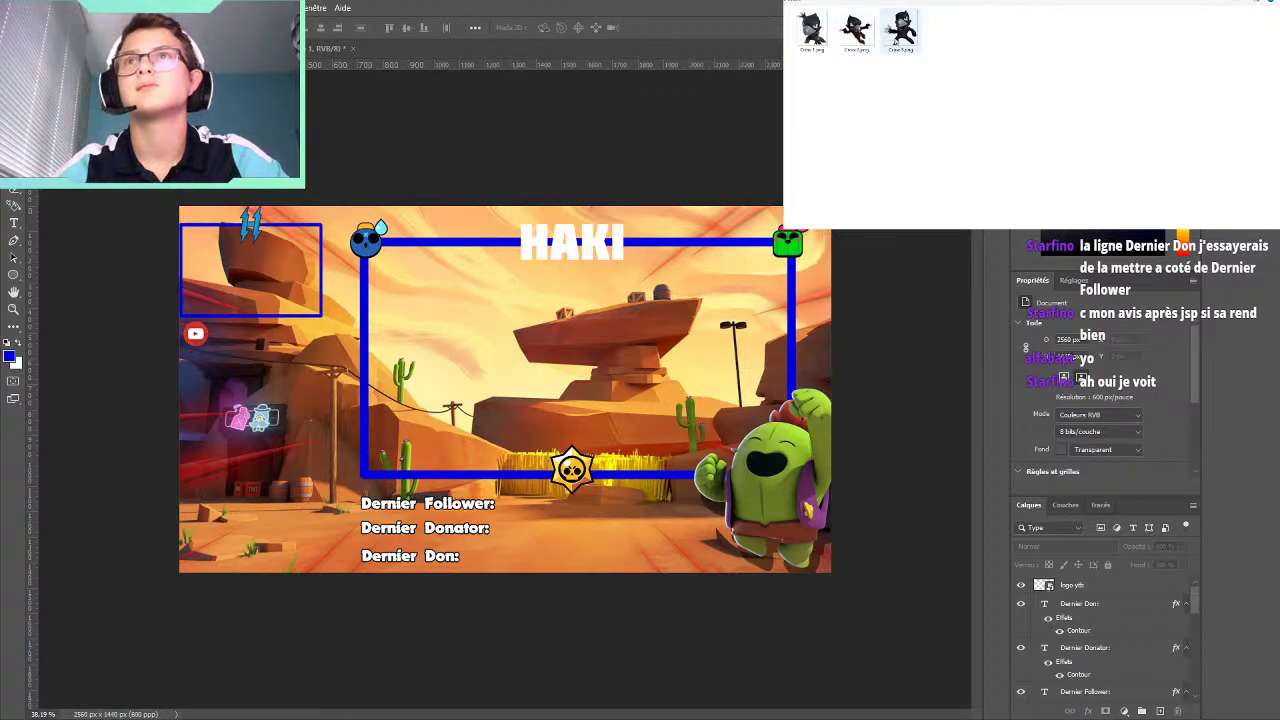
key(alt+Left)
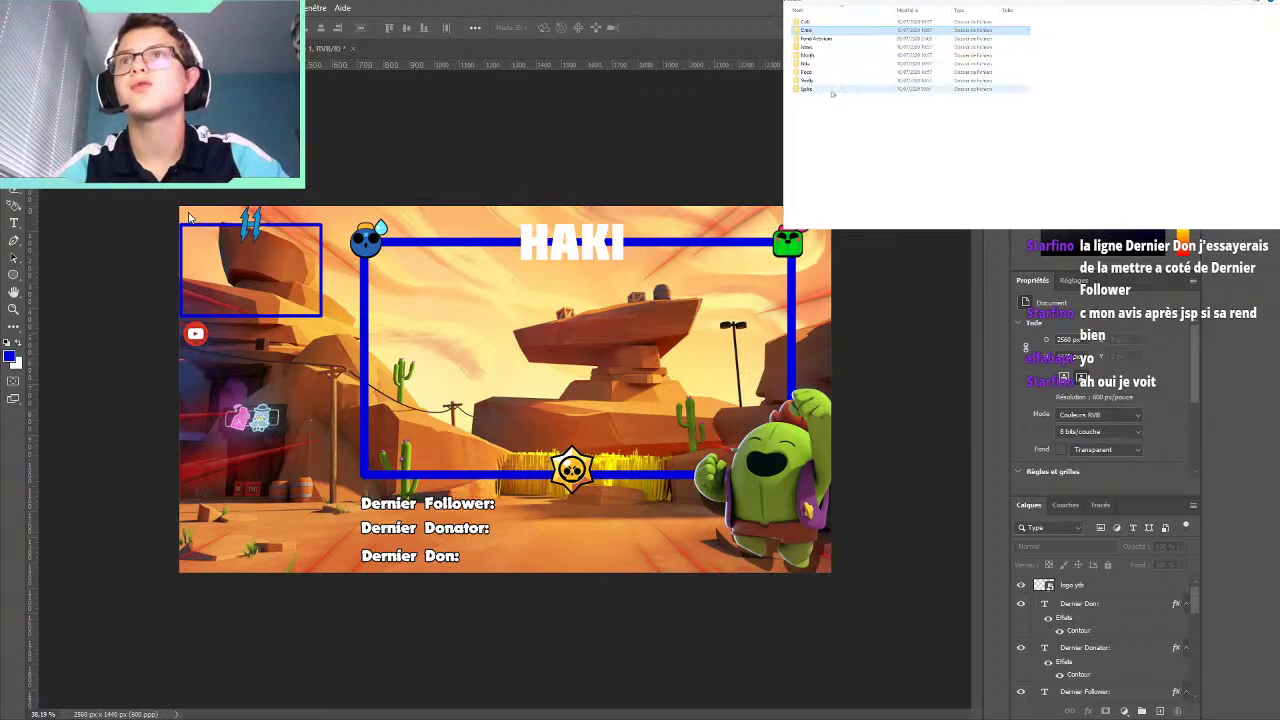
double_click(824, 73)
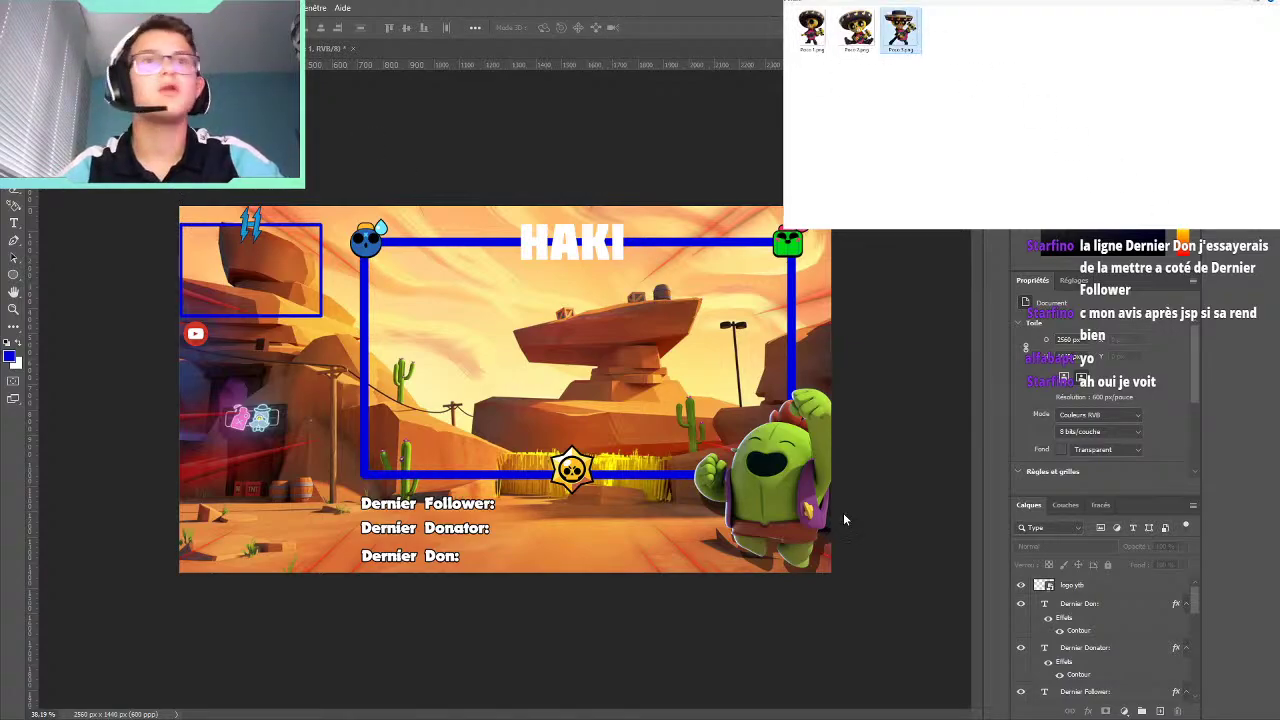
Drag a Poco PNG onto the overlay, scale it to about 14%, and place it bottom-left
mouse_move(900, 30)
mouse_down()
mouse_move(581, 342)
mouse_move(345, 338)
mouse_move(379, 344)
mouse_up()
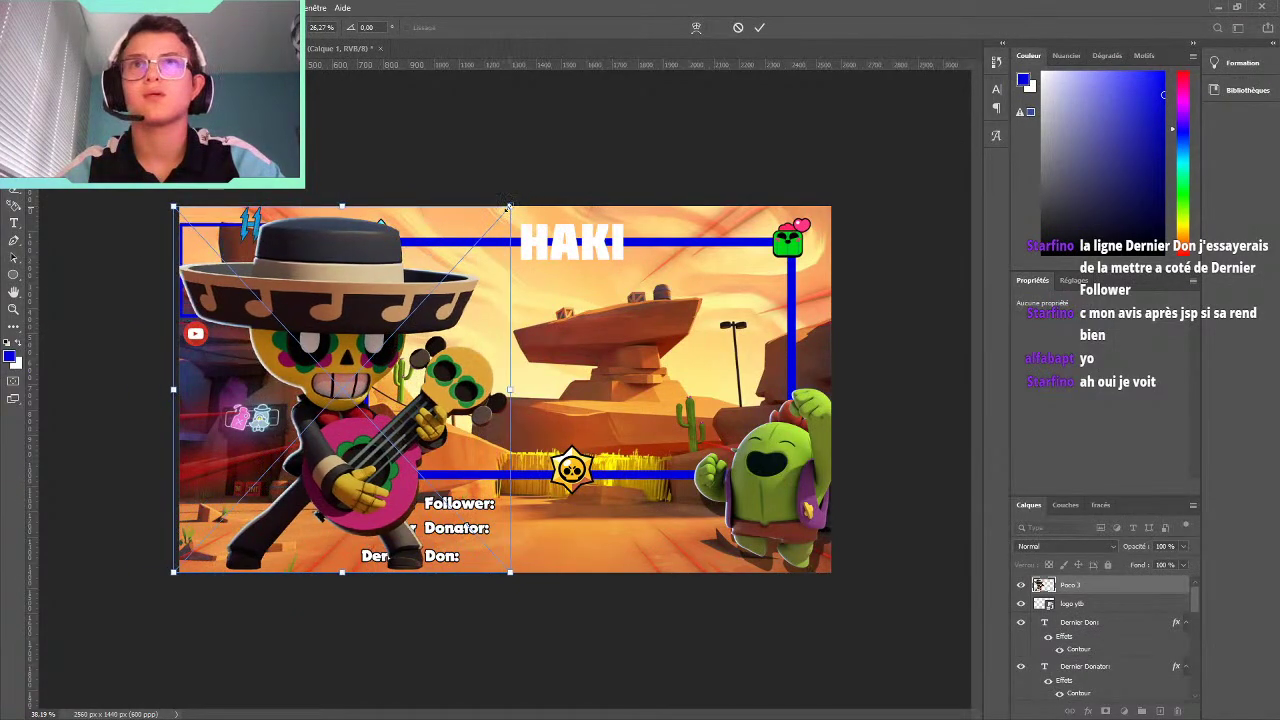
drag(510, 208, 328, 349)
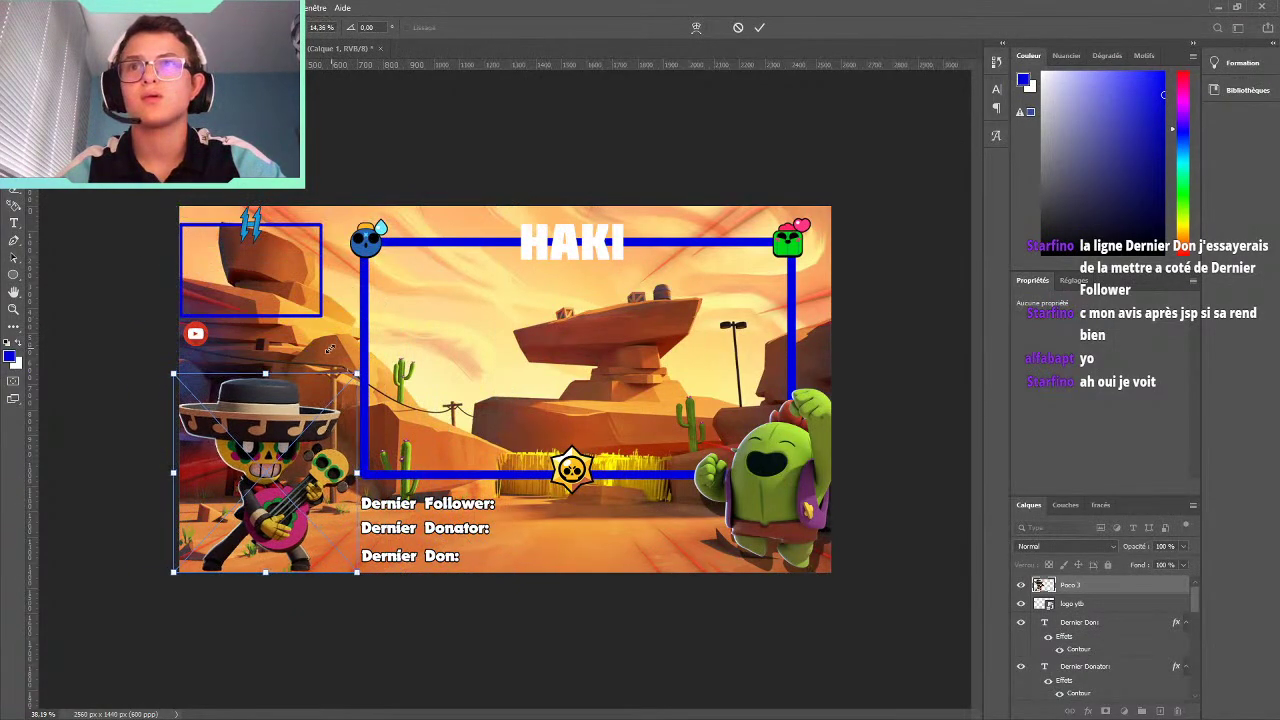
drag(299, 440, 303, 441)
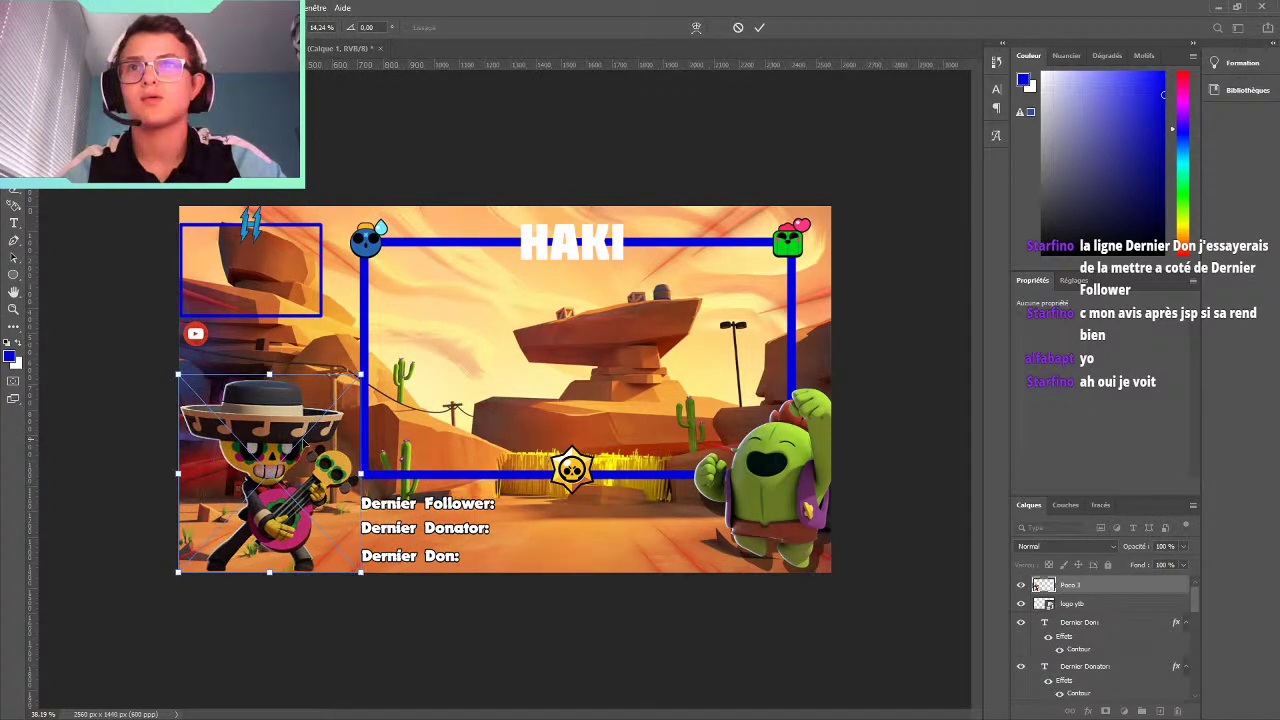
click(759, 28)
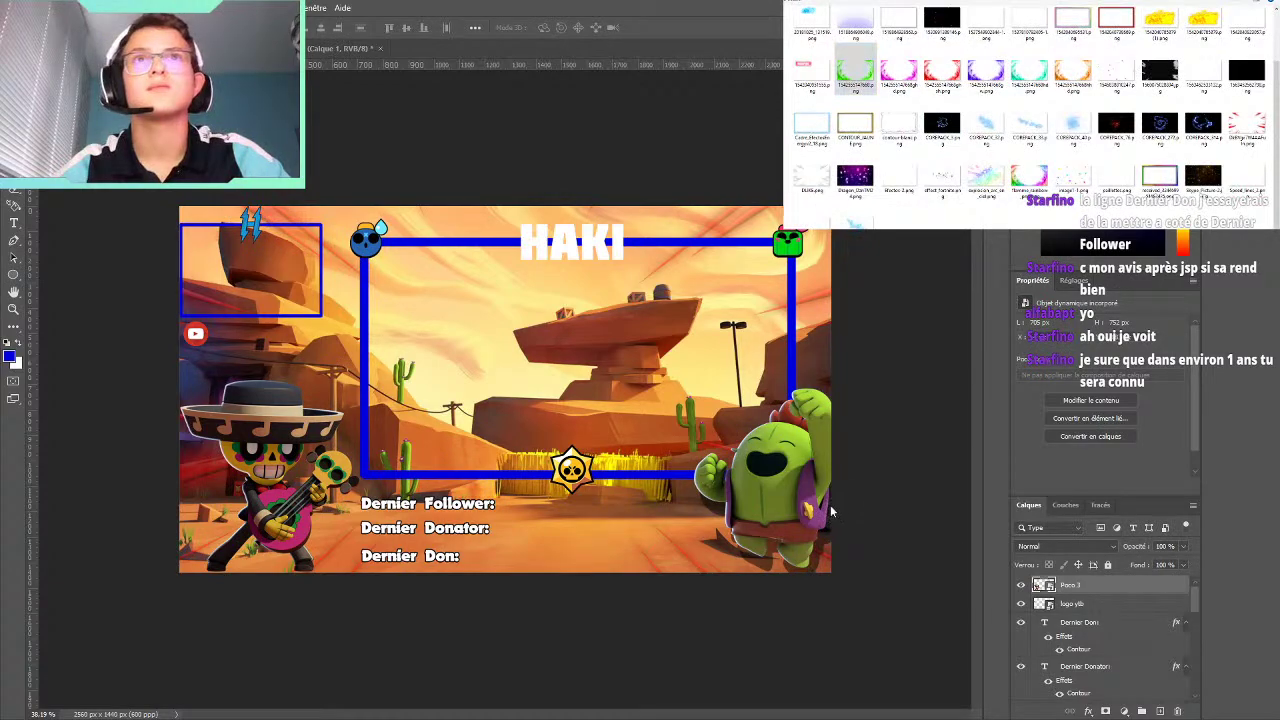
Add the green flame image, rotate and tilt it, and move it left behind Poco
drag(855, 70, 500, 390)
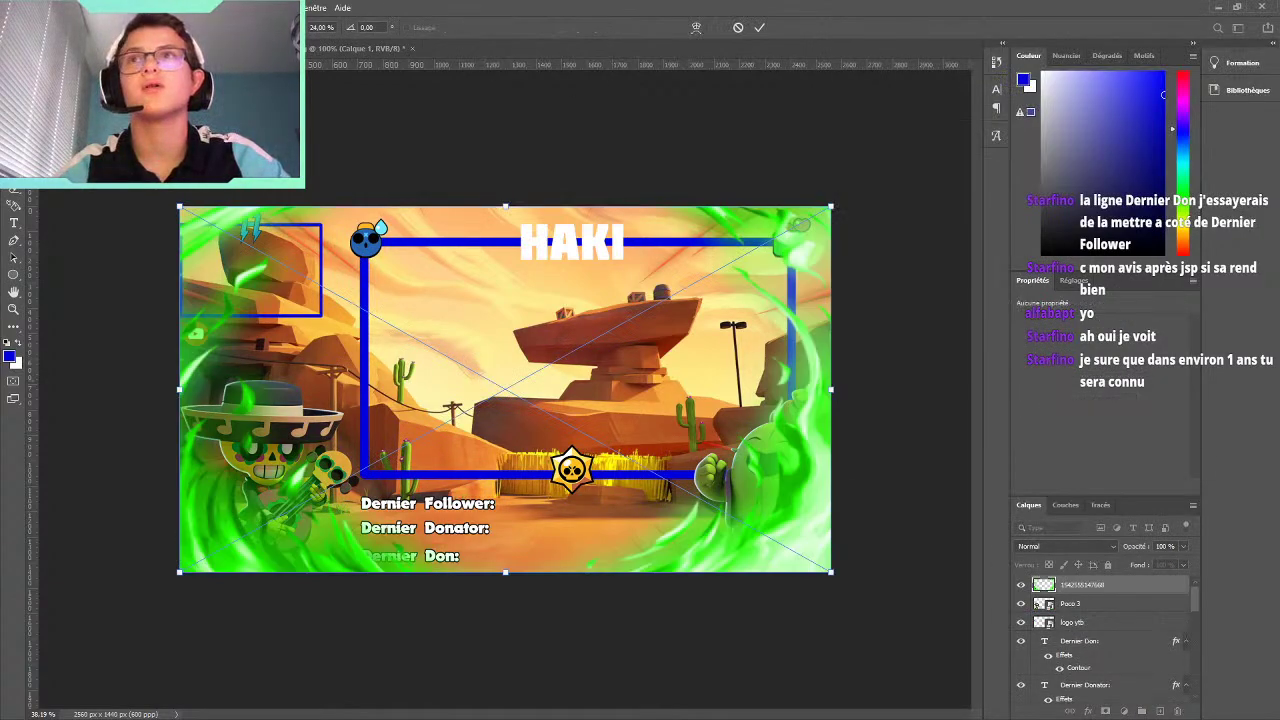
mouse_move(213, 233)
mouse_down()
mouse_move(158, 494)
mouse_move(713, 425)
mouse_up()
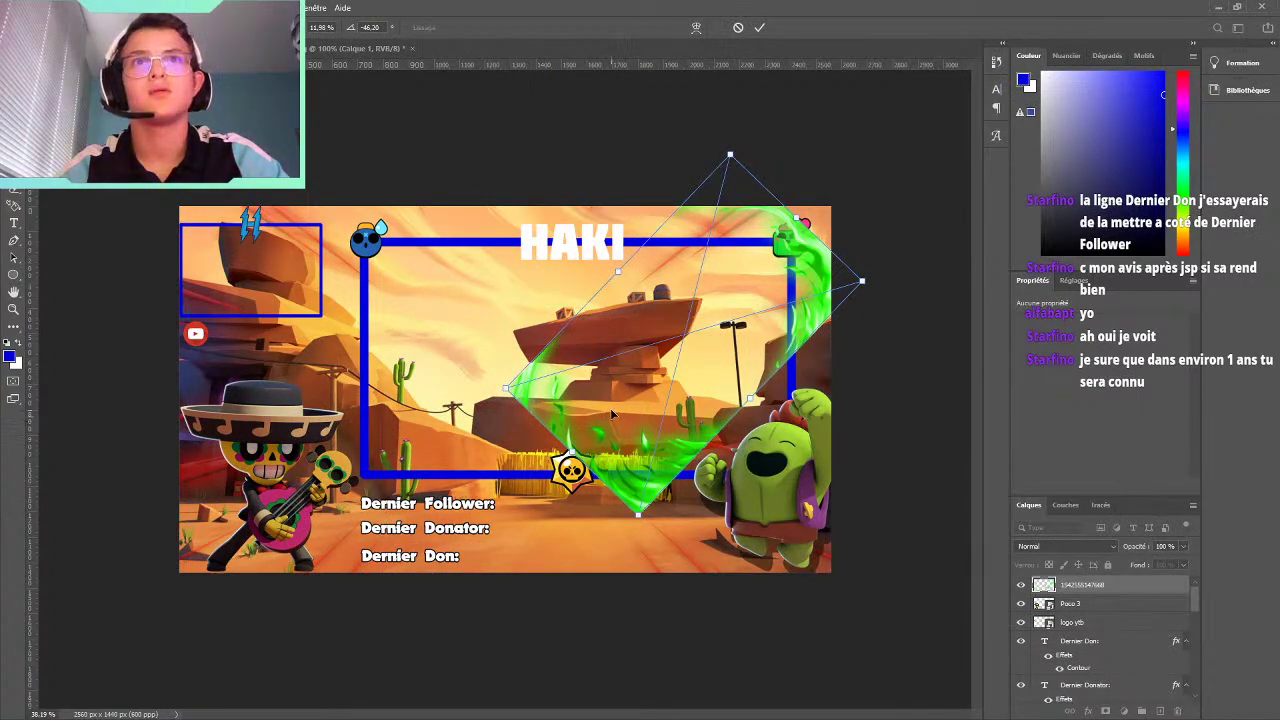
mouse_move(840, 200)
mouse_down()
mouse_move(795, 347)
mouse_move(323, 530)
mouse_up()
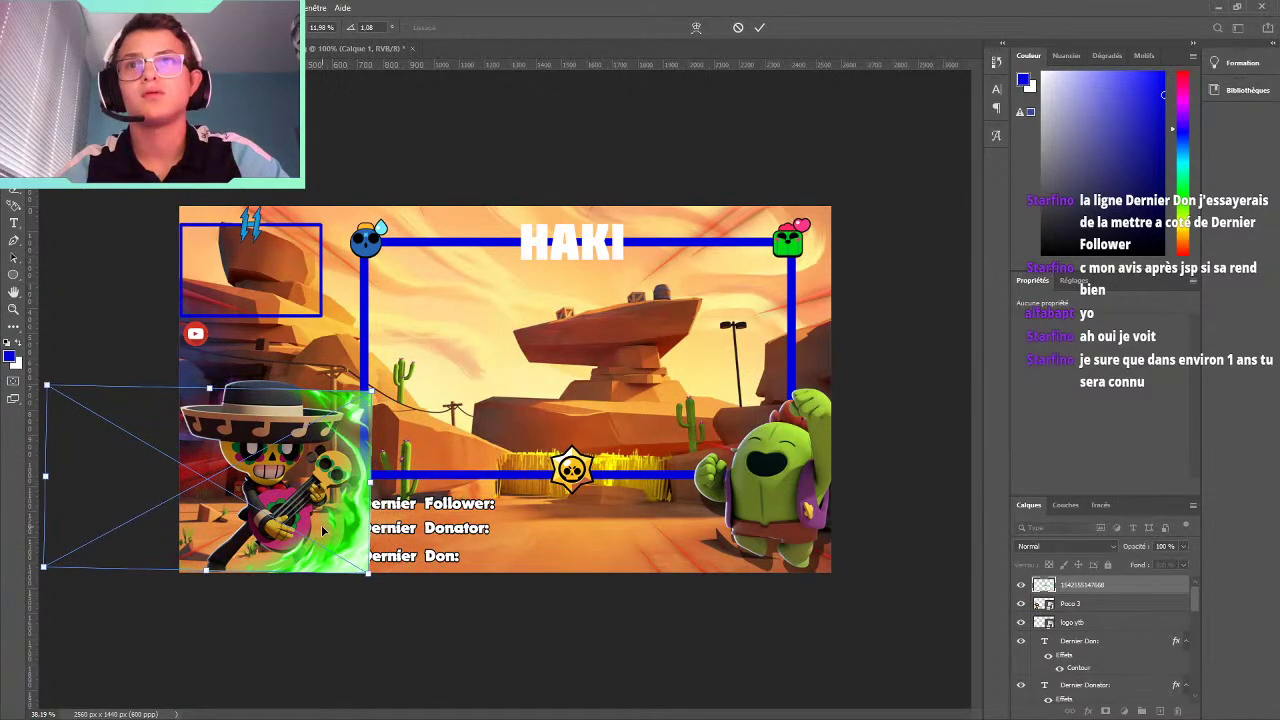
drag(245, 415, 566, 405)
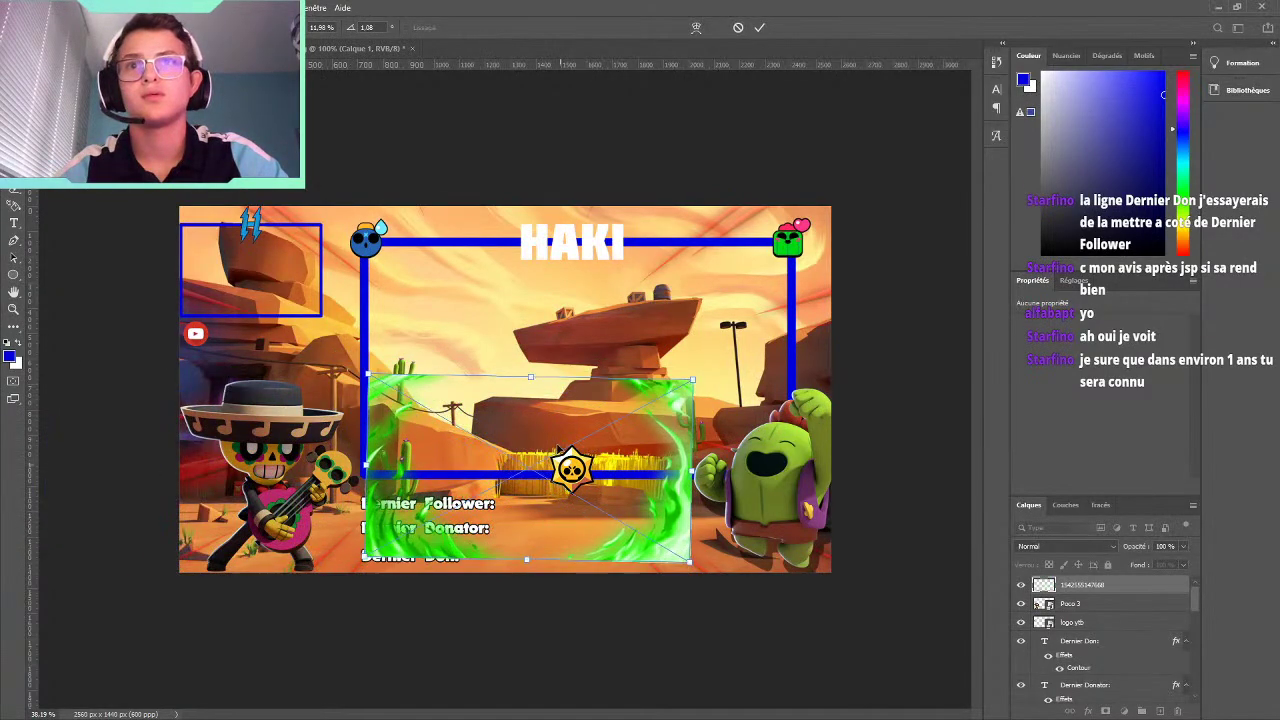
drag(325, 357, 342, 351)
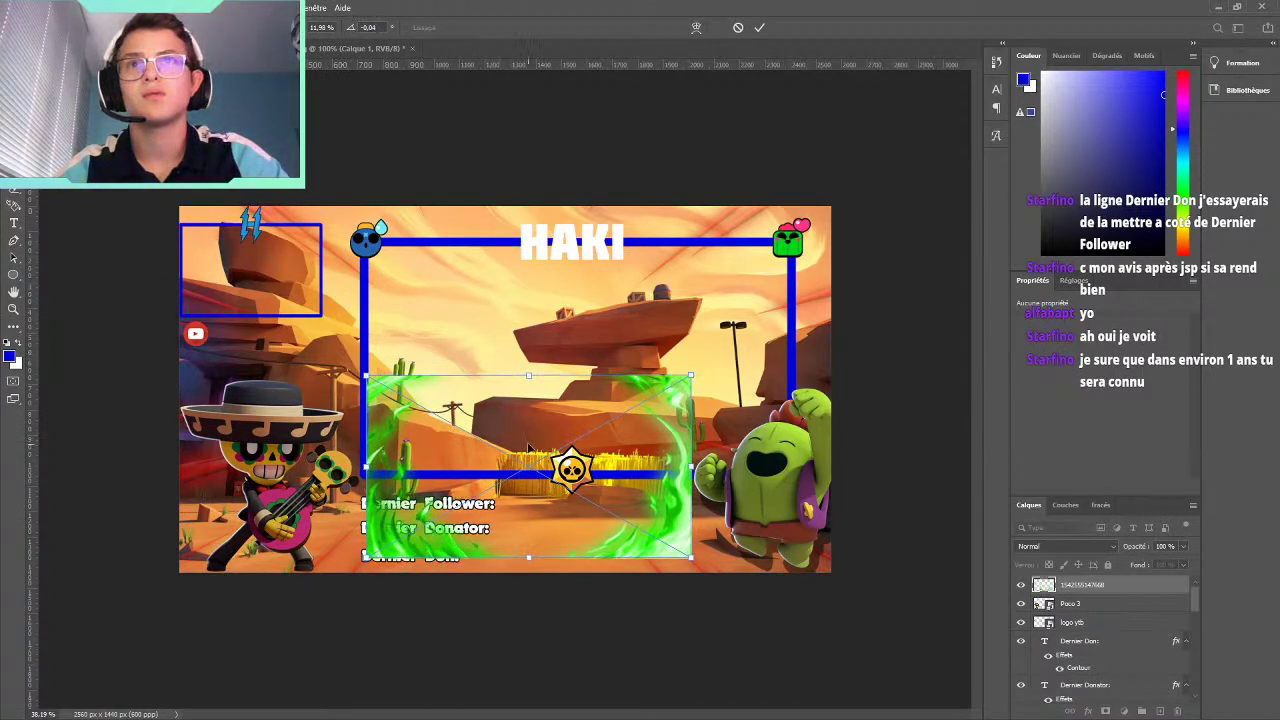
drag(528, 447, 203, 459)
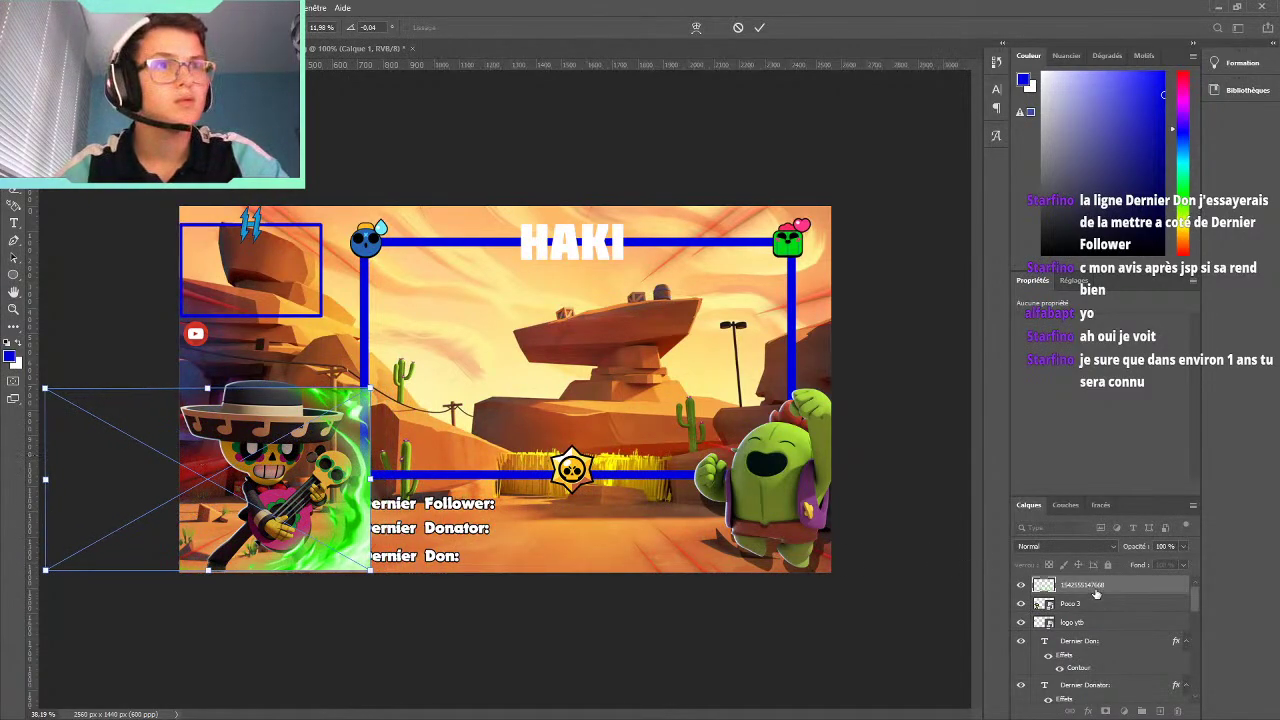
Move the flame layer beneath the frames and labels, then enlarge and shift it slightly left
mouse_move(1095, 590)
mouse_down()
mouse_move(1094, 697)
mouse_move(1108, 714)
mouse_move(1077, 656)
mouse_up()
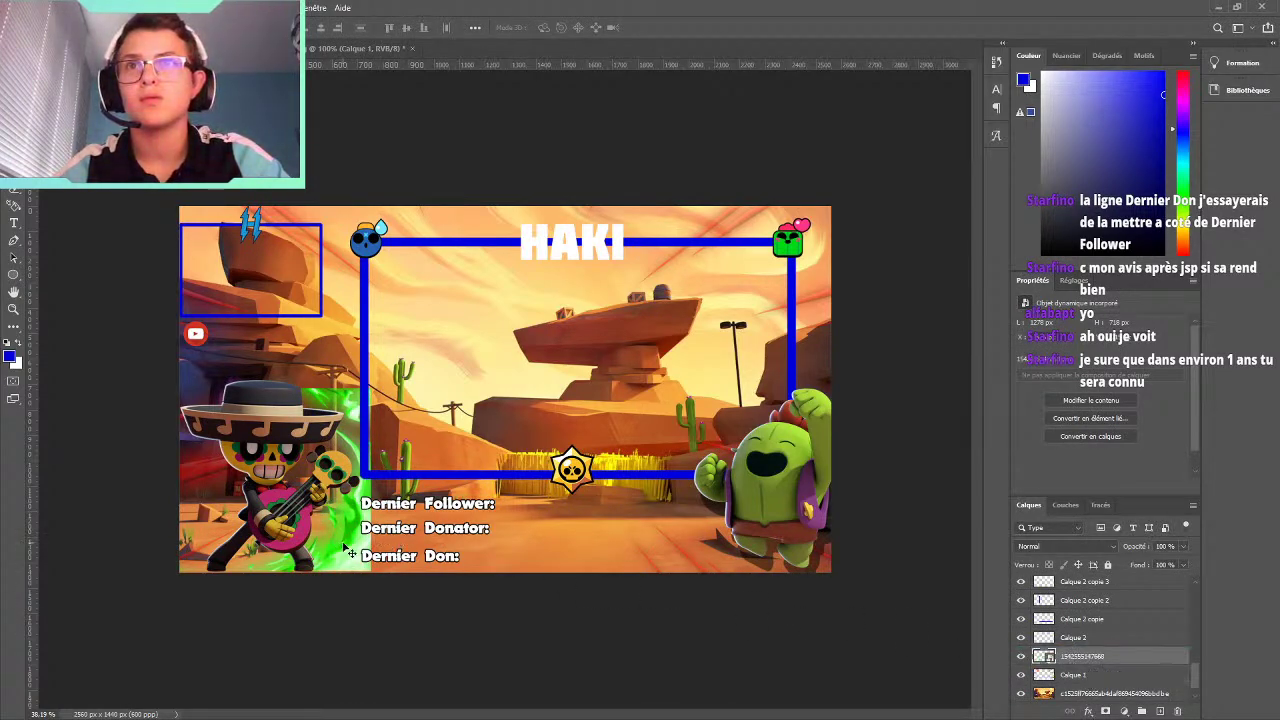
key(ctrl+t)
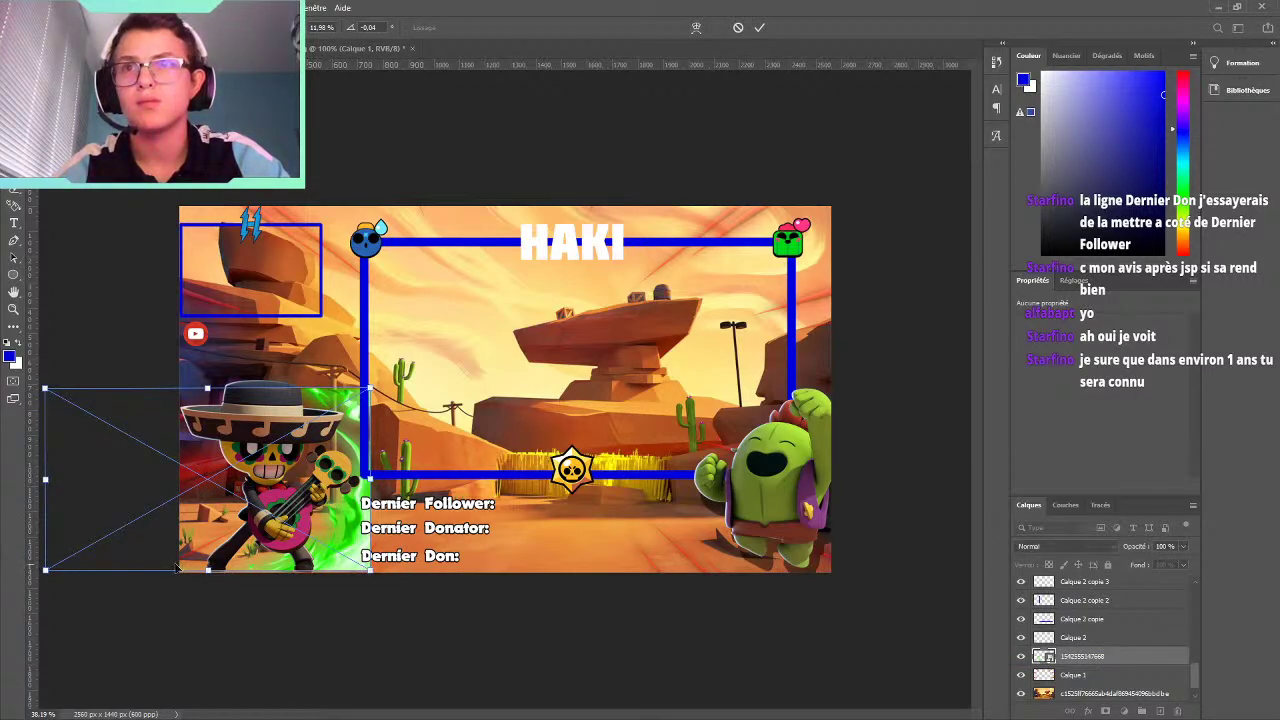
drag(209, 568, 207, 578)
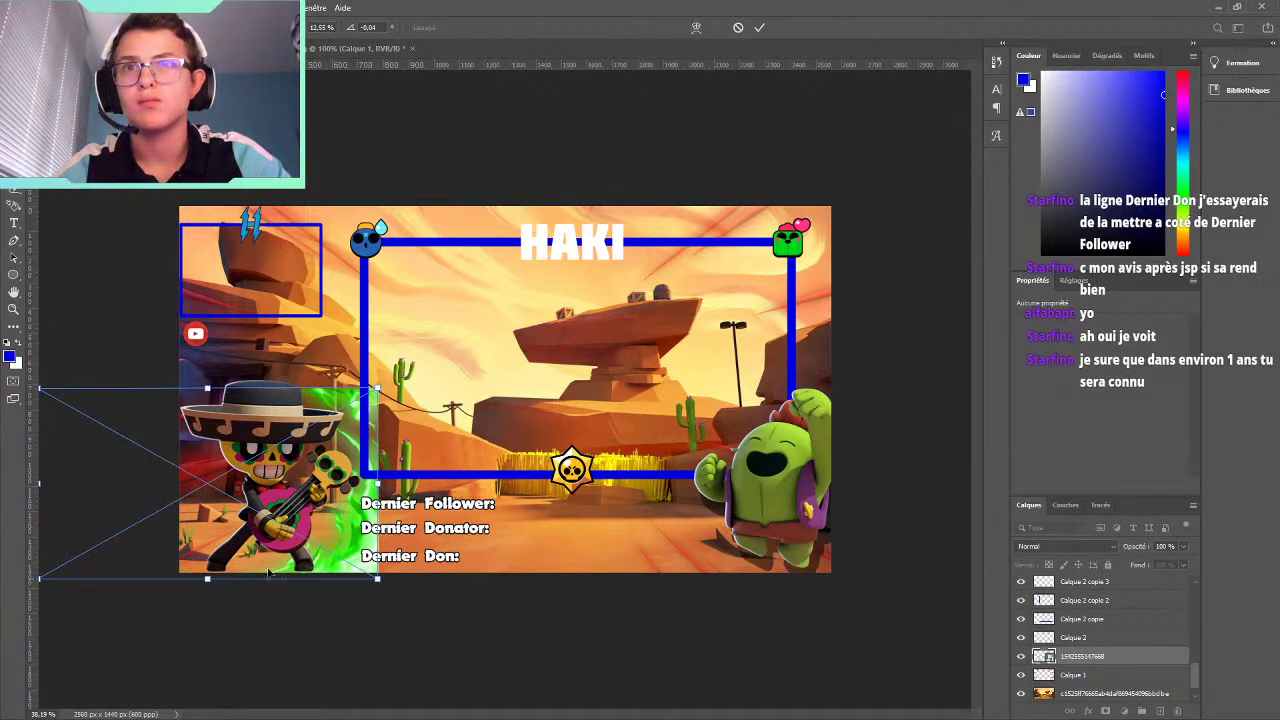
drag(346, 558, 333, 560)
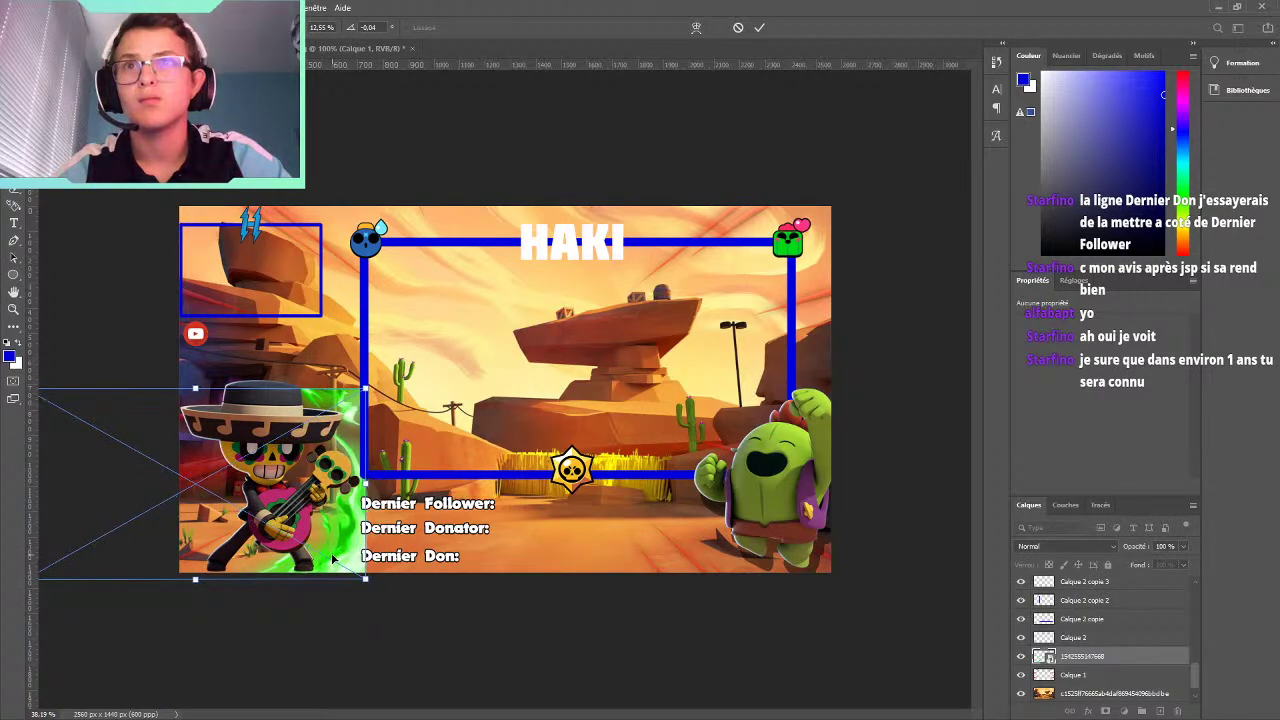
click(760, 27)
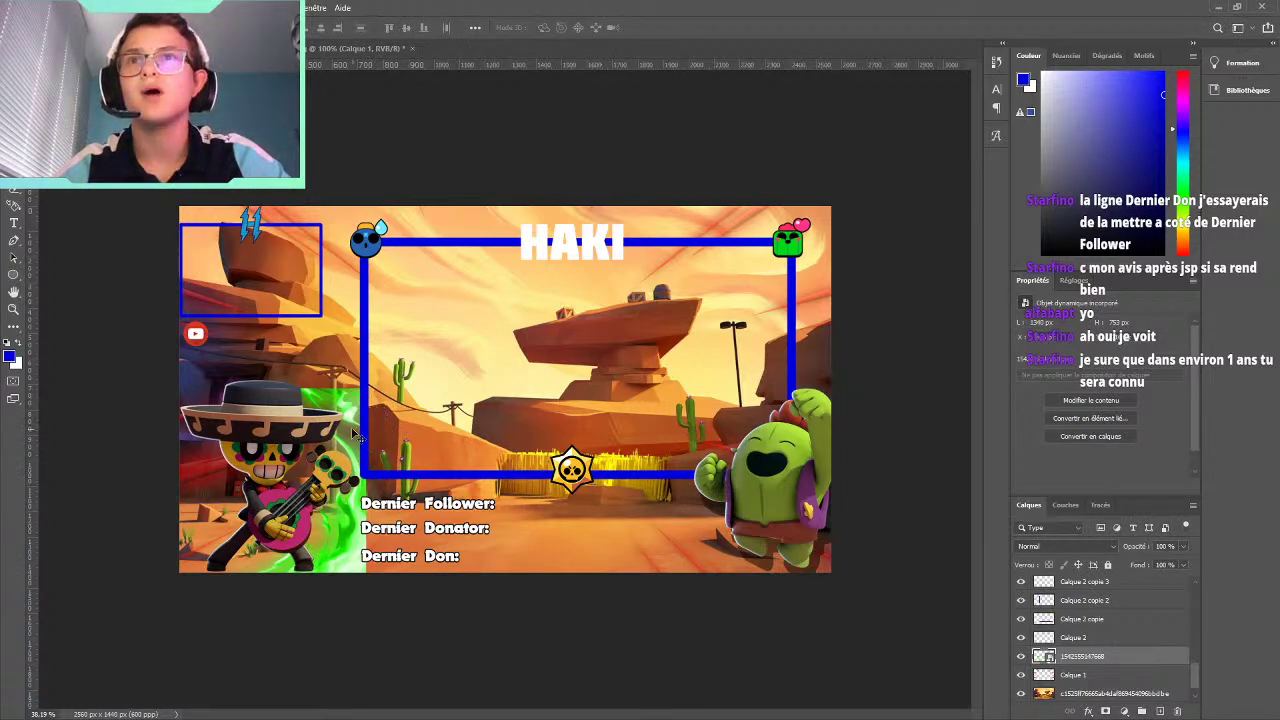
scroll(352, 432, up, 2)
scroll(183, 456, up, 2)
scroll(186, 452, down, 2)
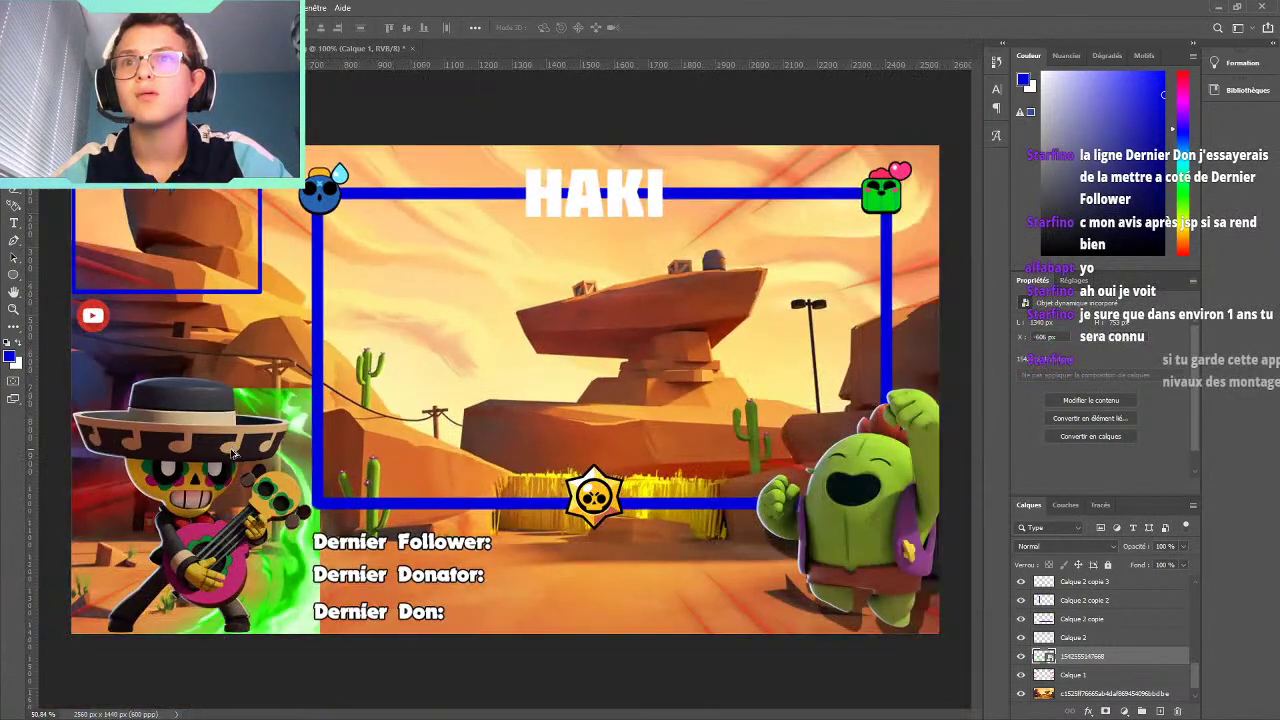
scroll(232, 453, down, 1)
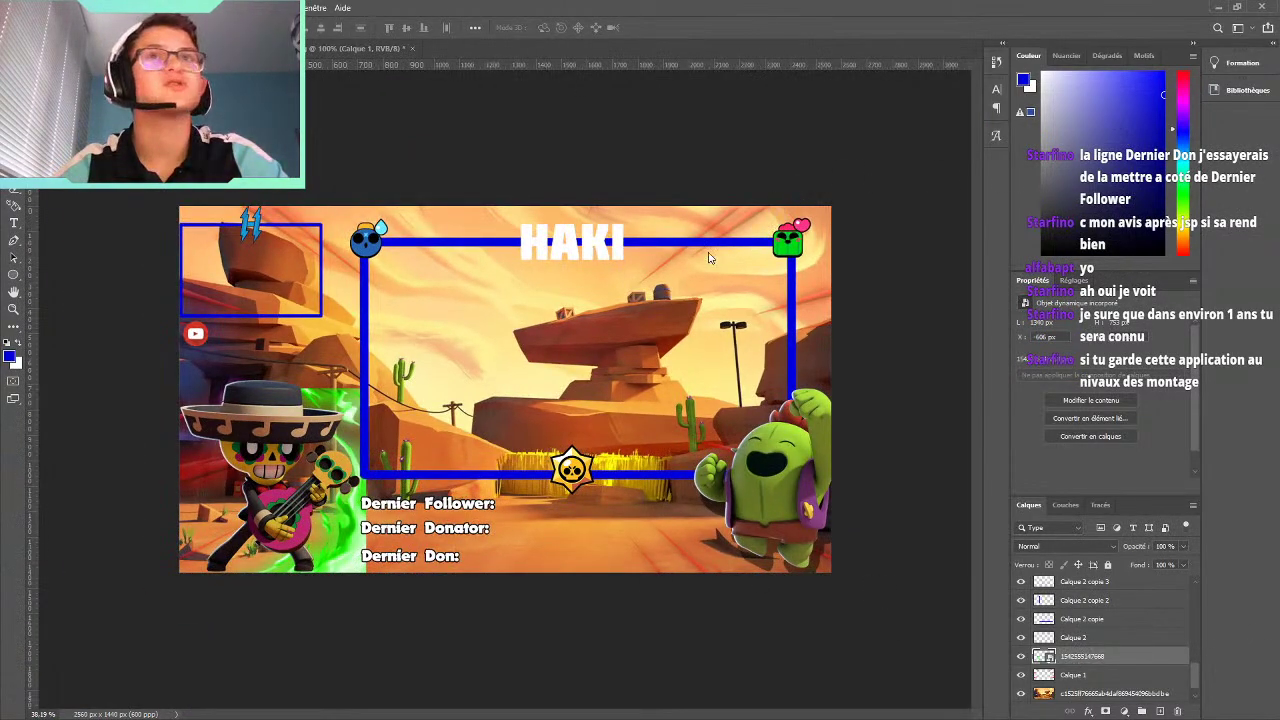
Delete the selected layer, nudge Poco into the bottom-left corner, and scale it very slightly
key(Delete)
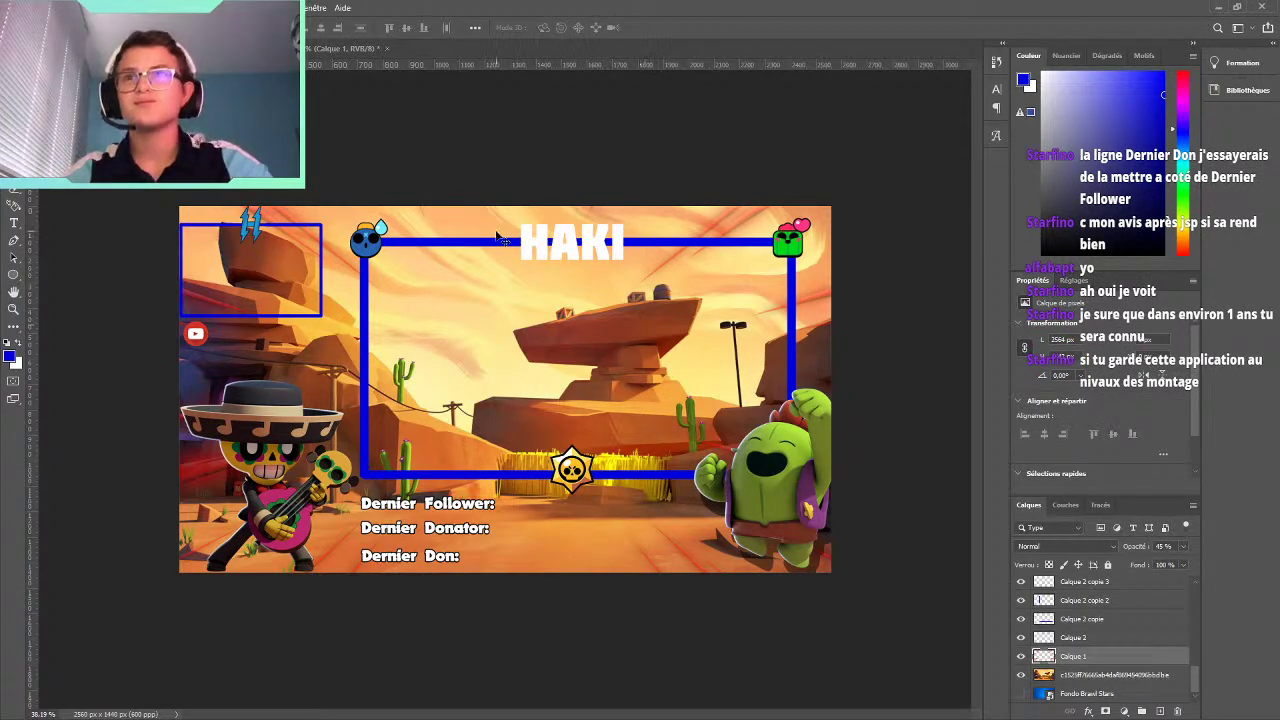
drag(303, 438, 281, 440)
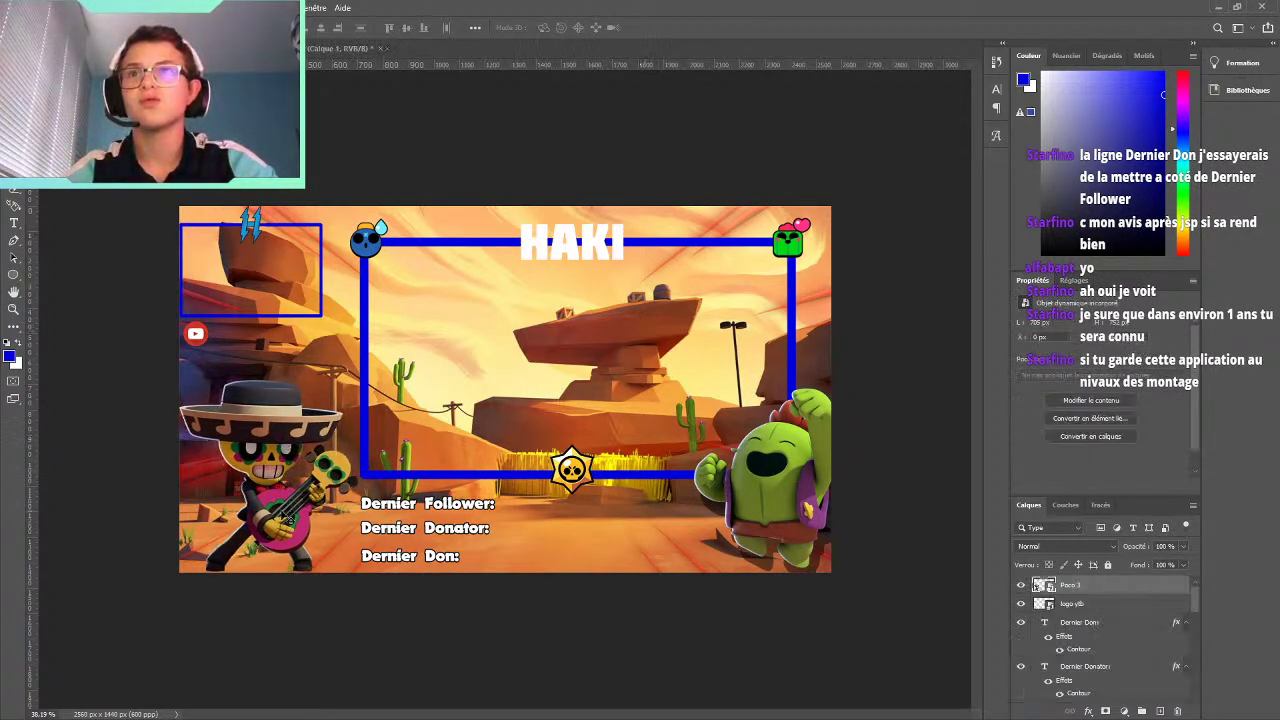
drag(285, 518, 282, 506)
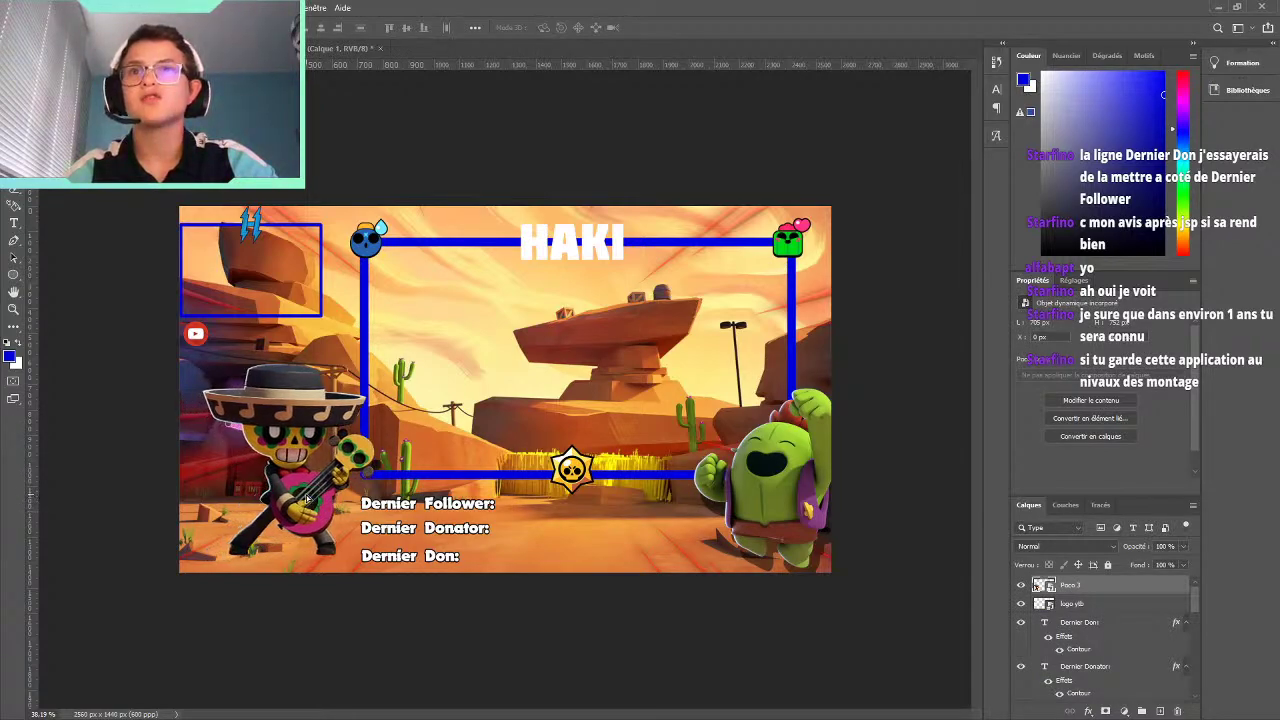
drag(290, 511, 306, 510)
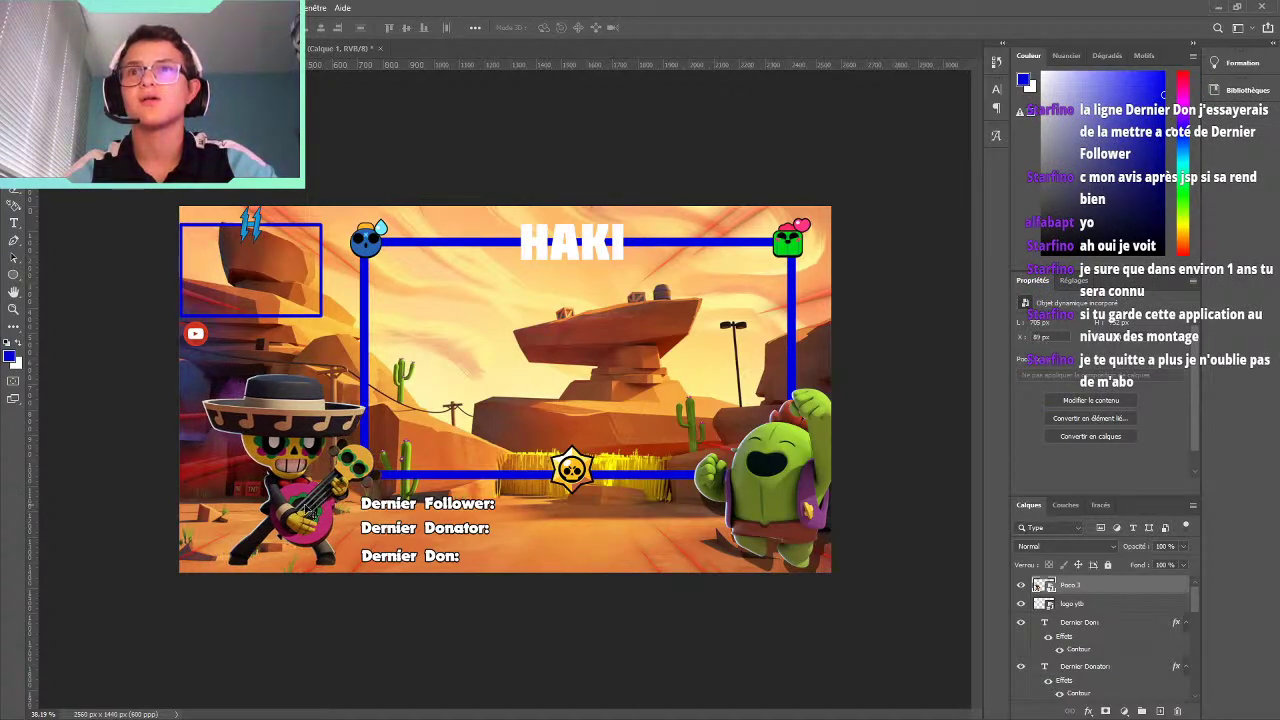
key(ctrl+t)
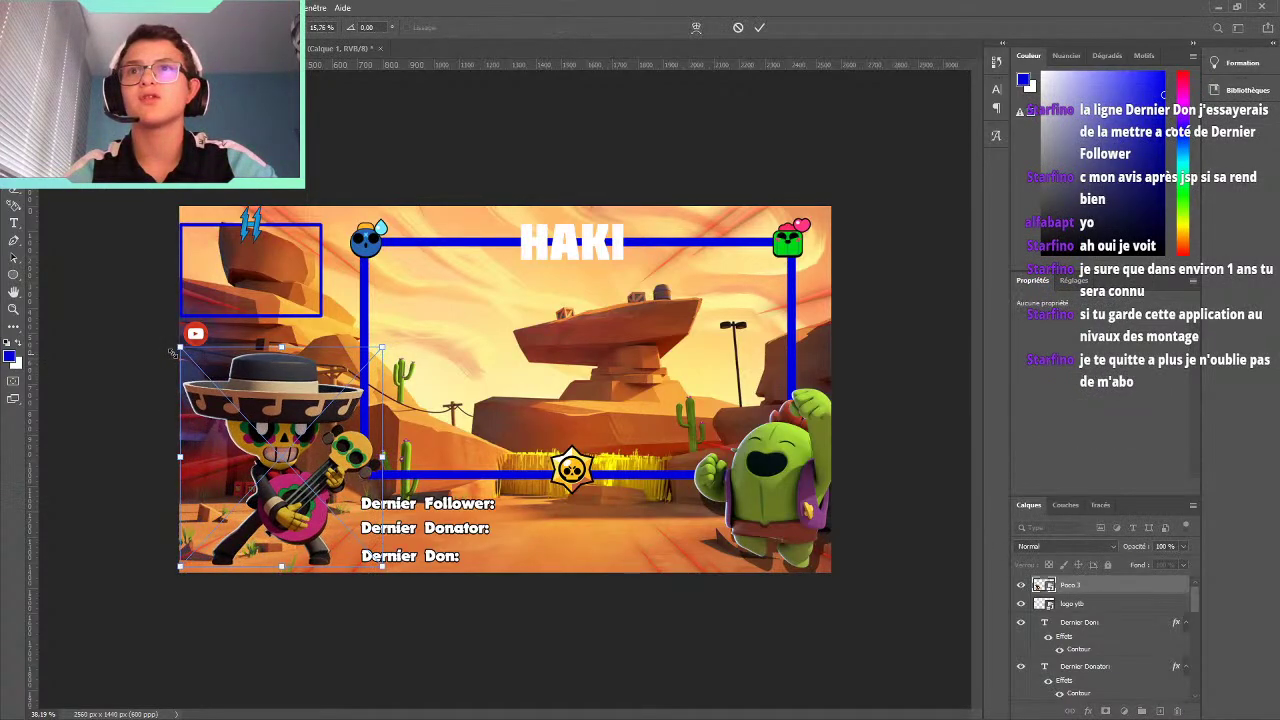
drag(172, 352, 172, 353)
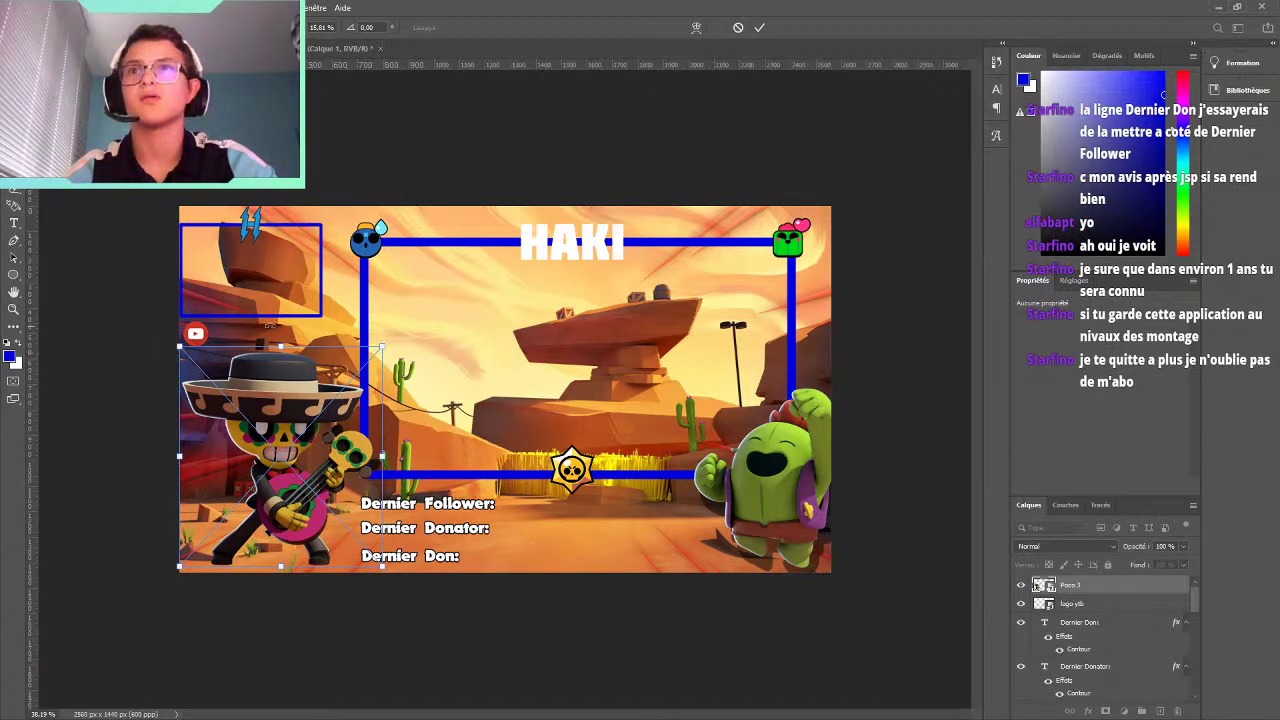
click(759, 28)
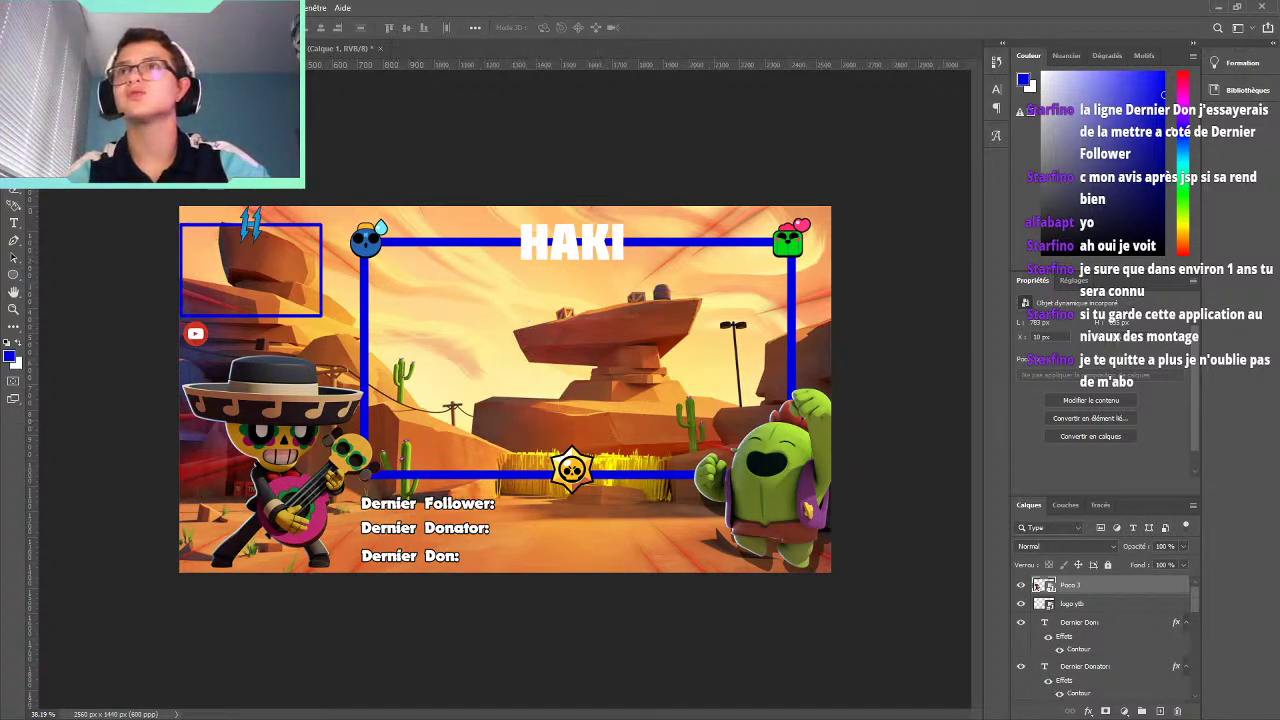
Save the overlay as a Photoshop document named 'HAKI overlay photoshop'
key(ctrl+s)
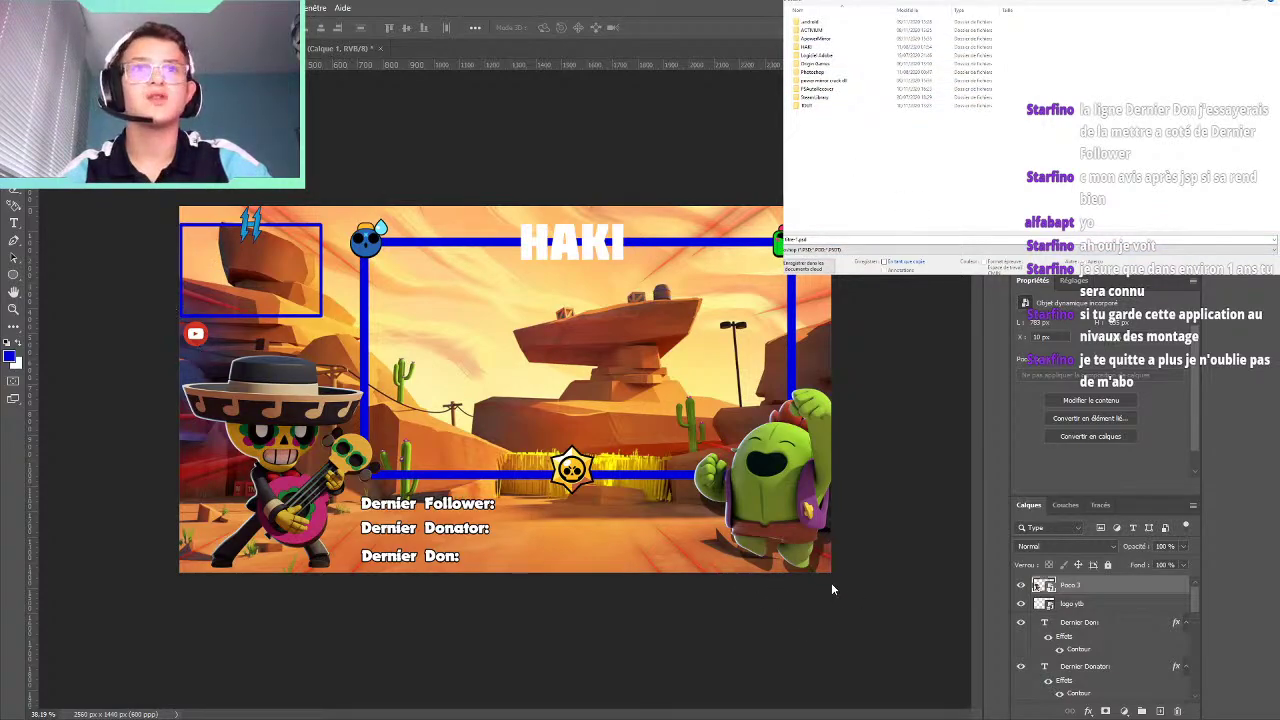
click(841, 238)
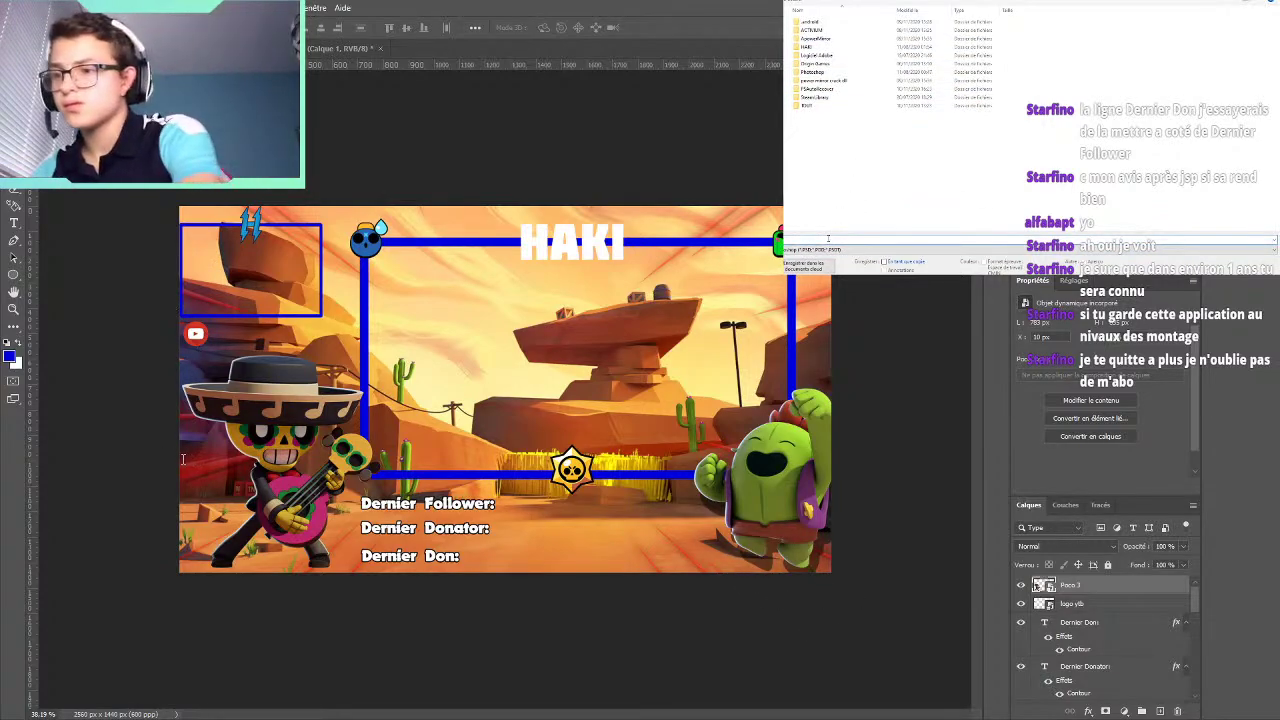
text(HAKI)
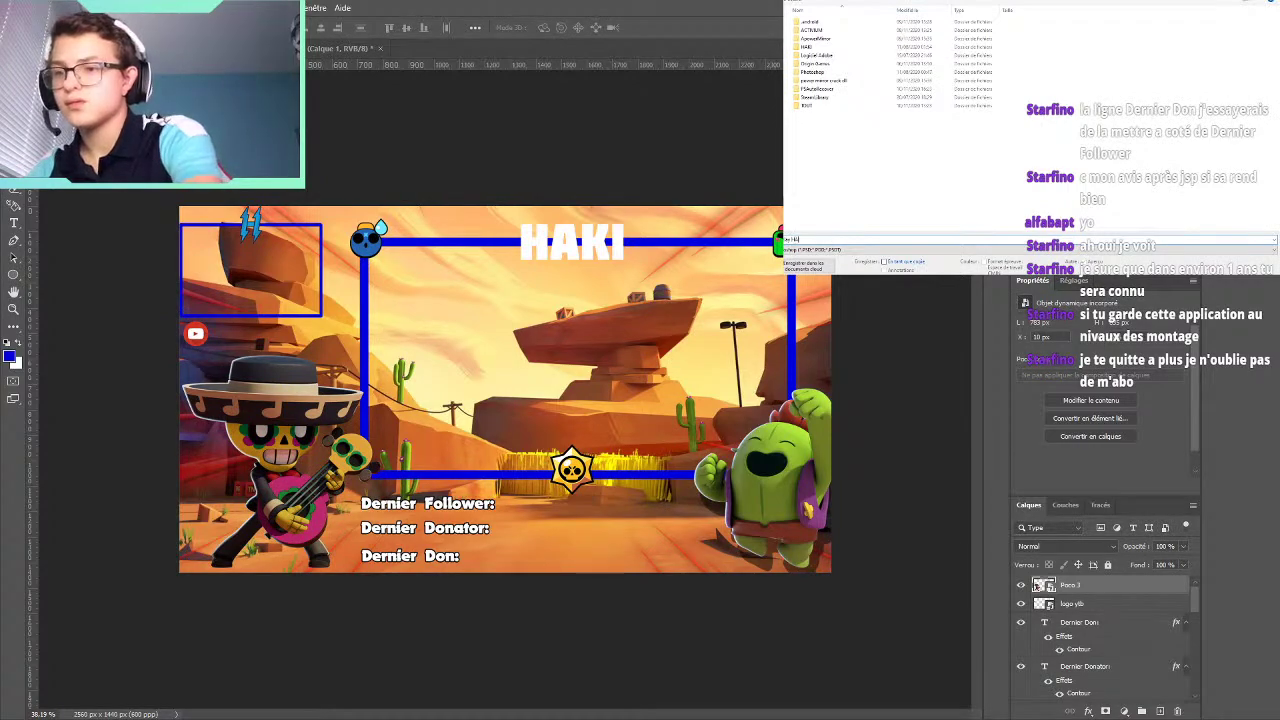
text( overlay ph)
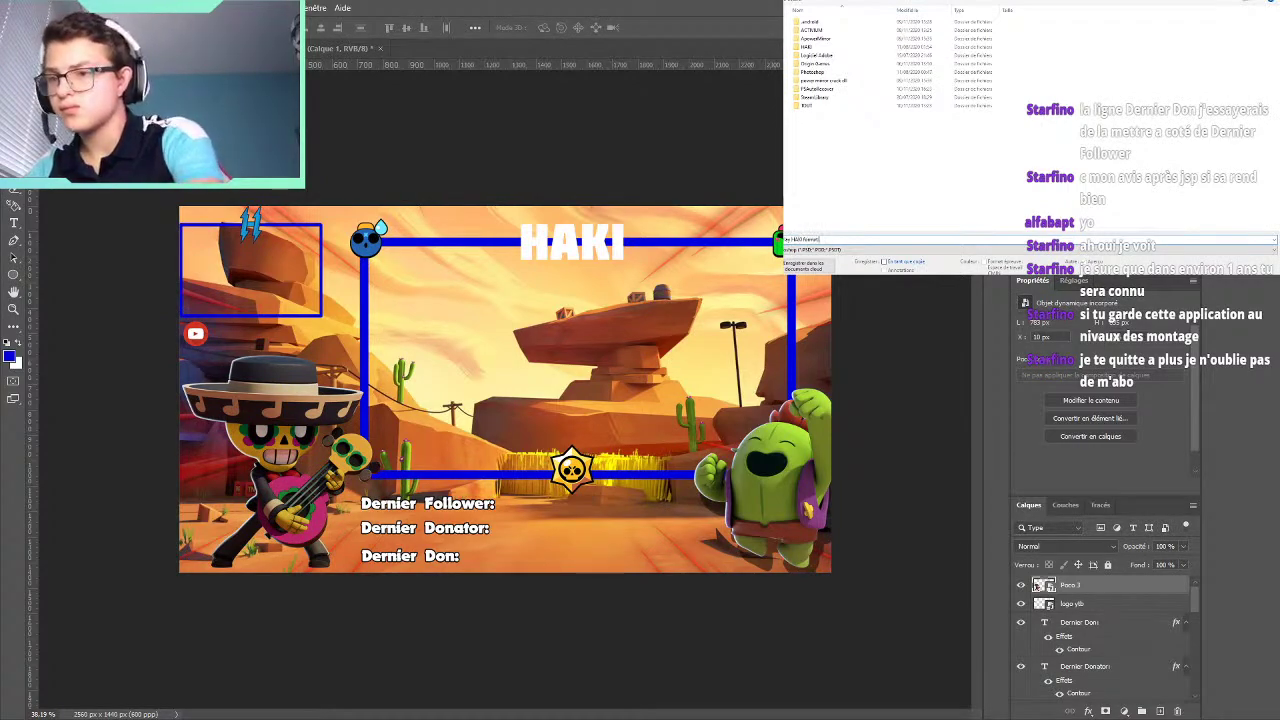
text(otoshop)
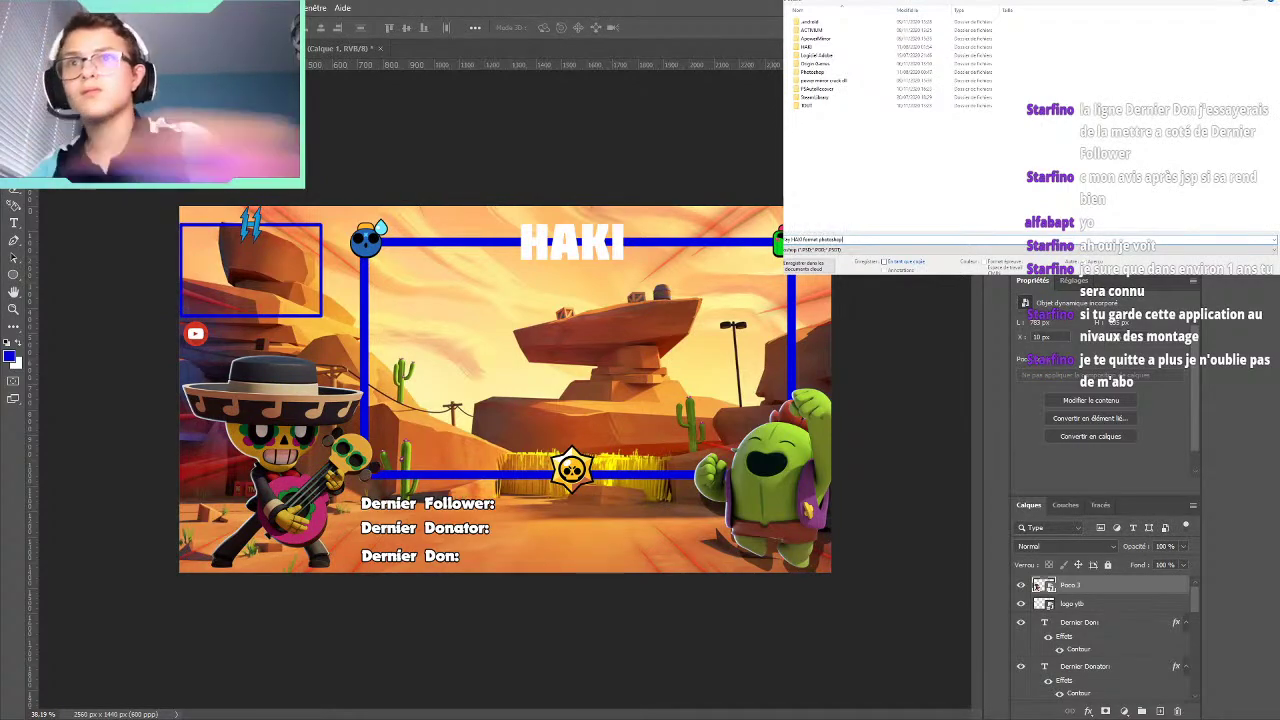
key(Return)
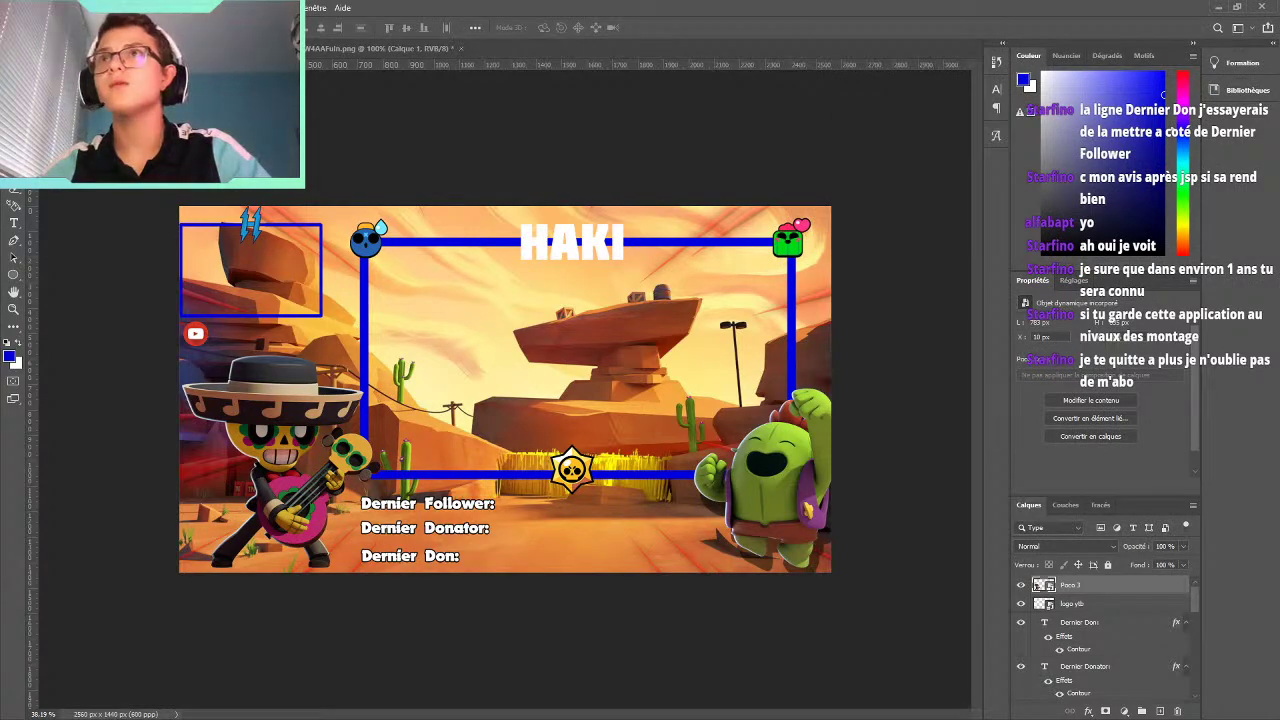
Save a second copy of the overlay named 'HAKI format'
key(ctrl+t)
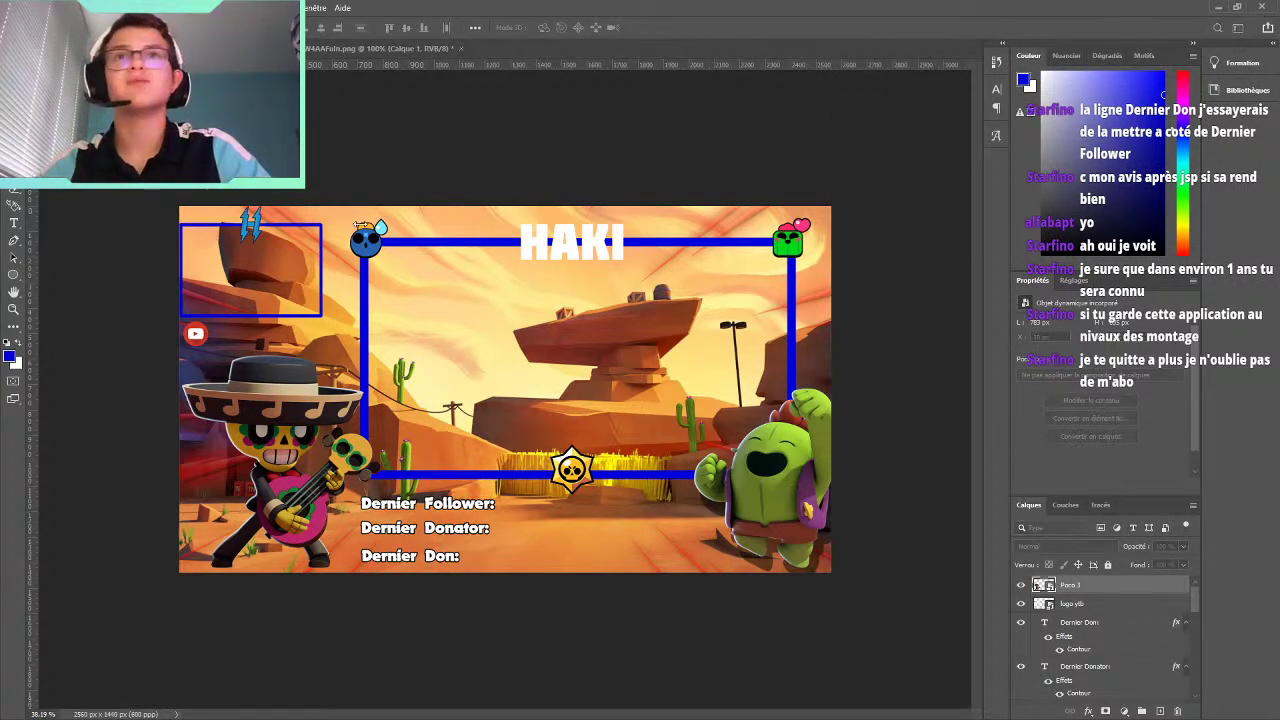
key(Escape)
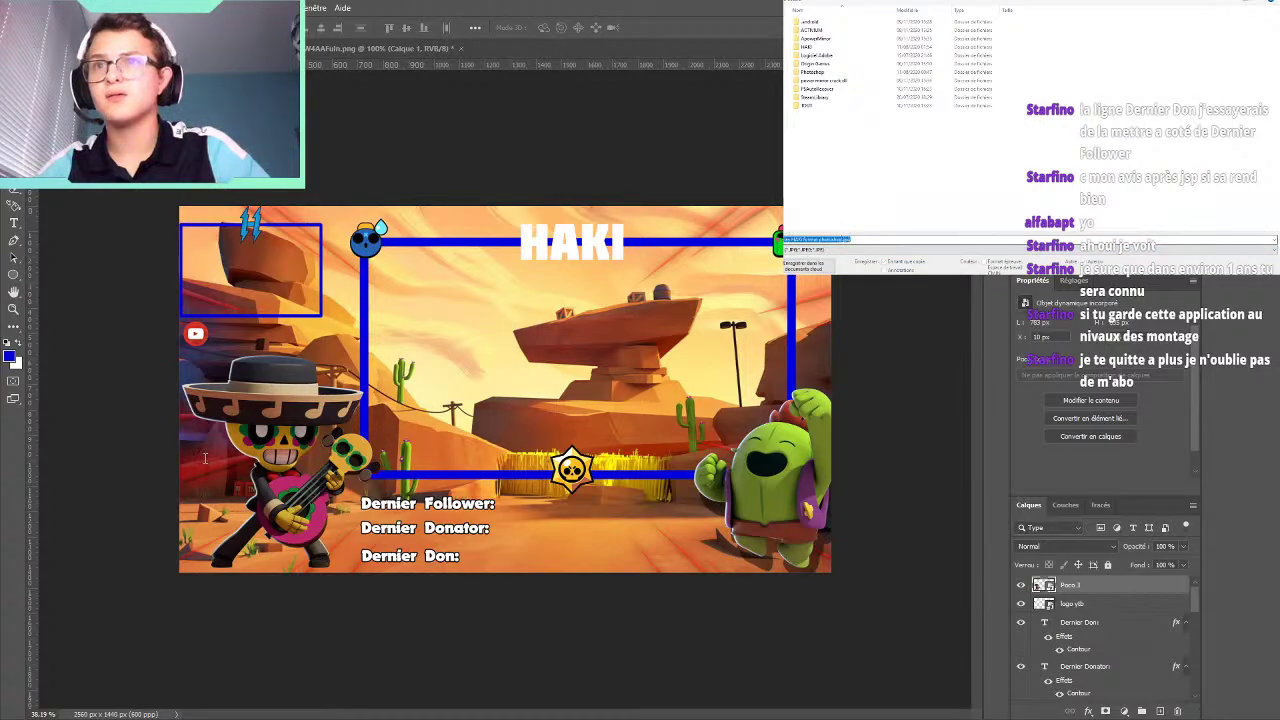
text(HAKI format)
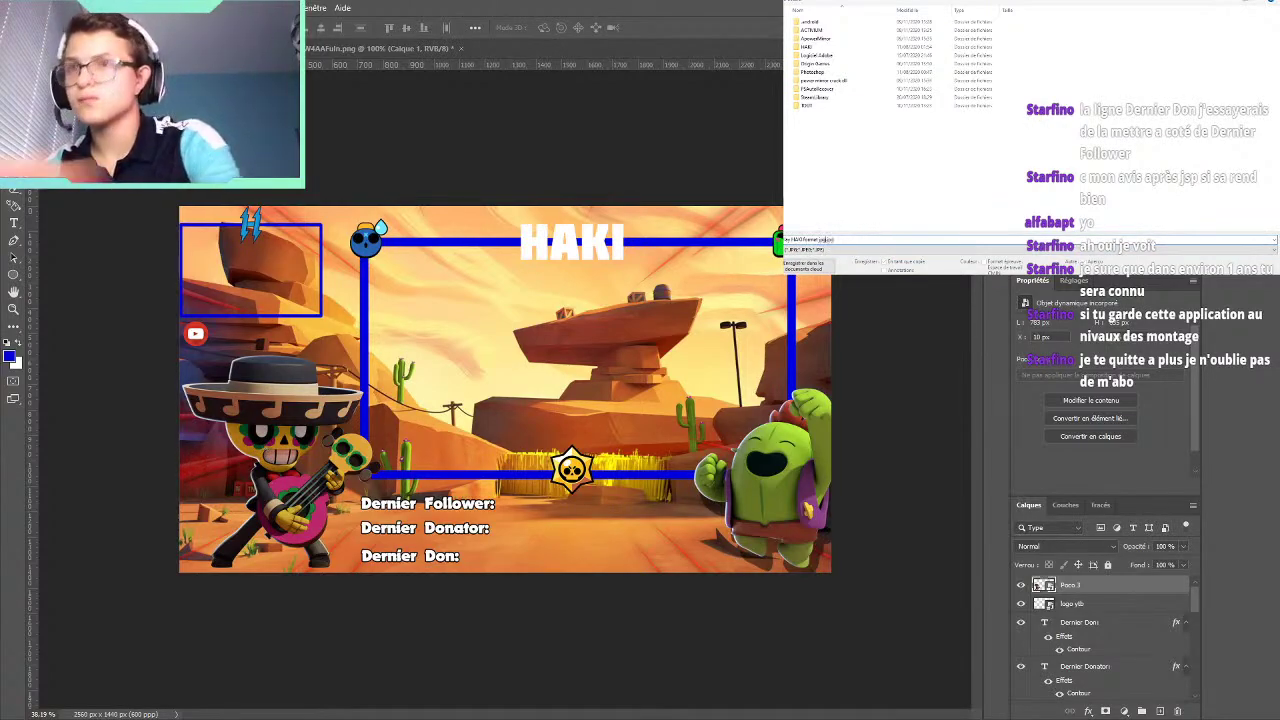
key(Return)
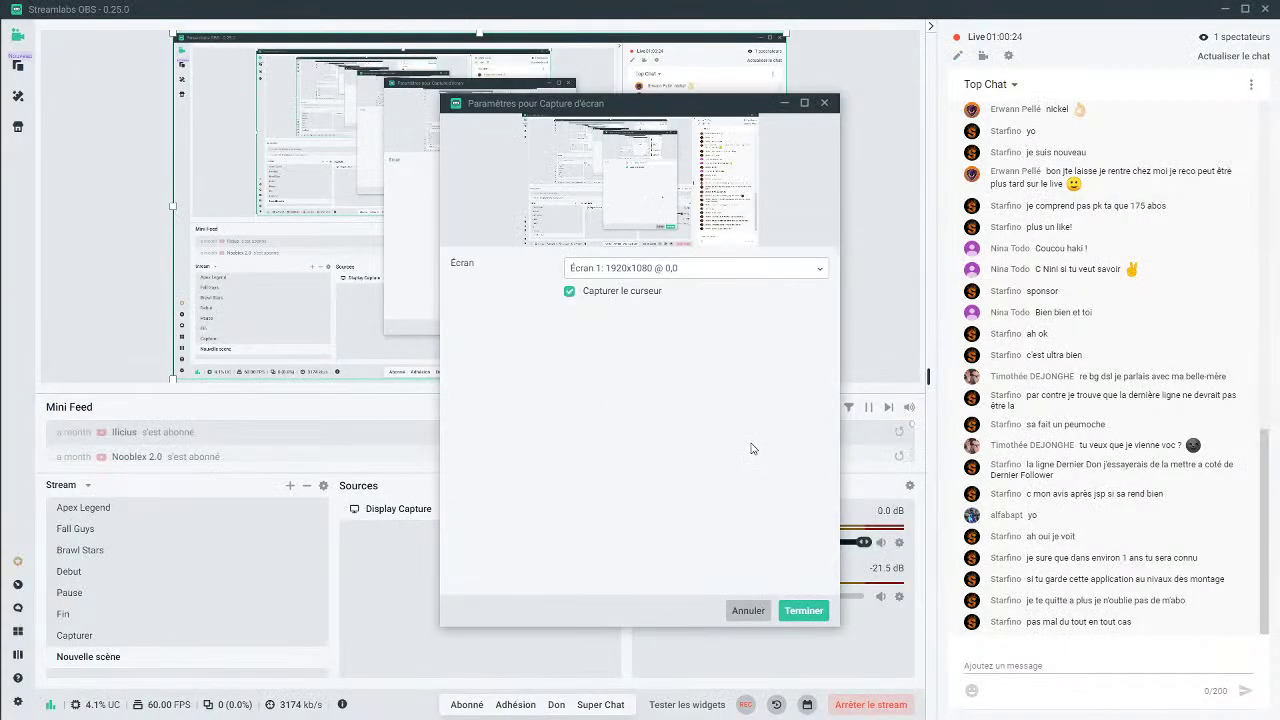
Close the Display Capture settings with Terminer and deselect the source in Sources
click(808, 612)
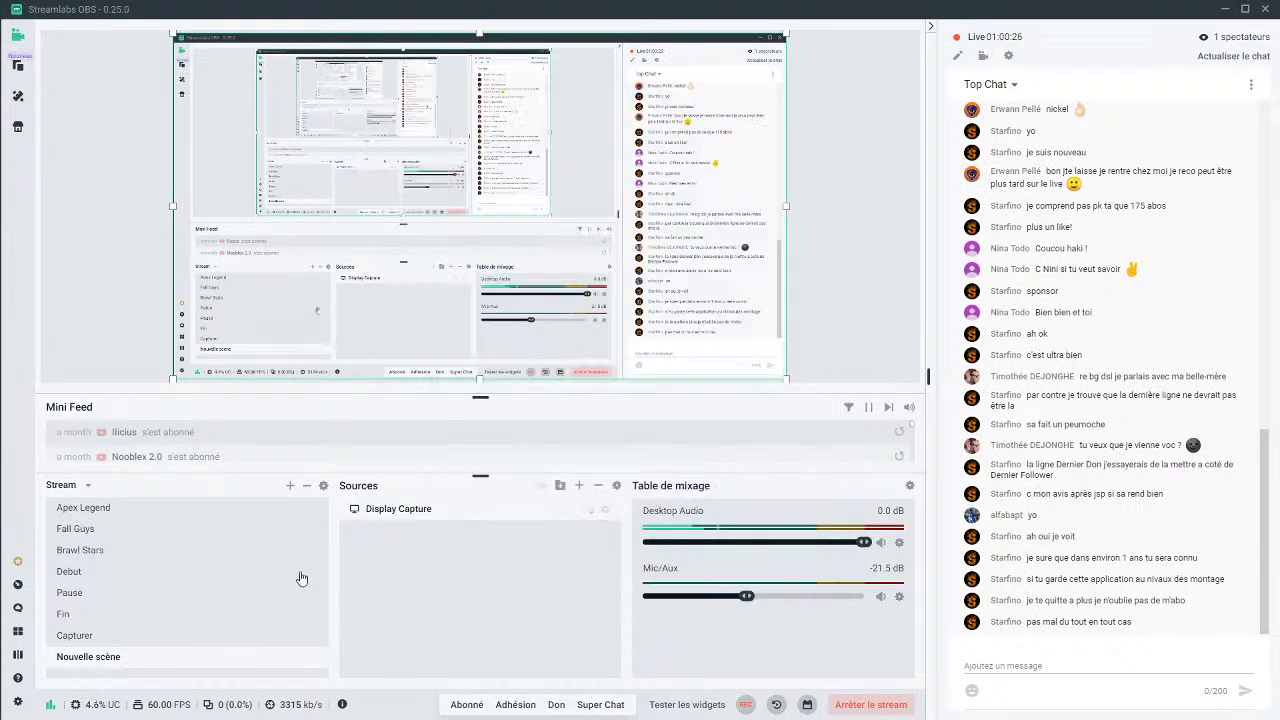
click(150, 295)
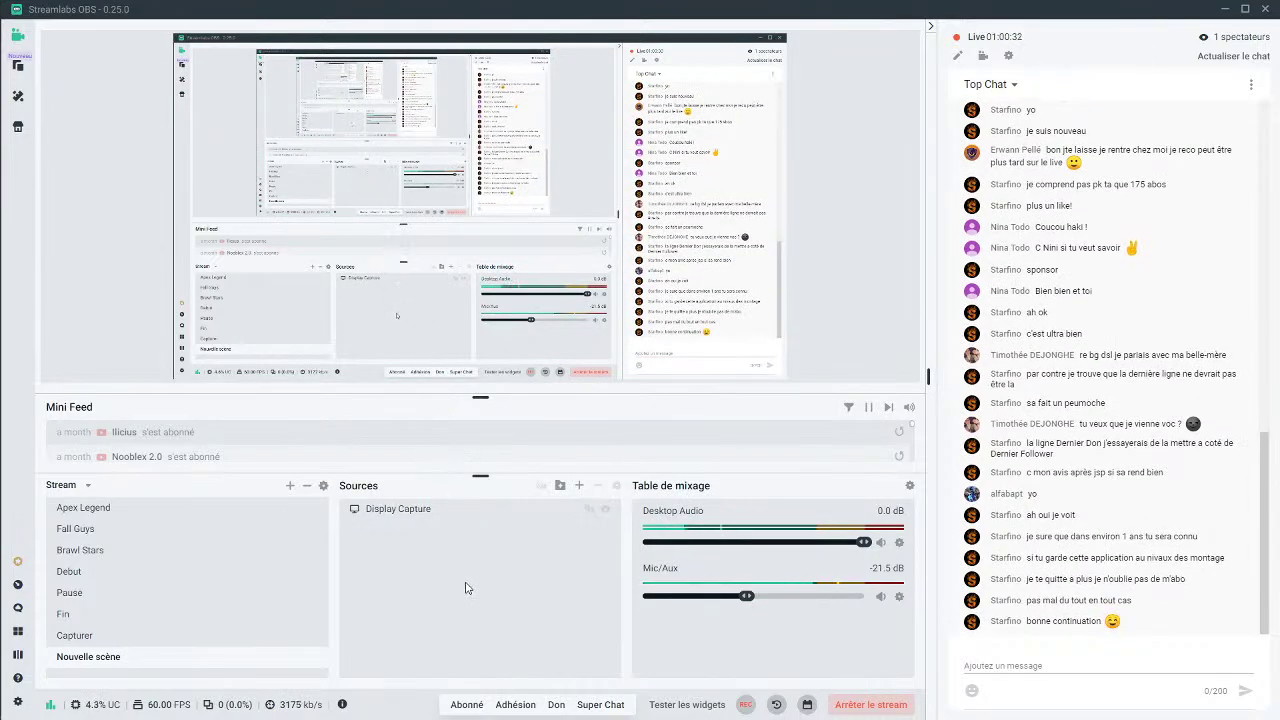
Add a new Image source named 'Overlay' to the Nouvelle scène
click(578, 487)
click(347, 363)
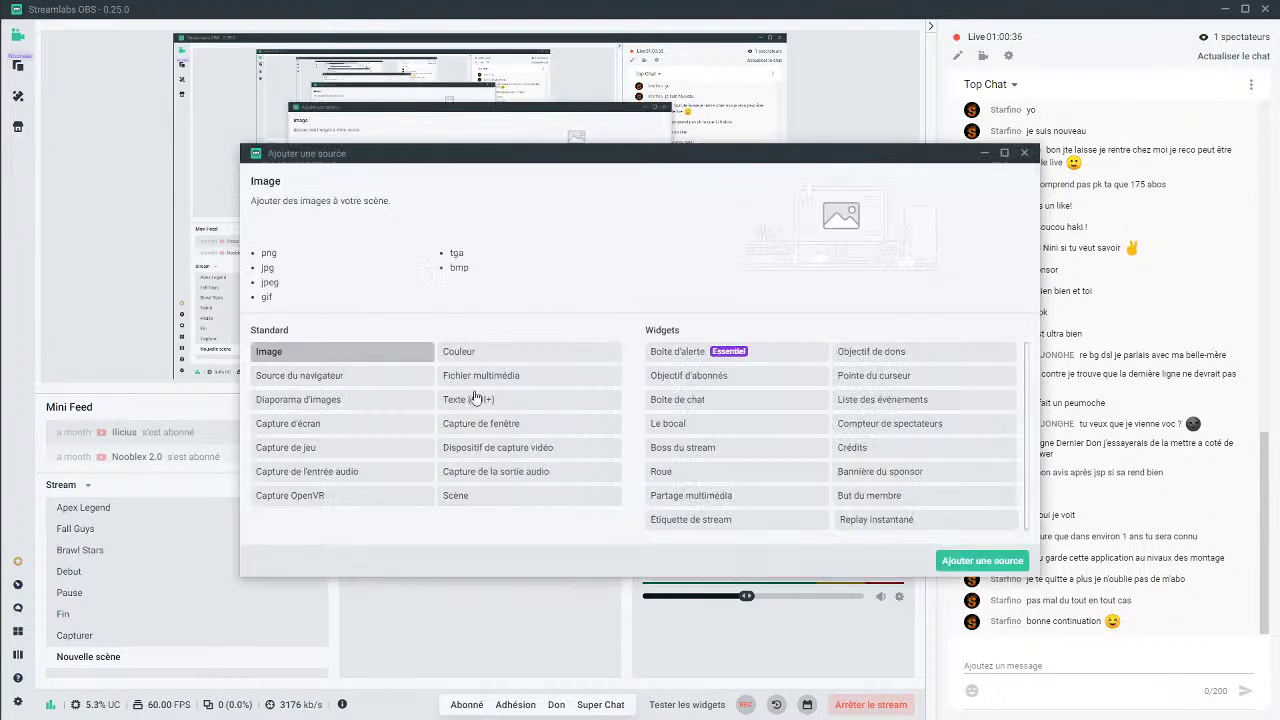
click(982, 560)
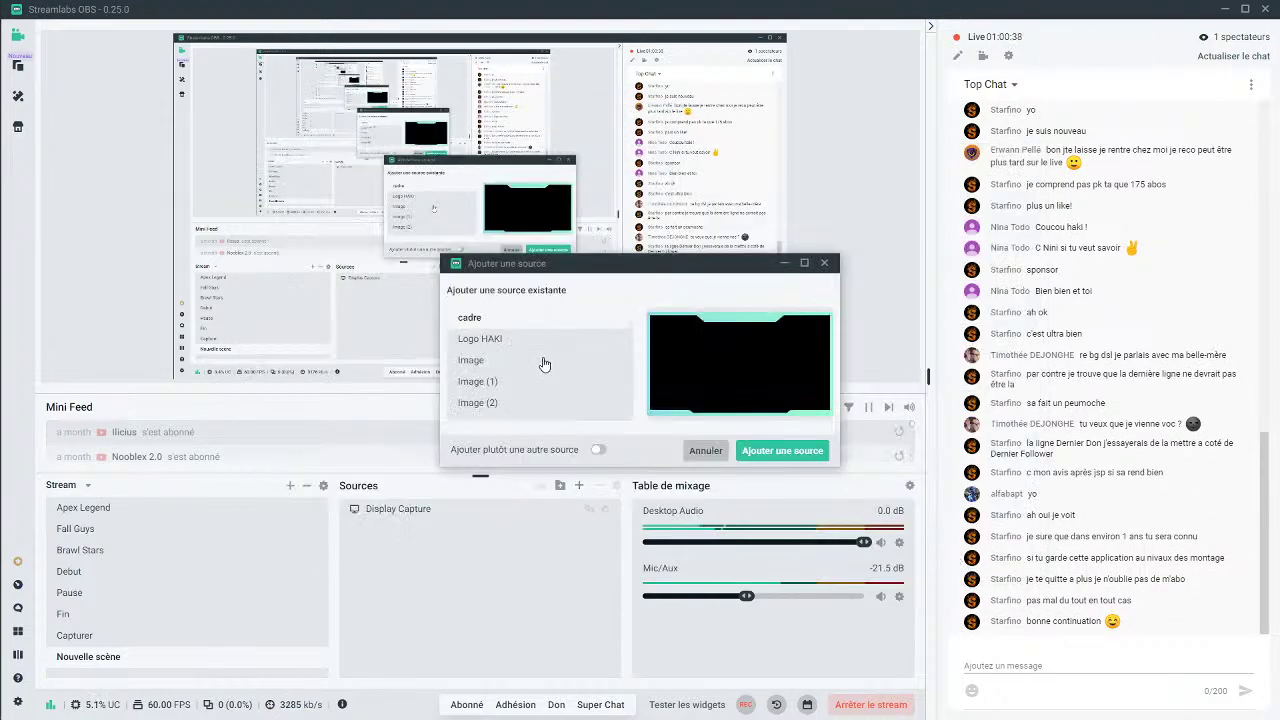
click(598, 449)
text(O)
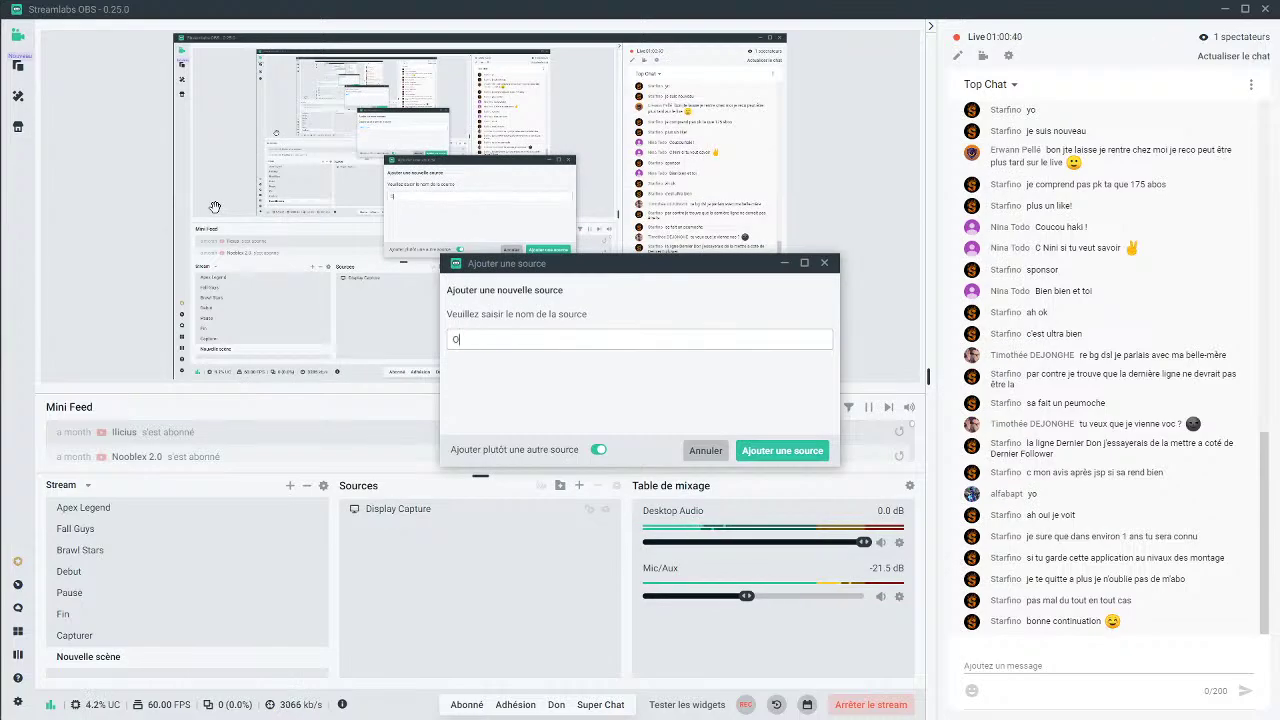
text(verlay)
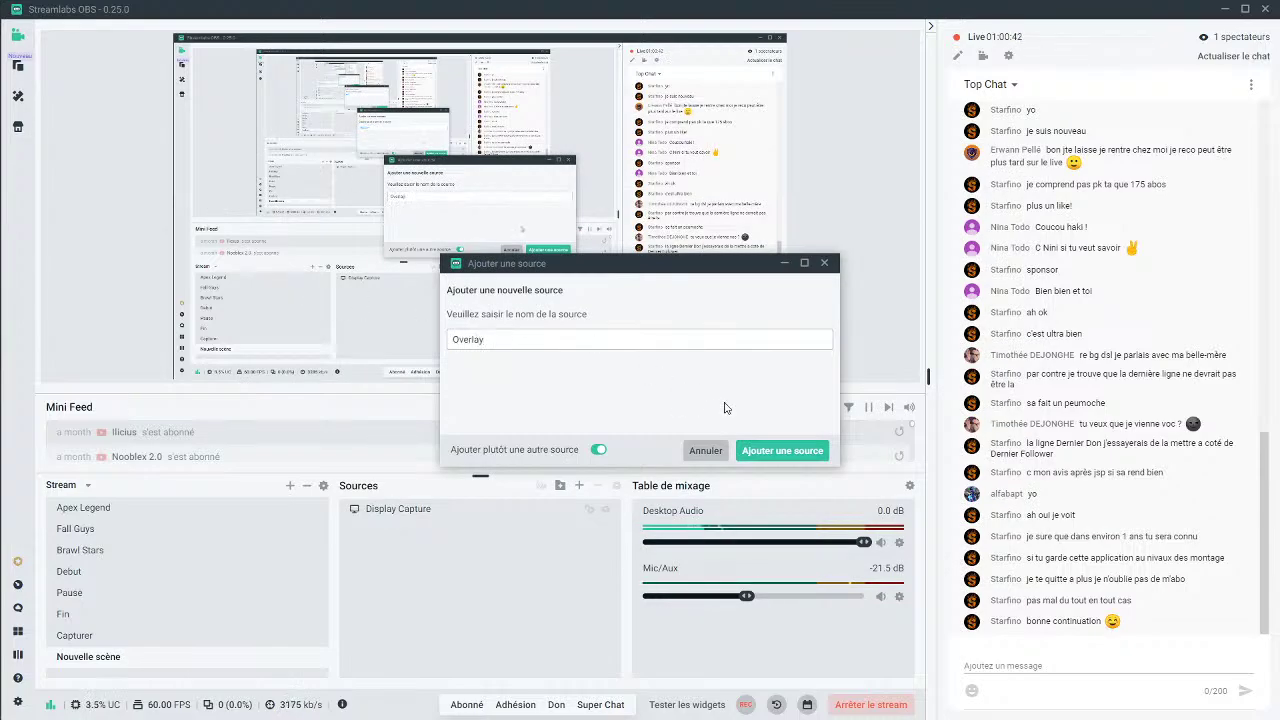
click(782, 450)
Load the exported HAKI overlay file from Disque Dur (E:) into the Overlay source
click(795, 269)
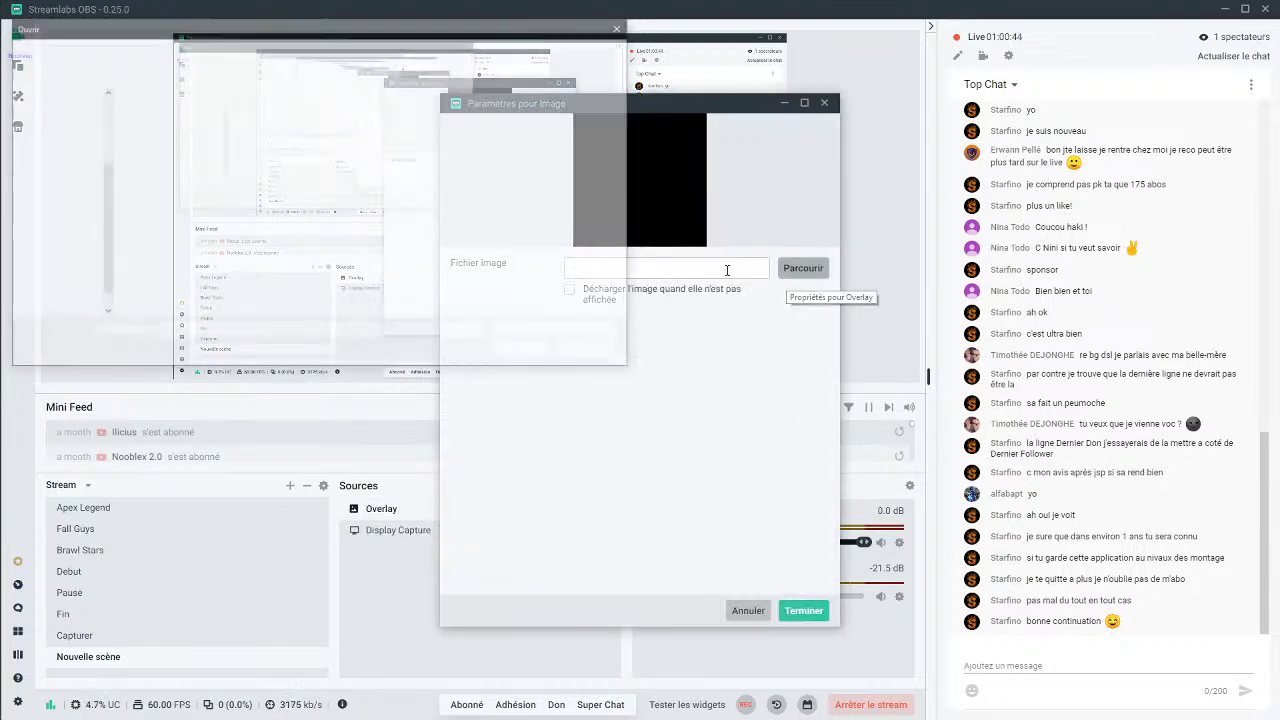
click(66, 290)
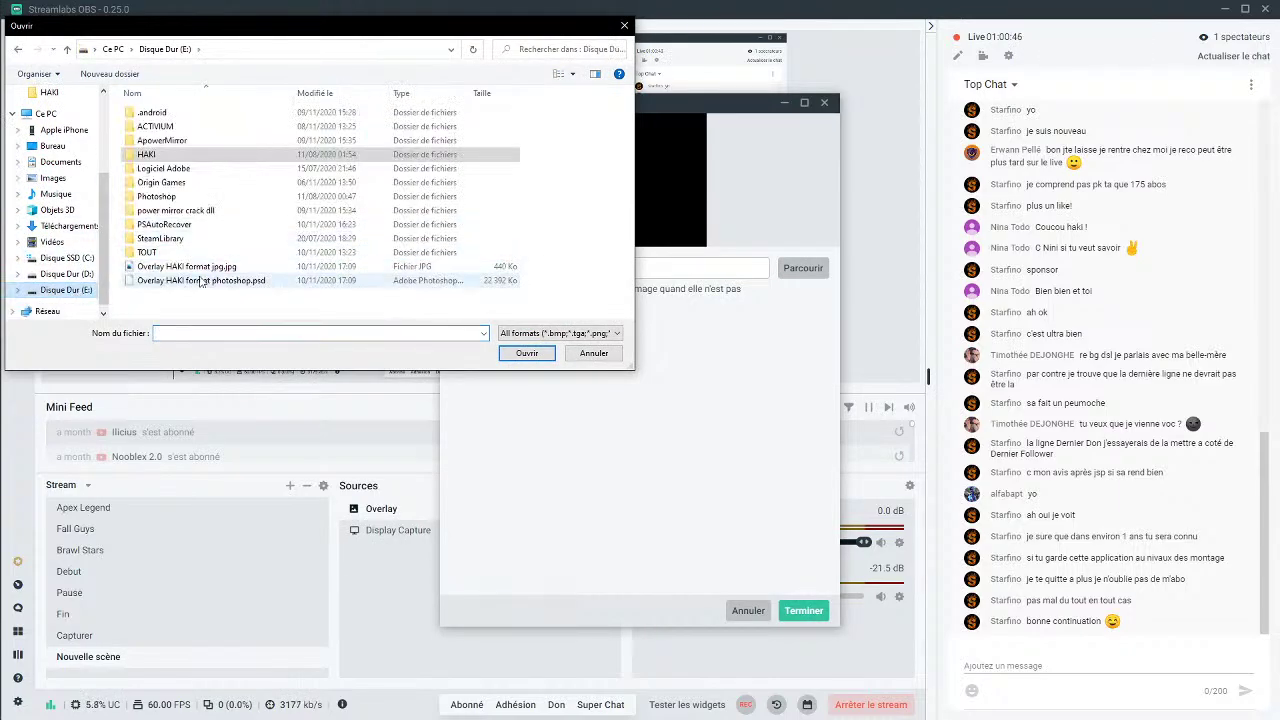
click(230, 268)
click(527, 353)
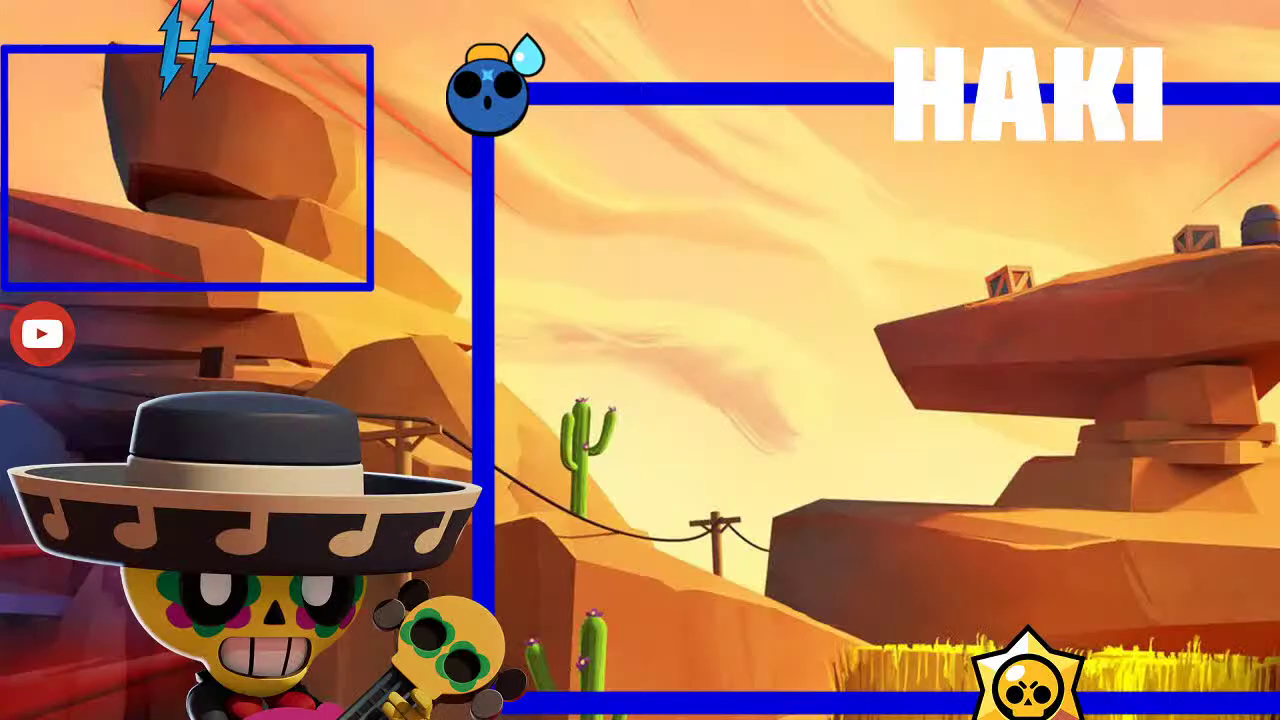
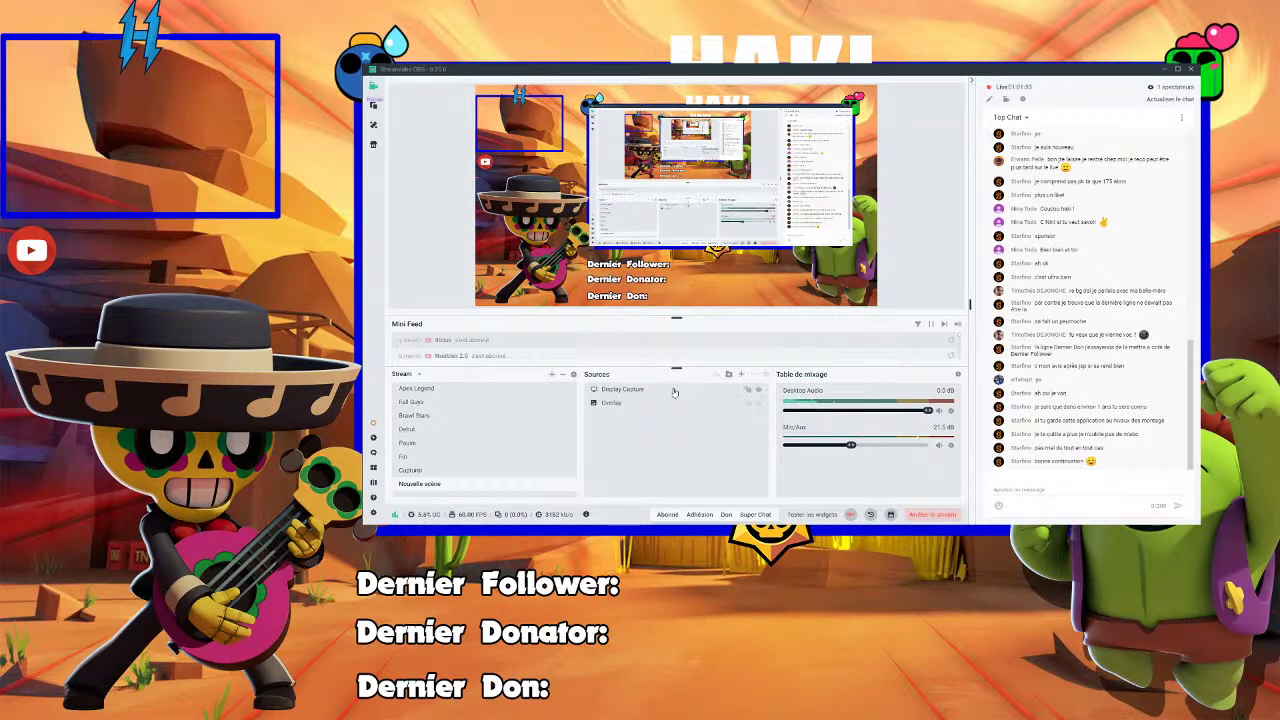
Add a new image source named poco to the scene
click(742, 375)
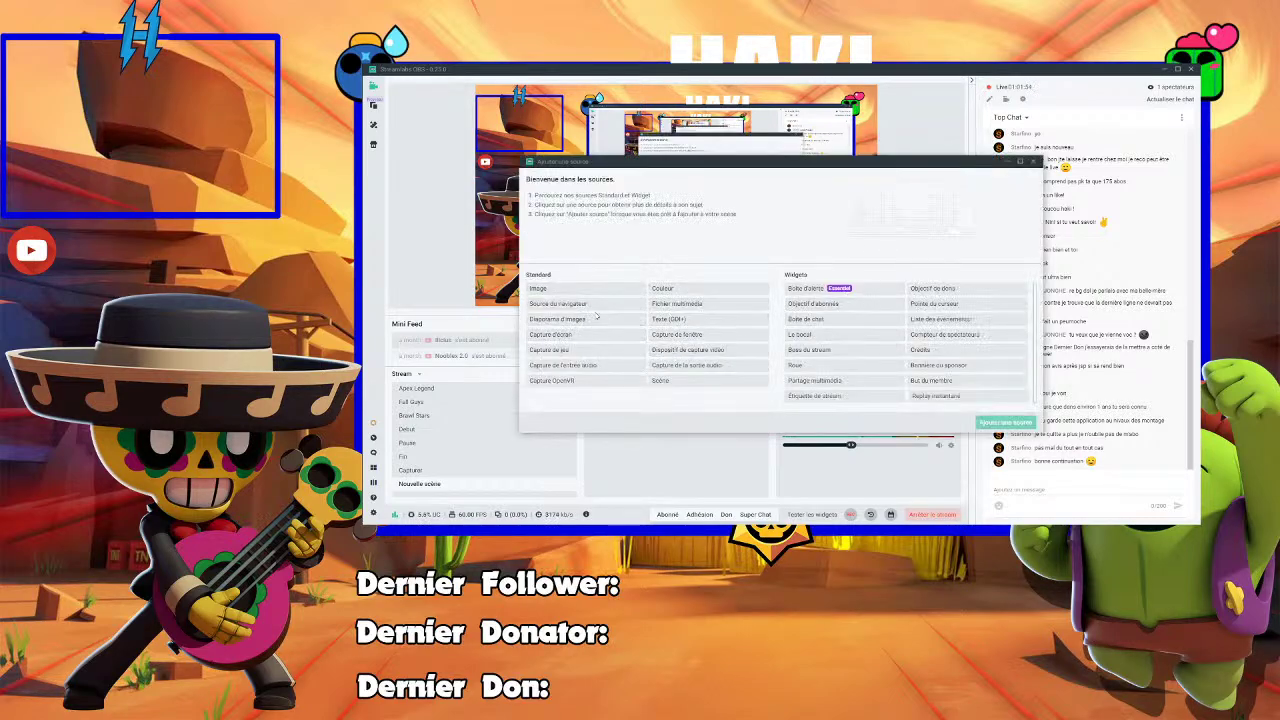
click(552, 290)
click(1005, 422)
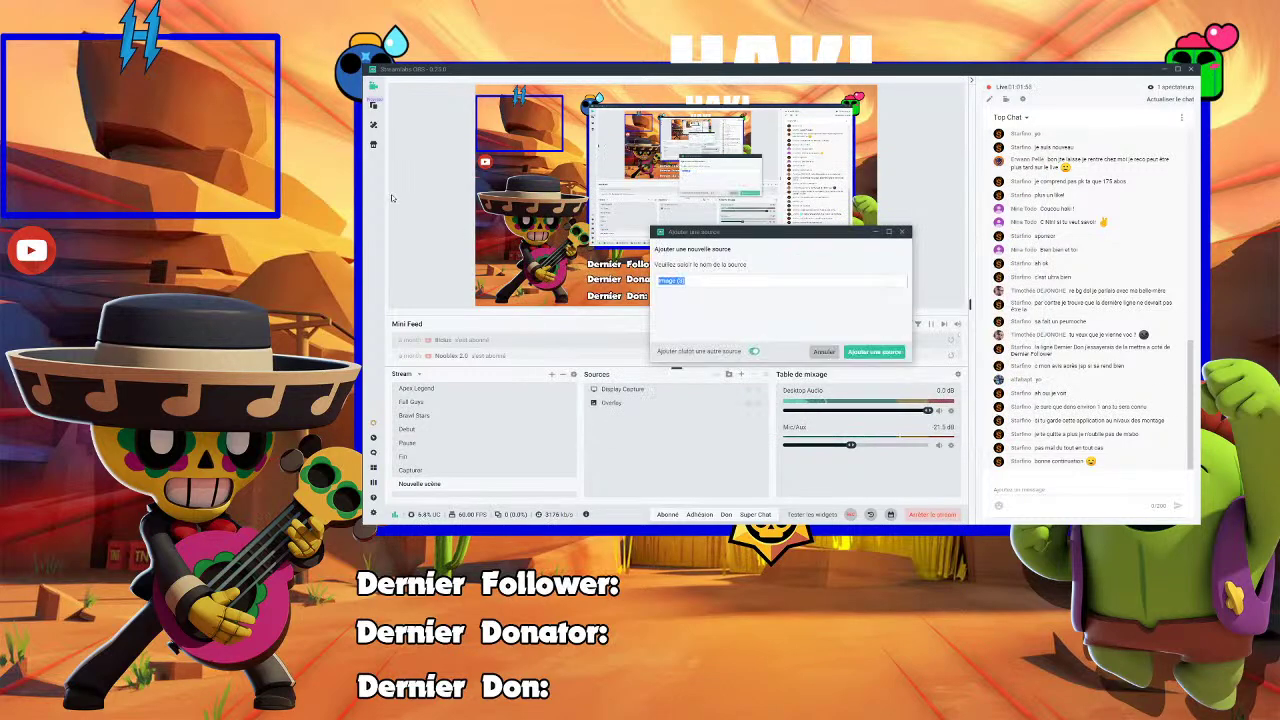
text(pioc)
click(874, 352)
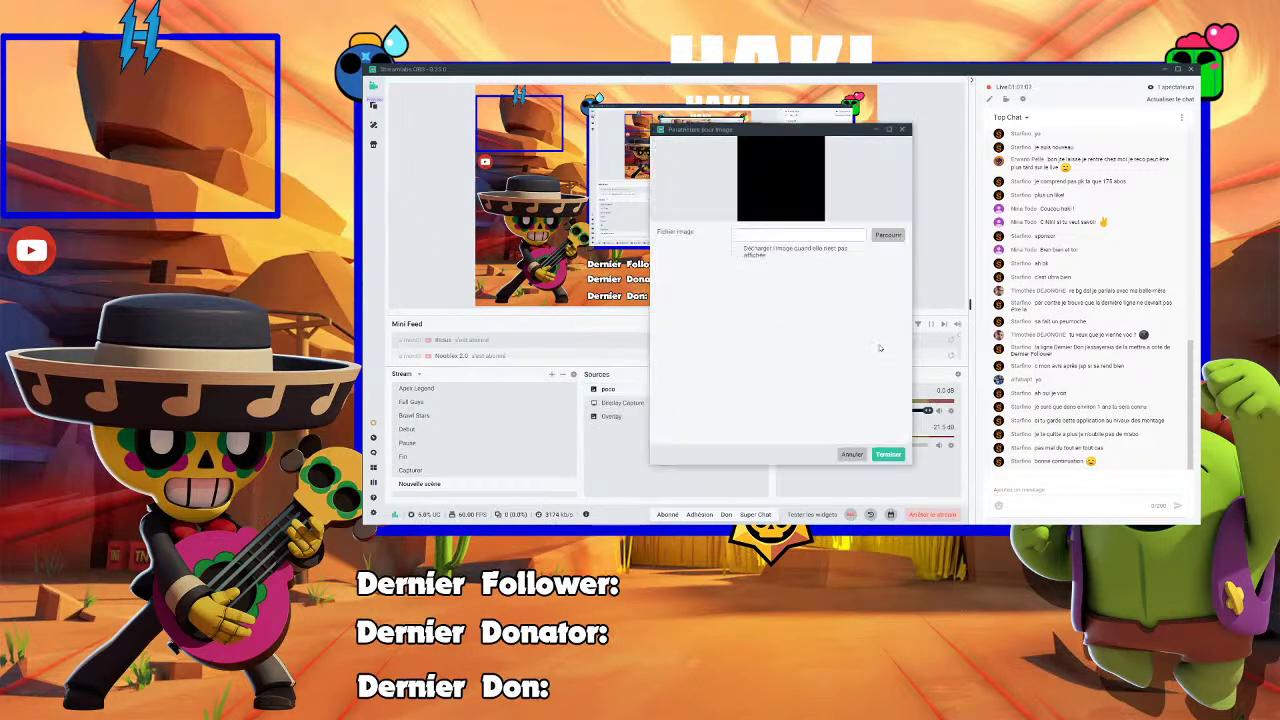
Load the third picture from Photoshop > Pack GFX > Brawler en 3d > Poco into it
click(882, 238)
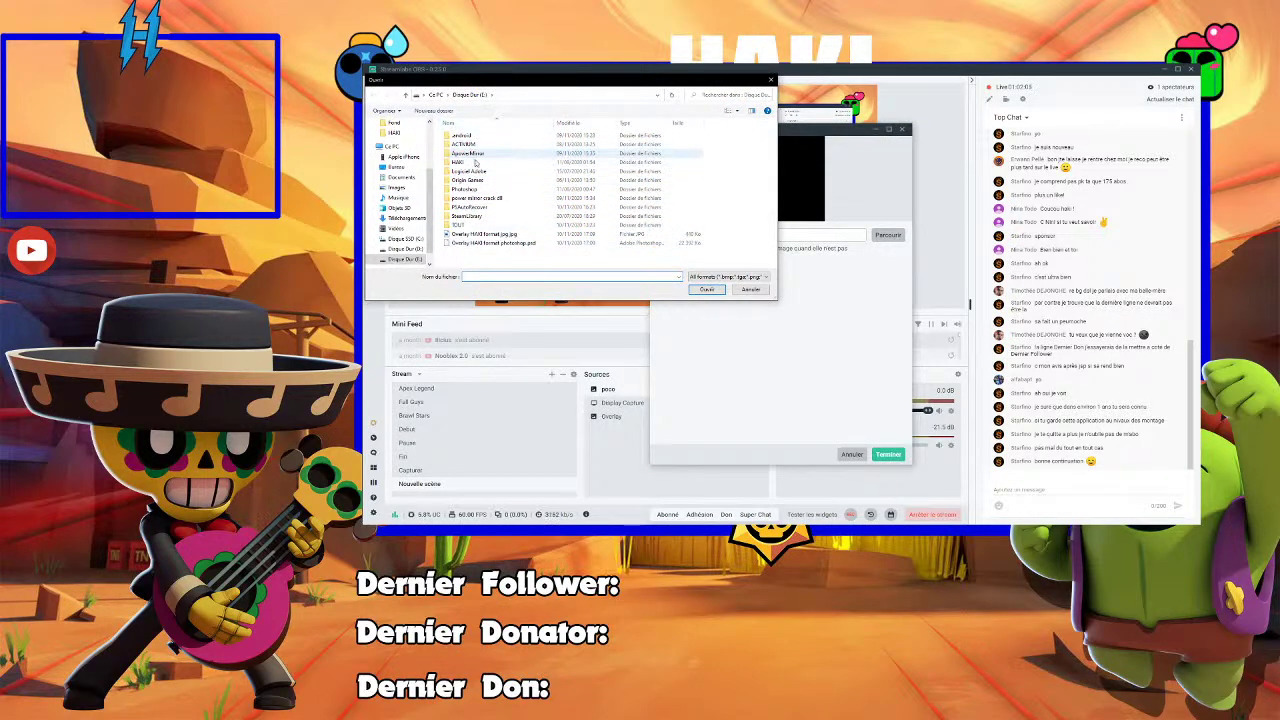
double_click(465, 189)
double_click(476, 146)
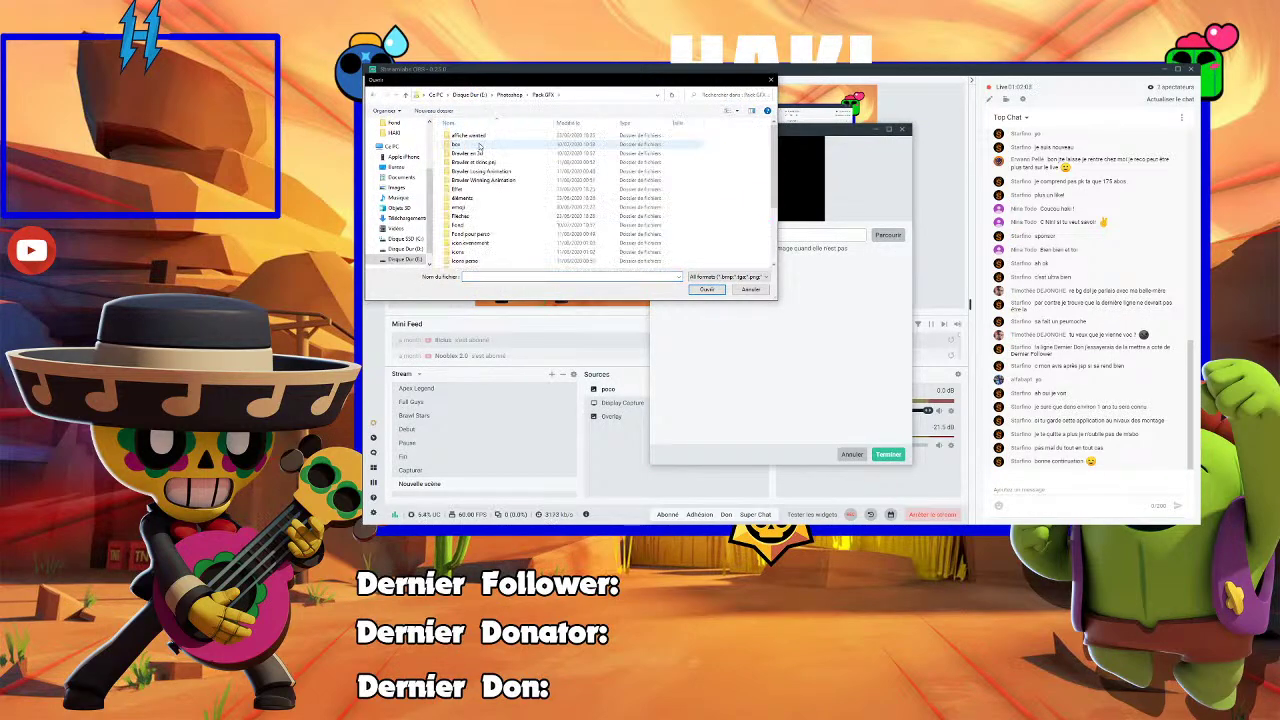
scroll(480, 211, up, 5)
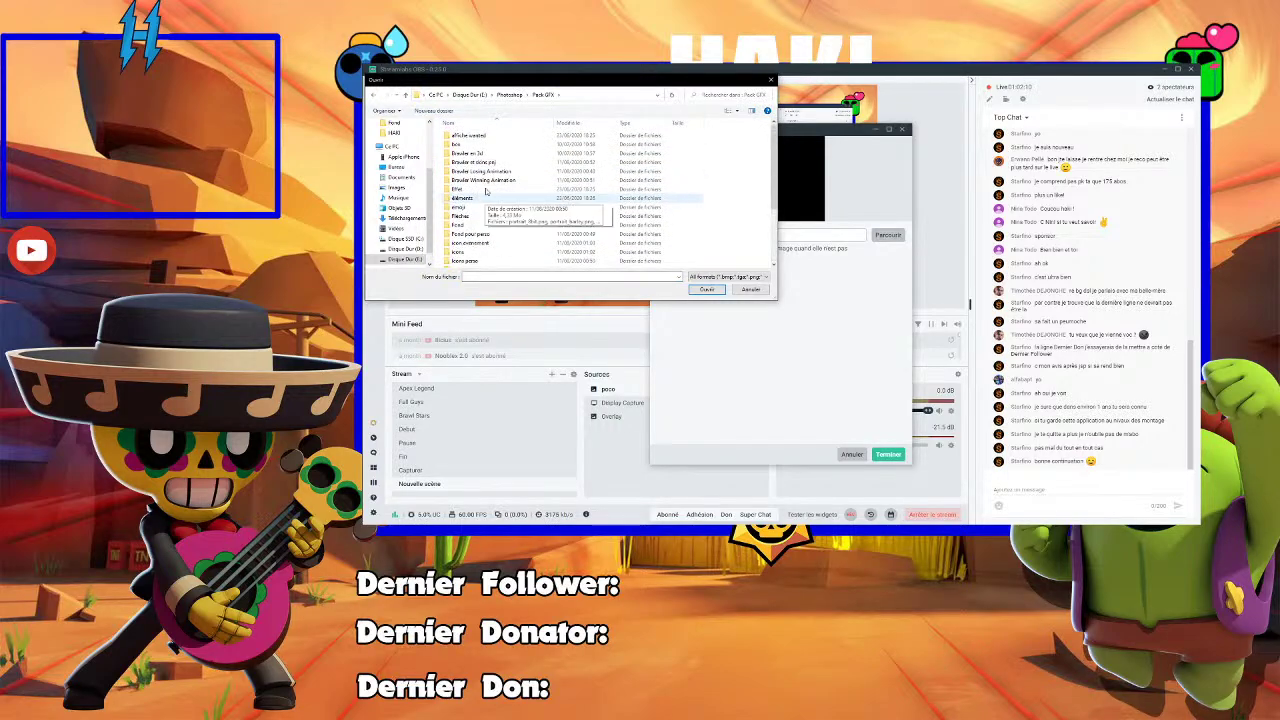
double_click(472, 150)
double_click(462, 189)
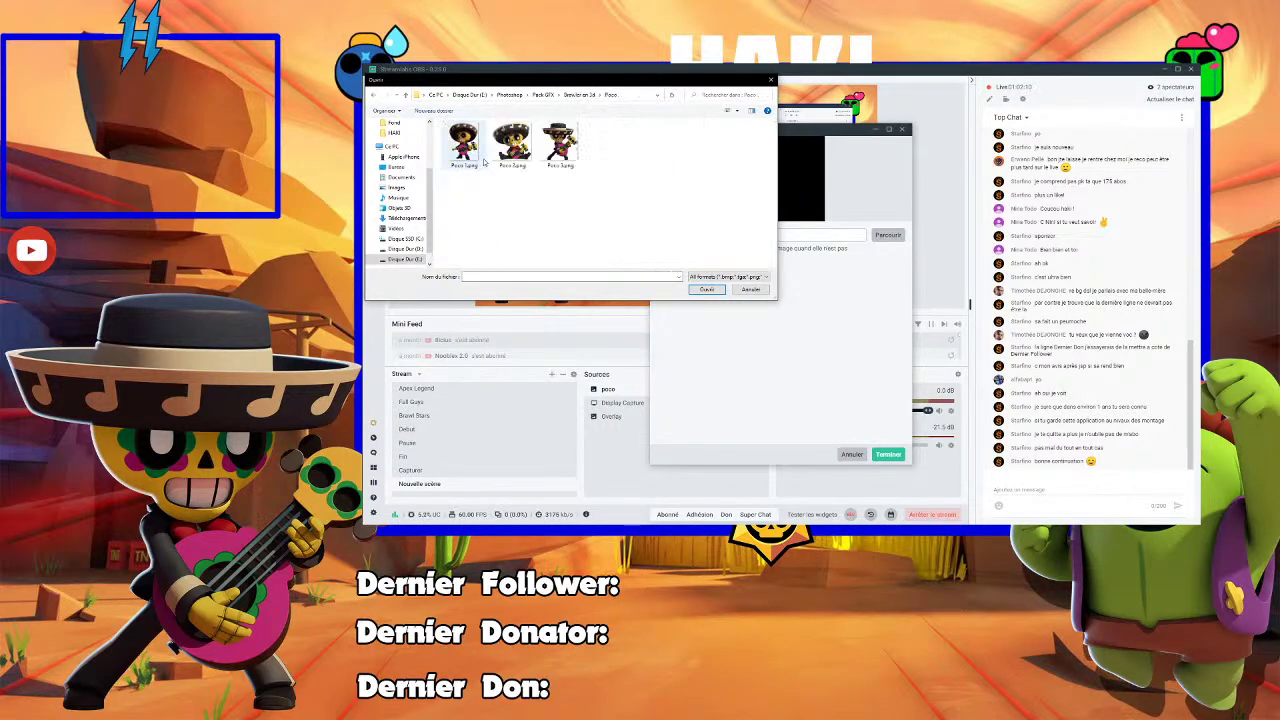
click(558, 143)
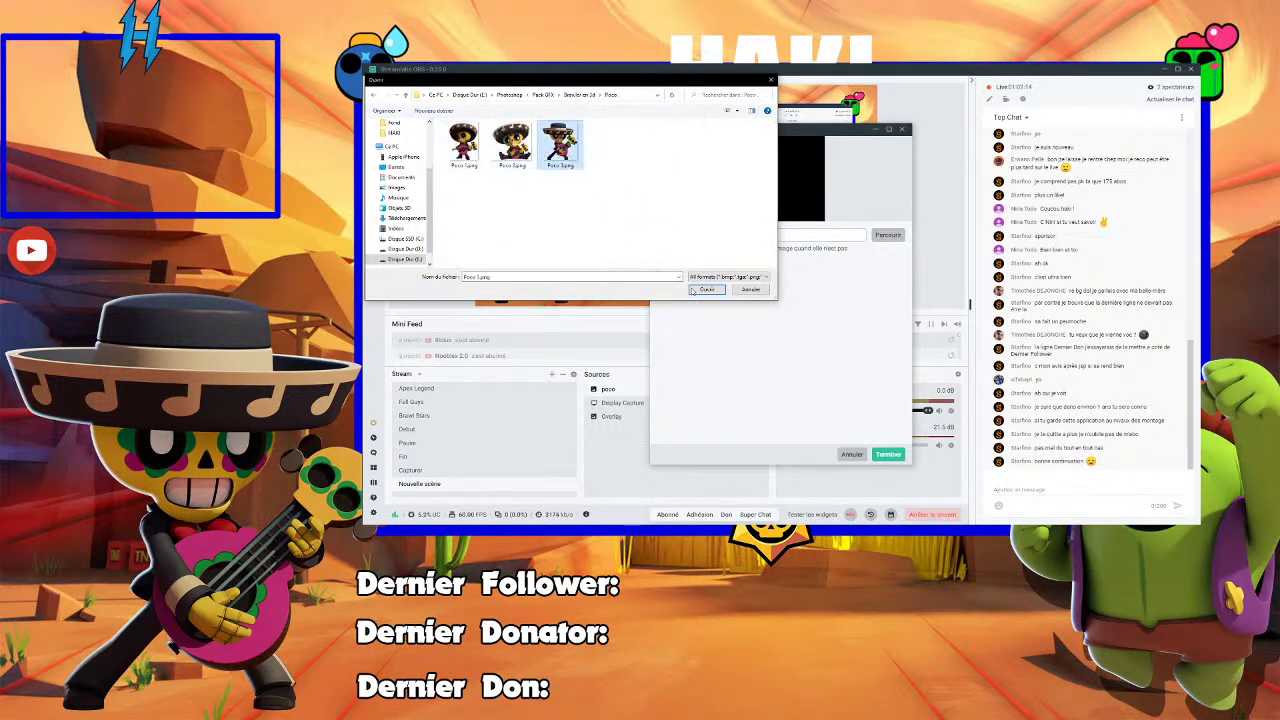
click(706, 289)
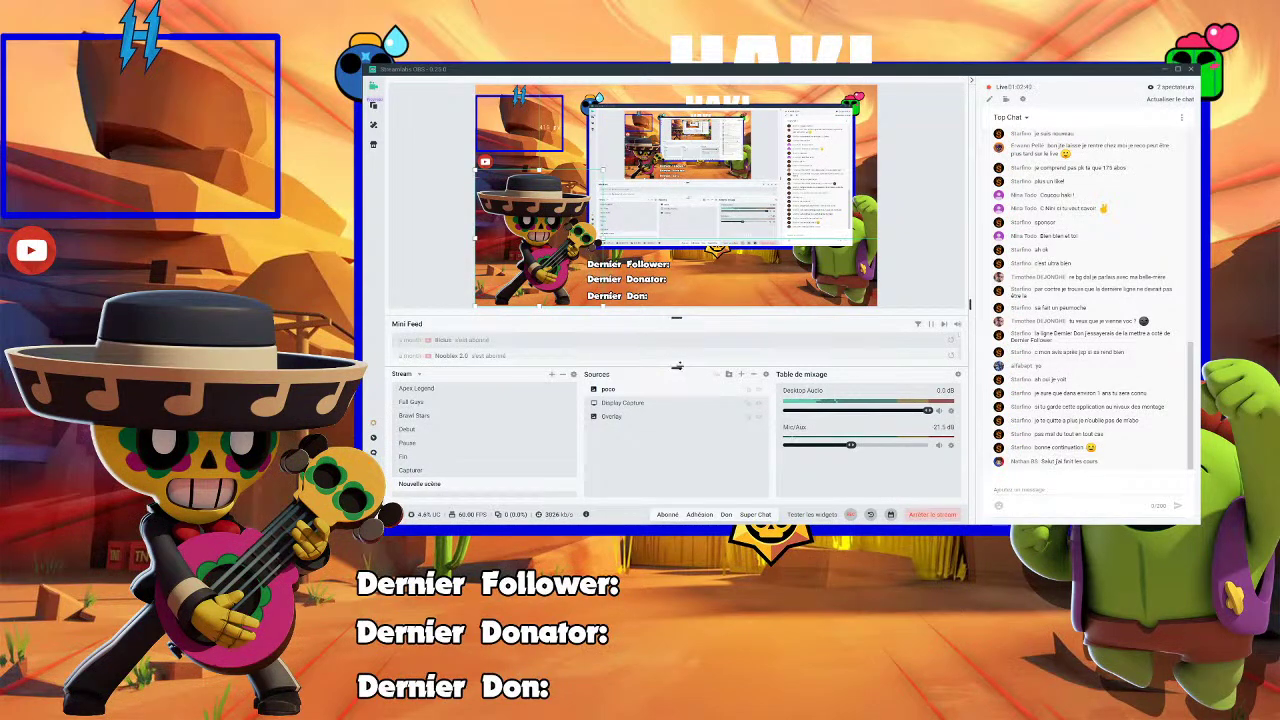
Resize the preview area, delete the poco image source, and switch to Photoshop
drag(684, 422, 661, 395)
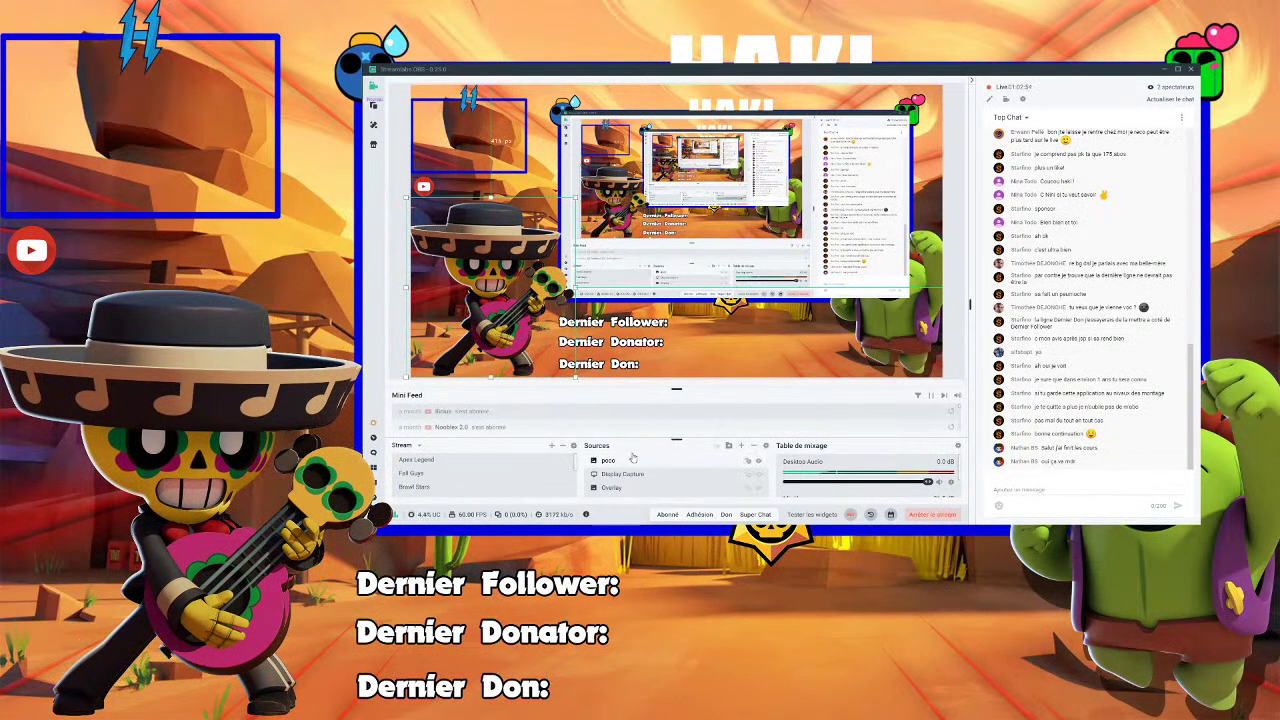
drag(687, 436, 689, 403)
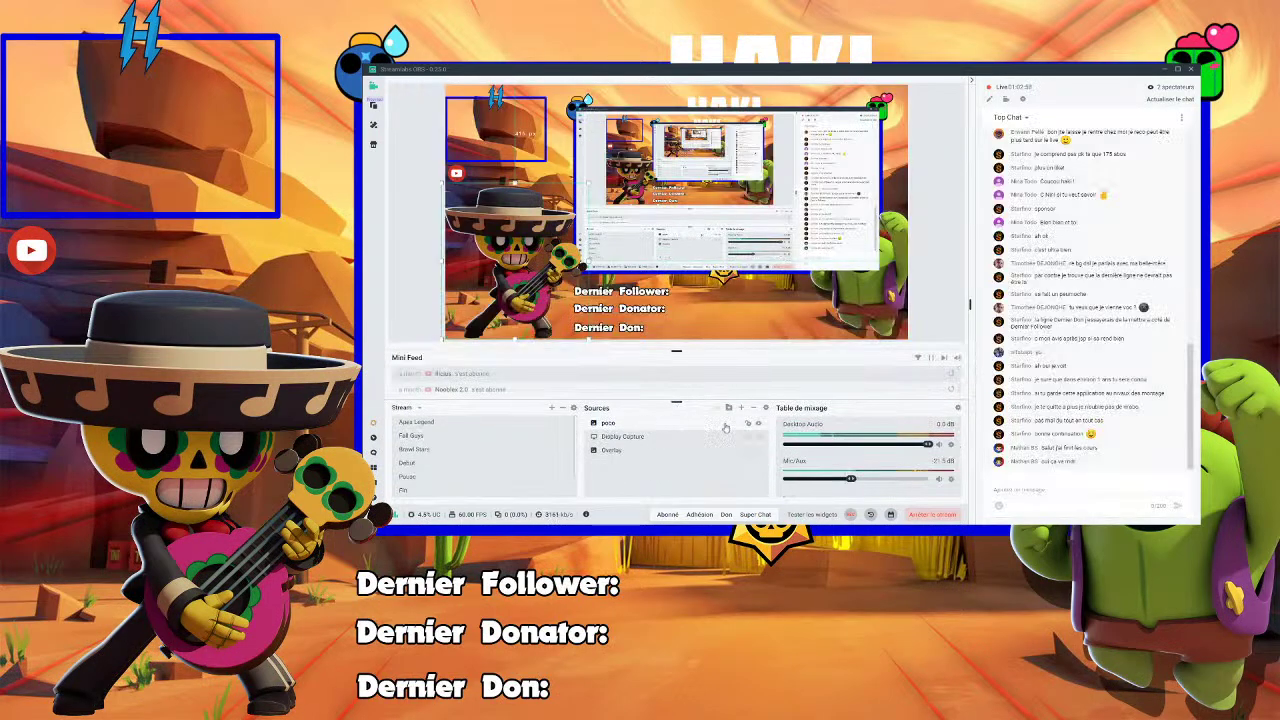
right_click(715, 427)
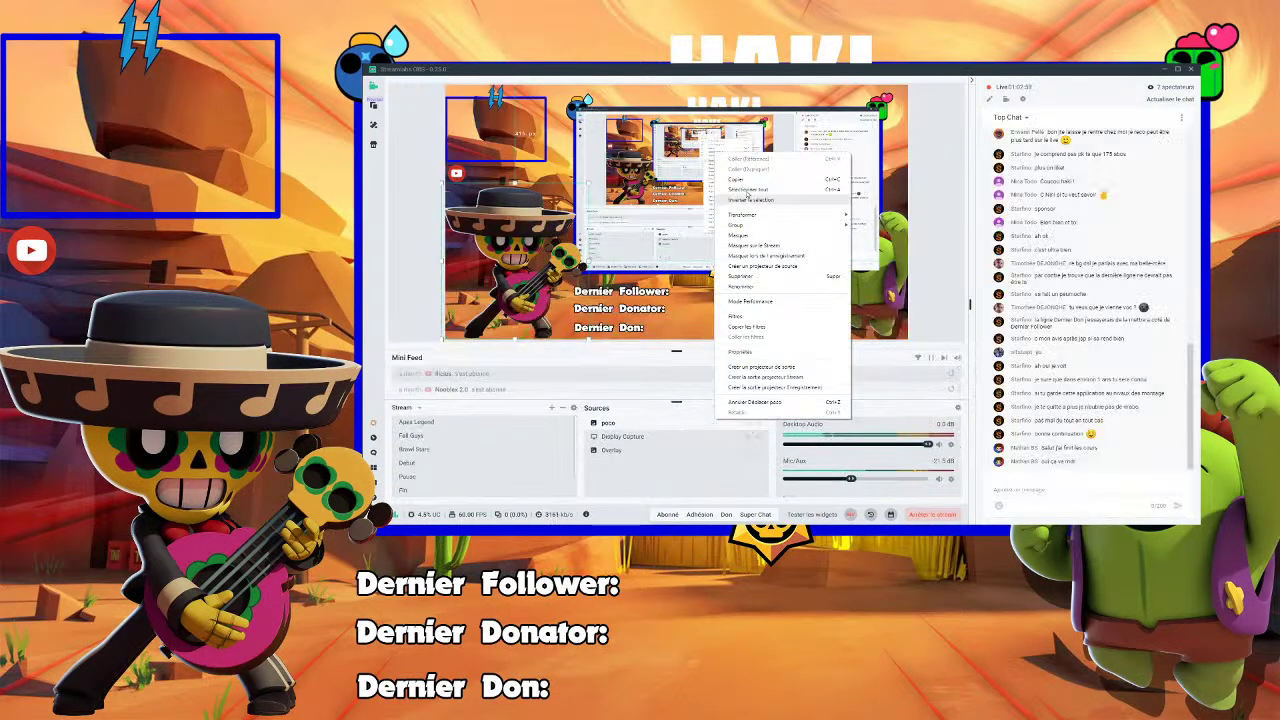
click(762, 276)
key(Return)
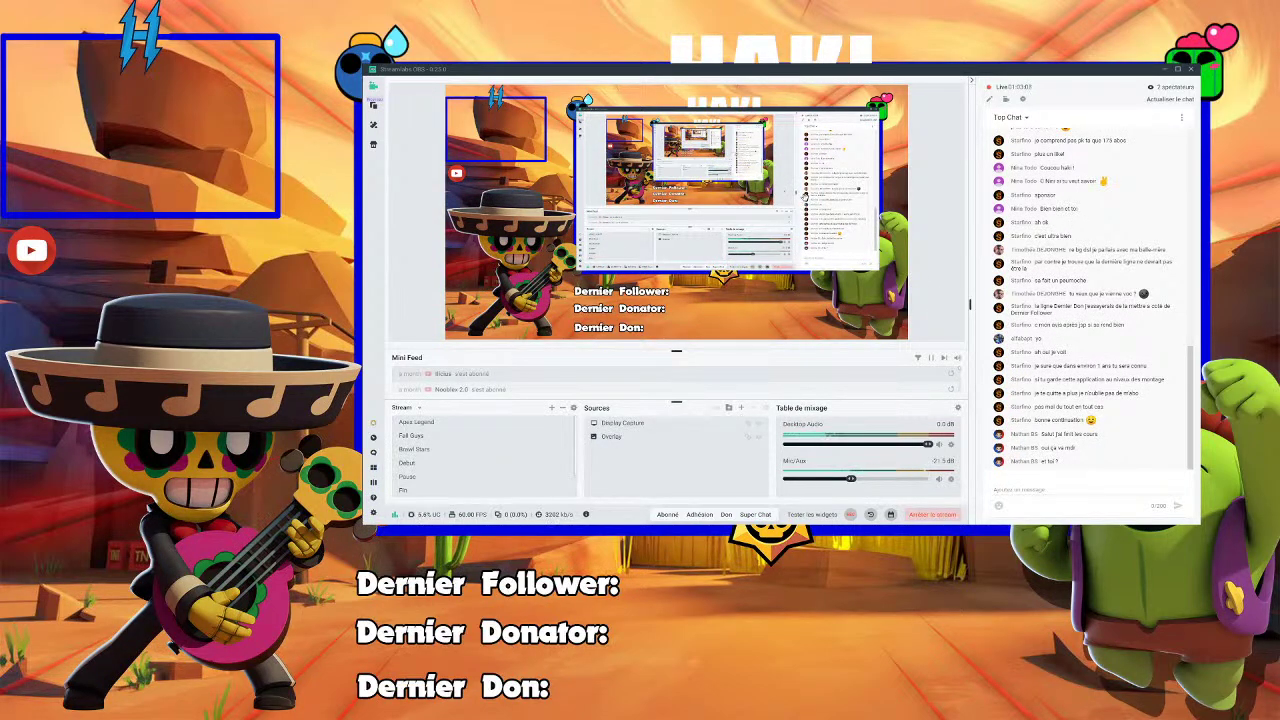
key(alt+Tab)
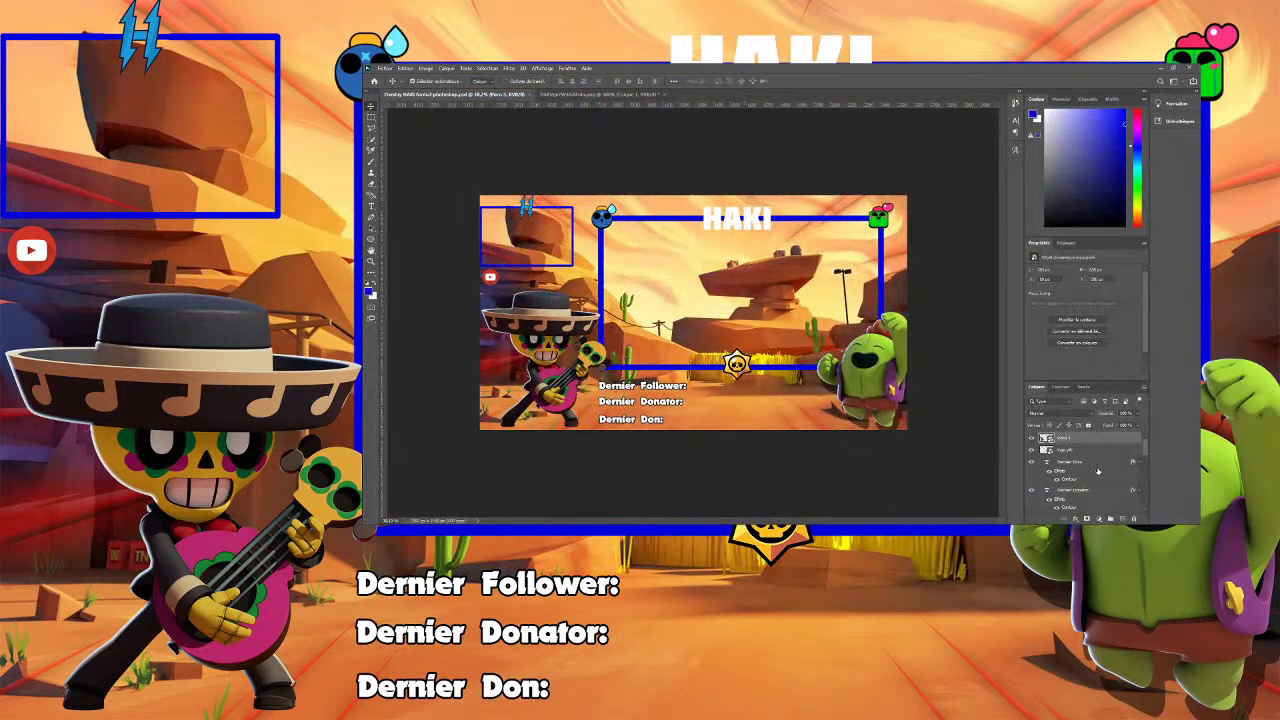
Hide the desert background layer and set up a Save for Web PNG export
scroll(1098, 470, down, 5)
scroll(1068, 497, down, 5)
click(1032, 496)
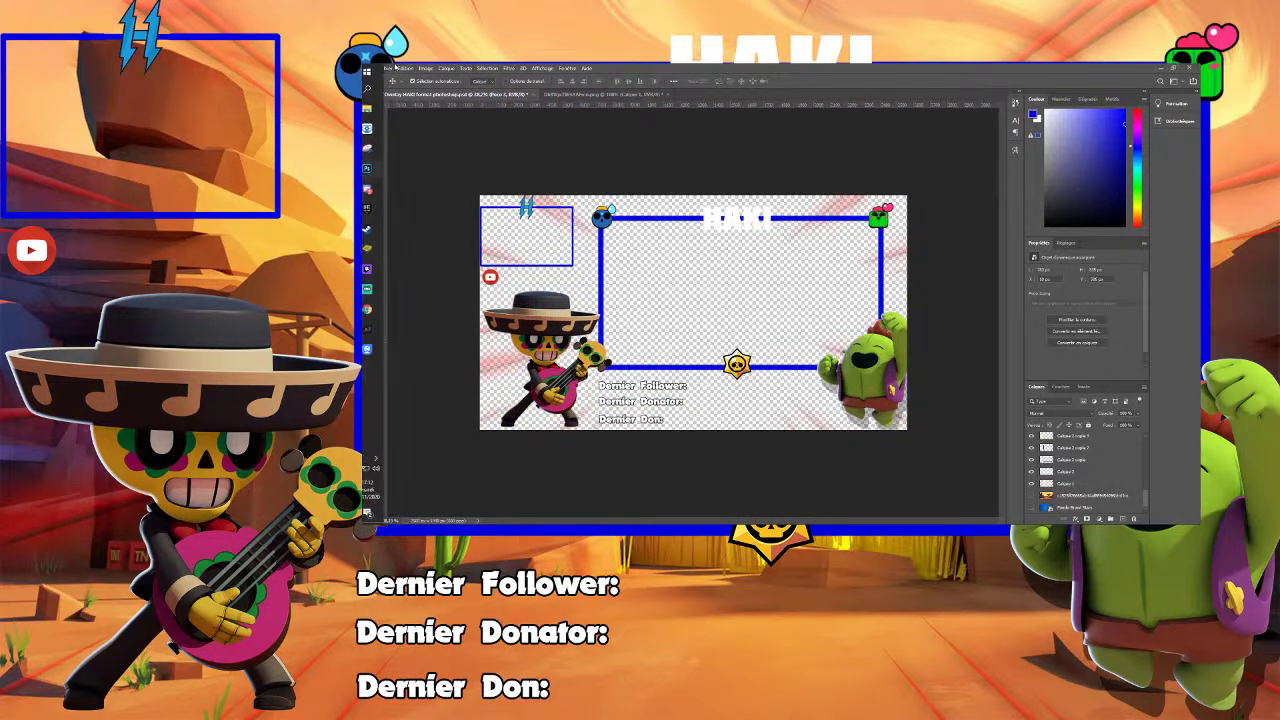
click(384, 68)
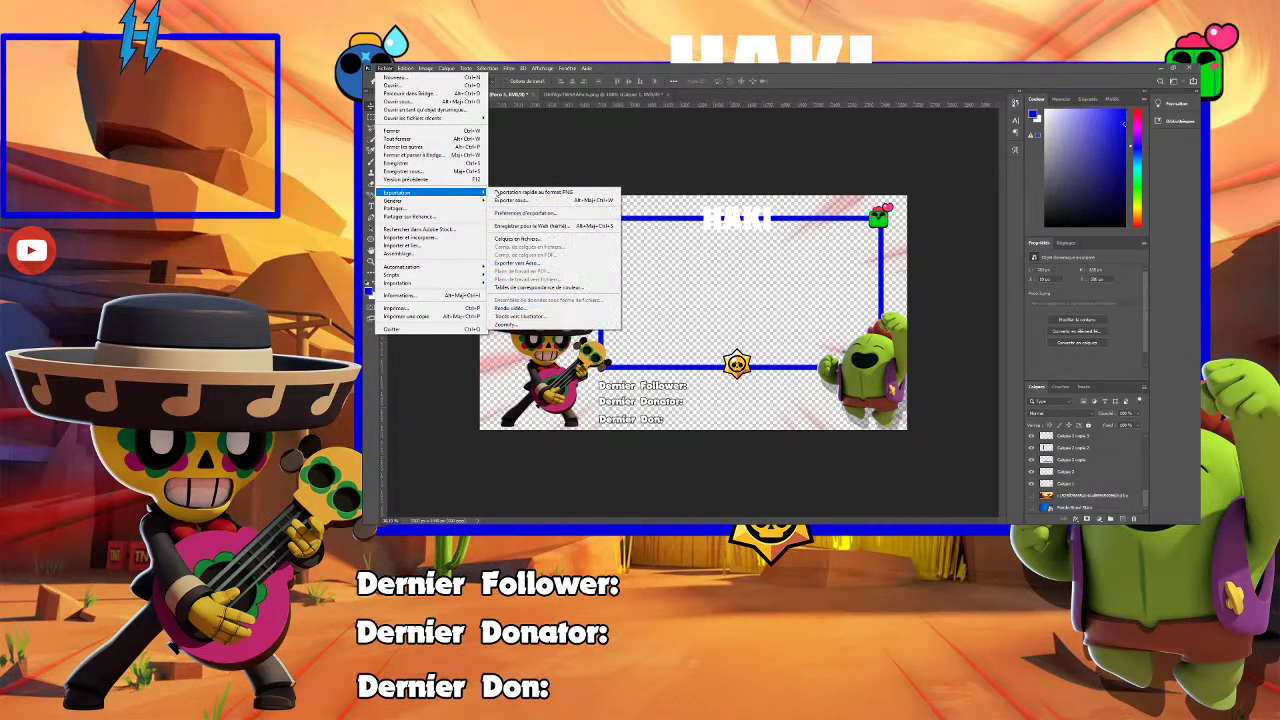
mouse_move(410, 192)
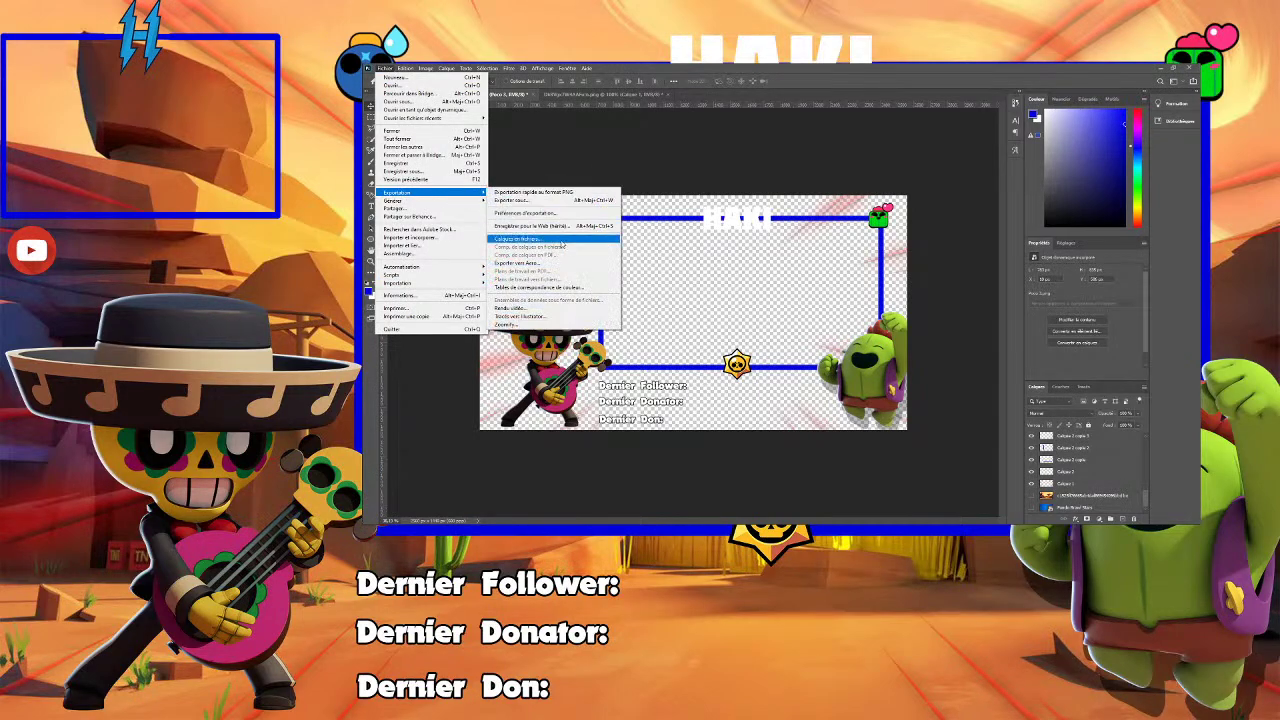
click(547, 226)
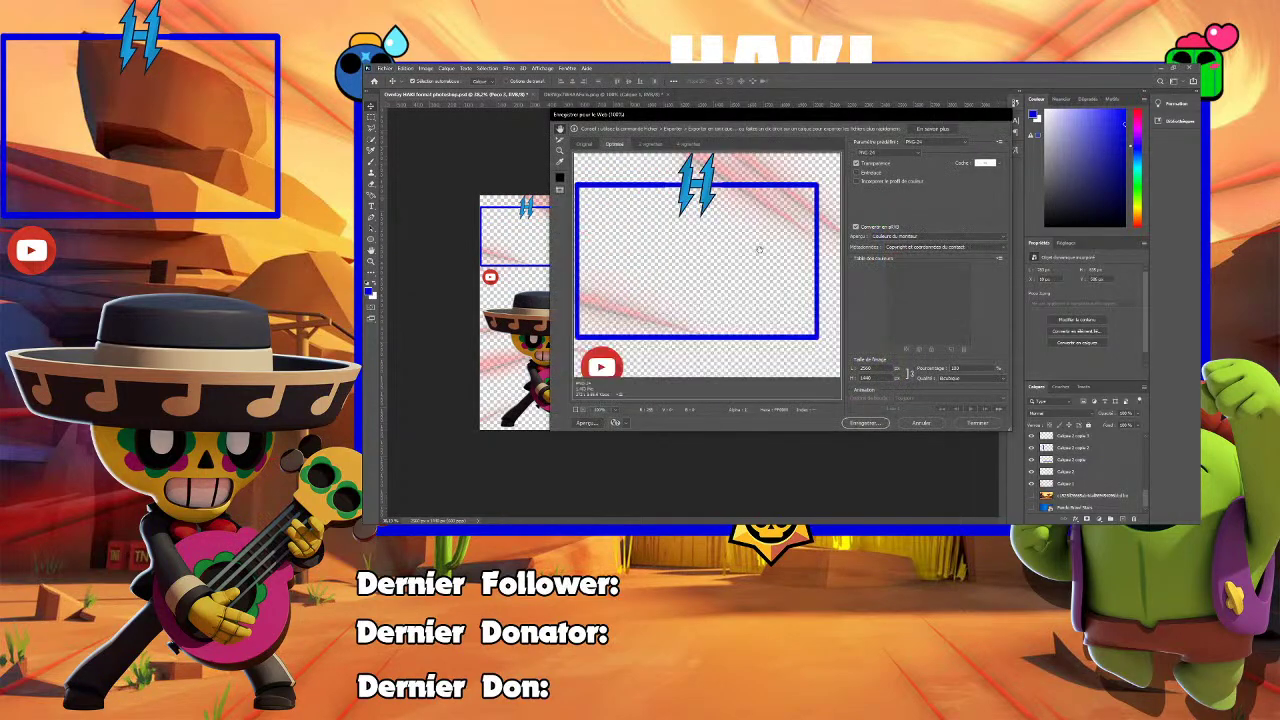
scroll(757, 297, down, 3)
scroll(757, 297, down, 3)
scroll(757, 297, down, 3)
scroll(757, 297, up, 5)
Save the PNG as 'Overlay HAKI format transparent' on Disque Dur (E:) and minimize Photoshop
click(866, 423)
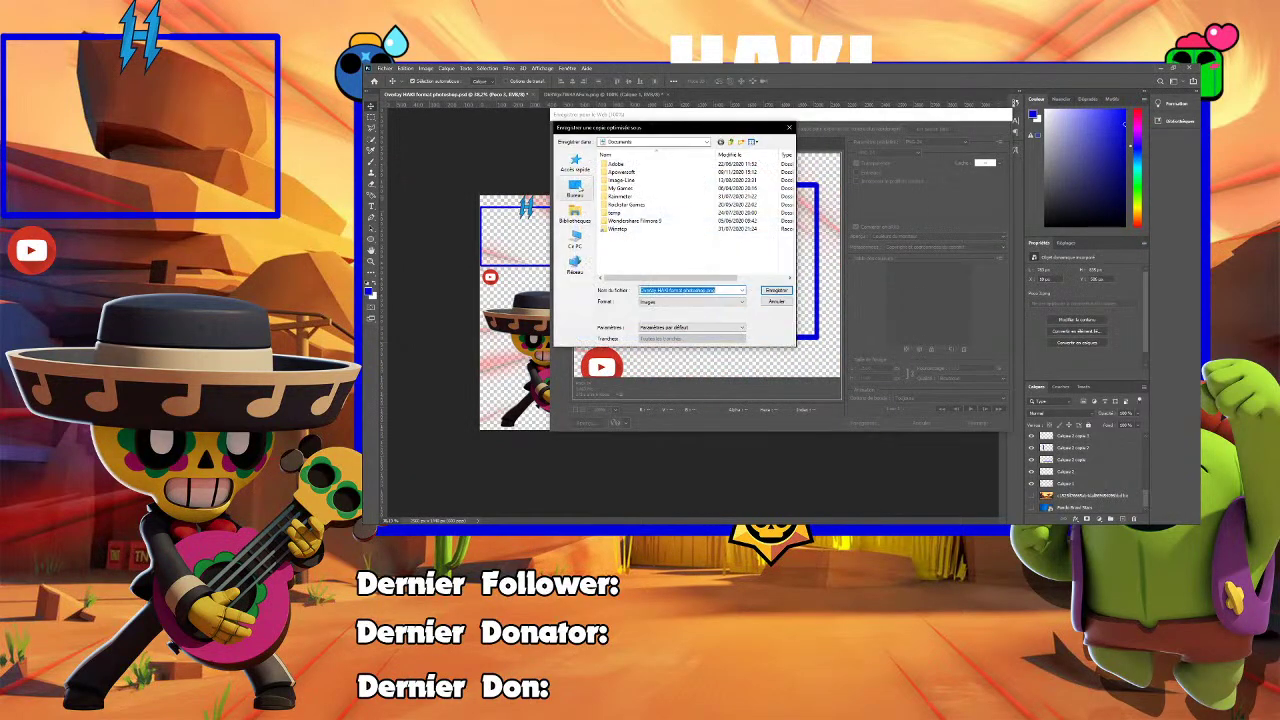
click(575, 188)
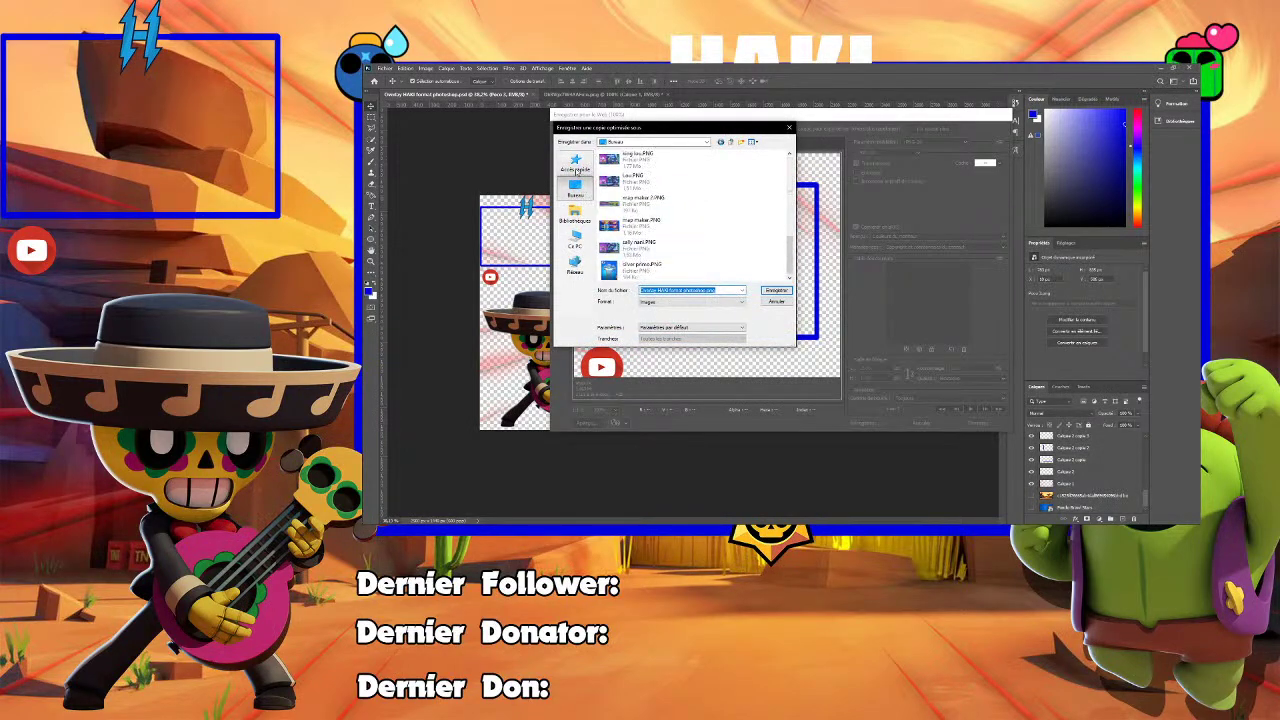
click(575, 240)
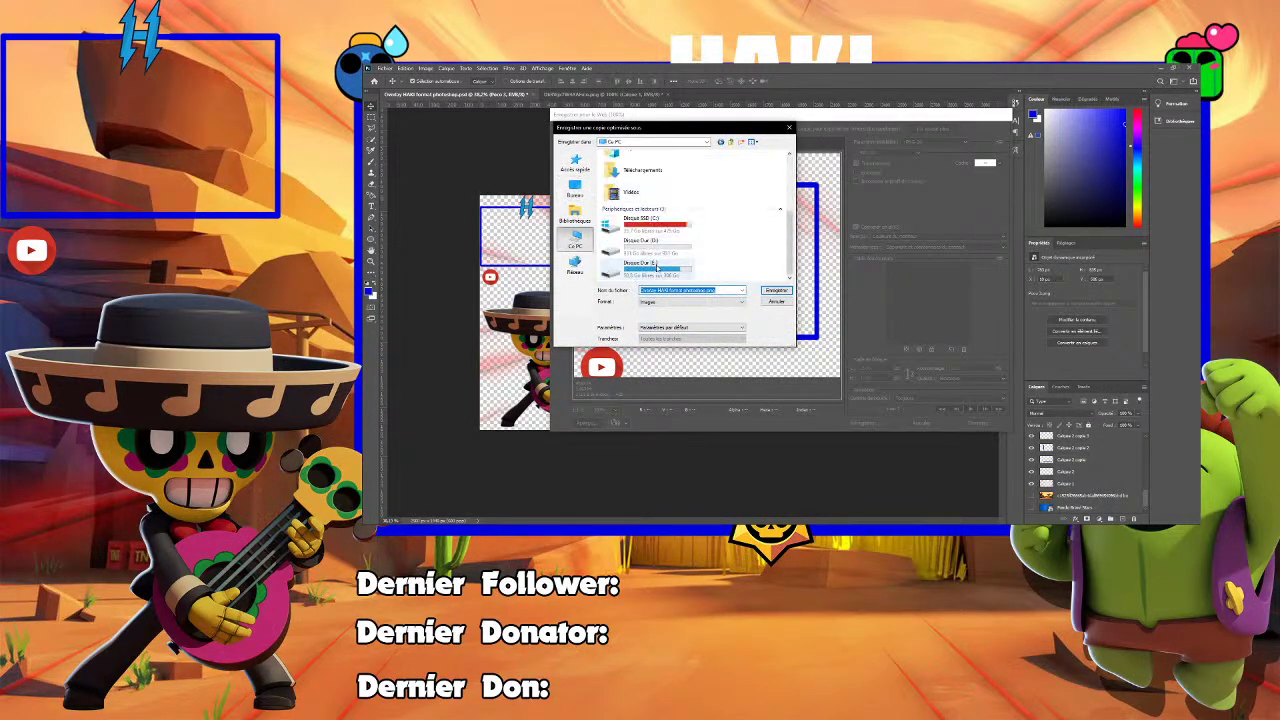
double_click(657, 266)
click(695, 290)
double_click(700, 290)
text(transparen)
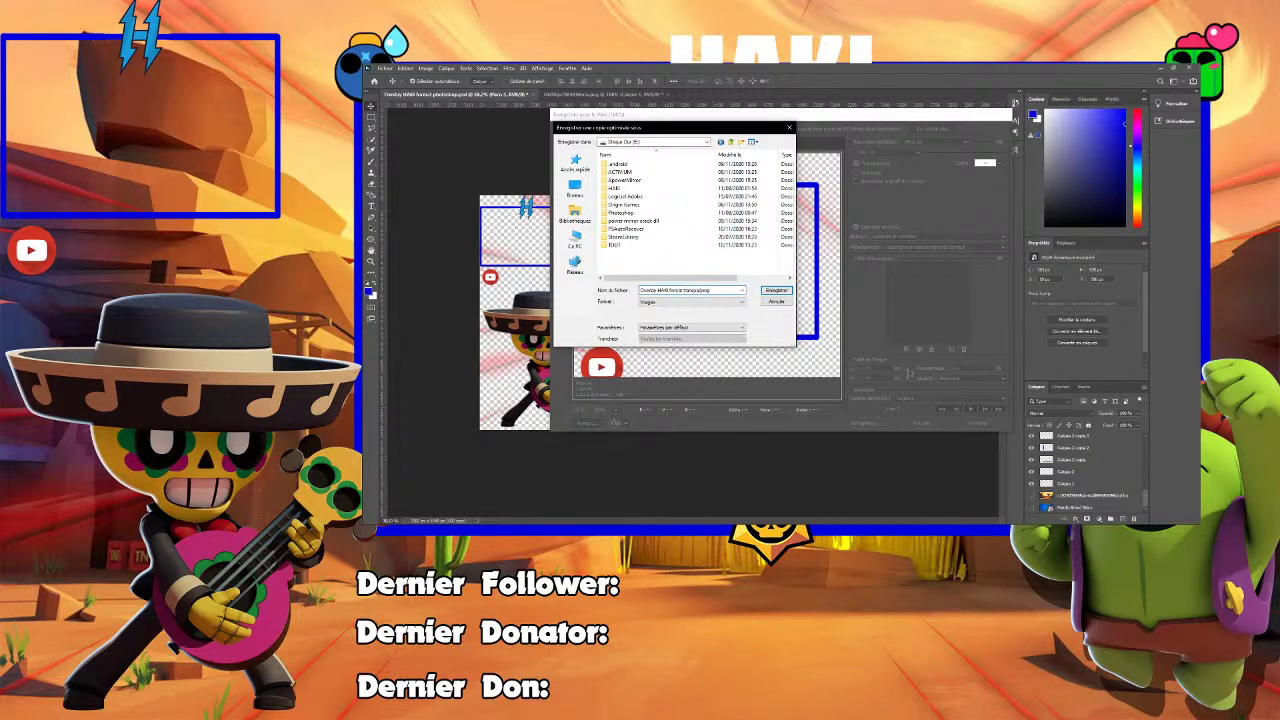
click(777, 290)
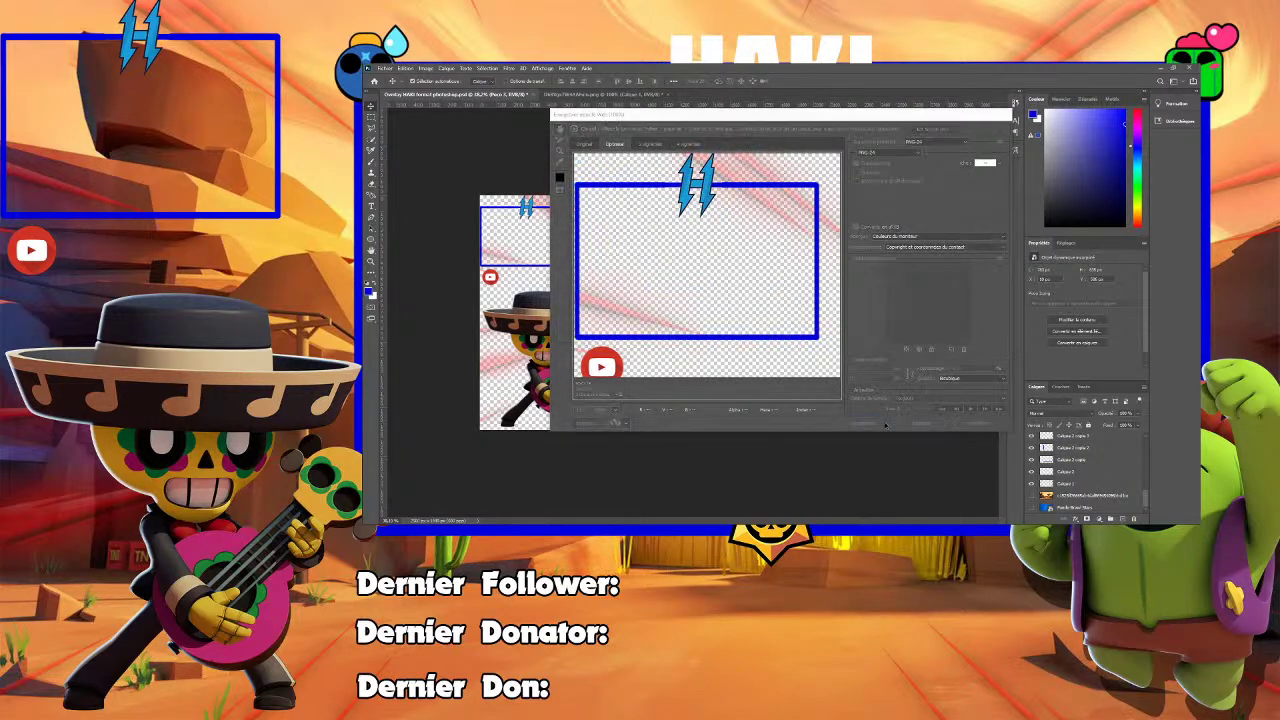
click(1160, 68)
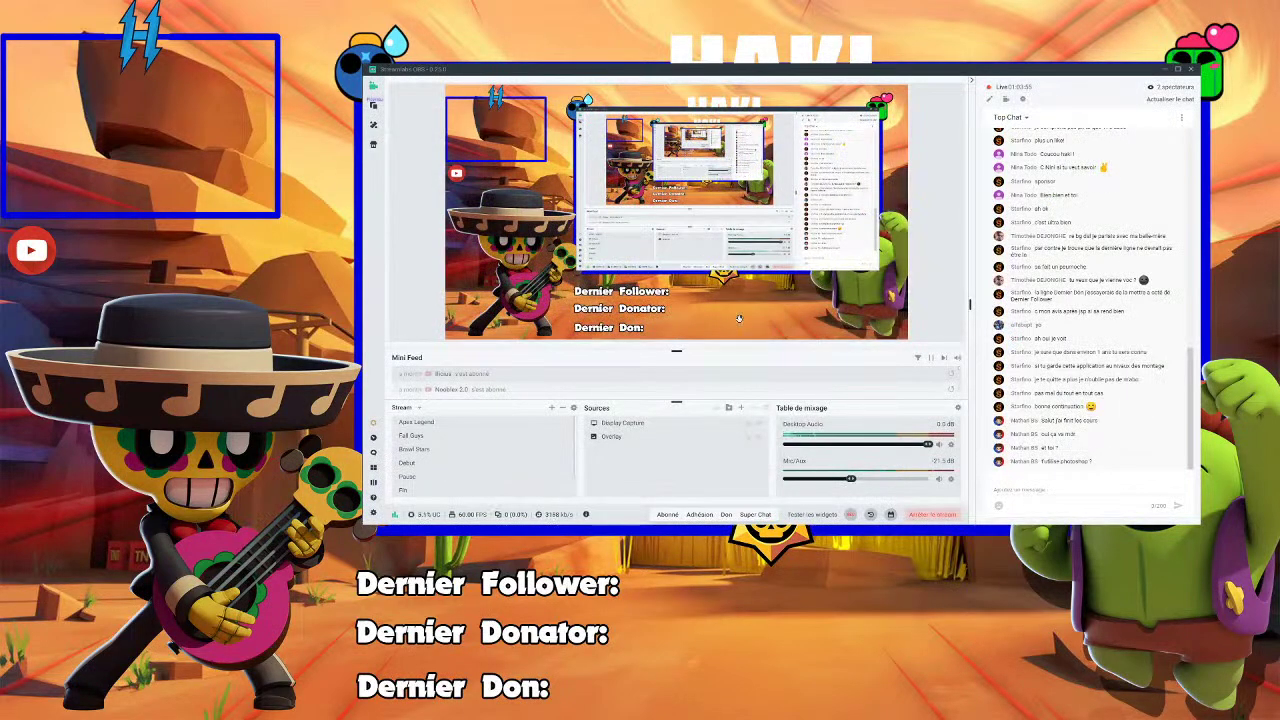
click(740, 407)
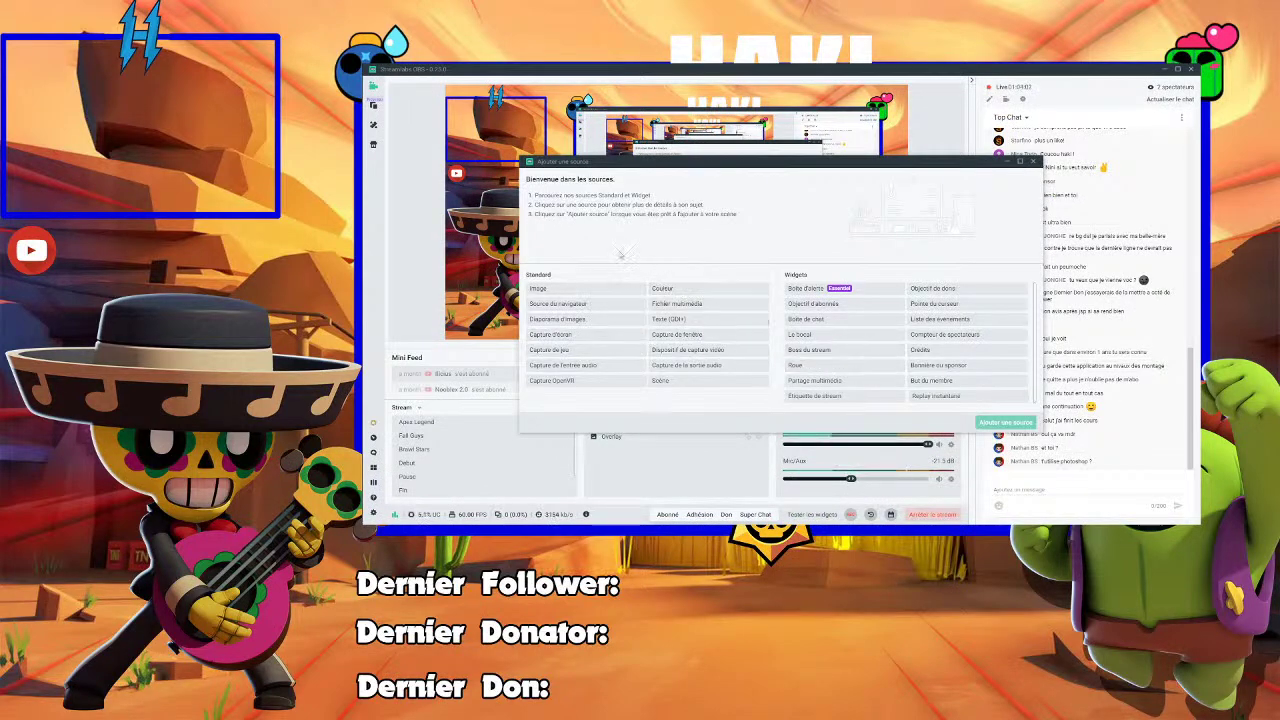
click(605, 286)
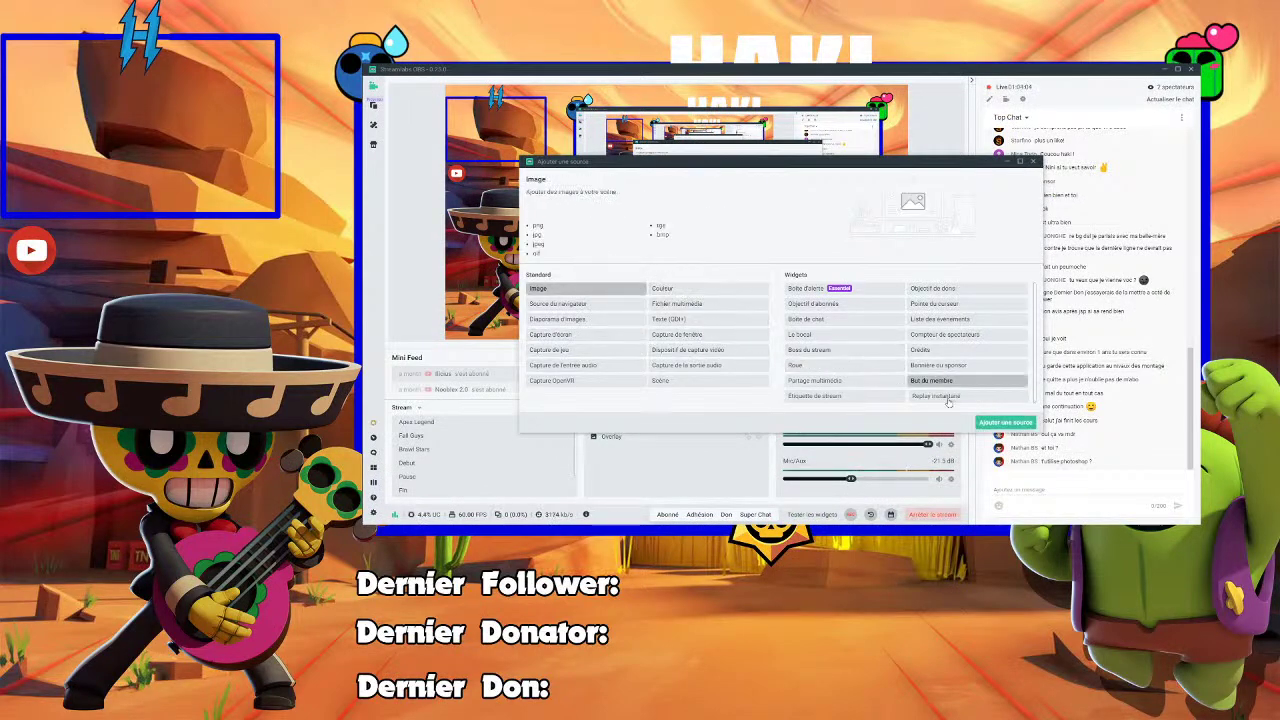
click(1005, 423)
click(754, 351)
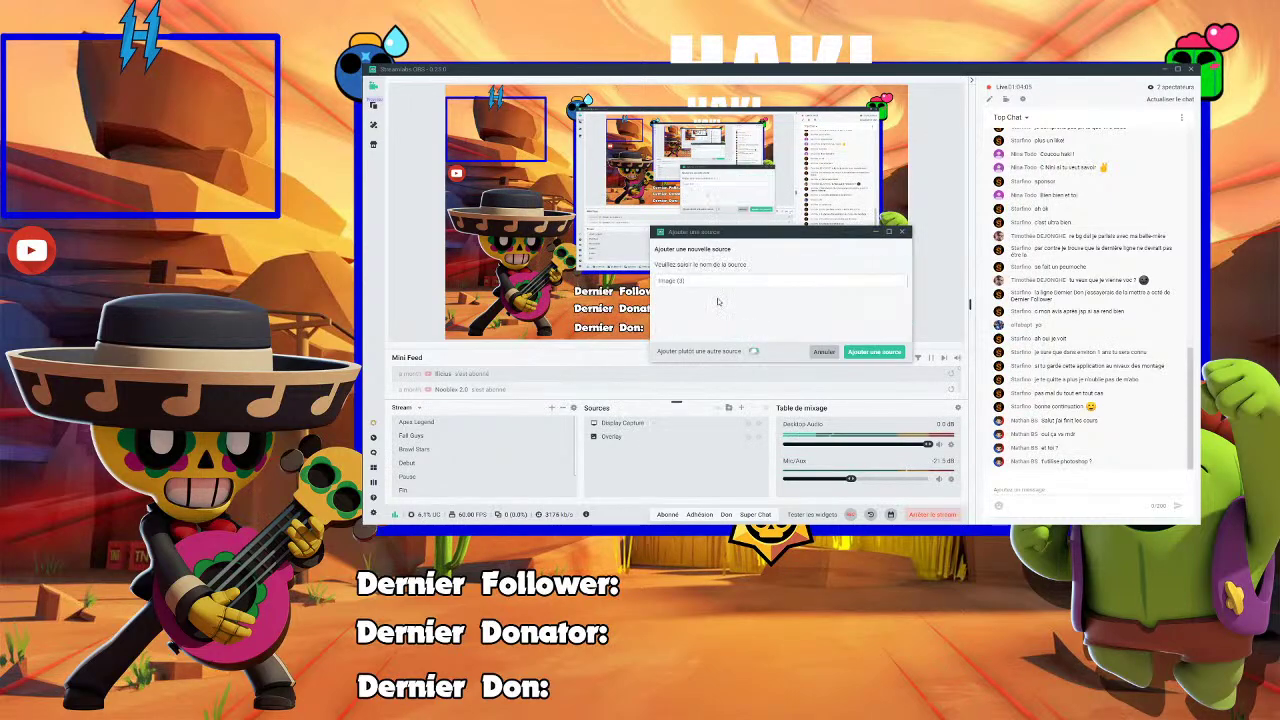
text(G)
text(y)
text(a)
text(r)
click(875, 351)
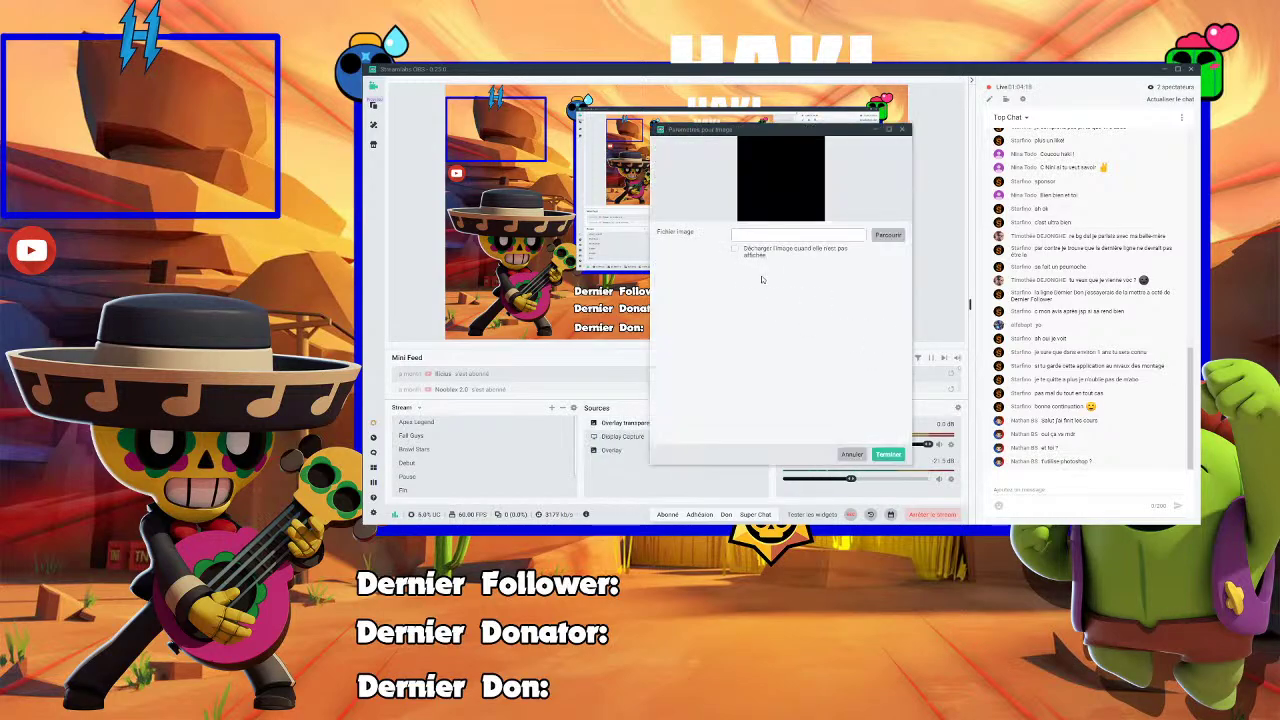
click(888, 235)
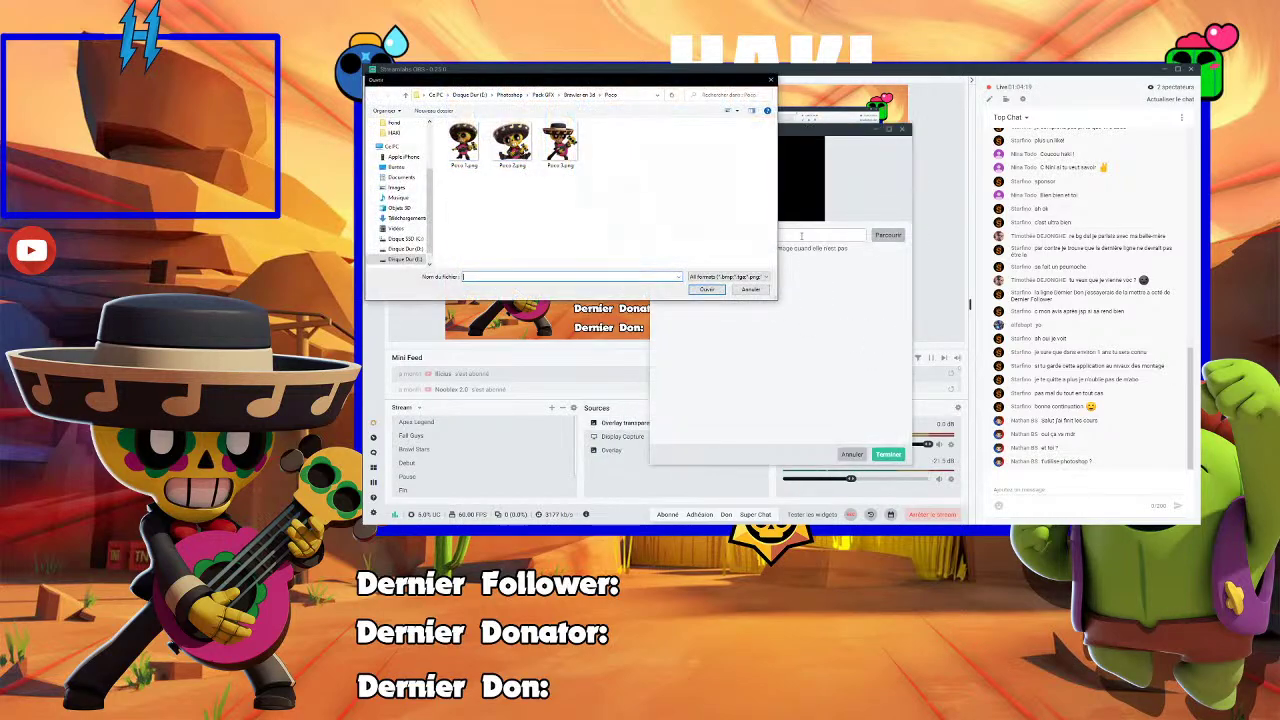
click(404, 259)
click(476, 252)
click(706, 289)
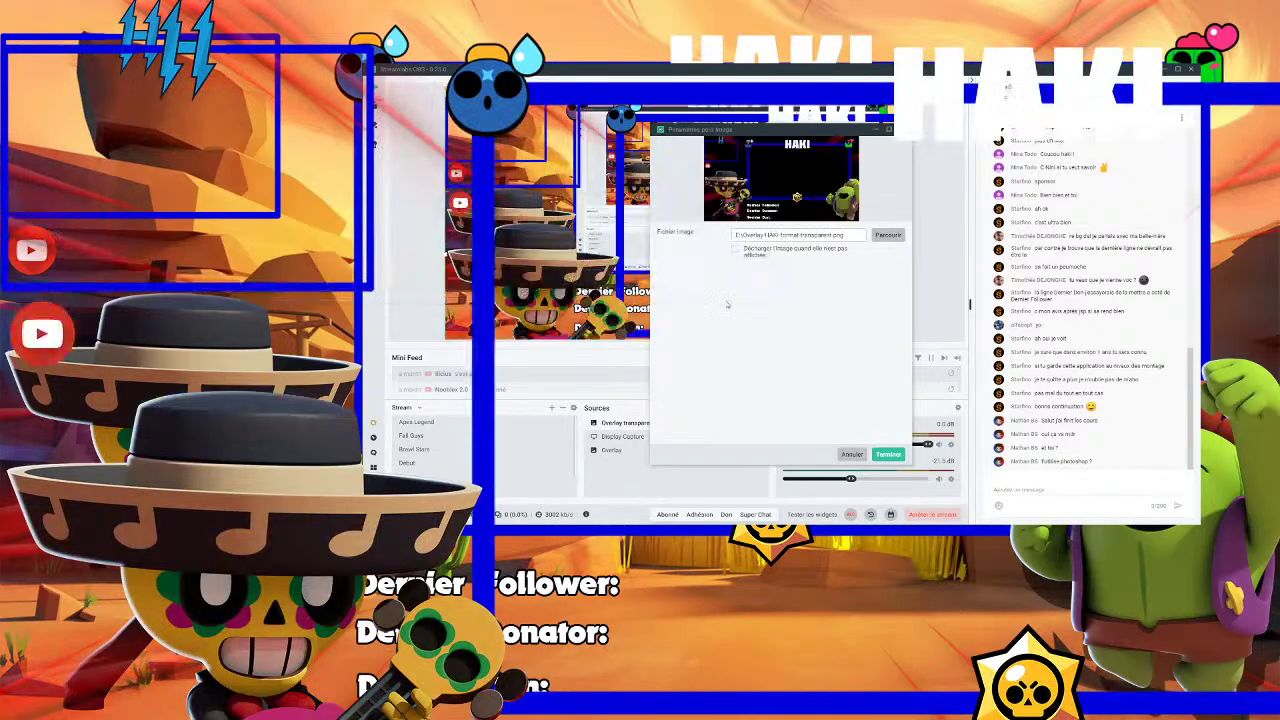
click(888, 454)
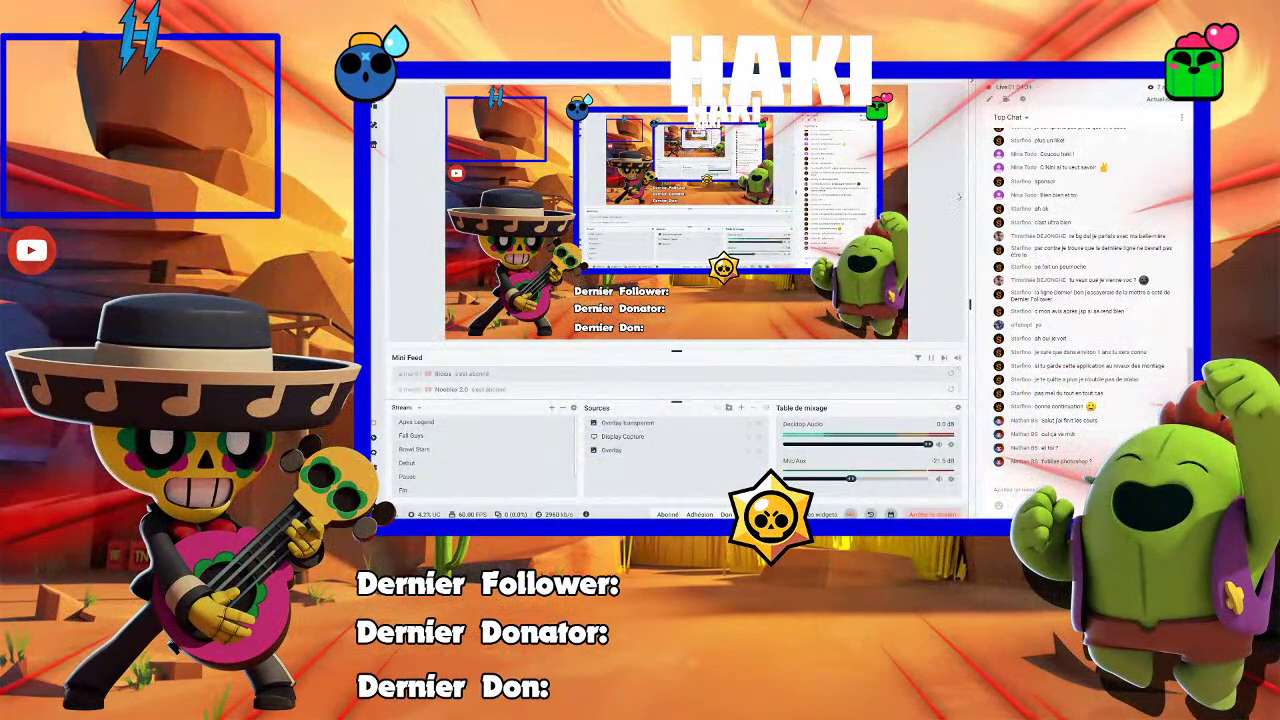
click(628, 438)
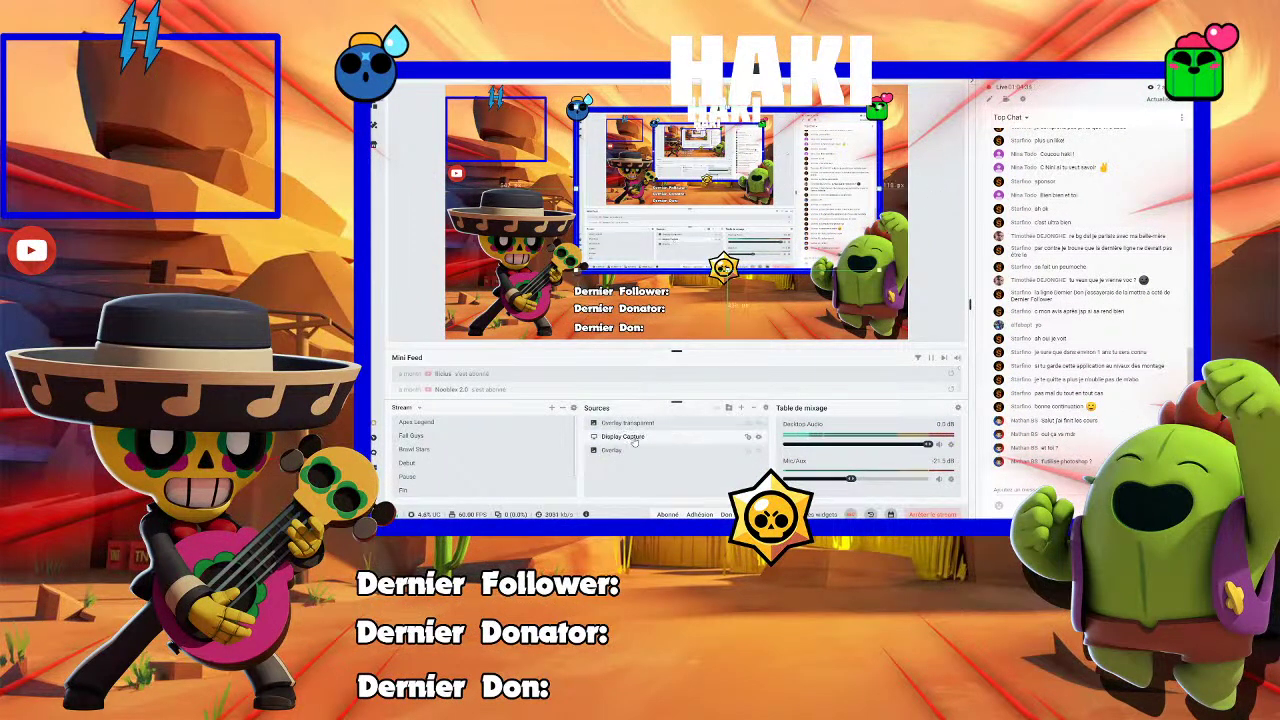
click(926, 268)
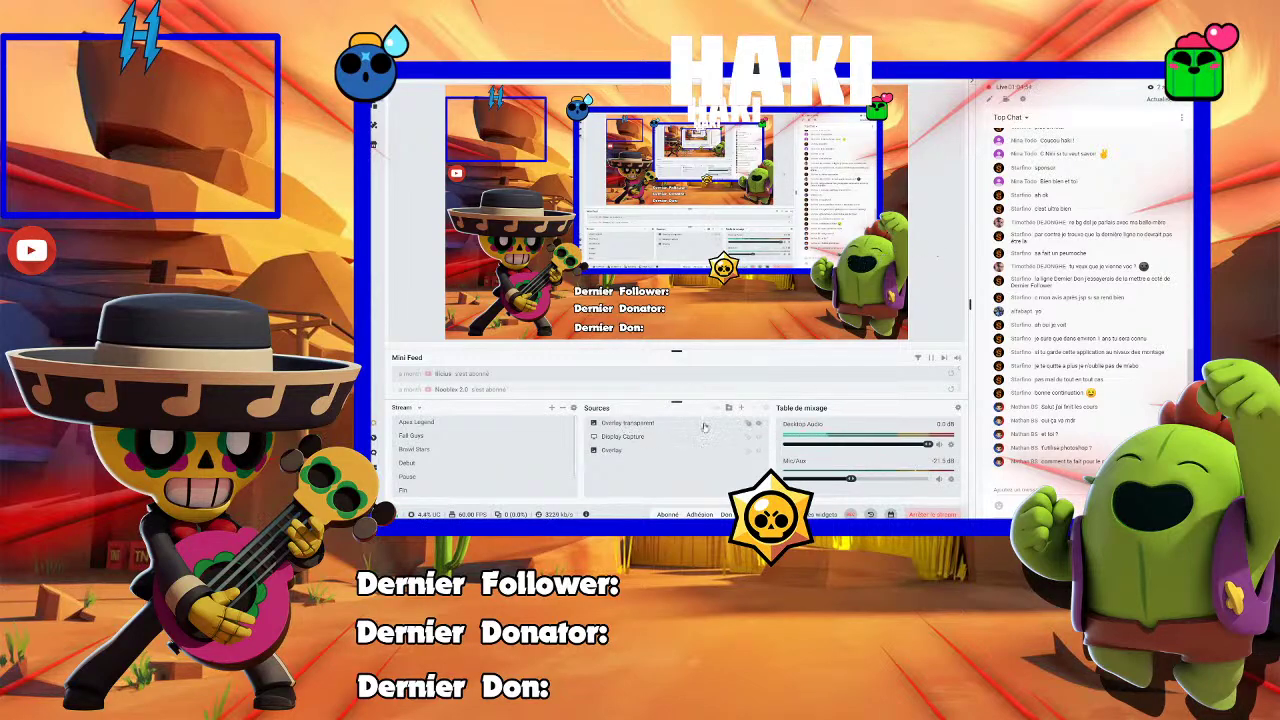
Add the iVCam webcam as a Video Capture Device source
click(741, 407)
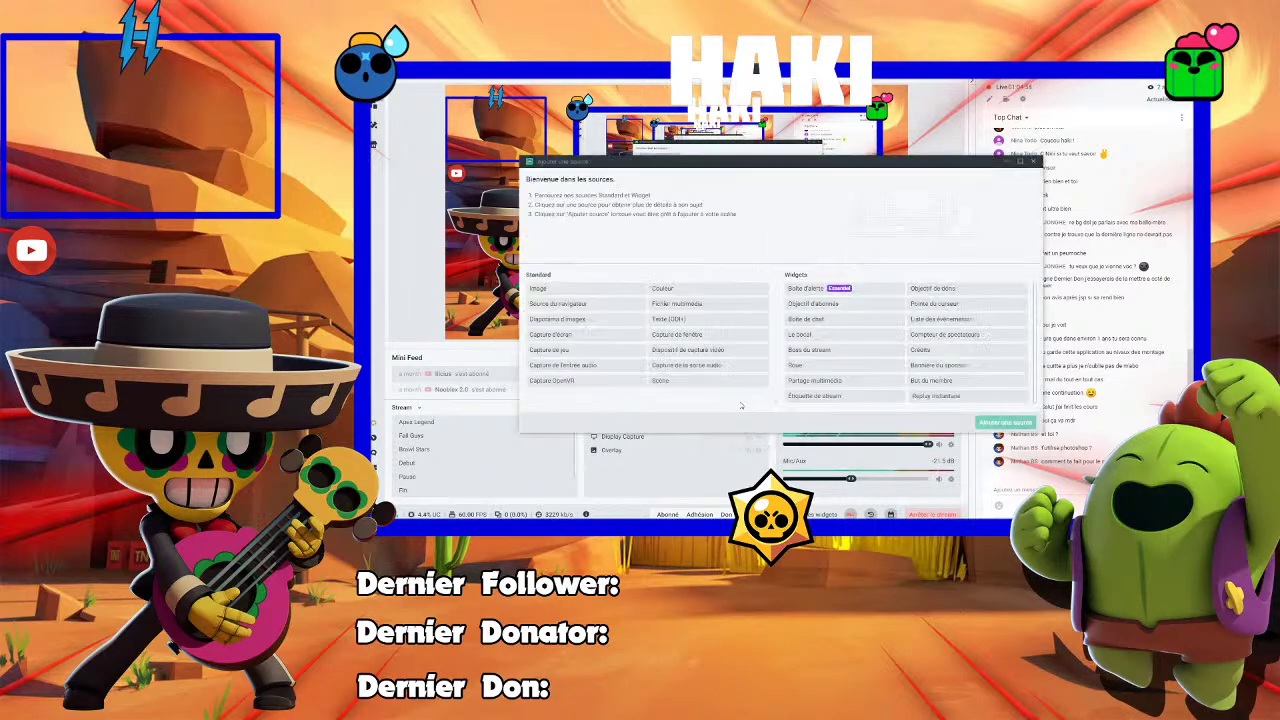
double_click(688, 349)
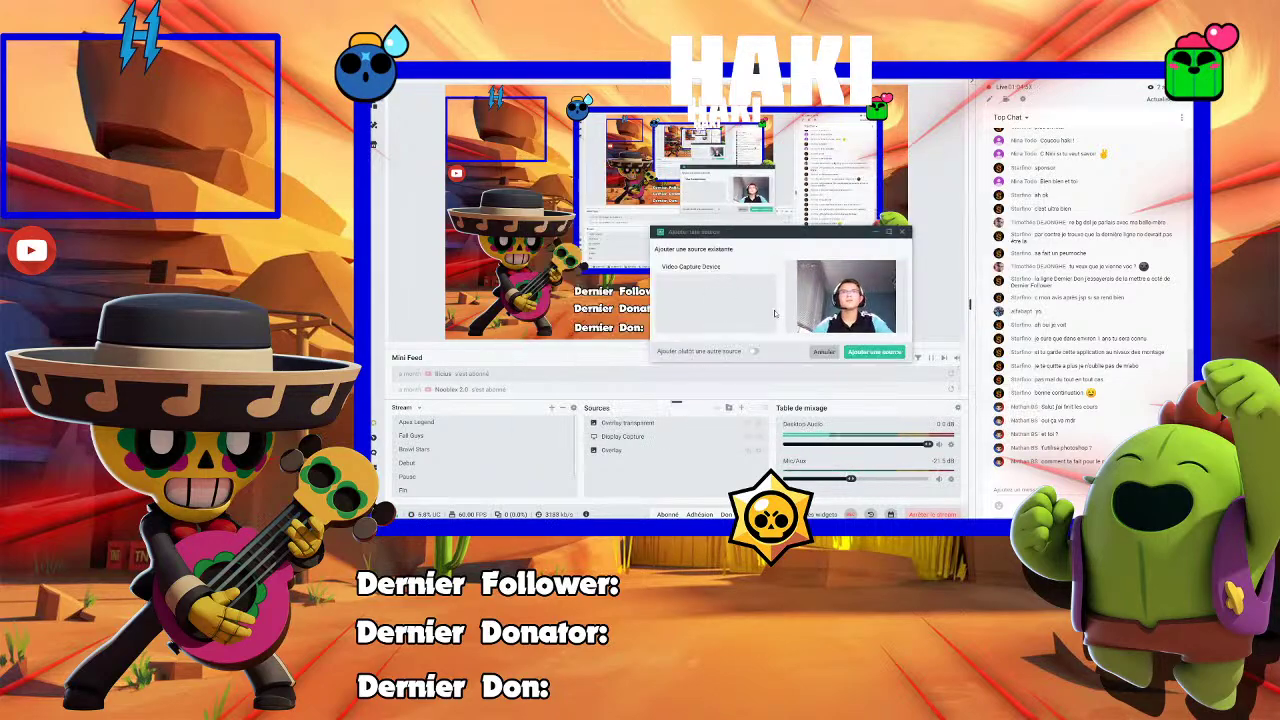
click(873, 352)
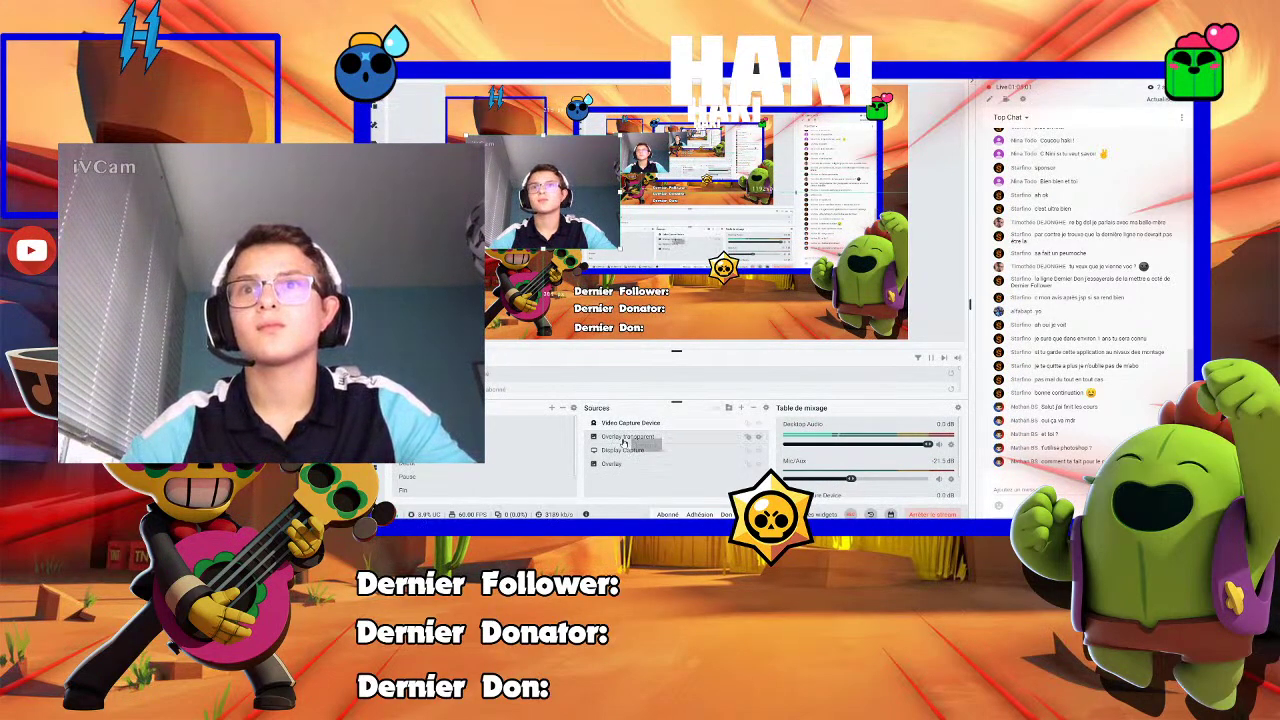
Place the webcam behind the overlay, crop its top, and fit it into the top-left frame
mouse_move(630, 422)
mouse_down()
mouse_move(628, 451)
mouse_move(624, 438)
mouse_up()
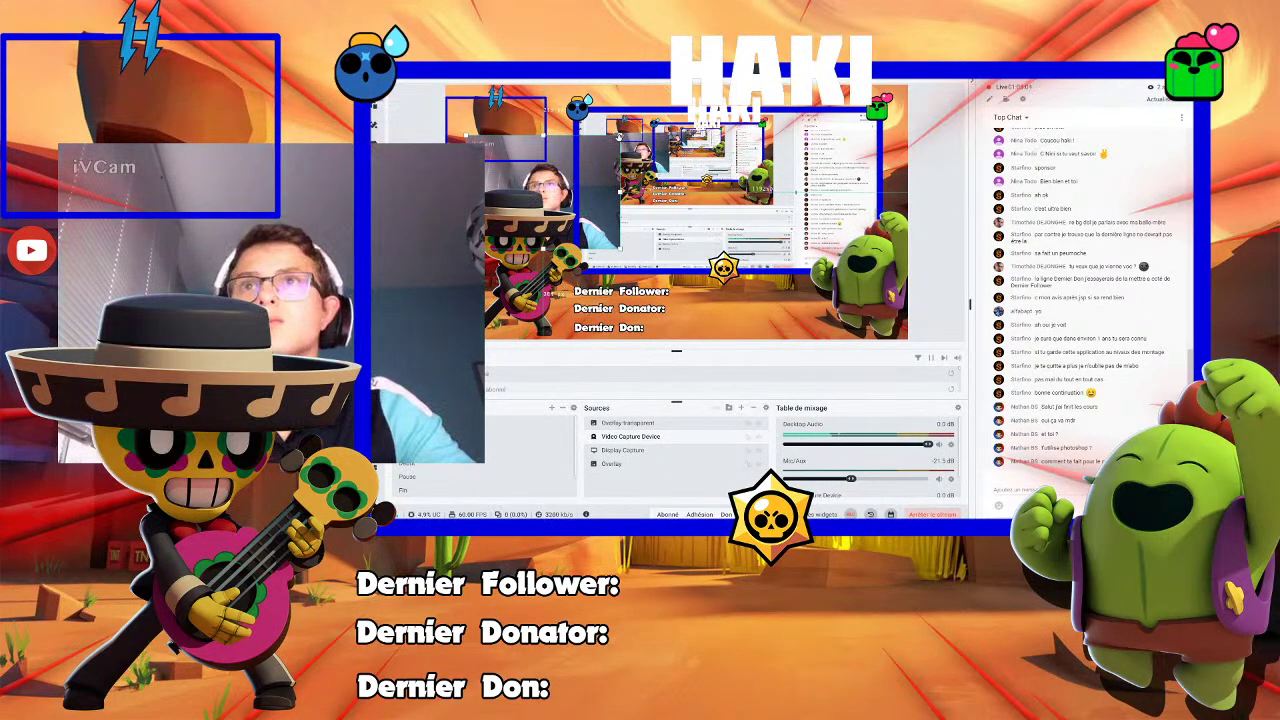
drag(560, 132, 560, 150)
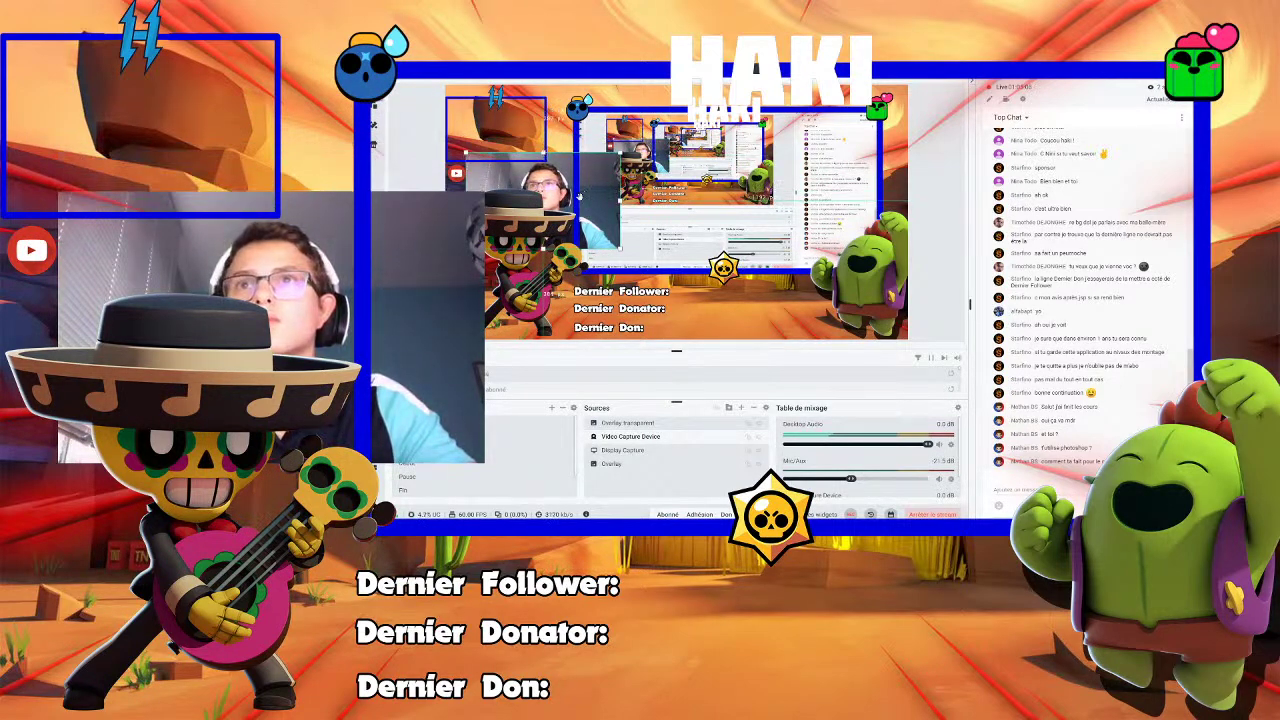
mouse_move(579, 199)
mouse_down()
mouse_move(558, 157)
mouse_move(594, 196)
mouse_move(547, 162)
mouse_up()
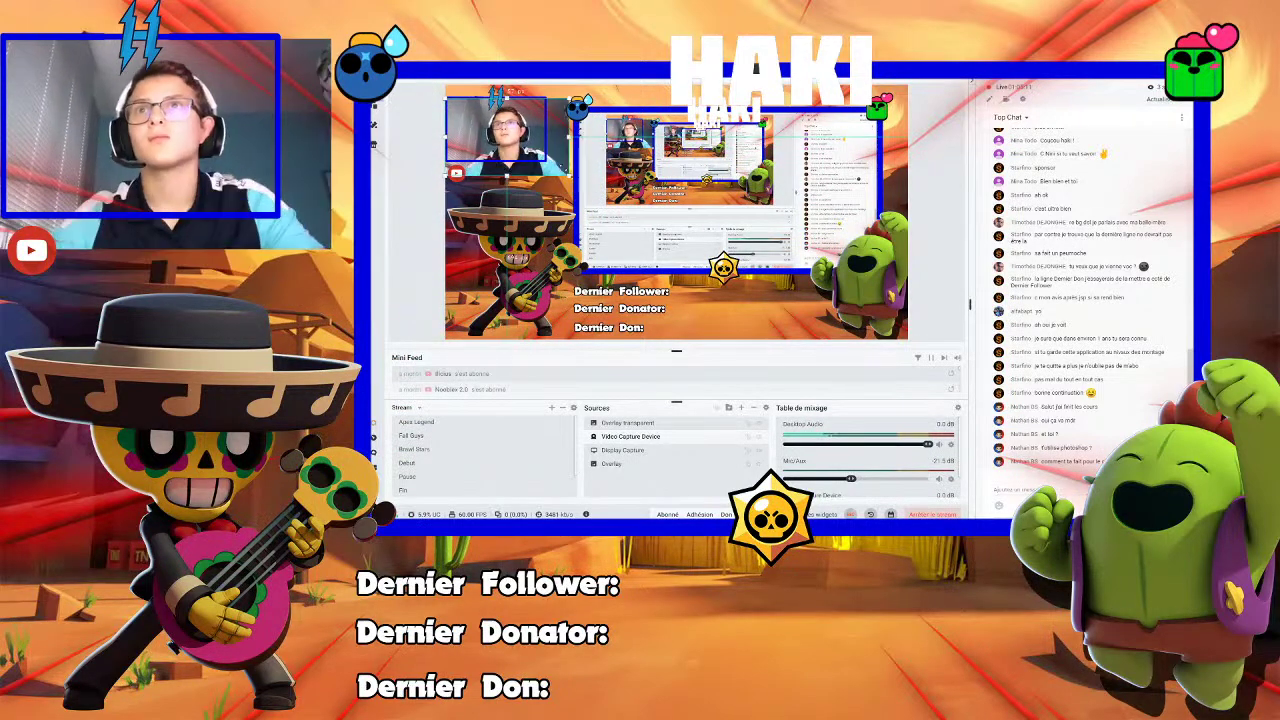
click(434, 186)
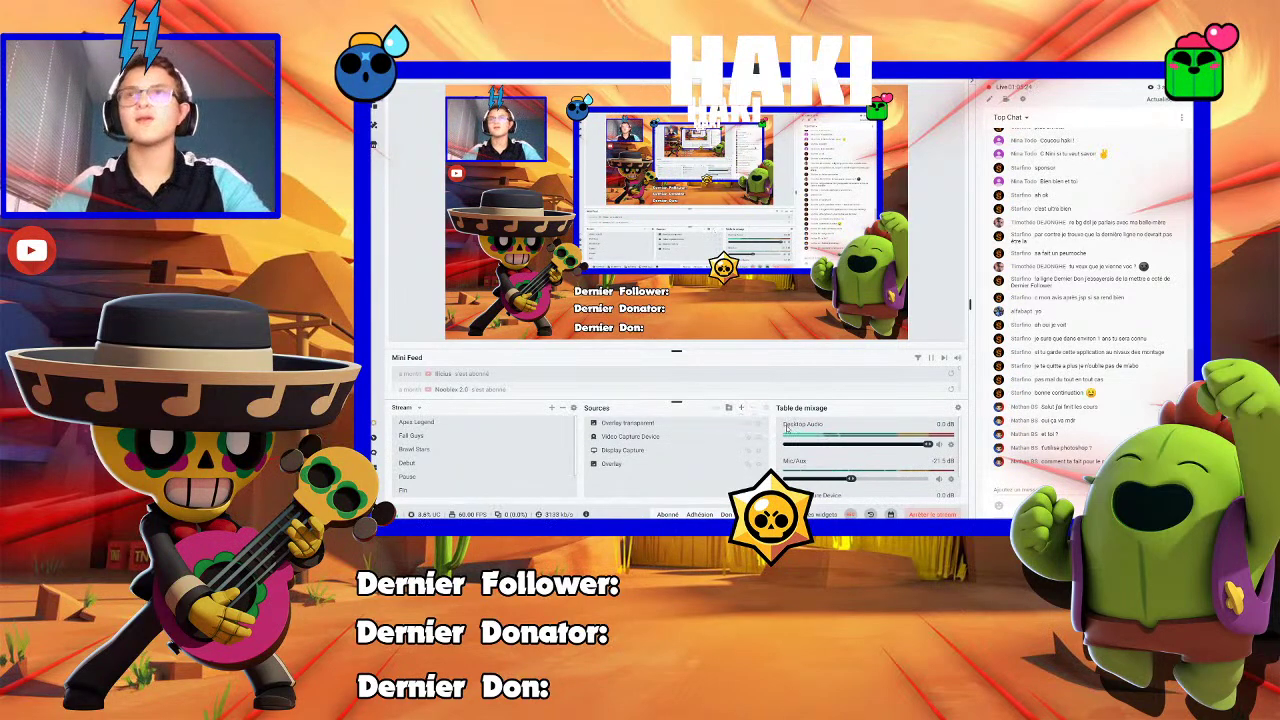
click(728, 408)
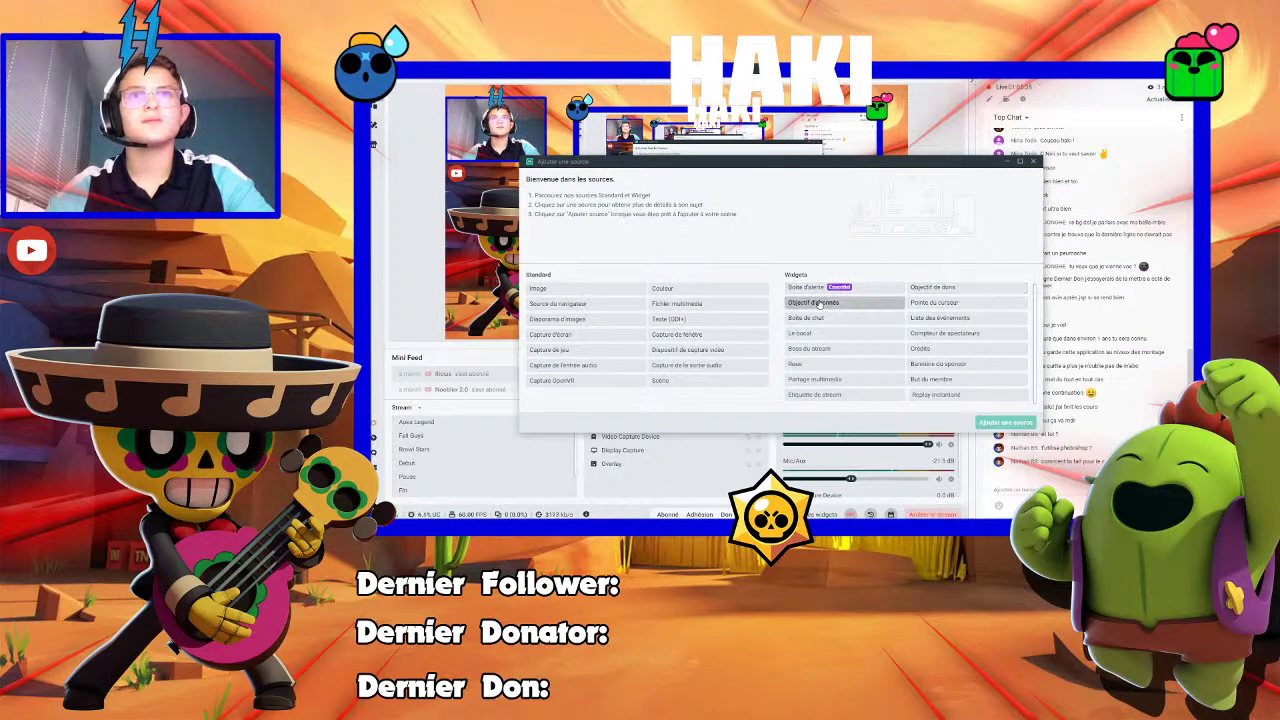
Add a stream label widget source and rename it 'Compteur d'abonnés'
click(815, 394)
click(985, 423)
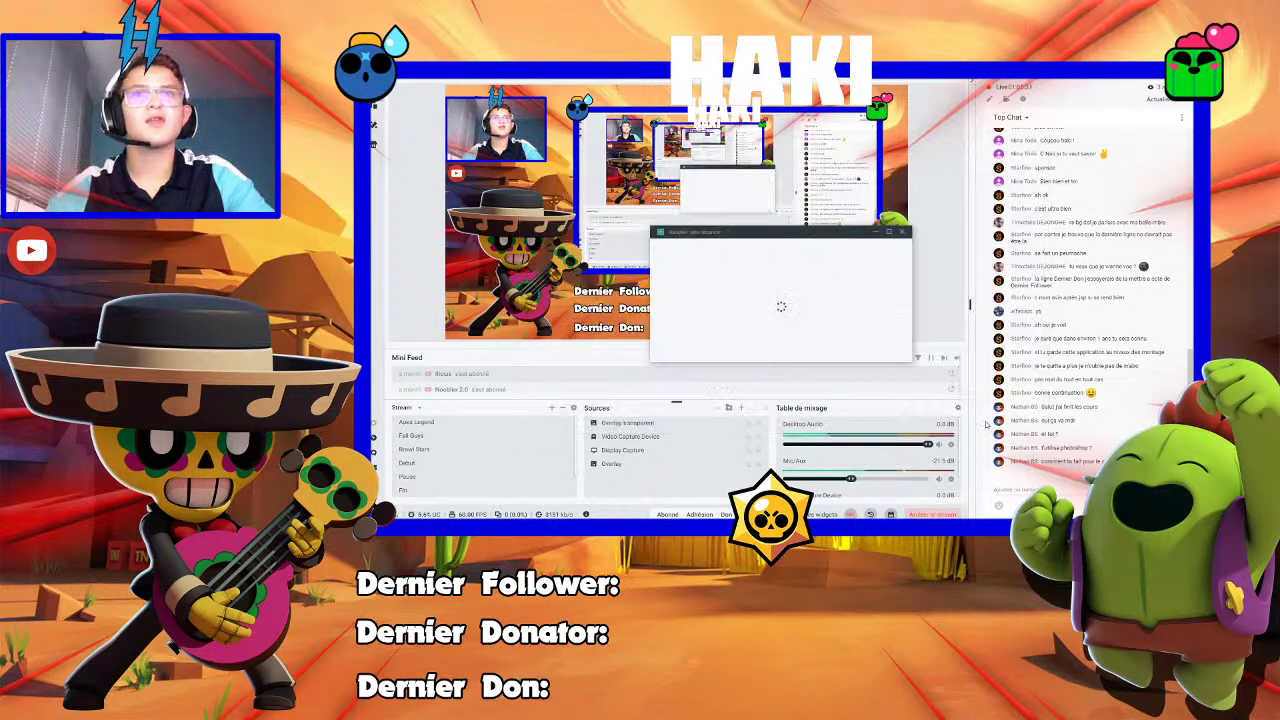
drag(721, 280, 658, 281)
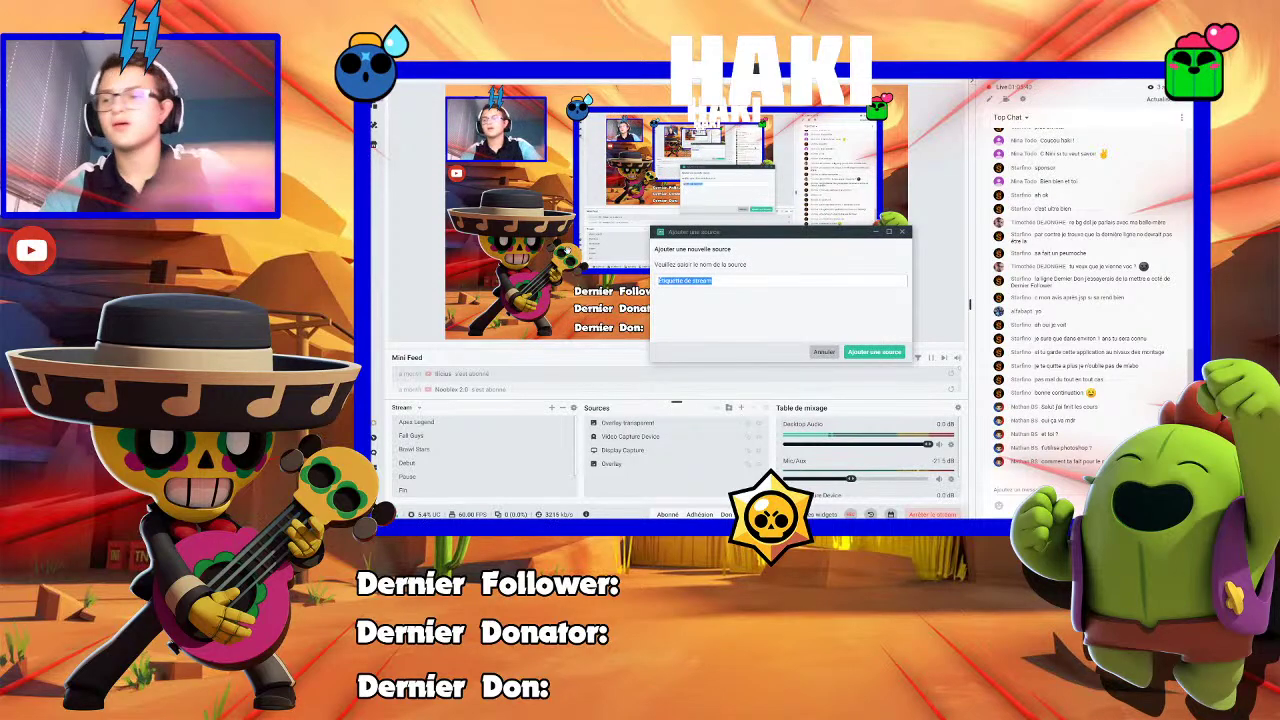
text(Compteu)
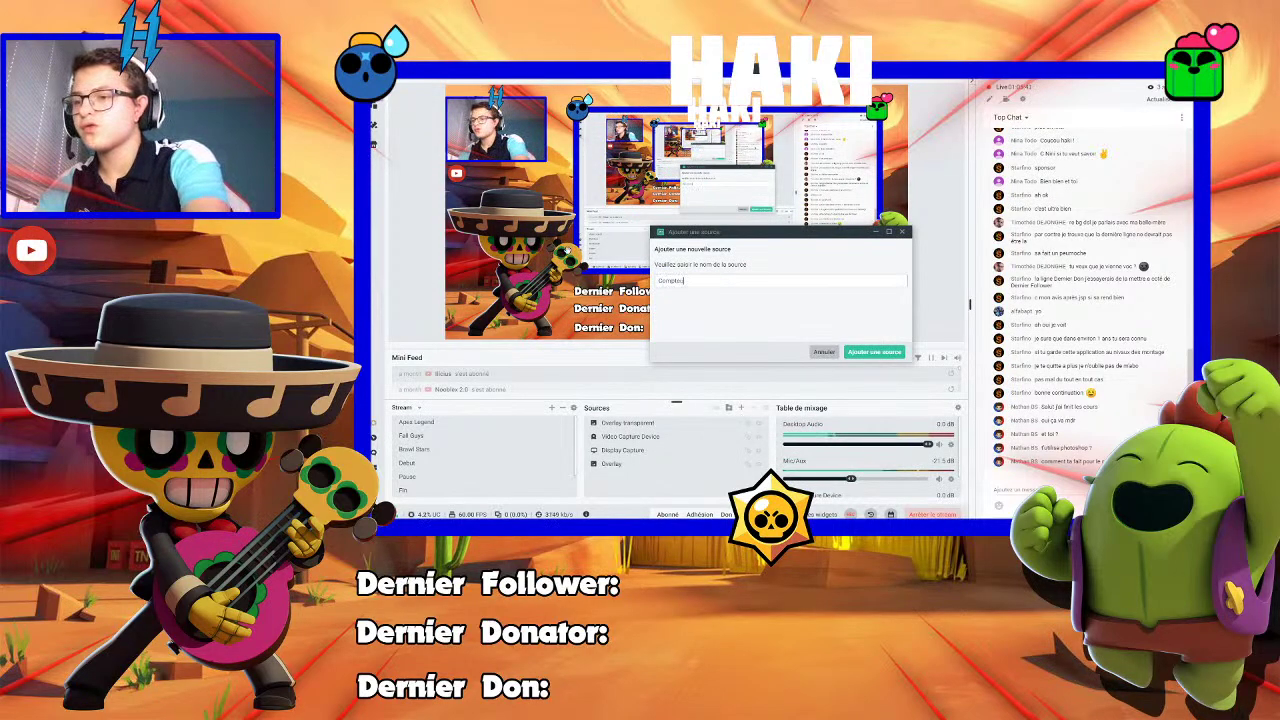
text(r d'abonnés)
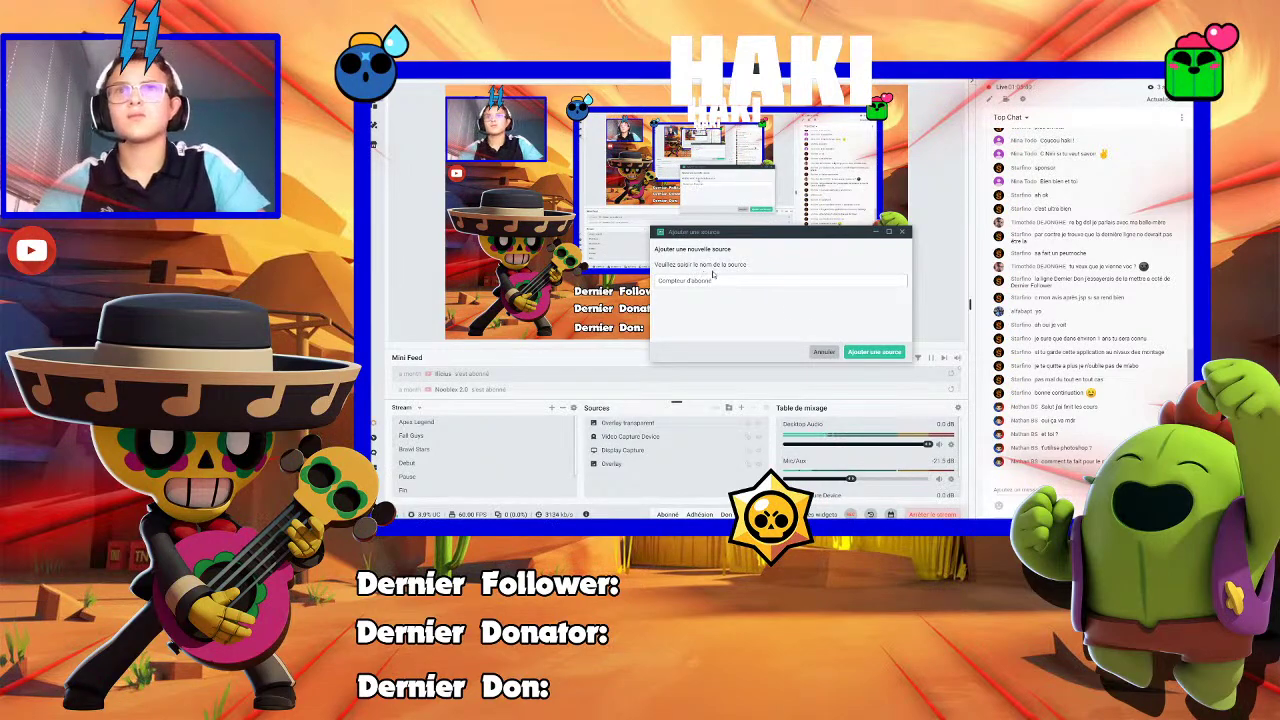
Create the label and set its type to Total Subscriber Count
click(883, 356)
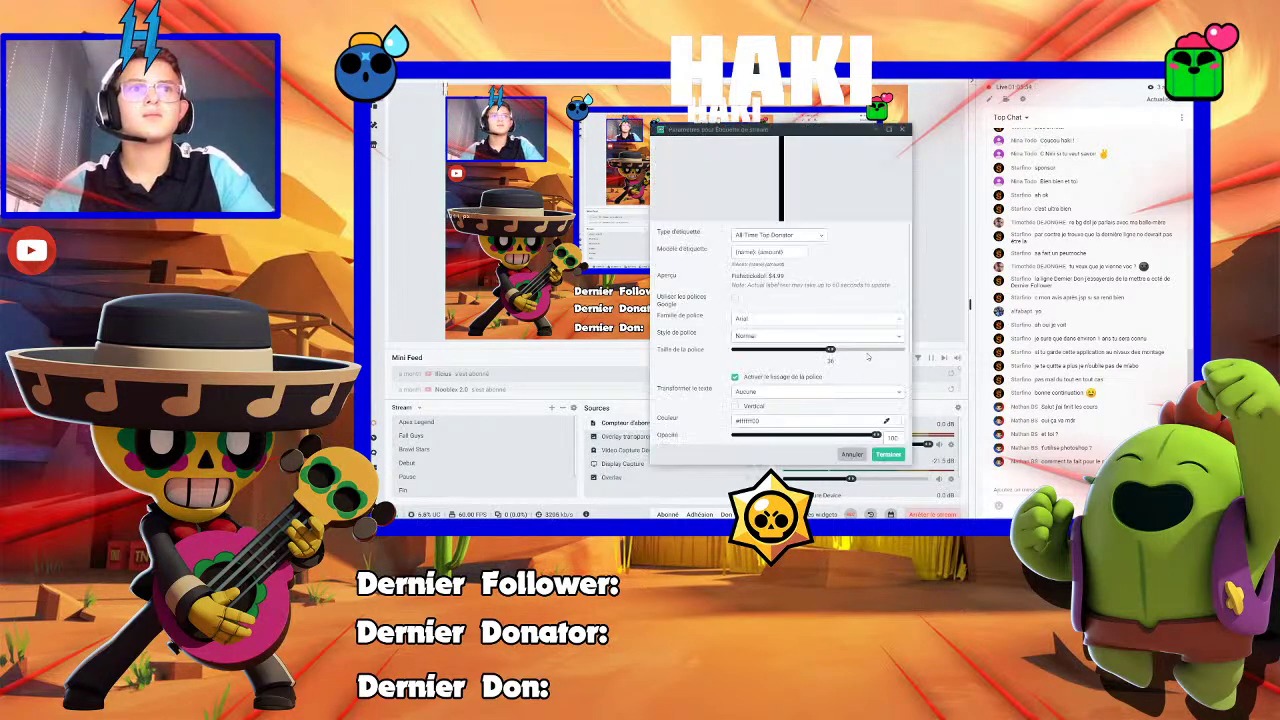
click(778, 235)
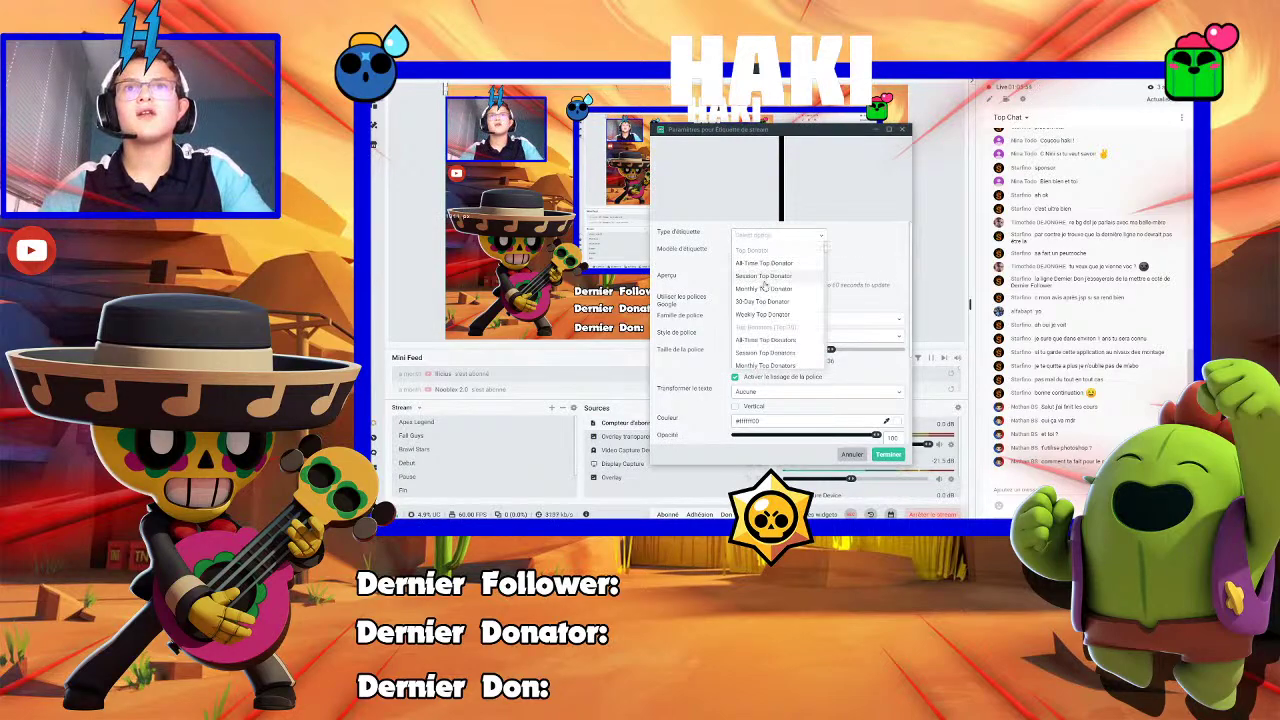
scroll(768, 310, up, 2)
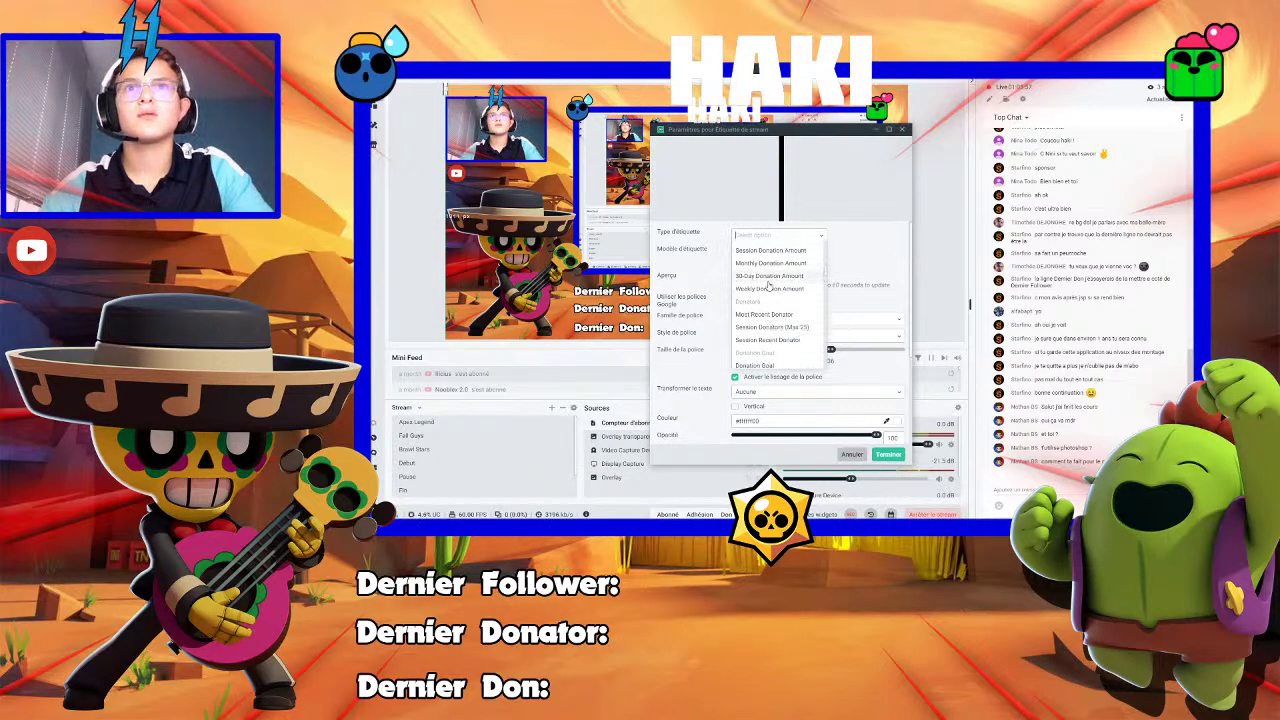
scroll(768, 290, up, 2)
scroll(768, 285, down, 2)
scroll(770, 275, down, 1)
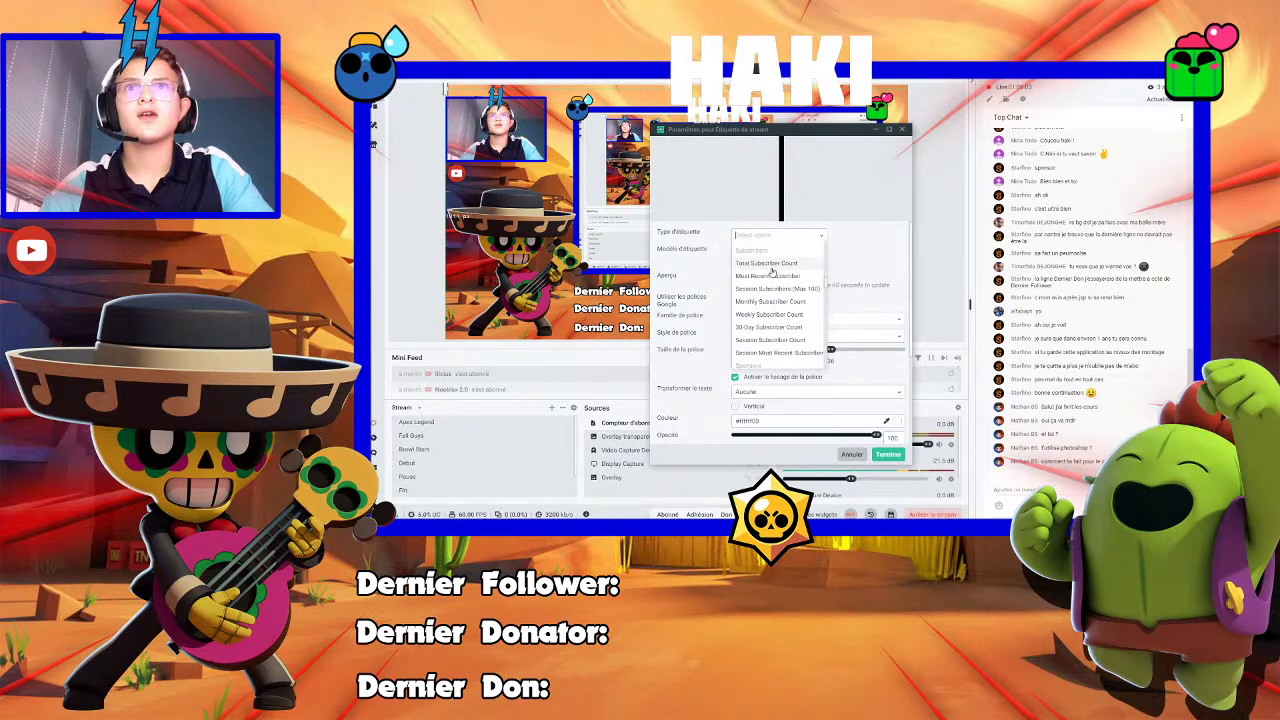
click(771, 268)
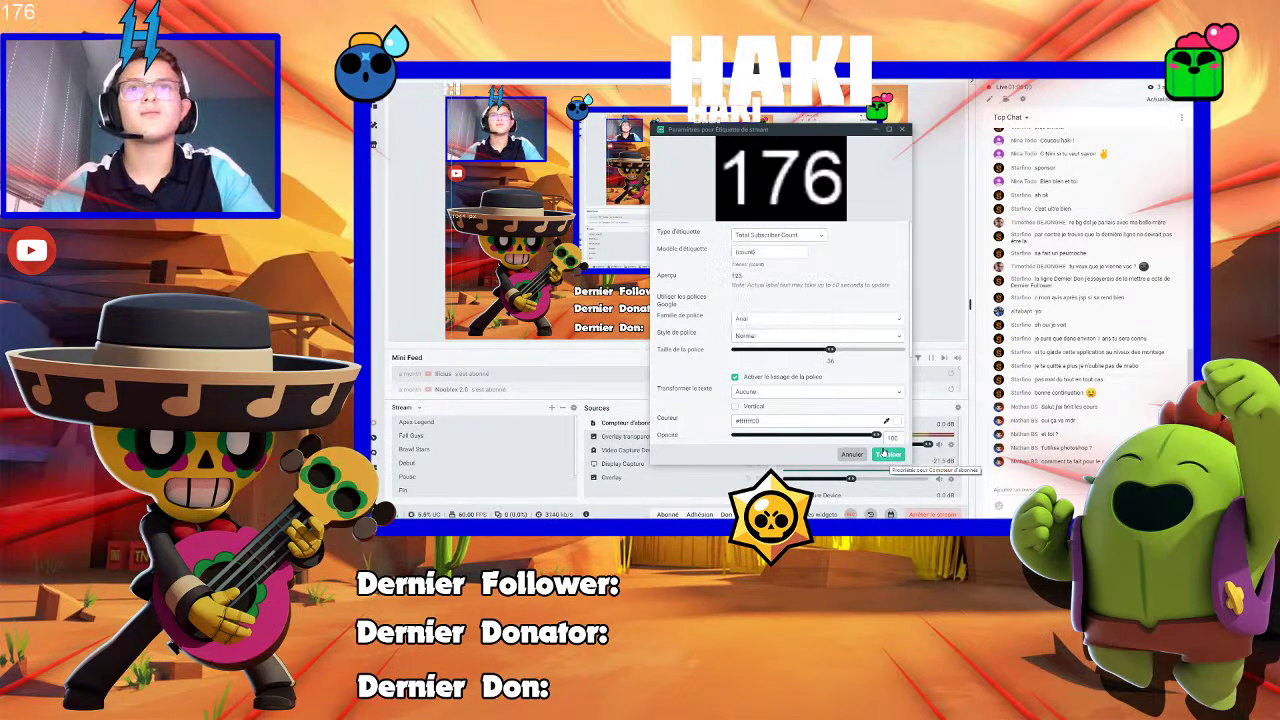
Set the label font to Nougat Regular and raise the font size to about 288
click(790, 320)
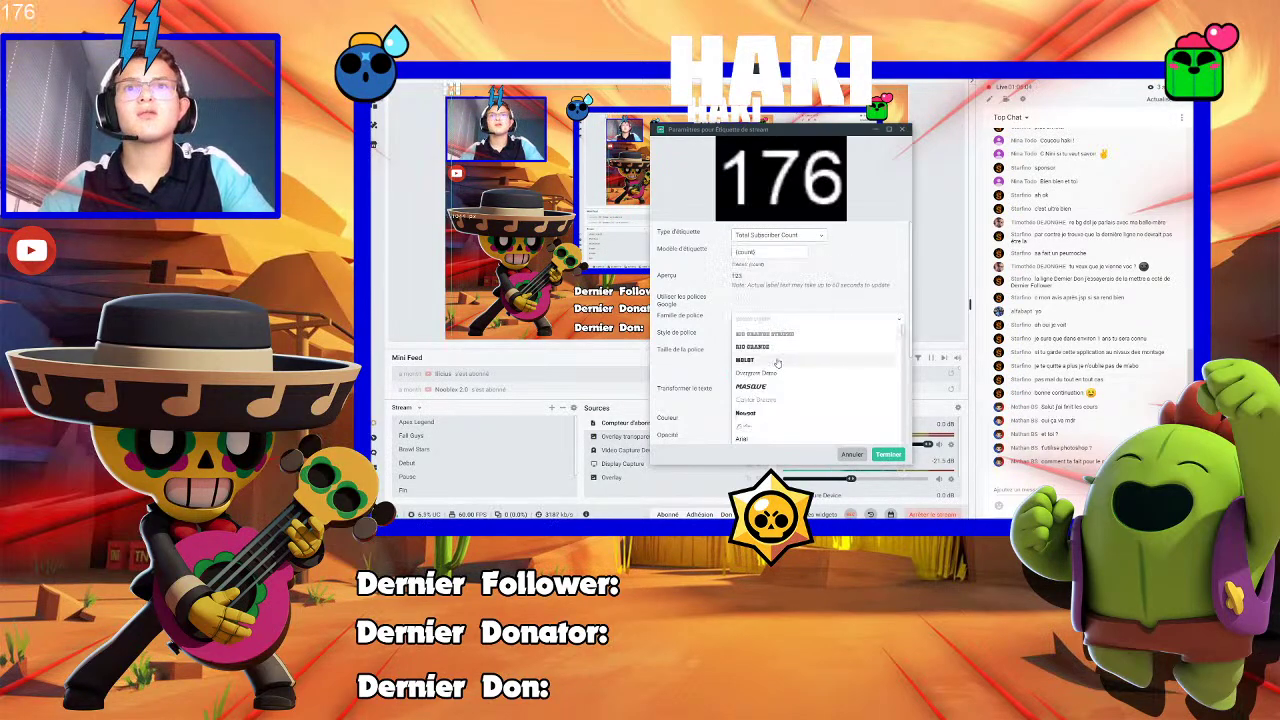
click(763, 386)
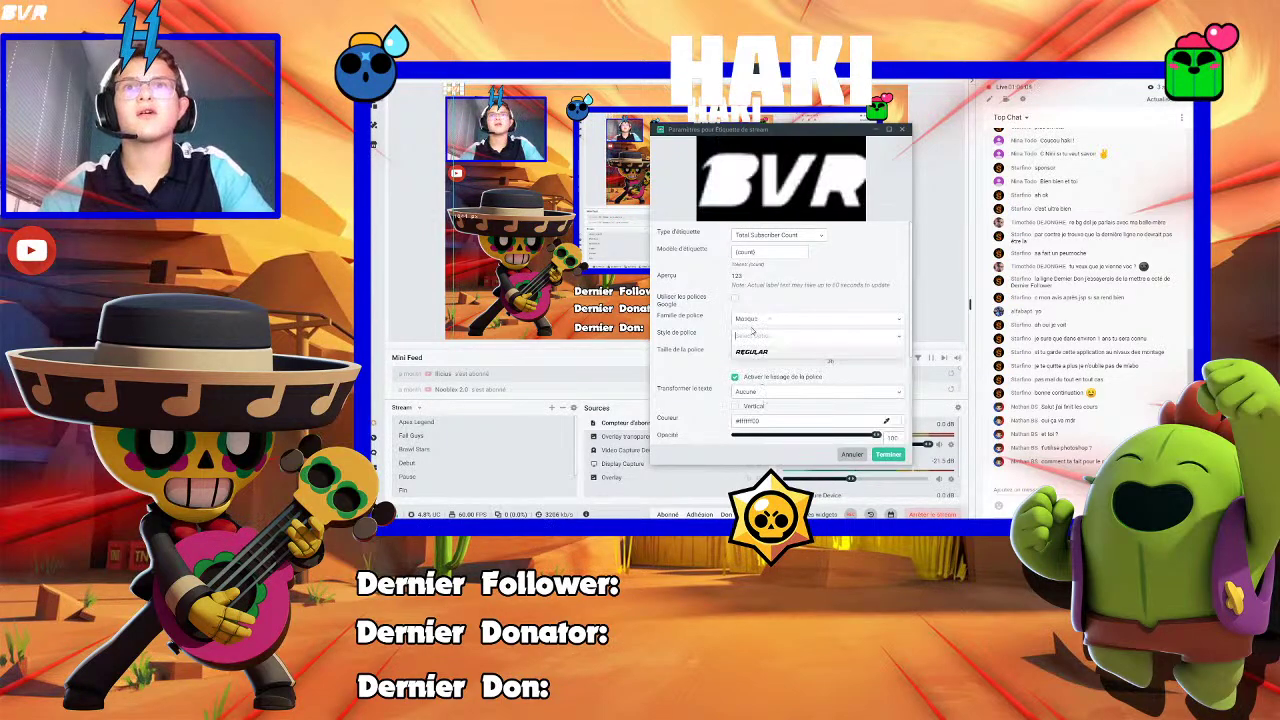
click(760, 319)
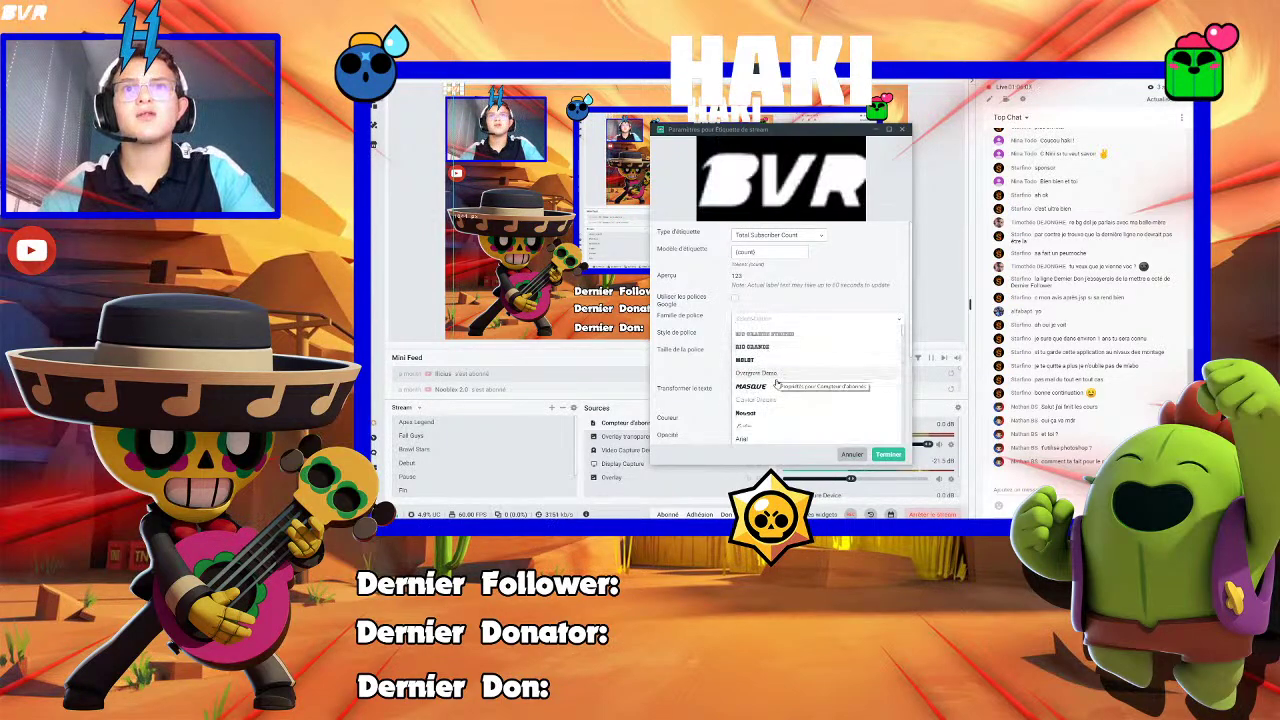
click(760, 415)
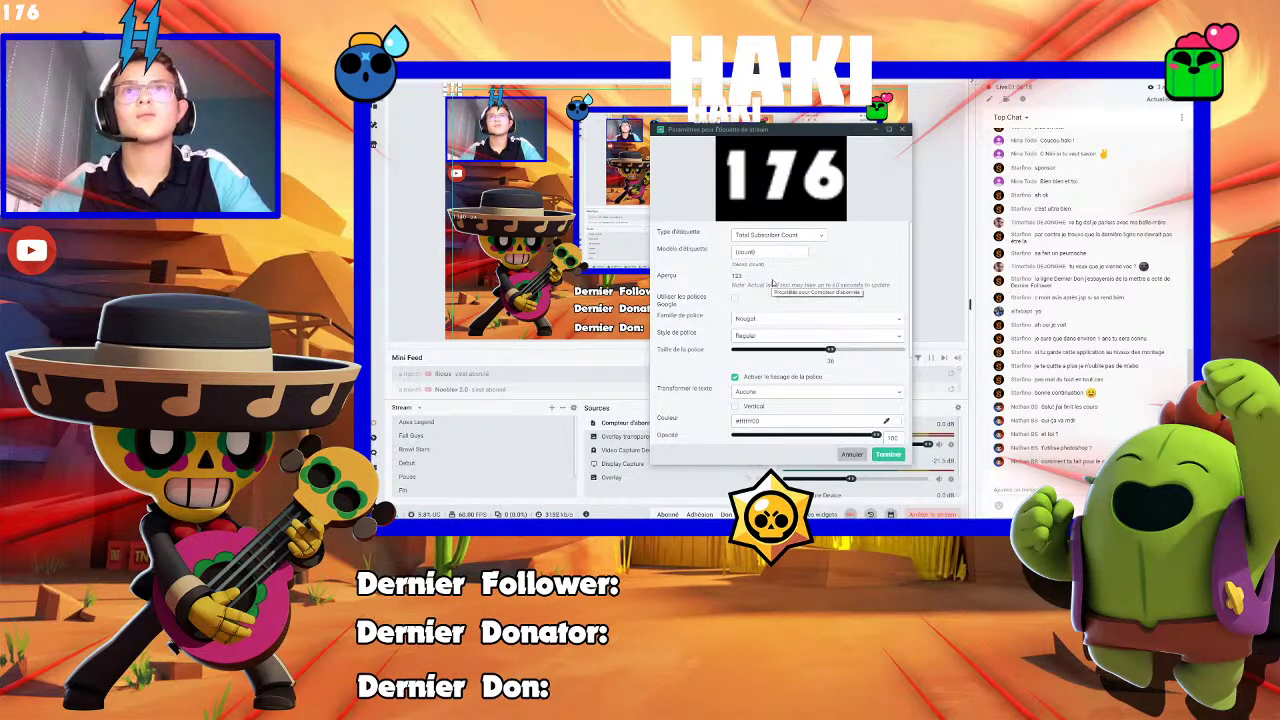
scroll(790, 280, down, 2)
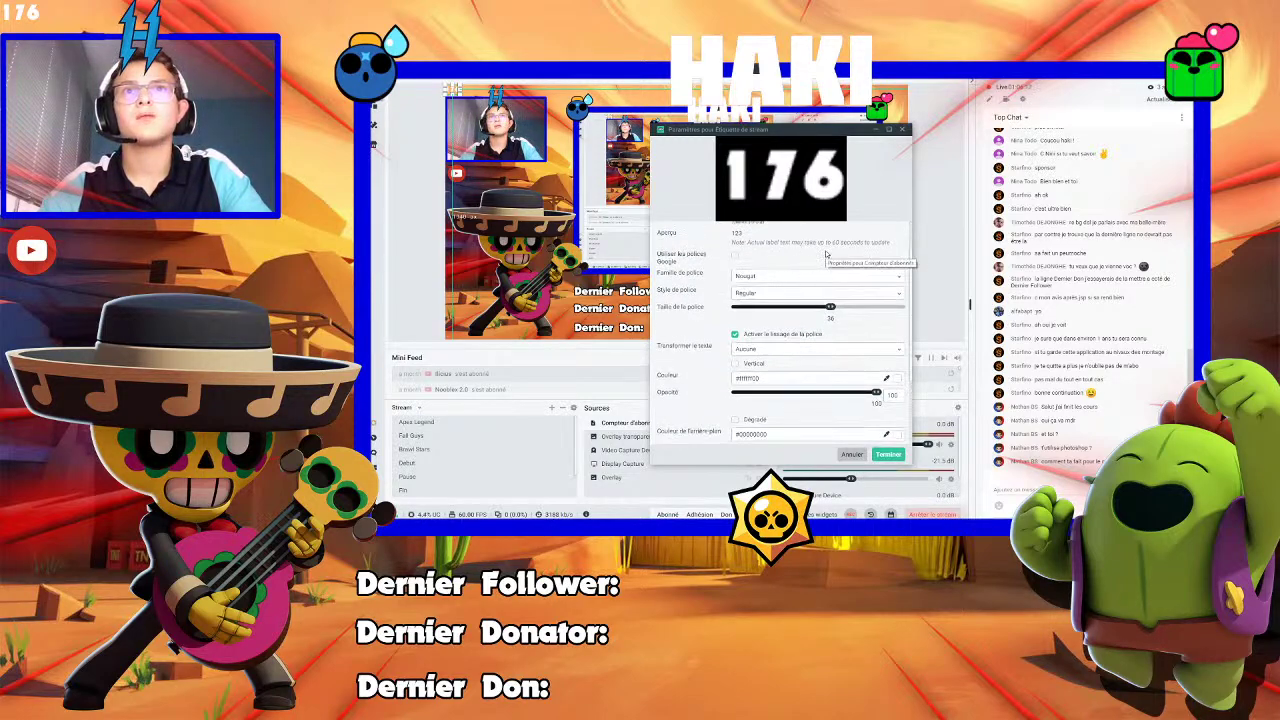
click(776, 294)
click(762, 312)
scroll(787, 265, down, 2)
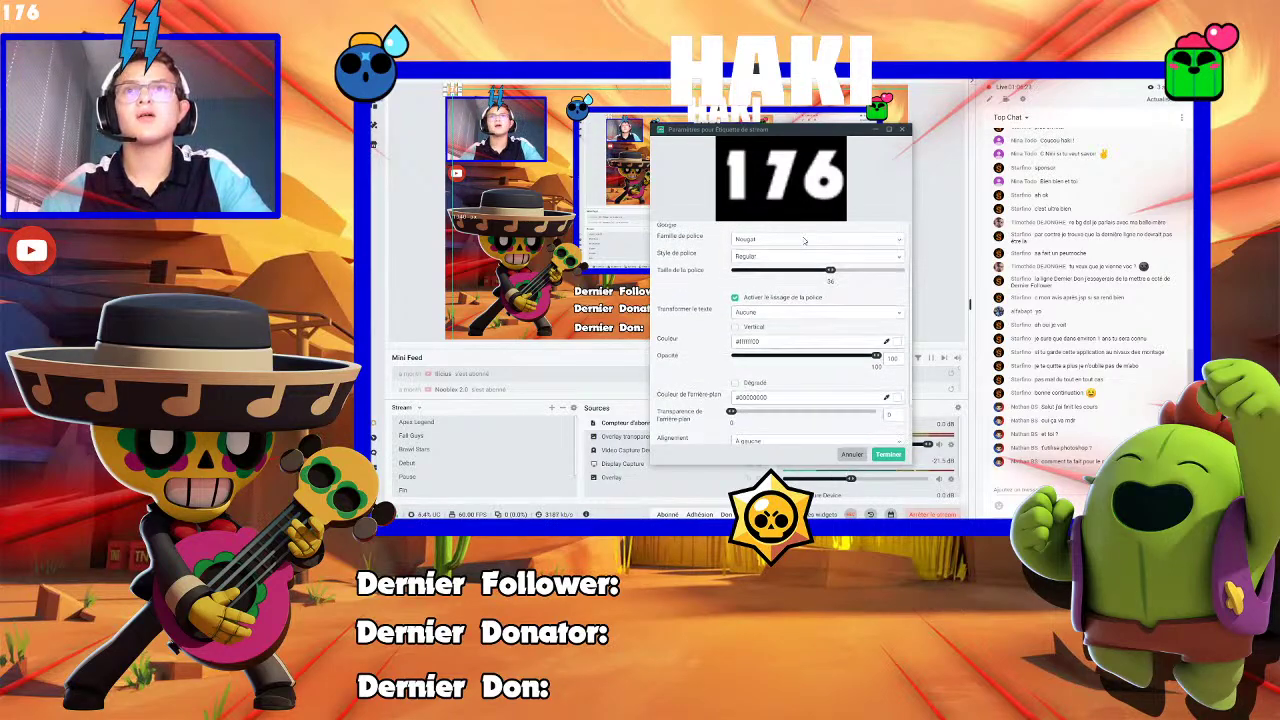
drag(829, 266, 906, 265)
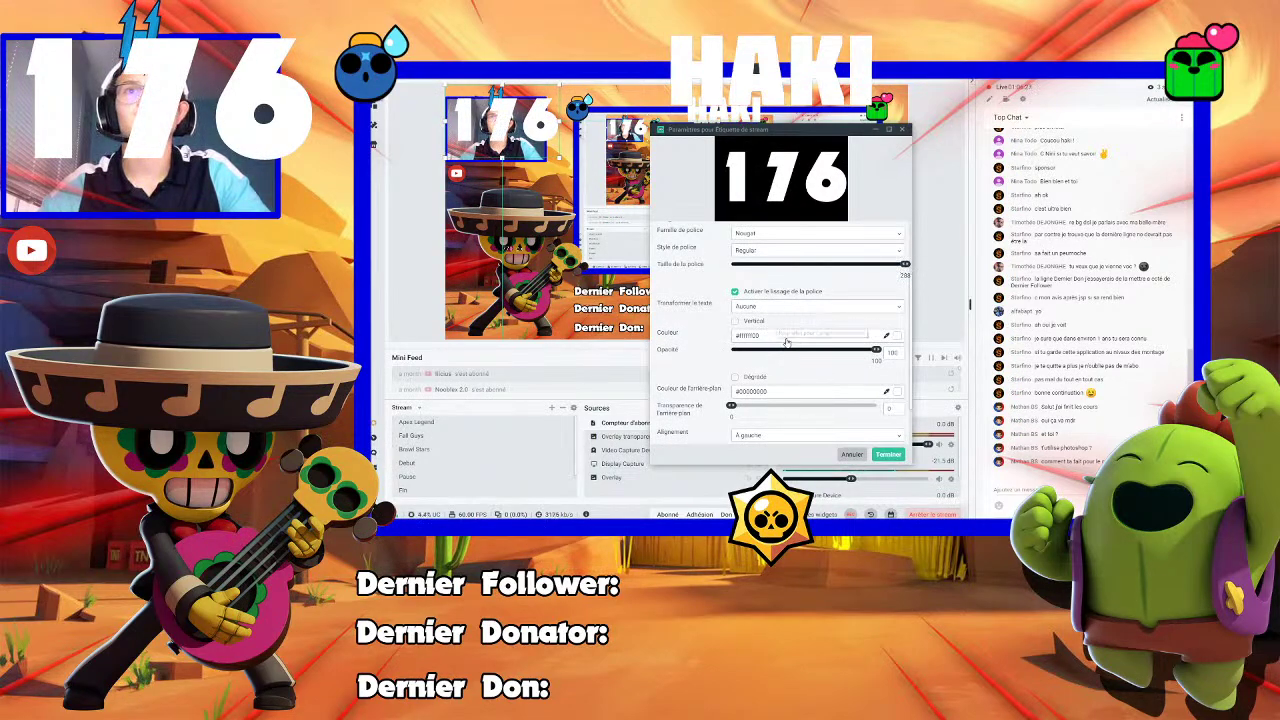
Close the label settings and place the 176 counter beside the YouTube logo
click(887, 455)
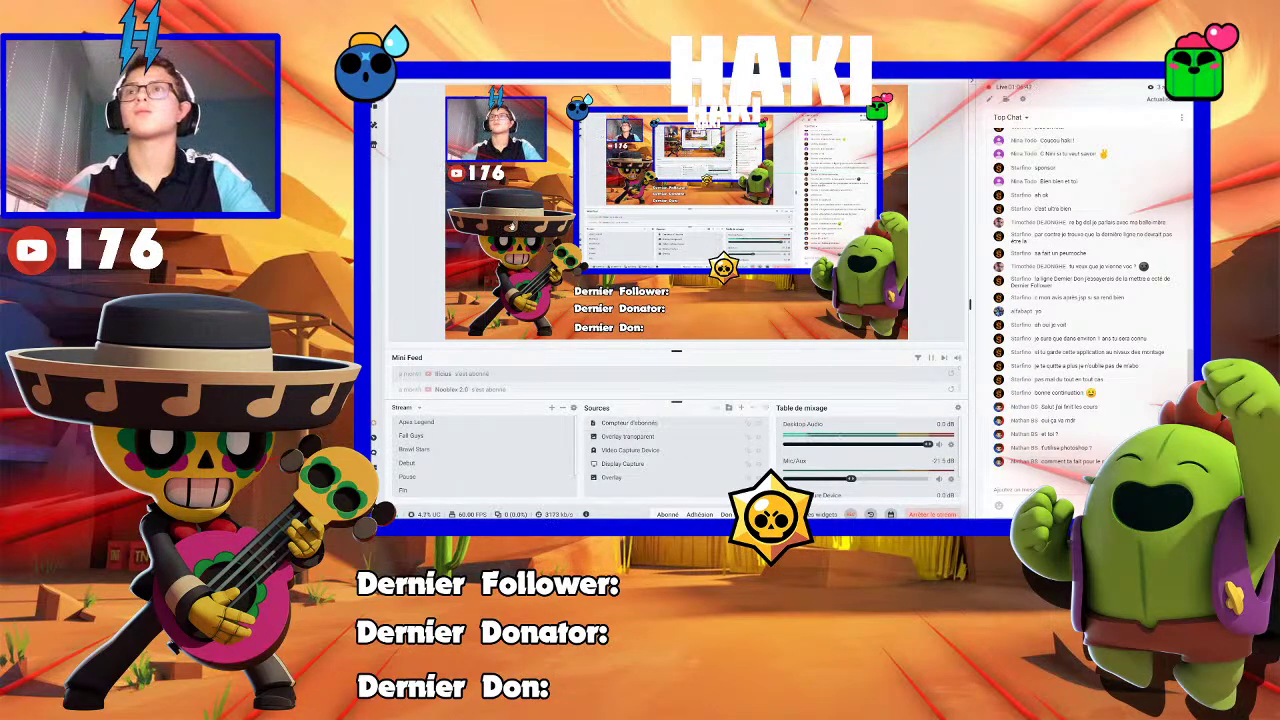
mouse_move(650, 436)
click(744, 436)
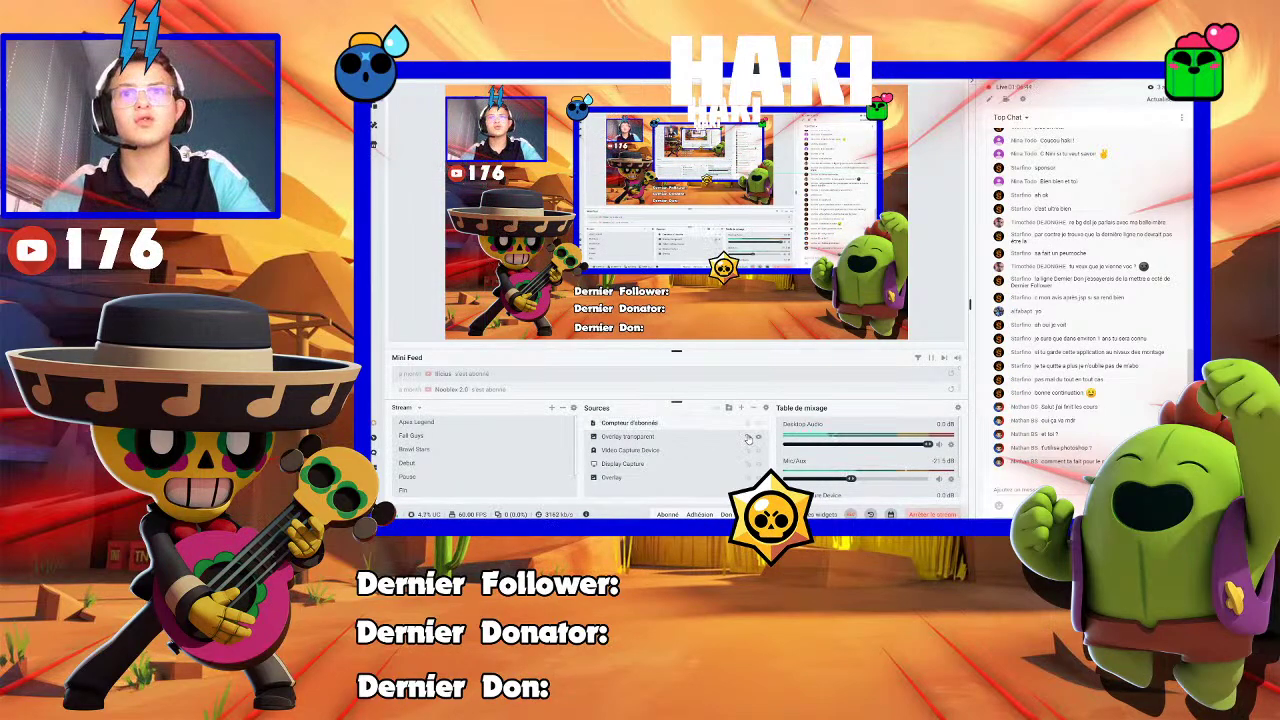
click(740, 464)
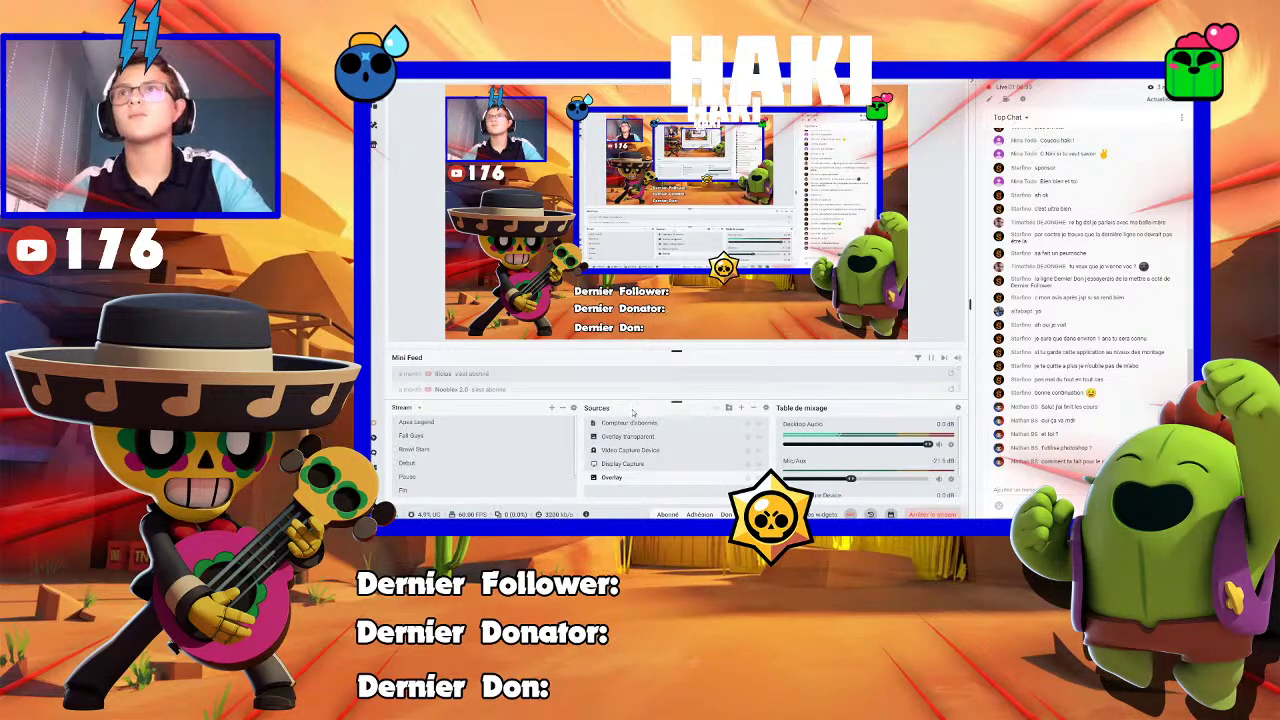
Add a new stream label source named 'Dernier Follower'
click(745, 409)
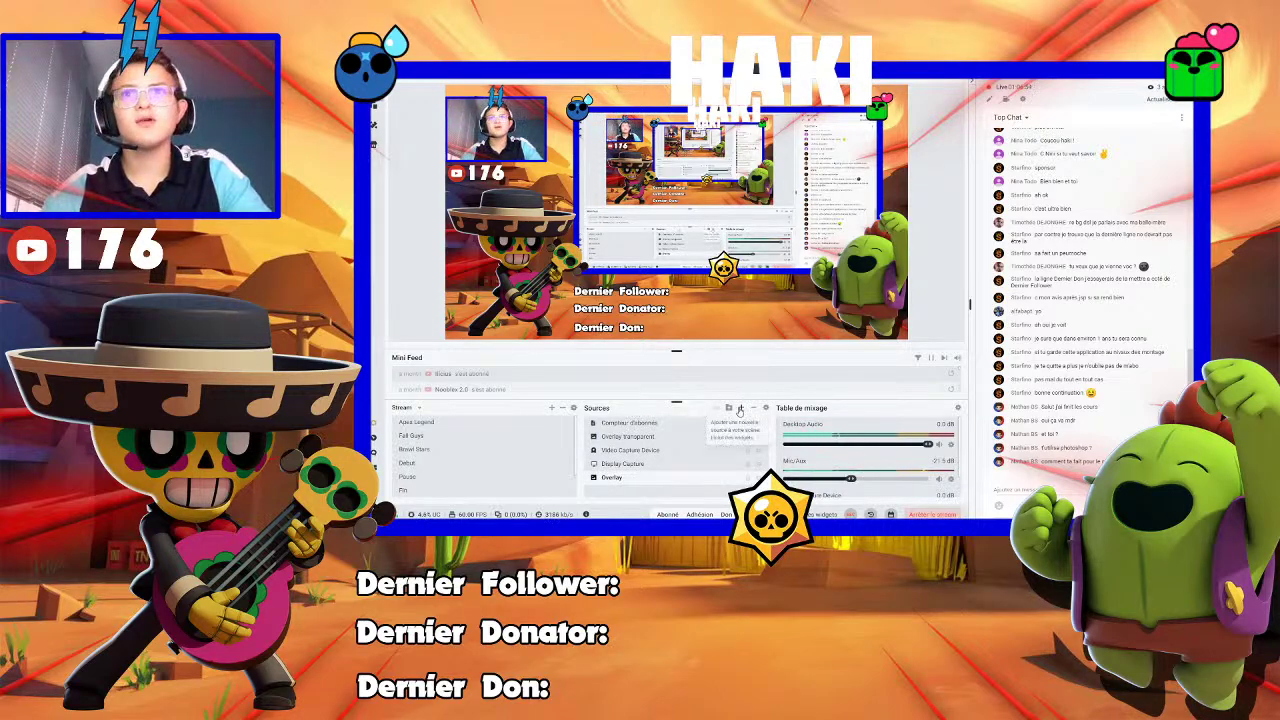
click(862, 396)
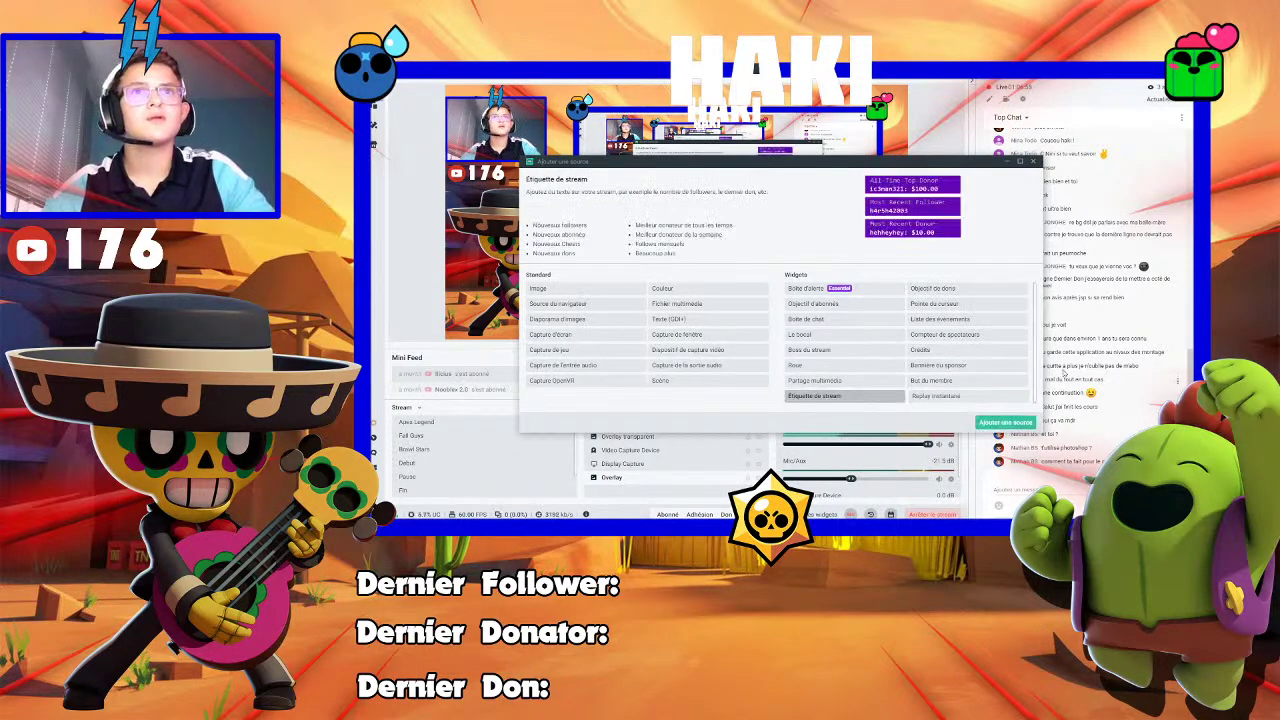
click(1005, 422)
click(753, 351)
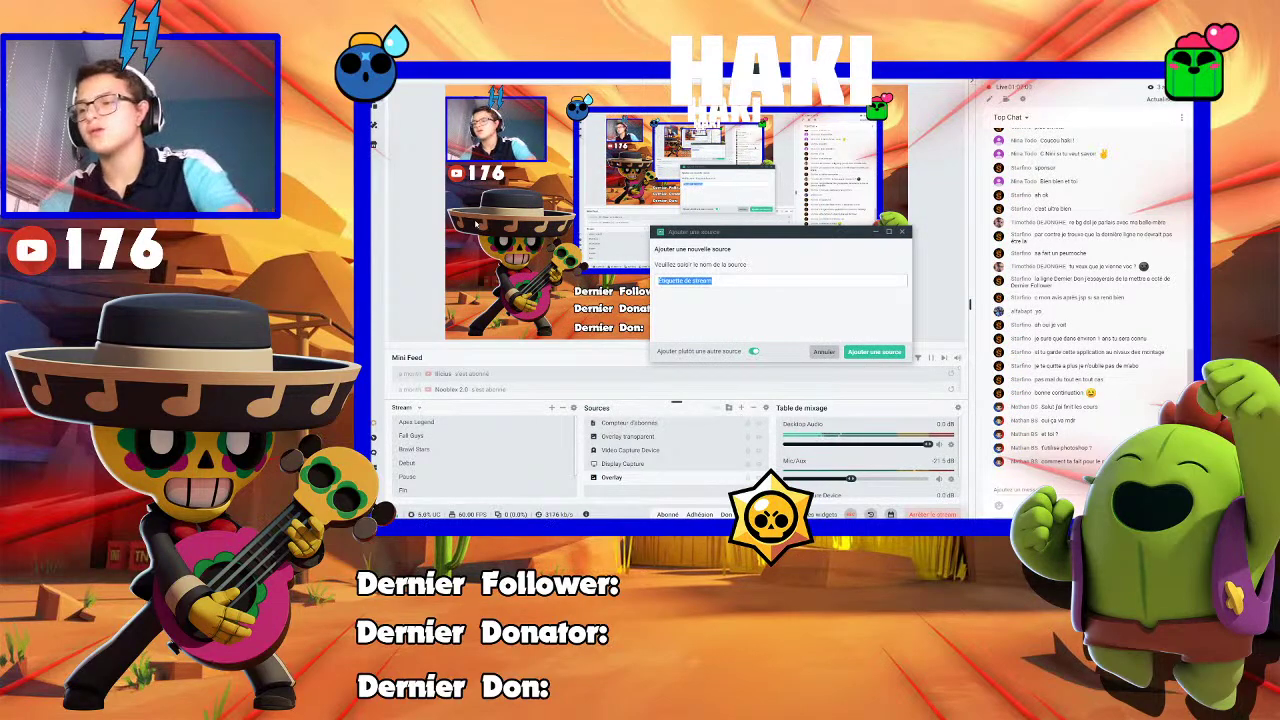
text(Dernier)
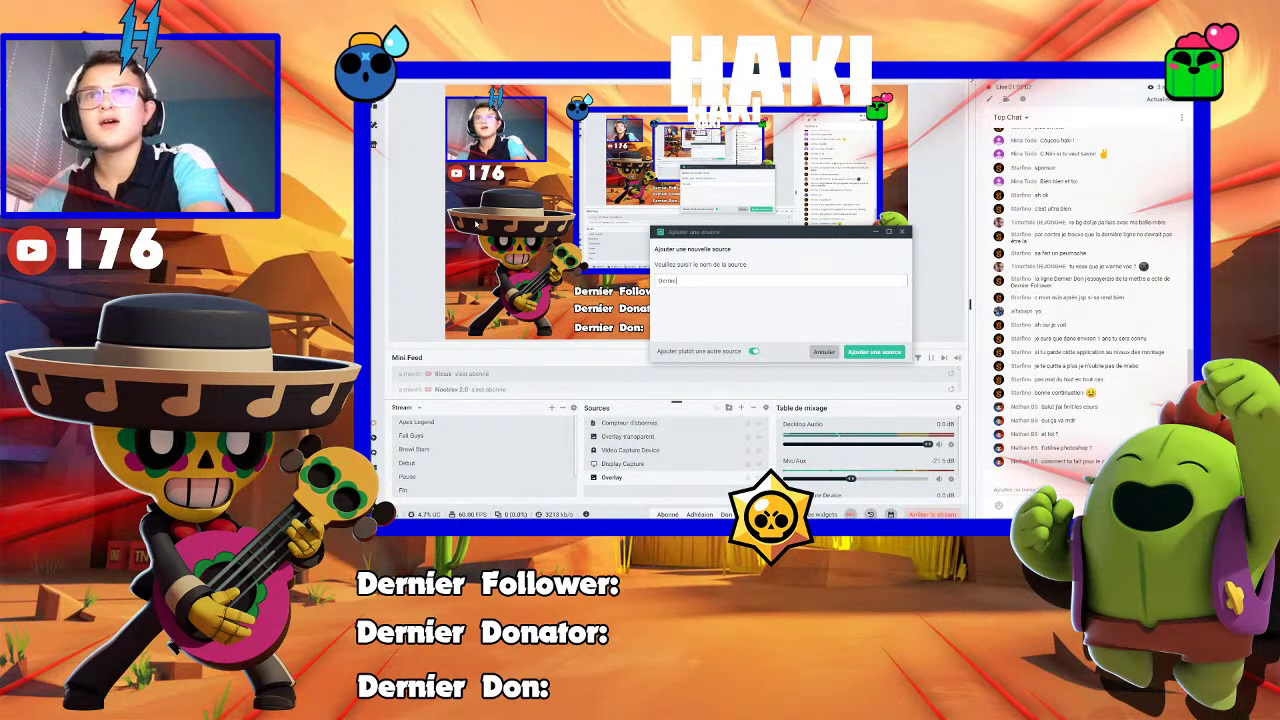
text( Follower)
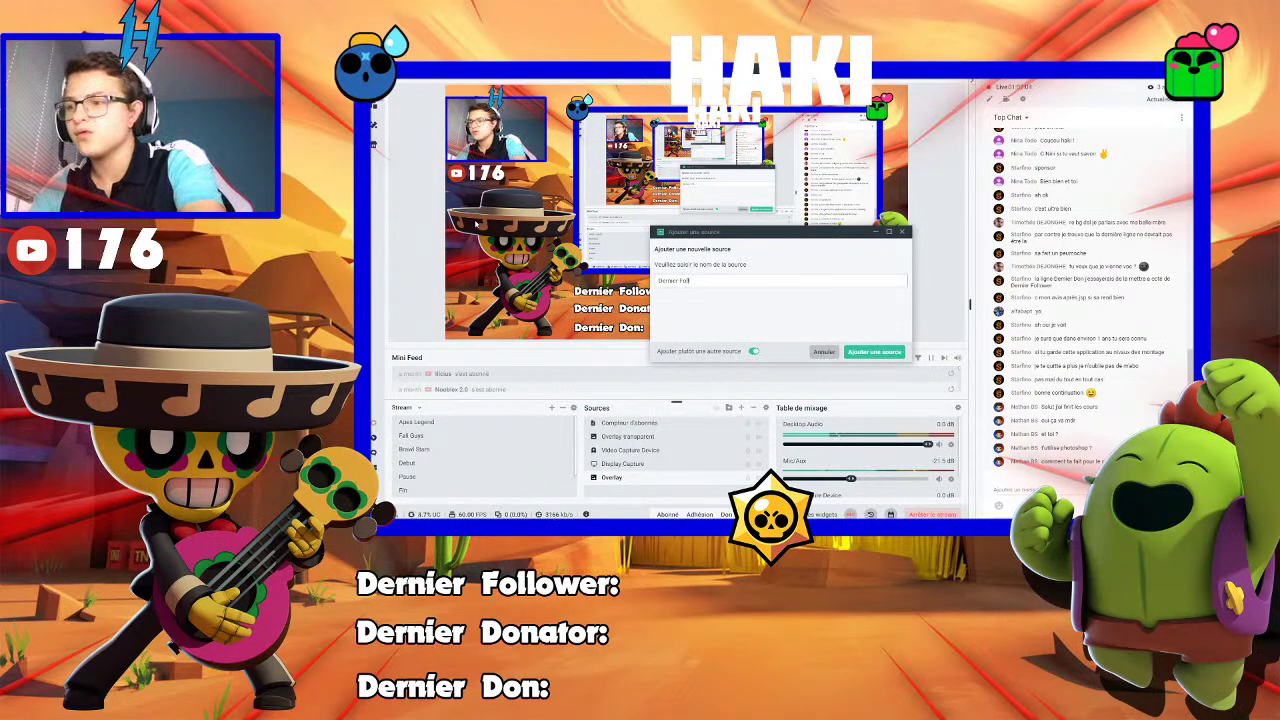
click(876, 352)
Set the label type to Most Recent Subscriber
click(800, 239)
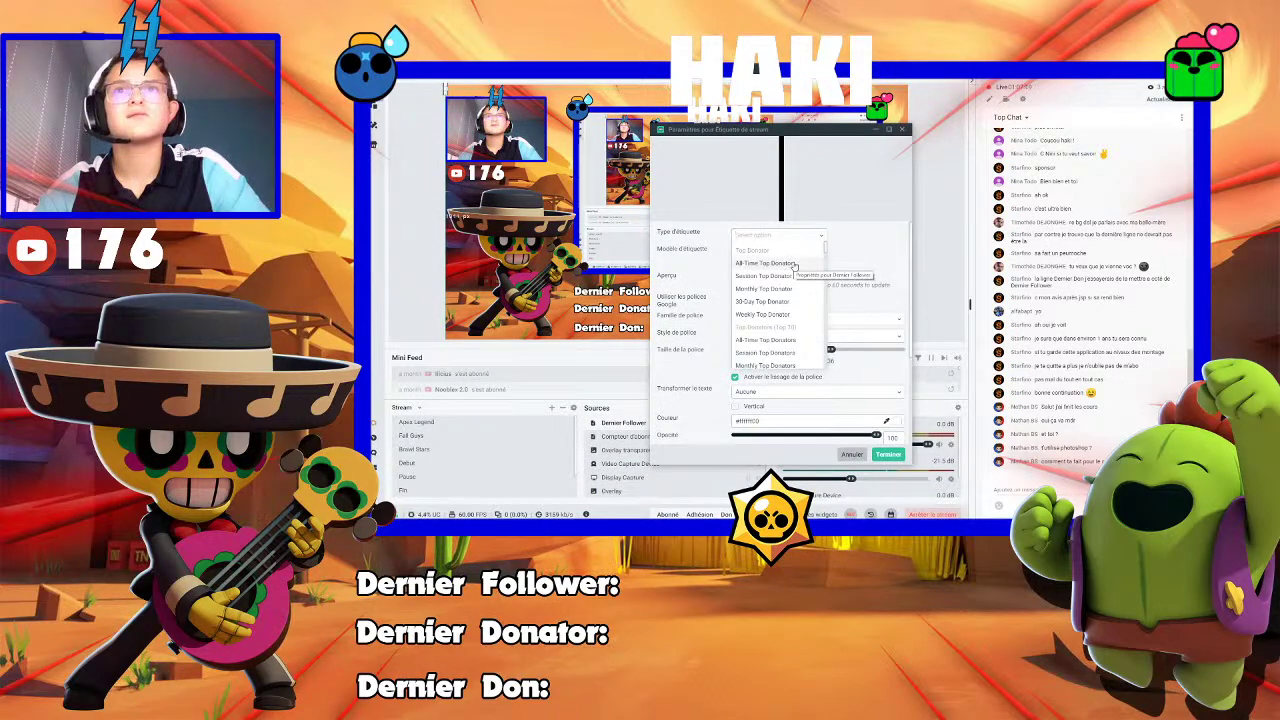
scroll(795, 266, down, 1)
scroll(795, 266, down, 2)
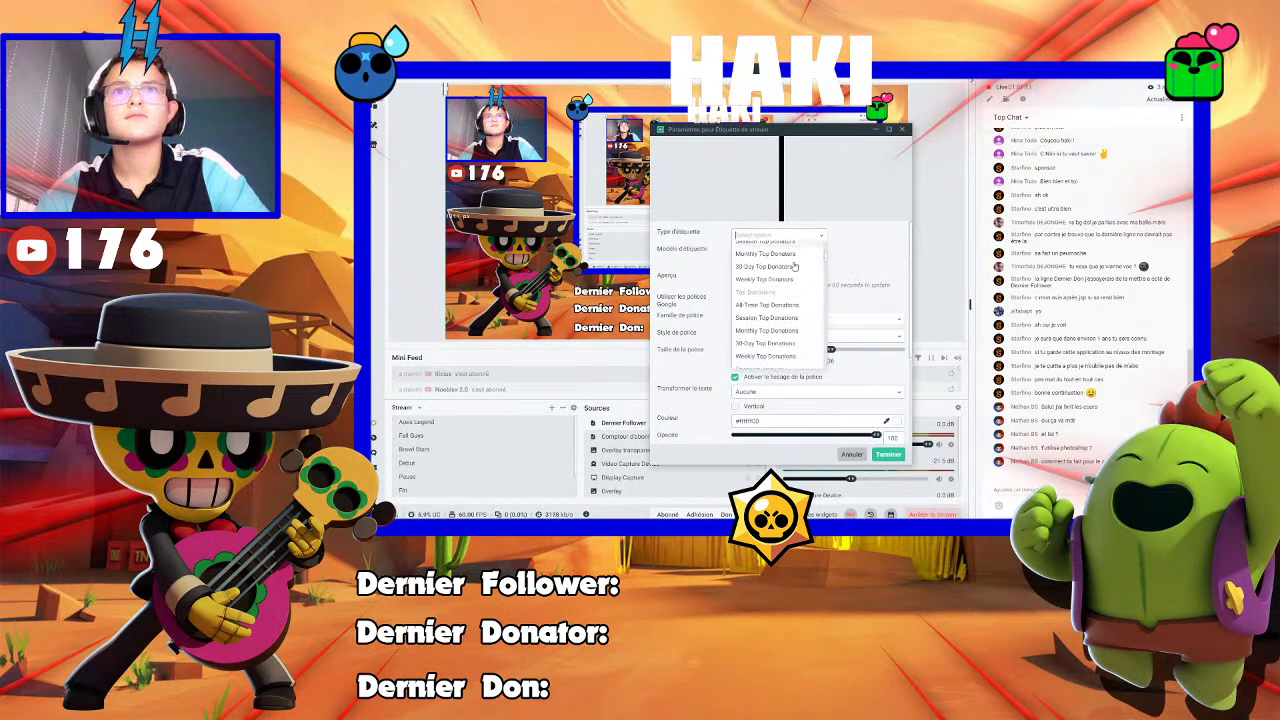
scroll(795, 266, down, 2)
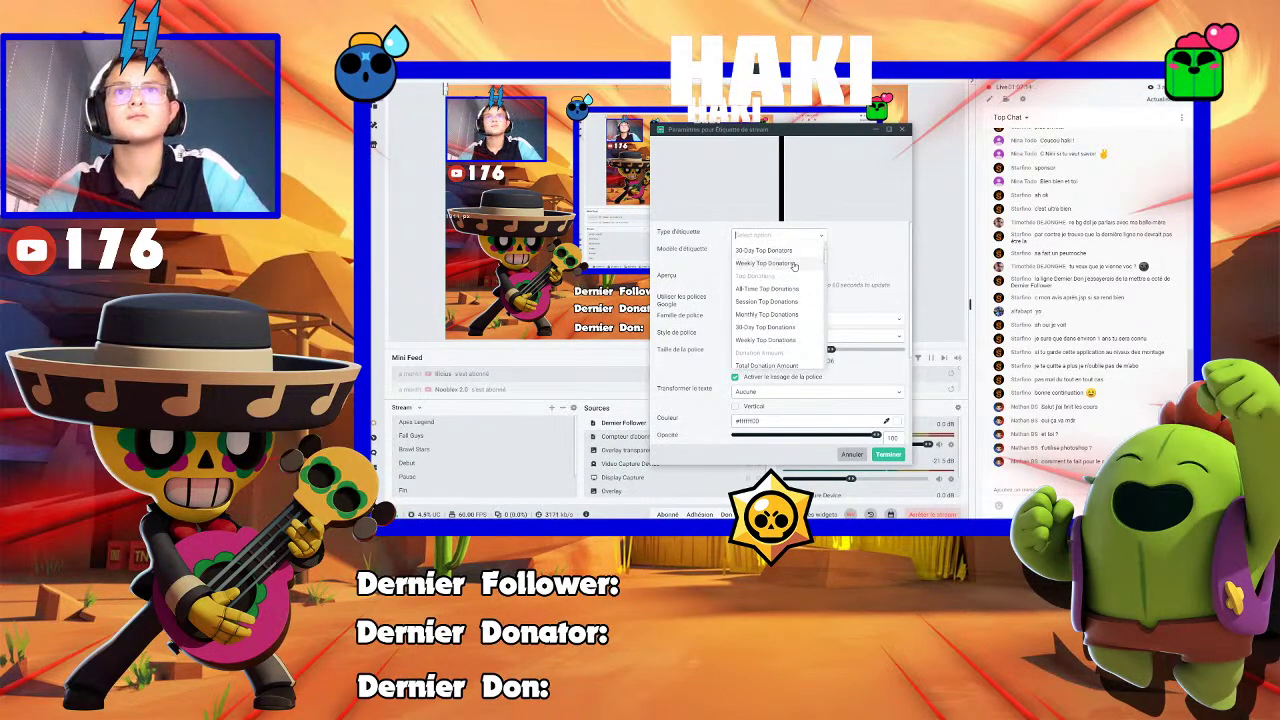
scroll(795, 266, down, 2)
scroll(795, 266, down, 1)
scroll(795, 266, down, 2)
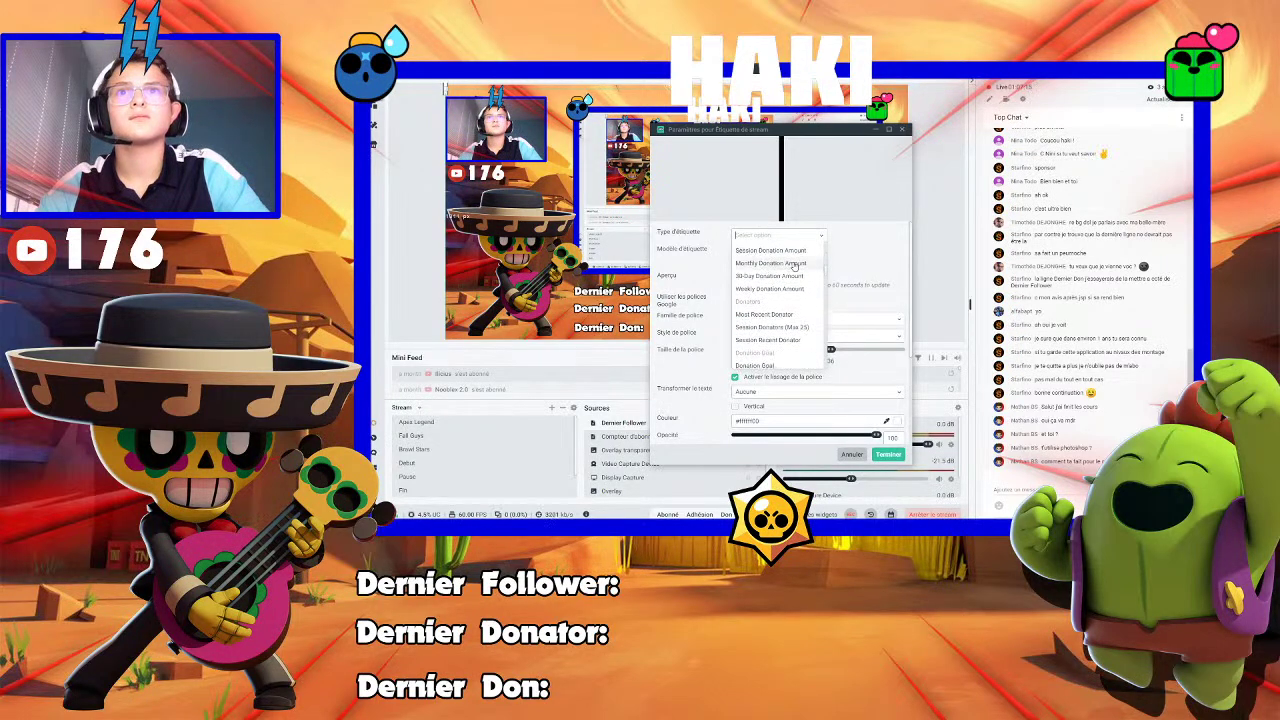
scroll(793, 266, down, 1)
scroll(793, 270, down, 2)
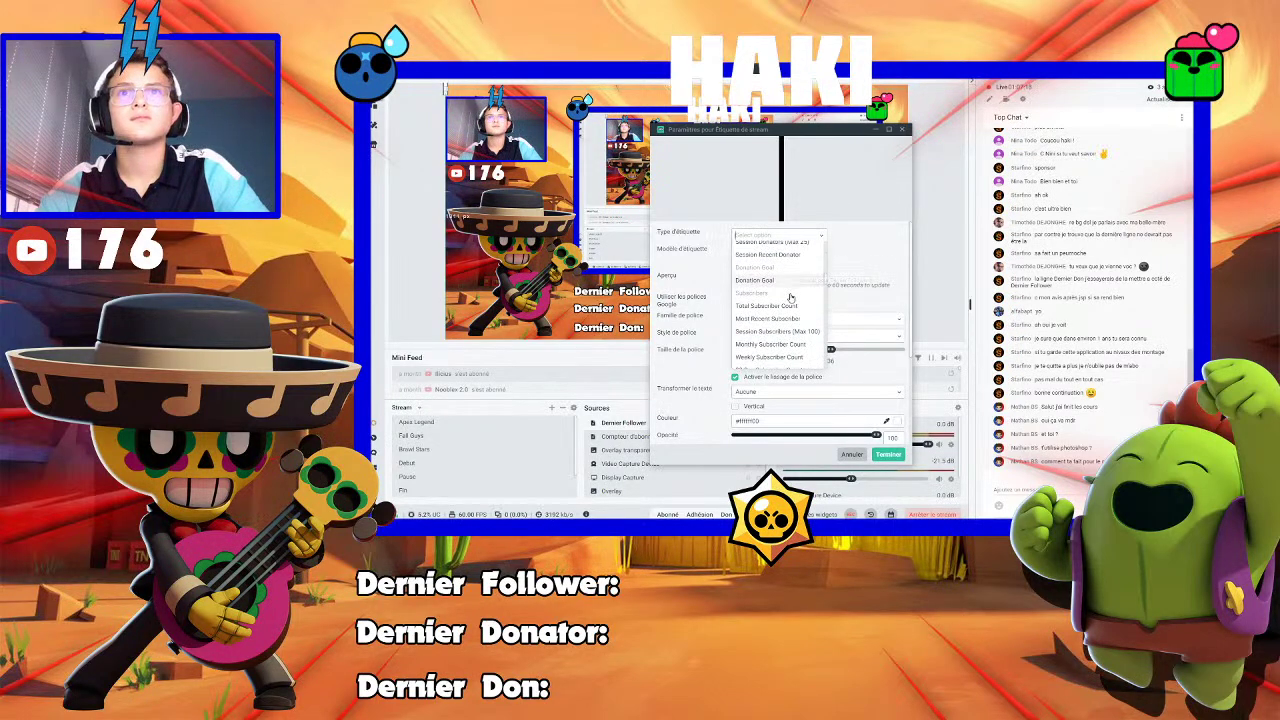
scroll(793, 270, down, 2)
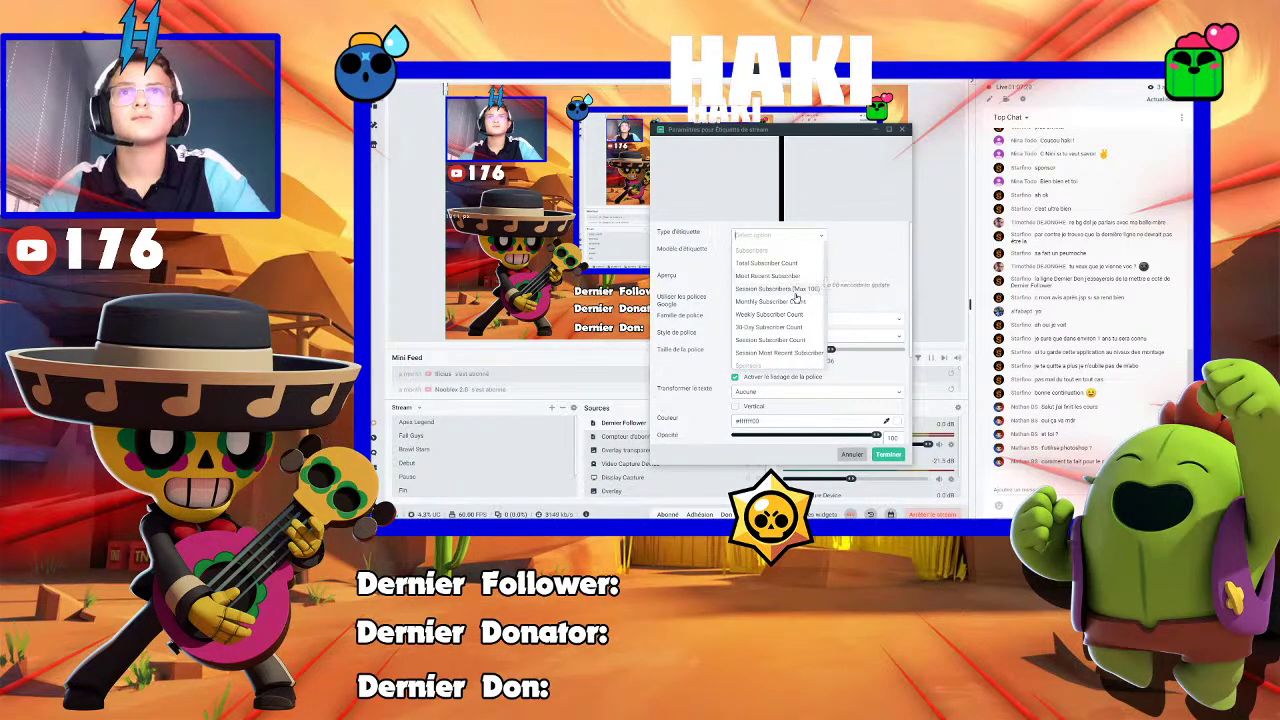
click(796, 276)
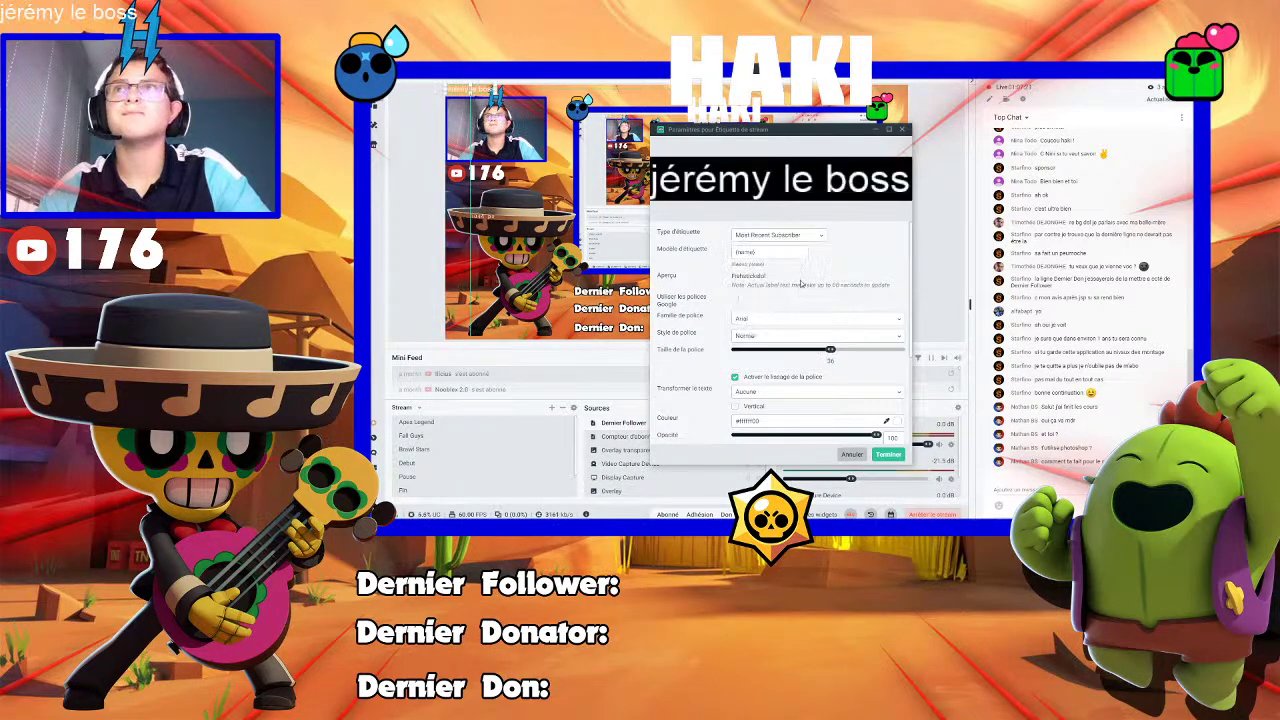
Give the label Nougat font at size 72 and save its settings
click(767, 319)
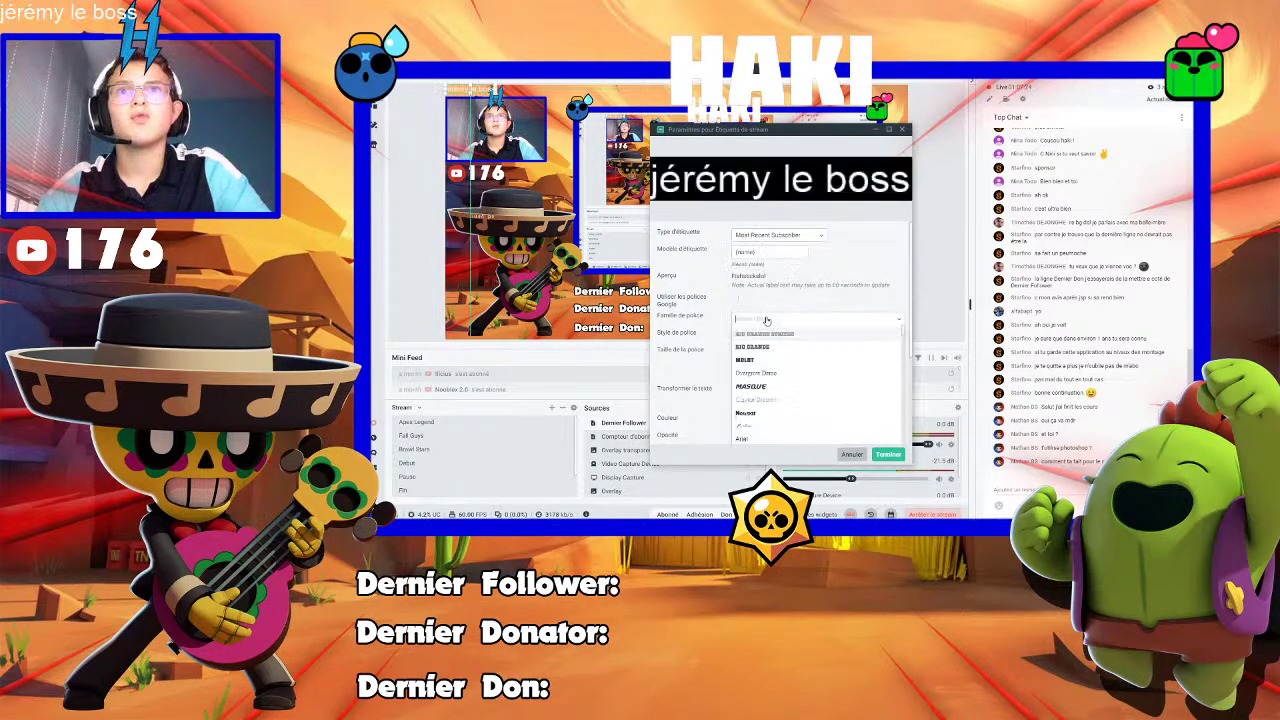
click(748, 412)
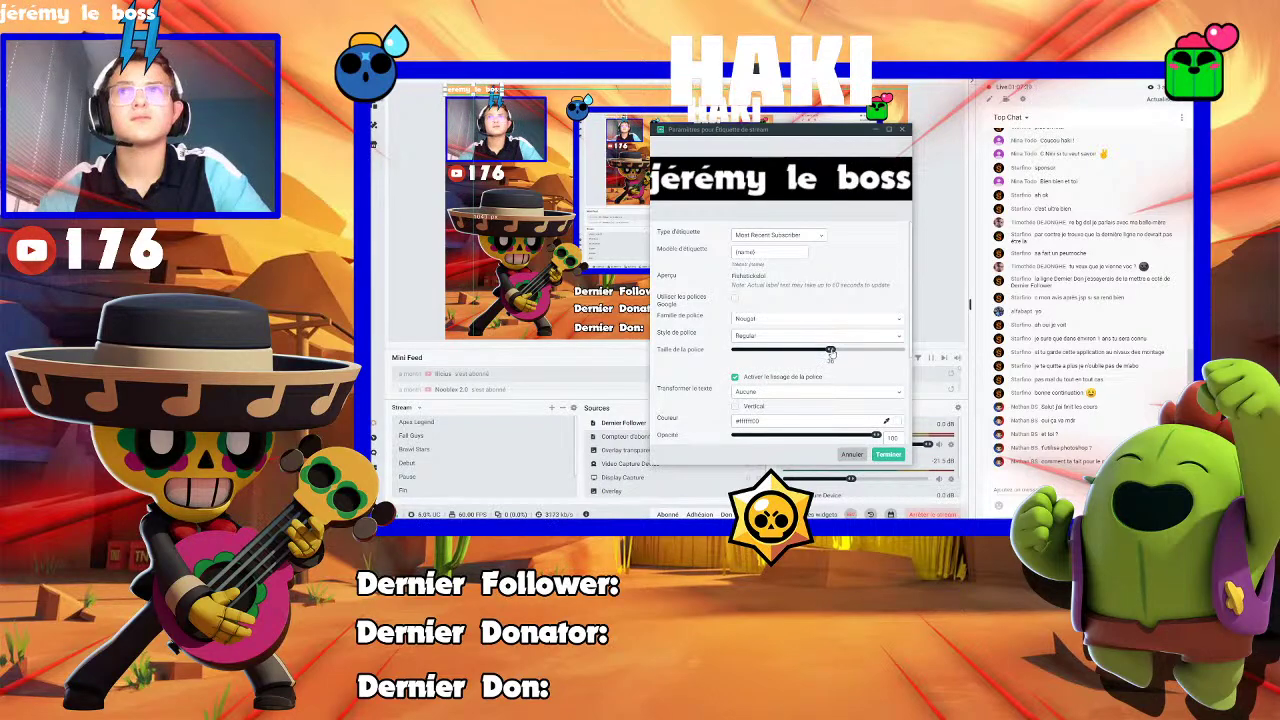
mouse_move(830, 352)
mouse_down()
mouse_move(901, 352)
mouse_move(870, 352)
mouse_up()
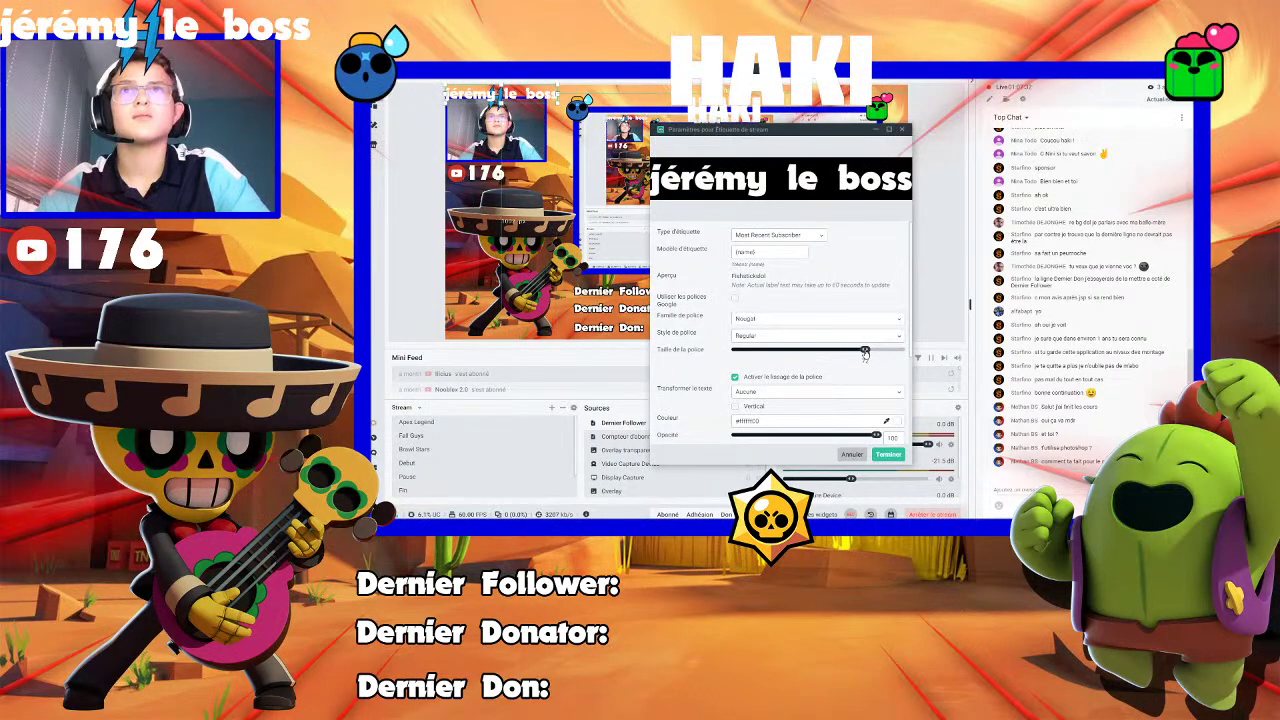
click(886, 456)
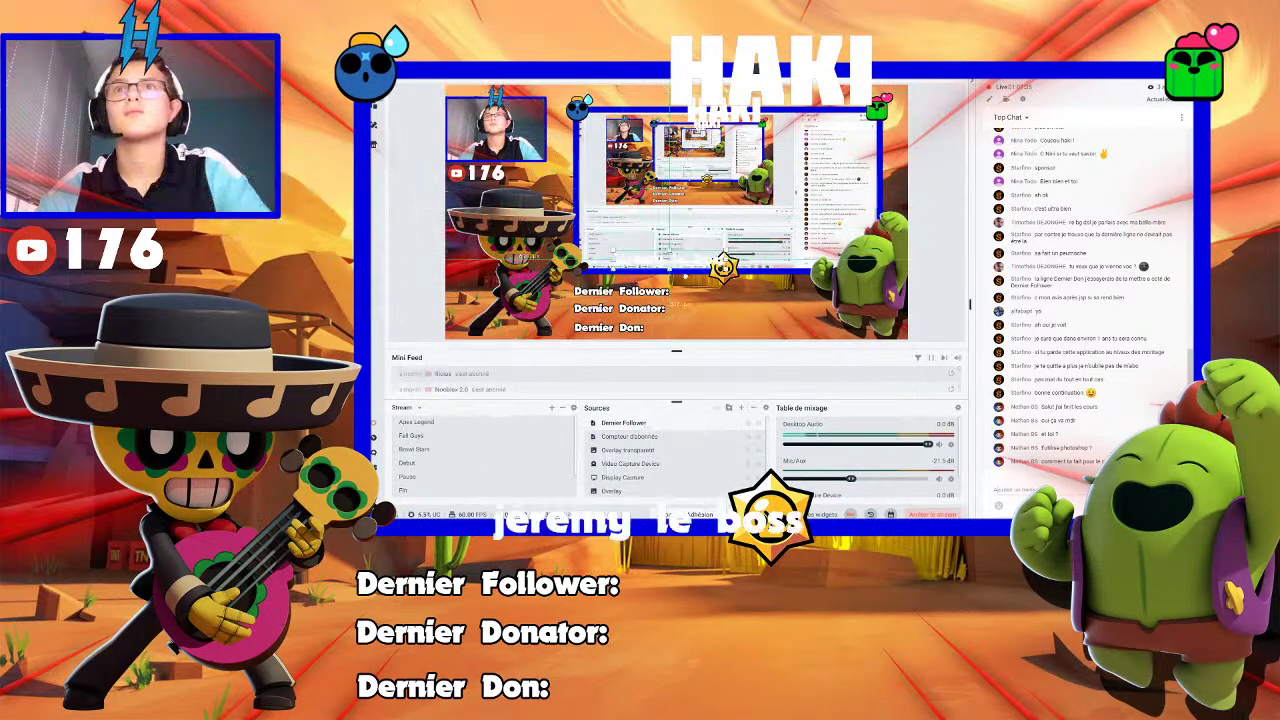
Position the subscriber name right after 'Dernier Follower:' on the overlay
key(Right)
key(Right)
key(Right)
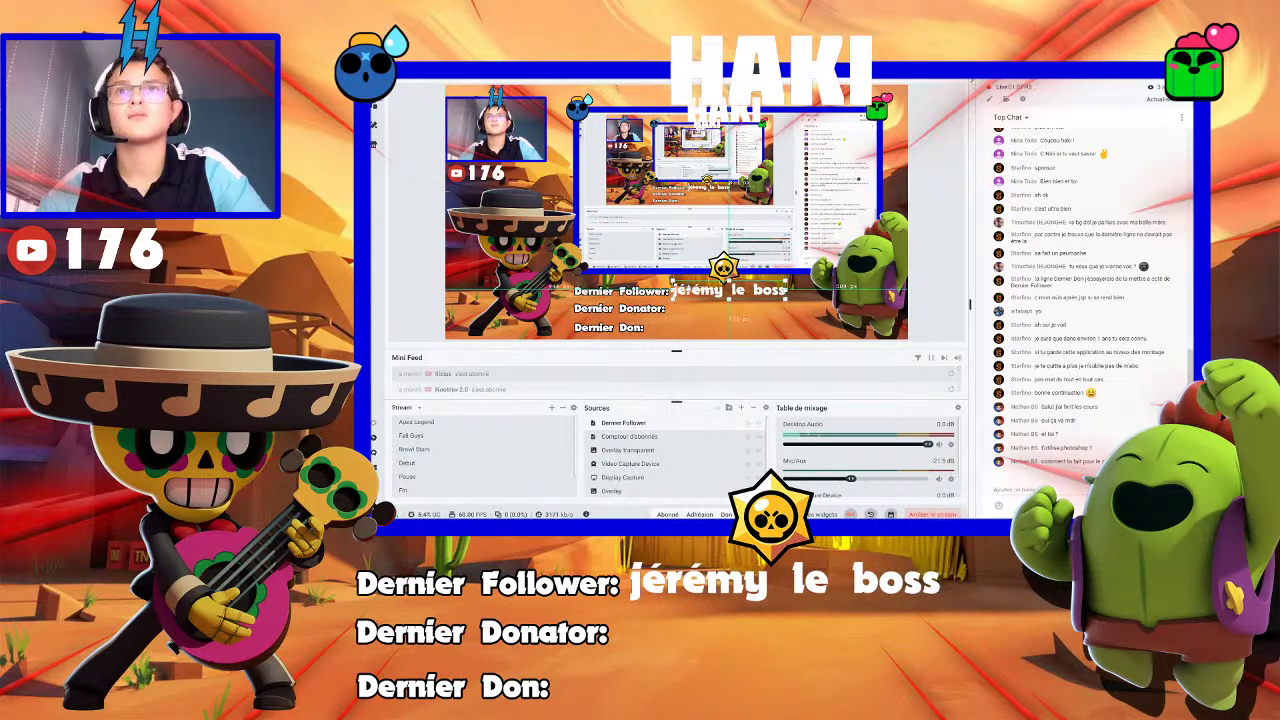
click(940, 122)
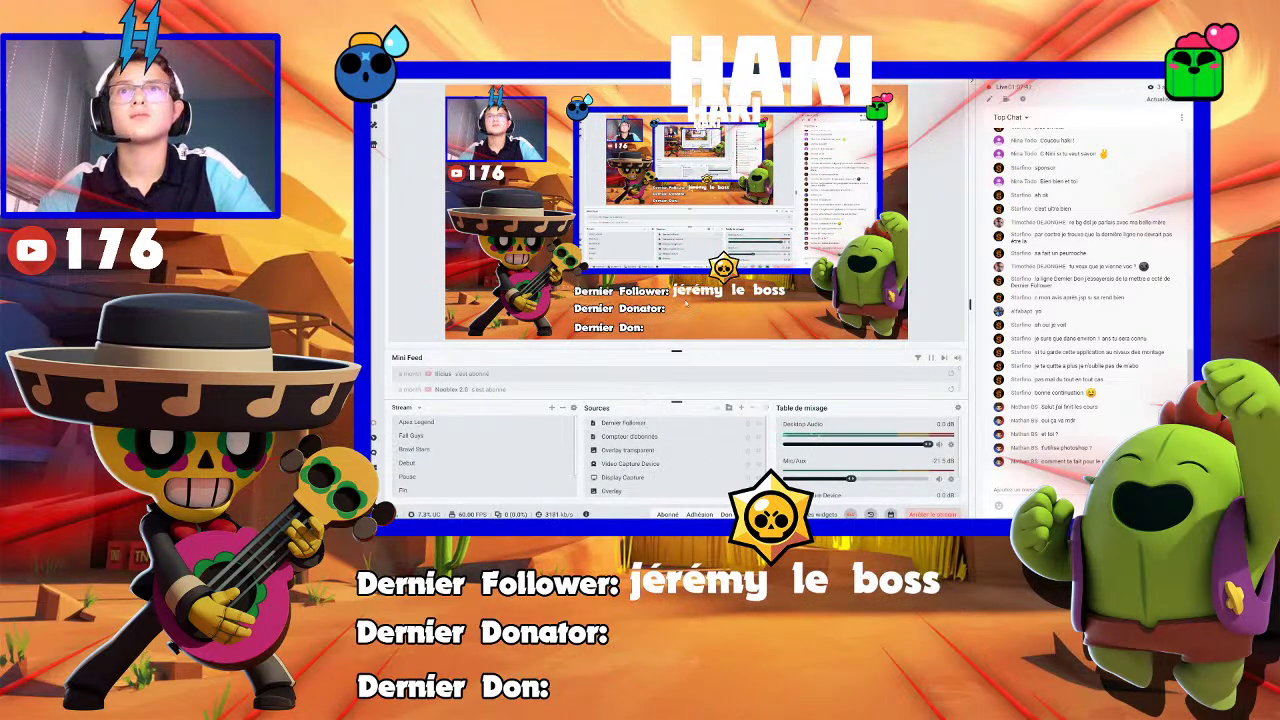
drag(685, 293, 682, 292)
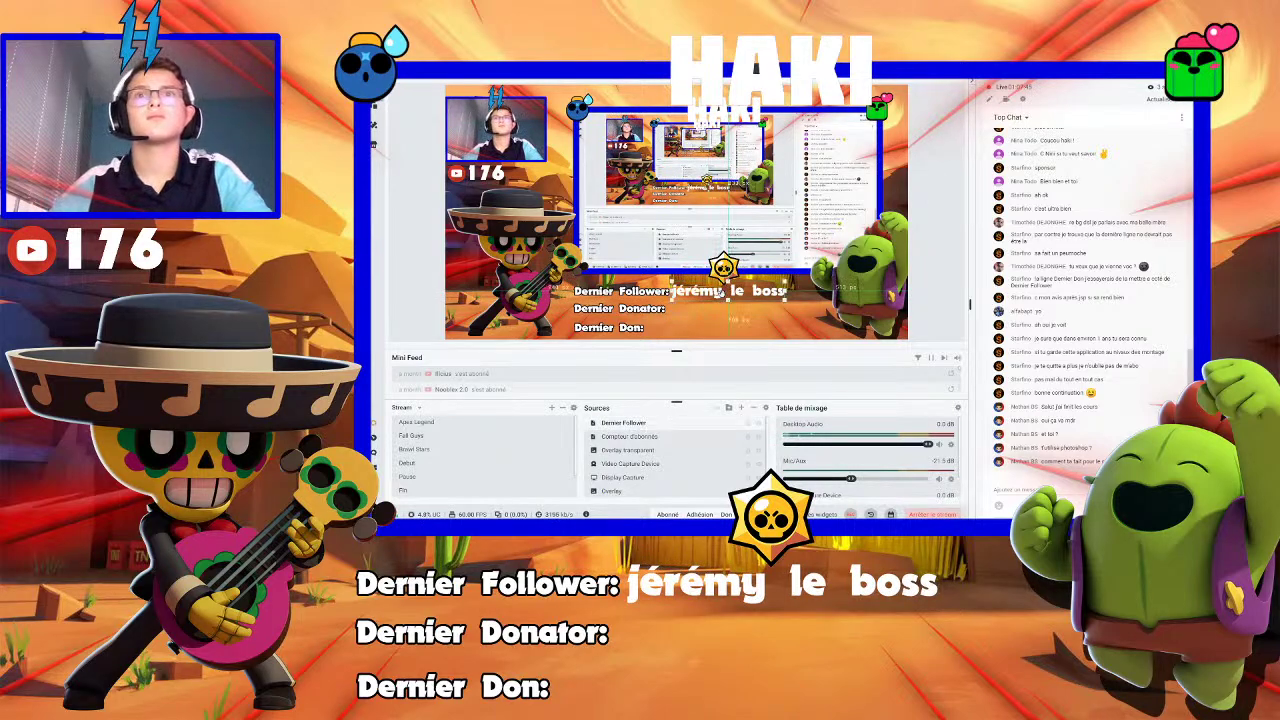
Check the label's text case and gradient settings, leaving both unchanged
double_click(682, 424)
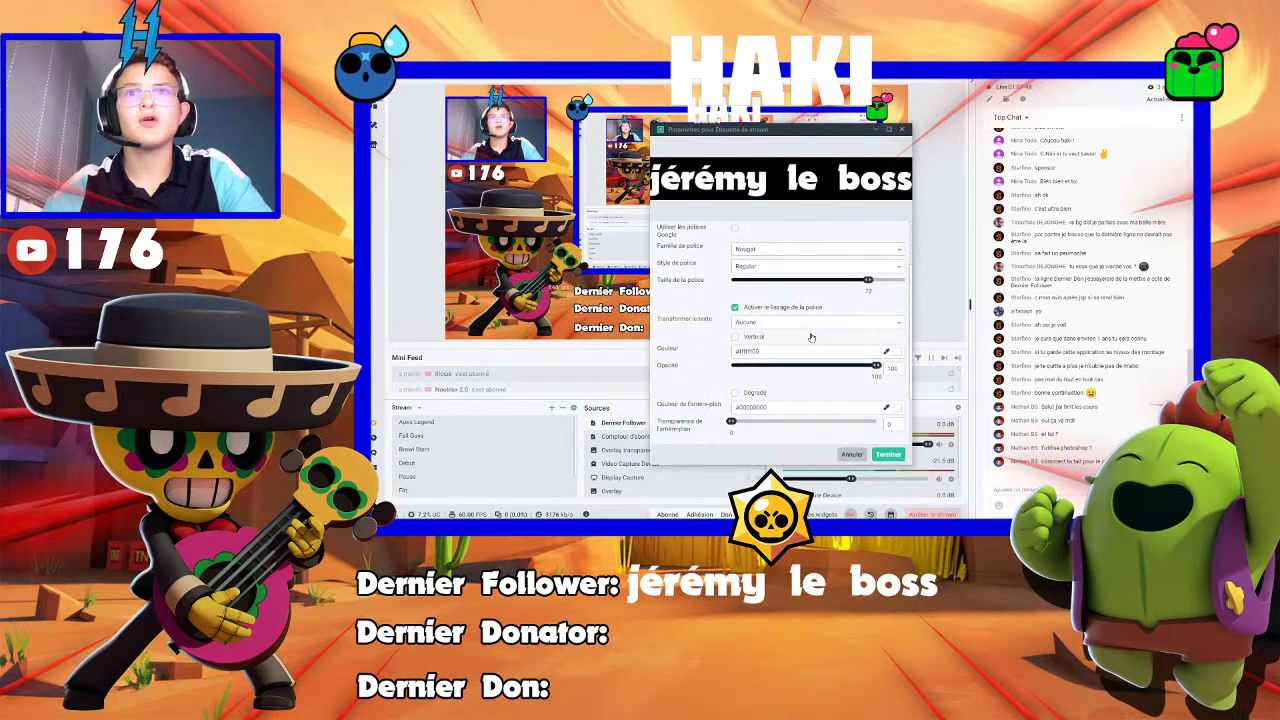
scroll(811, 338, down, 3)
scroll(811, 338, down, 1)
click(767, 264)
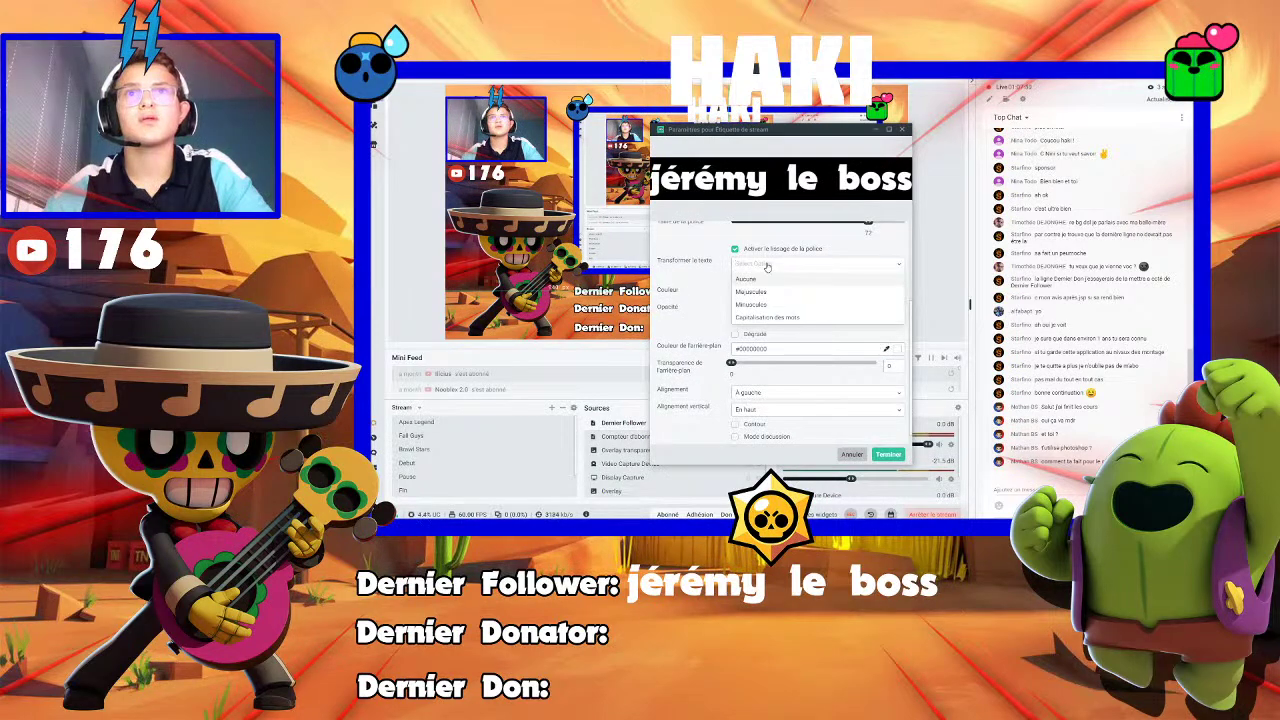
click(796, 243)
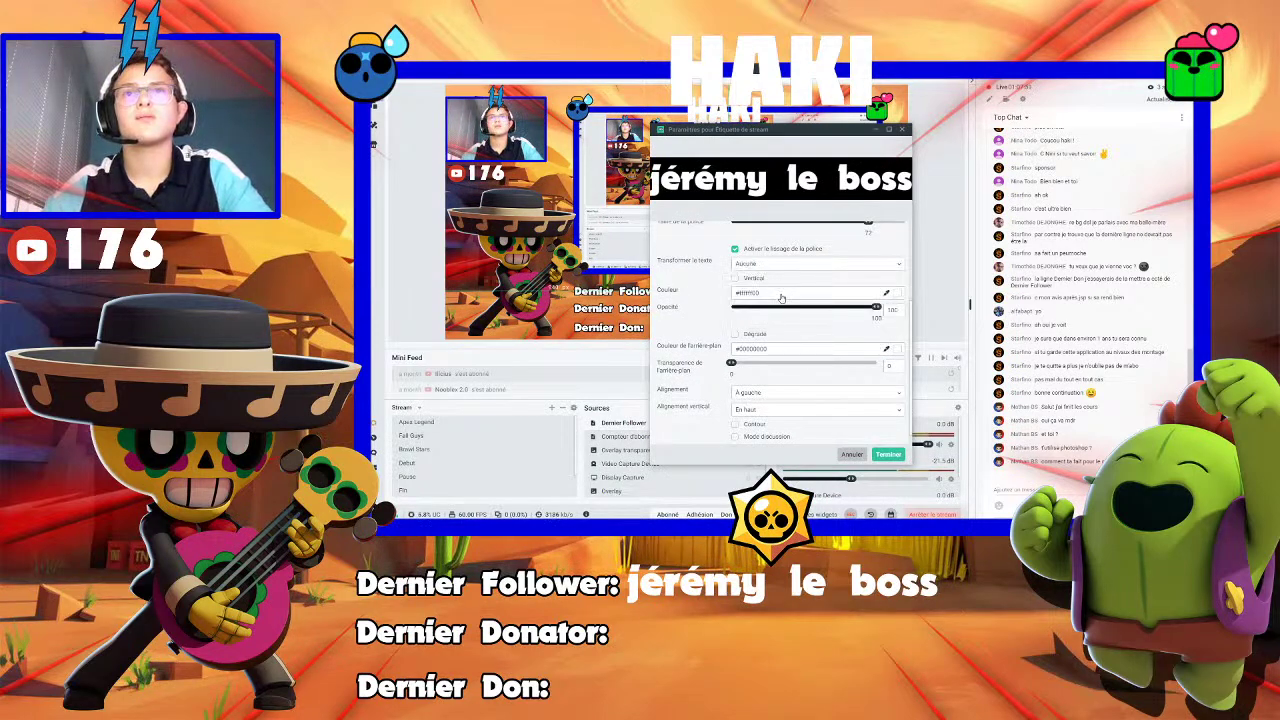
scroll(781, 298, down, 1)
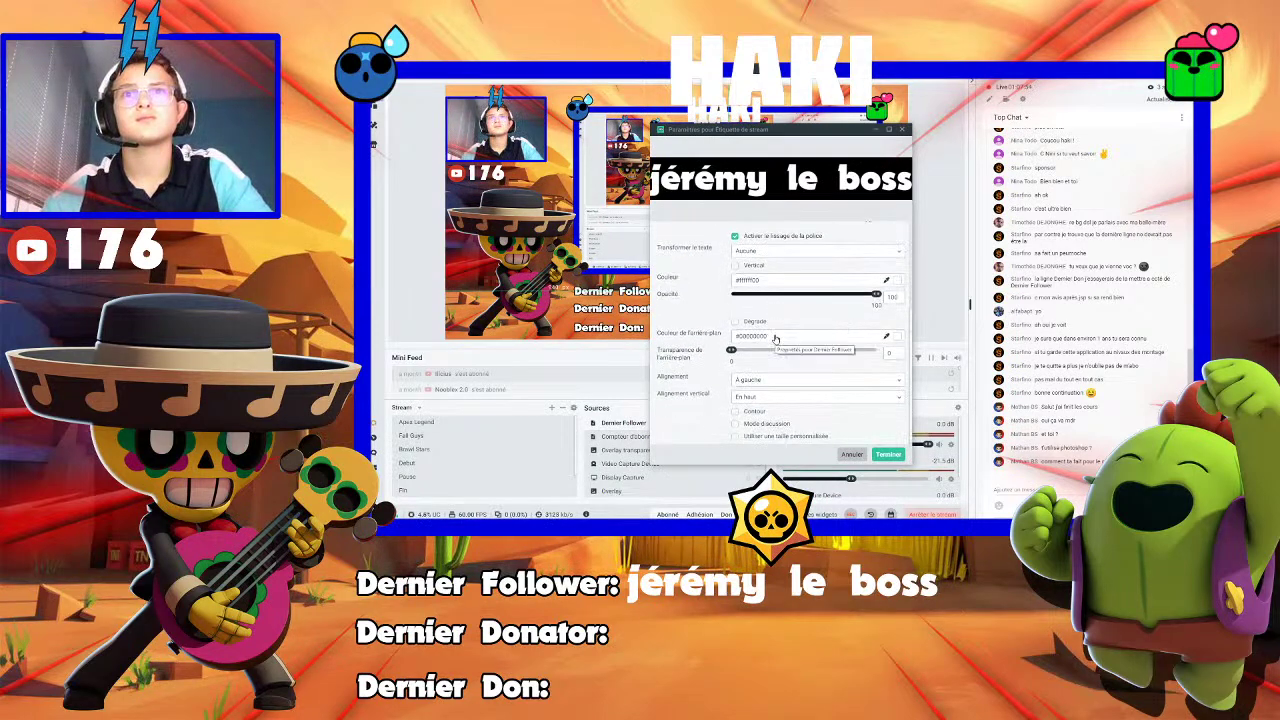
click(736, 322)
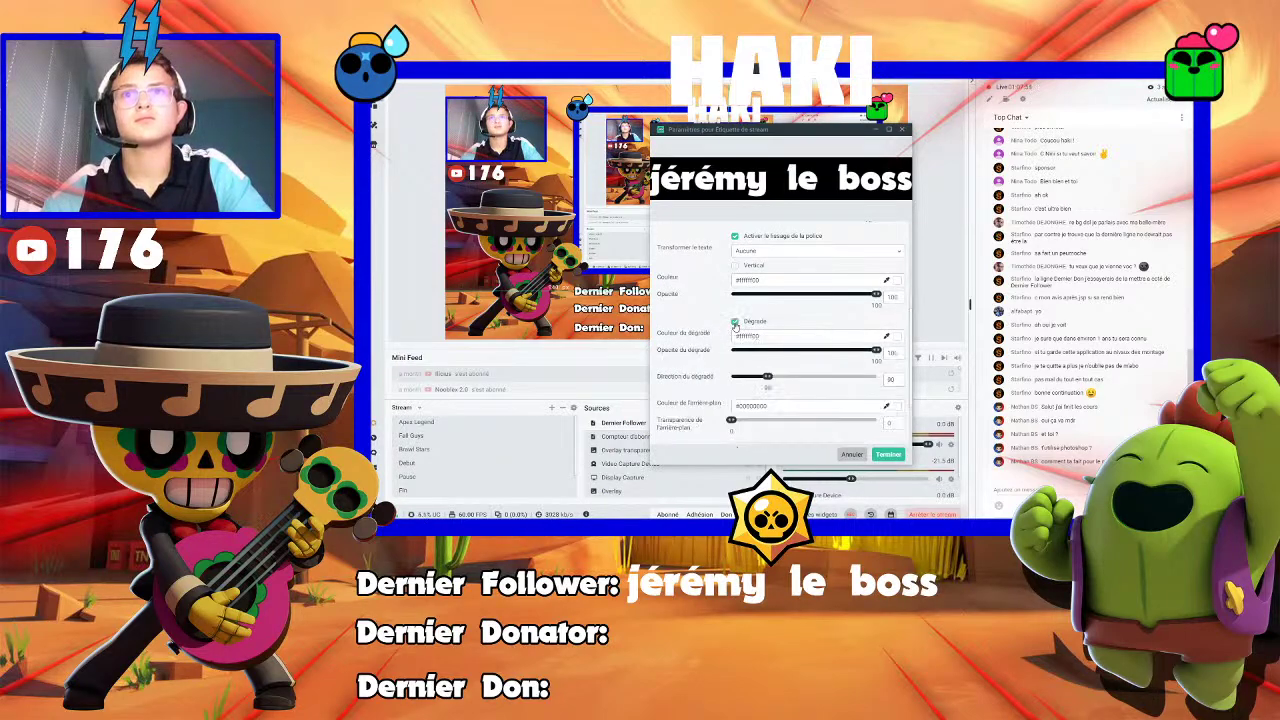
click(735, 322)
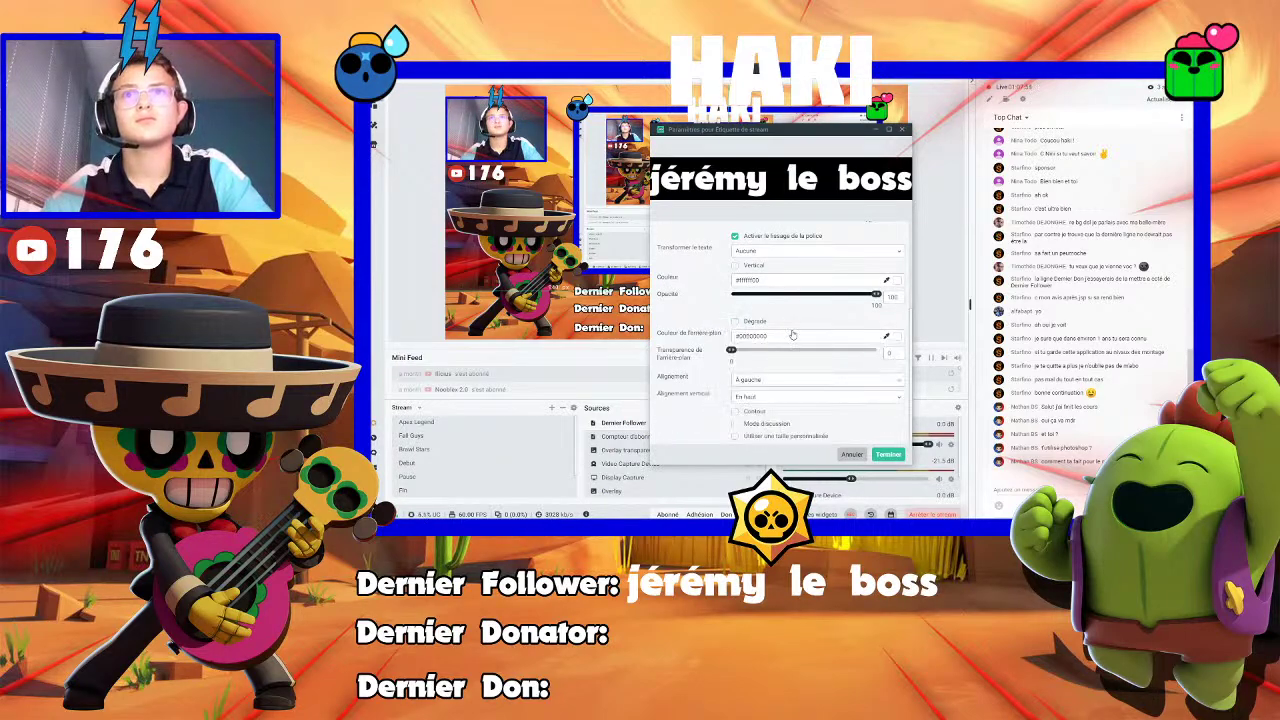
click(882, 454)
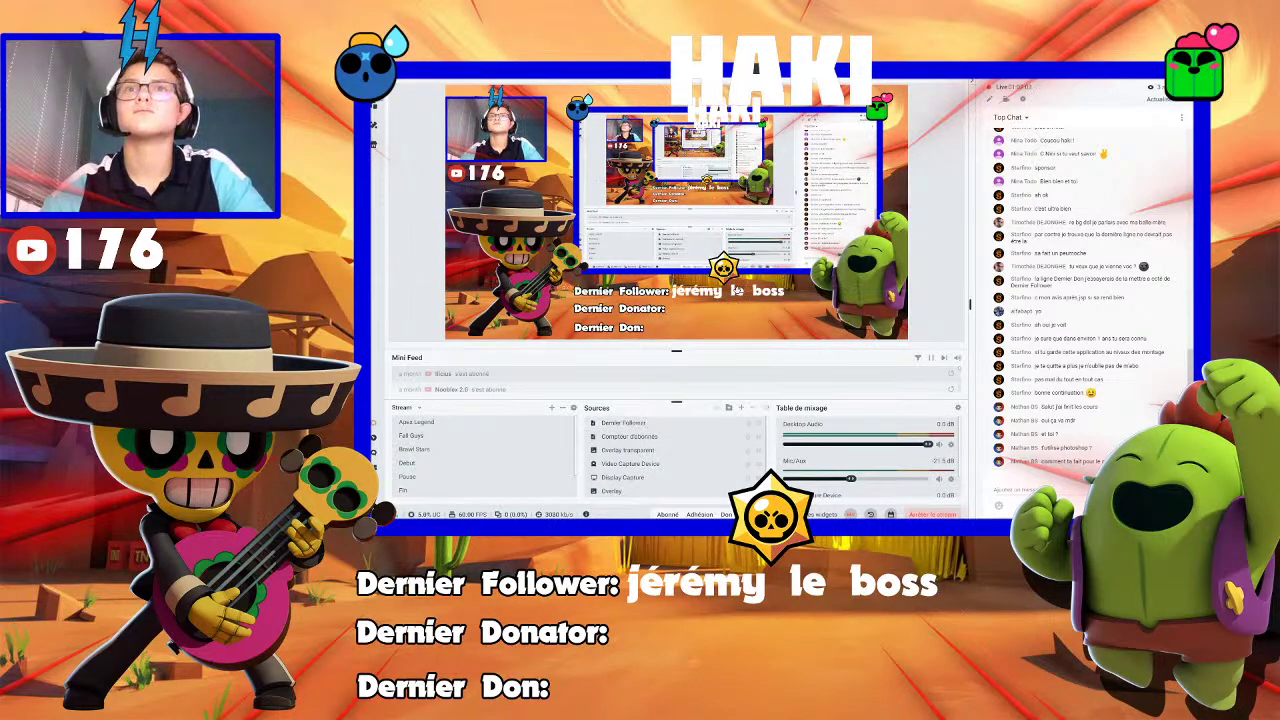
Make the follower label slightly narrower
click(737, 290)
drag(786, 290, 777, 290)
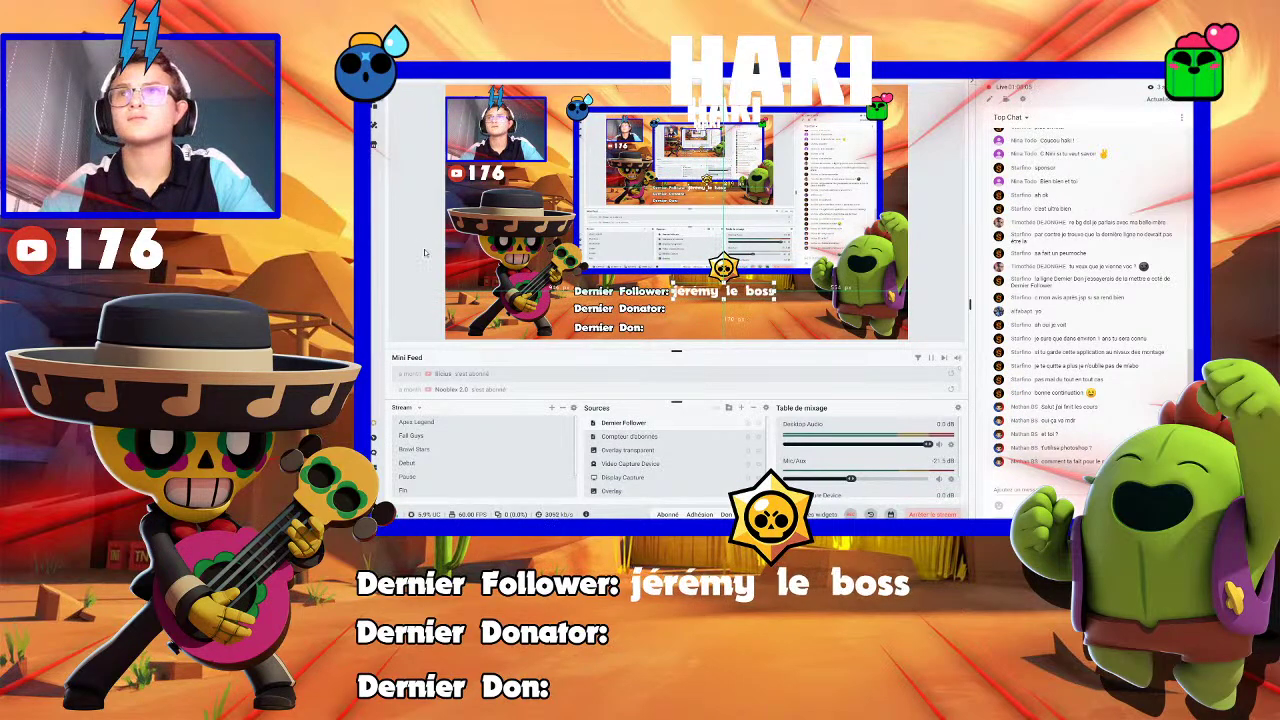
click(424, 253)
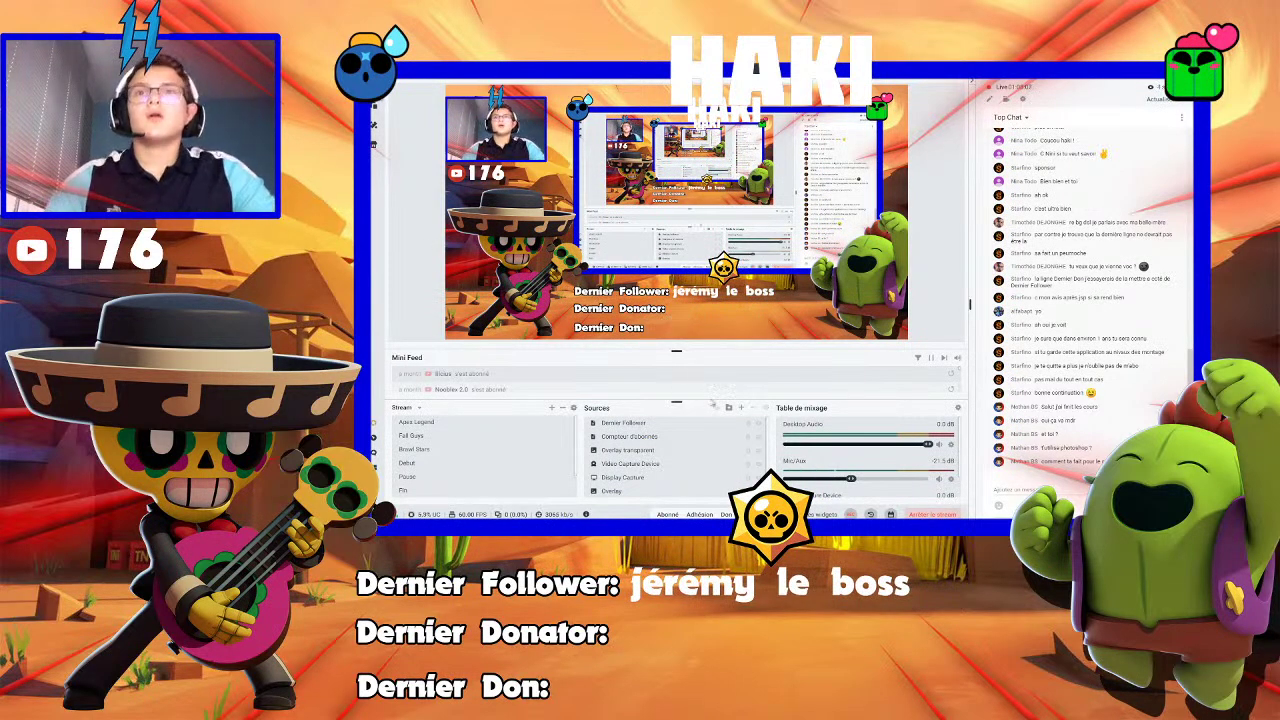
Add a new stream label source named 'Dernier donateur'
click(729, 407)
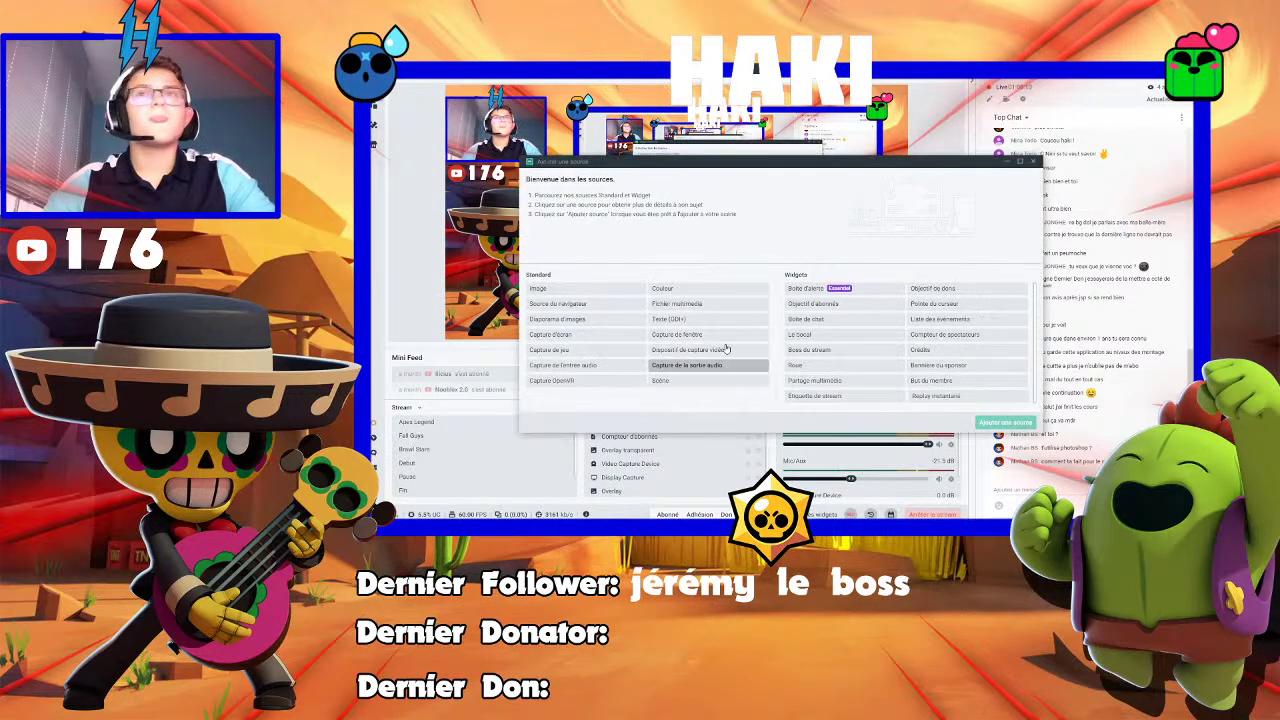
click(818, 396)
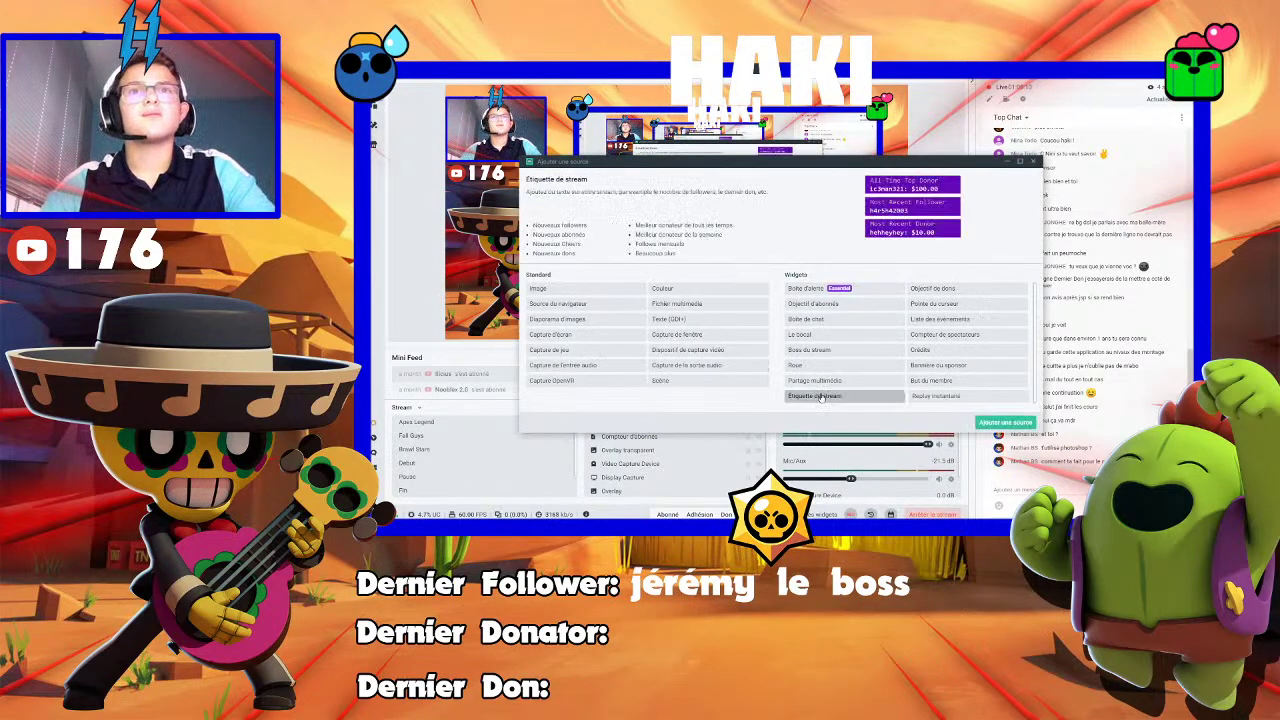
click(985, 424)
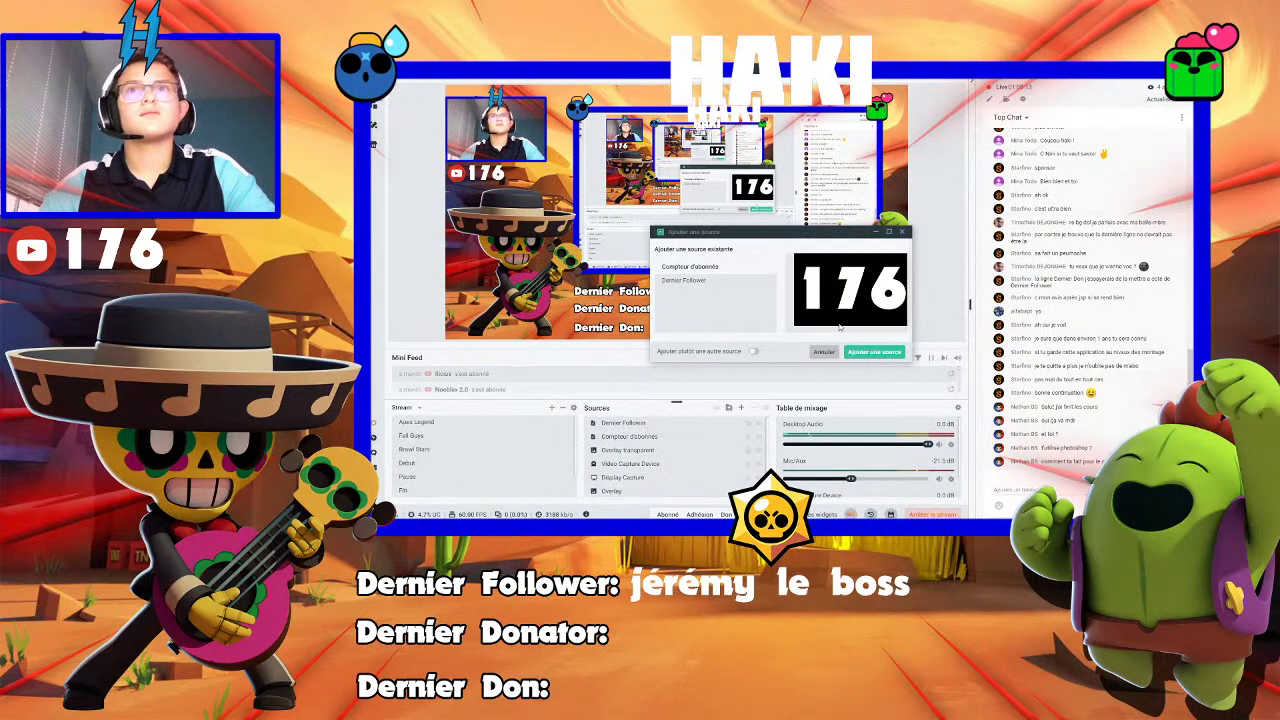
click(752, 352)
text(De)
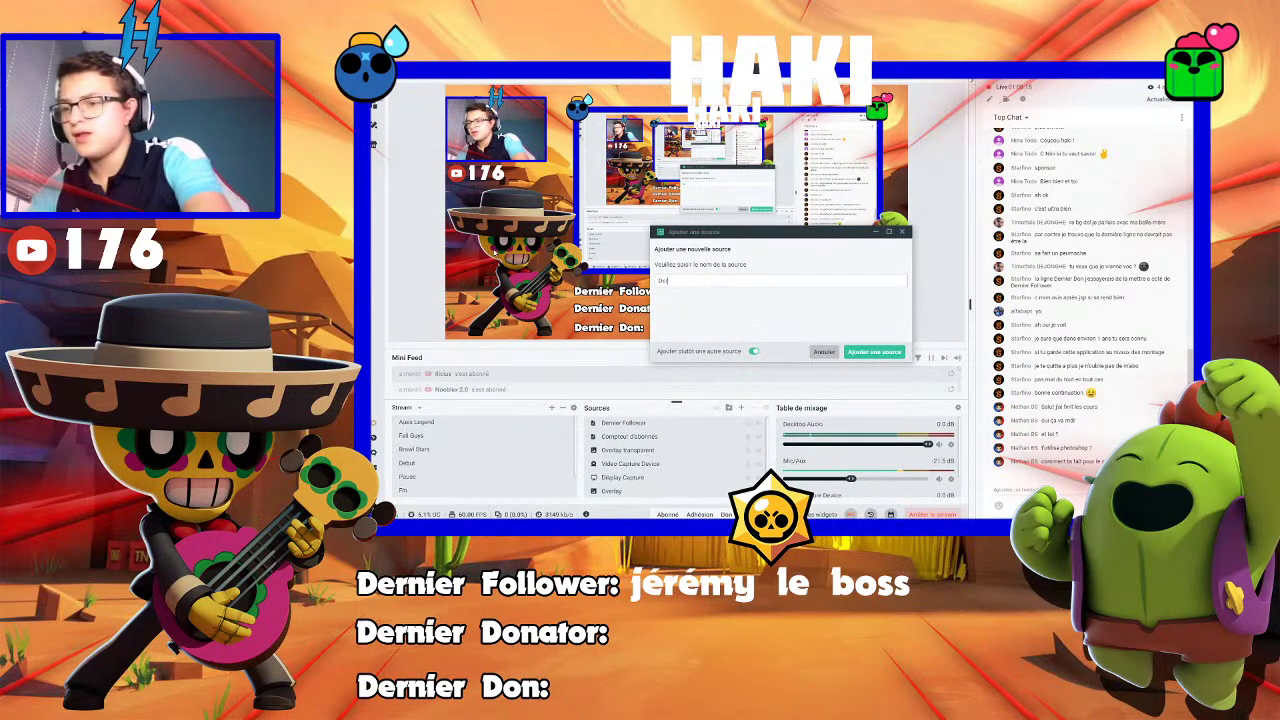
text(rnier dona)
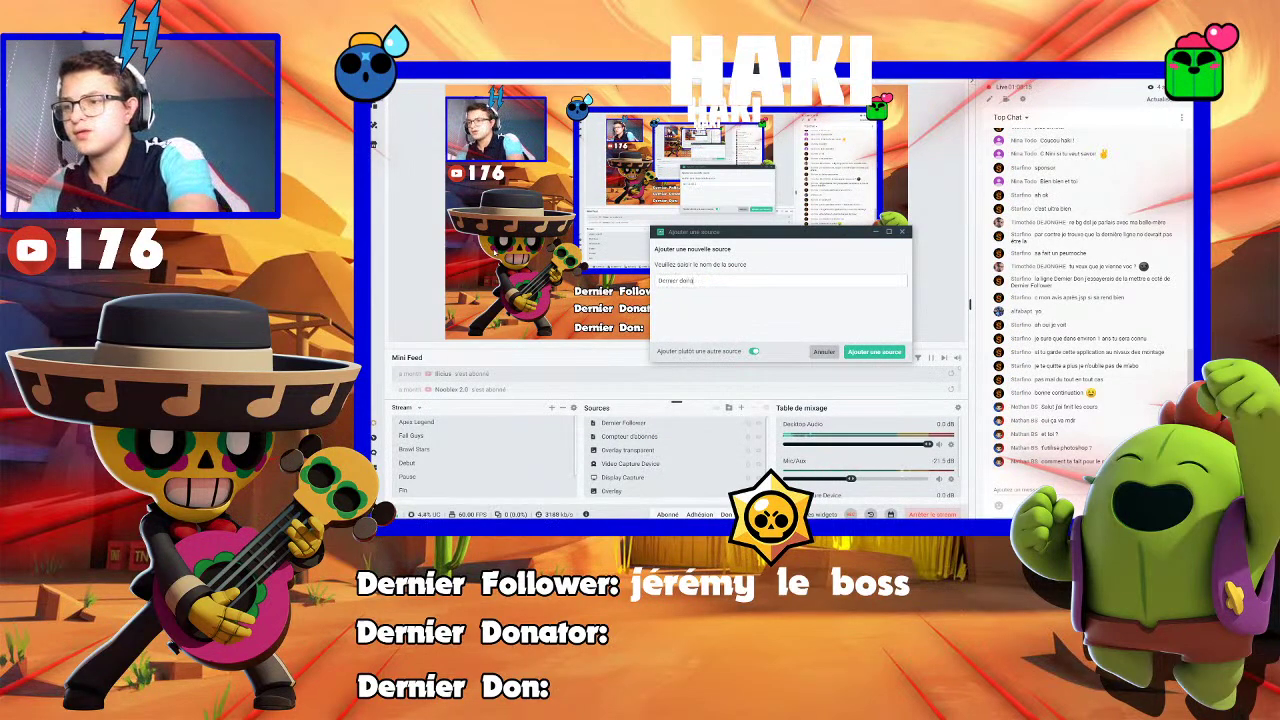
text(teur)
click(868, 352)
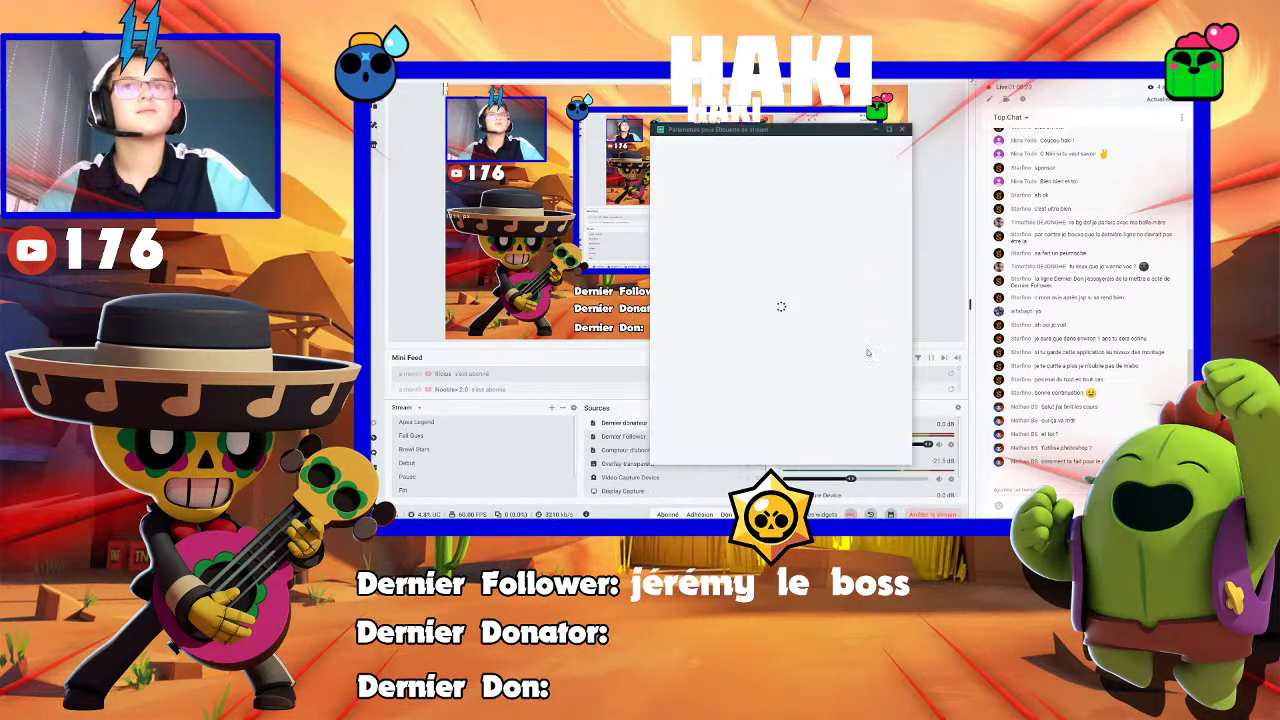
Set the label type to Most Recent Donator
click(778, 237)
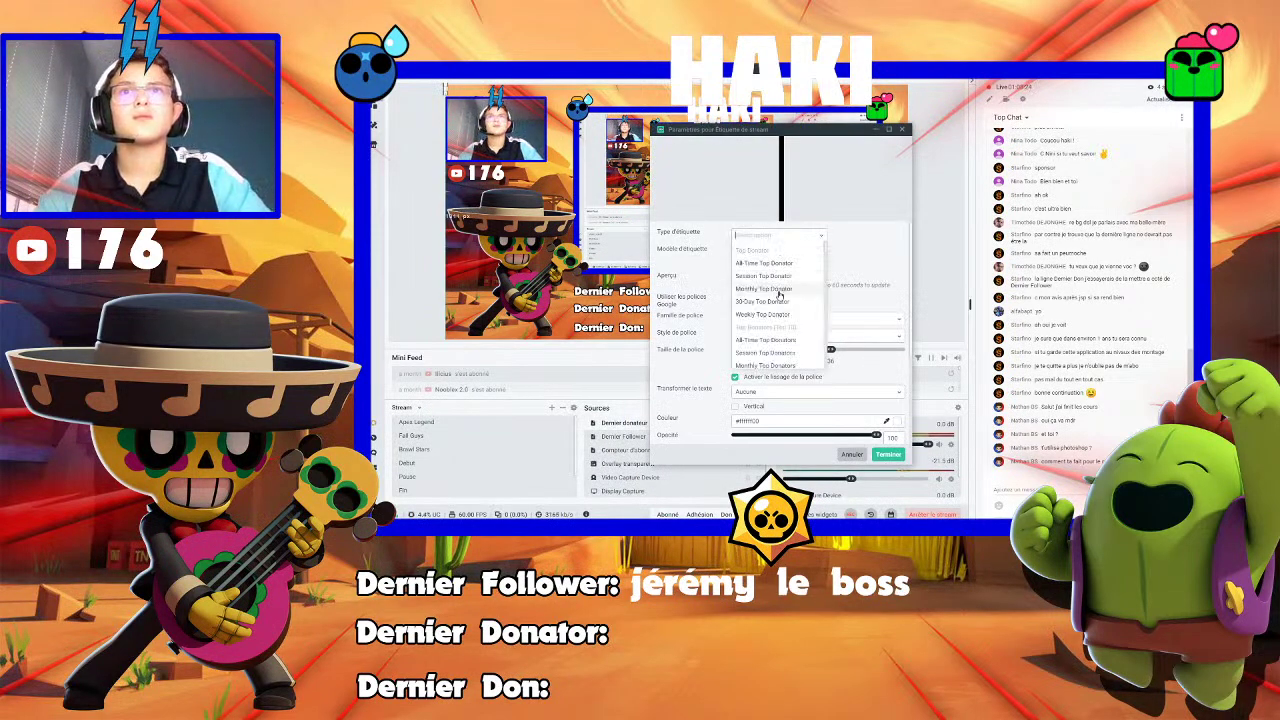
scroll(772, 282, down, 1)
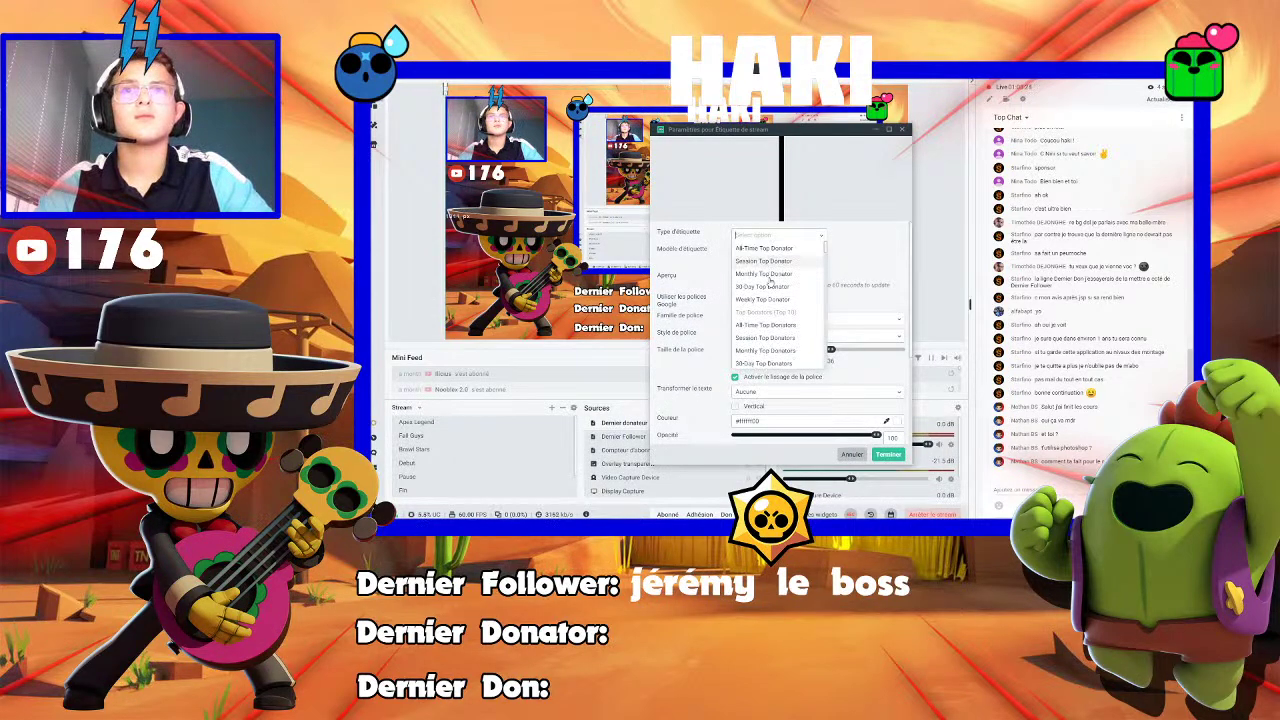
scroll(772, 282, down, 2)
scroll(770, 284, down, 1)
scroll(769, 285, down, 2)
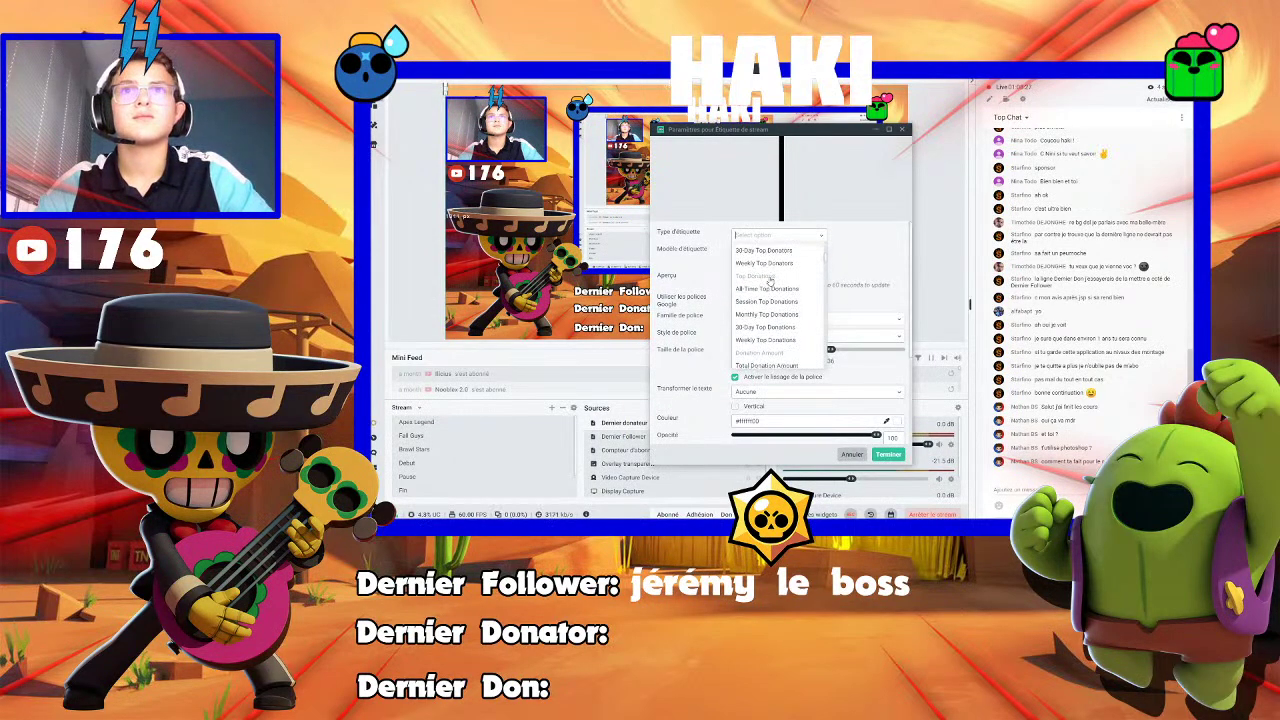
scroll(769, 283, down, 1)
scroll(770, 283, down, 1)
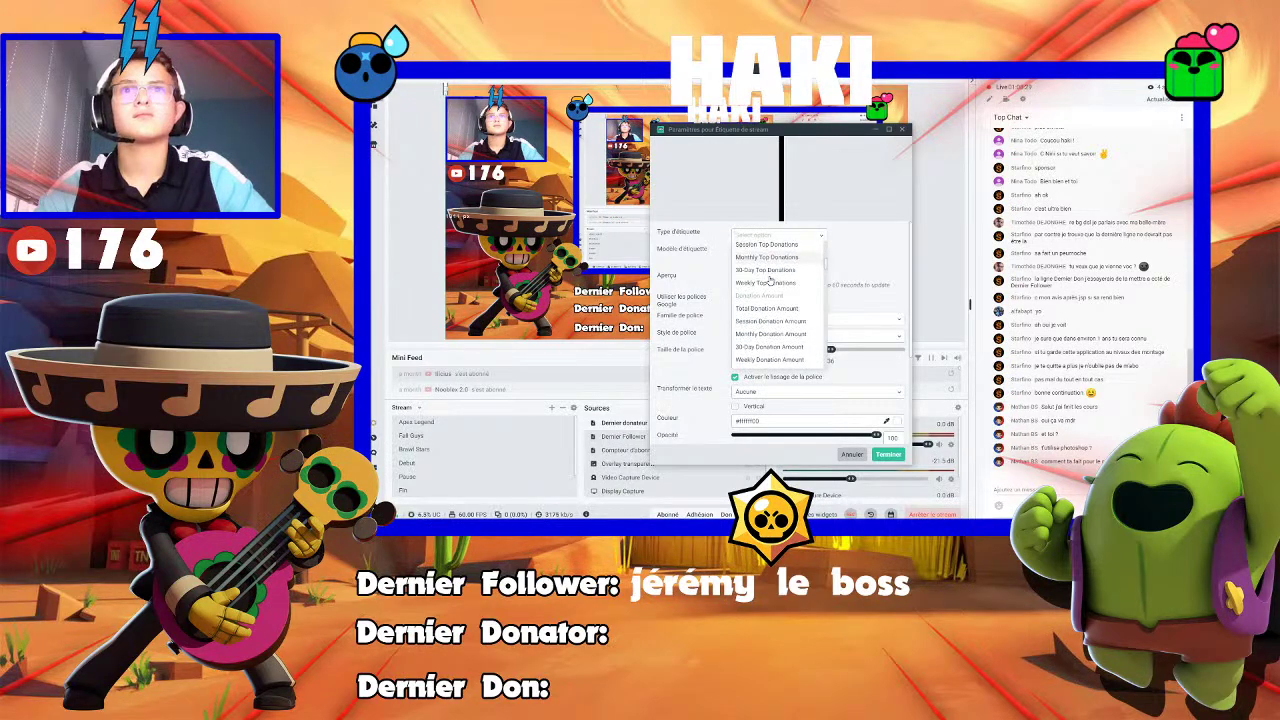
scroll(770, 283, up, 2)
scroll(770, 283, up, 2)
click(799, 319)
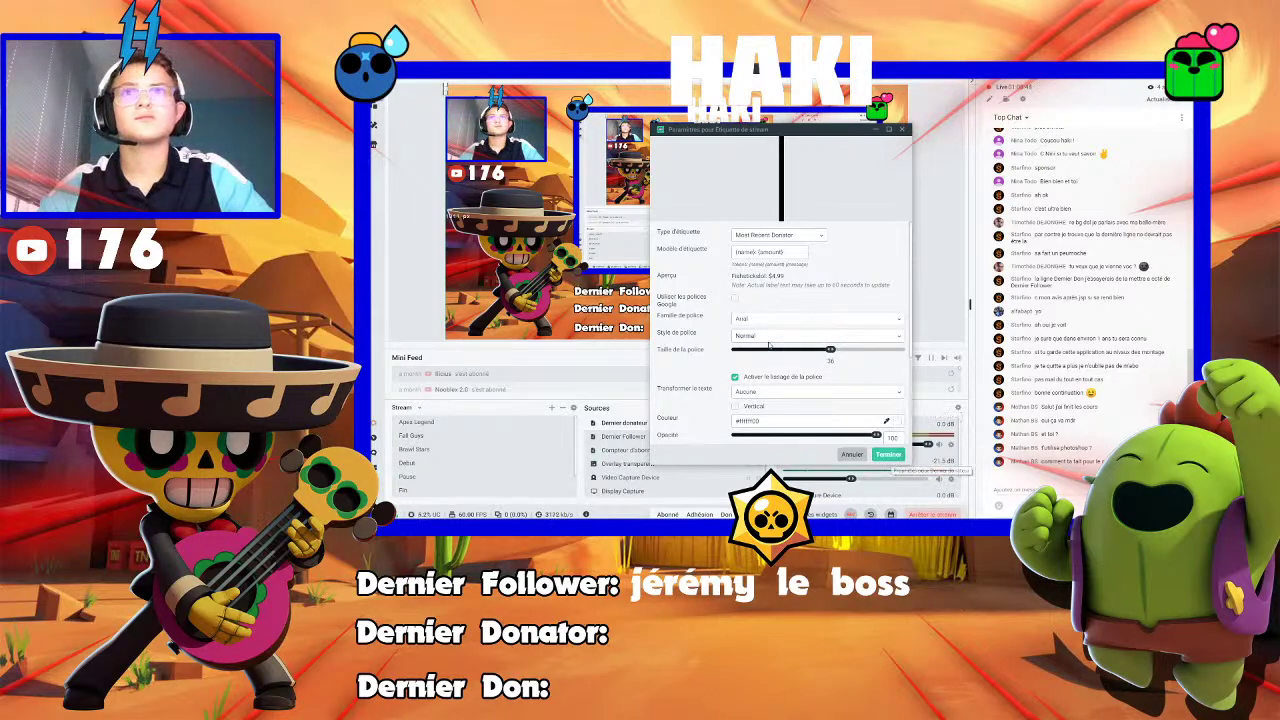
Set the label font to Nougat Regular and confirm the settings
click(800, 318)
click(778, 420)
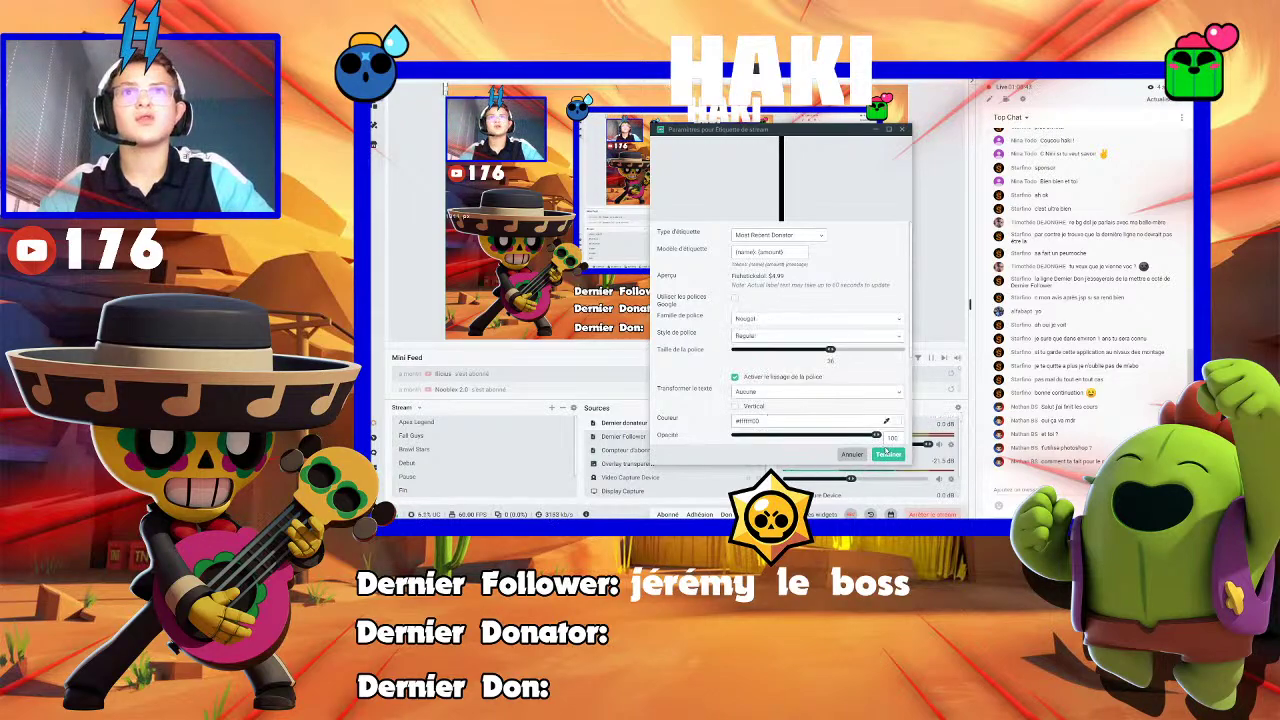
click(886, 453)
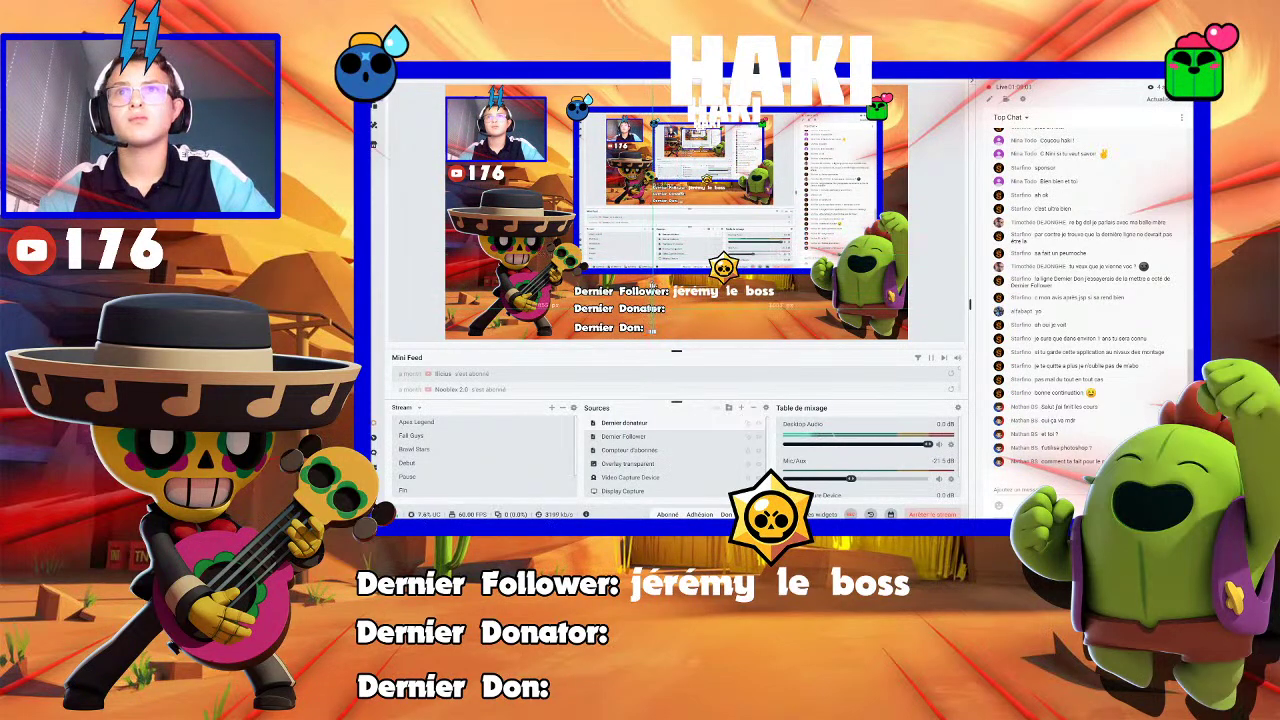
Reposition the Dernier Donator text in the scene preview
click(651, 310)
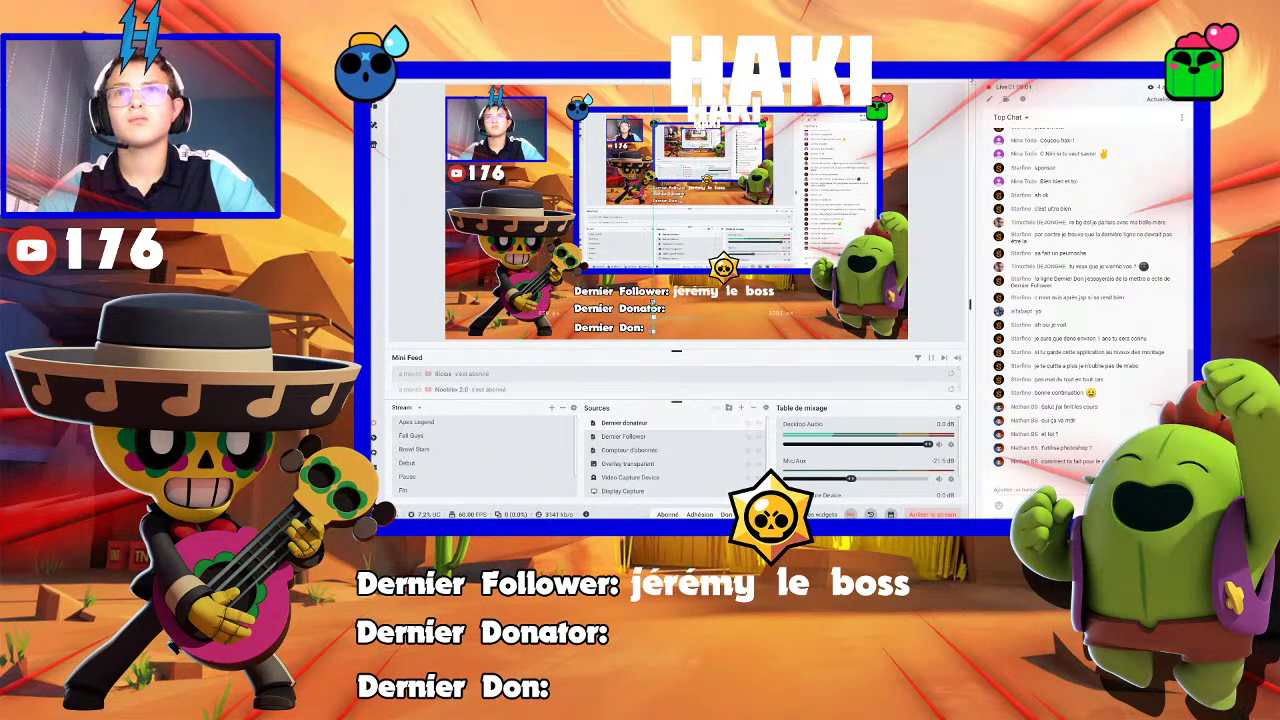
click(651, 300)
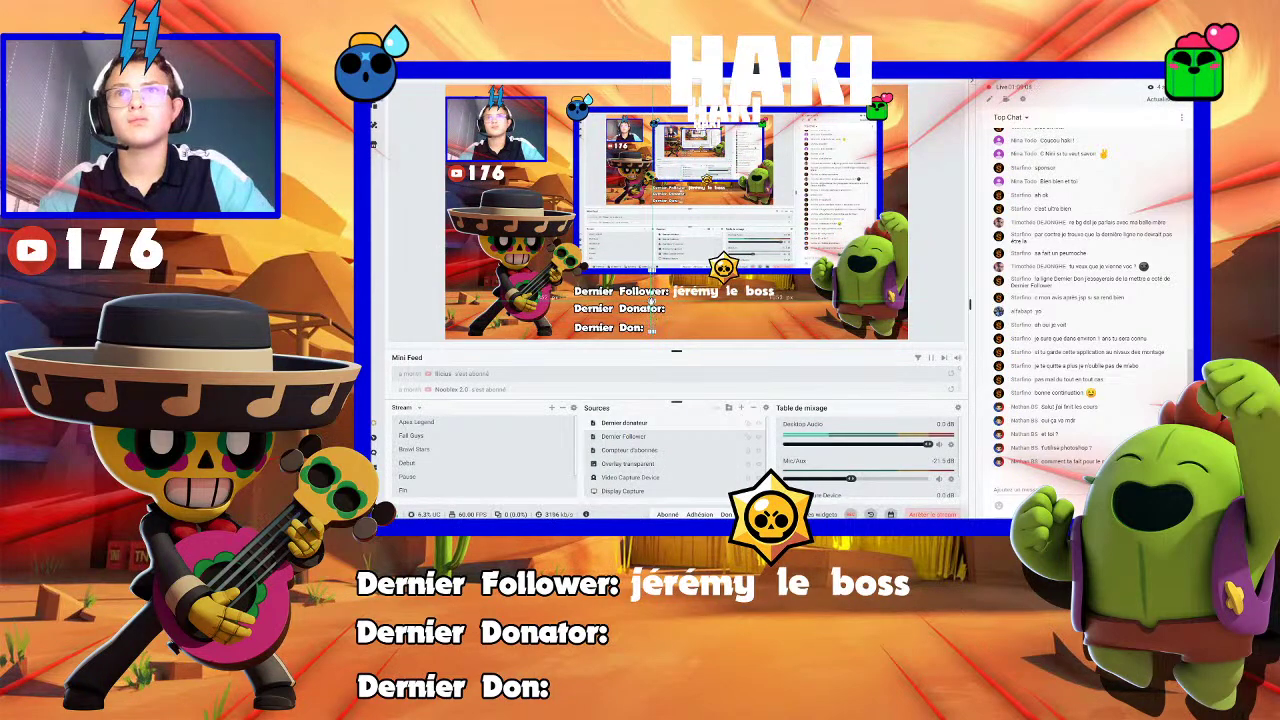
drag(651, 329, 652, 272)
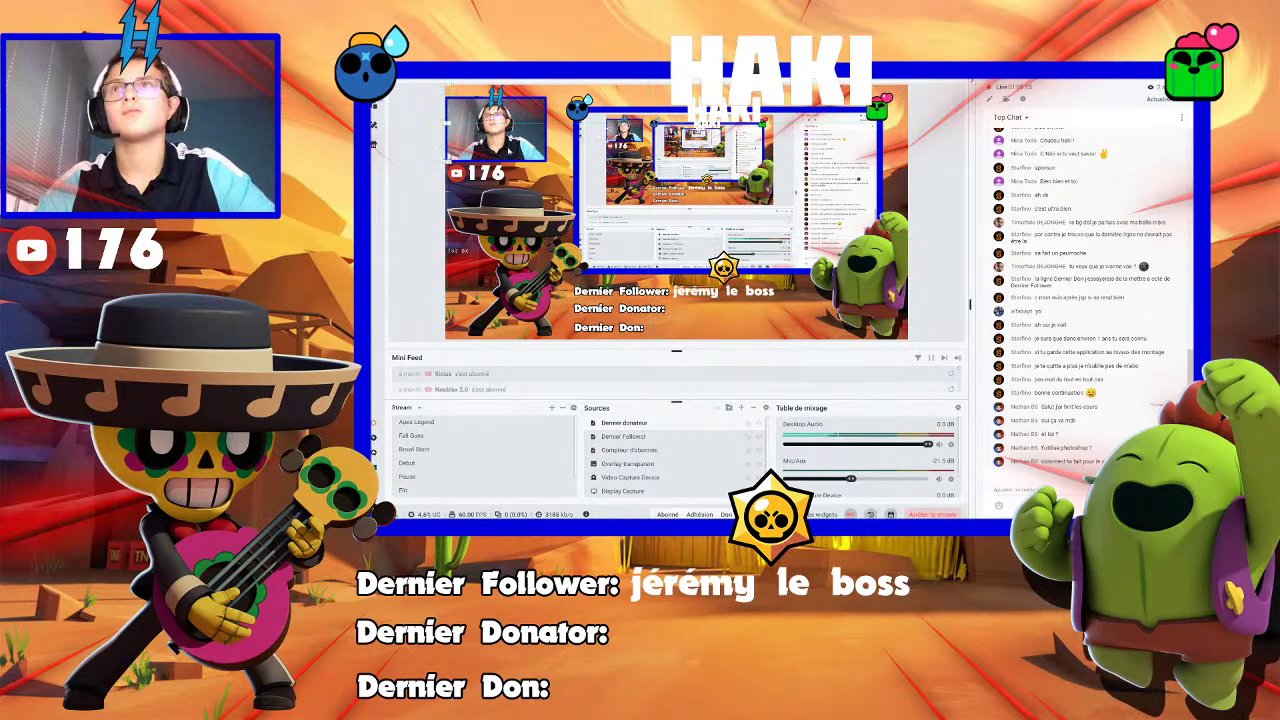
click(467, 92)
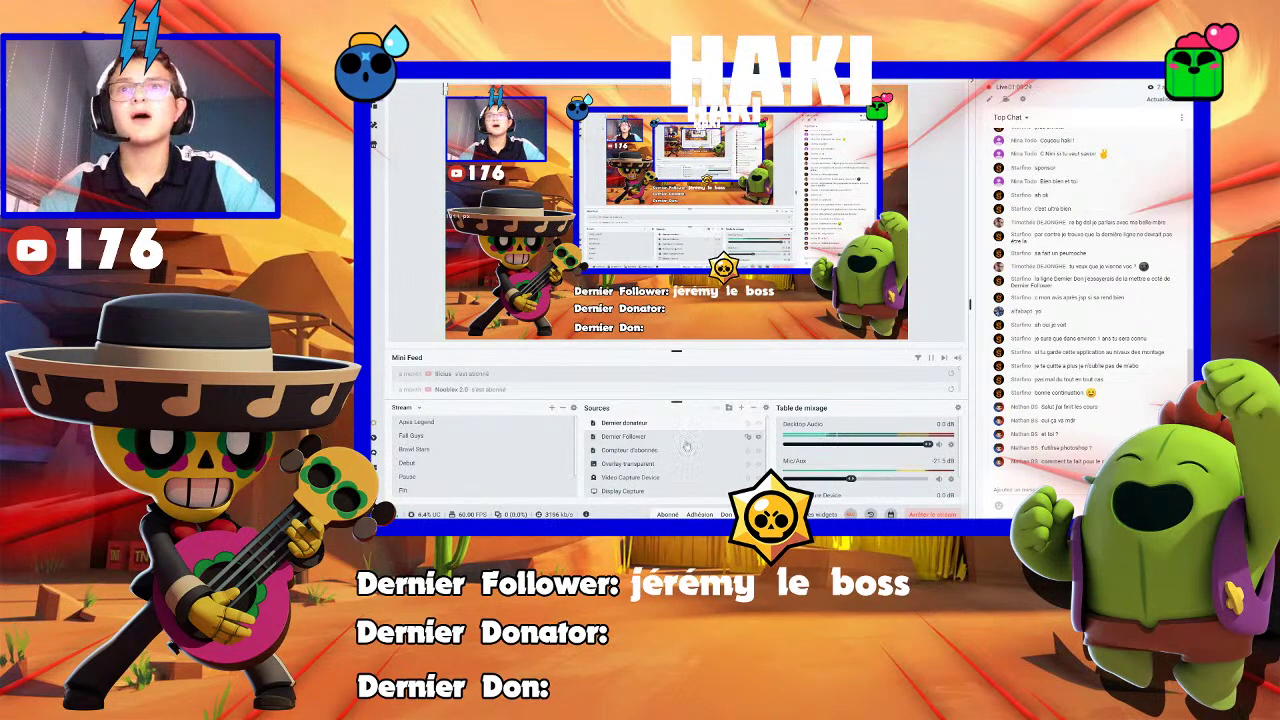
Delete the Dernier donateur source from the Sources list
right_click(731, 443)
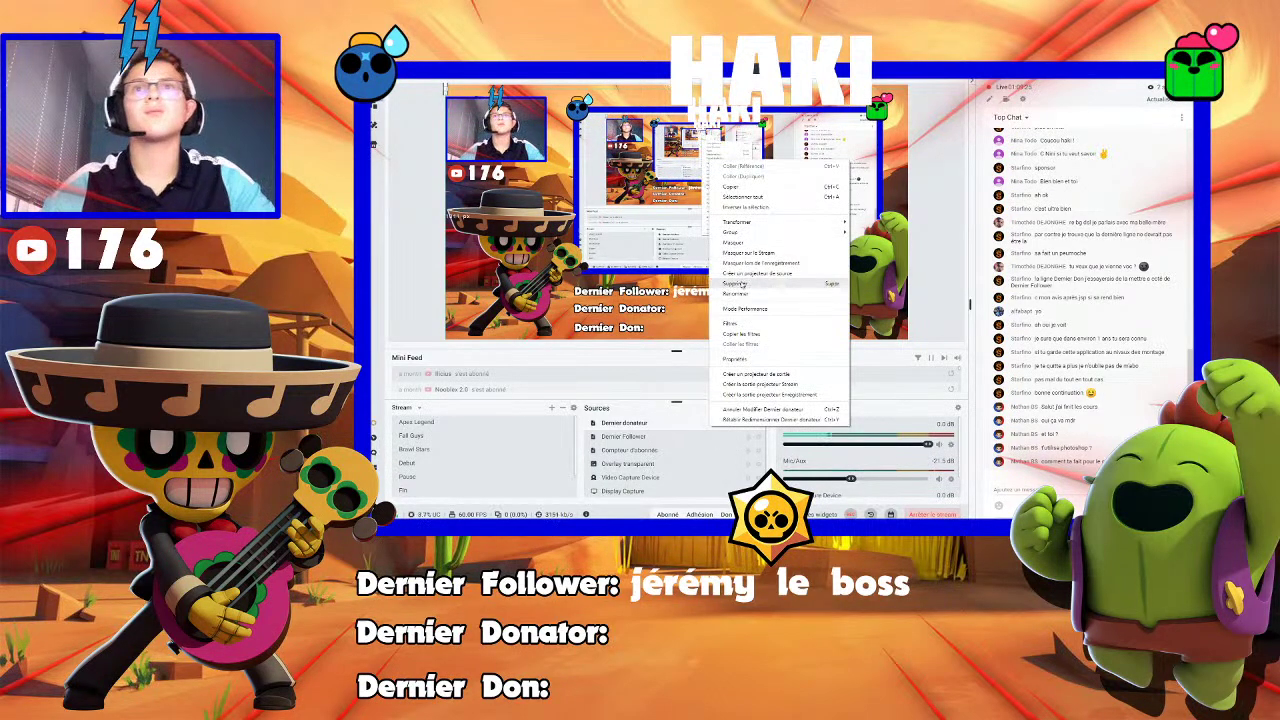
click(742, 290)
click(839, 311)
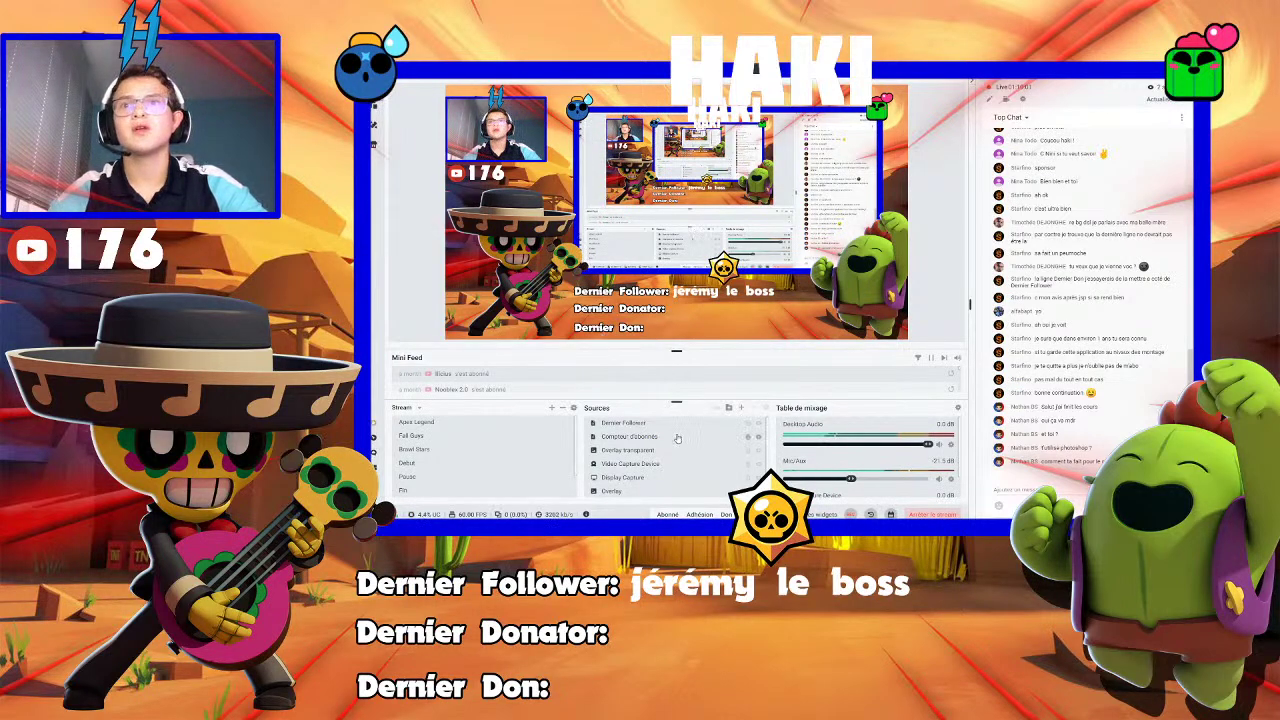
Remove the Display Capture source from the scene
right_click(640, 477)
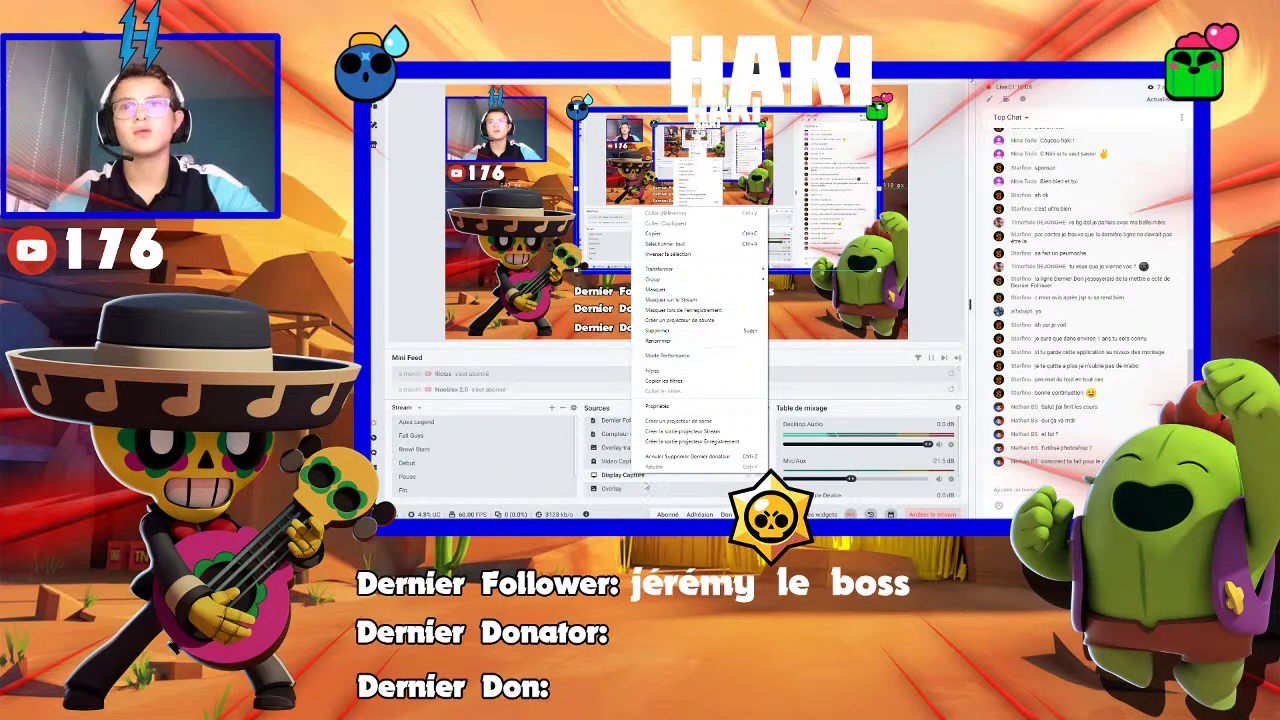
click(647, 484)
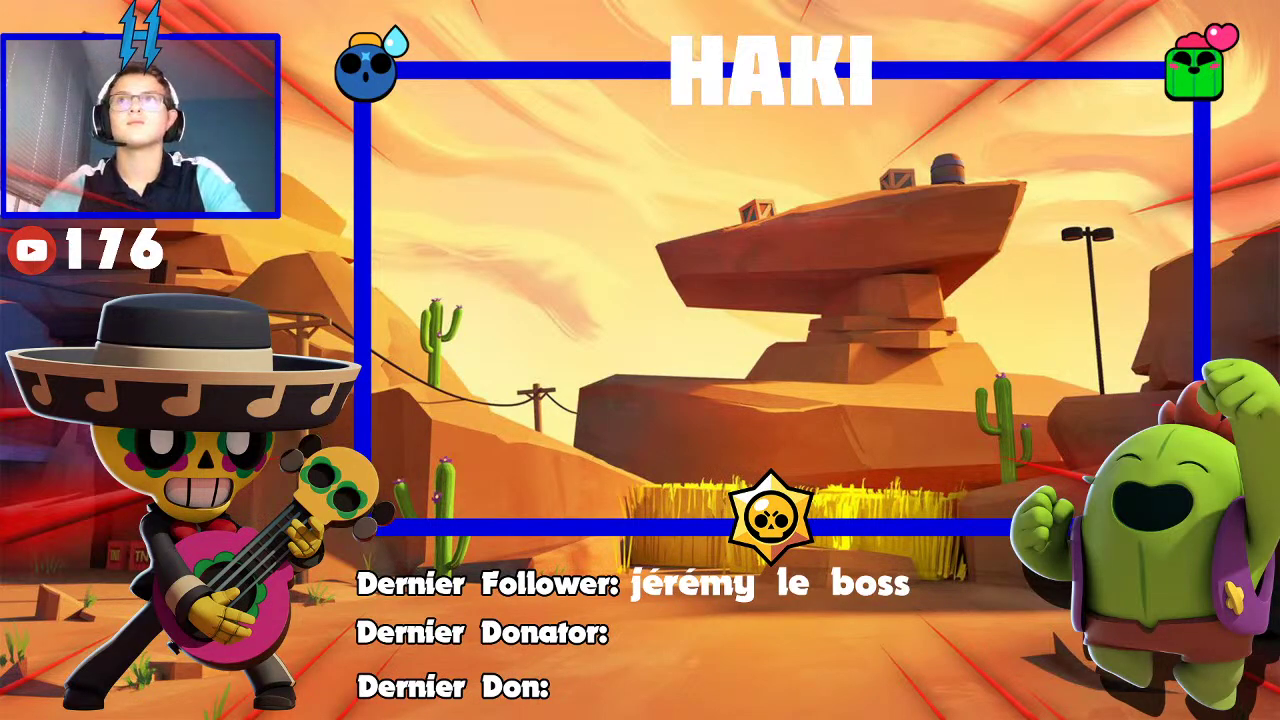
Set the window capture's Fenêtre to [Bluestacks.exe]: BlueStacks
click(277, 176)
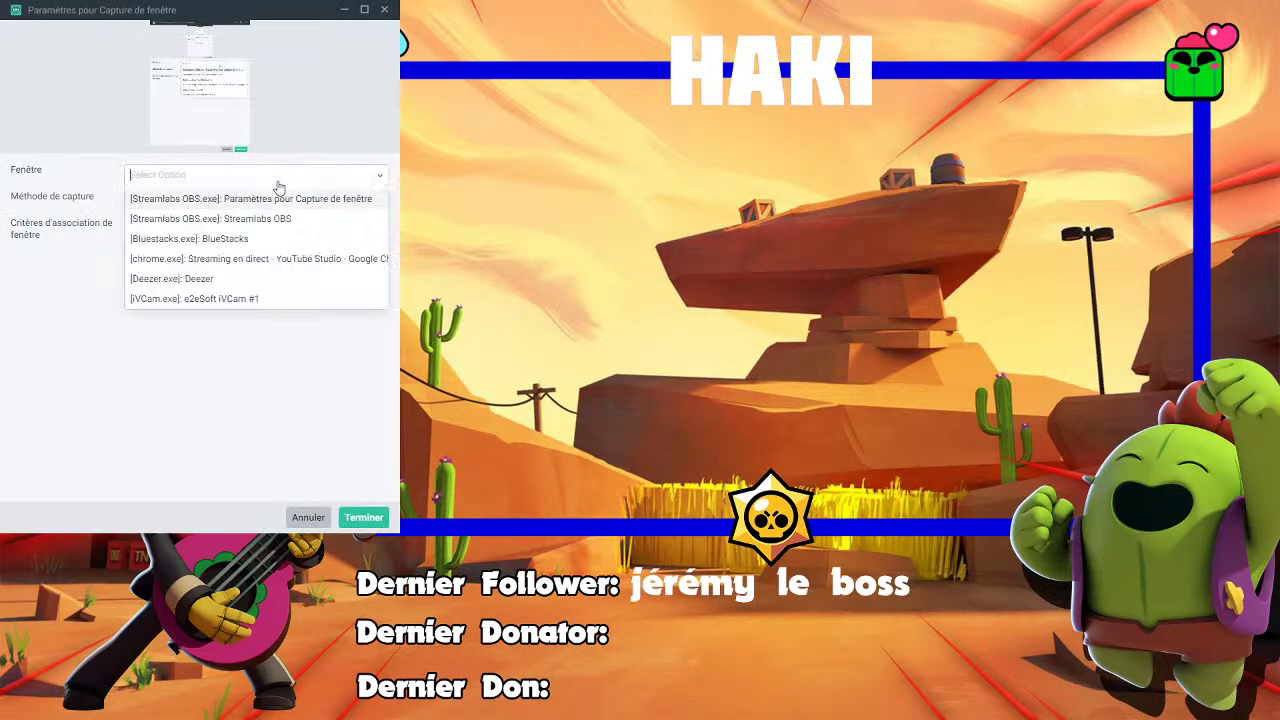
click(263, 237)
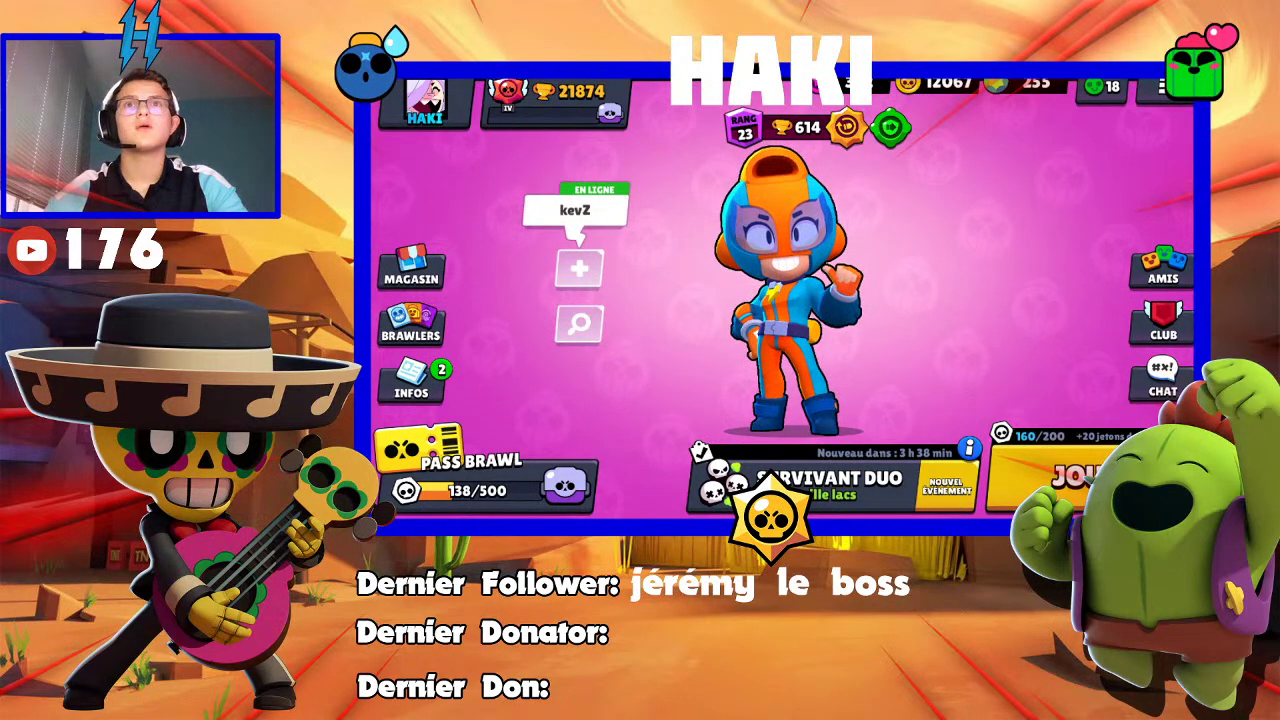
In Brawl Stars, browse the event list, then view the news Vidéos section and close it
click(910, 500)
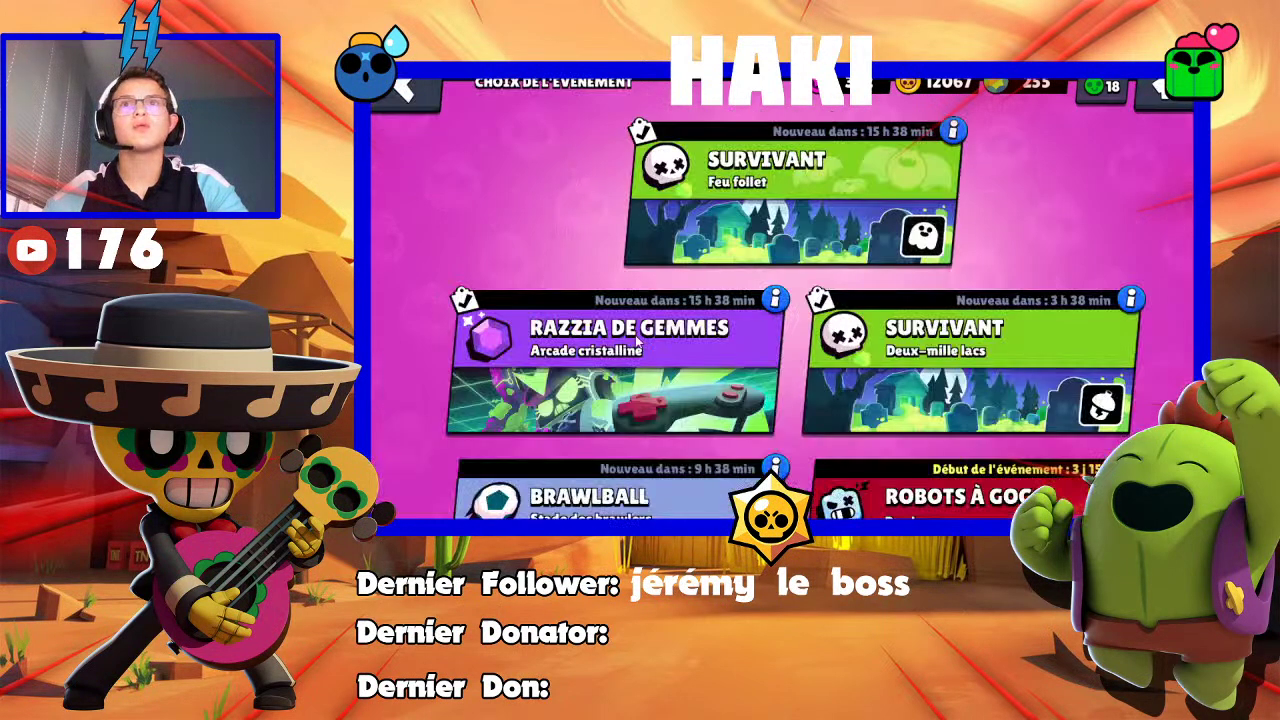
scroll(714, 300, down, 10)
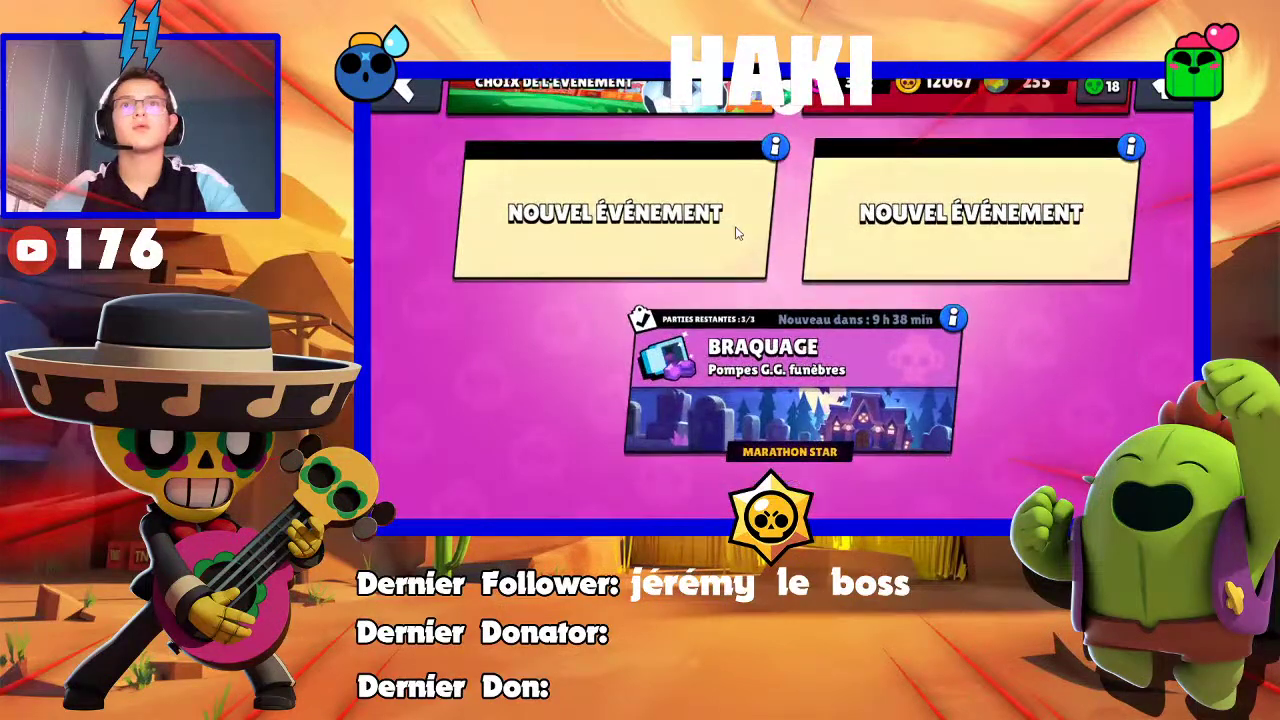
key(Escape)
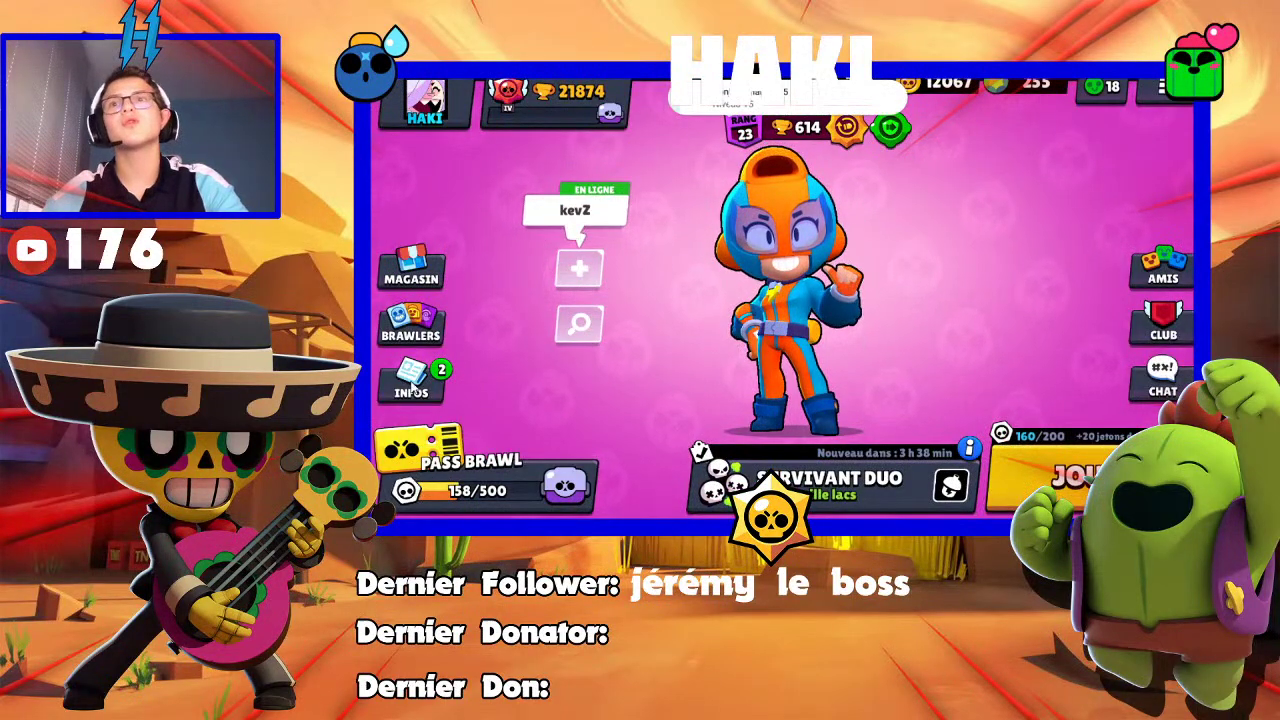
click(411, 380)
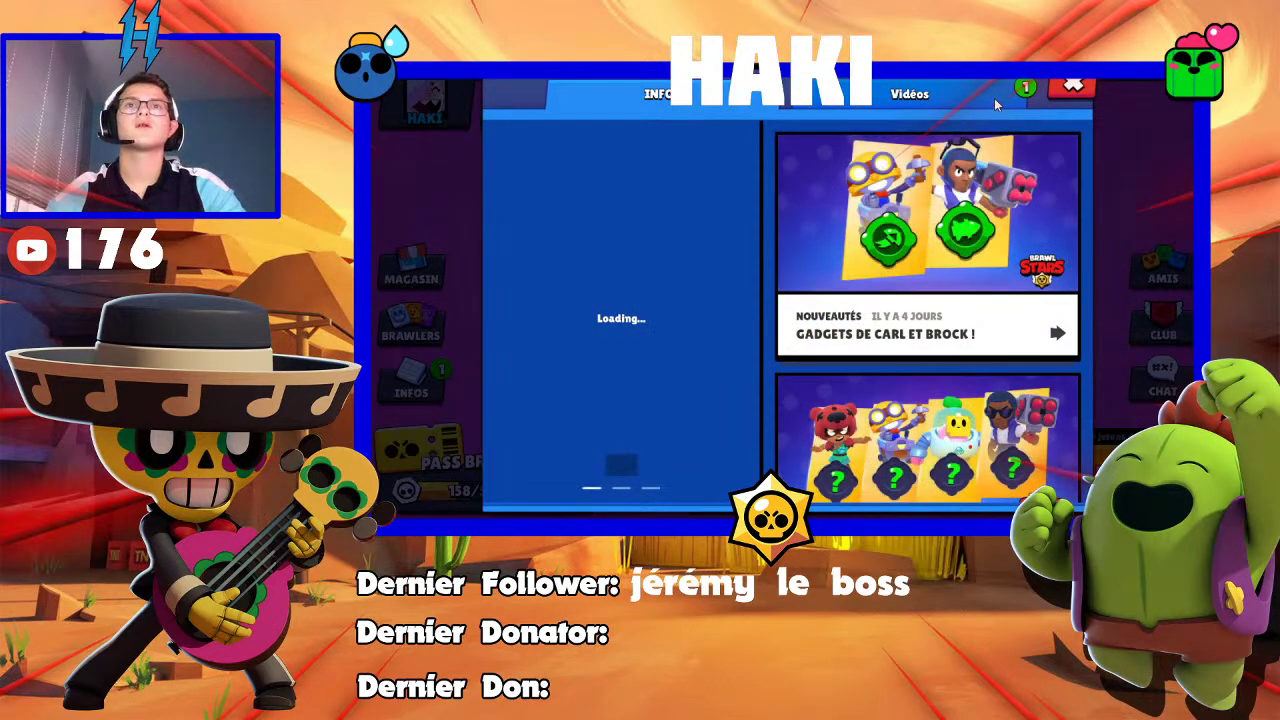
click(994, 98)
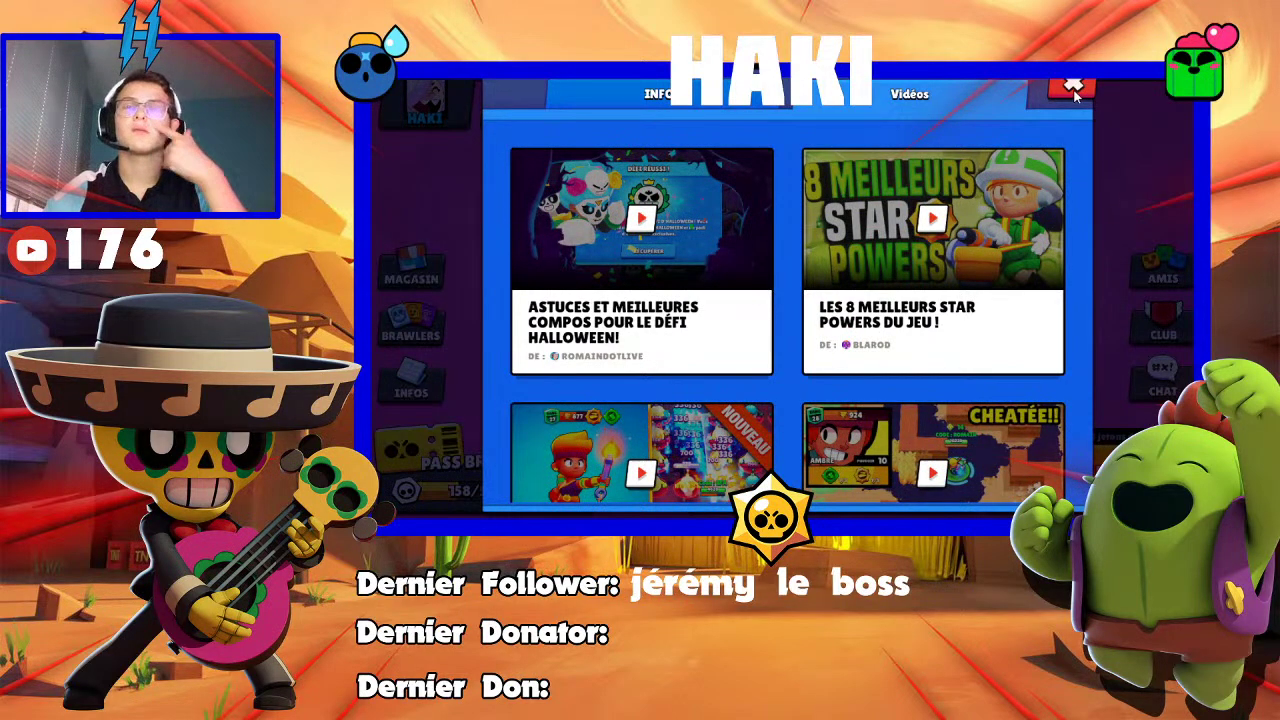
click(1073, 88)
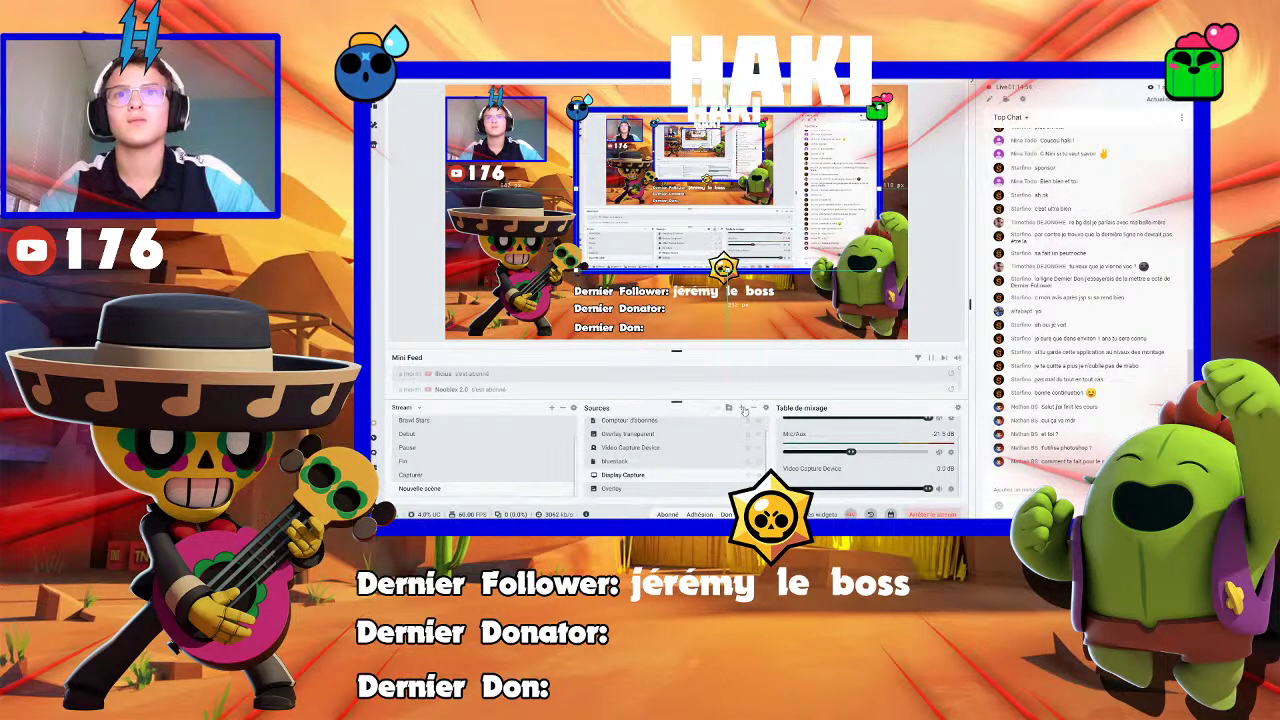
Add a Capture de fenêtre source that captures the Photoshop window
click(743, 408)
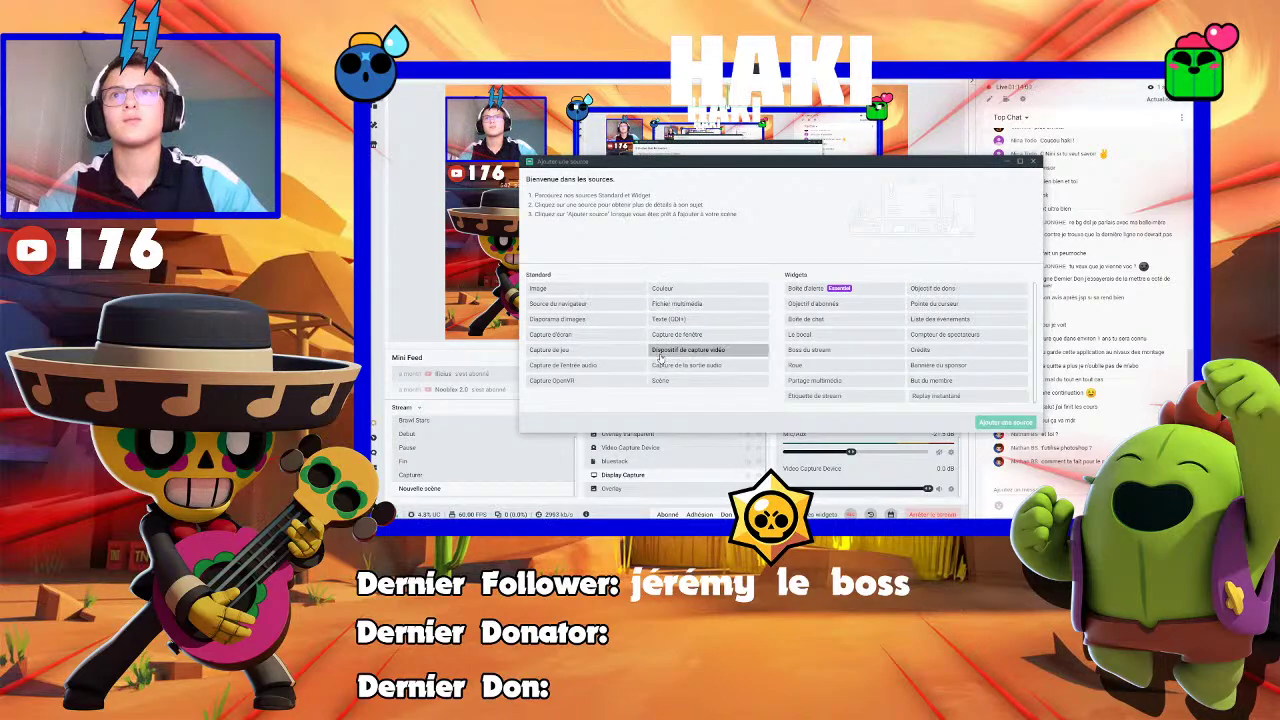
click(682, 335)
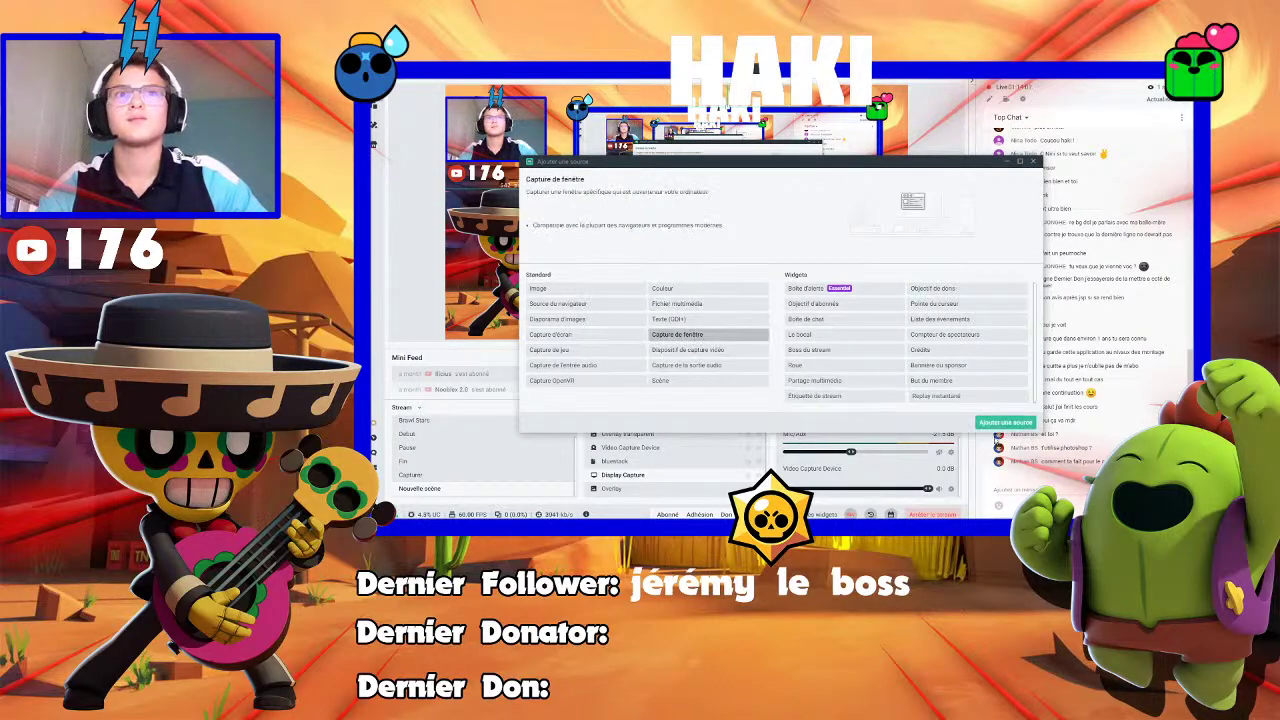
click(1003, 422)
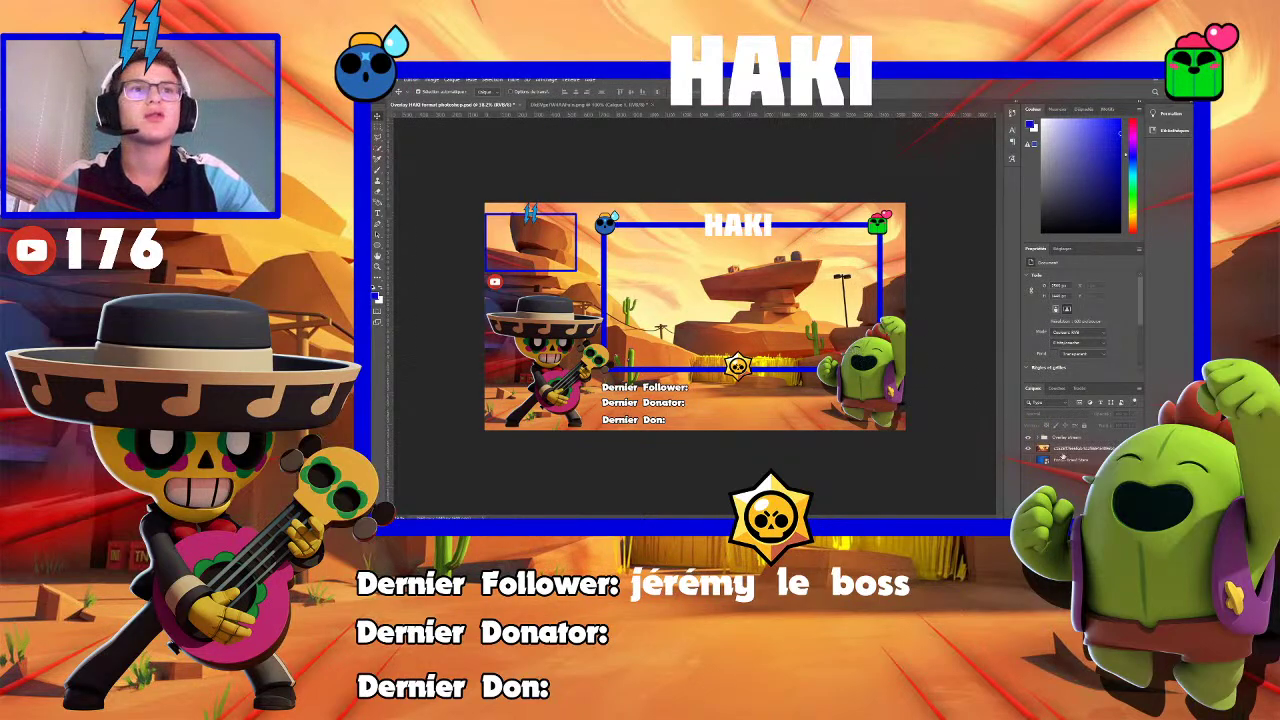
click(1037, 438)
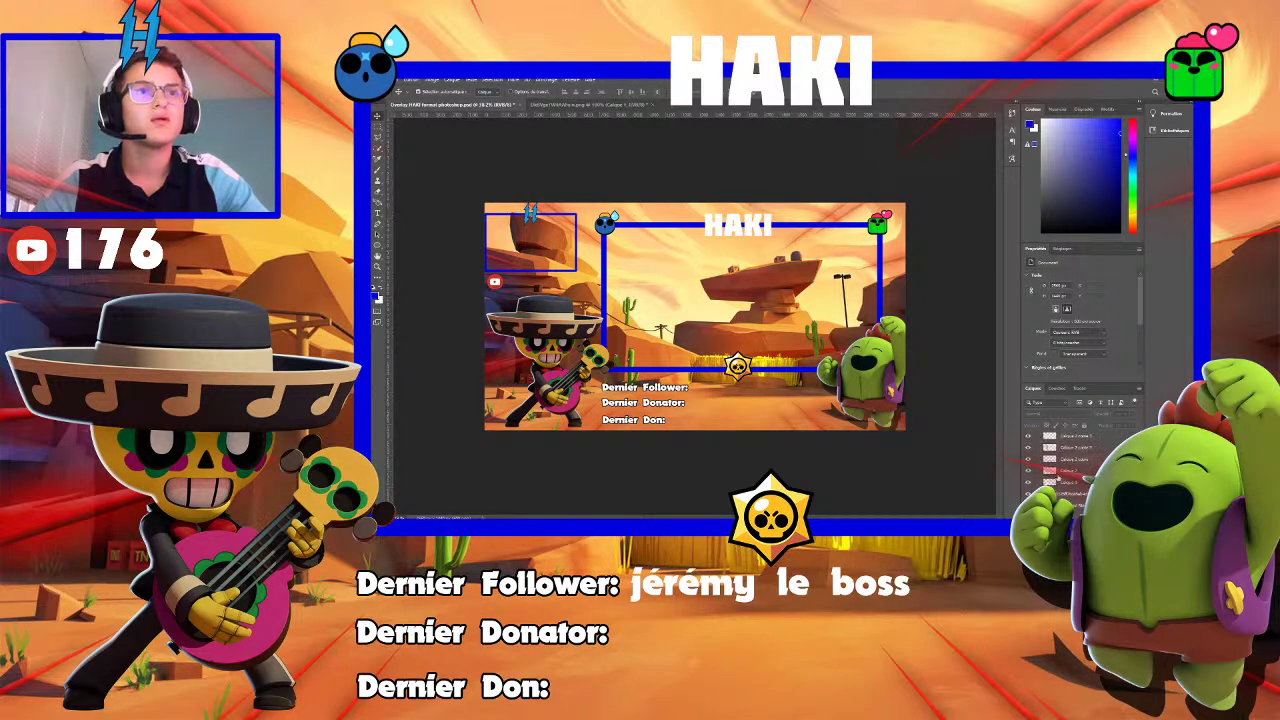
click(849, 269)
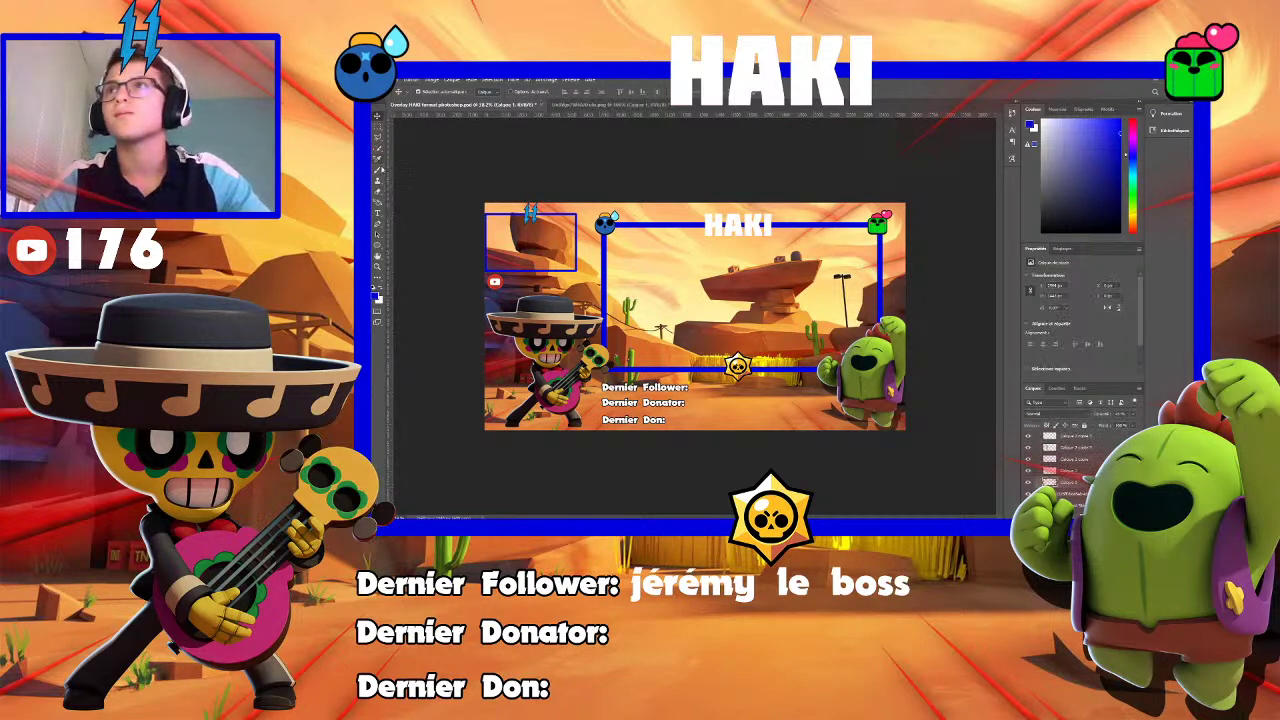
click(378, 188)
key(ctrl+plus)
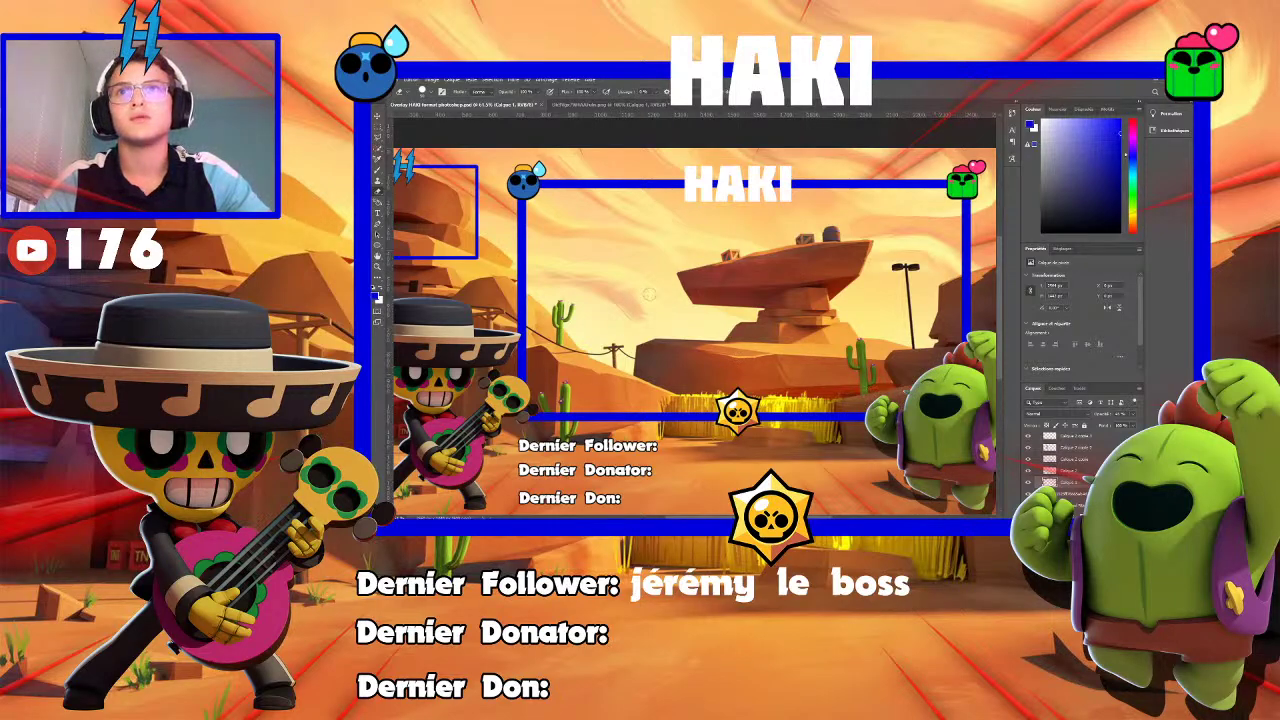
scroll(826, 262, down, 1)
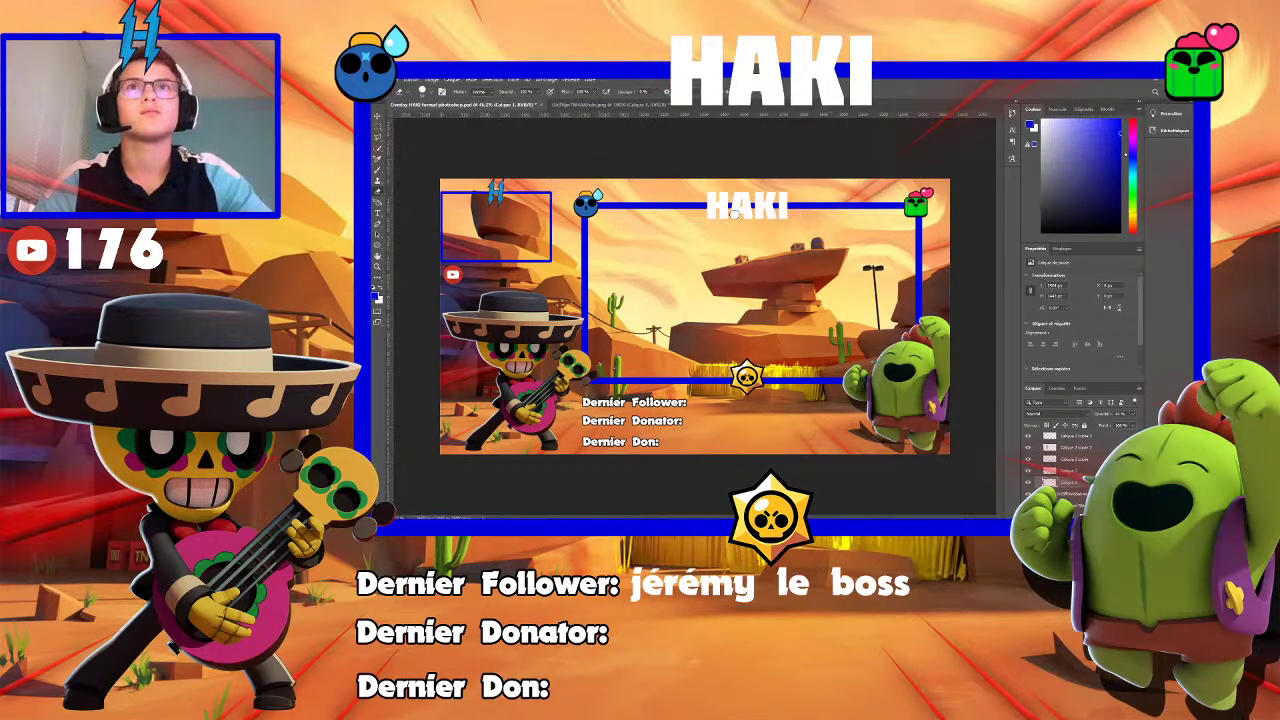
click(379, 117)
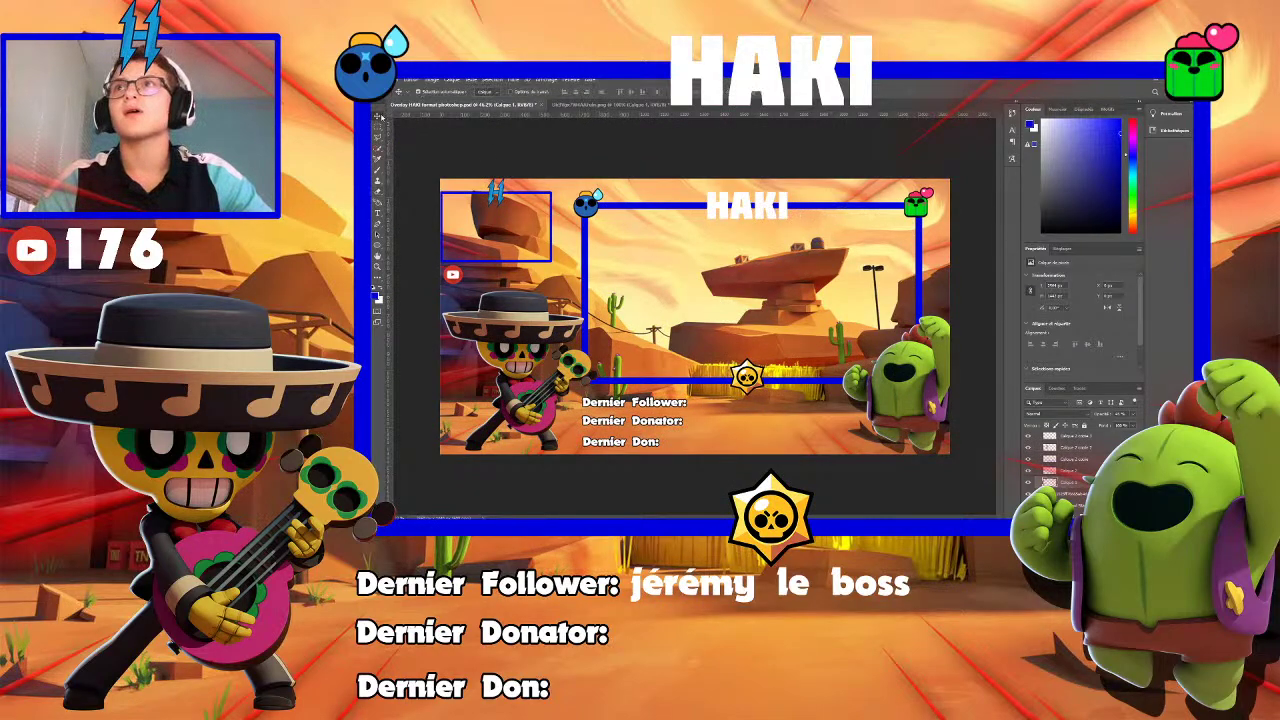
scroll(1070, 460, up, 3)
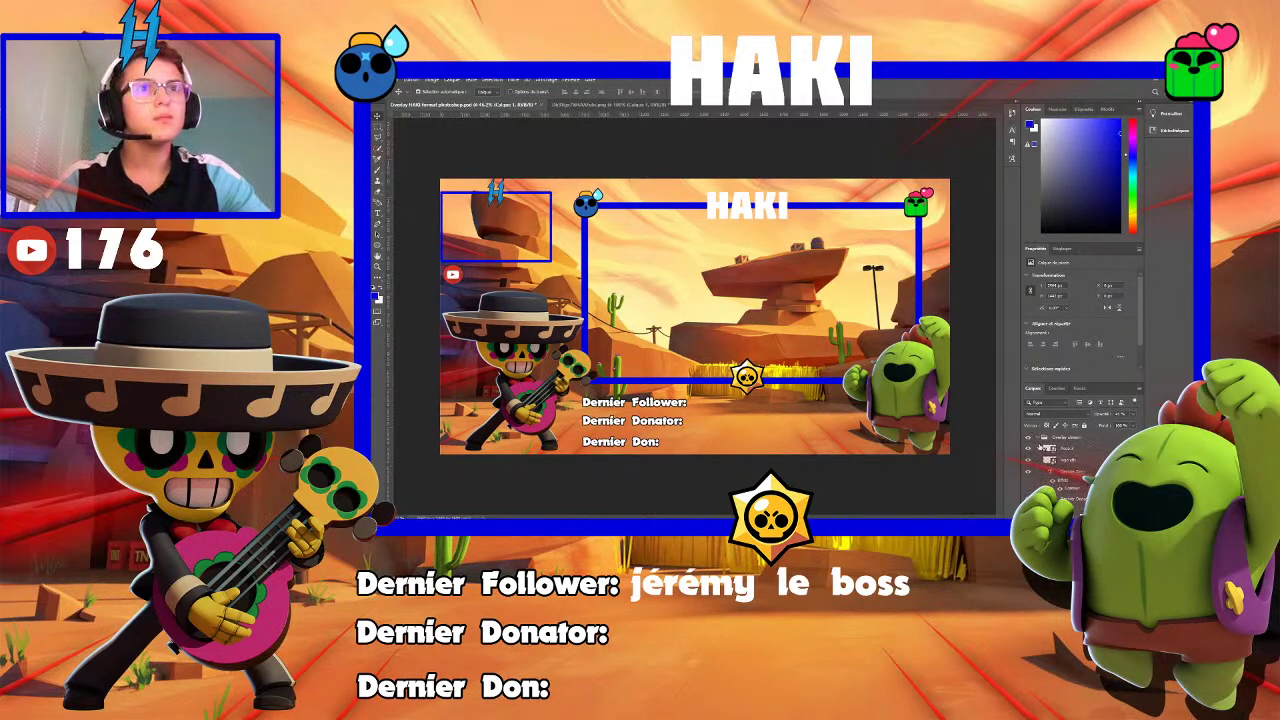
Hide the Overlay stream group, then discard a trial text layer and an empty layer
click(1038, 438)
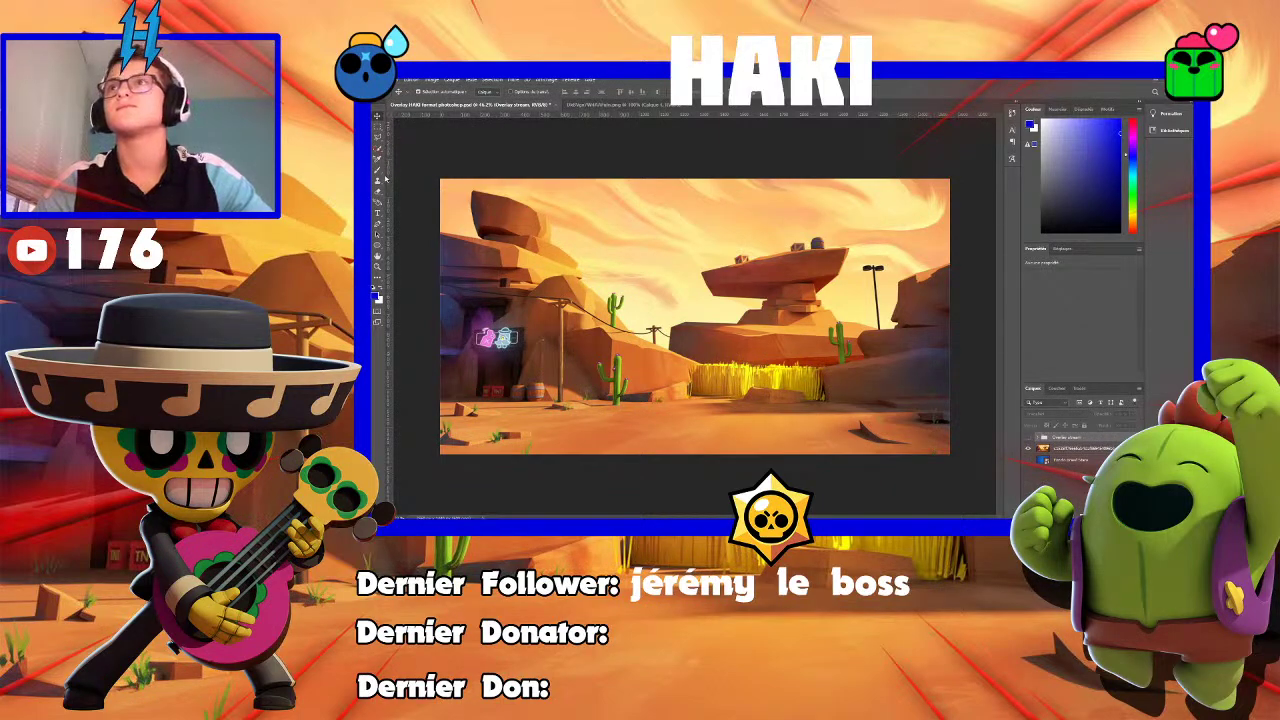
click(377, 213)
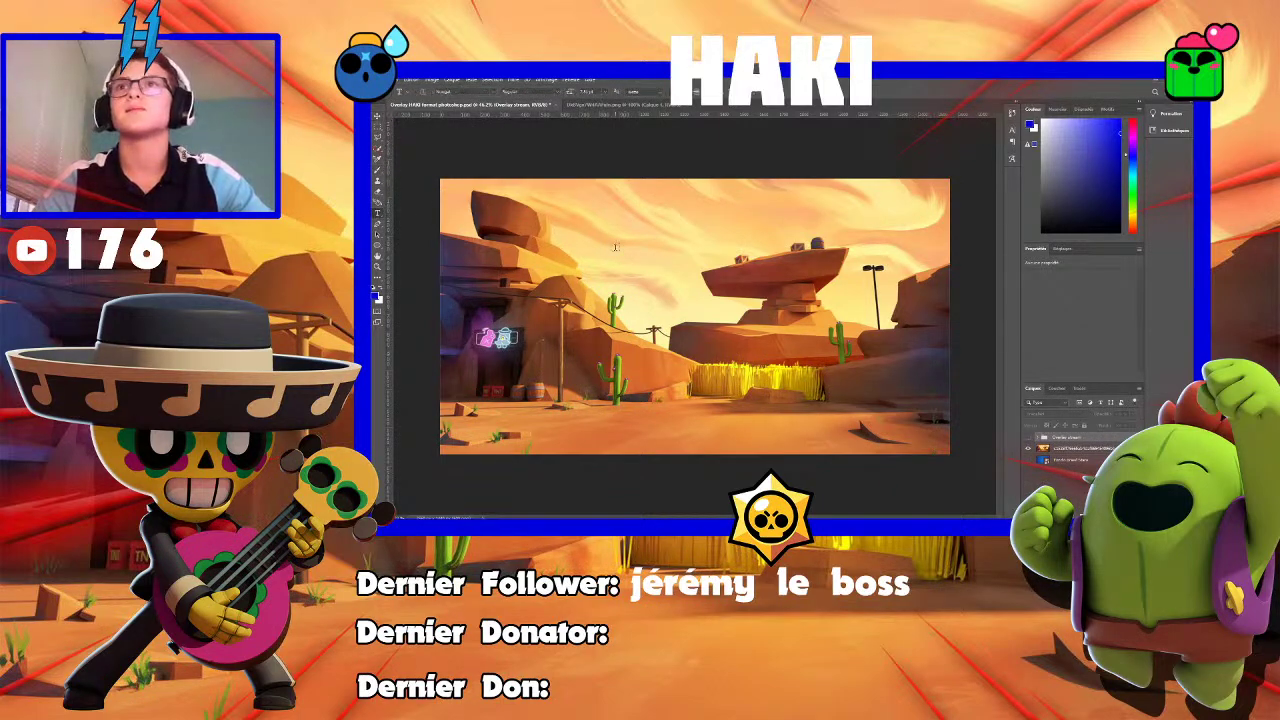
click(537, 213)
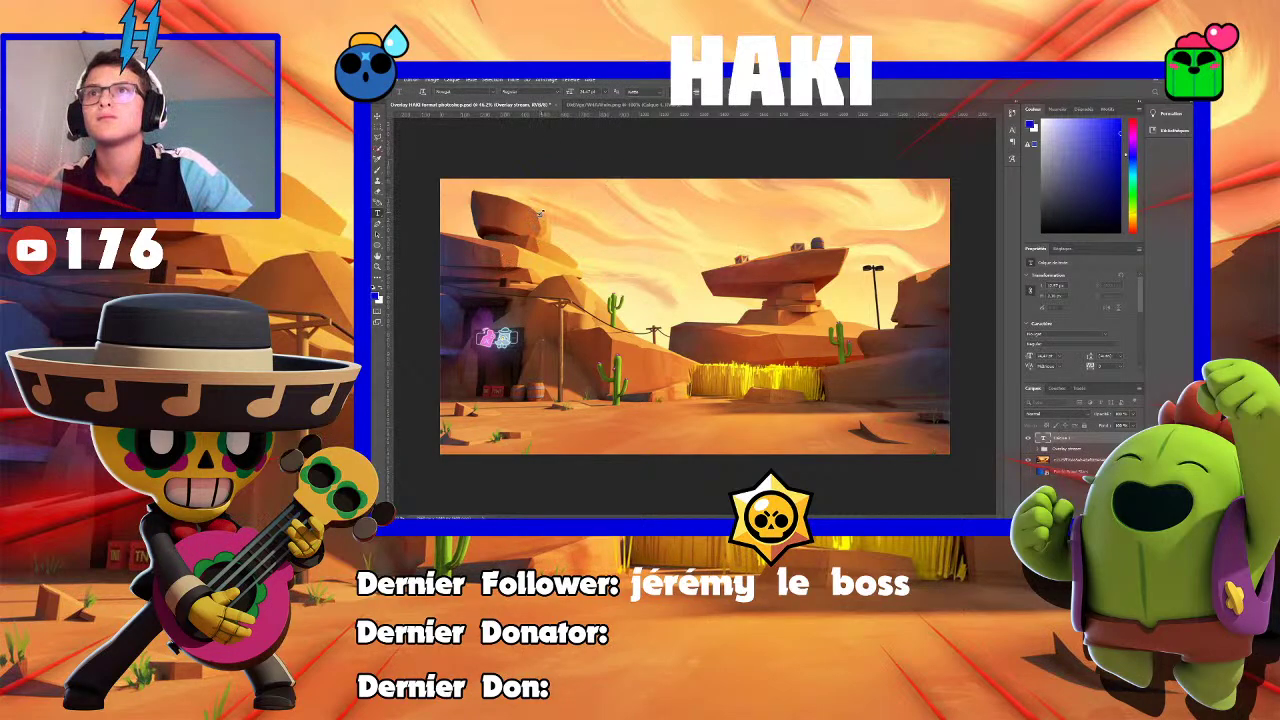
drag(537, 213, 607, 193)
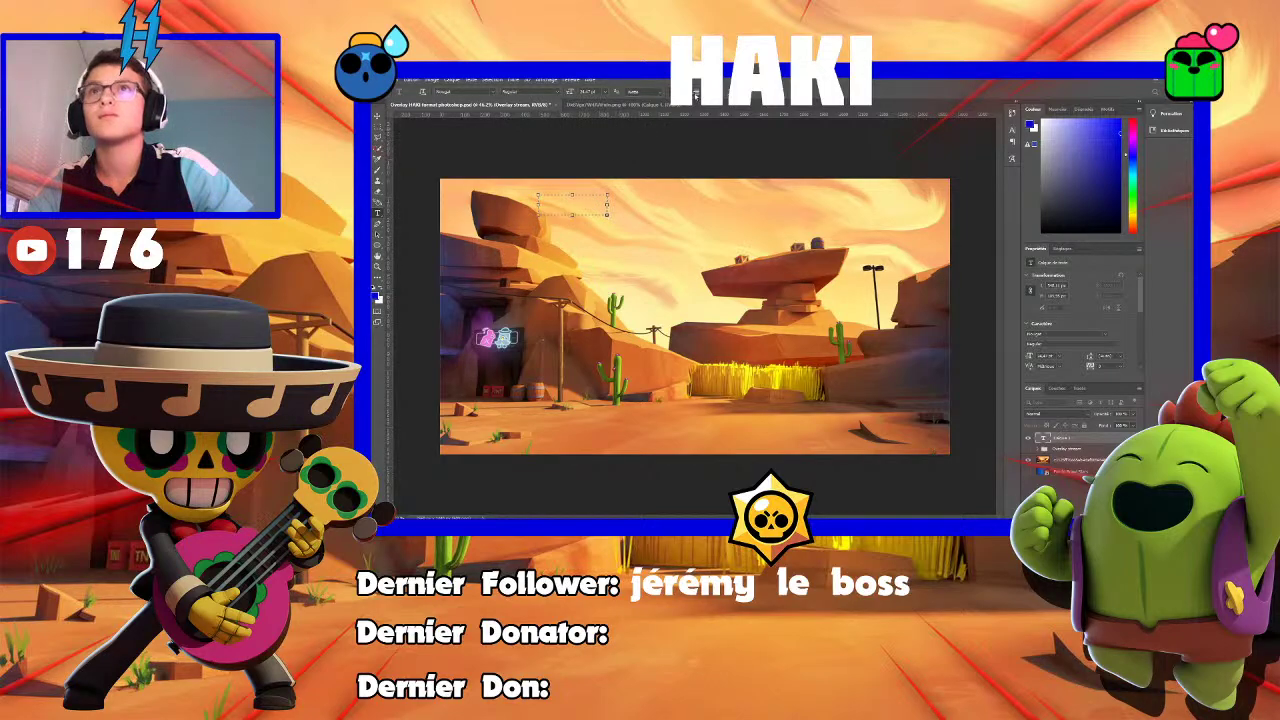
key(Escape)
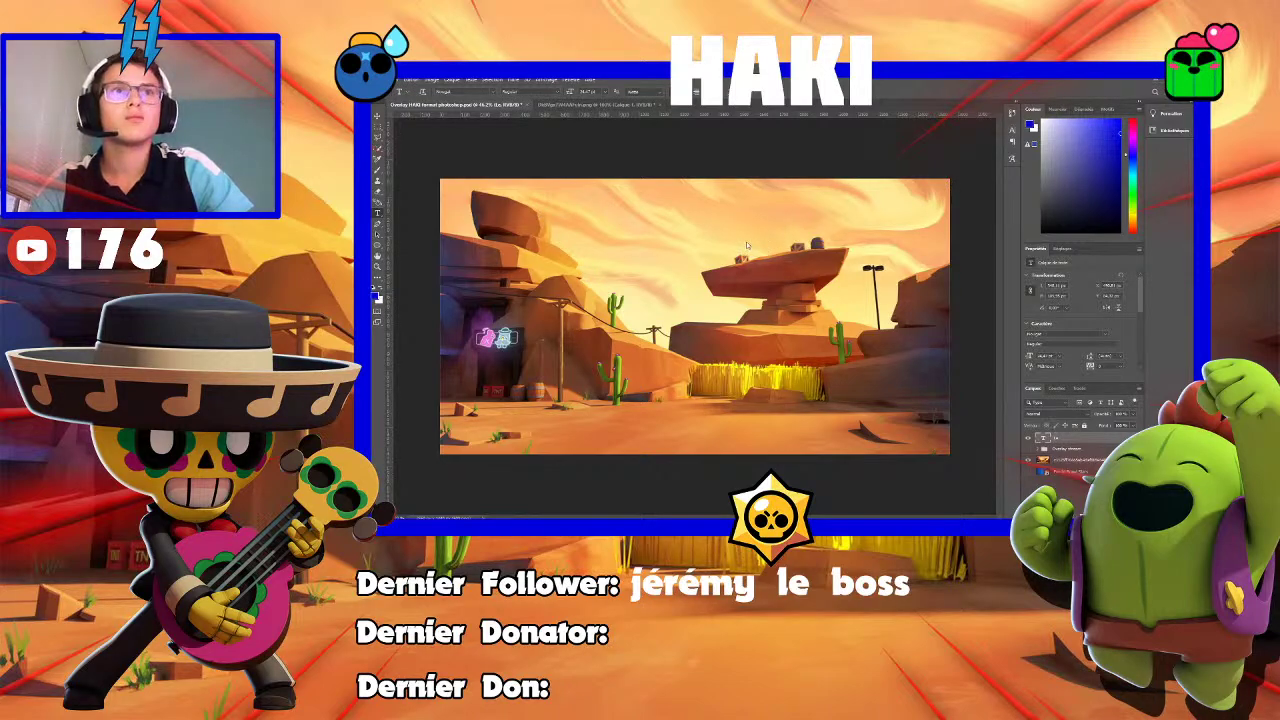
key(Delete)
key(ctrl+shift+alt+n)
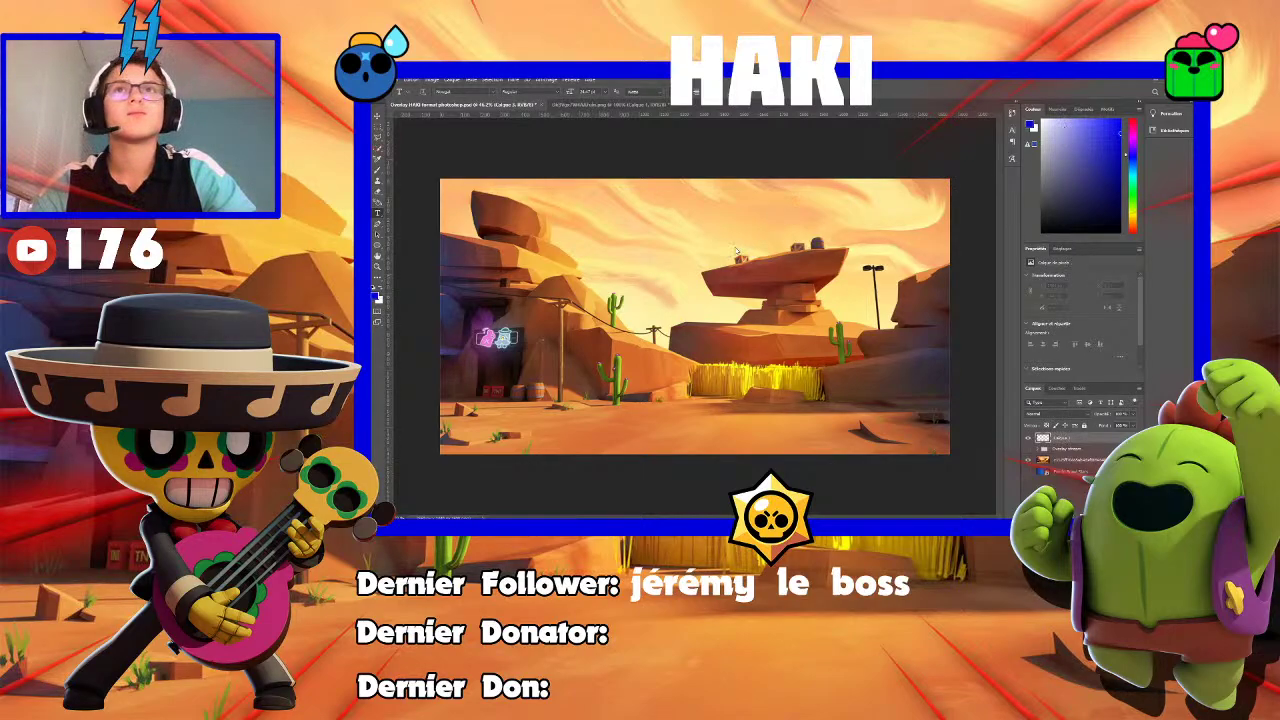
key(Delete)
Type the title 'Le live va commencer' near the top and move it inside the canvas
click(622, 218)
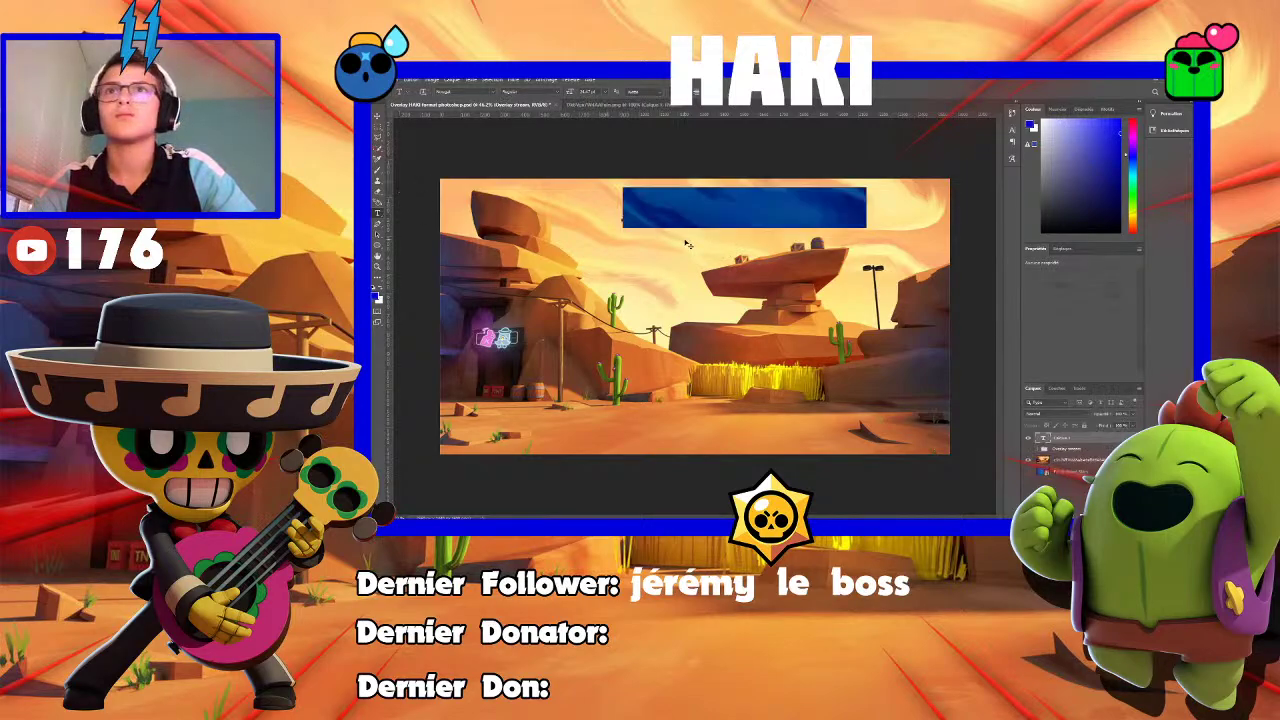
text(Le)
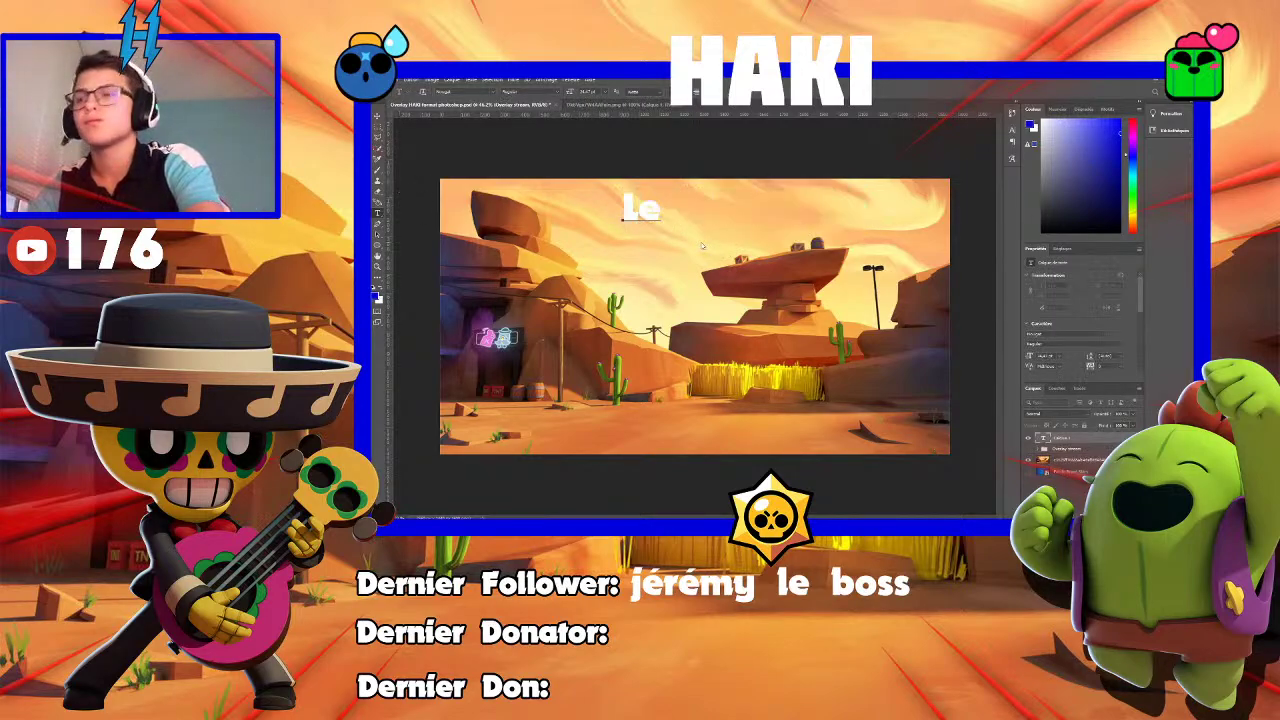
text( Live)
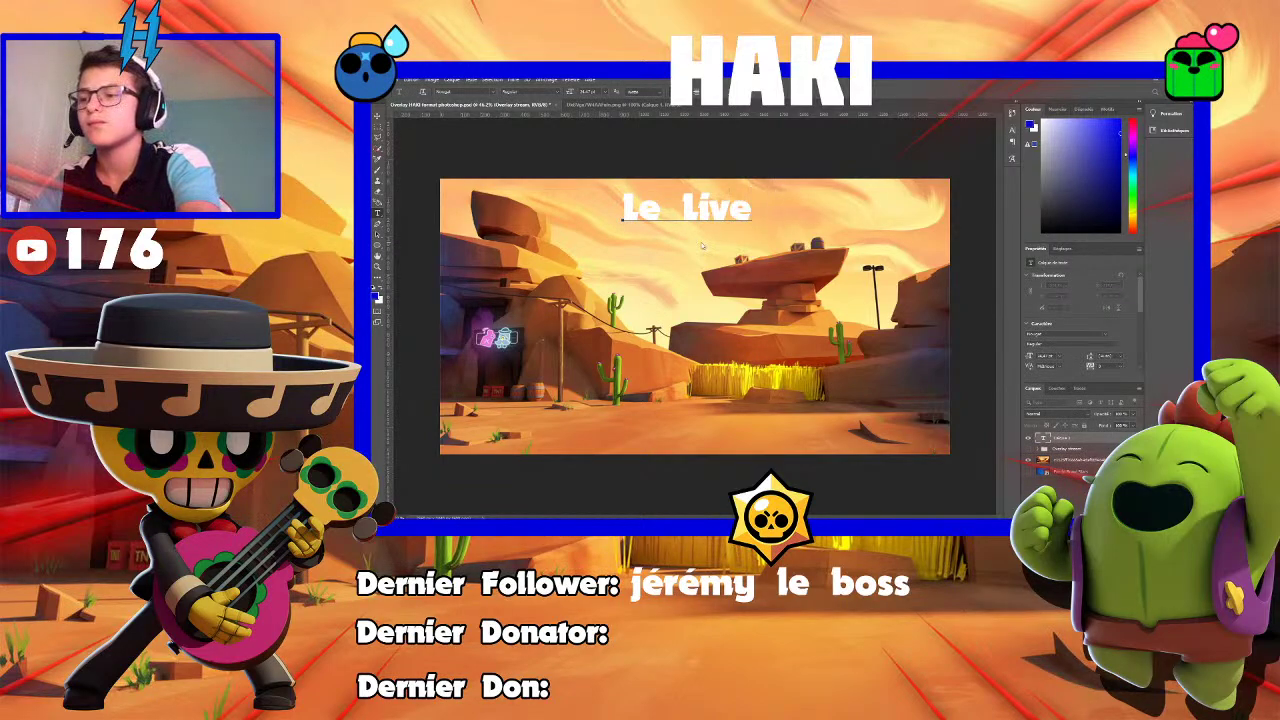
text( V)
key(BackSpace)
key(BackSpace)
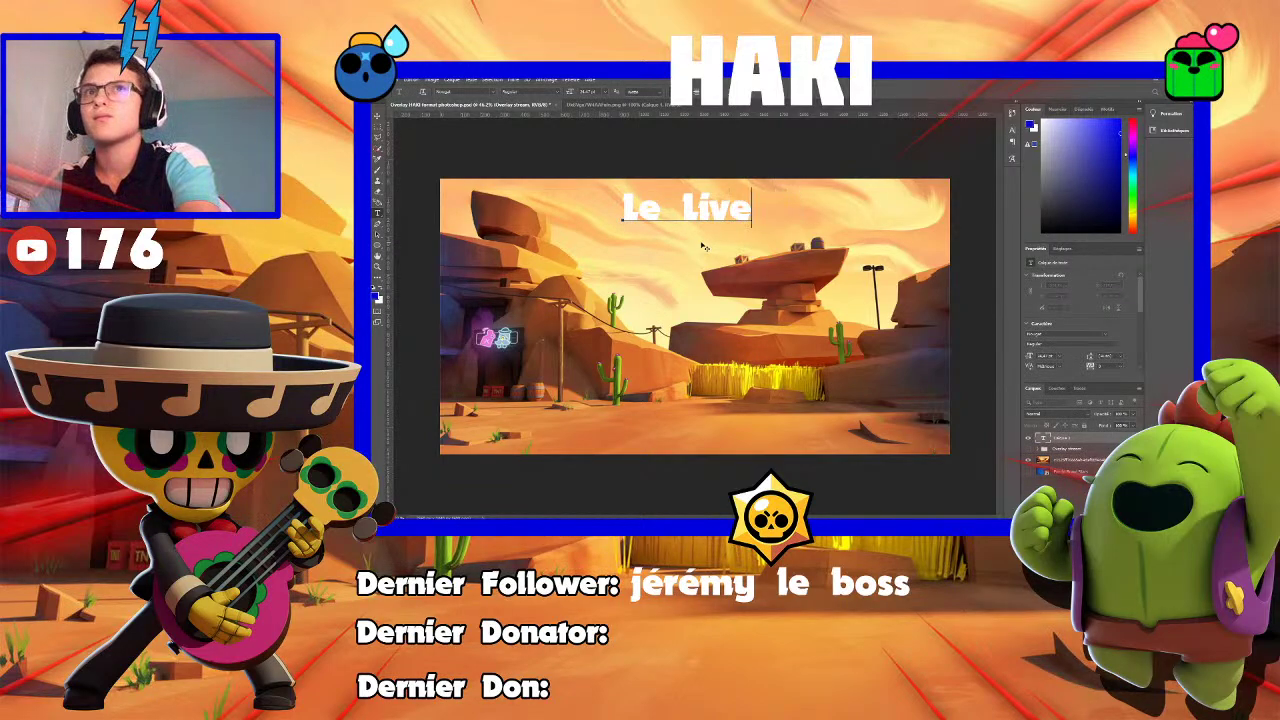
key(BackSpace)
key(BackSpace)
key(BackSpace)
key(BackSpace)
text(li)
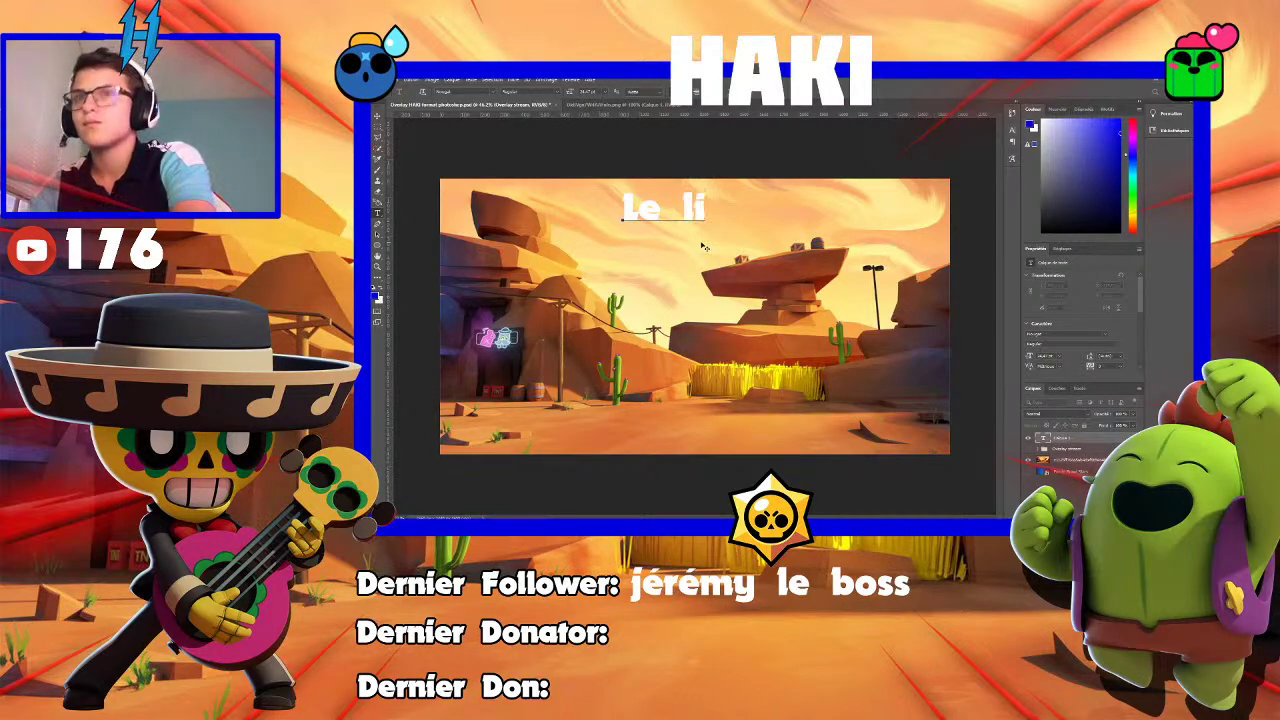
text(ve va)
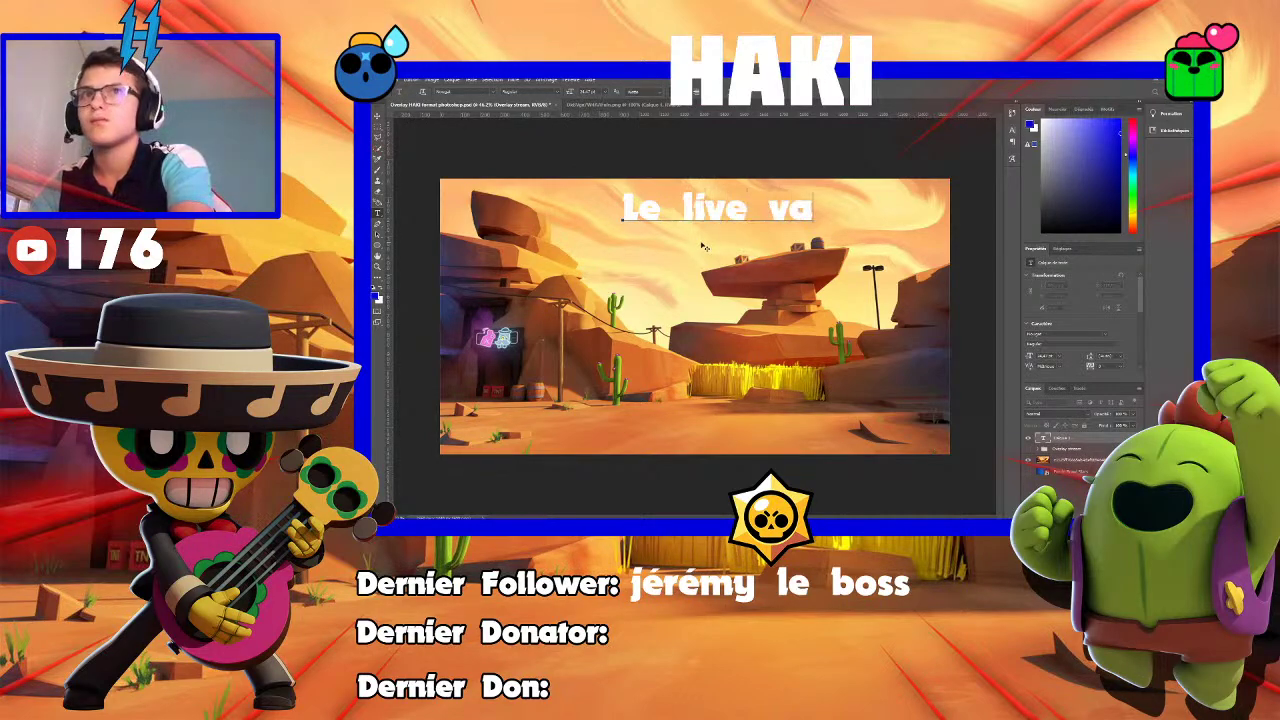
text( comme)
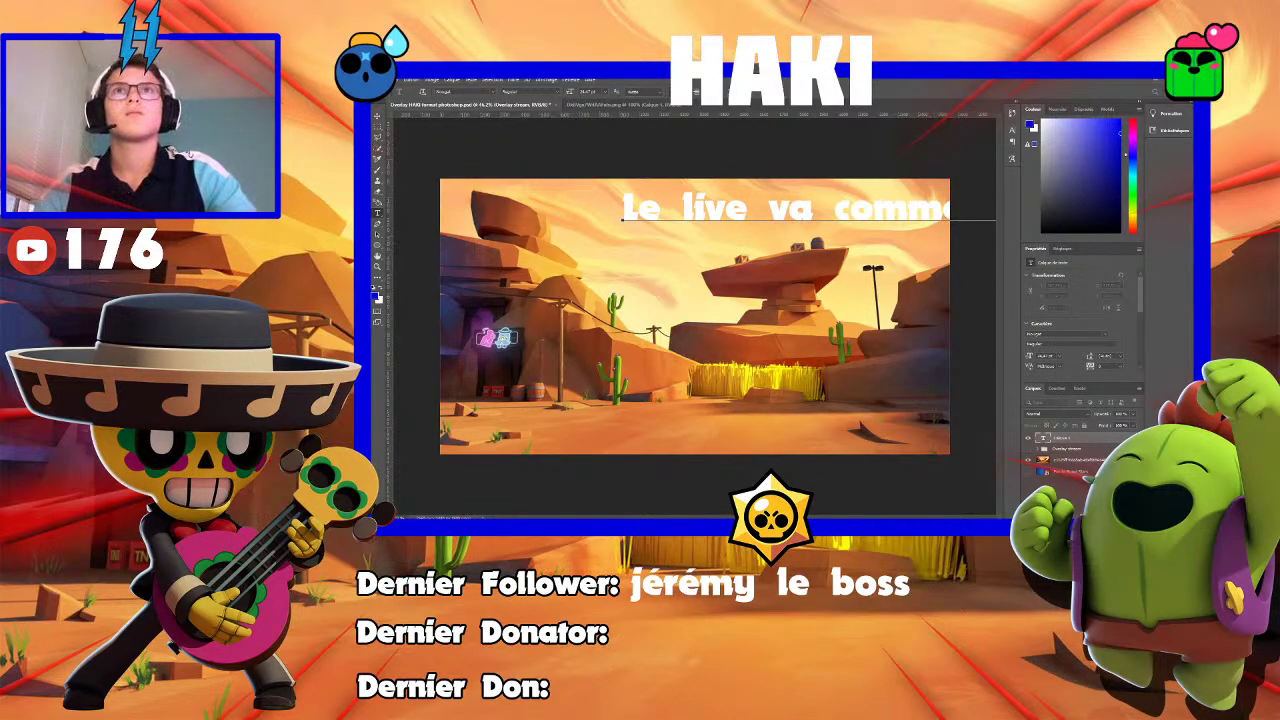
key(ctrl+Return)
key(ctrl+t)
drag(627, 197, 470, 196)
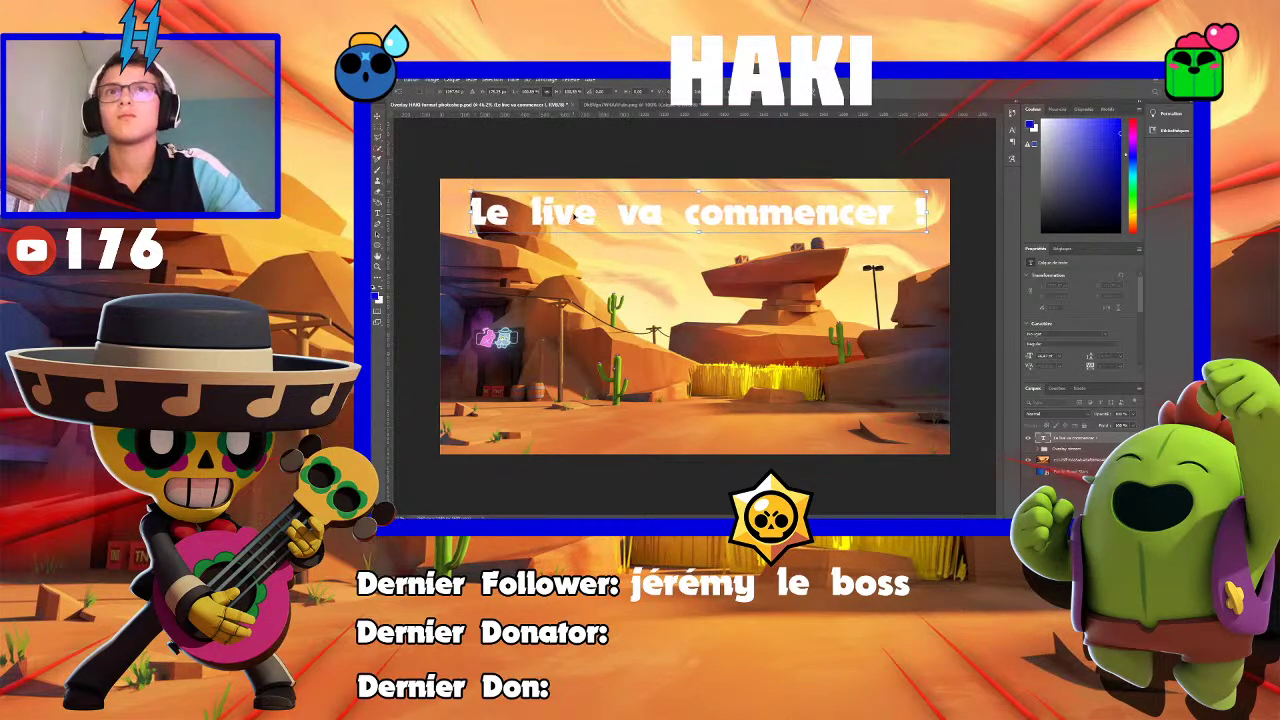
Restyle the title in an italic all-caps font and position it along the top
double_click(686, 214)
triple_click(692, 213)
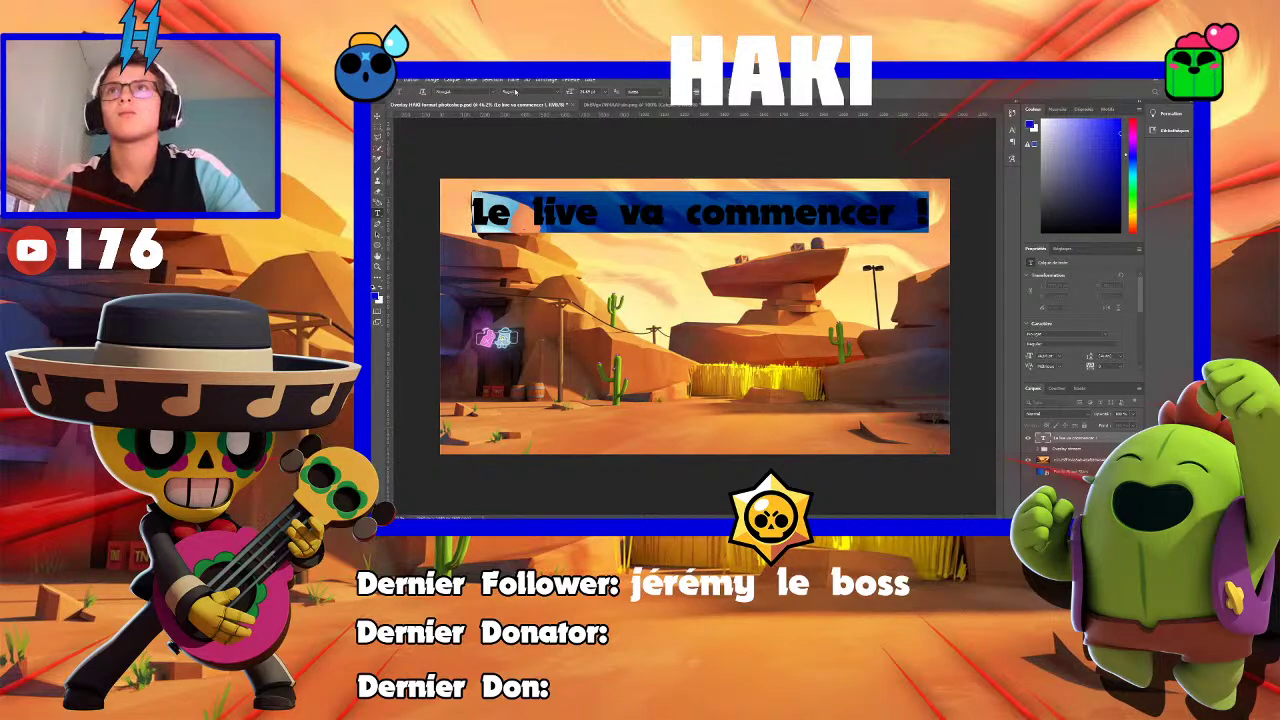
click(443, 91)
key(Down)
key(Down)
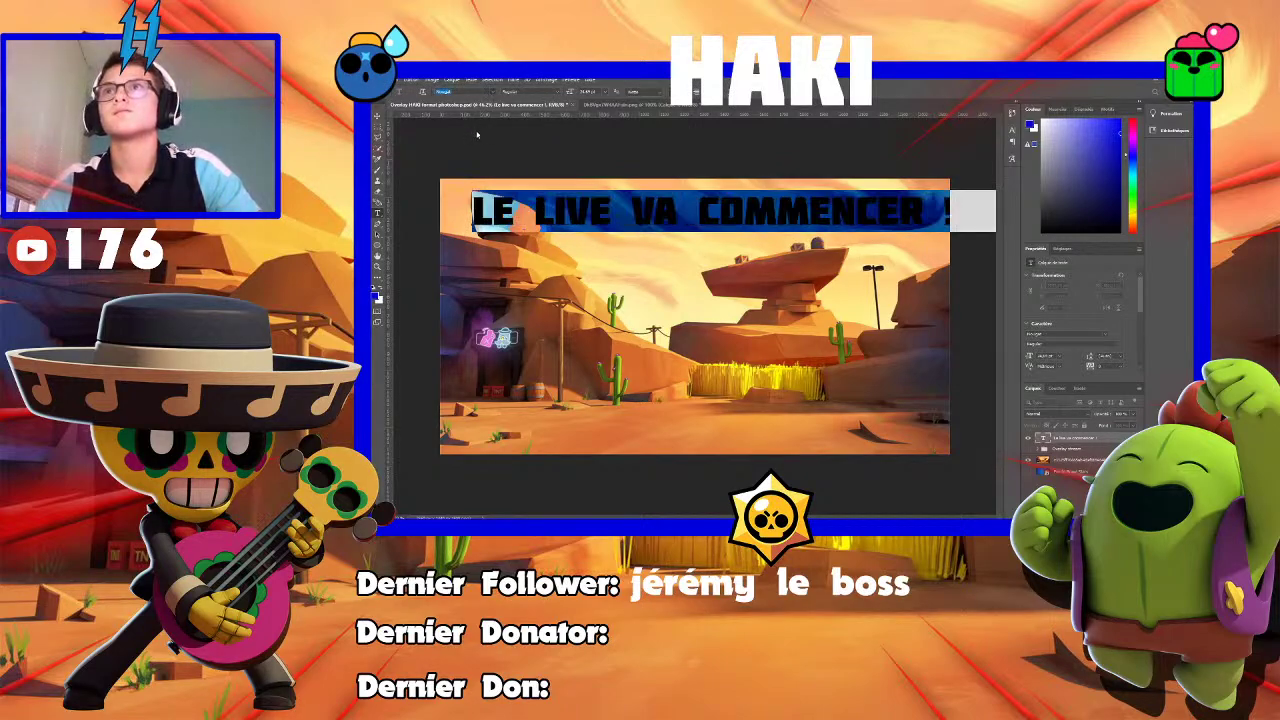
key(Down)
key(ctrl+Return)
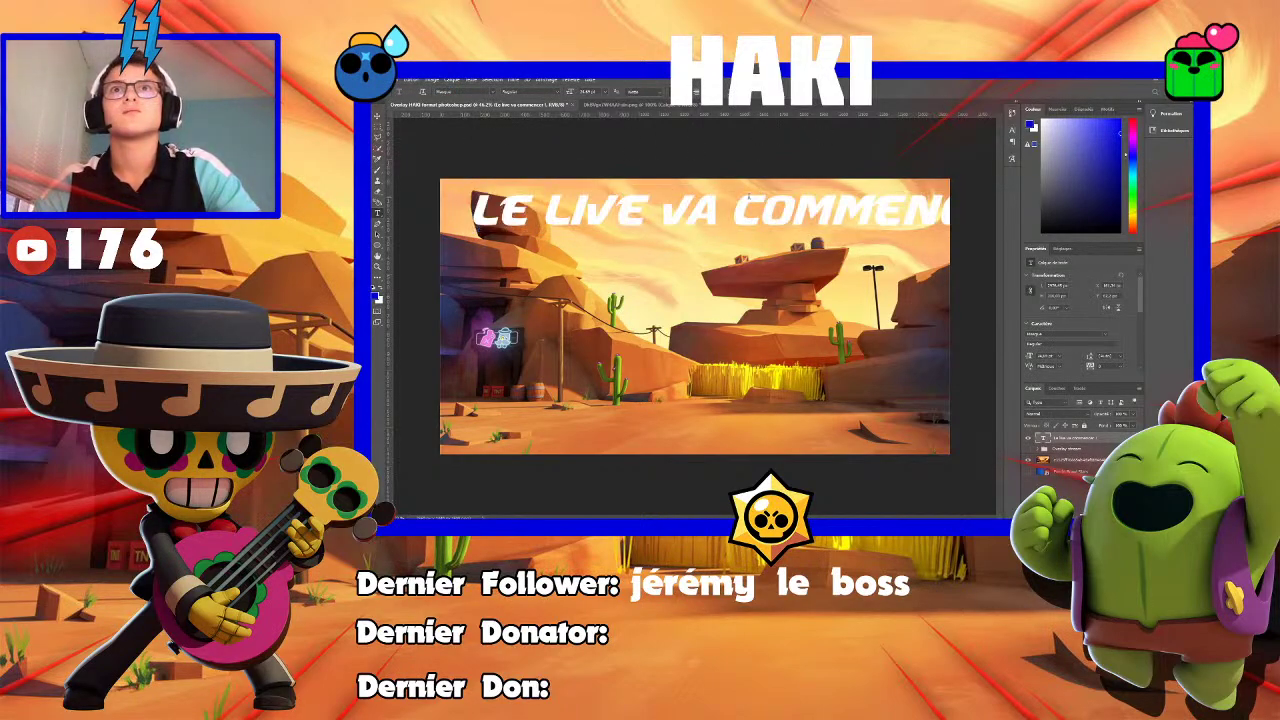
key(v)
mouse_move(607, 209)
mouse_down()
mouse_move(593, 213)
mouse_move(632, 219)
mouse_up()
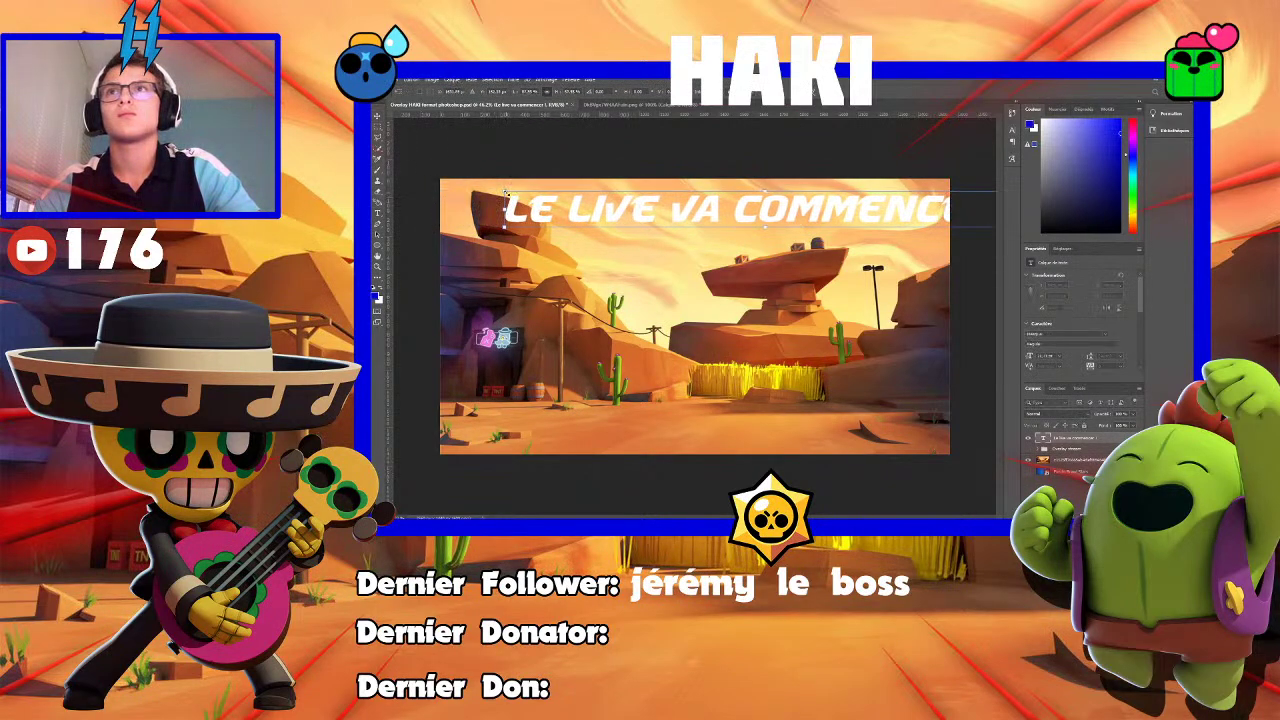
drag(506, 190, 576, 217)
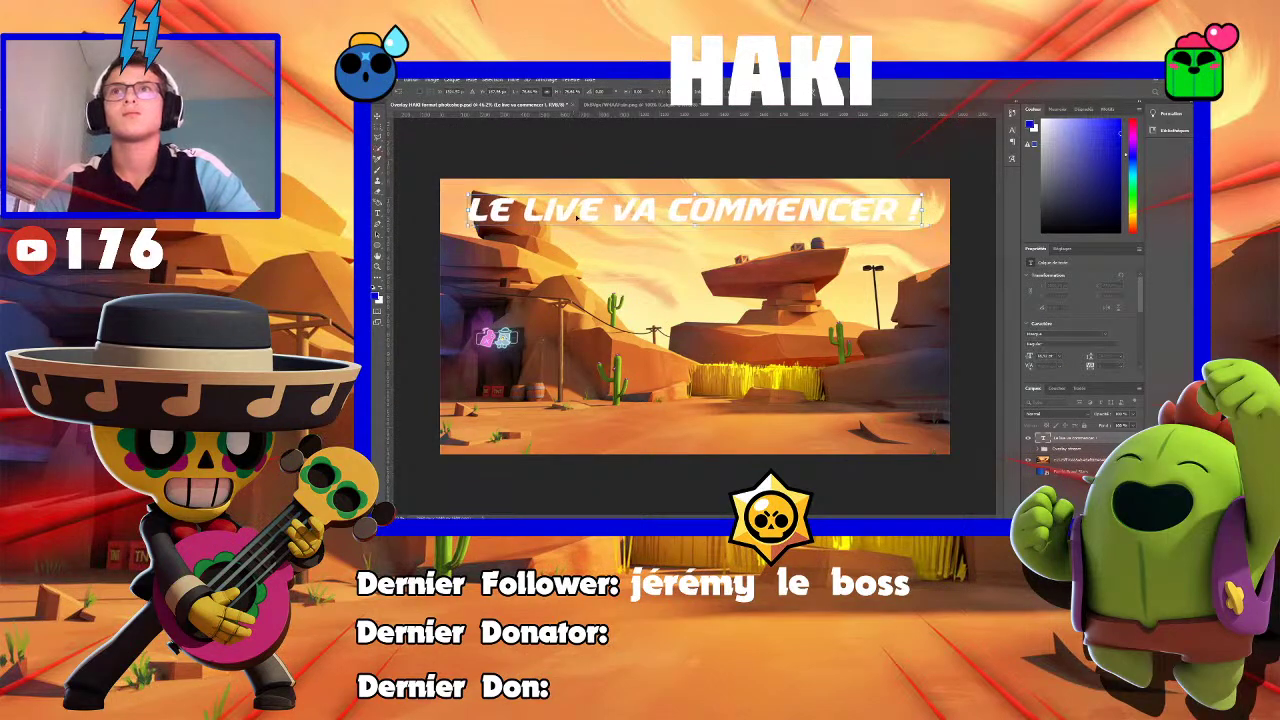
drag(692, 212, 692, 215)
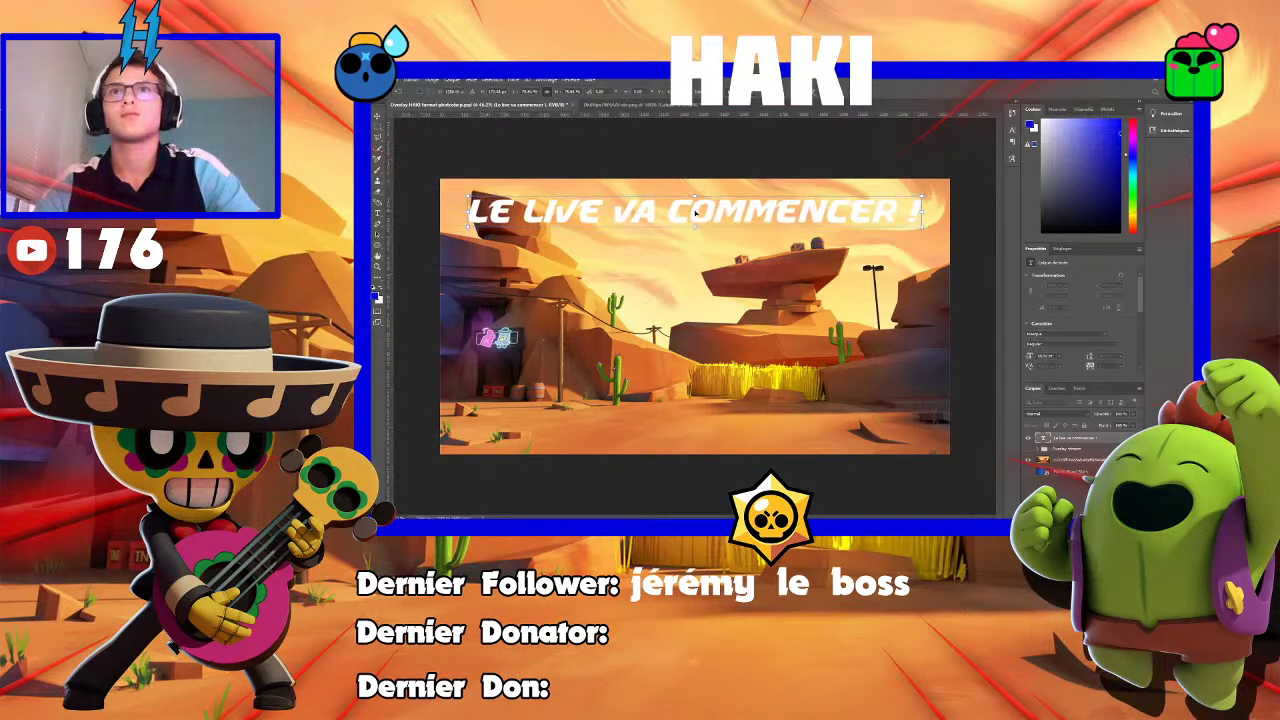
Confirm the title's position, nudge it slightly left, and select its text layer
key(Return)
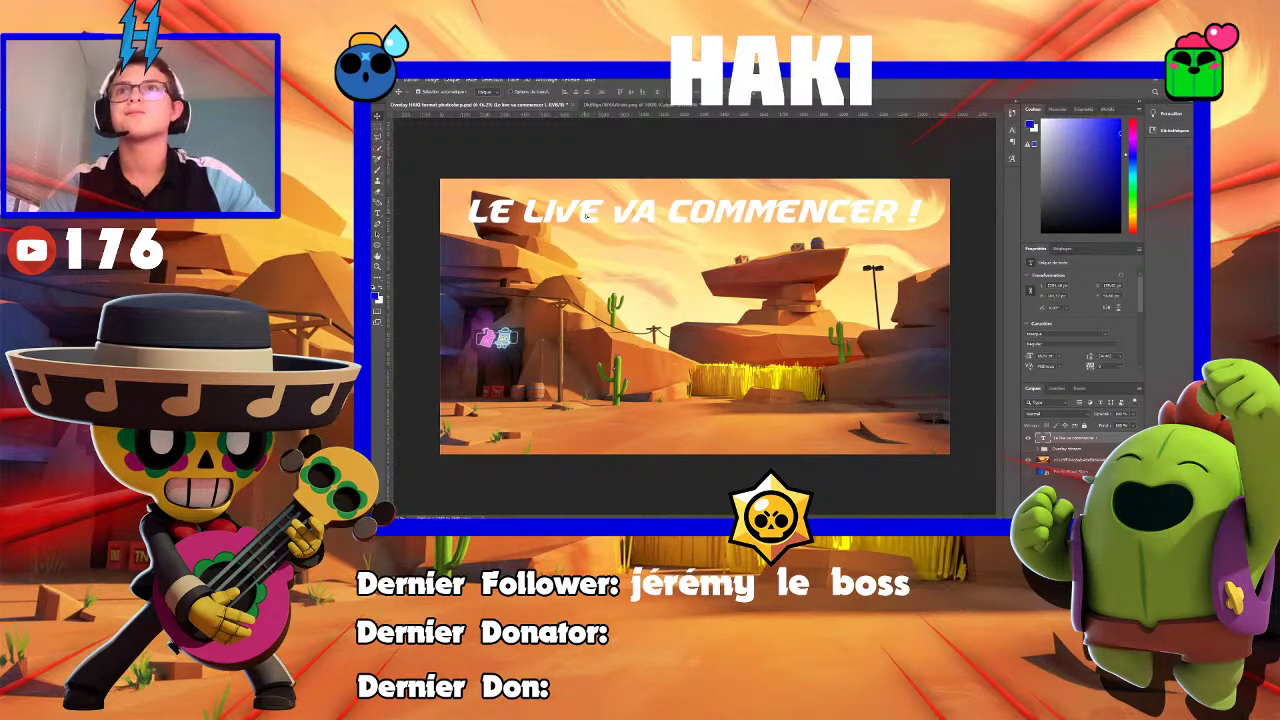
drag(589, 215, 585, 215)
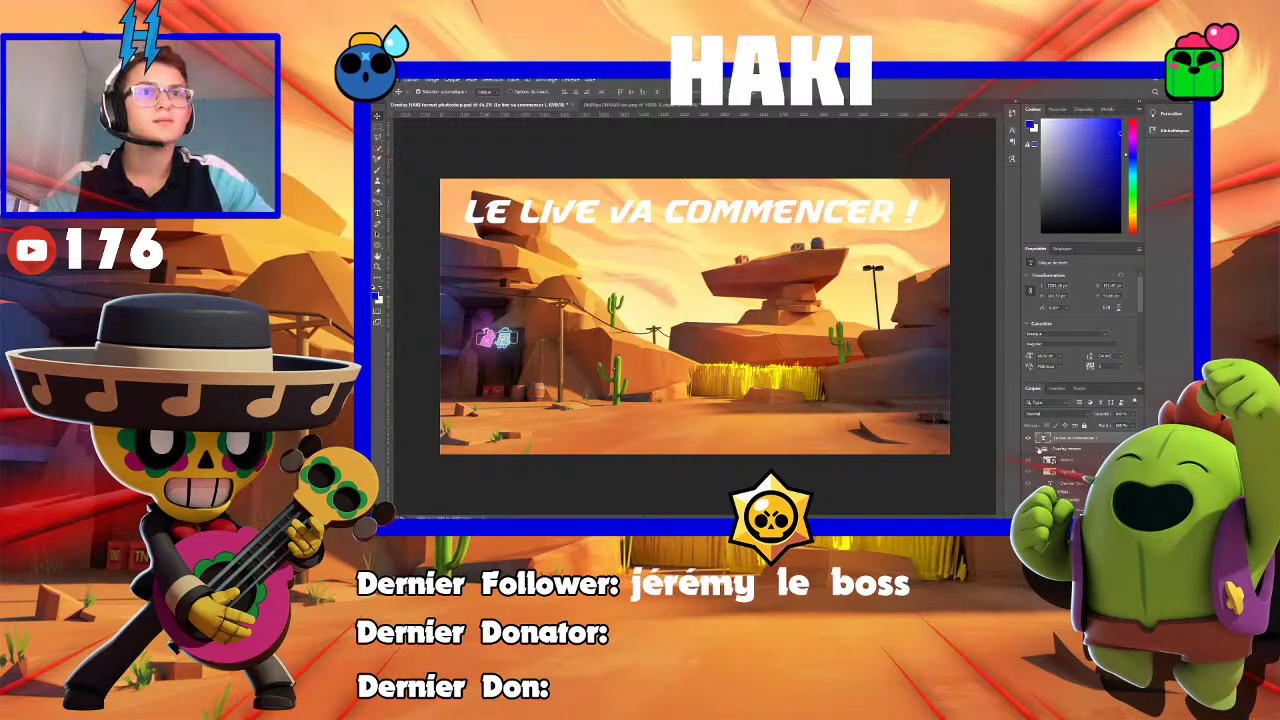
scroll(1088, 470, down, 3)
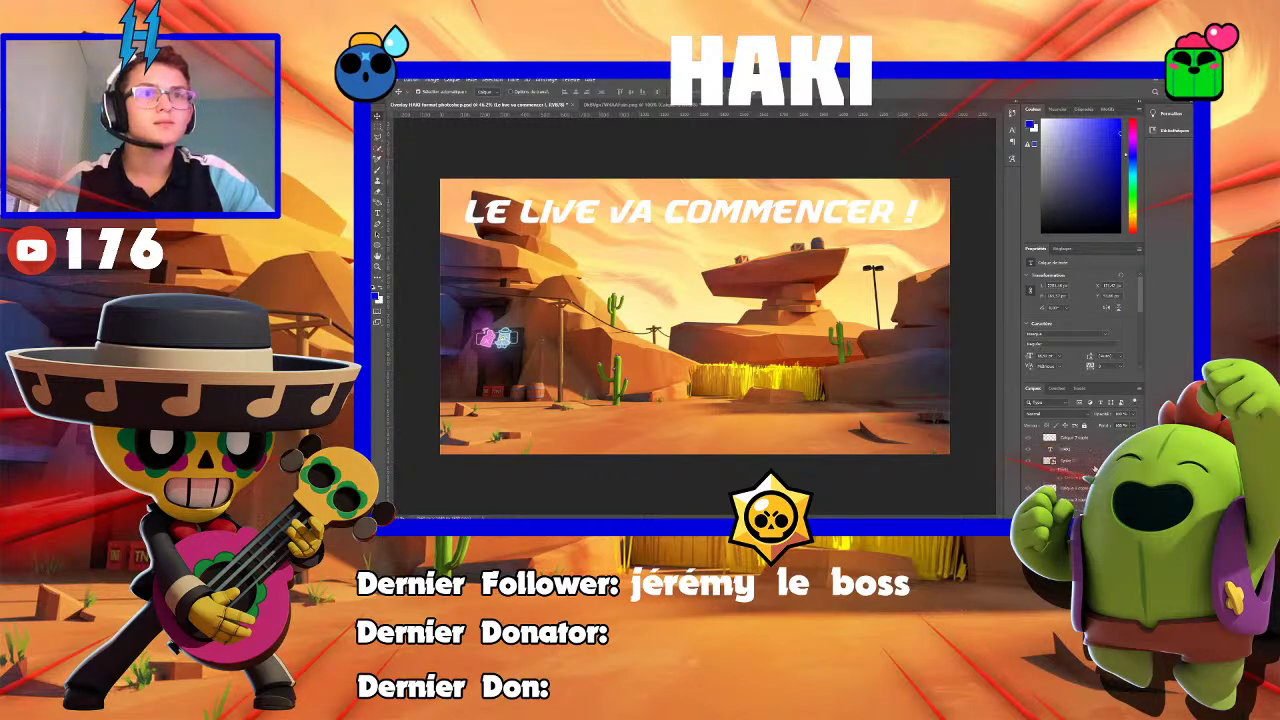
scroll(1088, 472, up, 3)
scroll(1090, 472, down, 3)
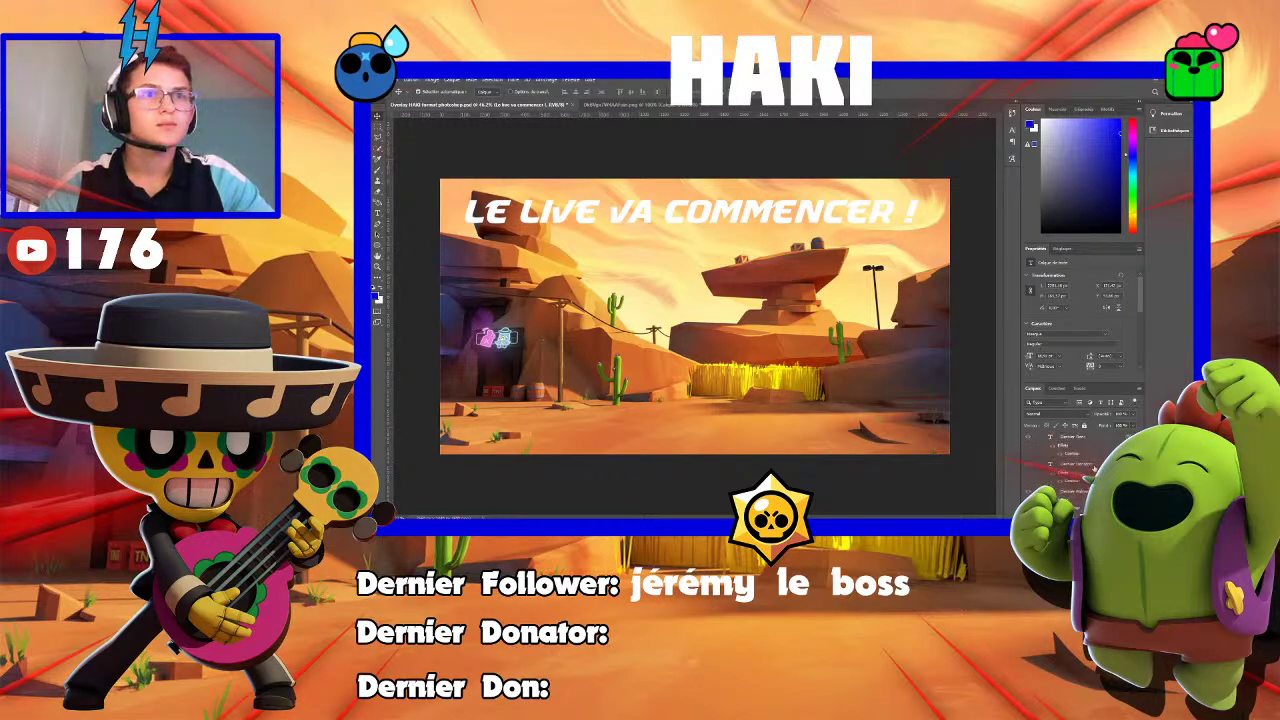
click(1072, 490)
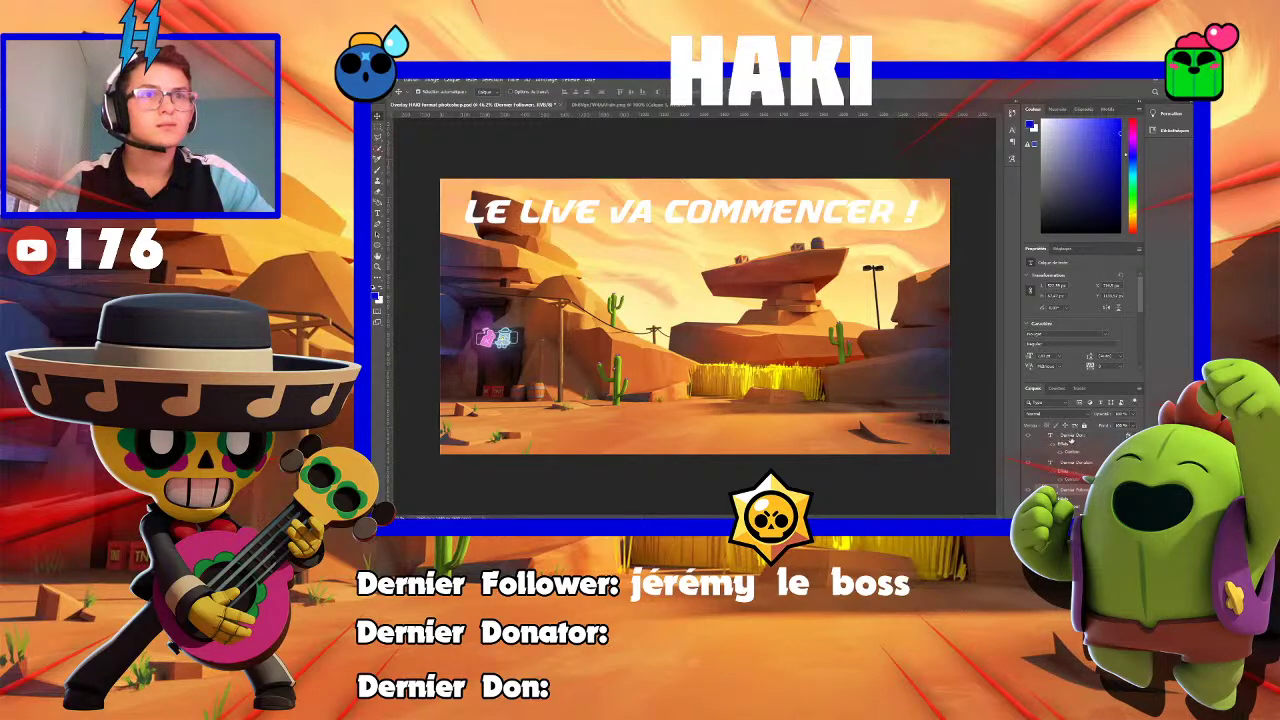
click(1070, 437)
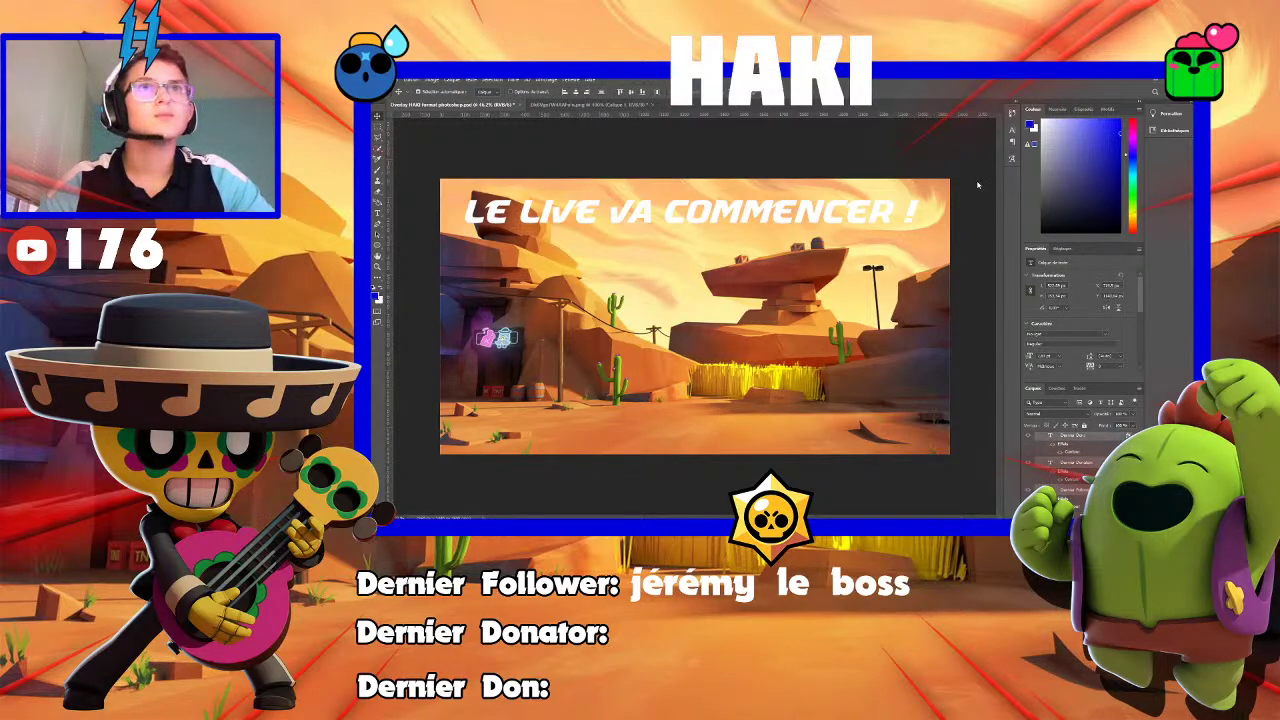
click(879, 204)
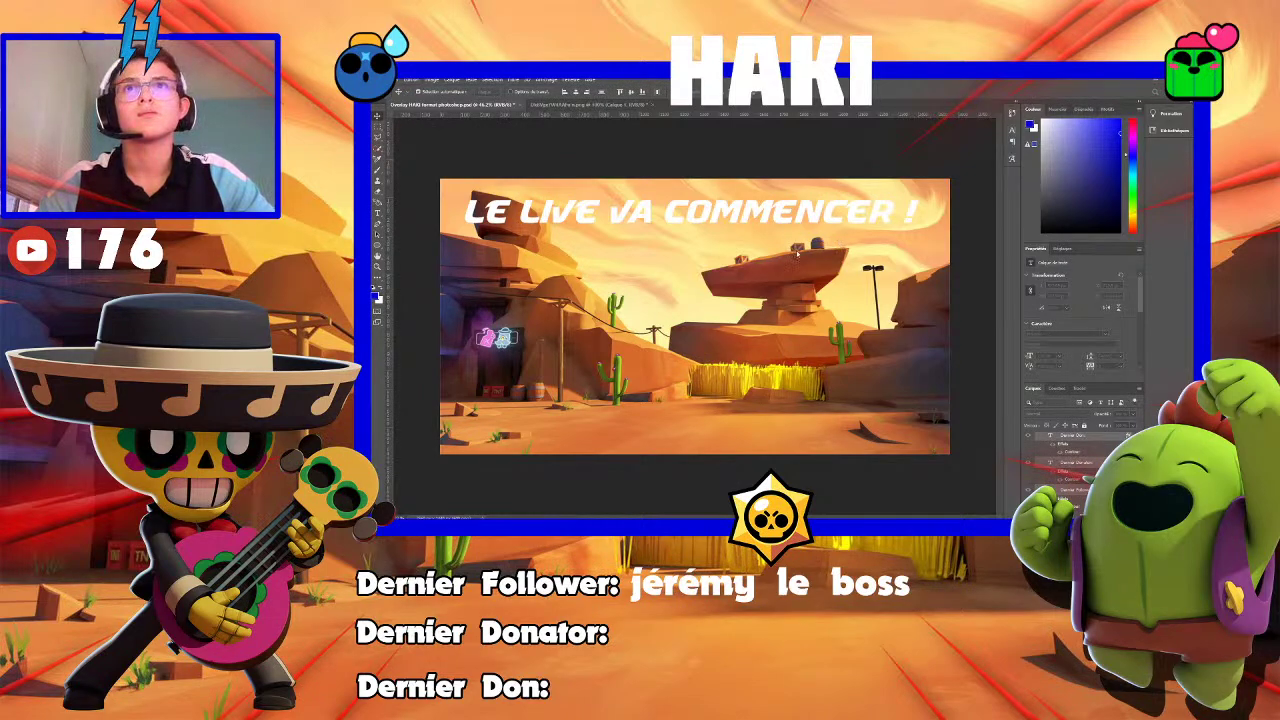
scroll(1068, 452, up, 2)
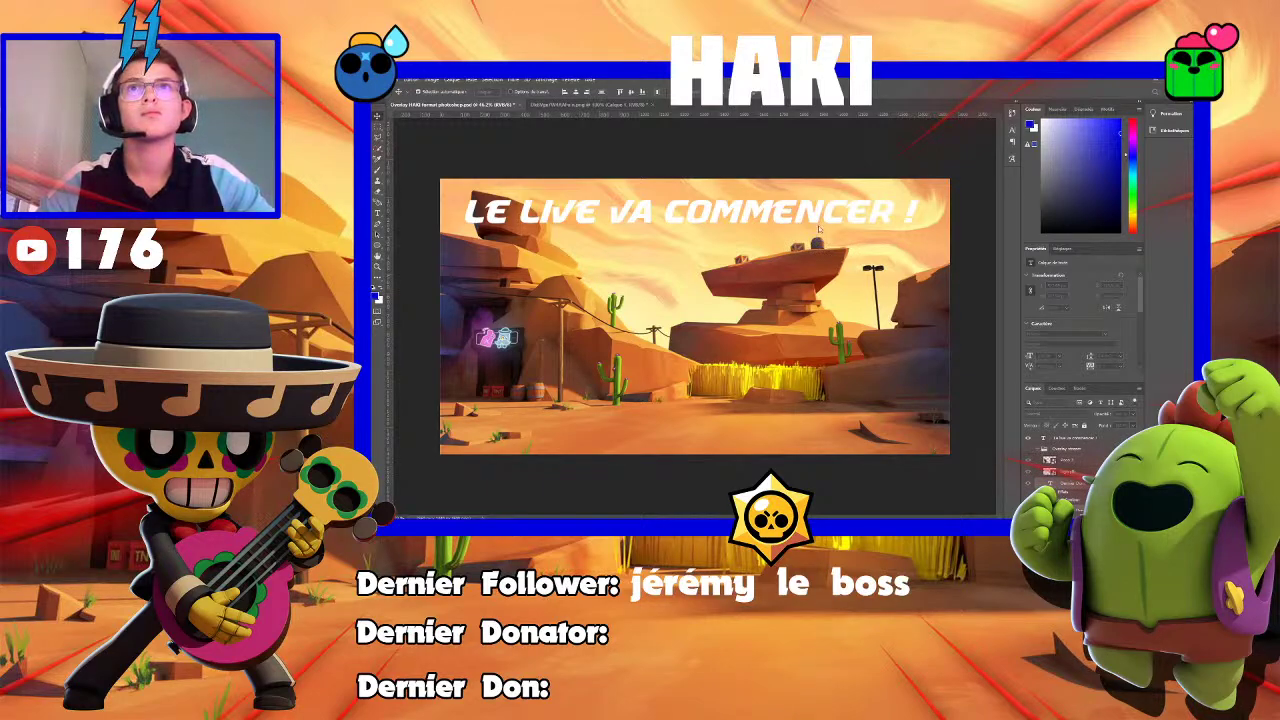
click(853, 205)
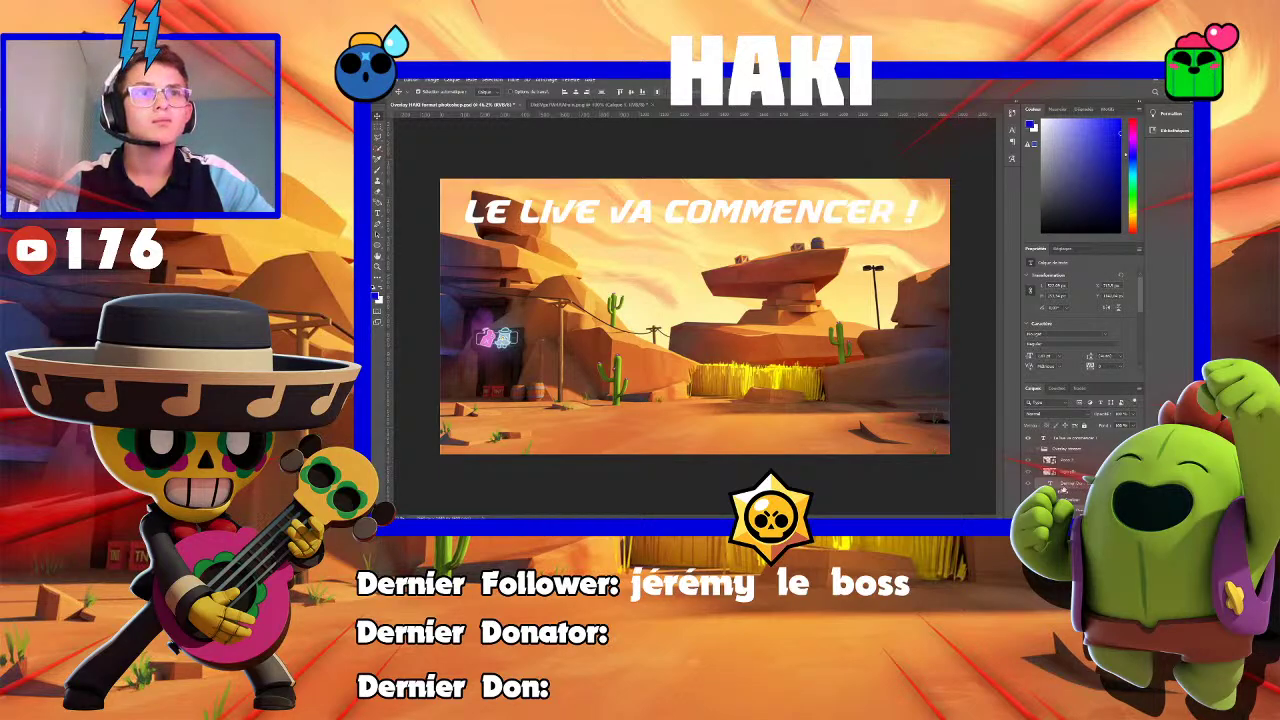
Copy the Dernier text group into the start screen and move it to the lower-left corner
drag(1063, 485, 1059, 443)
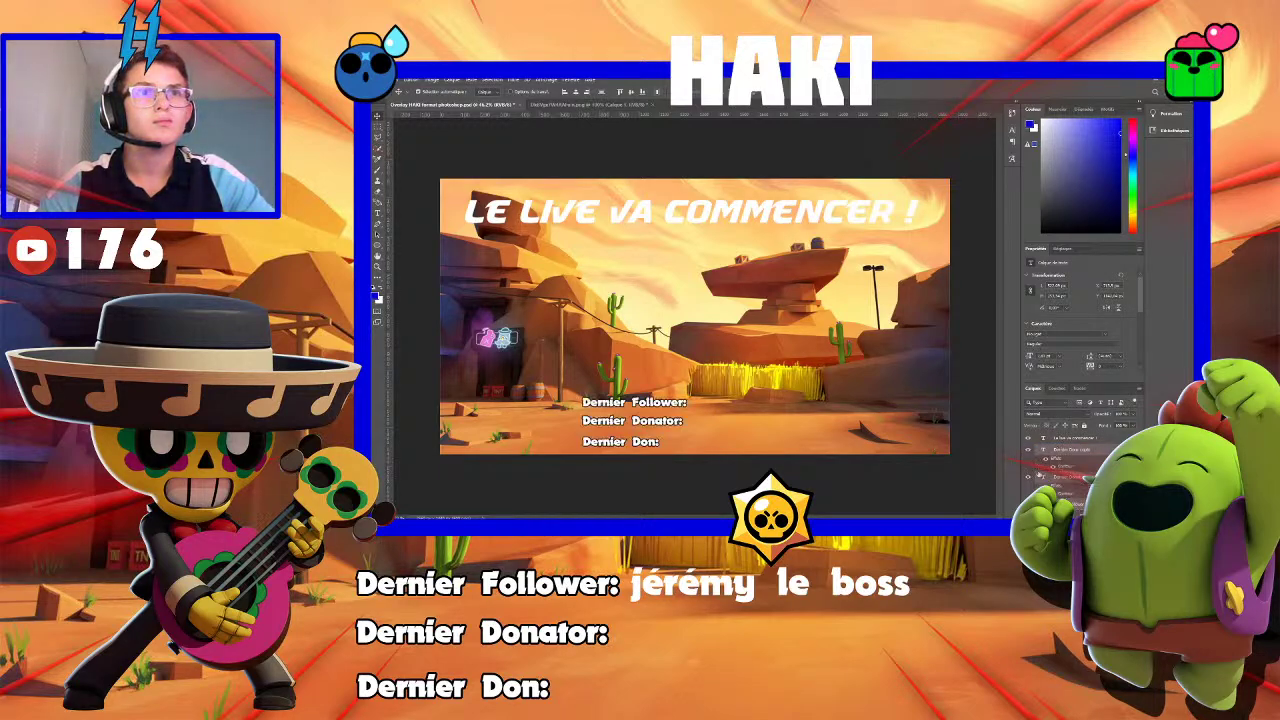
scroll(1086, 476, down, 3)
scroll(1086, 476, up, 3)
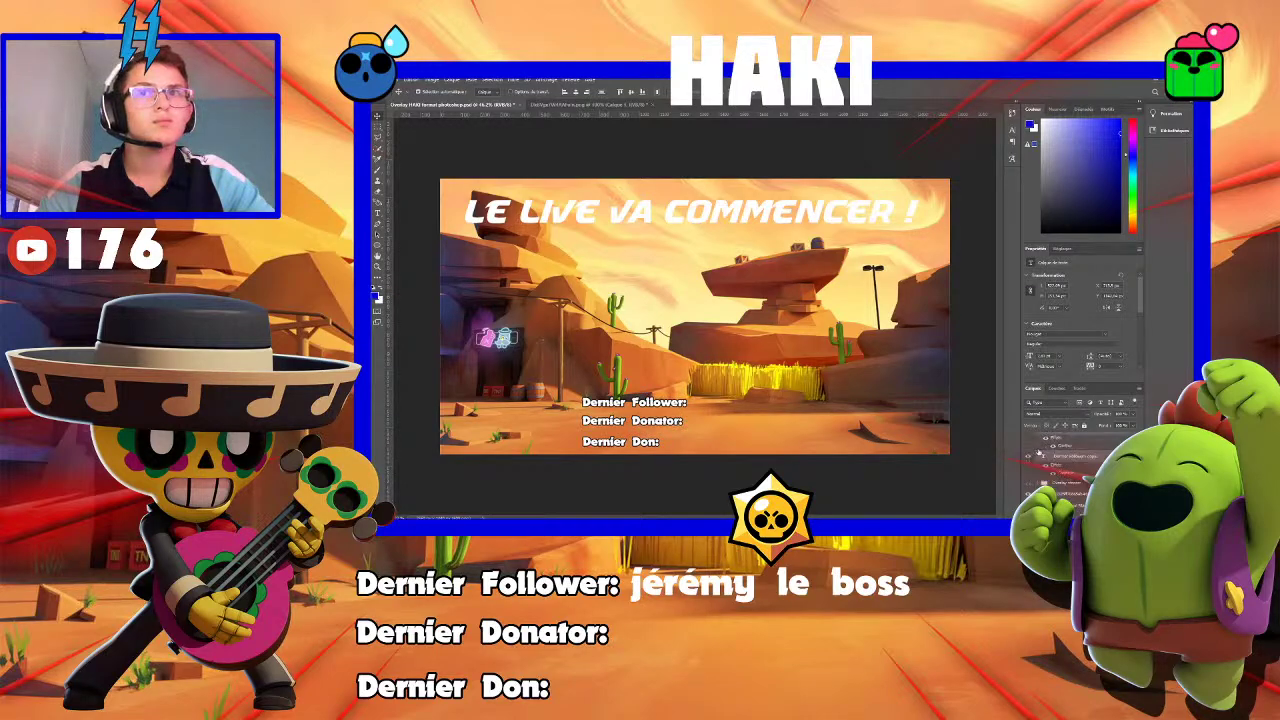
click(1065, 453)
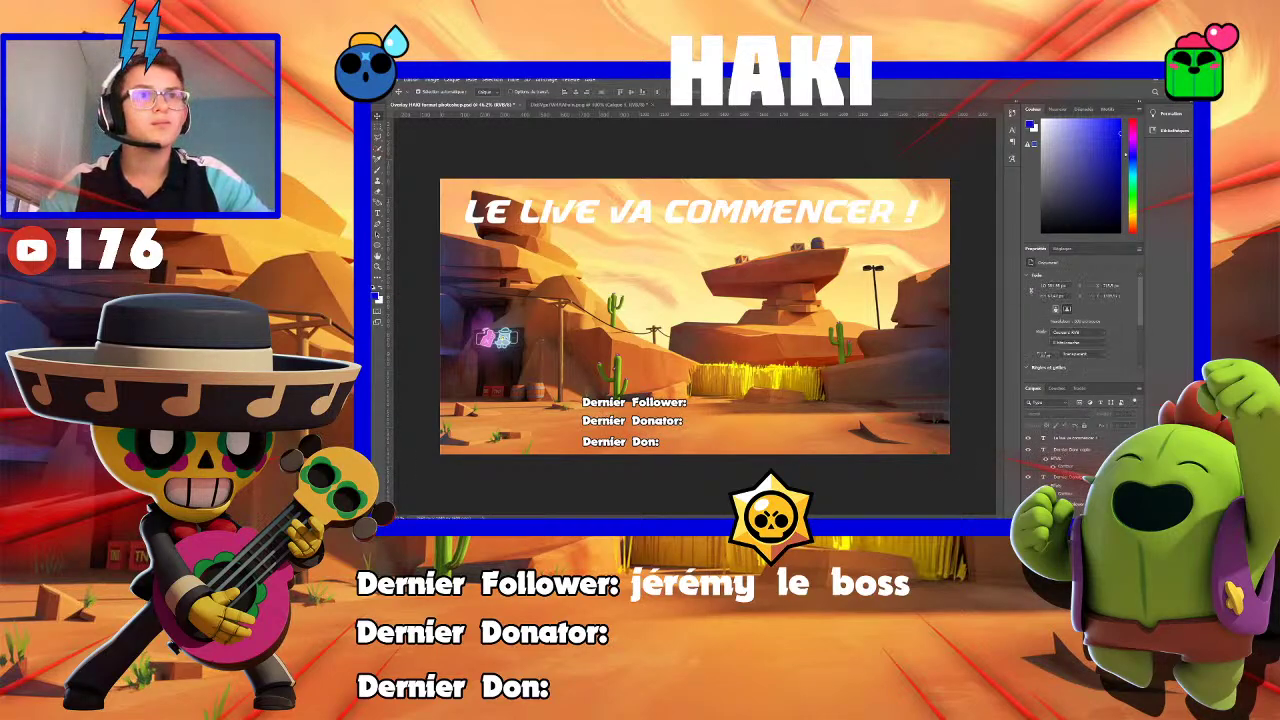
click(1065, 450)
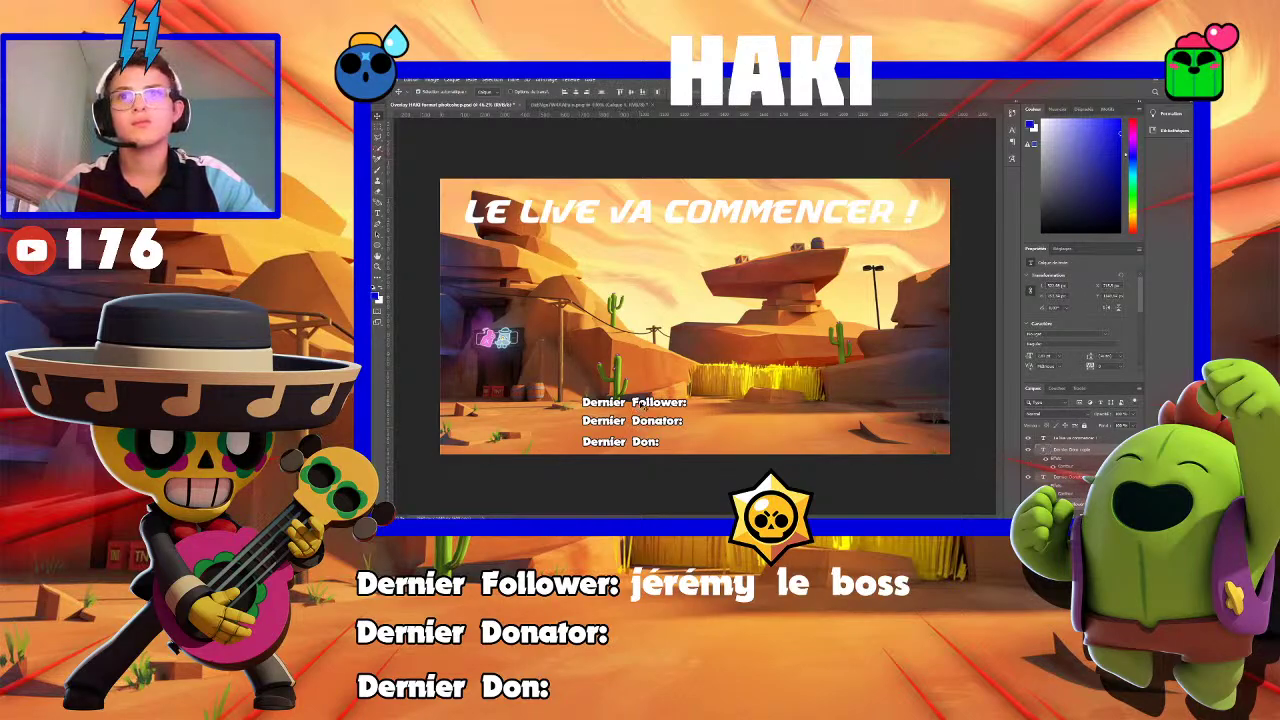
drag(638, 425, 503, 421)
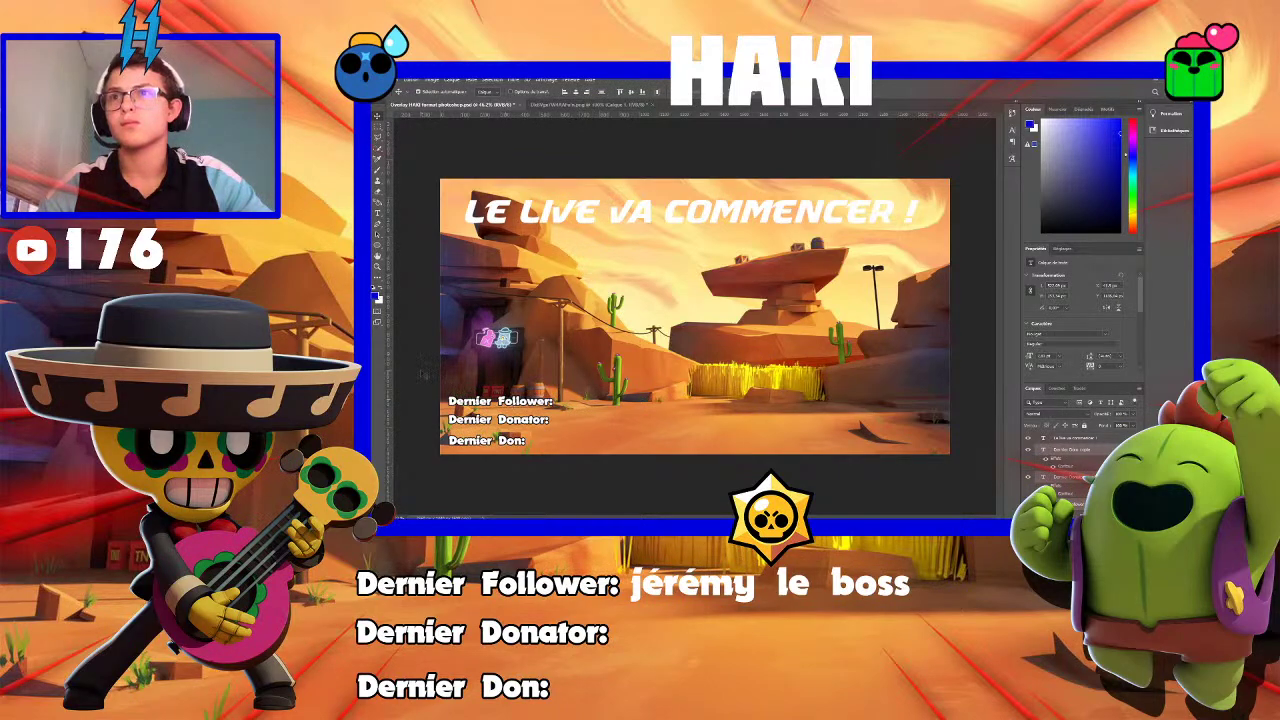
click(422, 374)
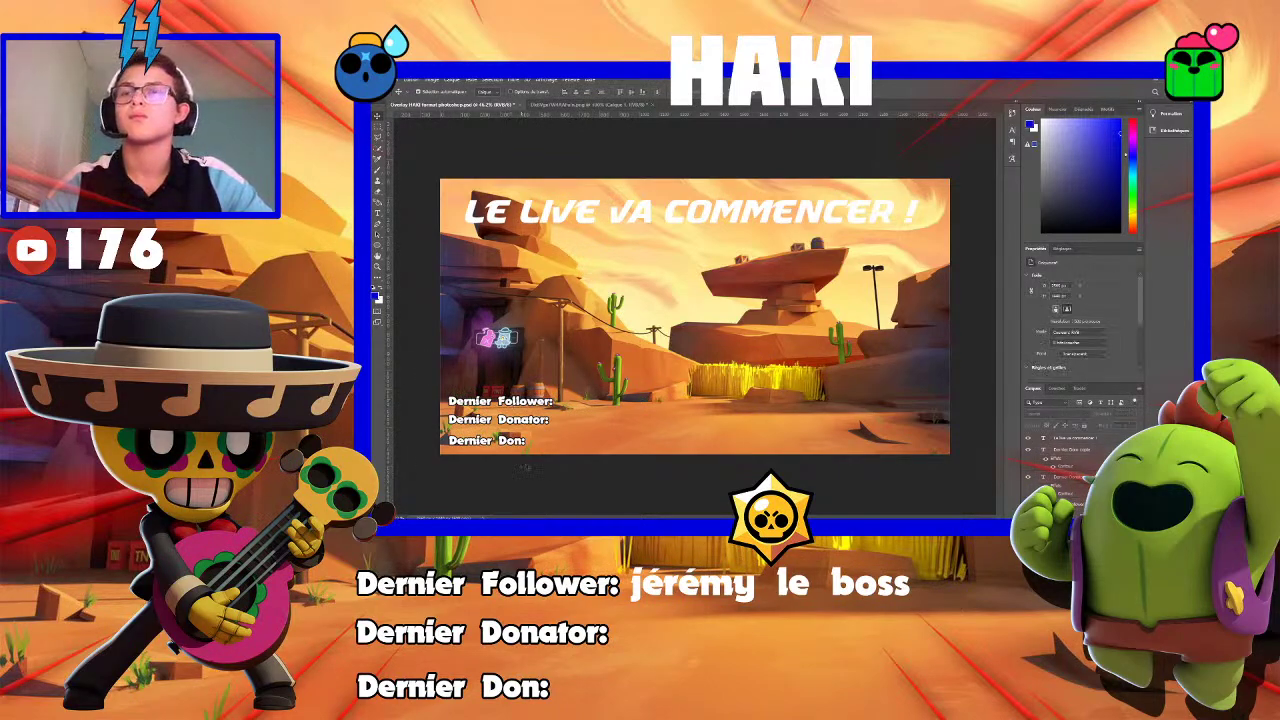
Change the third label from 'Dernier Don' to 'Plus Gros Don'
click(519, 444)
double_click(519, 444)
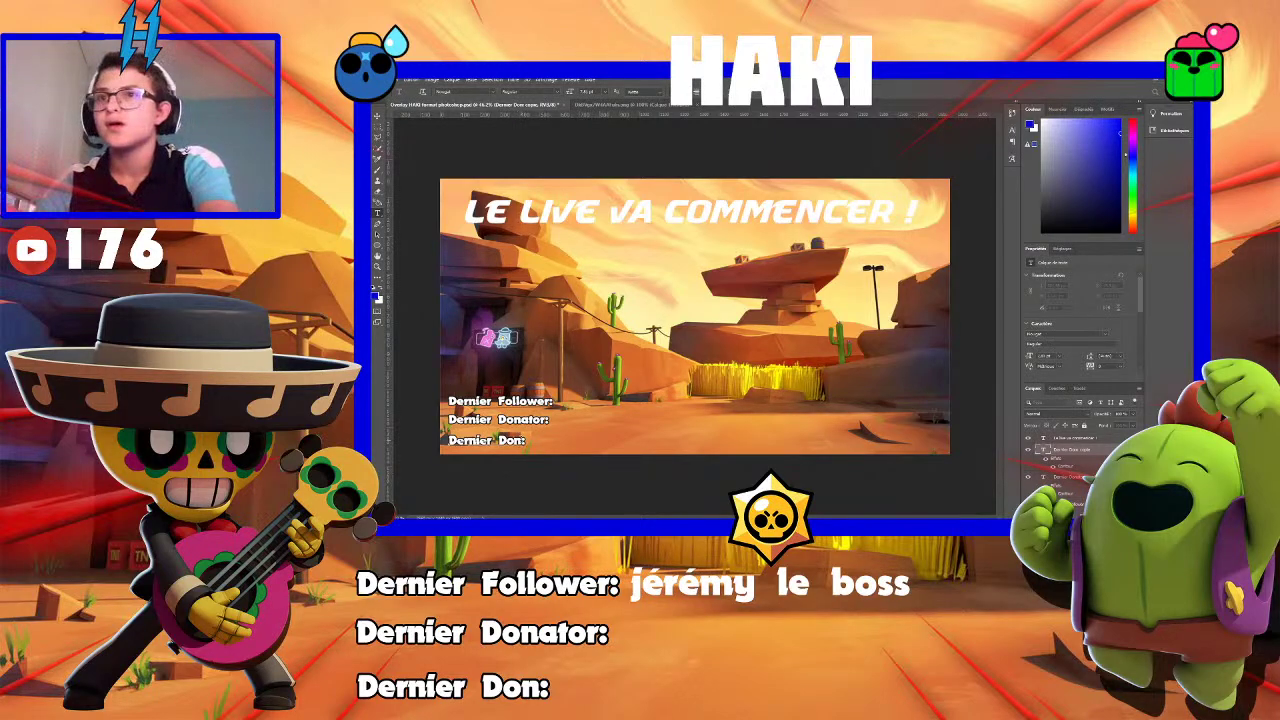
key(BackSpace)
key(BackSpace)
key(BackSpace)
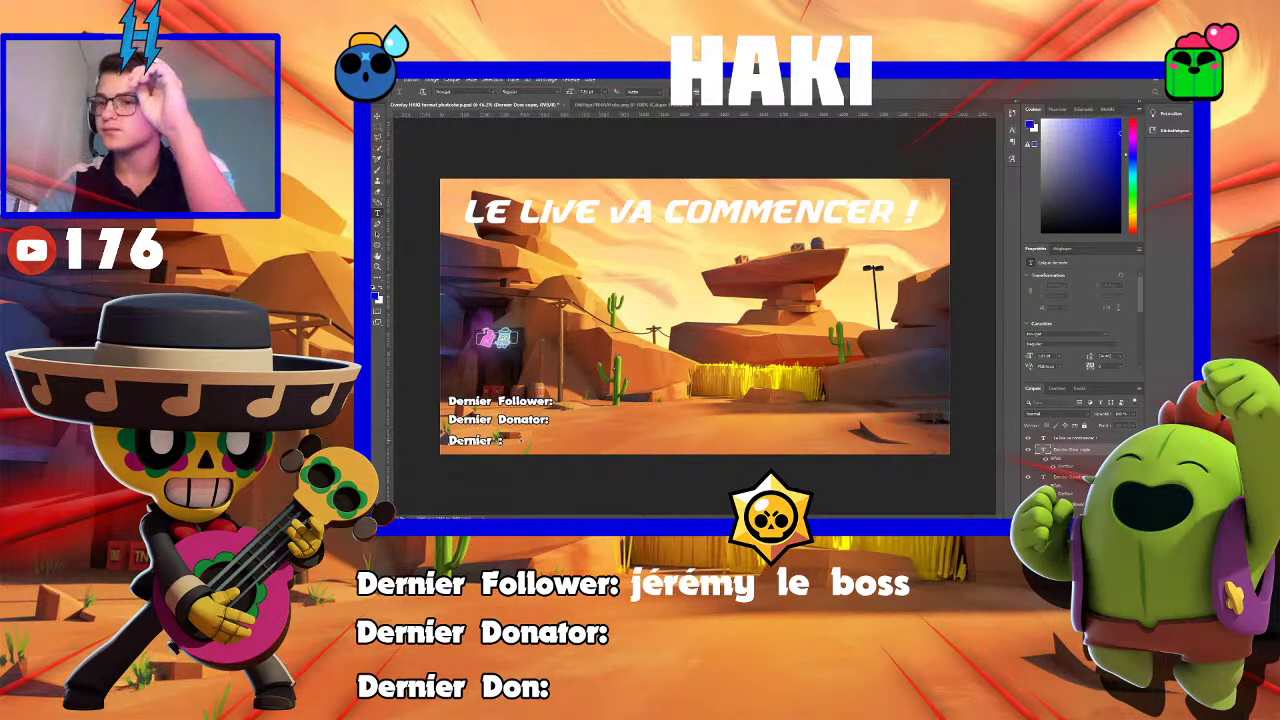
key(BackSpace)
key(BackSpace)
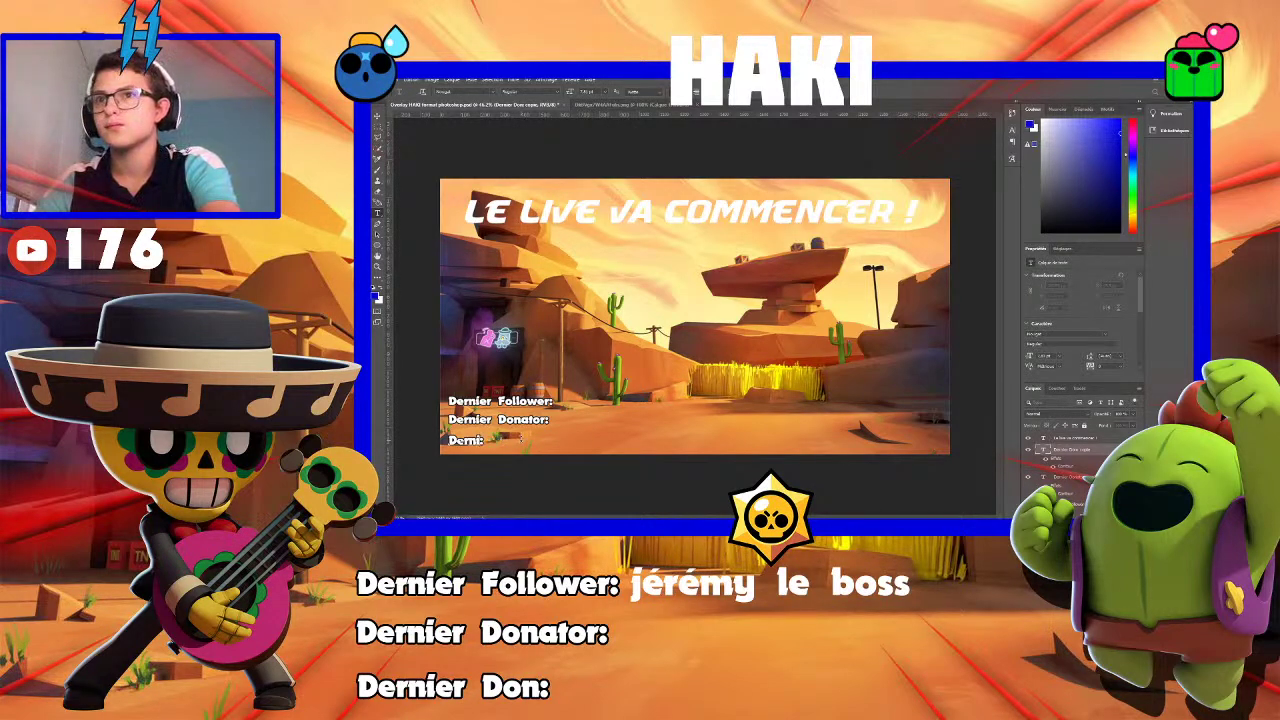
key(BackSpace)
key(BackSpace)
key(BackSpace)
key(BackSpace)
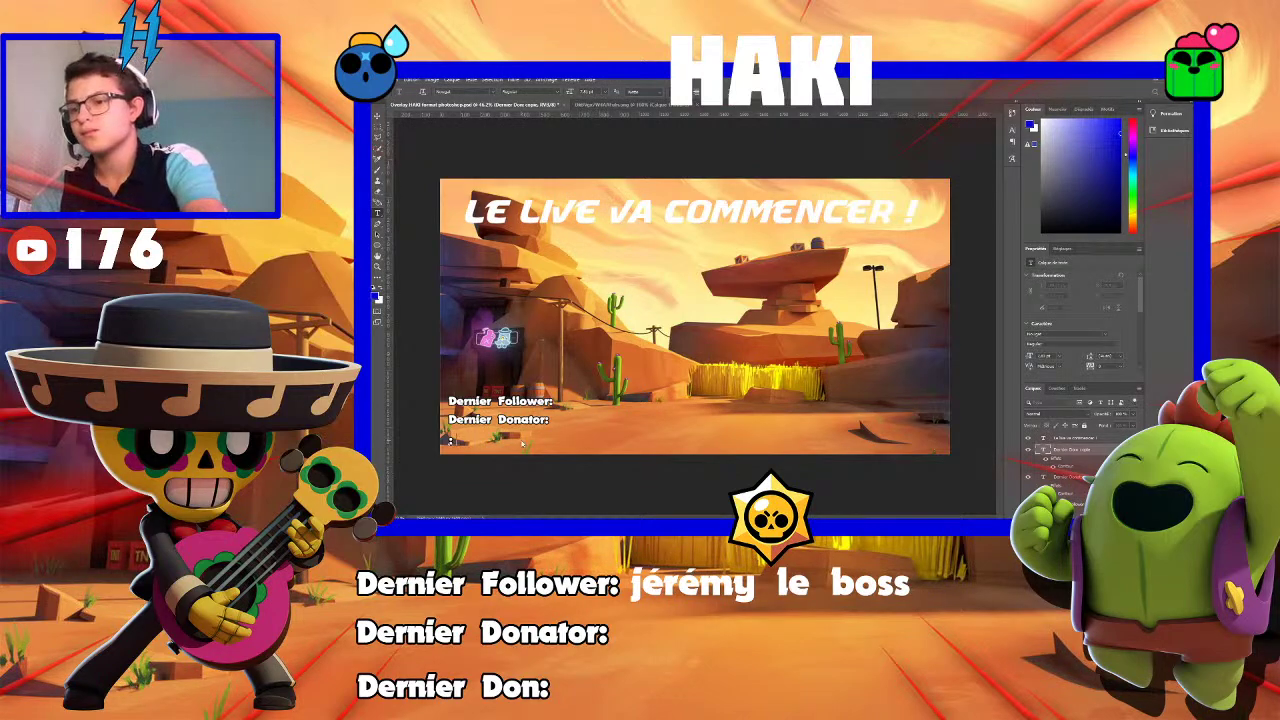
text(Pl)
key(BackSpace)
text(Plus Gr)
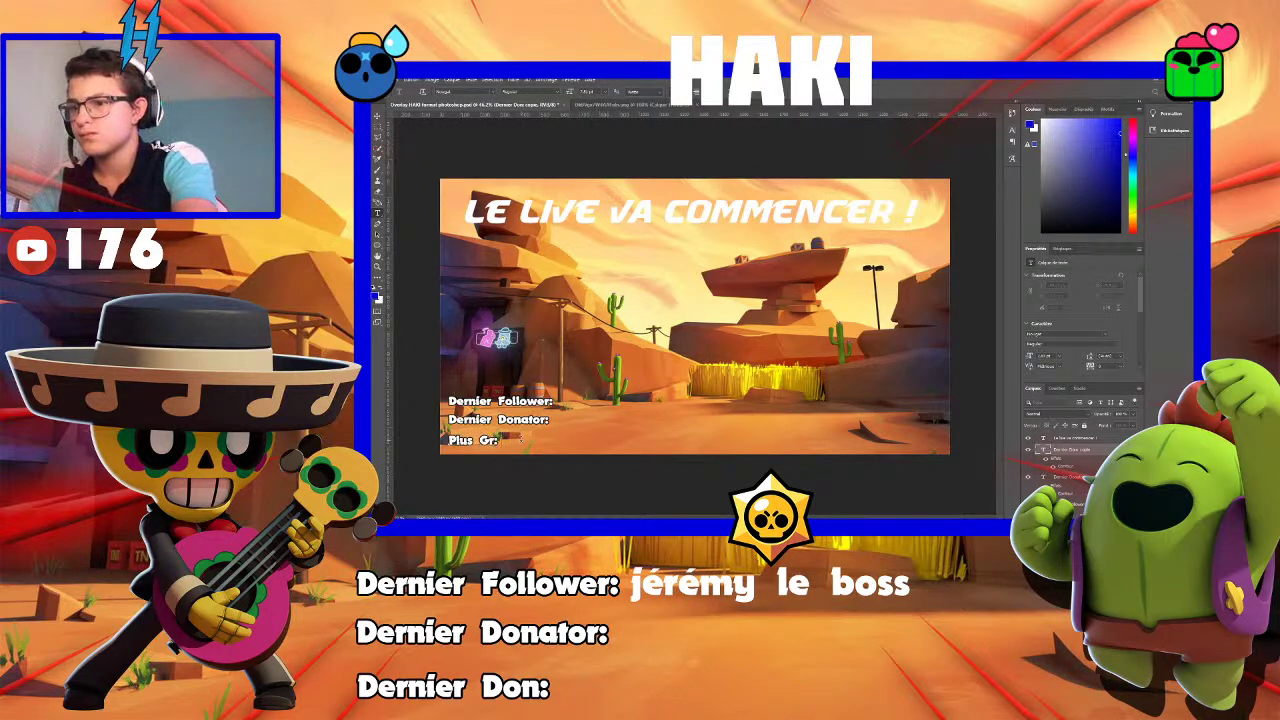
text(os Do)
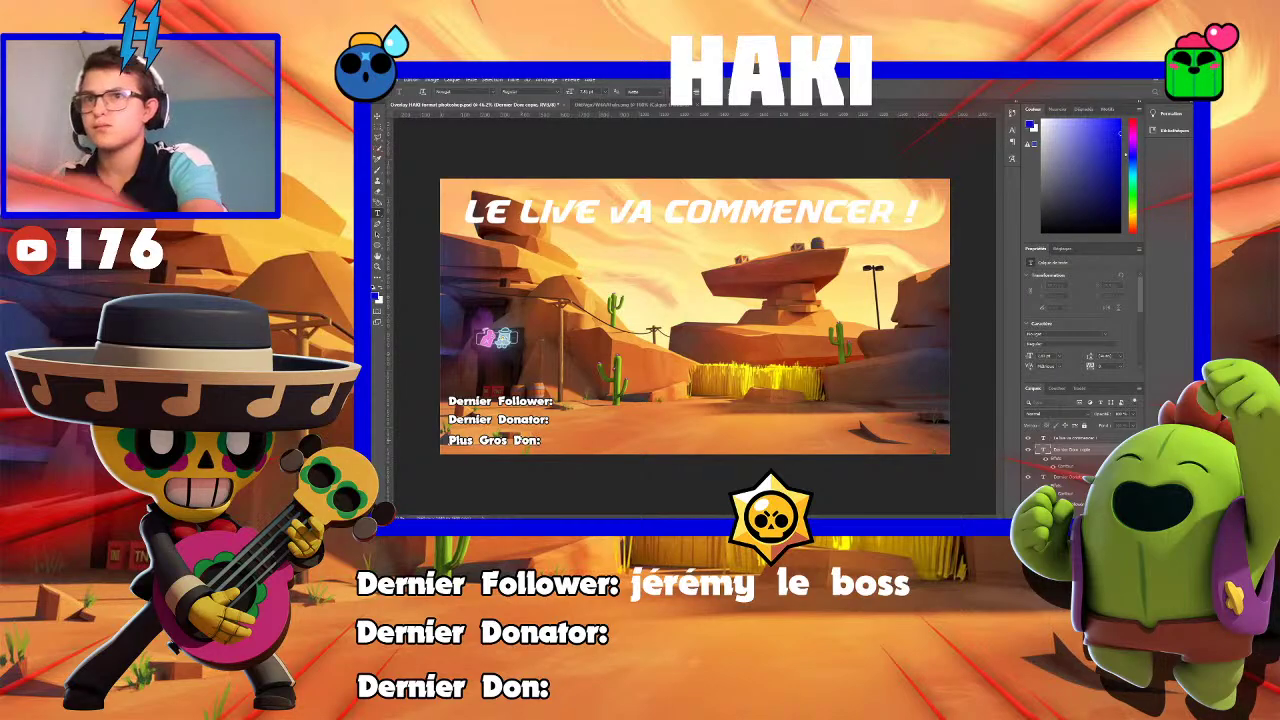
text(n)
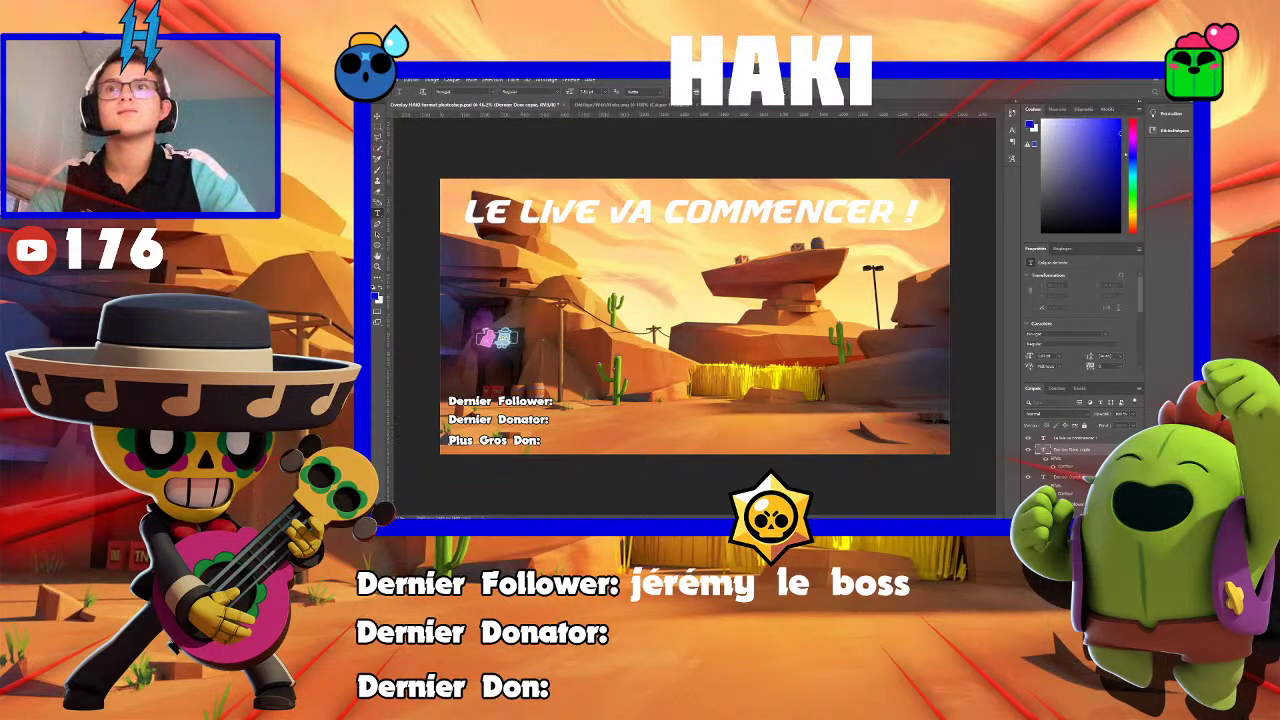
click(377, 117)
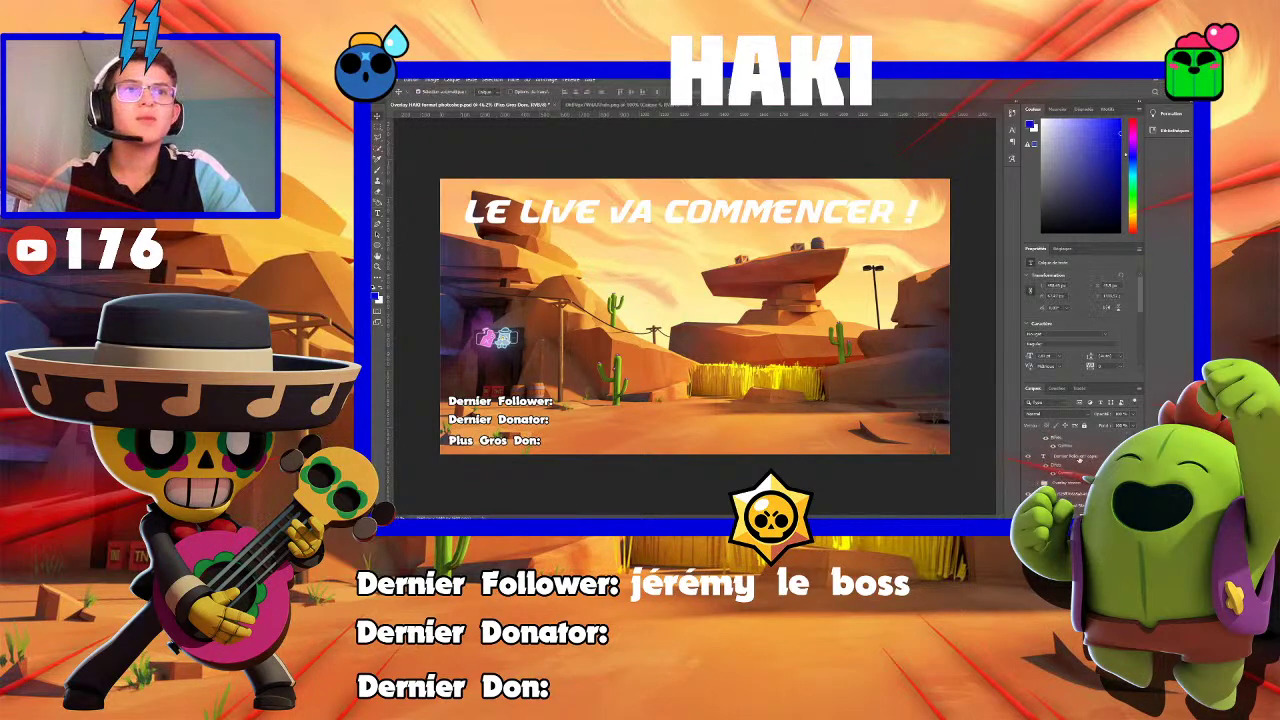
scroll(1070, 460, up, 3)
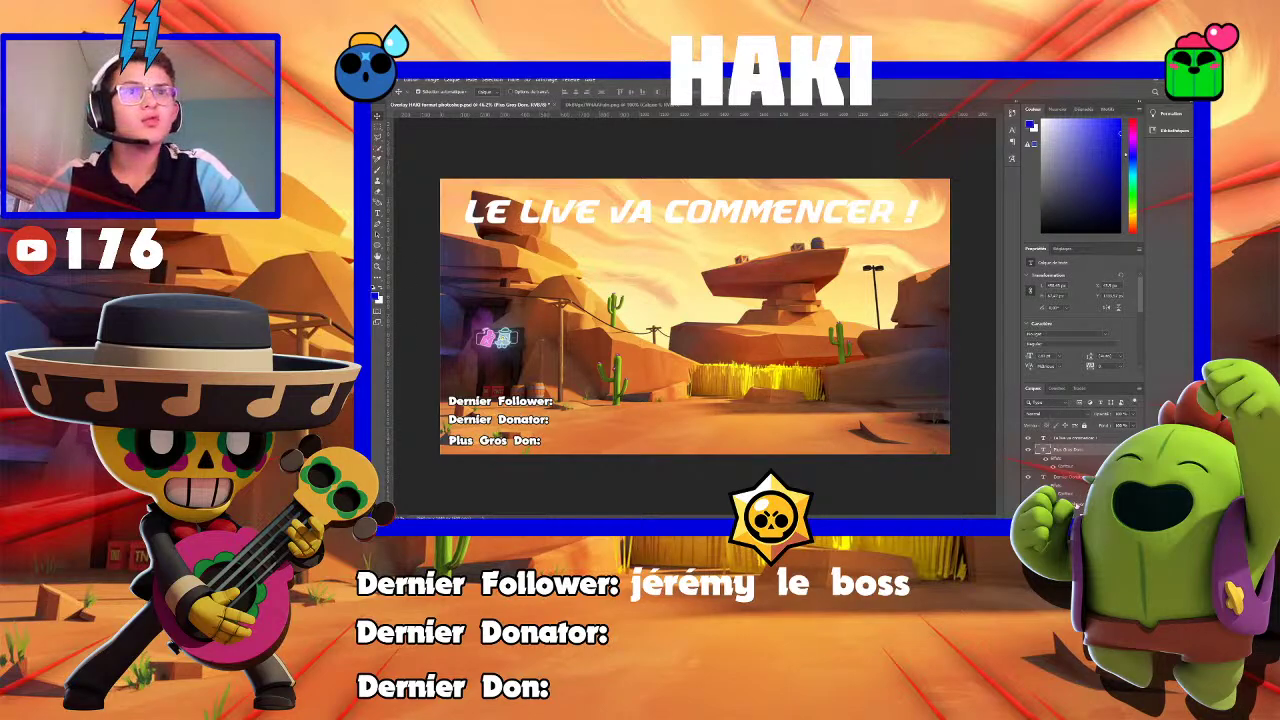
click(585, 413)
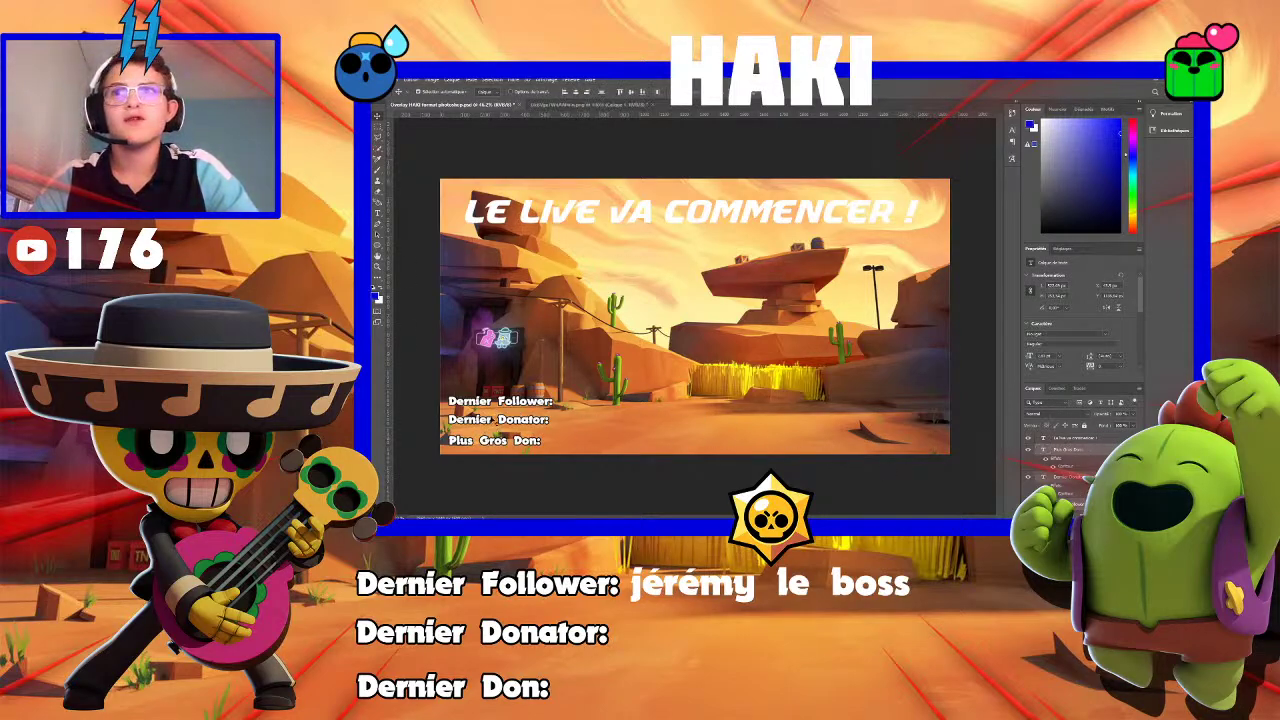
Nudge the text block, then shrink the Poco image and place it above the text block
drag(490, 419, 488, 422)
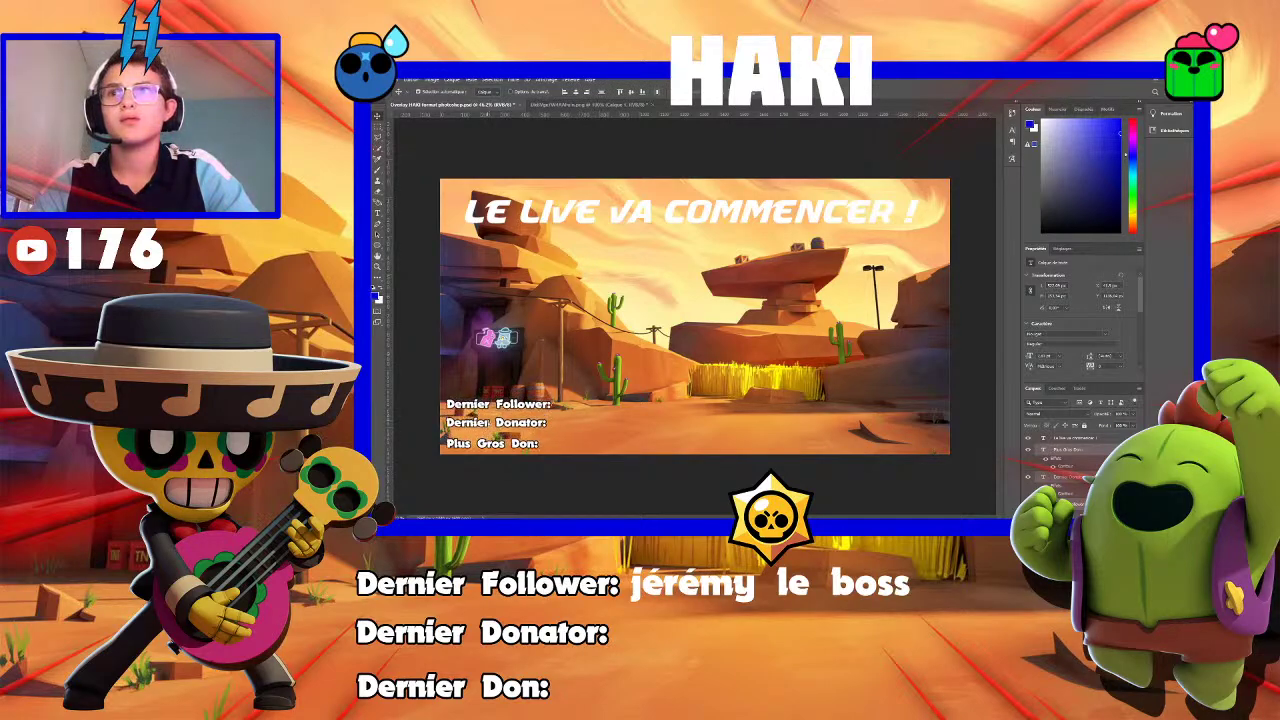
click(412, 243)
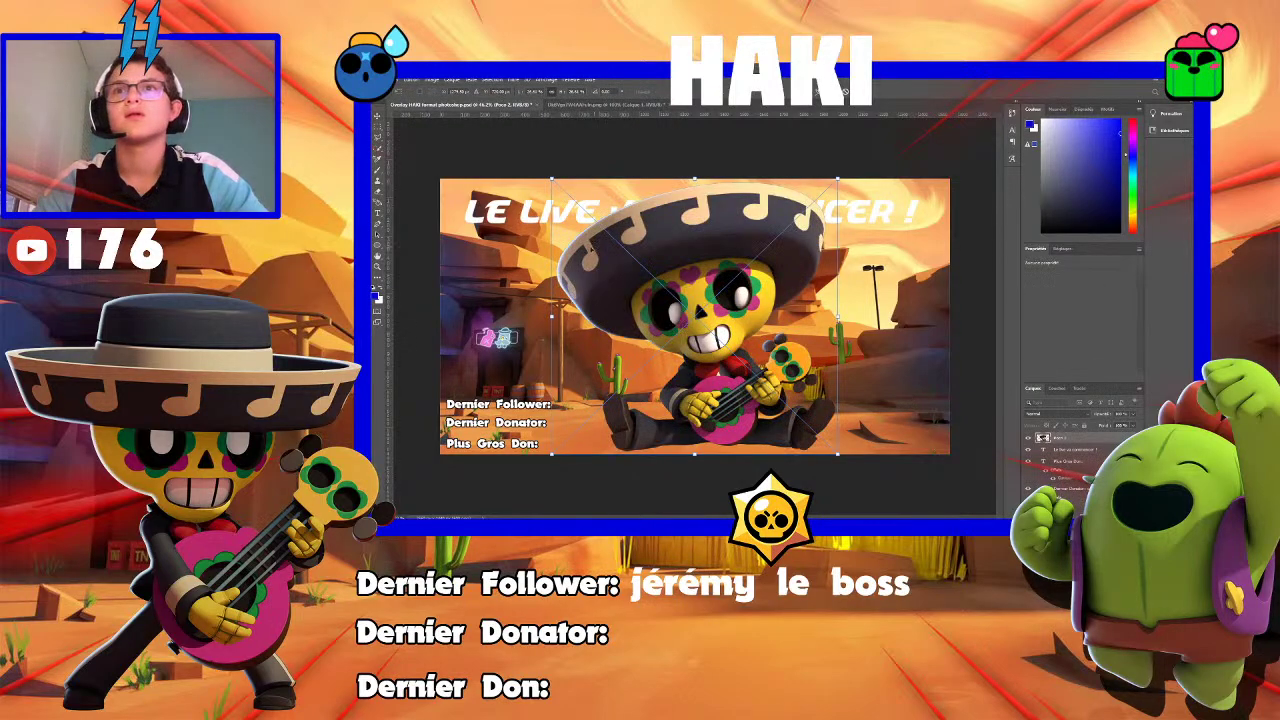
drag(553, 185, 738, 358)
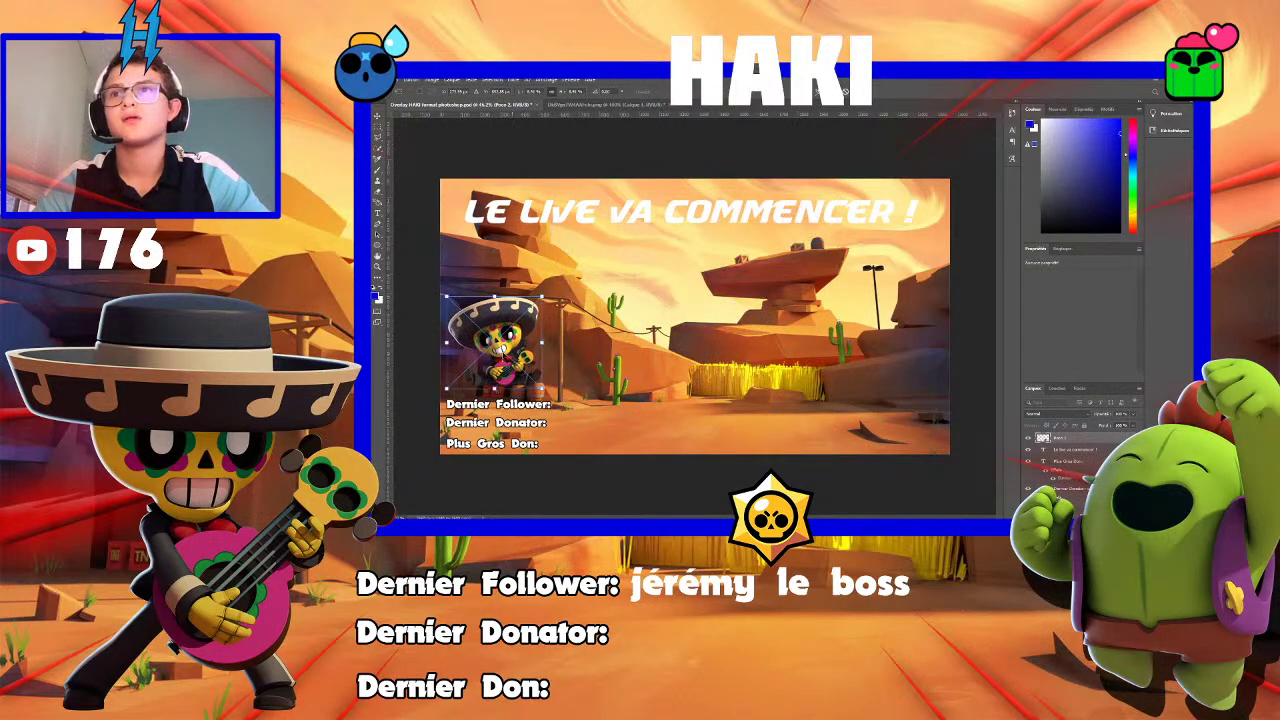
drag(788, 406, 488, 352)
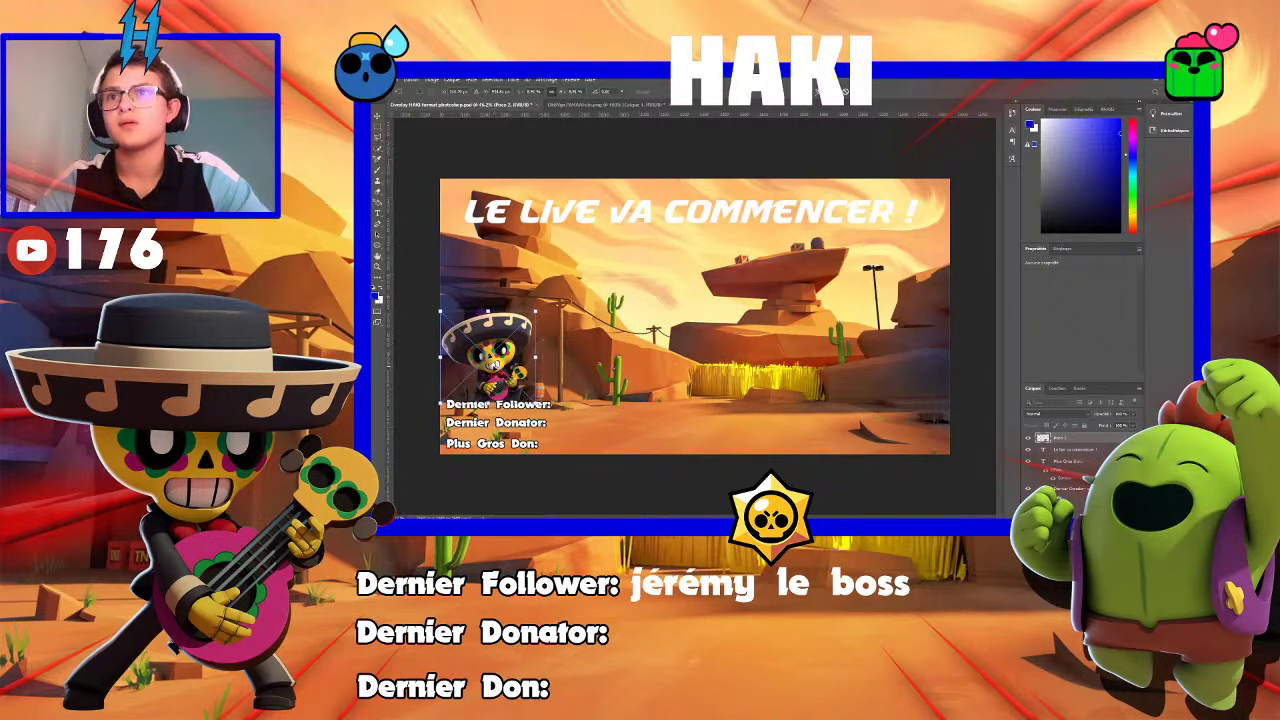
key(Return)
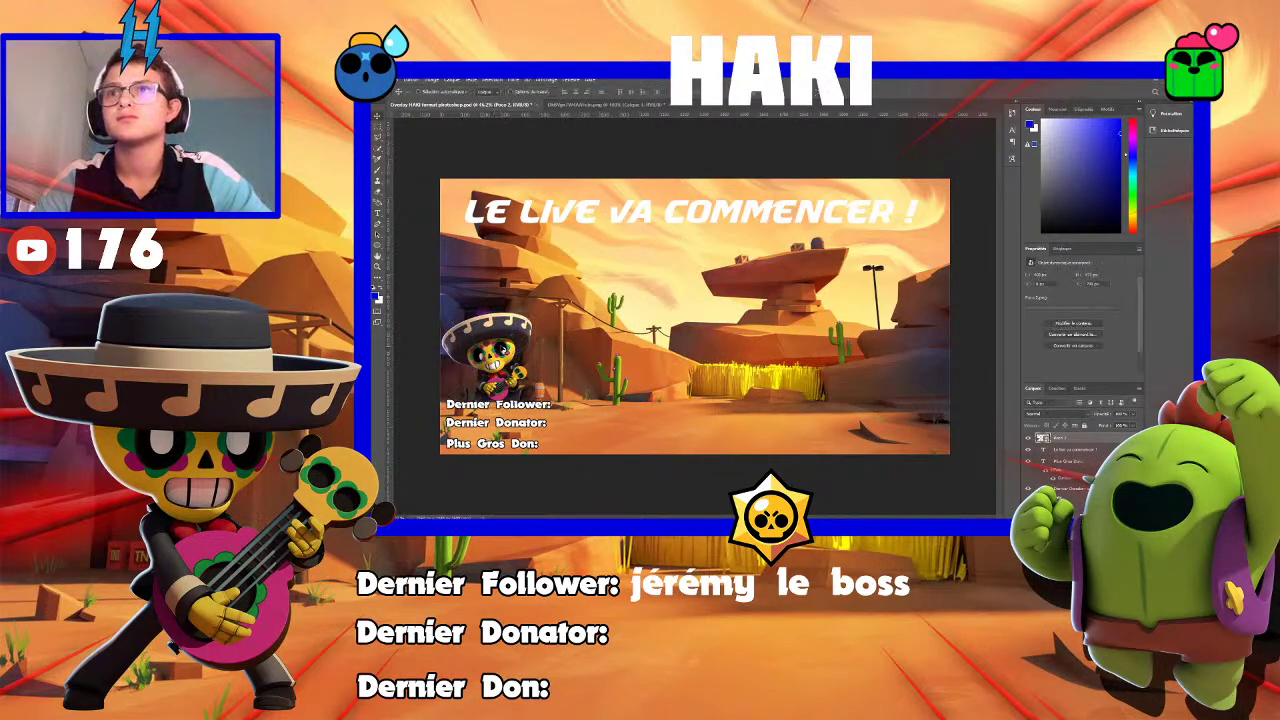
Slightly enlarge the Poco image, shift it right, and apply the transform
key(ctrl+t)
drag(535, 311, 549, 296)
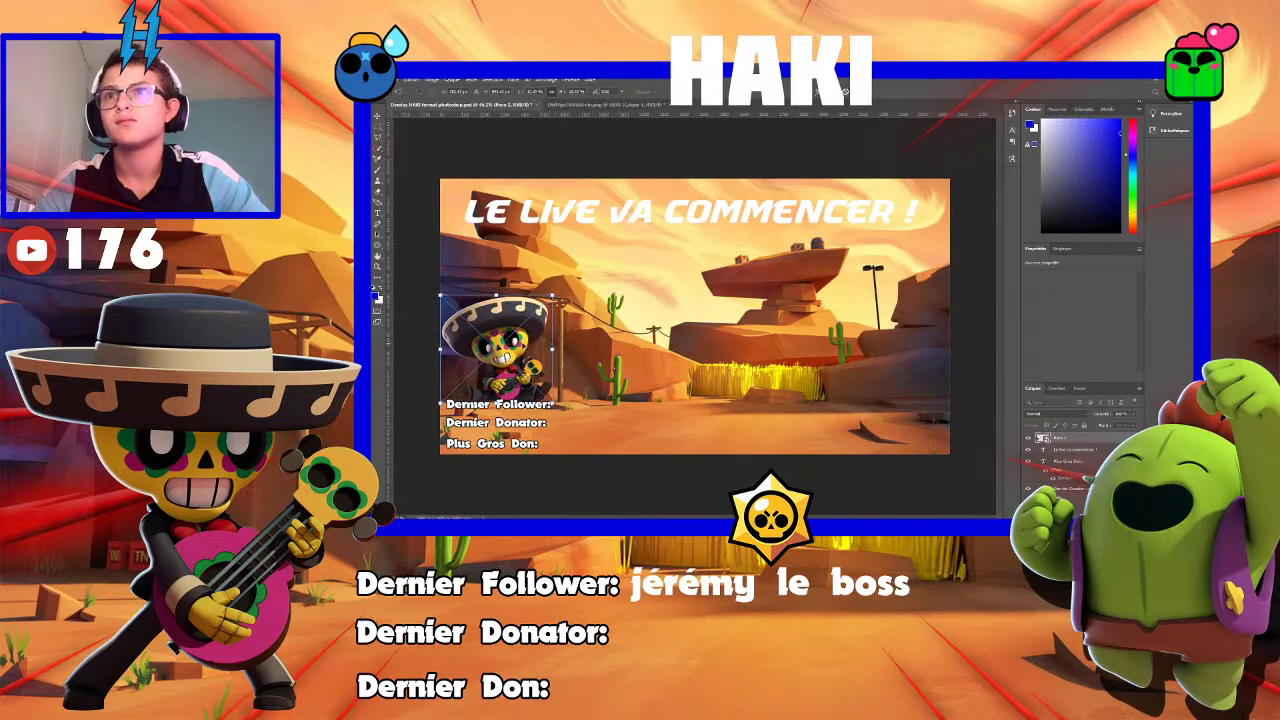
drag(495, 350, 497, 350)
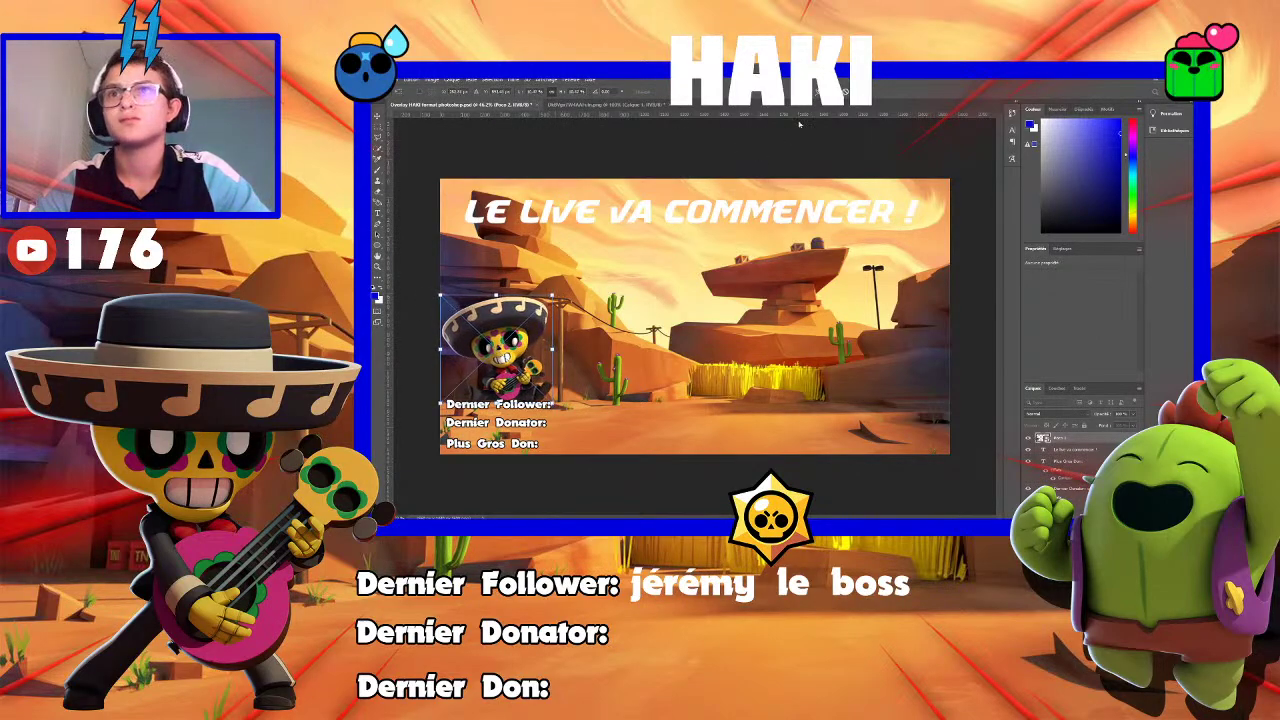
click(844, 92)
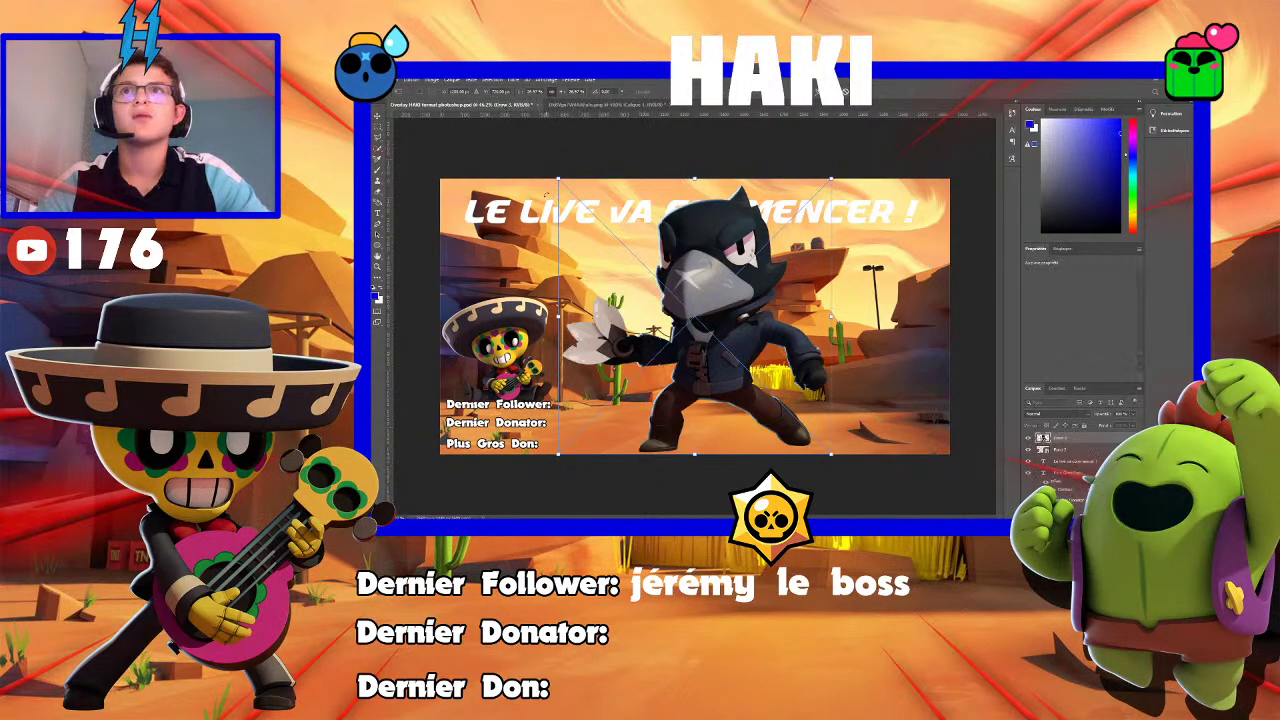
Scale Crow into the lower-right corner, then start sizing the placed Nita-and-bear image
drag(557, 180, 719, 342)
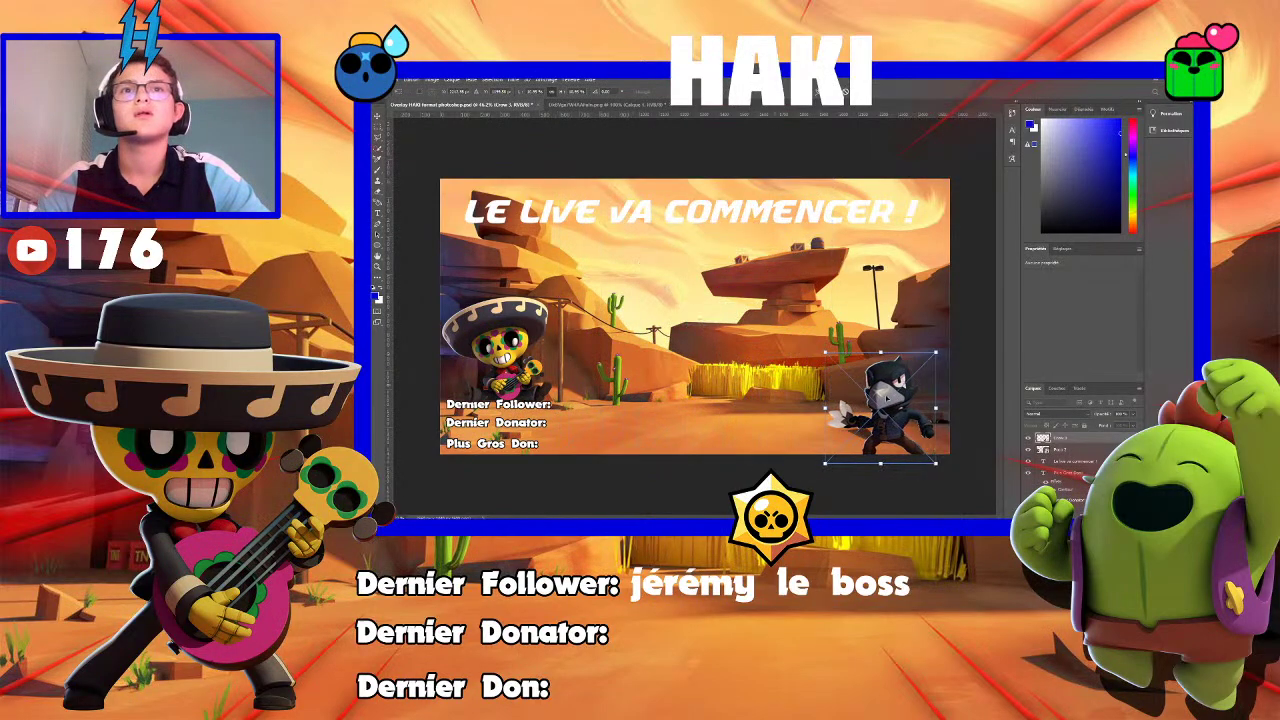
drag(775, 400, 899, 400)
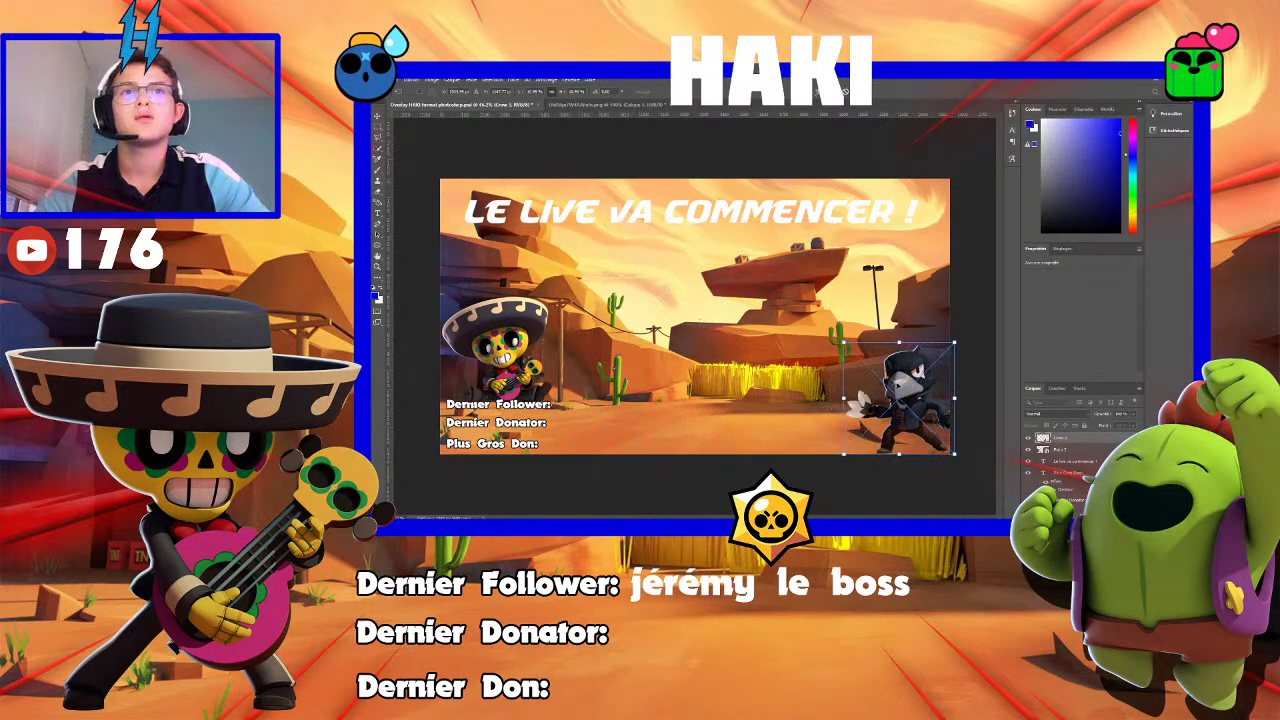
key(shift+Left)
key(shift+Left)
drag(838, 343, 810, 314)
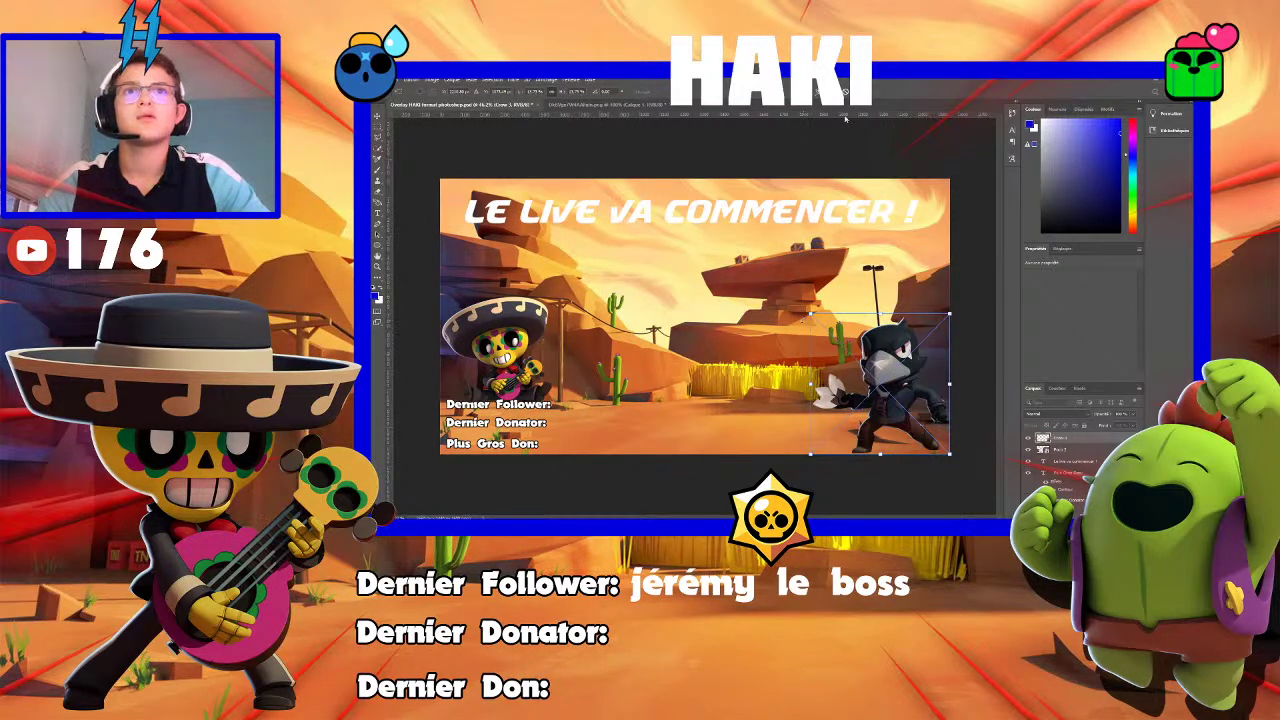
key(Return)
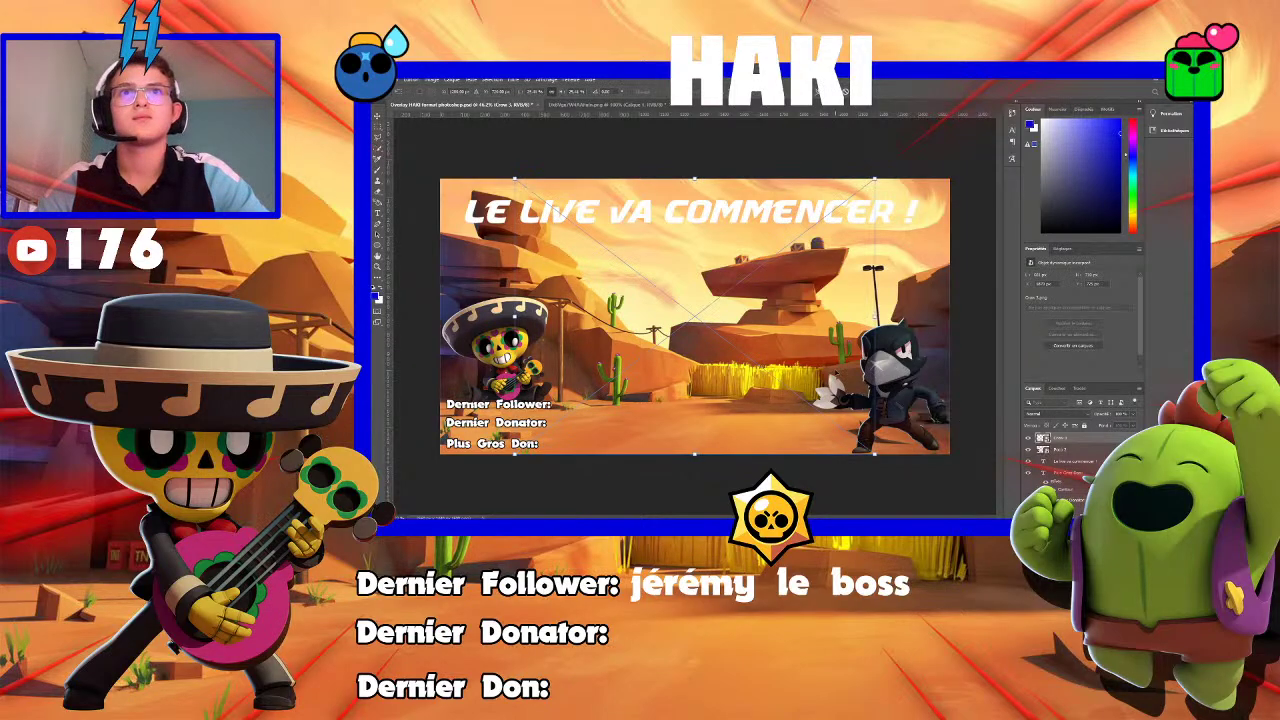
drag(517, 183, 620, 302)
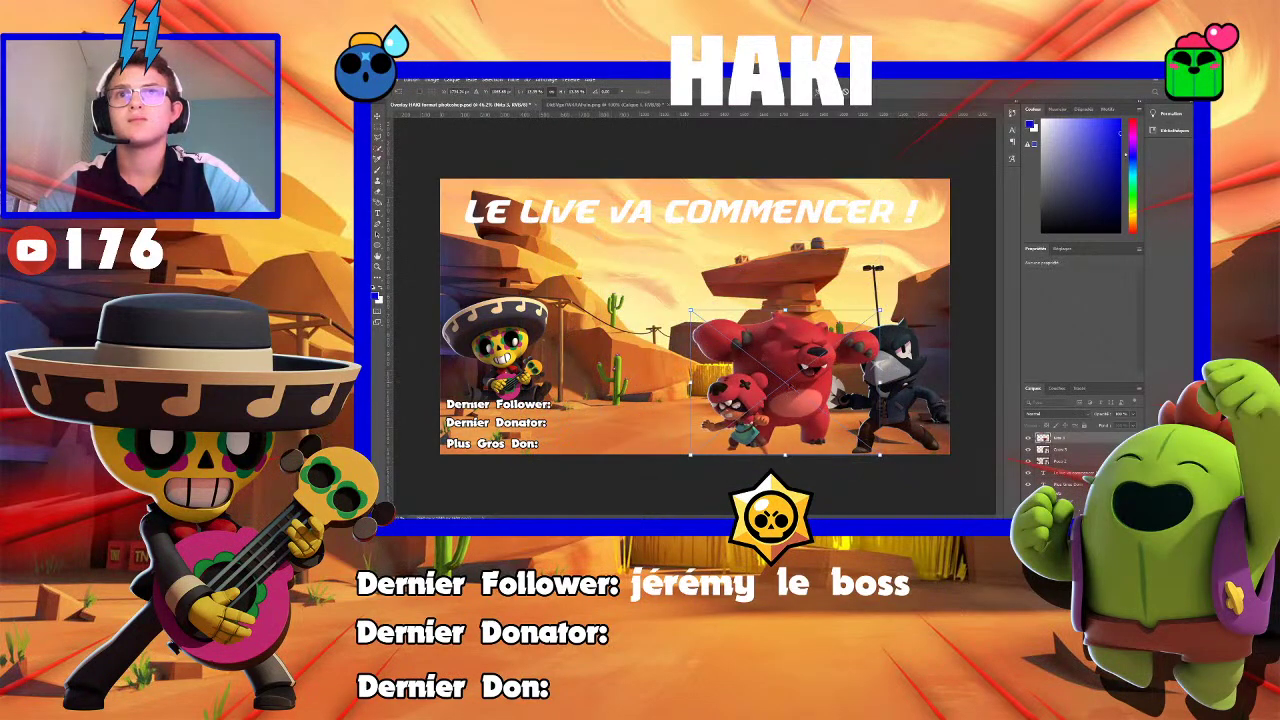
Reposition and rescale the Nita-and-bear image with Free Transform
drag(711, 374, 698, 379)
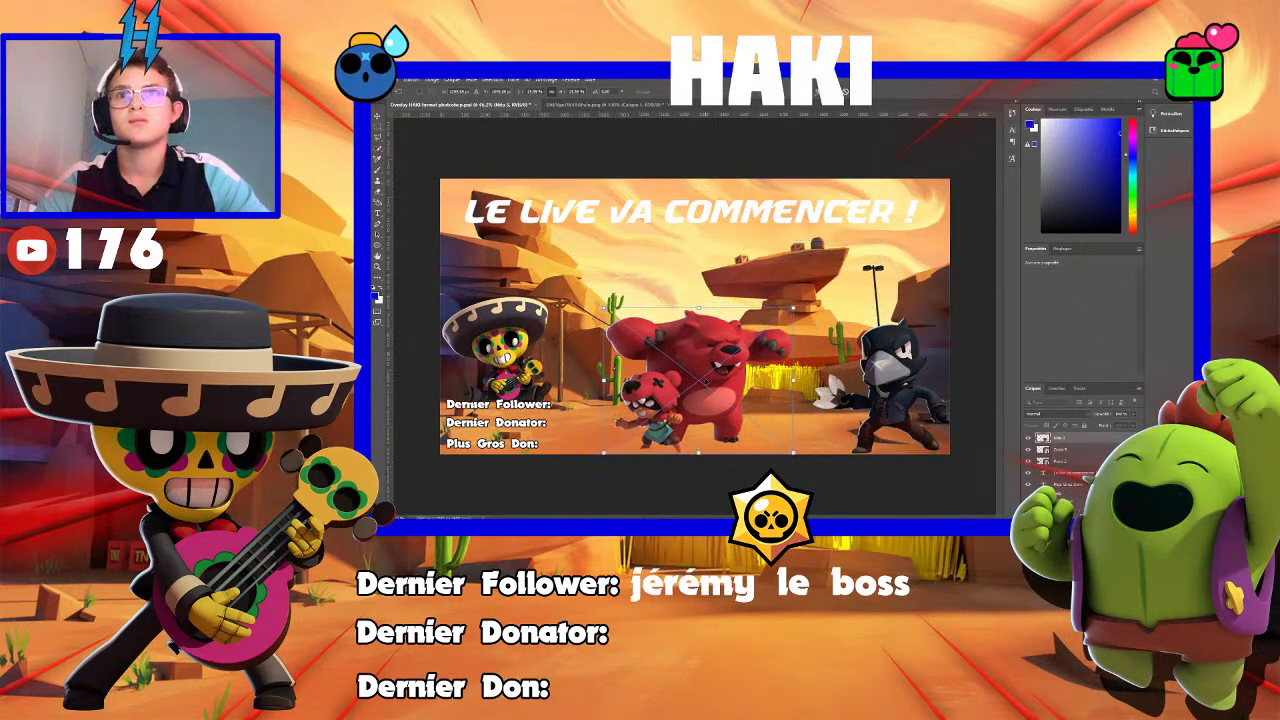
key(Return)
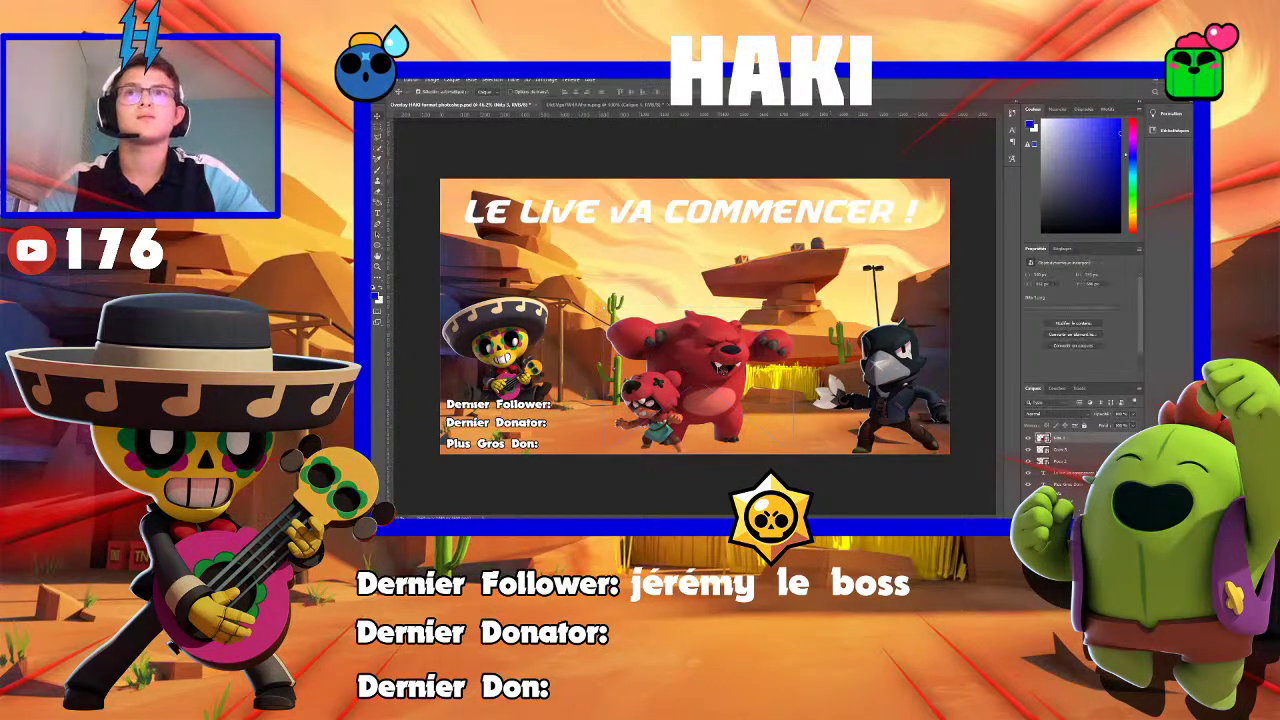
drag(700, 380, 705, 379)
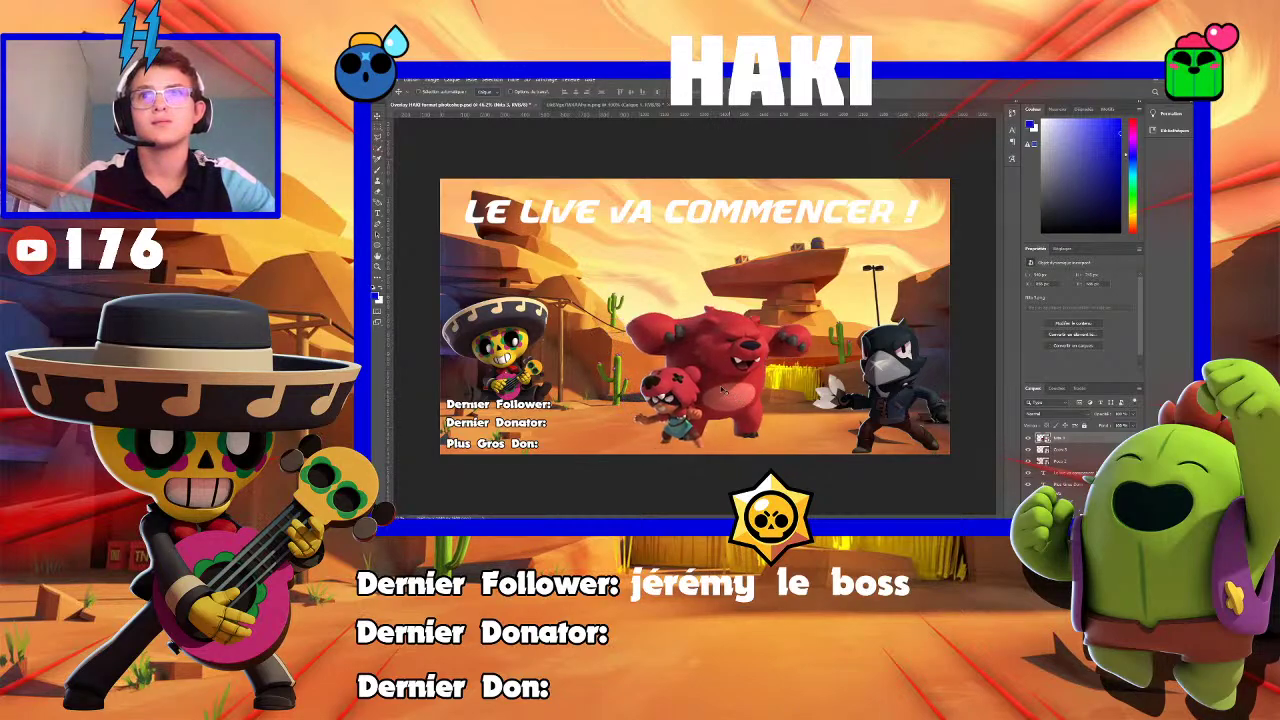
key(ctrl+t)
drag(630, 306, 606, 290)
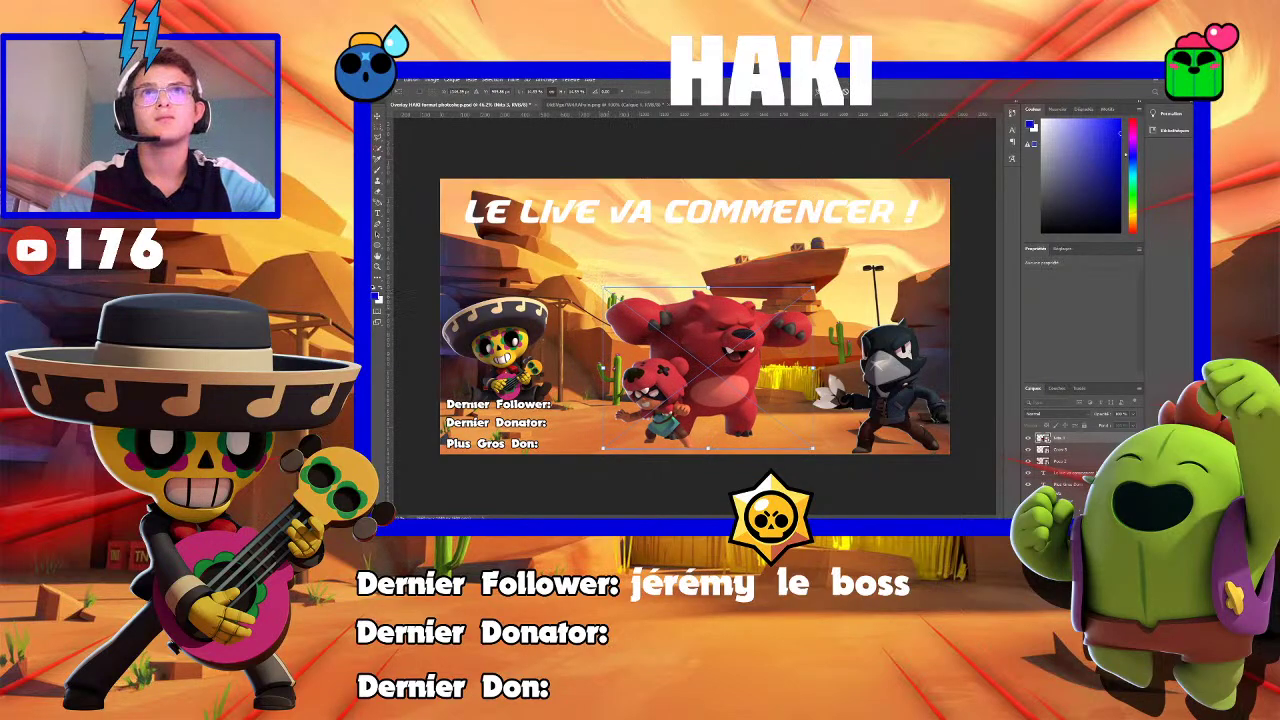
key(Return)
Delete the Crow layer and move Nita and the bear right and down
click(883, 358)
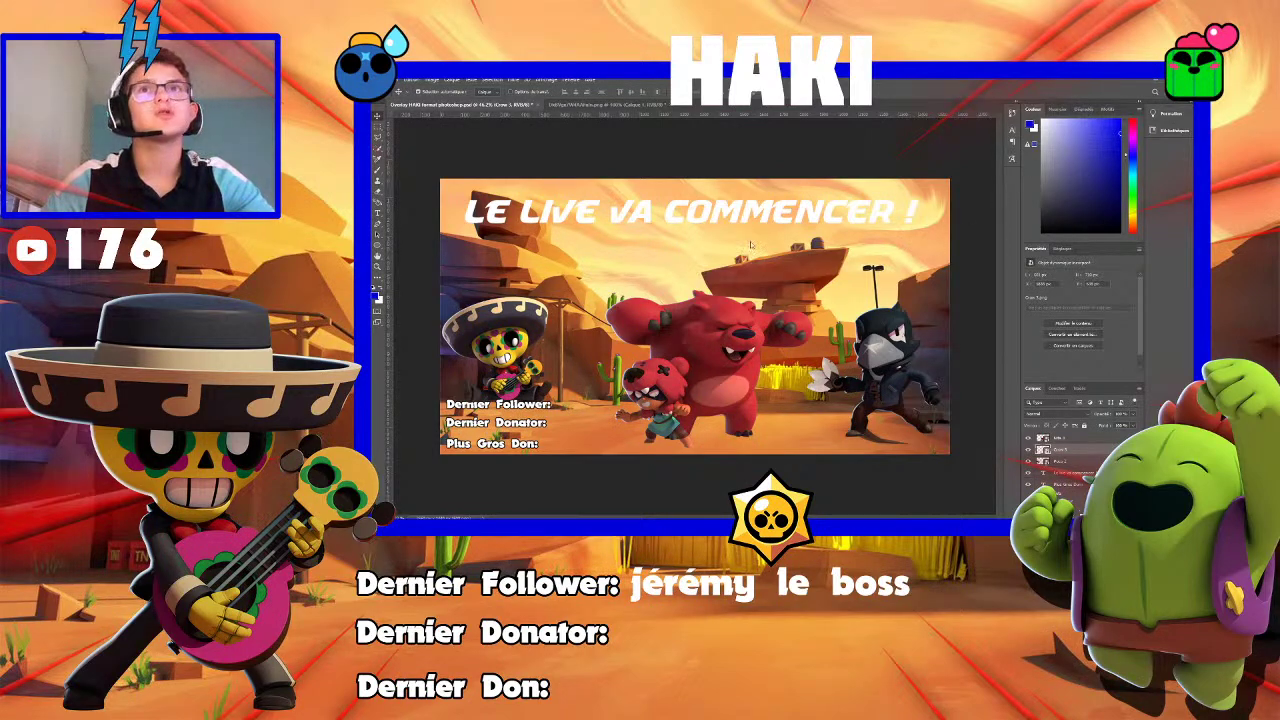
key(Delete)
drag(697, 362, 722, 371)
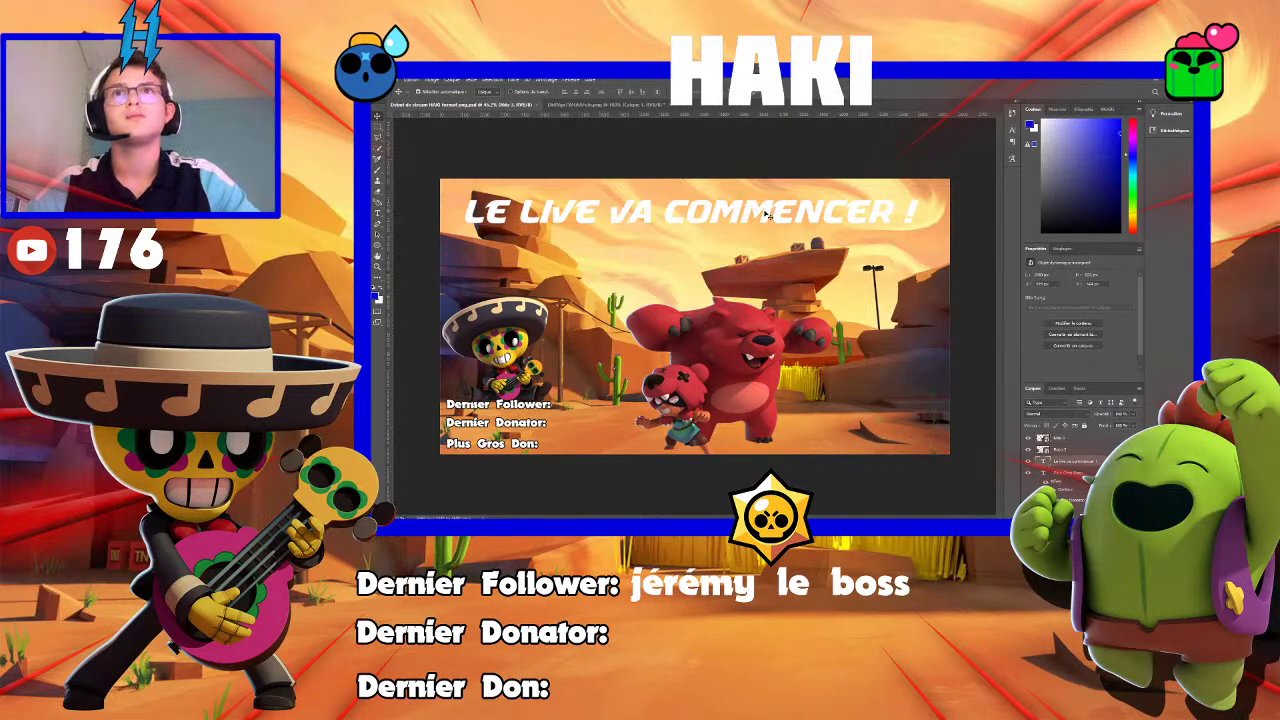
Change the title to 'LE LIVE EST TERMINÉ !' and shift it about 30 px right
double_click(611, 212)
click(611, 212)
drag(611, 212, 892, 210)
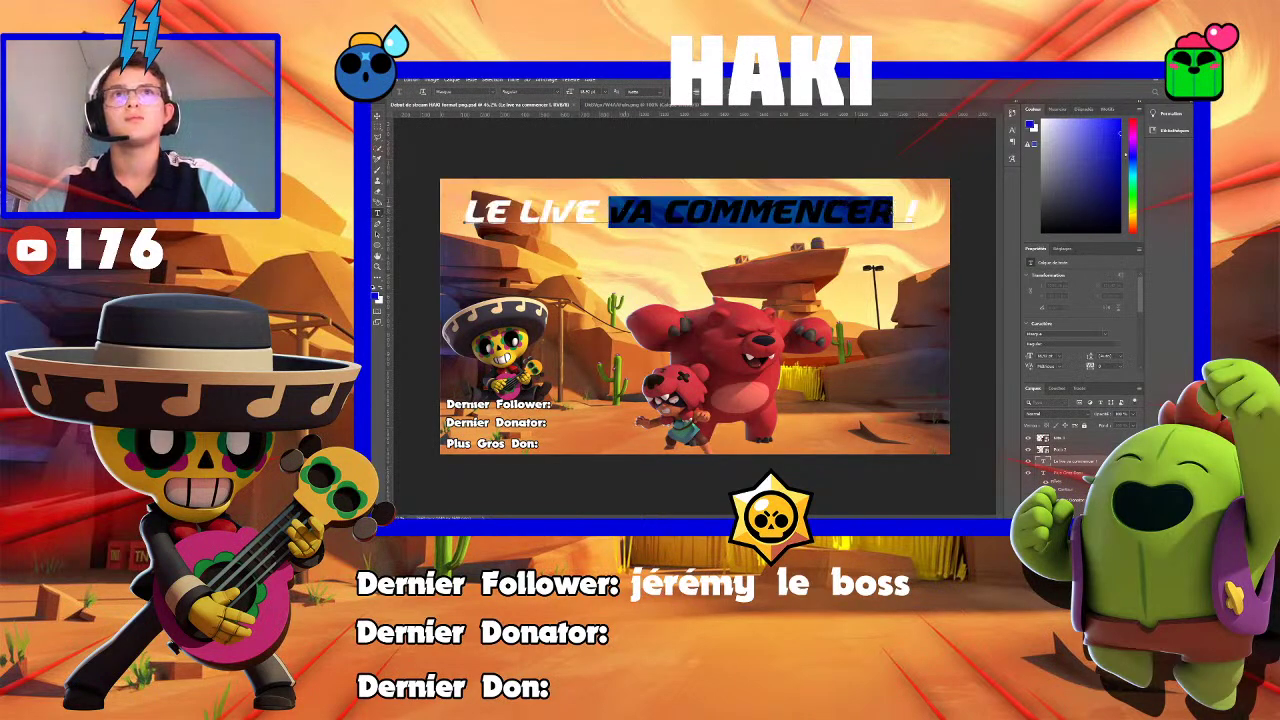
text(EST)
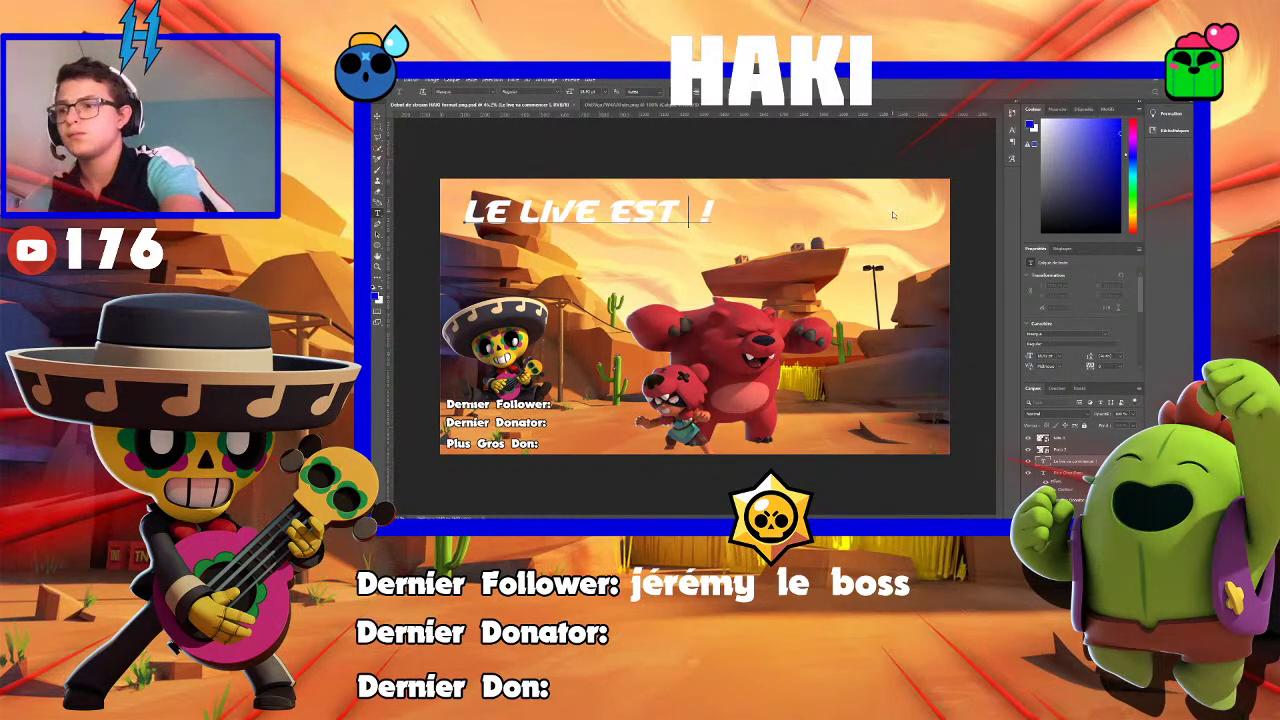
text( TERMIN )
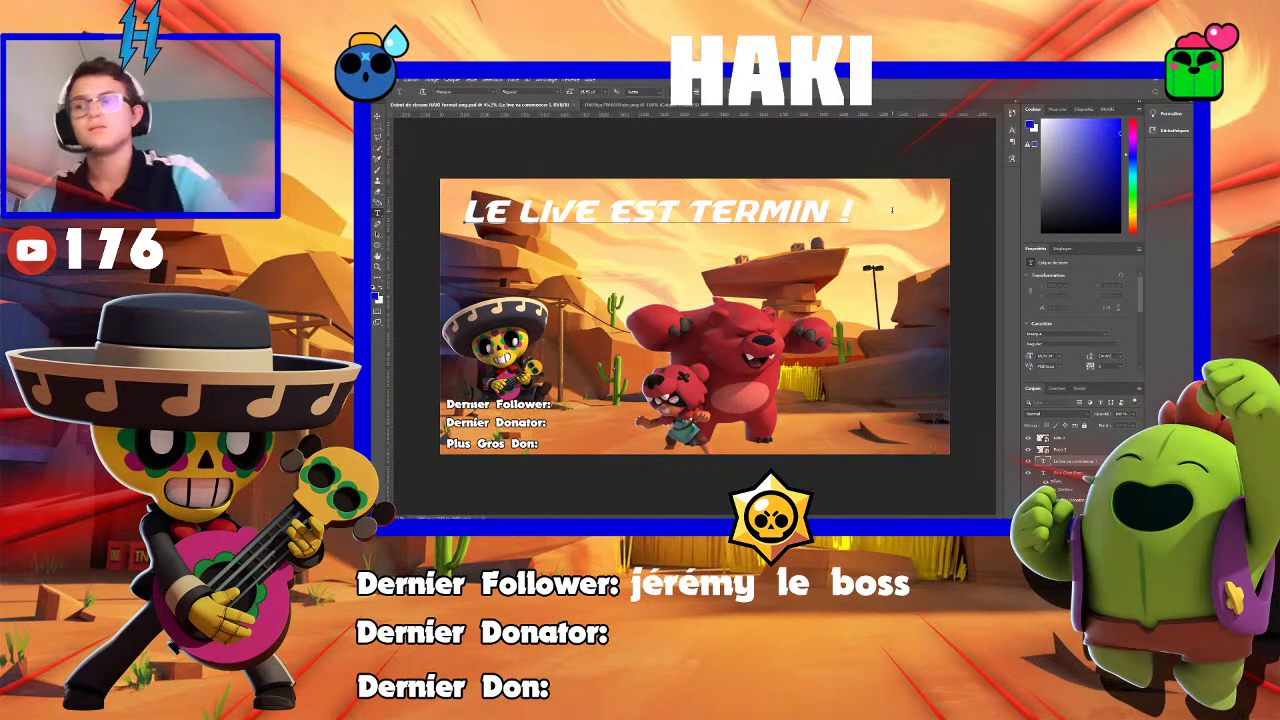
text(E)
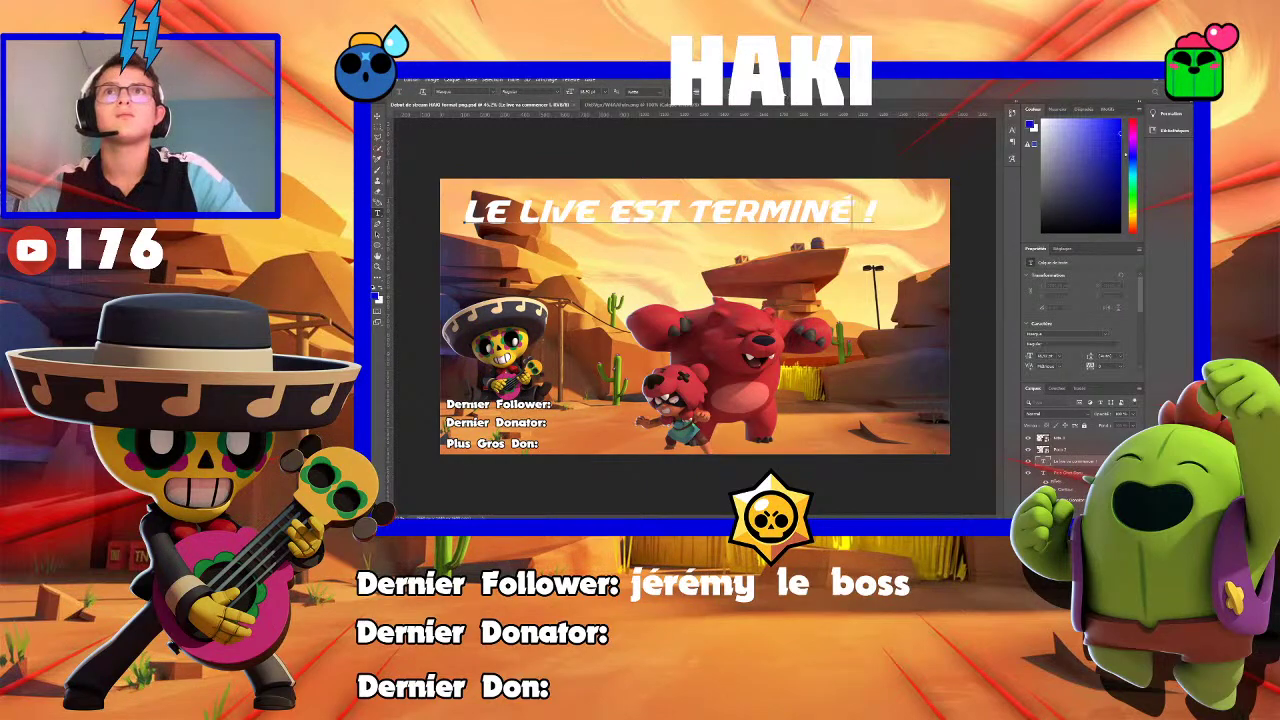
key(ctrl+Return)
key(v)
drag(749, 211, 790, 215)
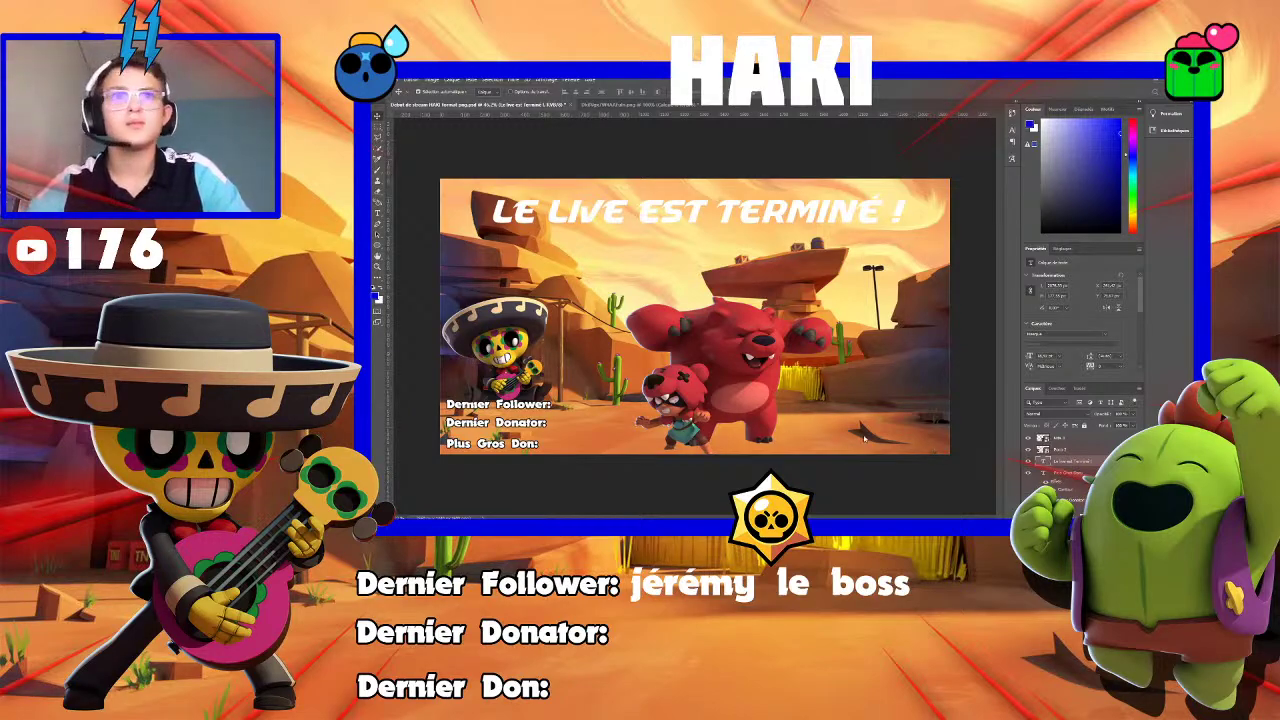
In the start screen, move the title slightly left and nudge the Nita 2 layer right
click(660, 117)
key(v)
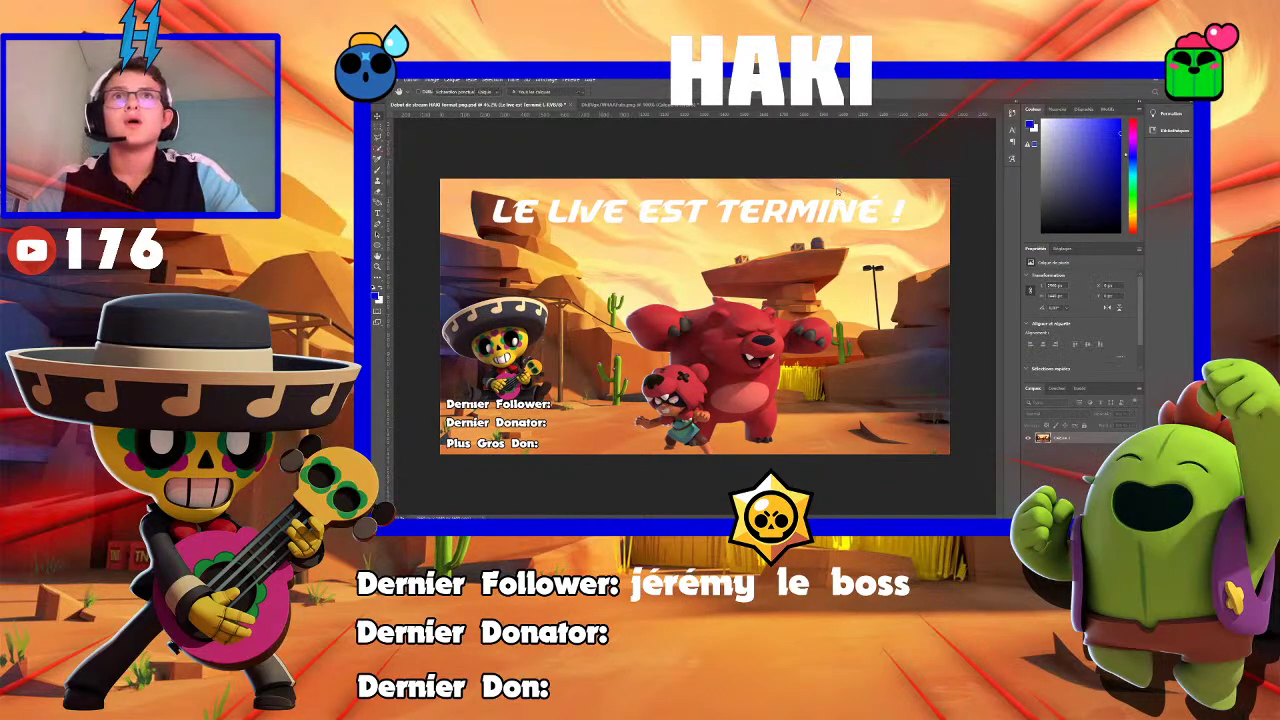
drag(866, 192, 838, 192)
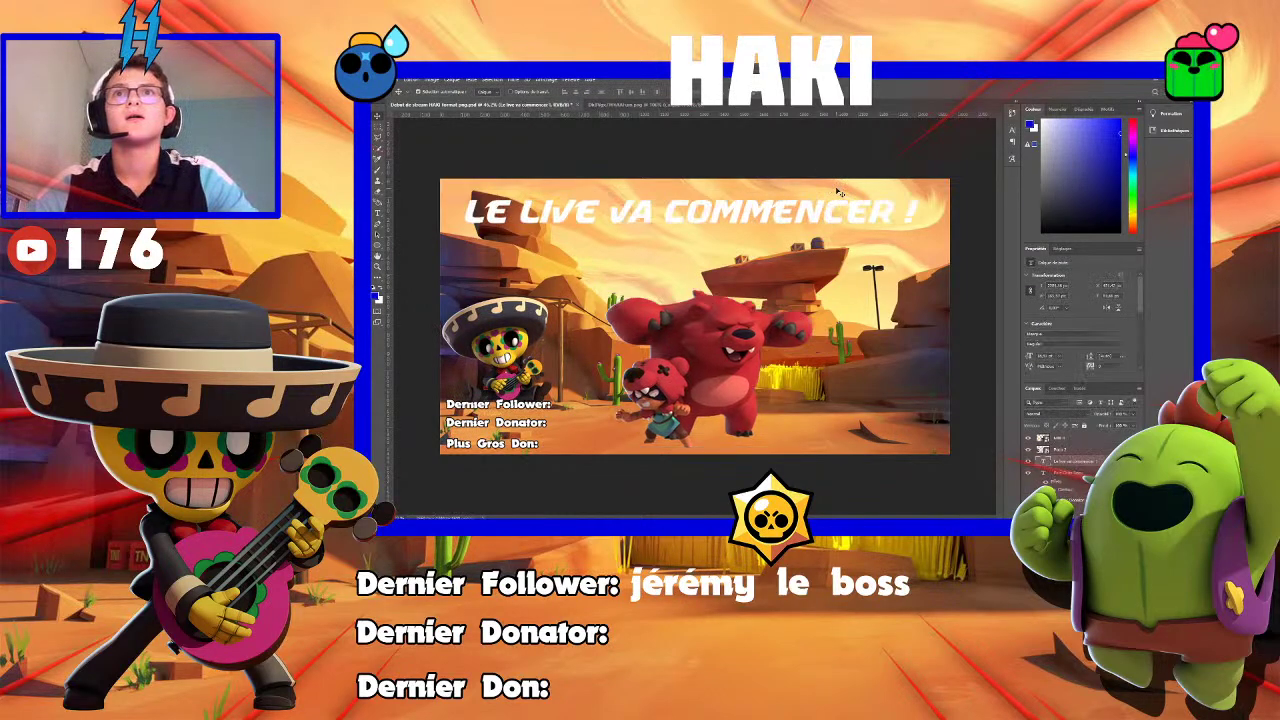
drag(690, 345, 700, 345)
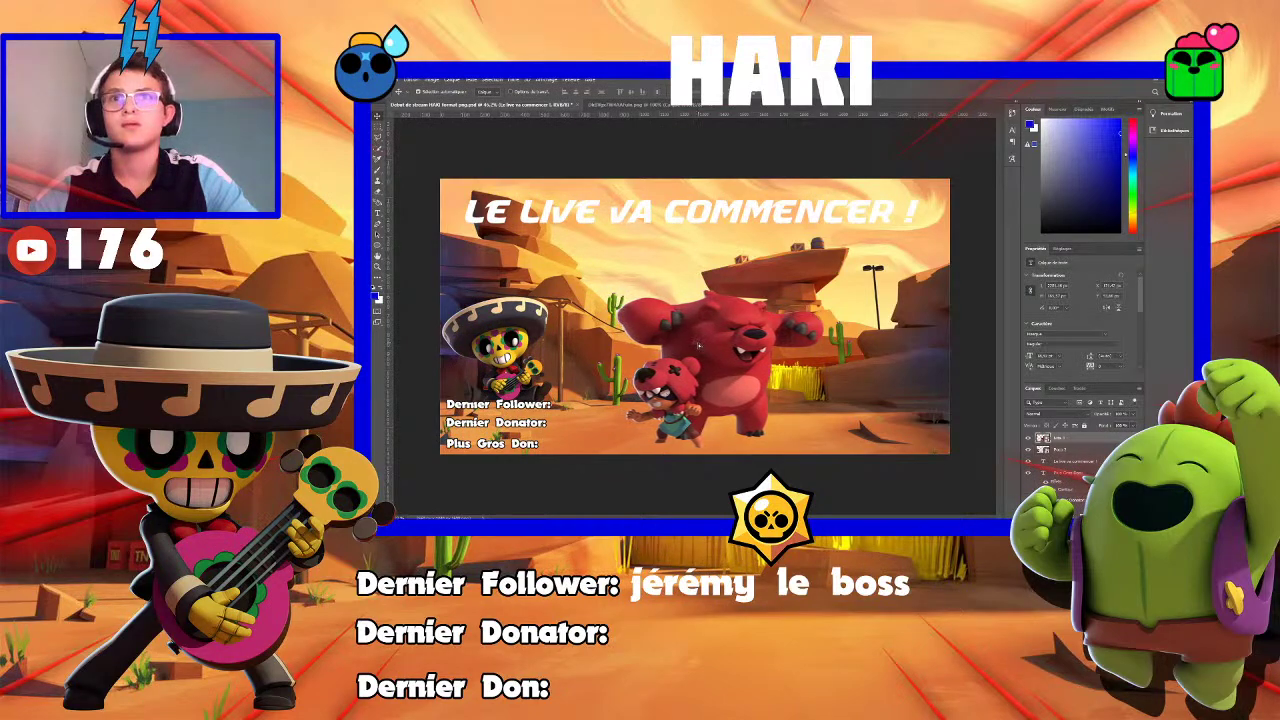
click(700, 345)
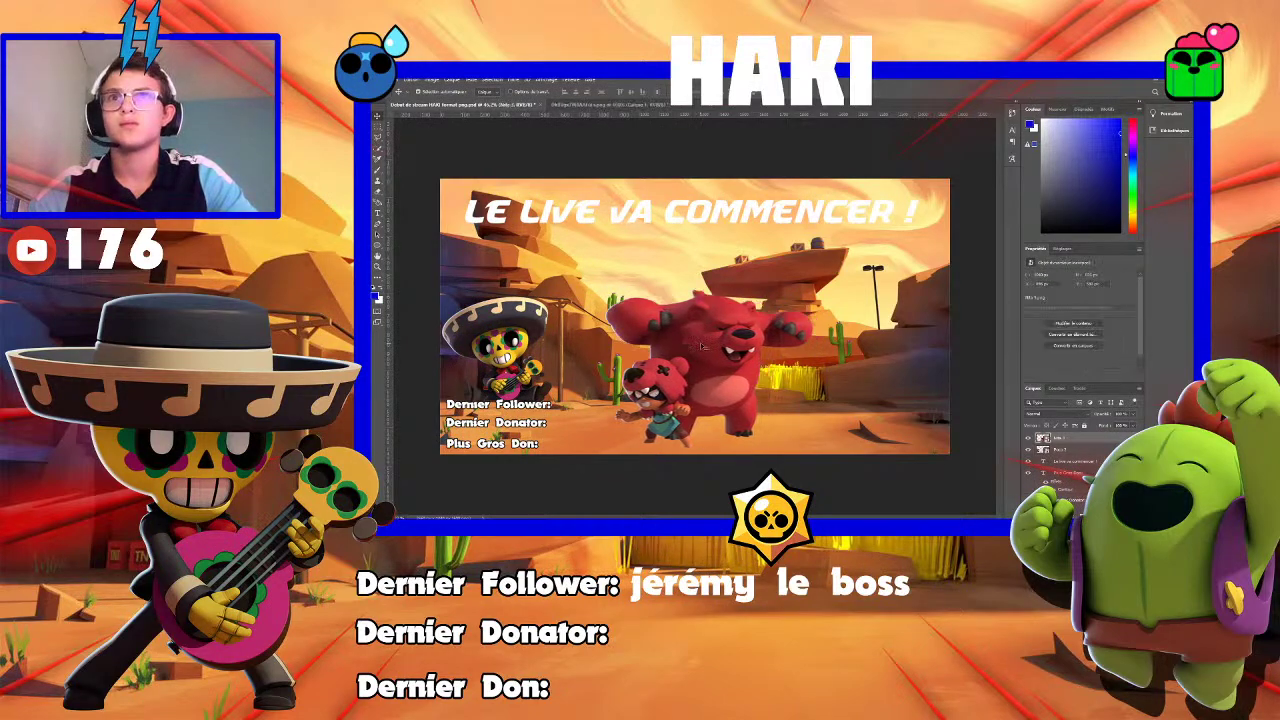
drag(718, 350, 723, 352)
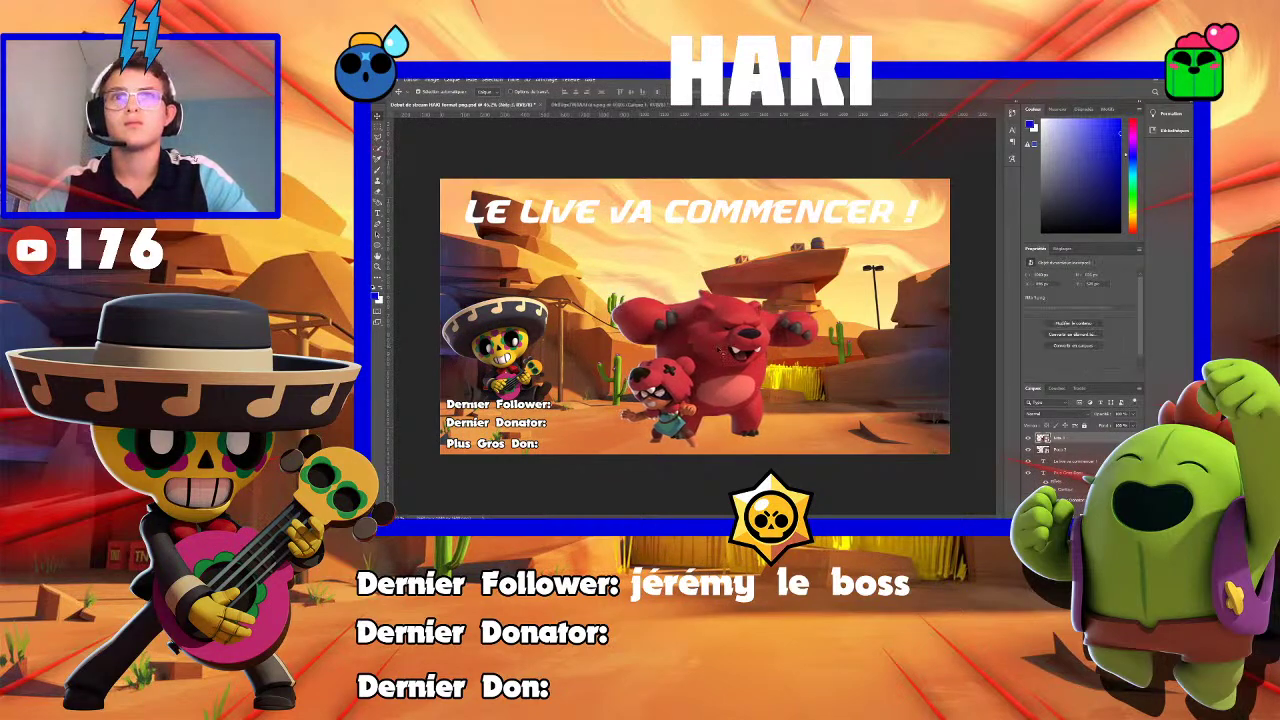
key(Down)
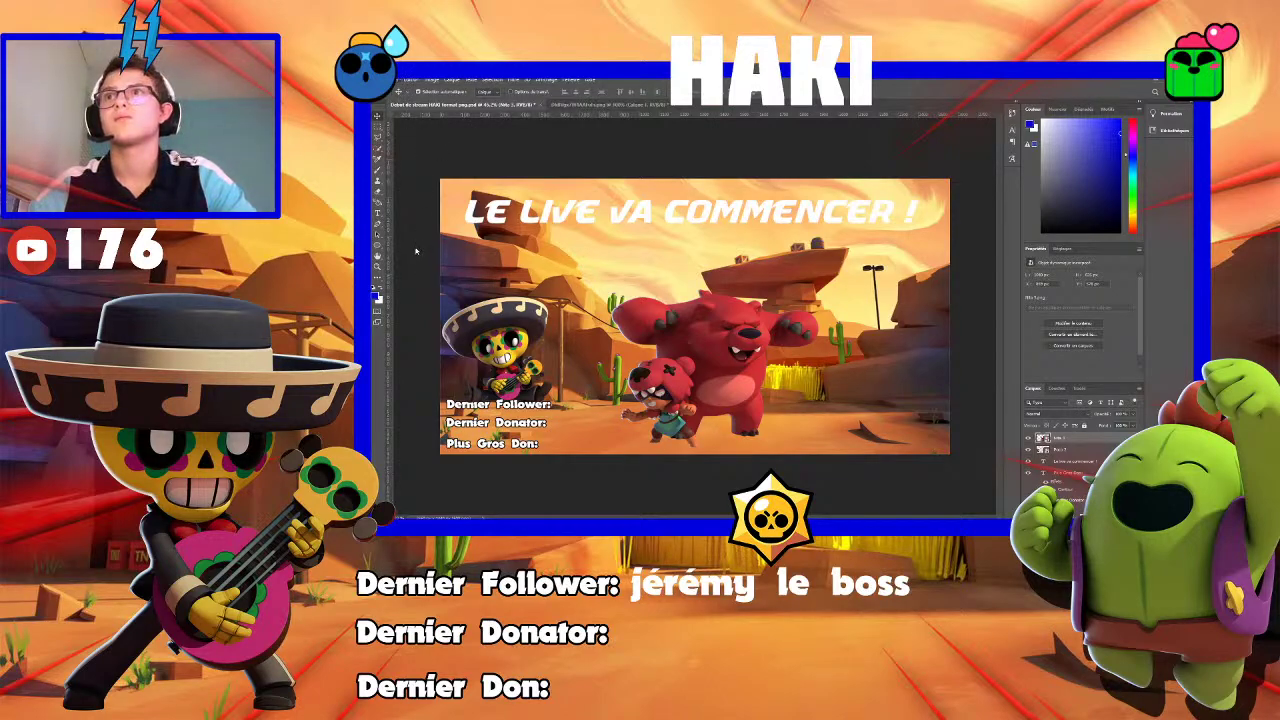
click(415, 182)
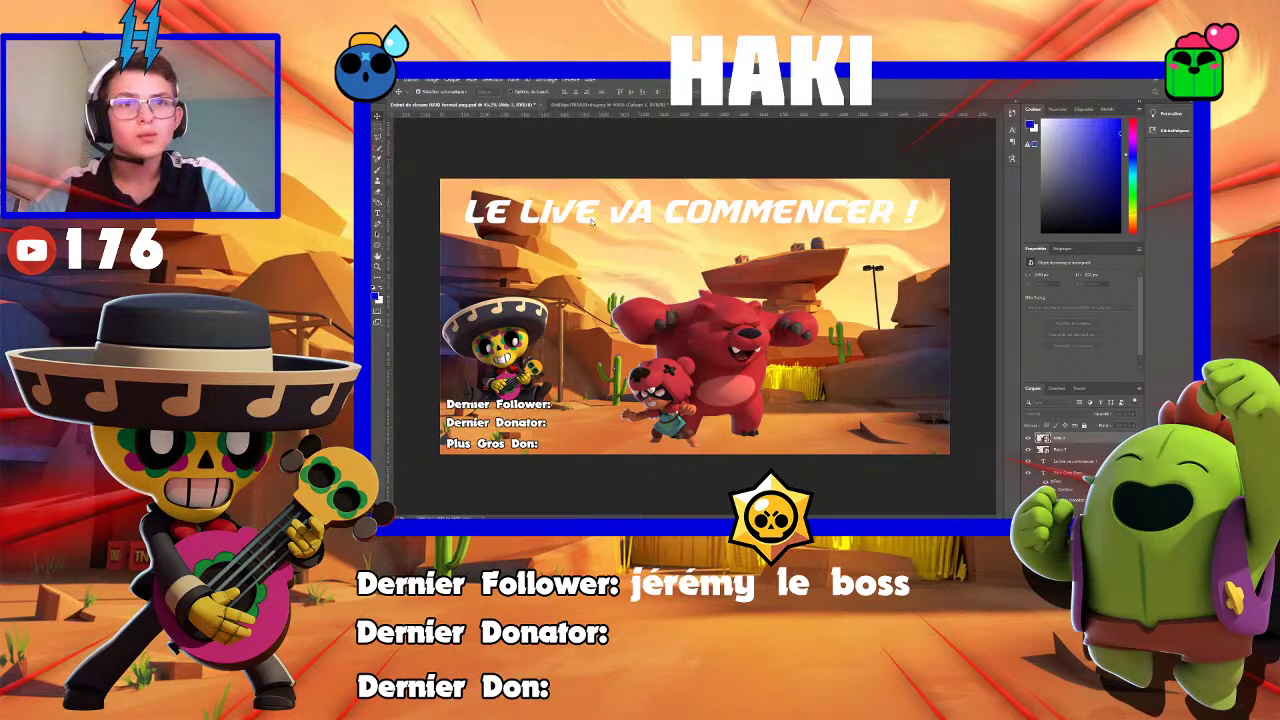
click(845, 381)
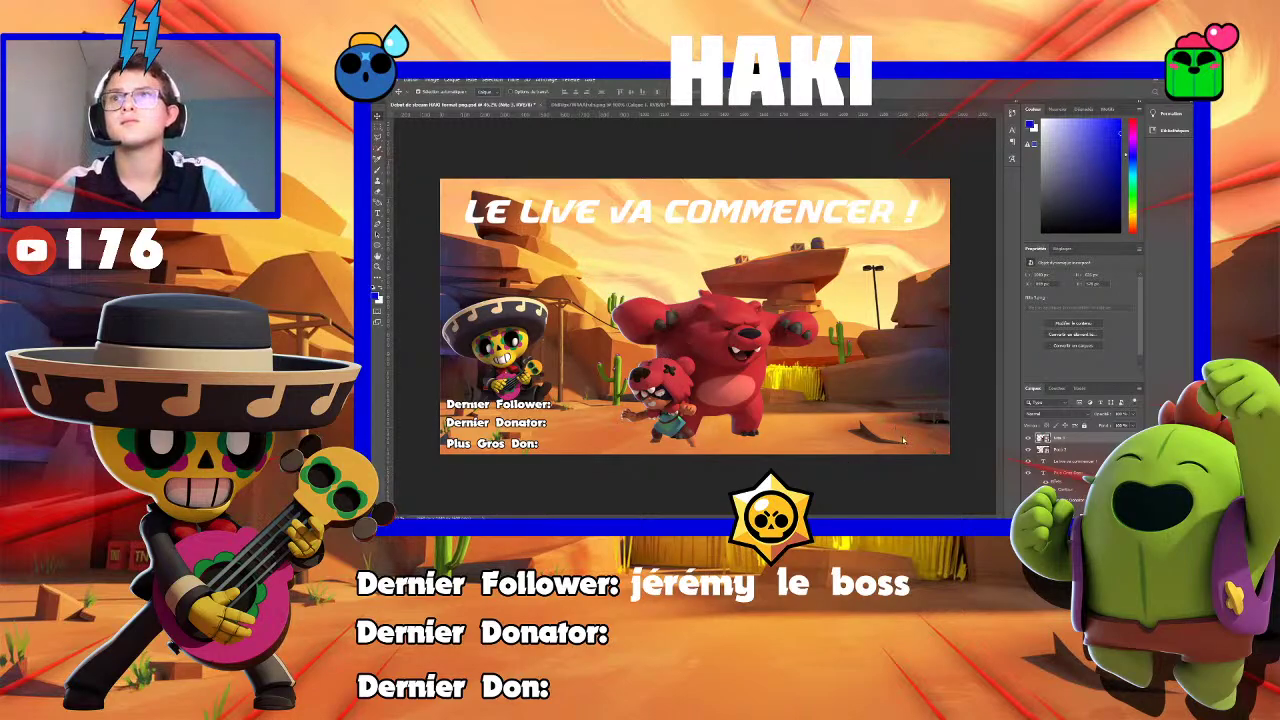
click(635, 215)
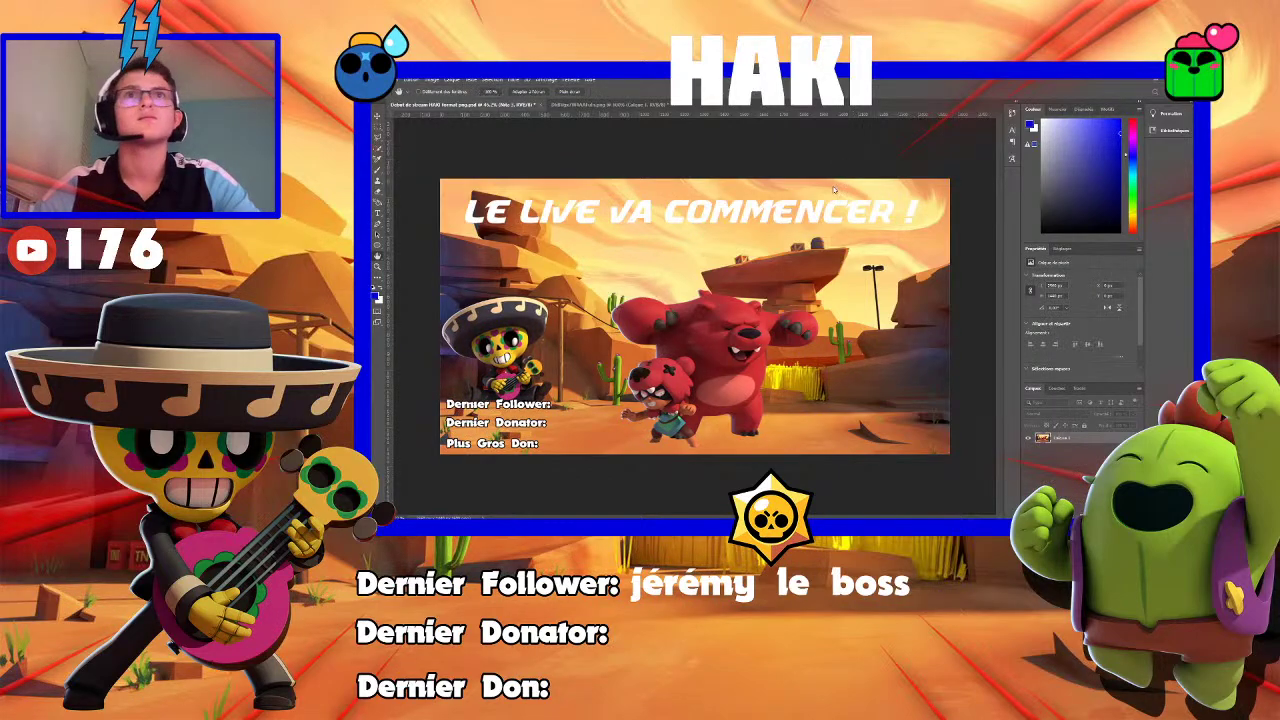
Retitle the screen 'LE LIVE EST EN PAUSE !' and nudge the title slightly right
double_click(635, 215)
drag(608, 212, 890, 212)
text(EST EN)
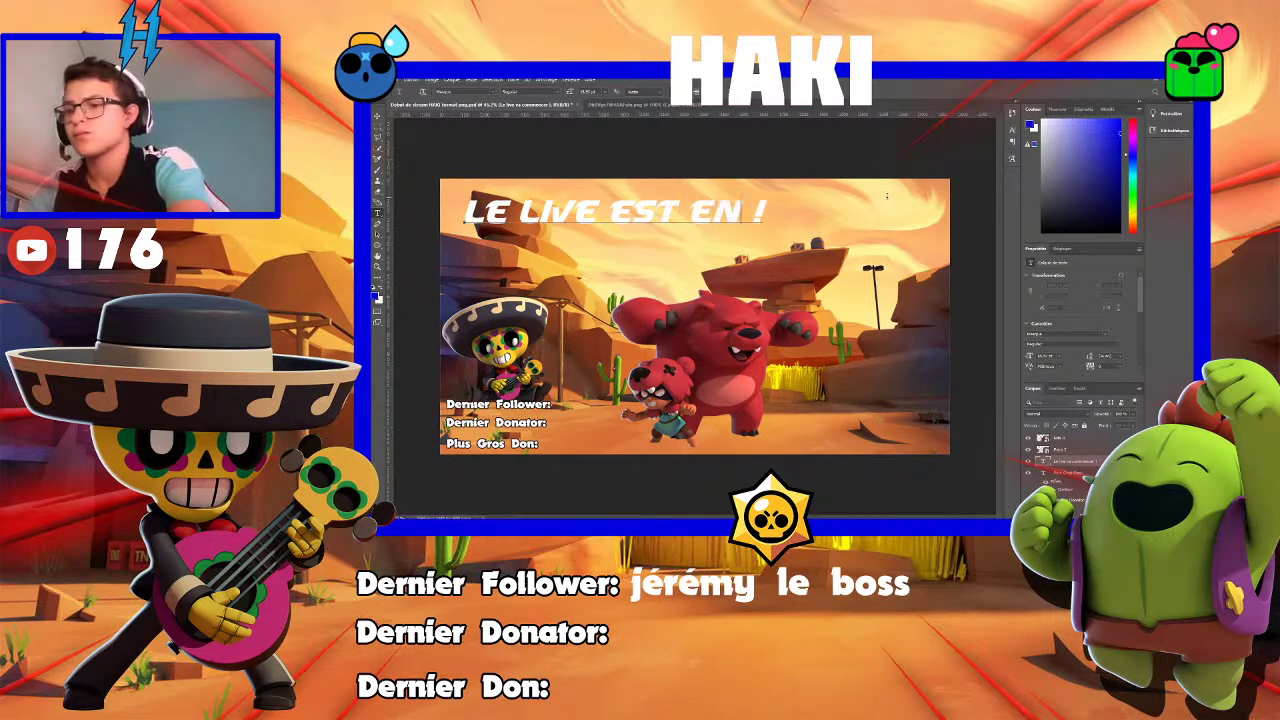
text( PAUSE)
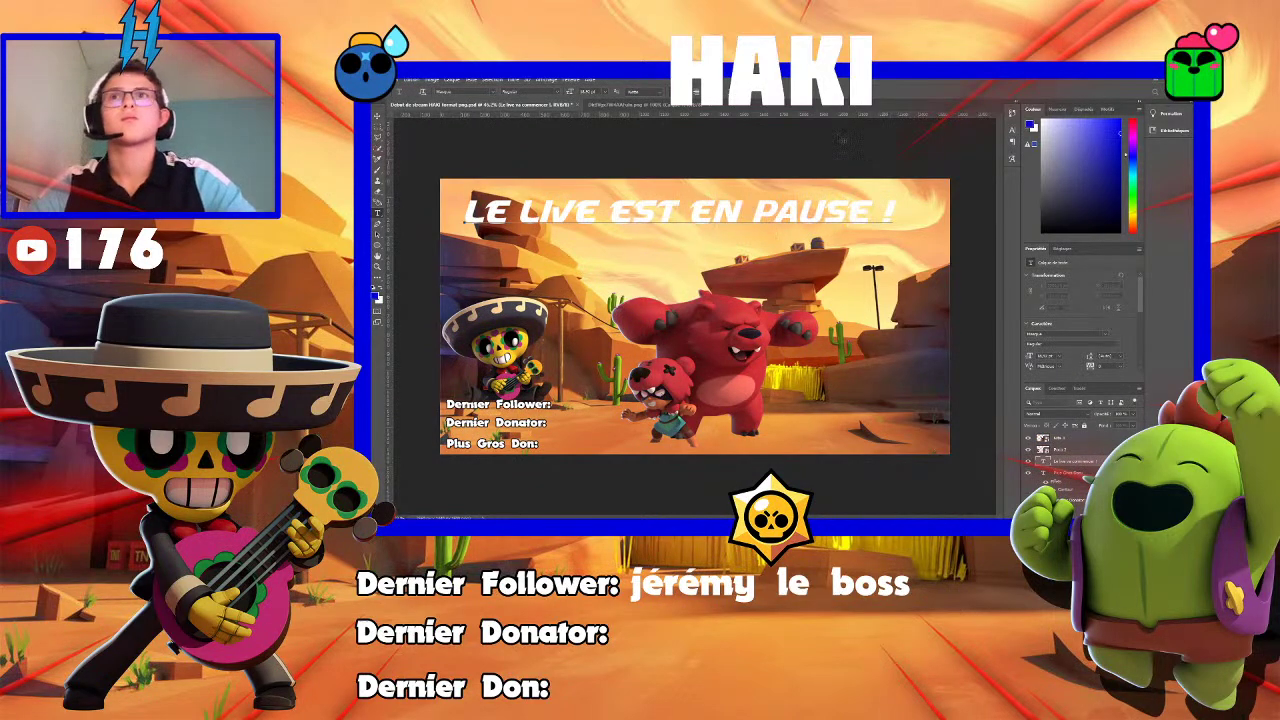
key(Escape)
key(v)
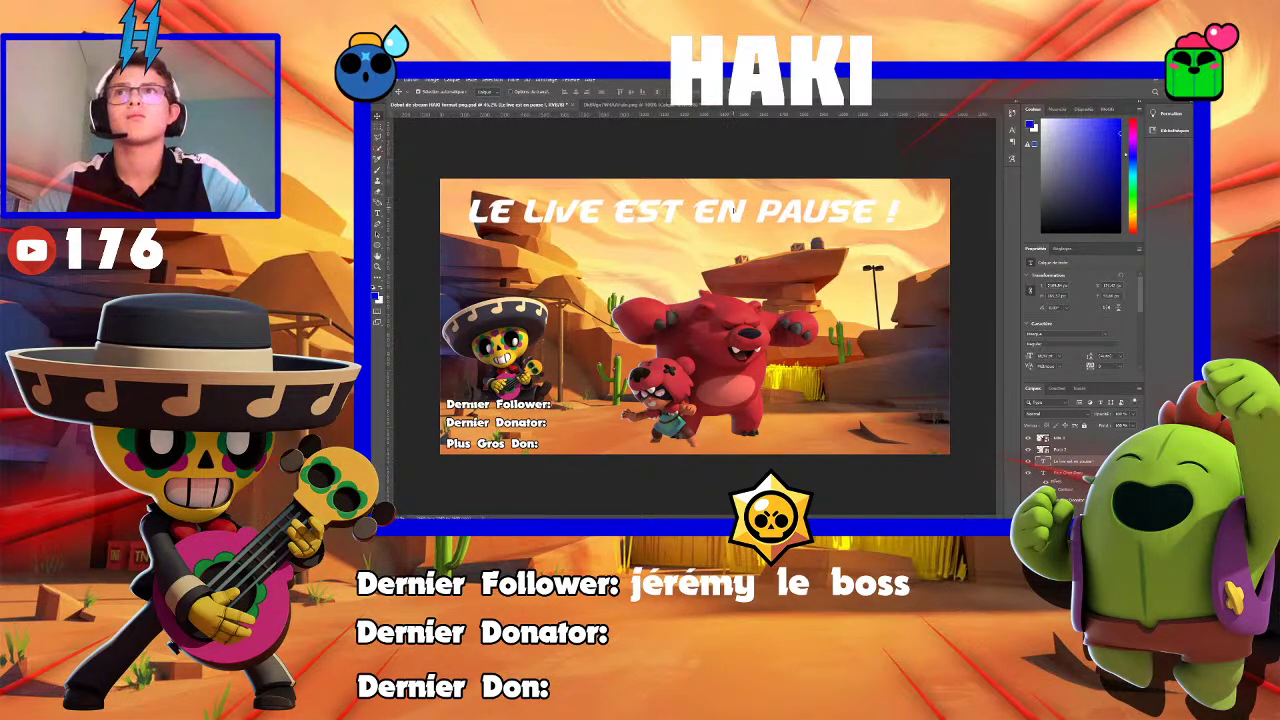
key(shift+Right)
key(shift+Right)
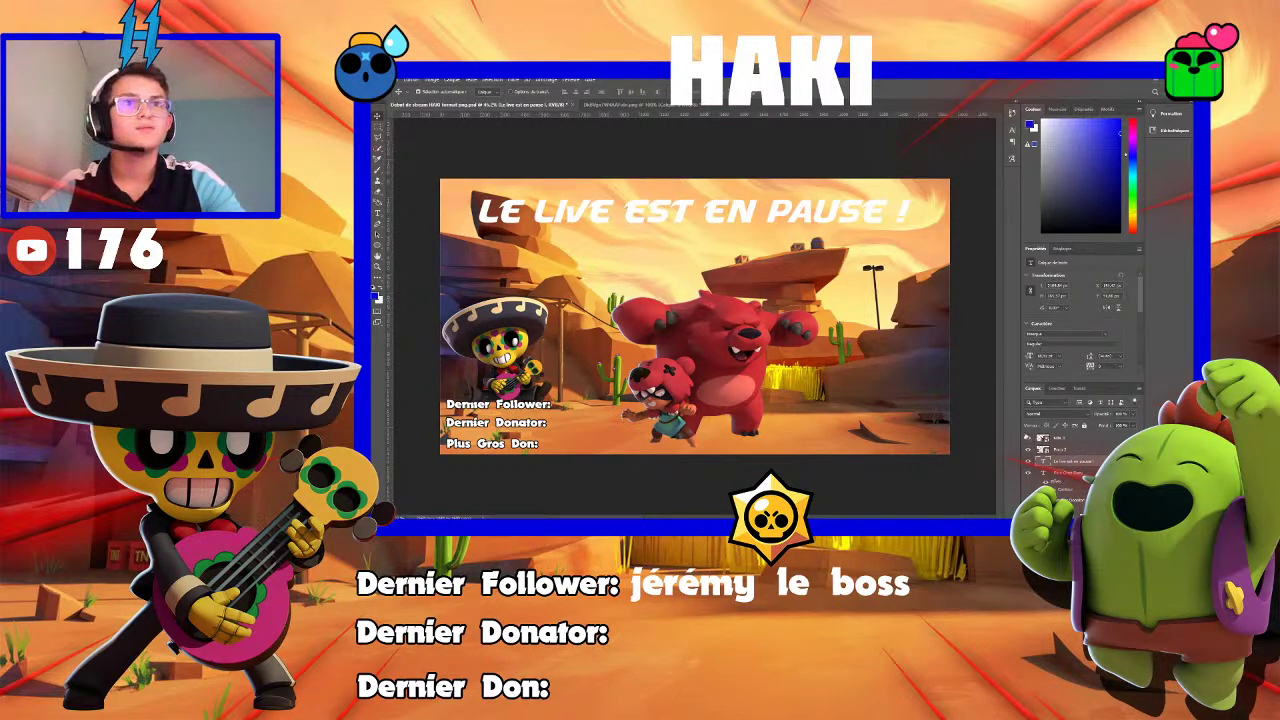
Hide the bear, Poco, pause title, Plus Gros Don and Dernier Donator layers
click(1029, 438)
click(1028, 461)
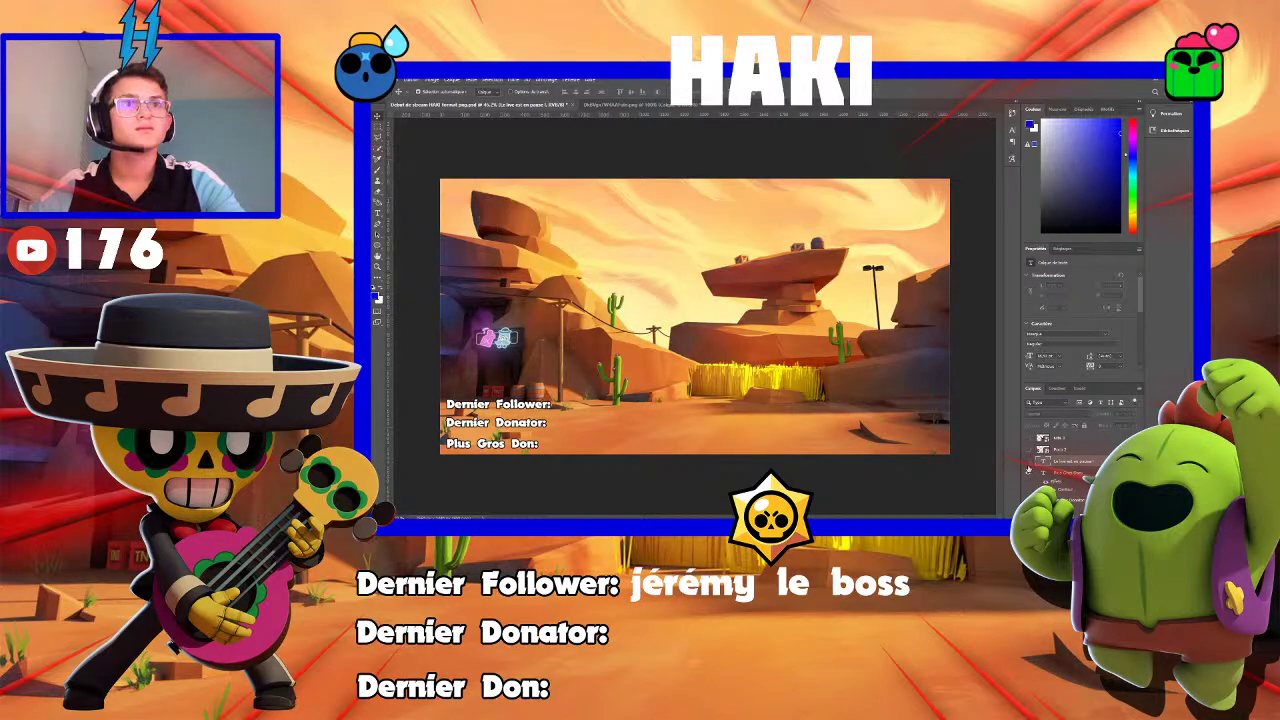
click(1029, 472)
scroll(1032, 465, down, 1)
click(1028, 477)
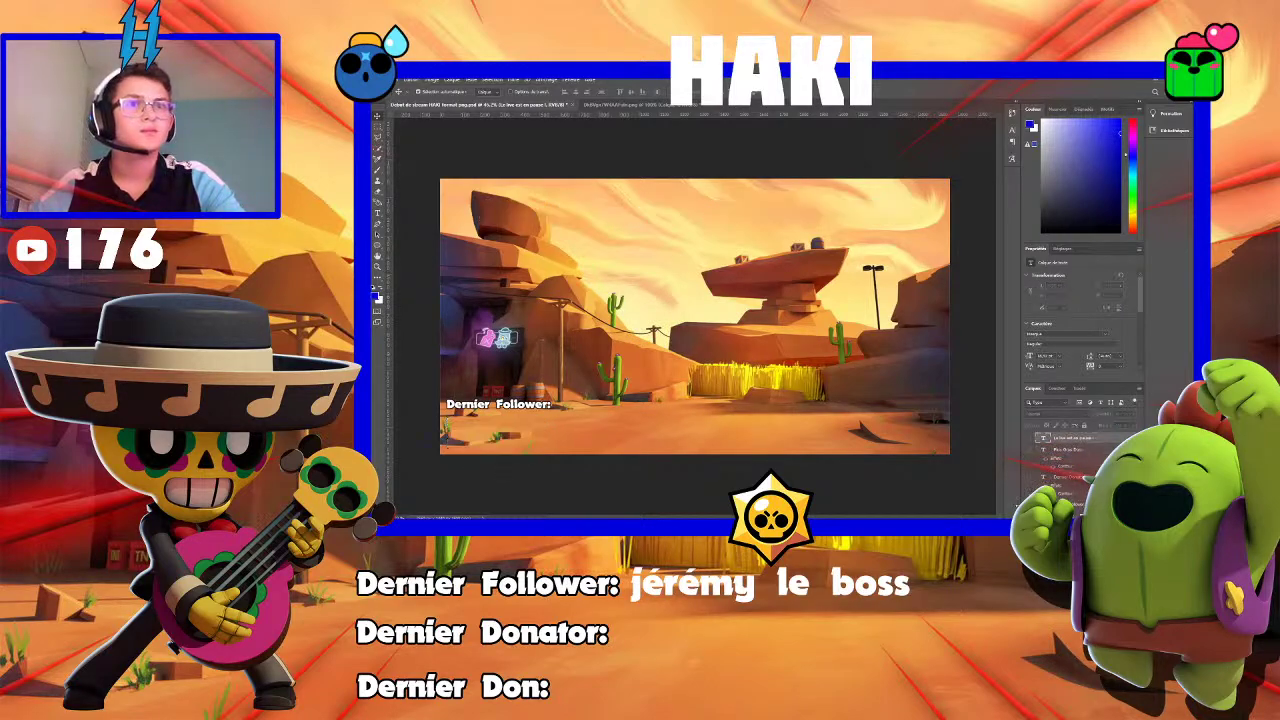
scroll(1058, 470, up, 2)
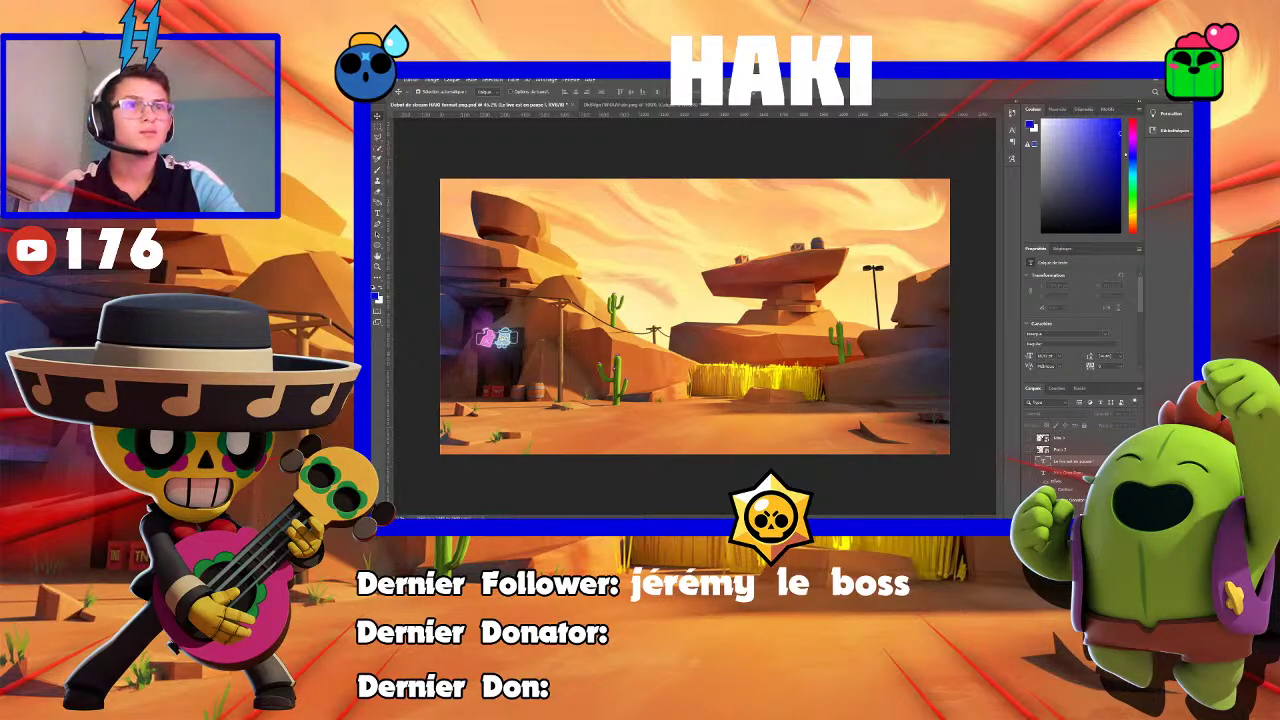
Group the screen layers together as 'Fin début pause'
click(1077, 440)
key(ctrl+g)
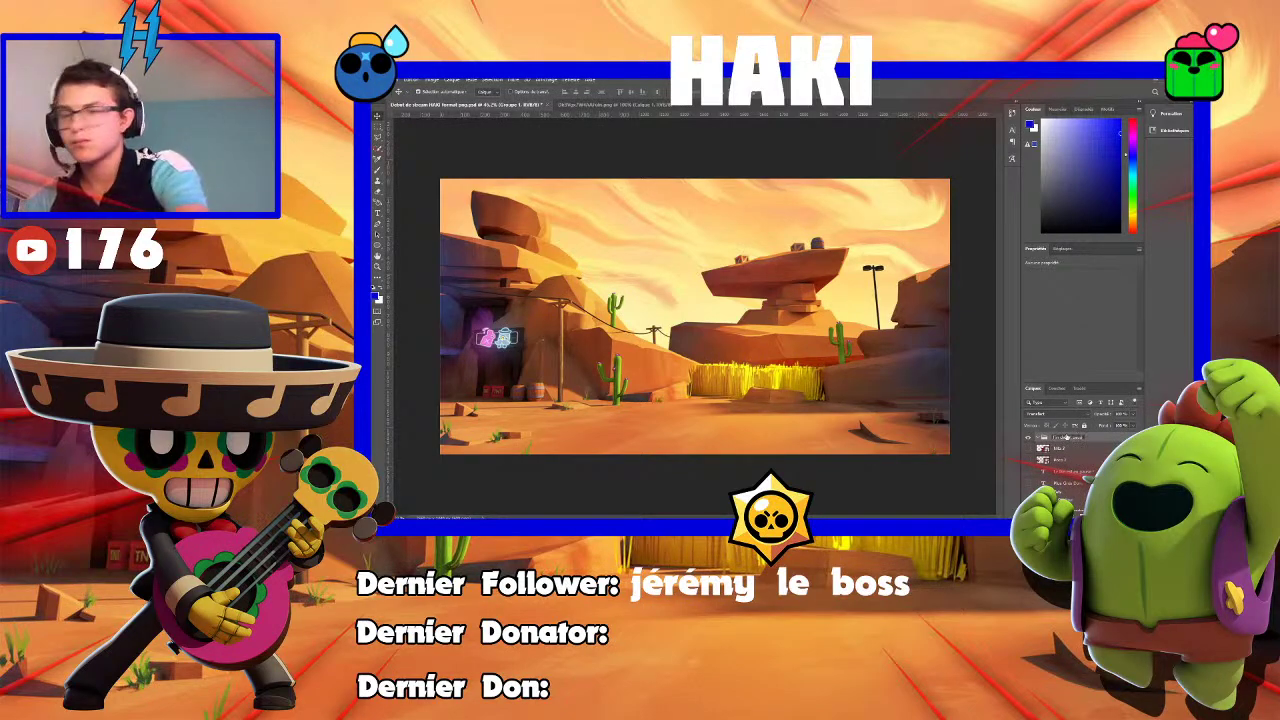
key(Return)
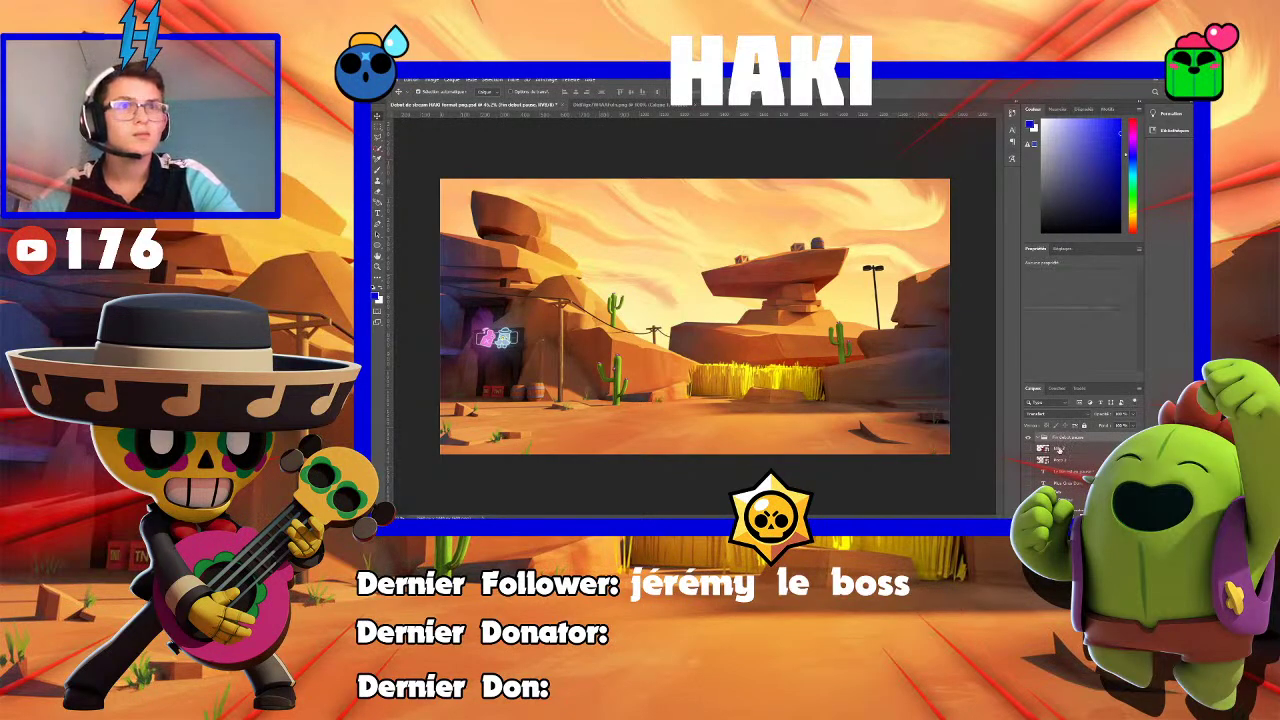
click(1063, 449)
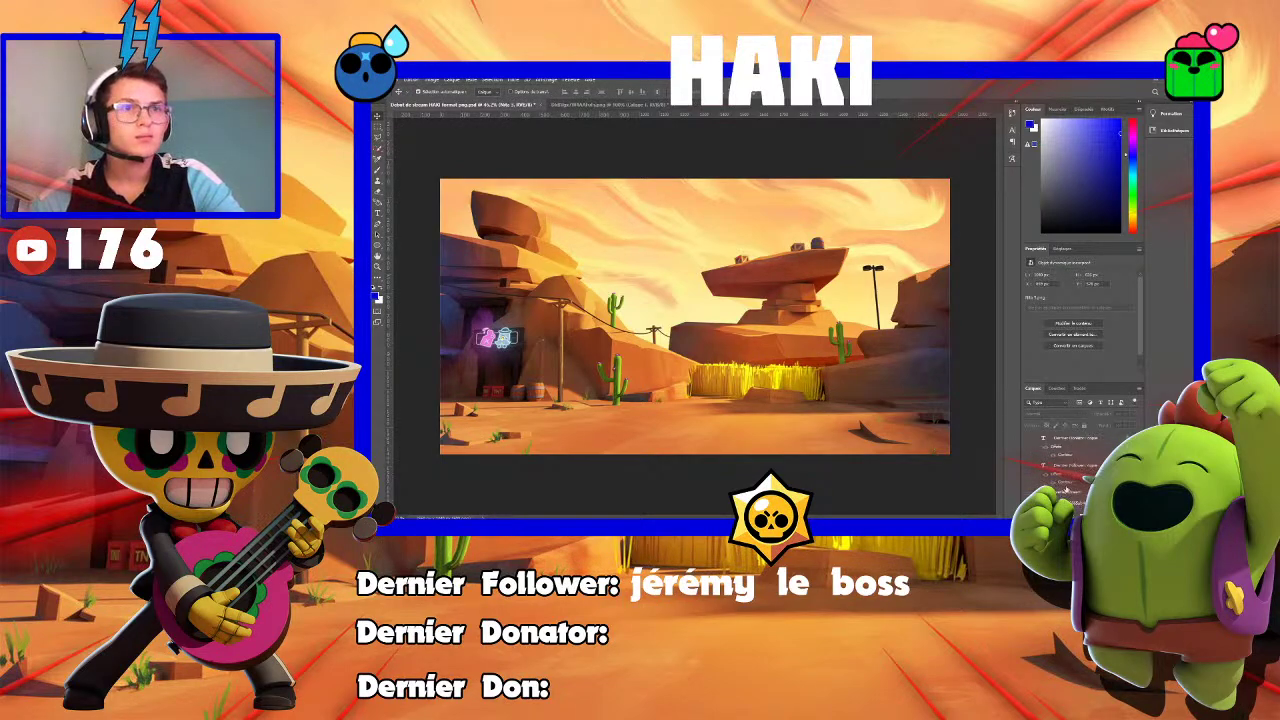
scroll(1085, 468, up, 5)
click(1086, 478)
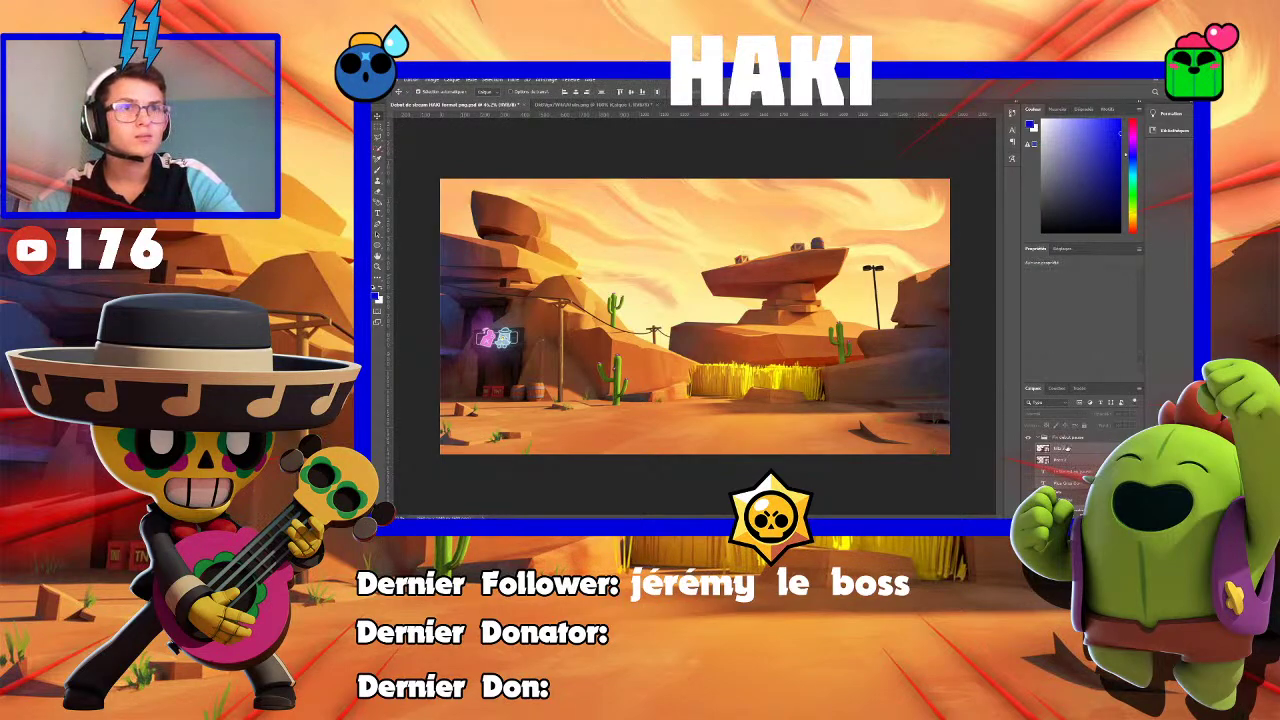
click(1036, 437)
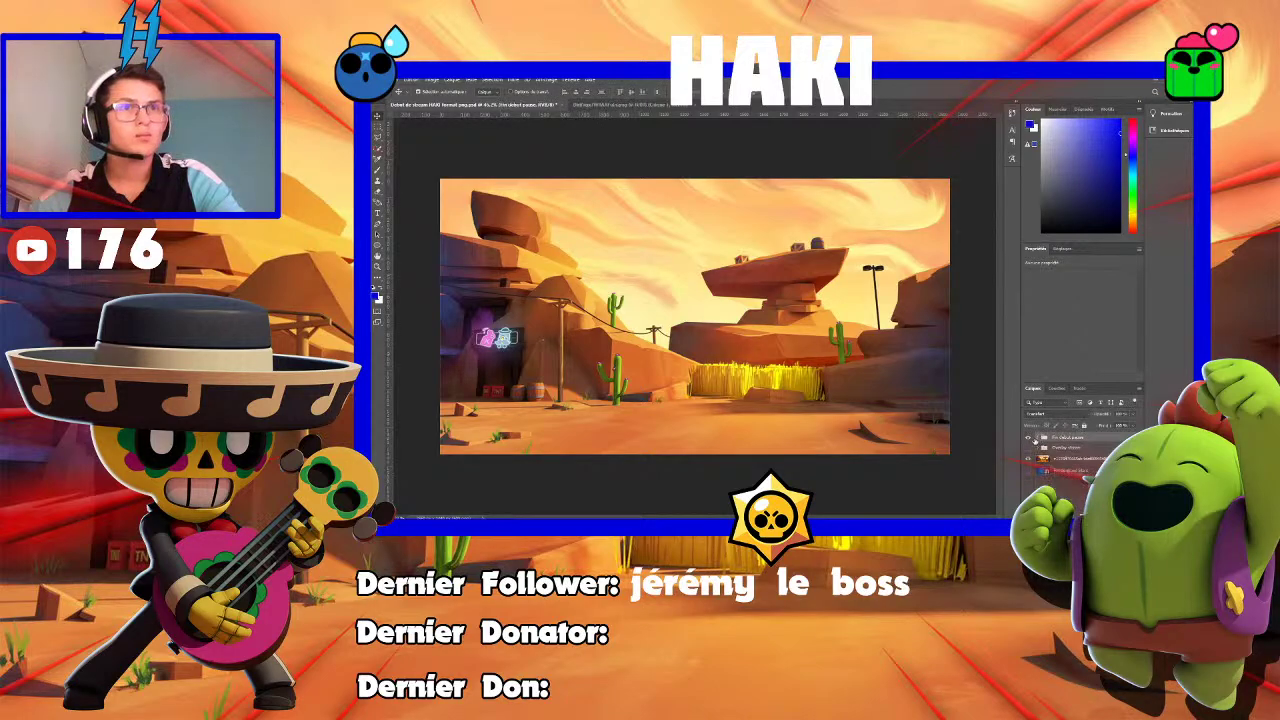
click(1040, 438)
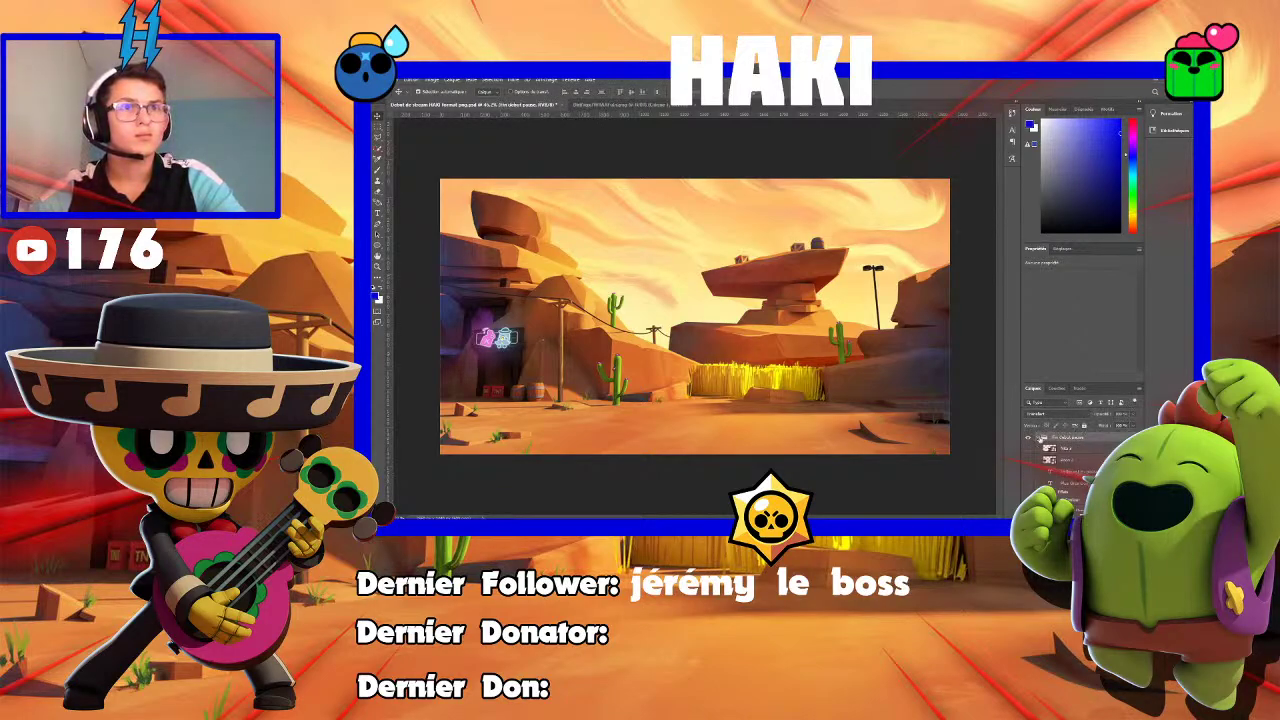
Restore the group's artwork and labels, then hide the group and show the HAKI overlay layer
click(1028, 449)
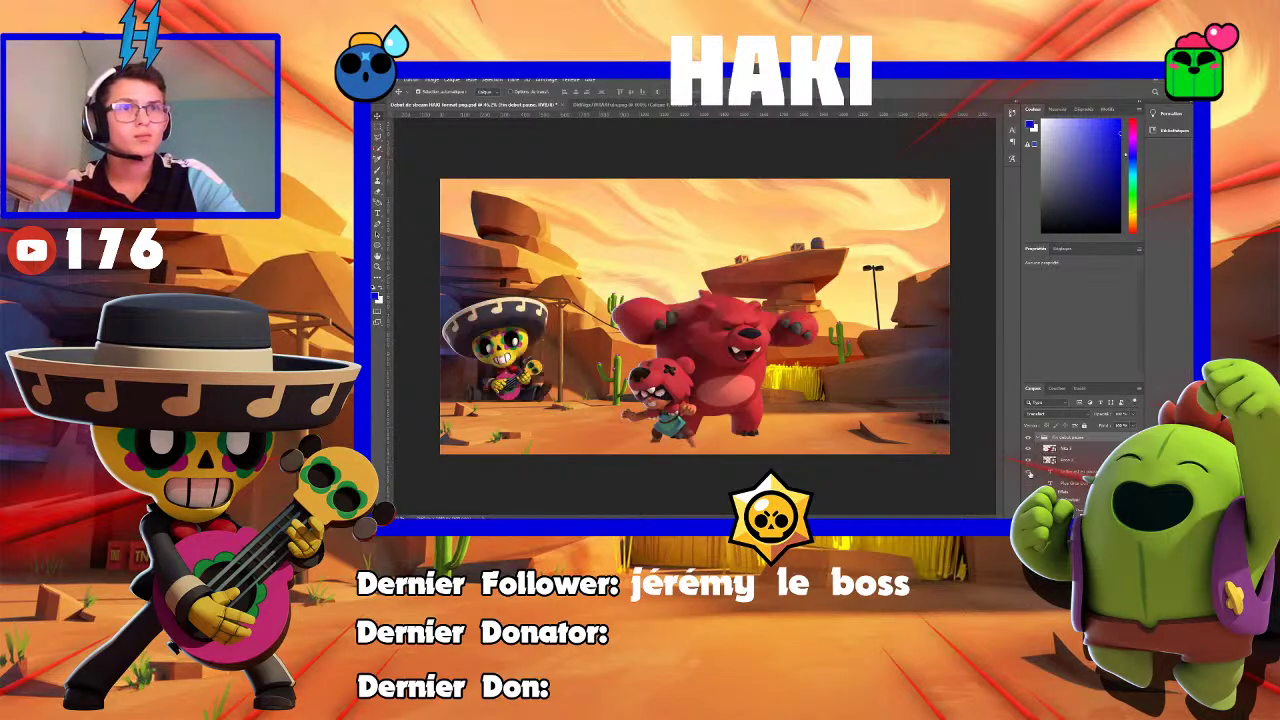
click(1029, 472)
click(1027, 480)
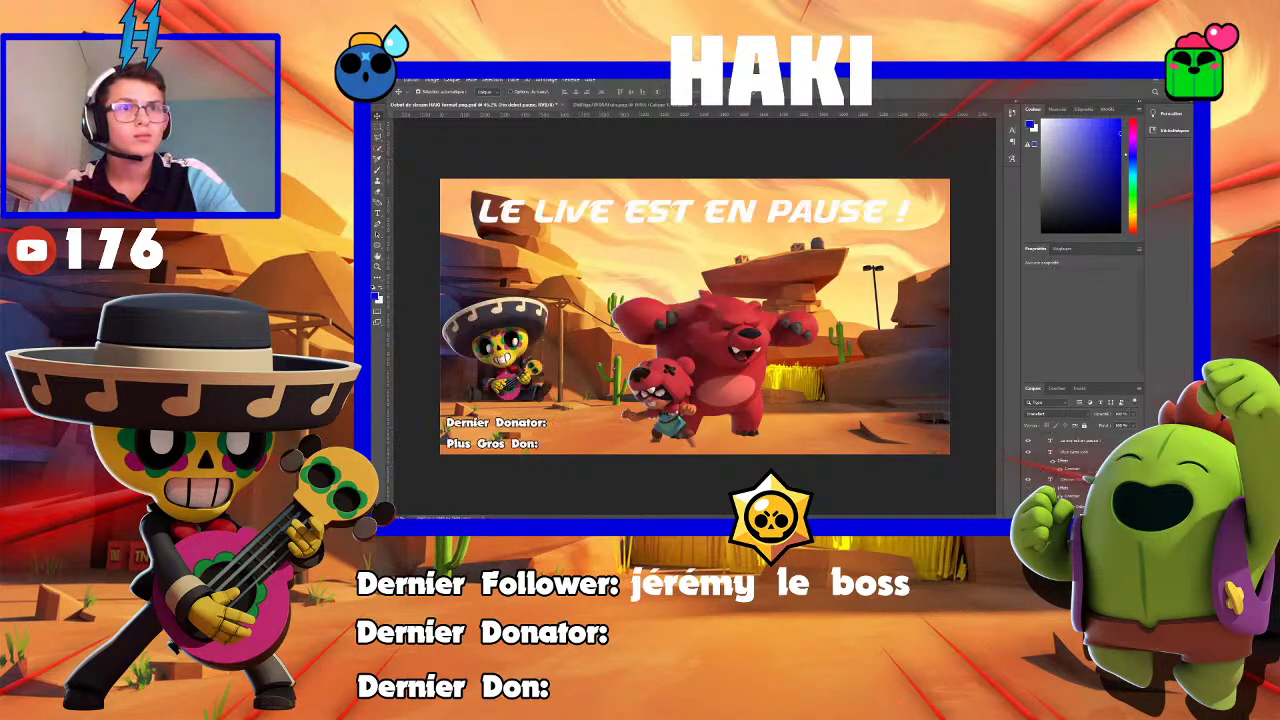
click(1027, 506)
click(1037, 438)
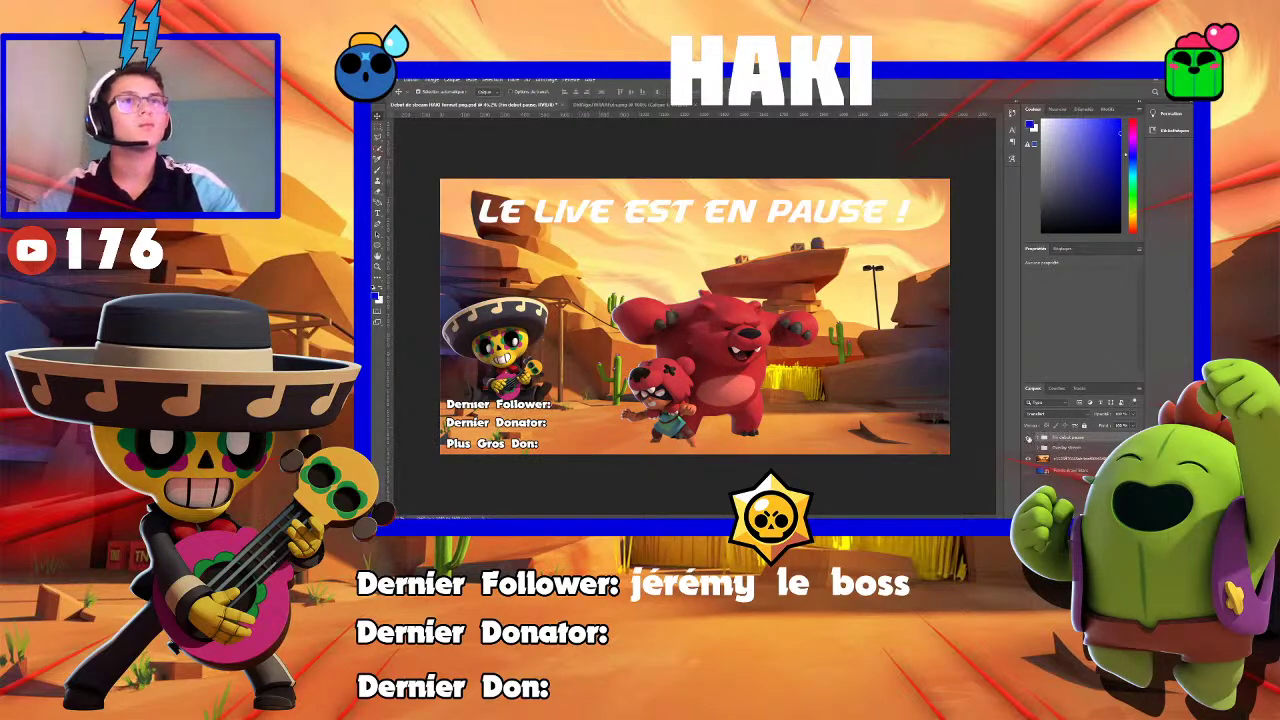
click(1028, 437)
click(1027, 447)
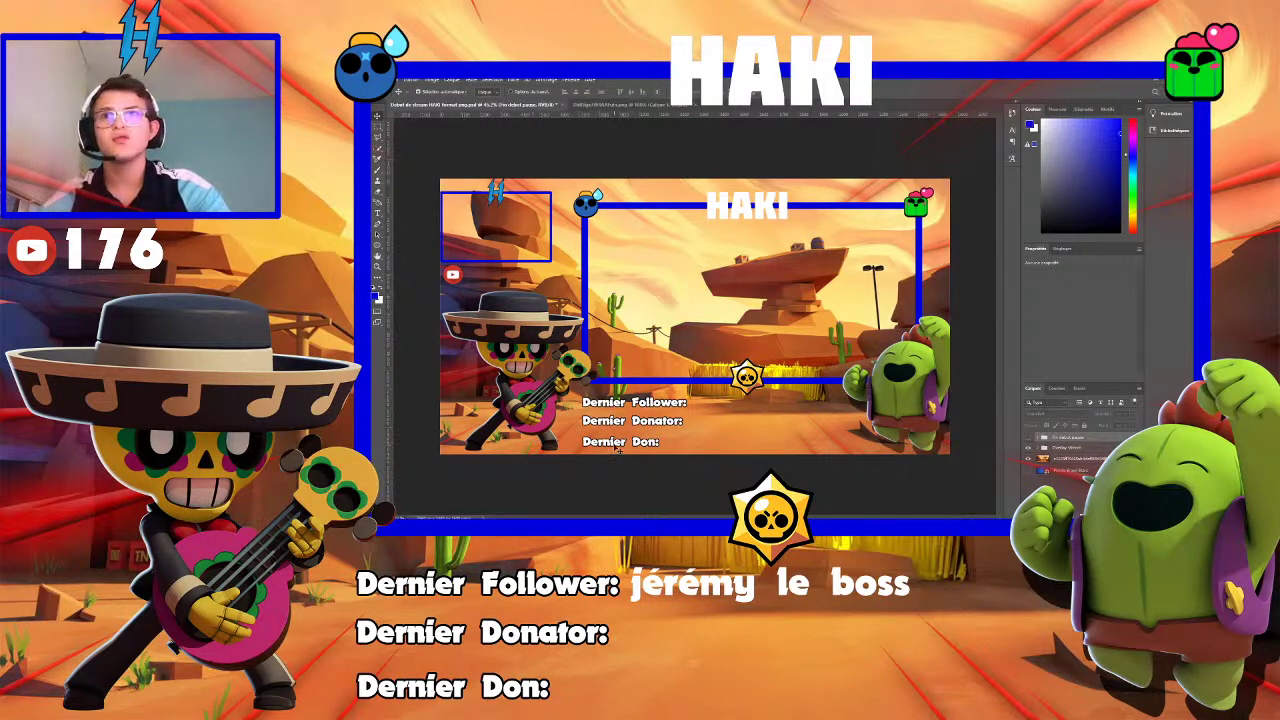
Replace the overlay label 'Dernier Don:' with 'Plus Gros Don:' and commit the edit
click(648, 441)
double_click(648, 441)
key(BackSpace)
key(BackSpace)
key(BackSpace)
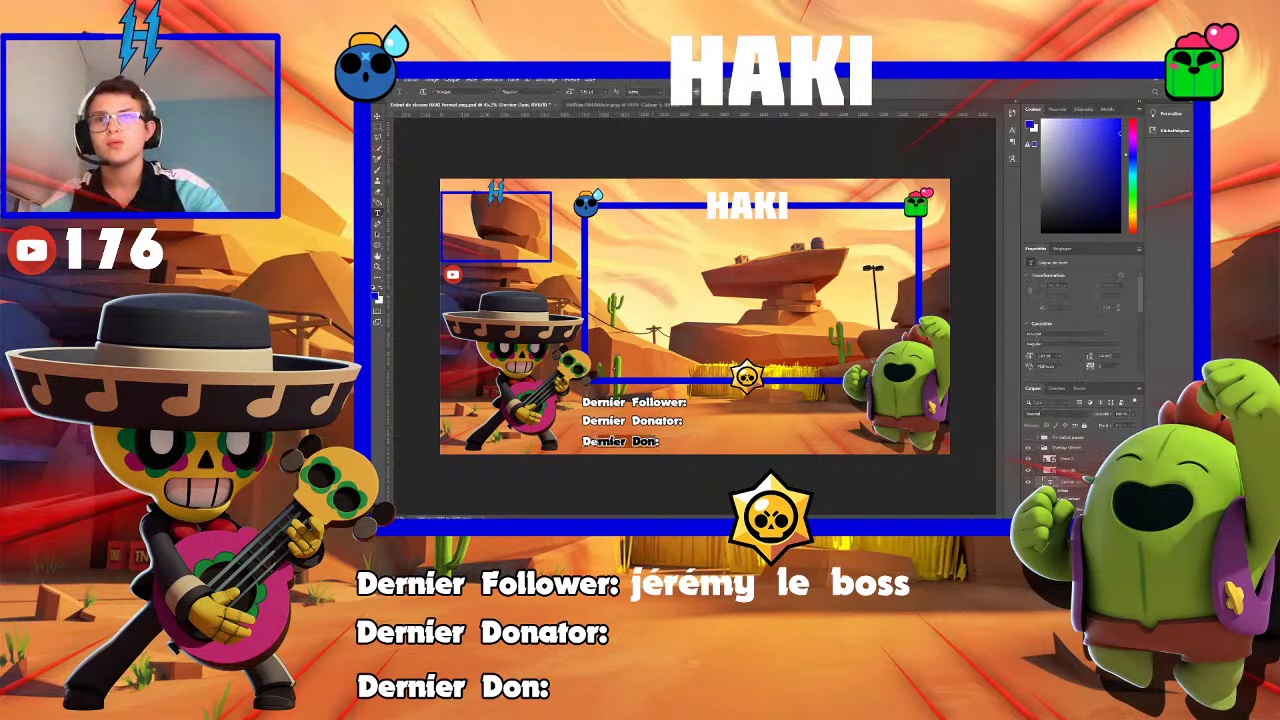
key(BackSpace)
key(BackSpace)
key(BackSpace)
text(Plus)
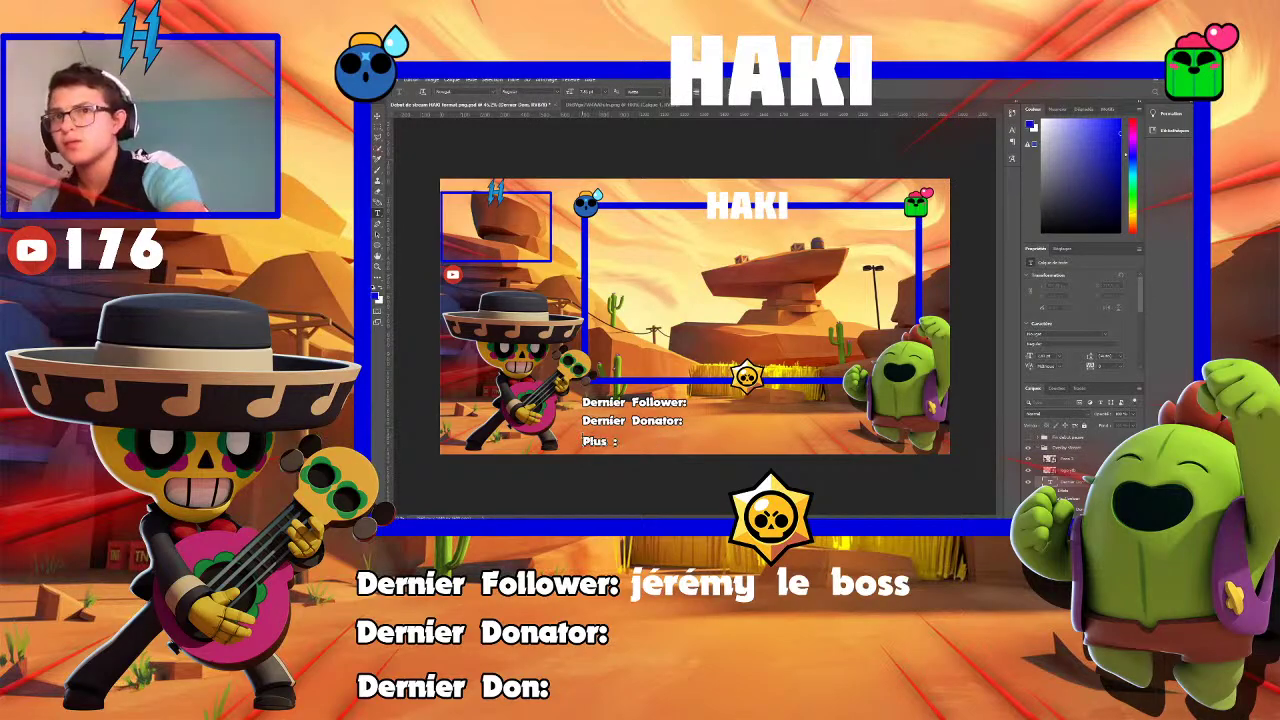
text( Gros Don)
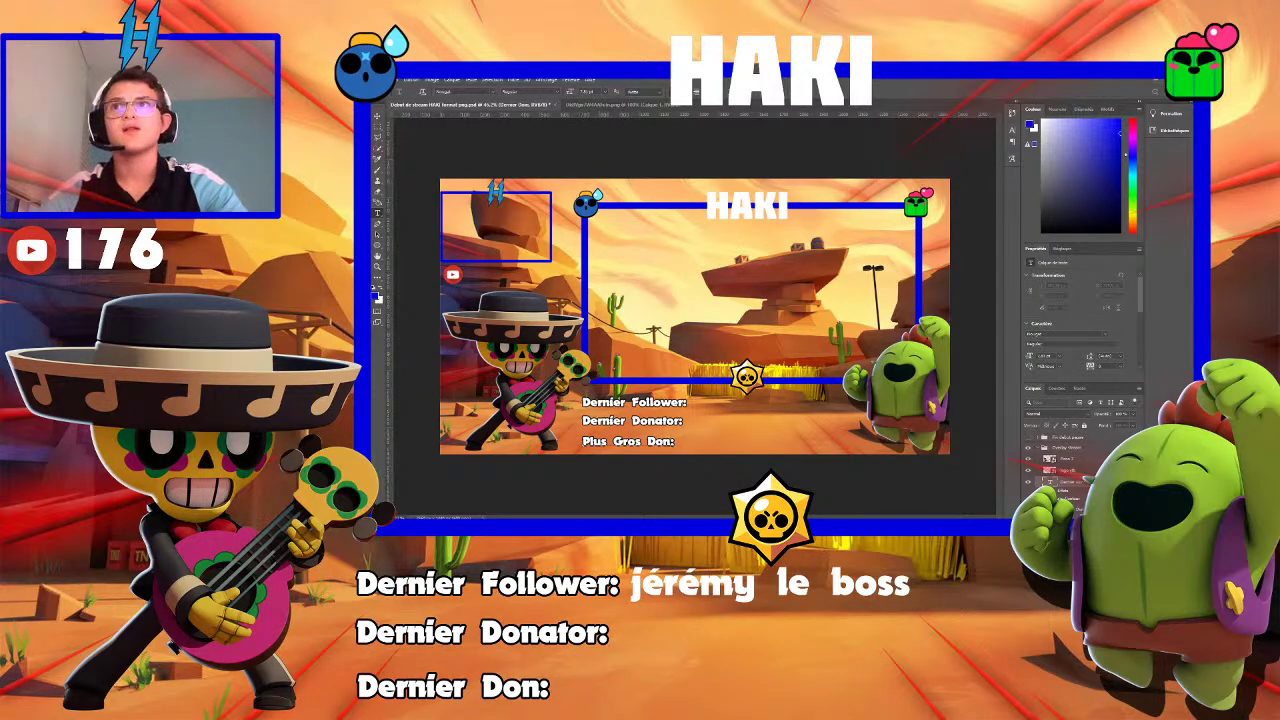
click(377, 116)
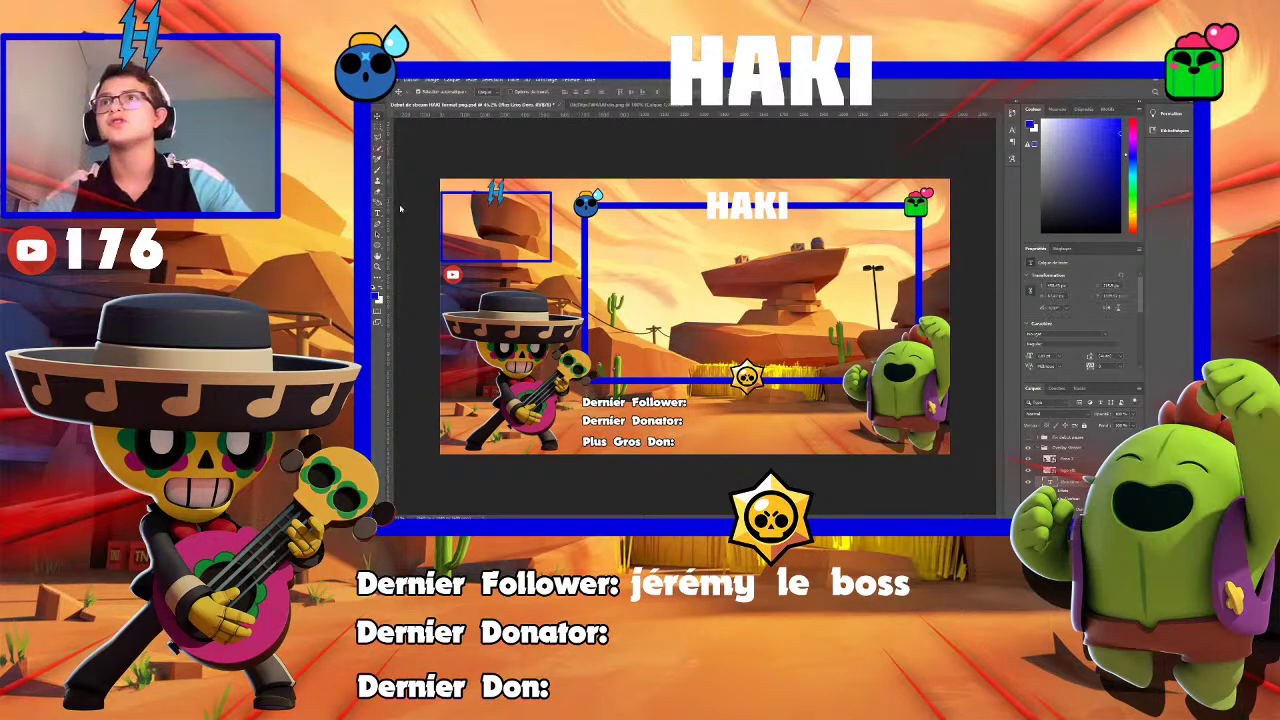
click(797, 378)
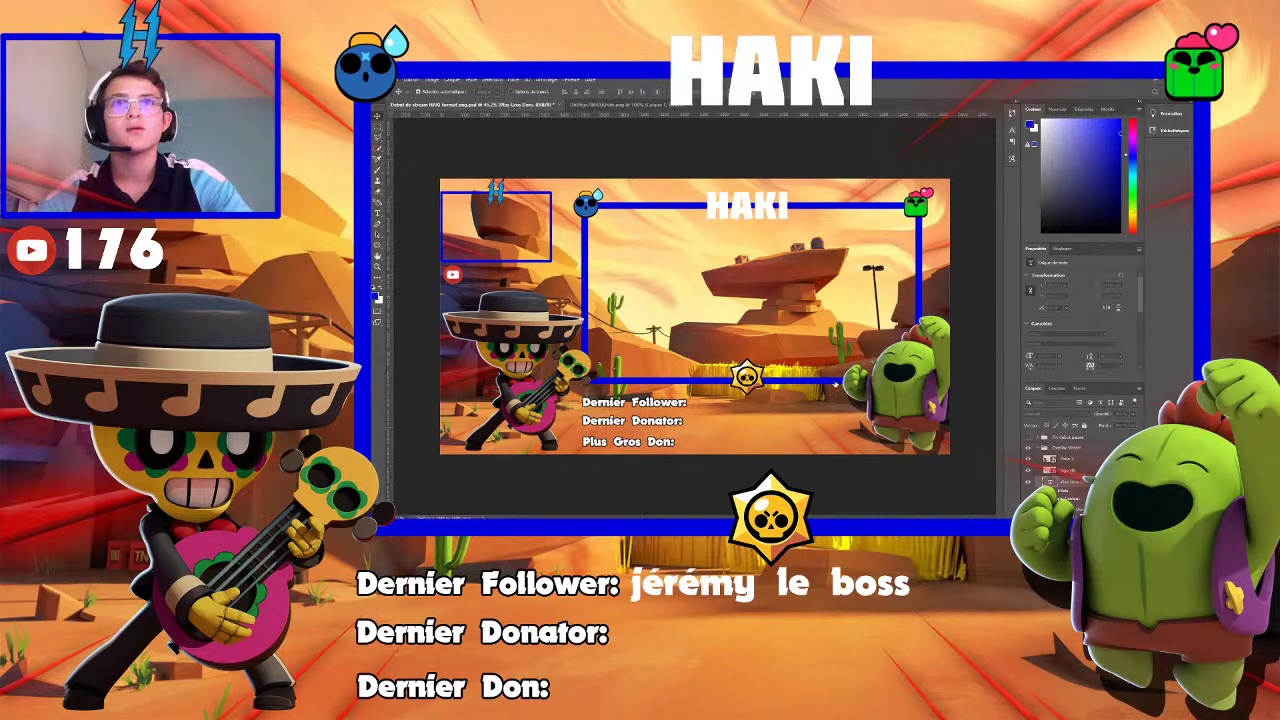
click(468, 225)
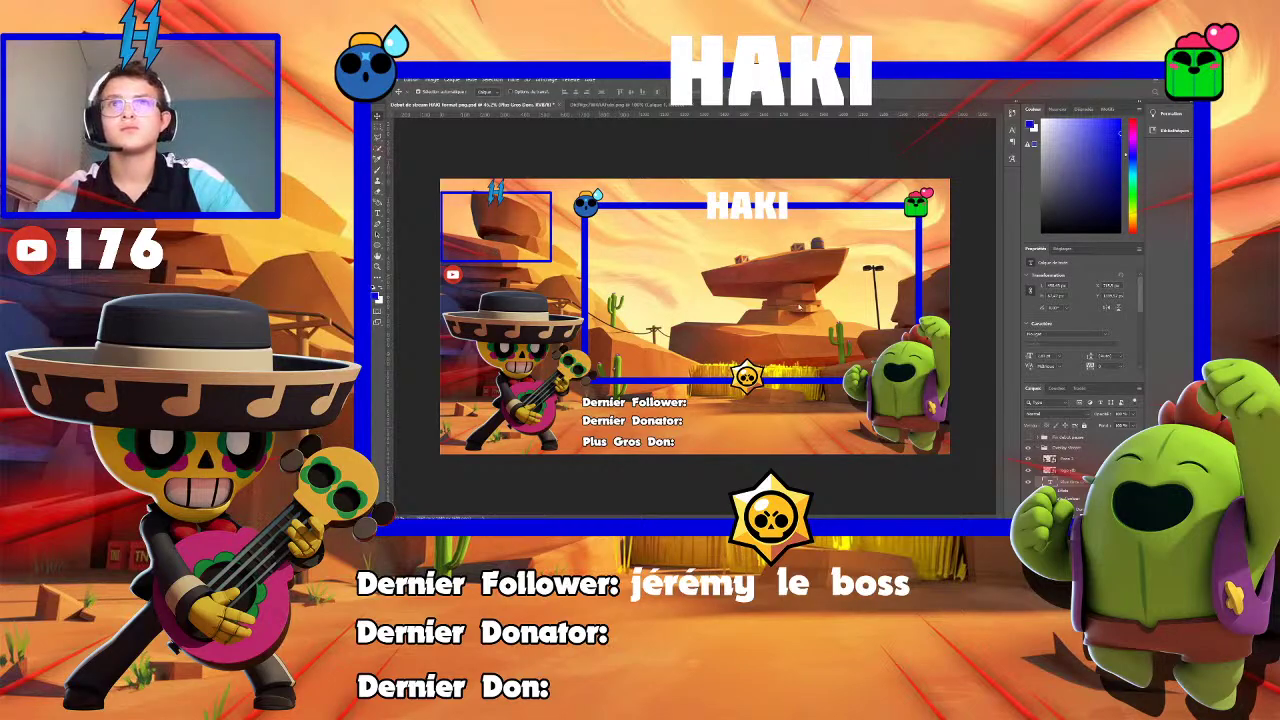
Hide and re-show the desert background layer to check the overlay's transparency
key(ctrl+Tab)
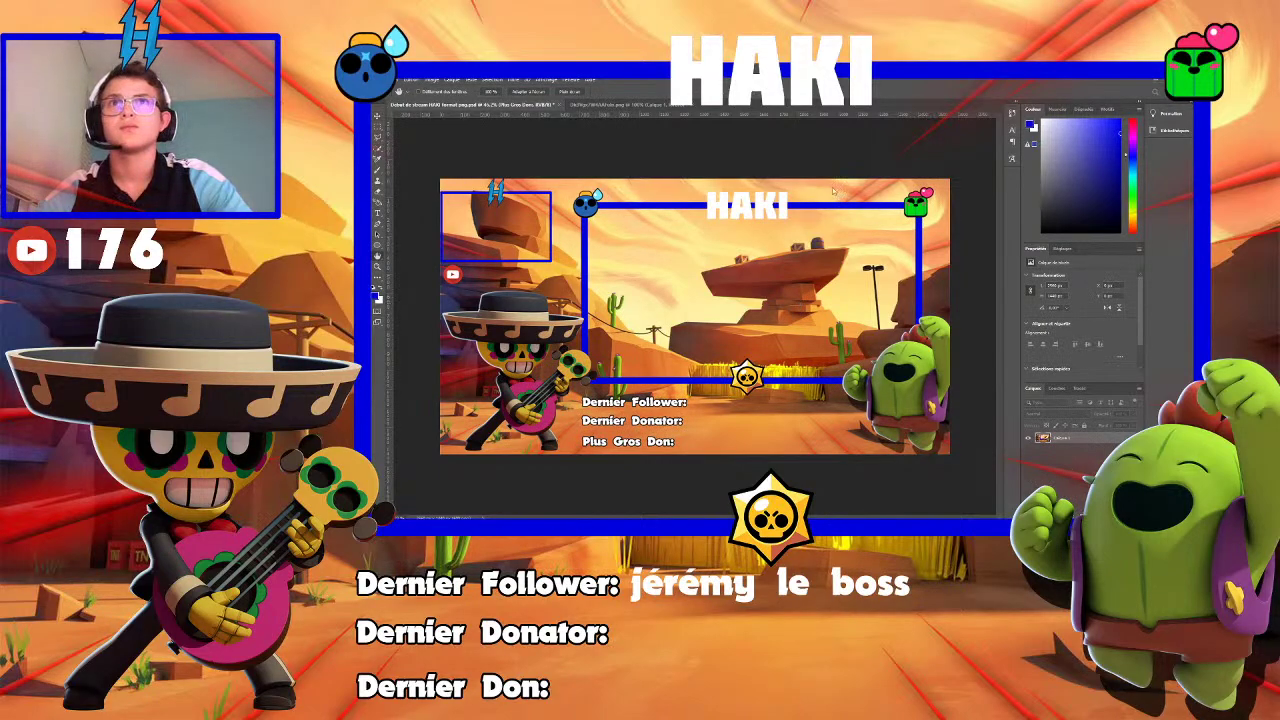
key(v)
key(ctrl+Tab)
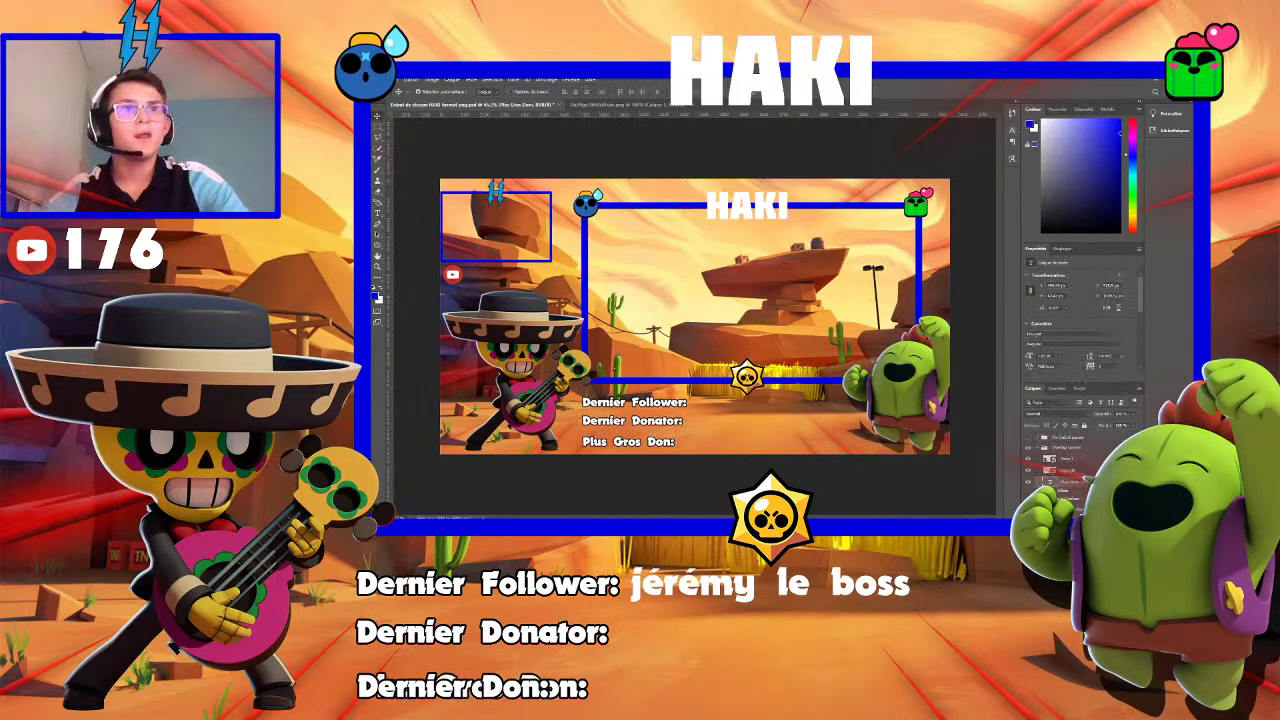
scroll(1060, 460, down, 3)
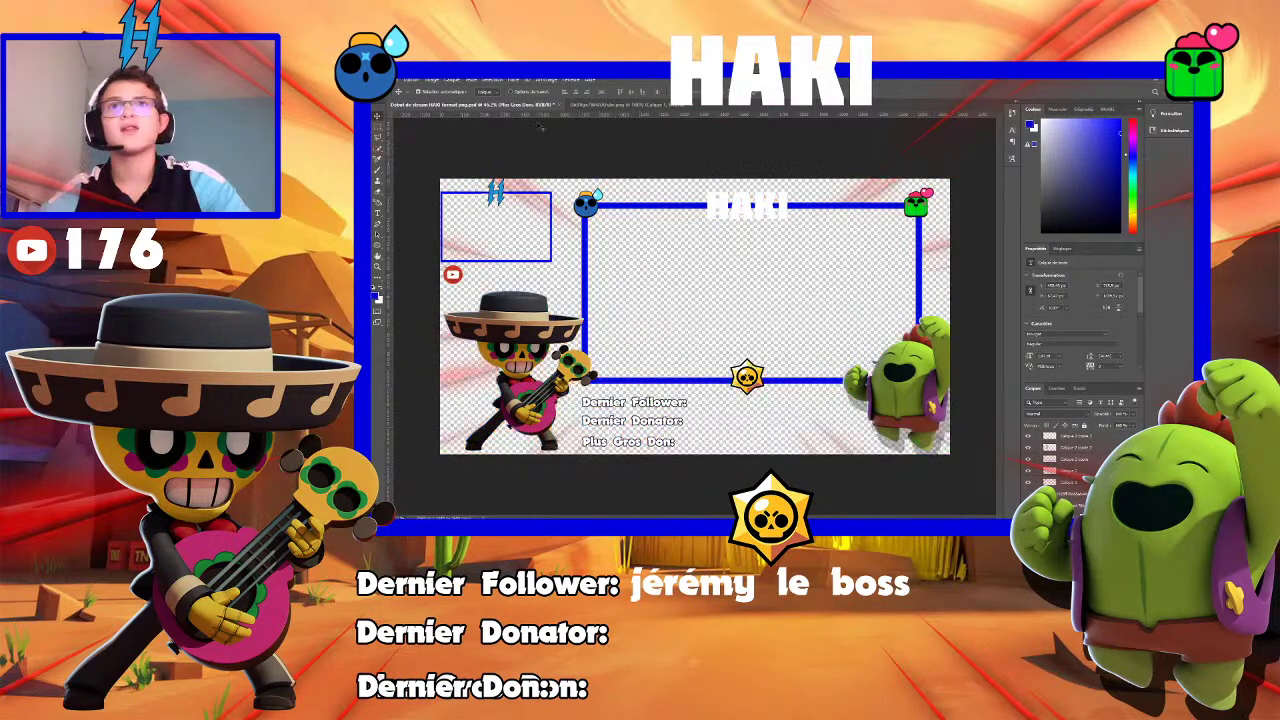
click(1028, 482)
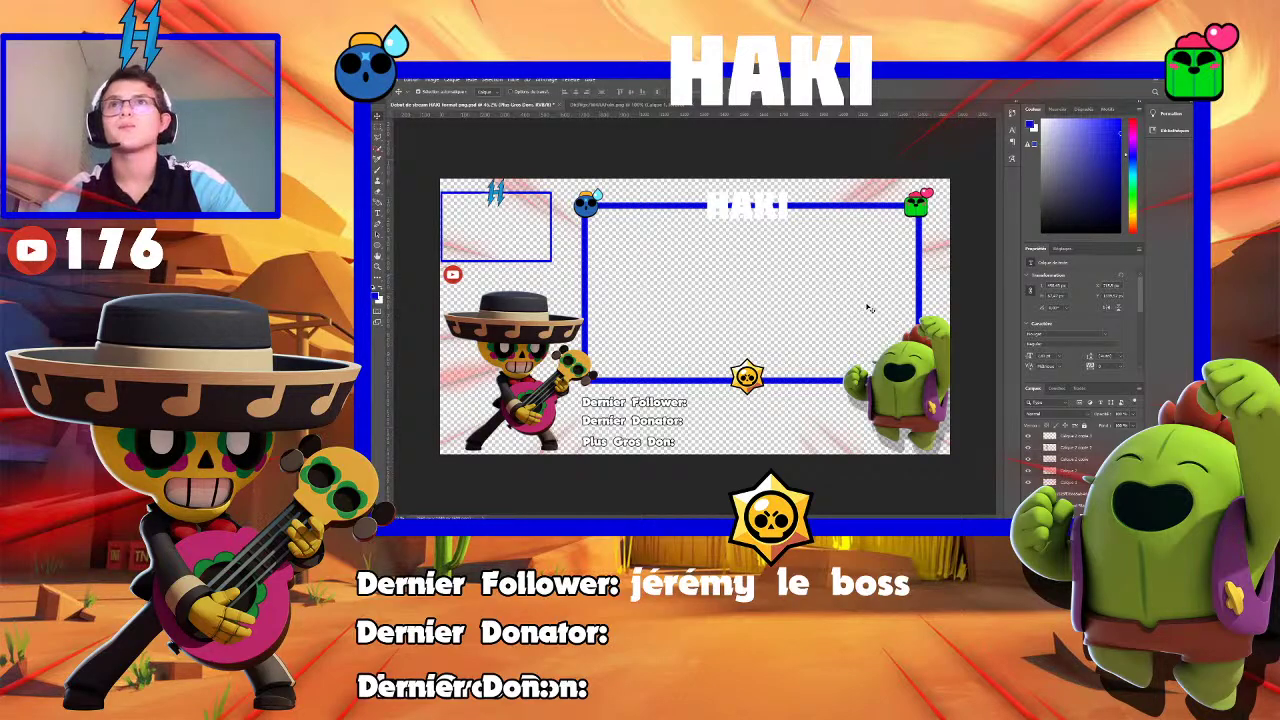
click(1027, 494)
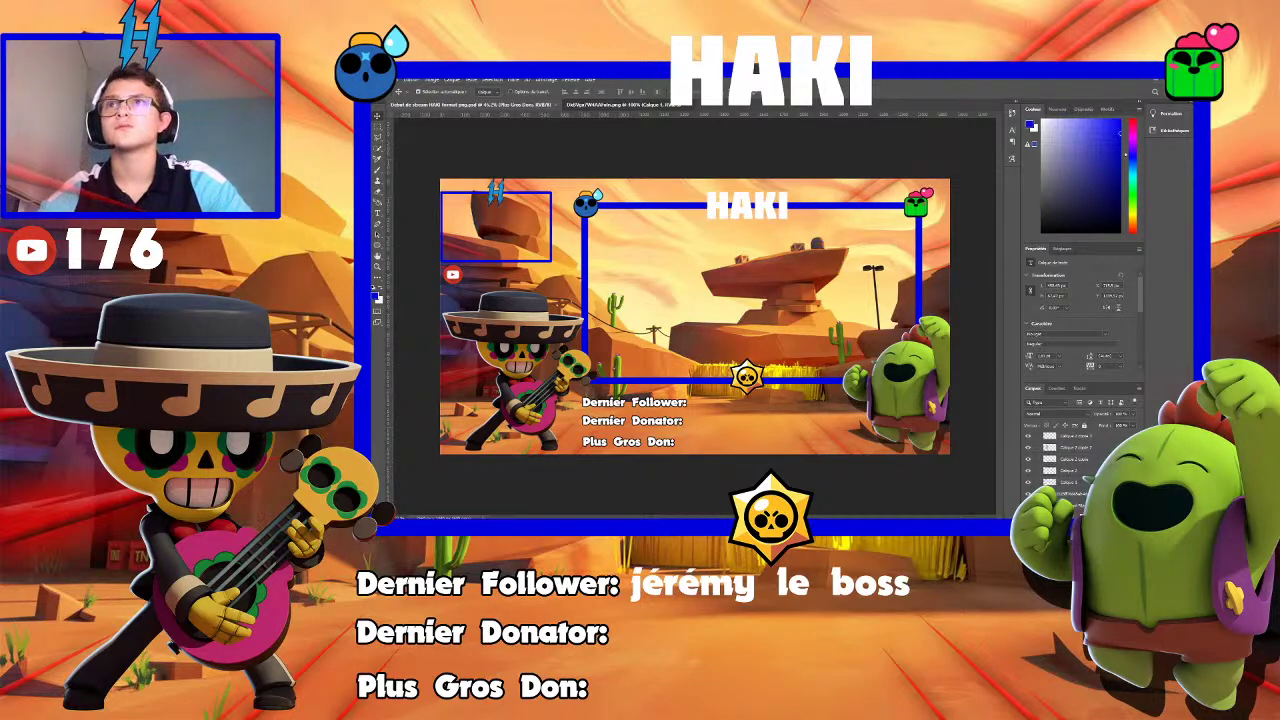
key(ctrl+Tab)
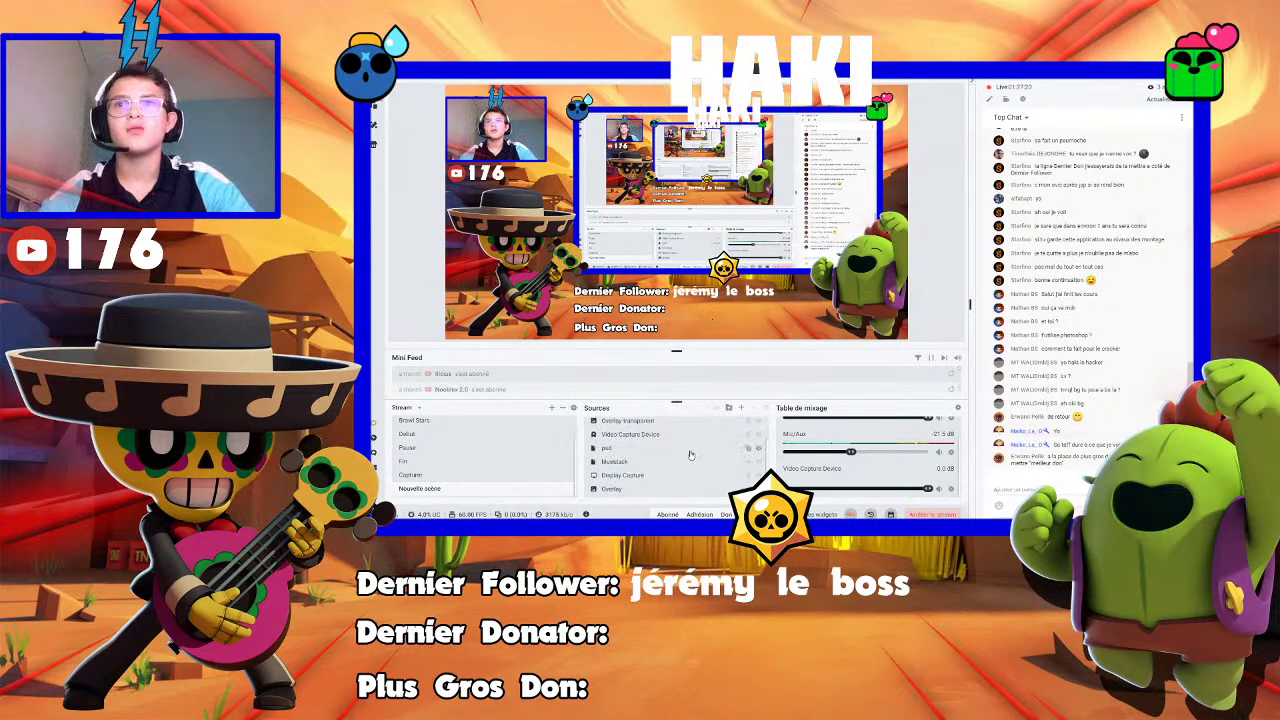
Point the Overlay image source to 'Overlay HAKI format.jpg.jpg', then switch to the Brawl Stars scene
double_click(716, 493)
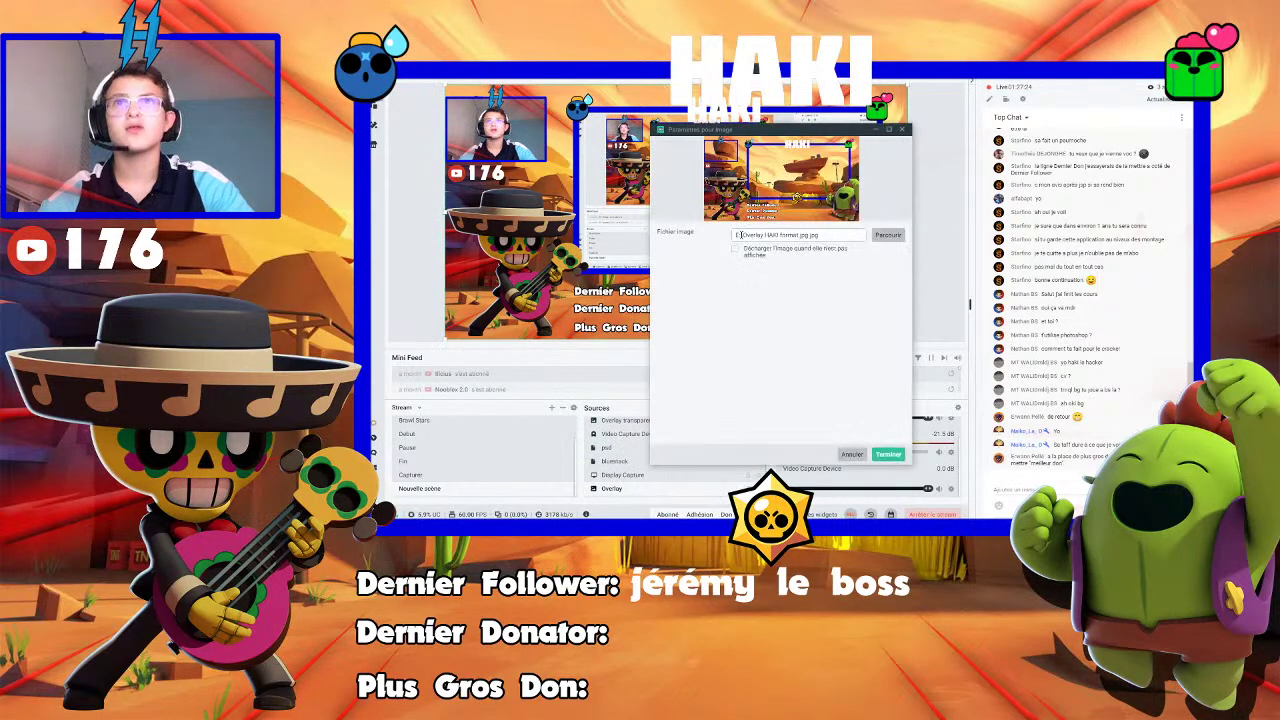
click(887, 234)
scroll(503, 229, down, 1)
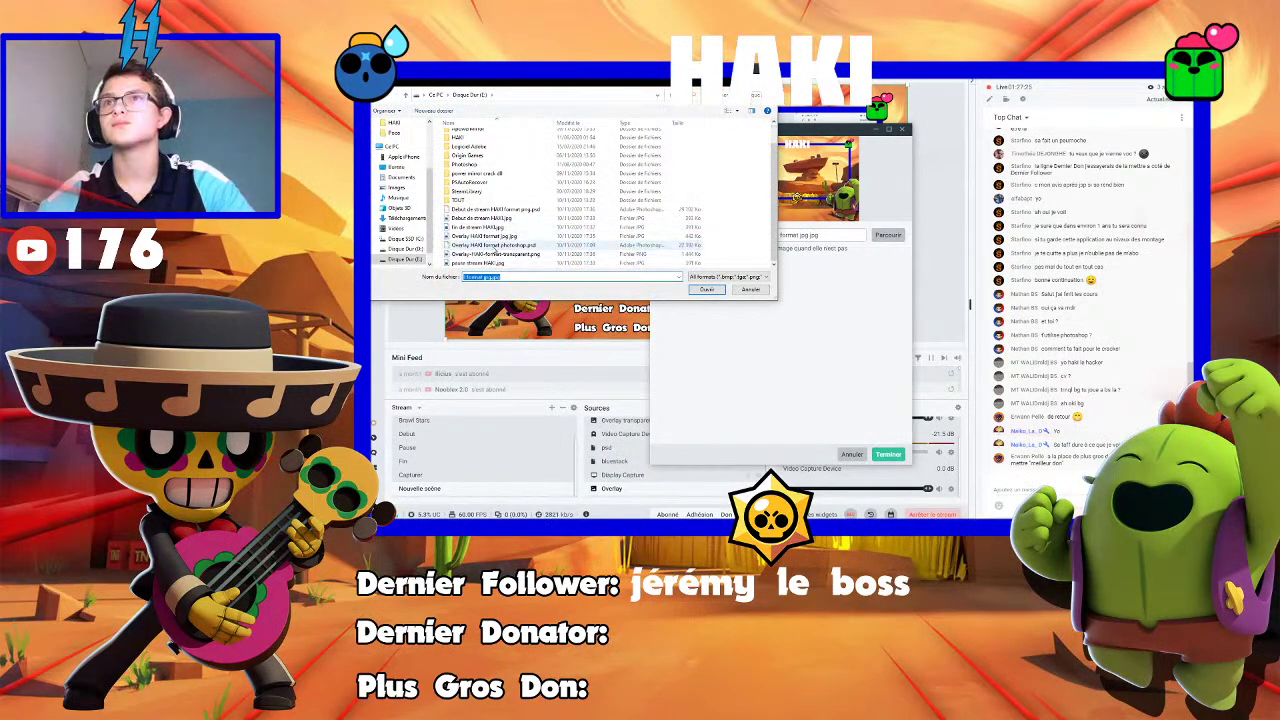
click(482, 236)
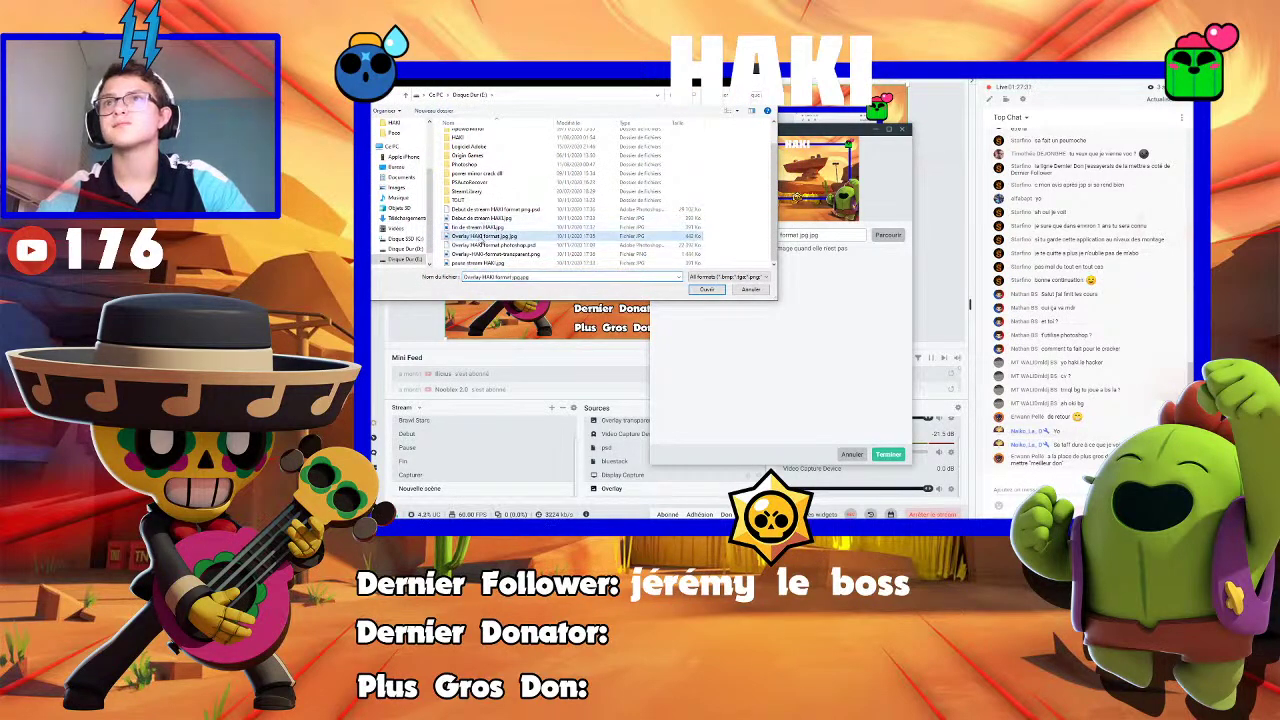
click(706, 289)
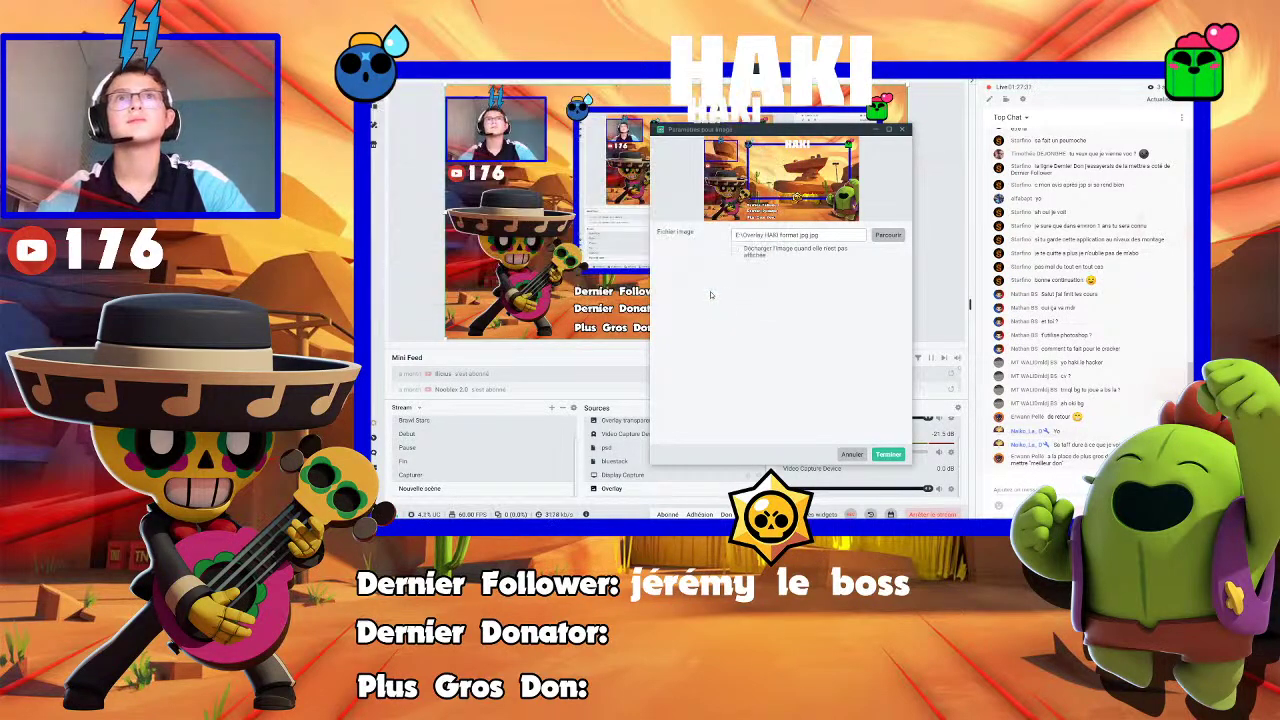
click(888, 455)
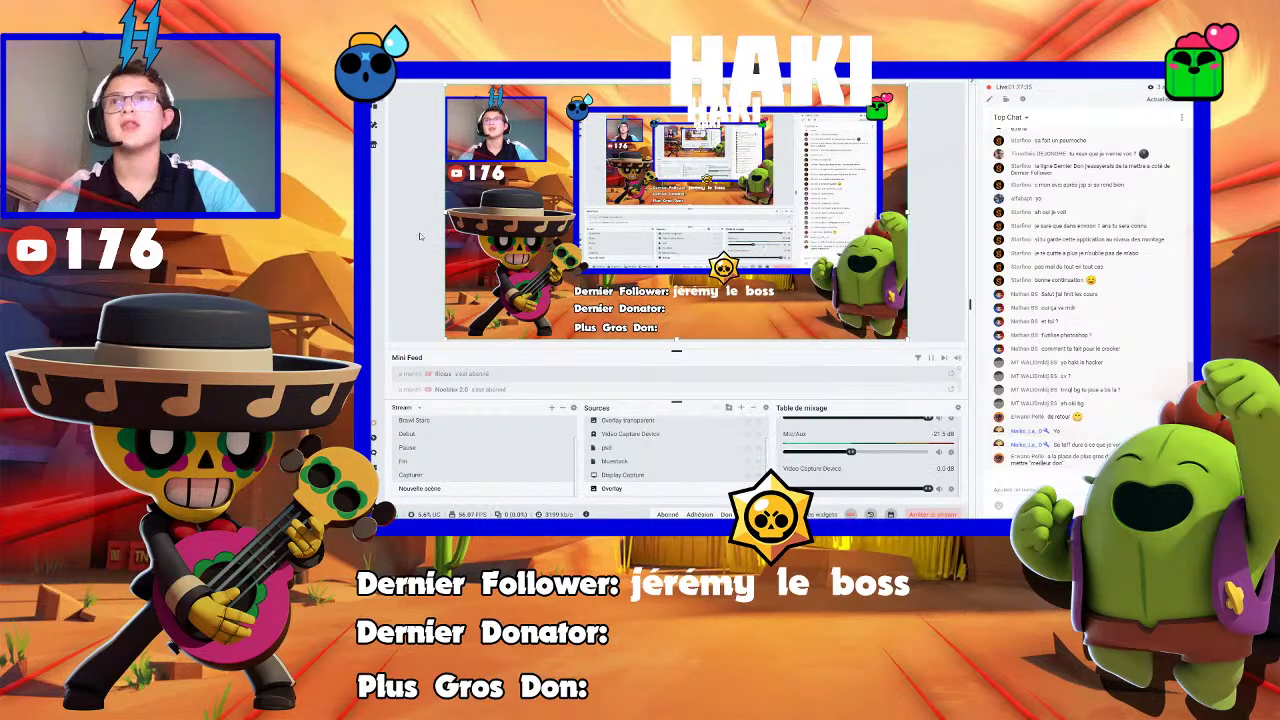
mouse_move(660, 491)
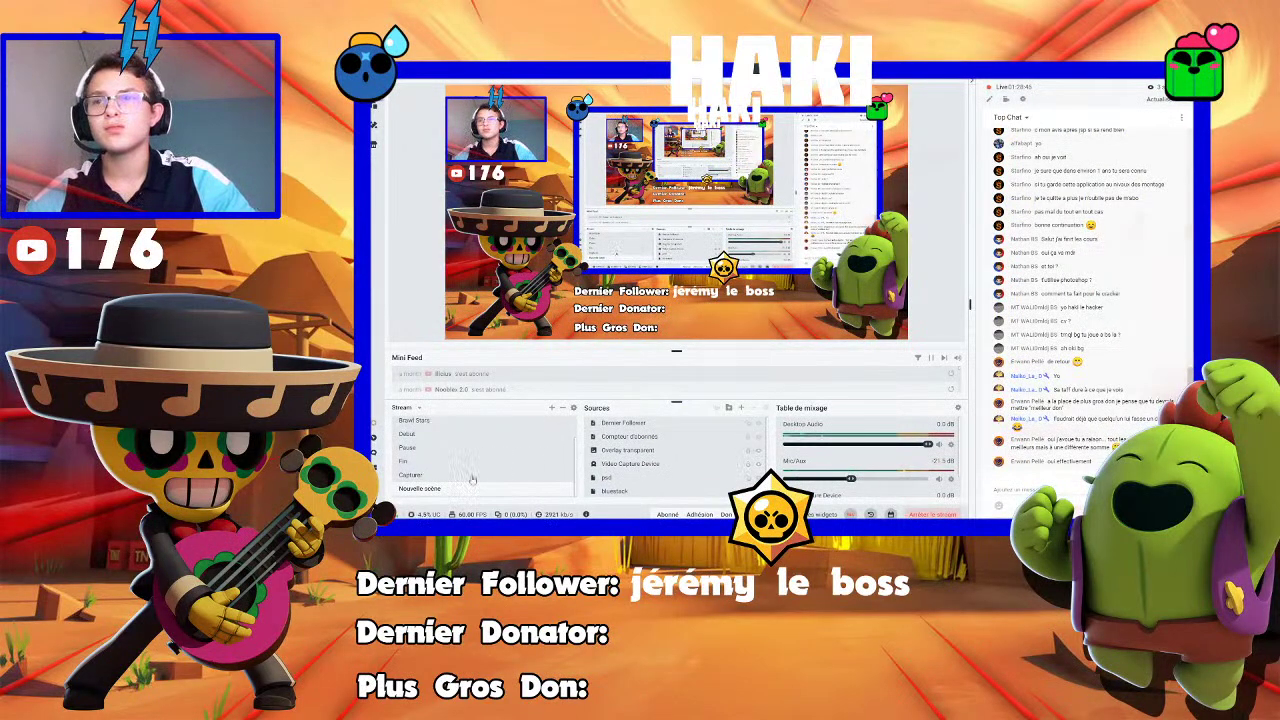
click(422, 424)
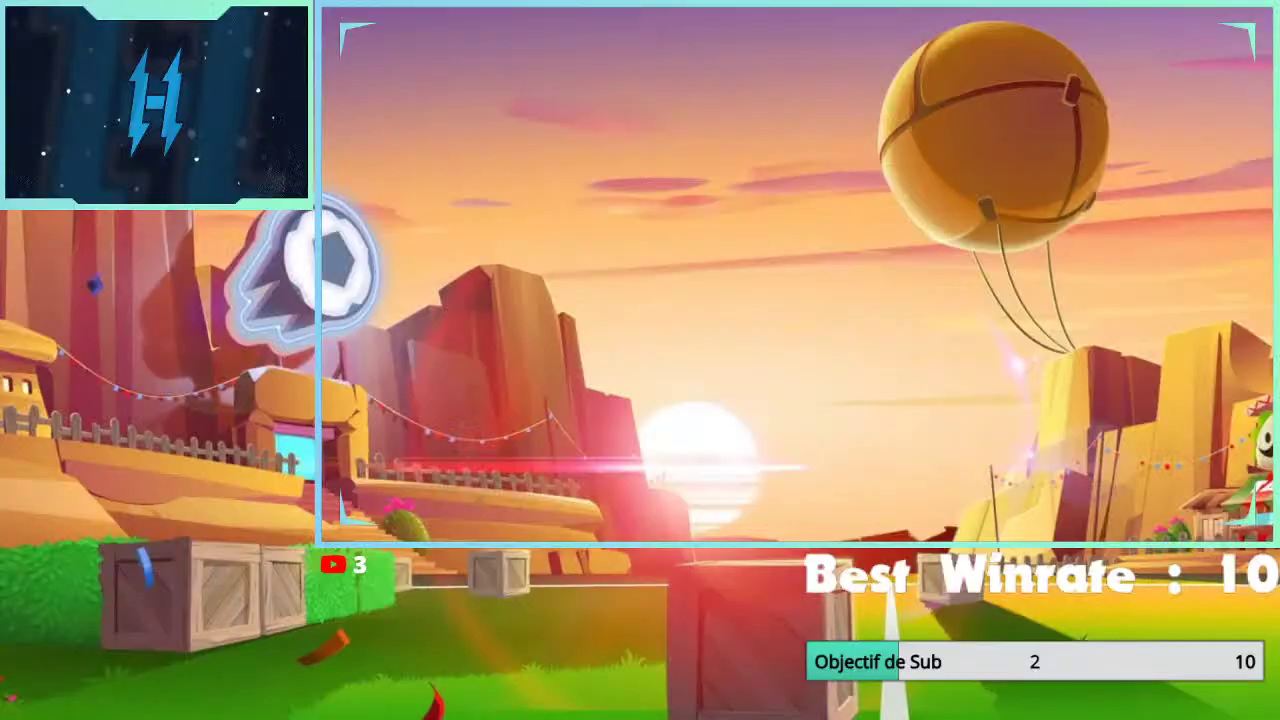
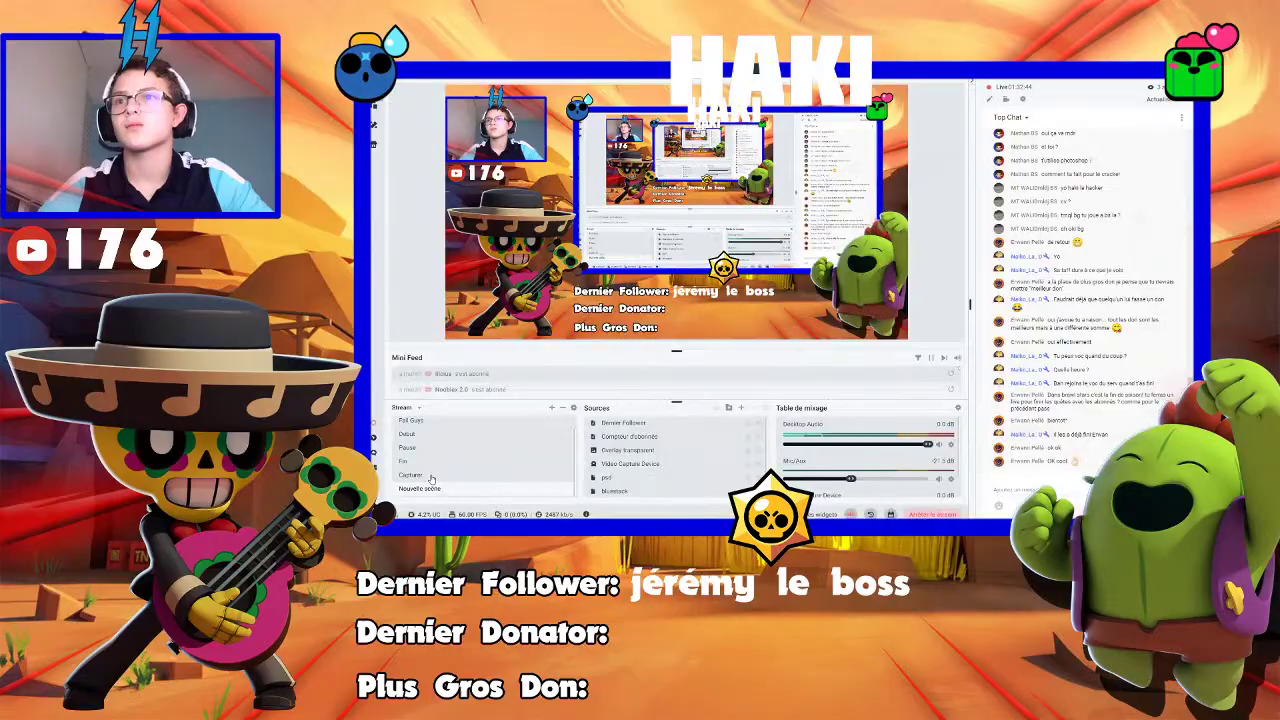
Switch the live output from the black webcam scene to the Brawl Stars overlay scene
click(432, 477)
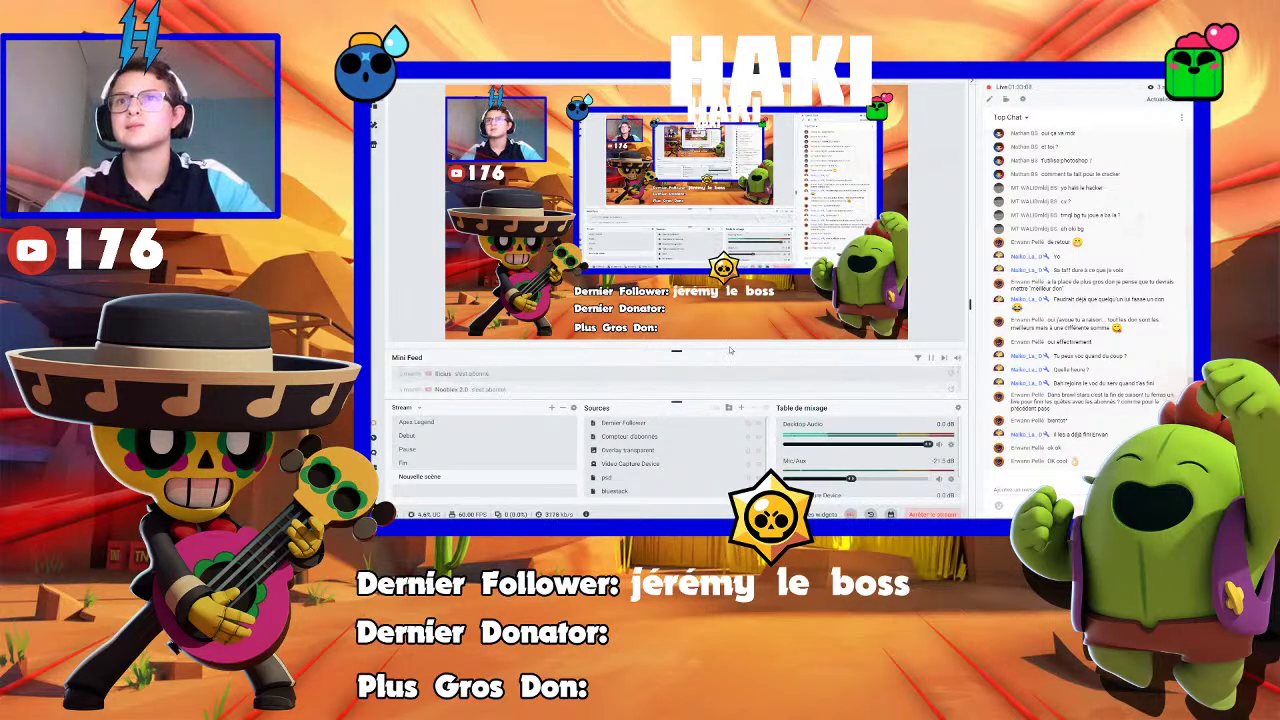
Shrink the preview slightly for the Mini Feed, reload the live chat, and browse the panels
drag(679, 356, 679, 350)
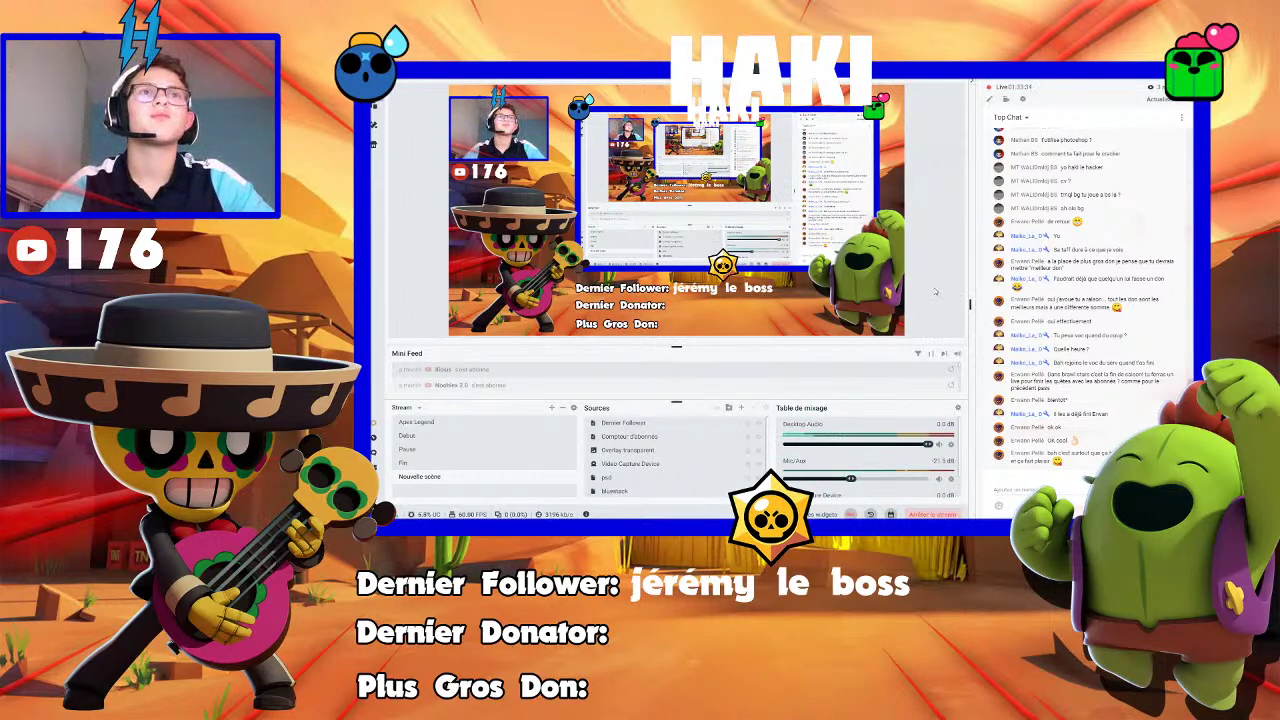
click(1168, 103)
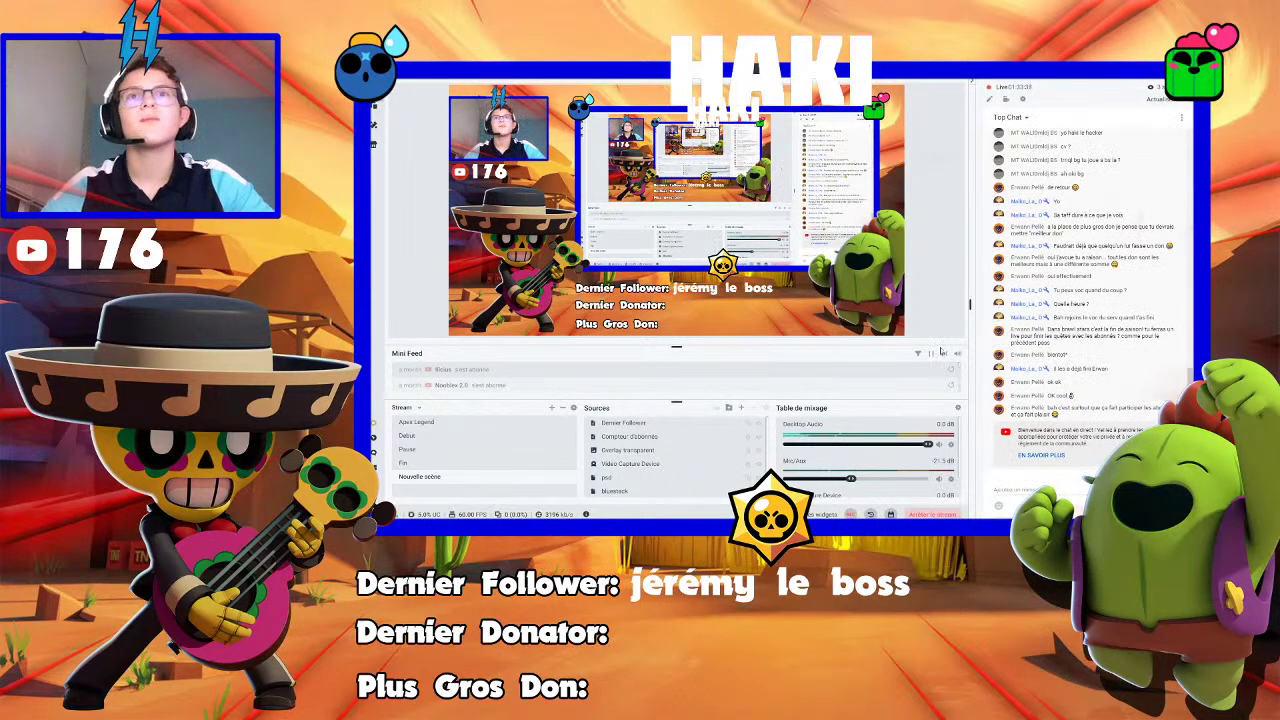
scroll(870, 450, down, 1)
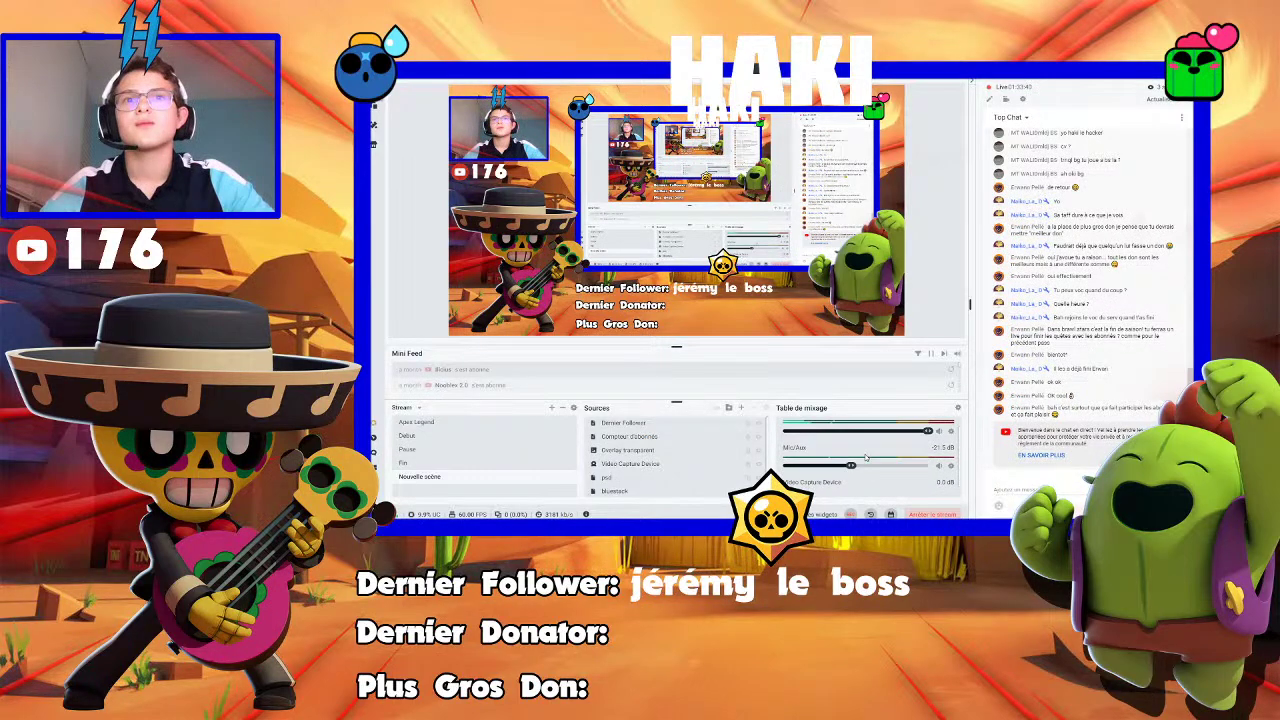
scroll(870, 450, down, 1)
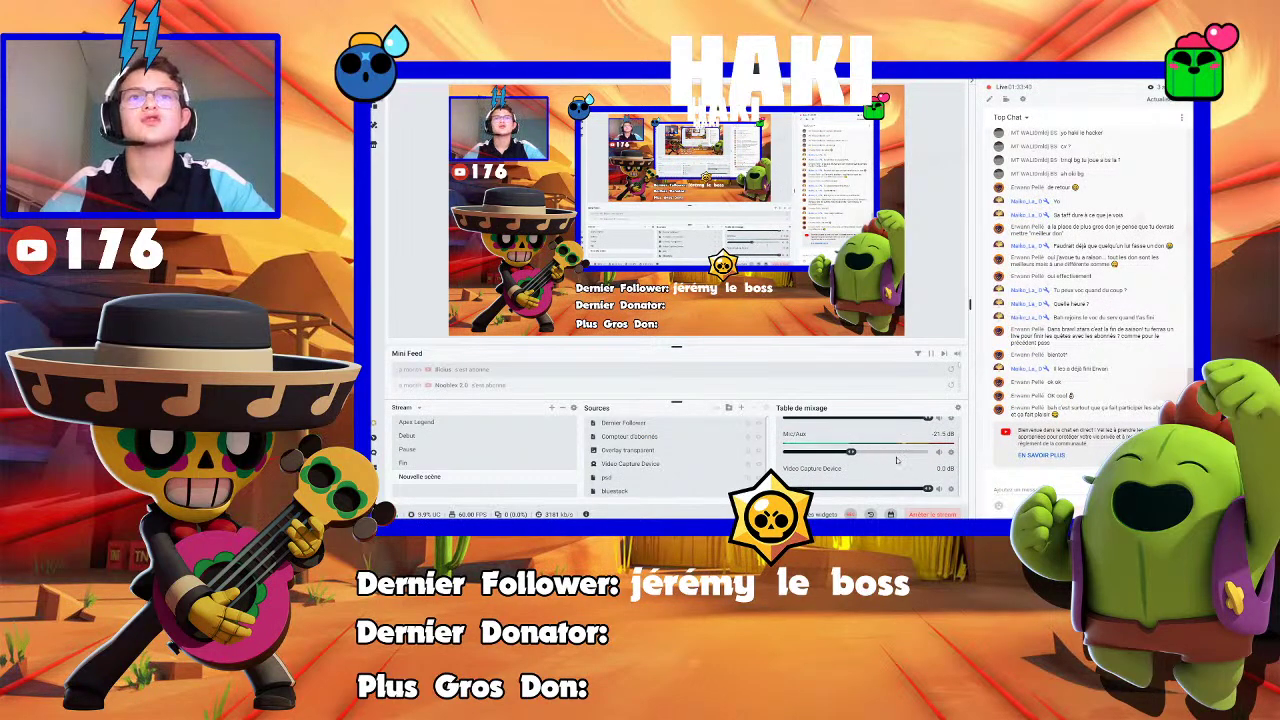
scroll(897, 460, up, 1)
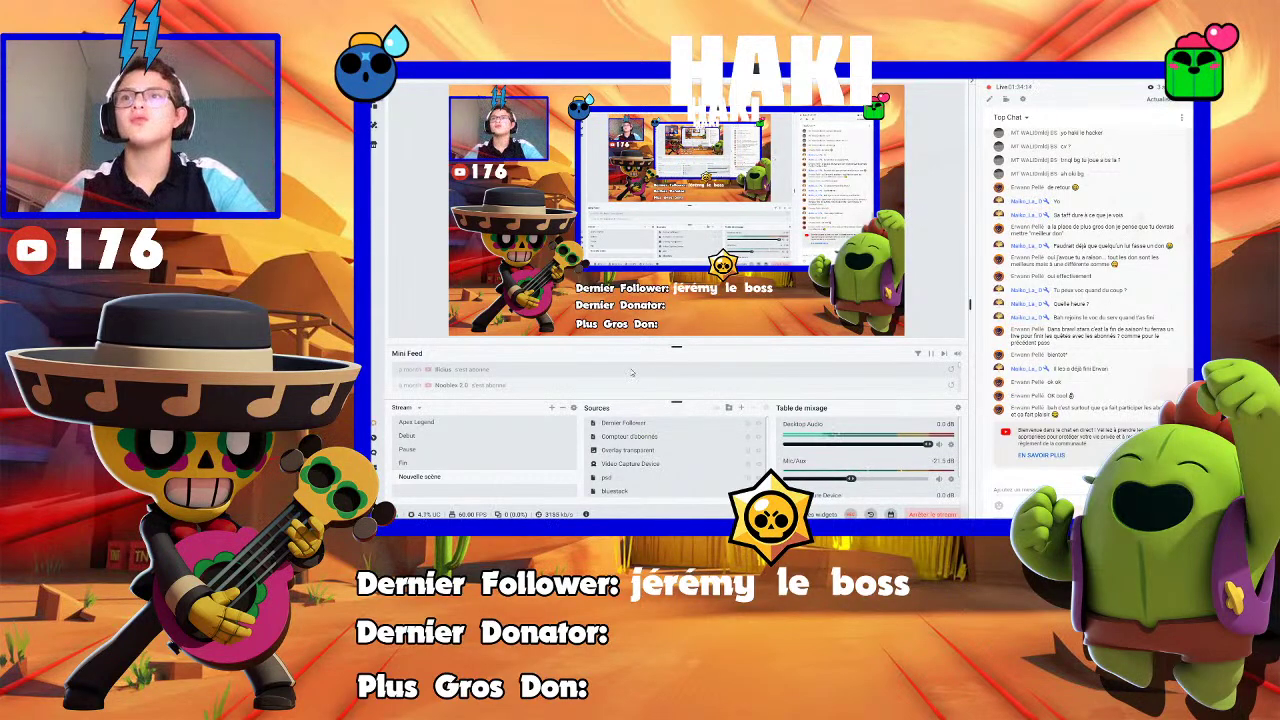
scroll(648, 470, down, 2)
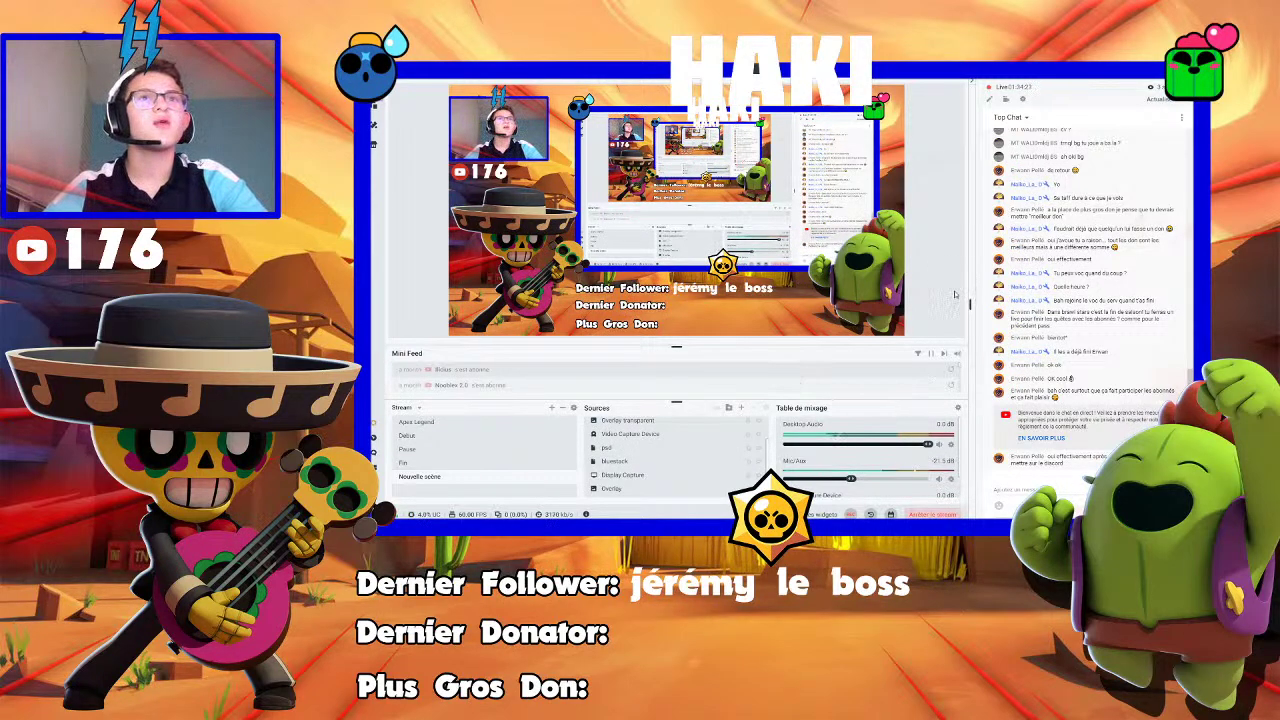
Widen the preview by narrowing the chat dock, then review the source list
drag(969, 300, 983, 300)
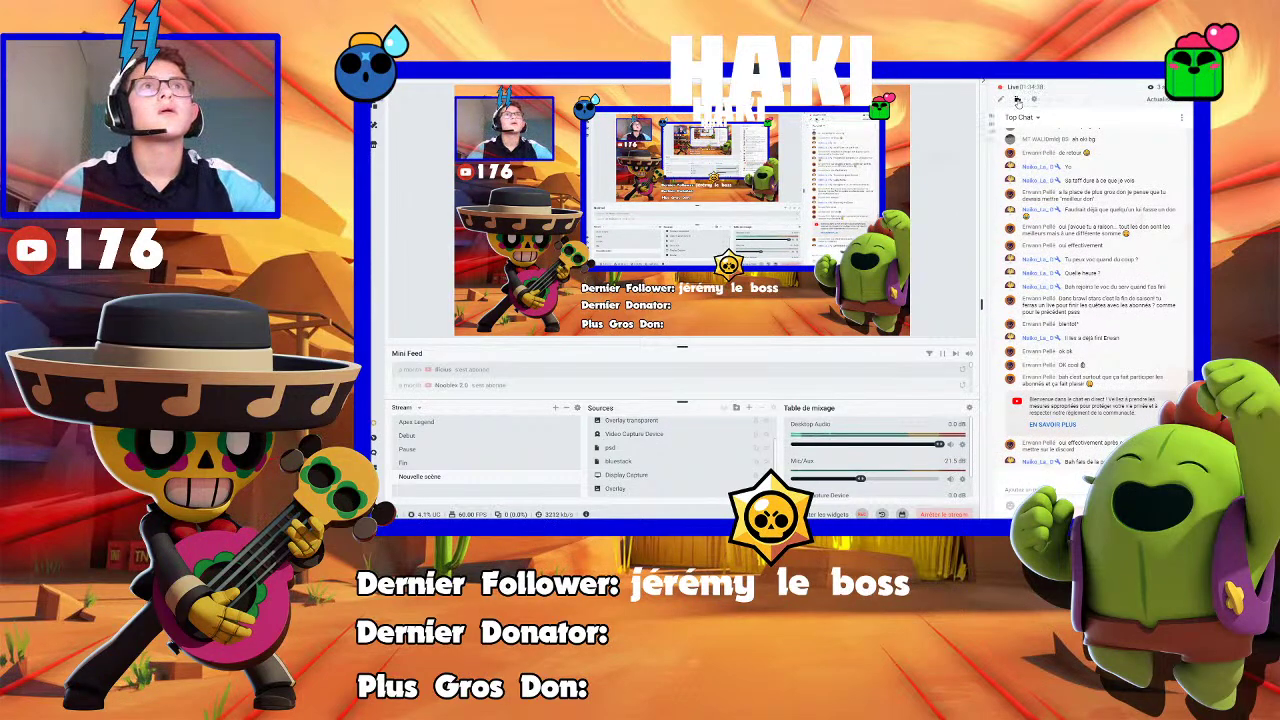
click(1018, 101)
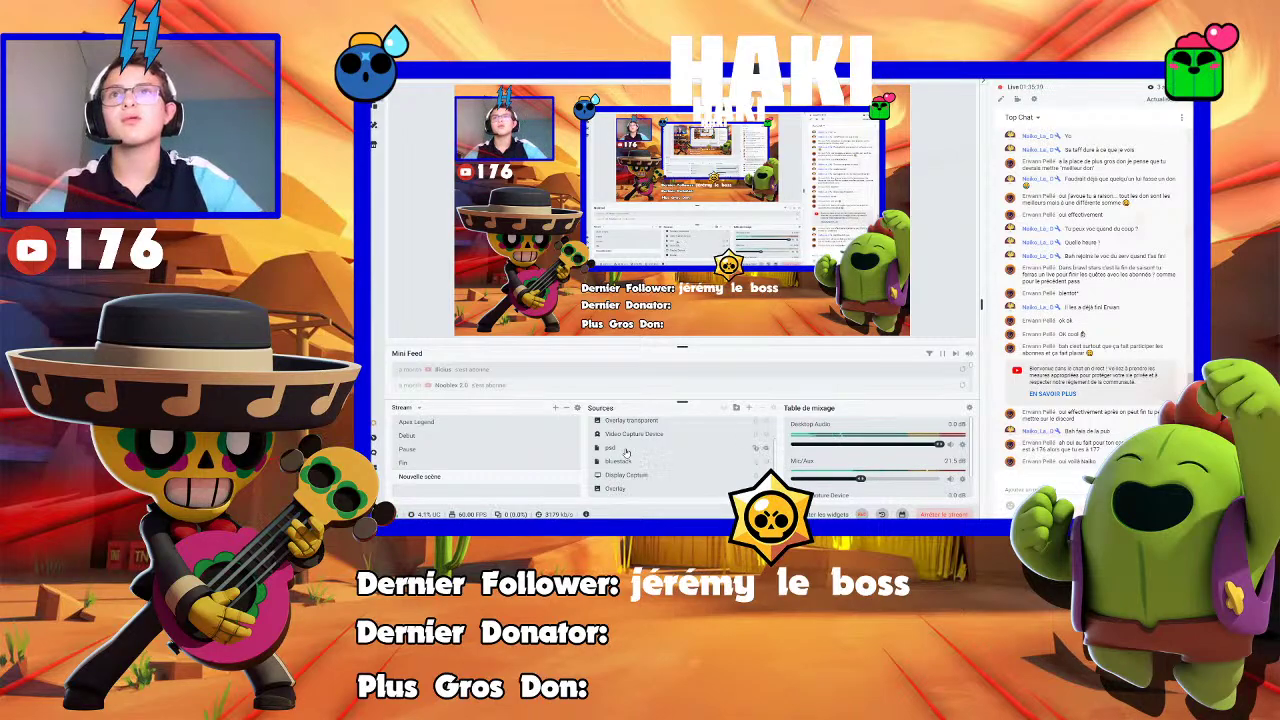
scroll(630, 480, up, 2)
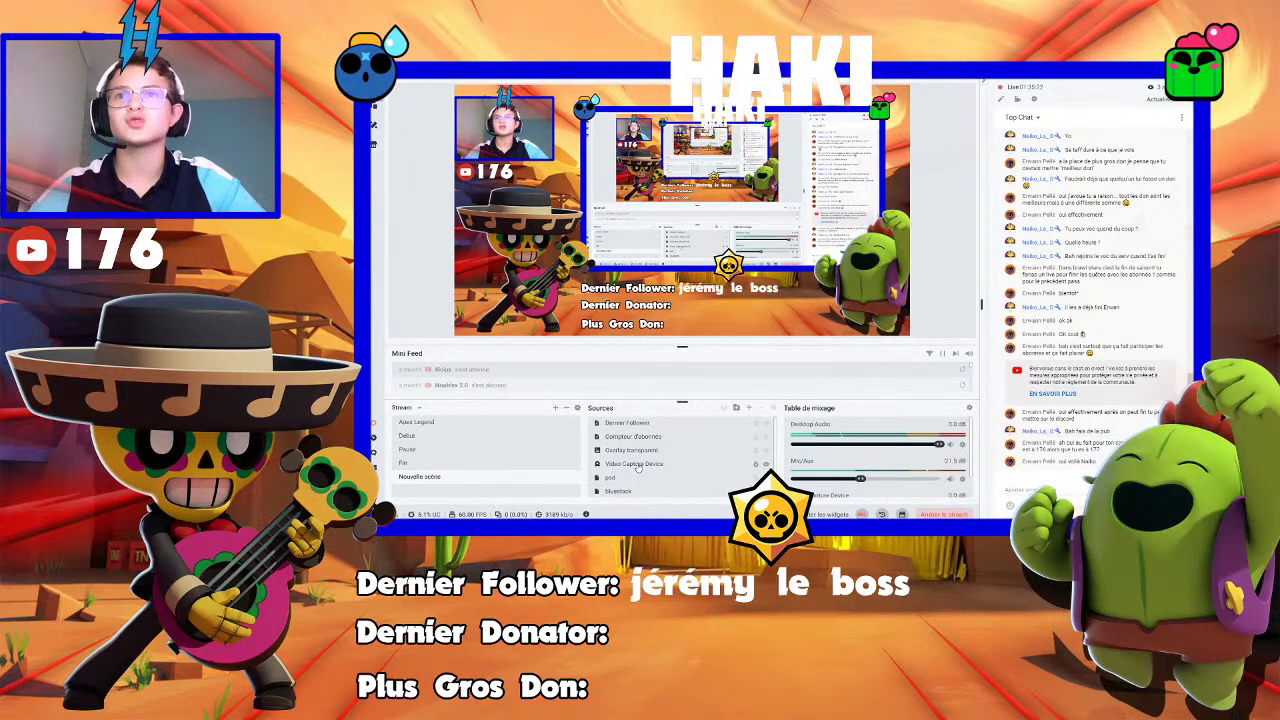
Check the 'Compteur d'abonnés' label settings unchanged, then bring YouTube Studio in Chrome forward
double_click(648, 437)
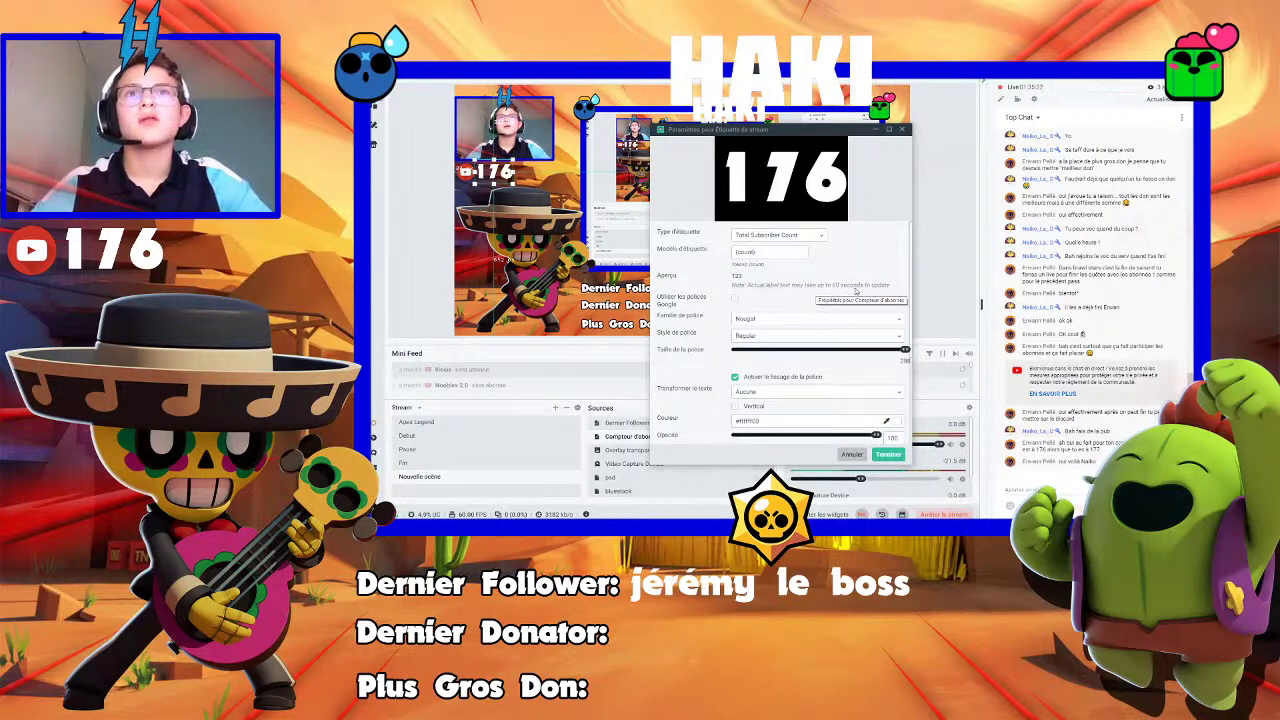
click(887, 455)
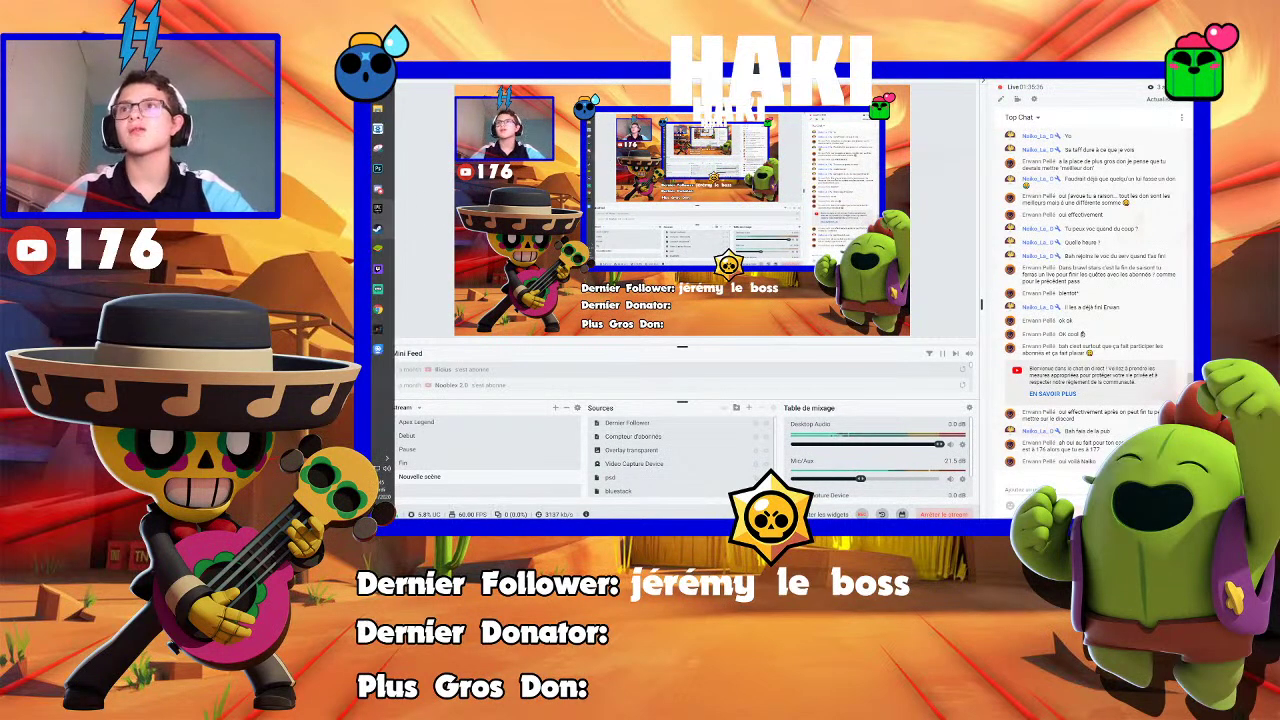
click(379, 308)
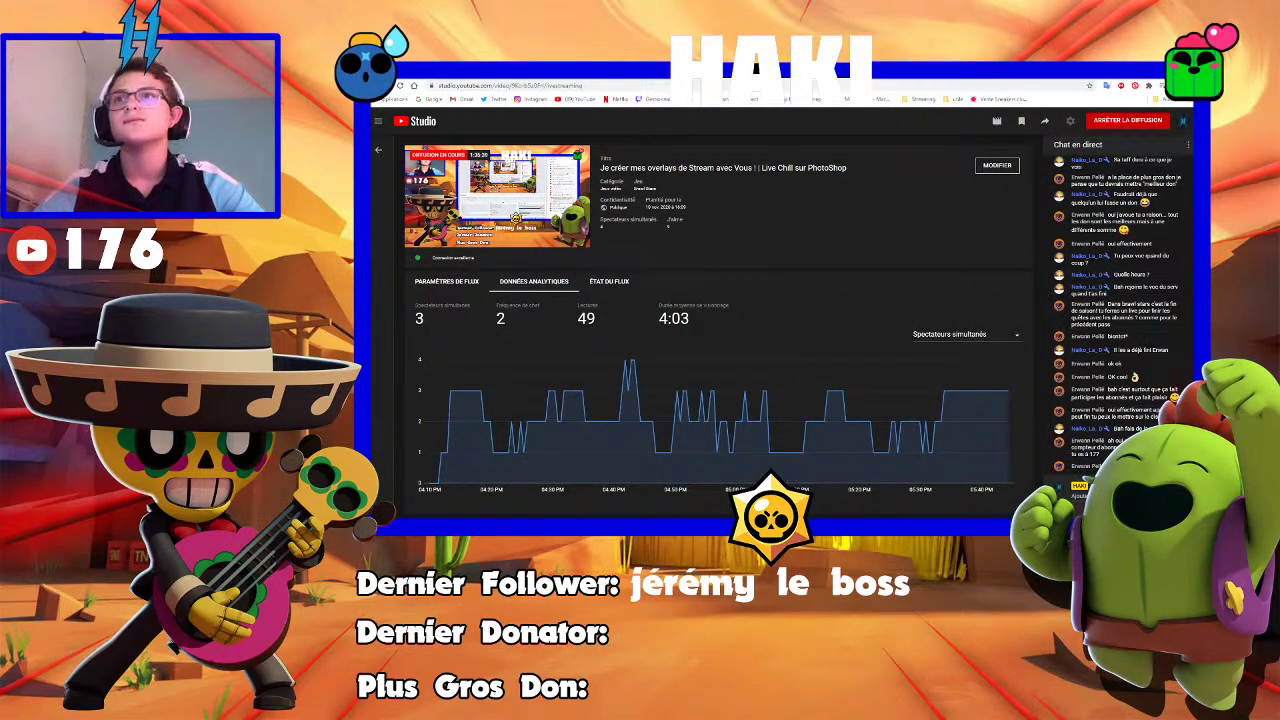
Go to YouTube in a new tab and open the HAKI channel page
click(432, 99)
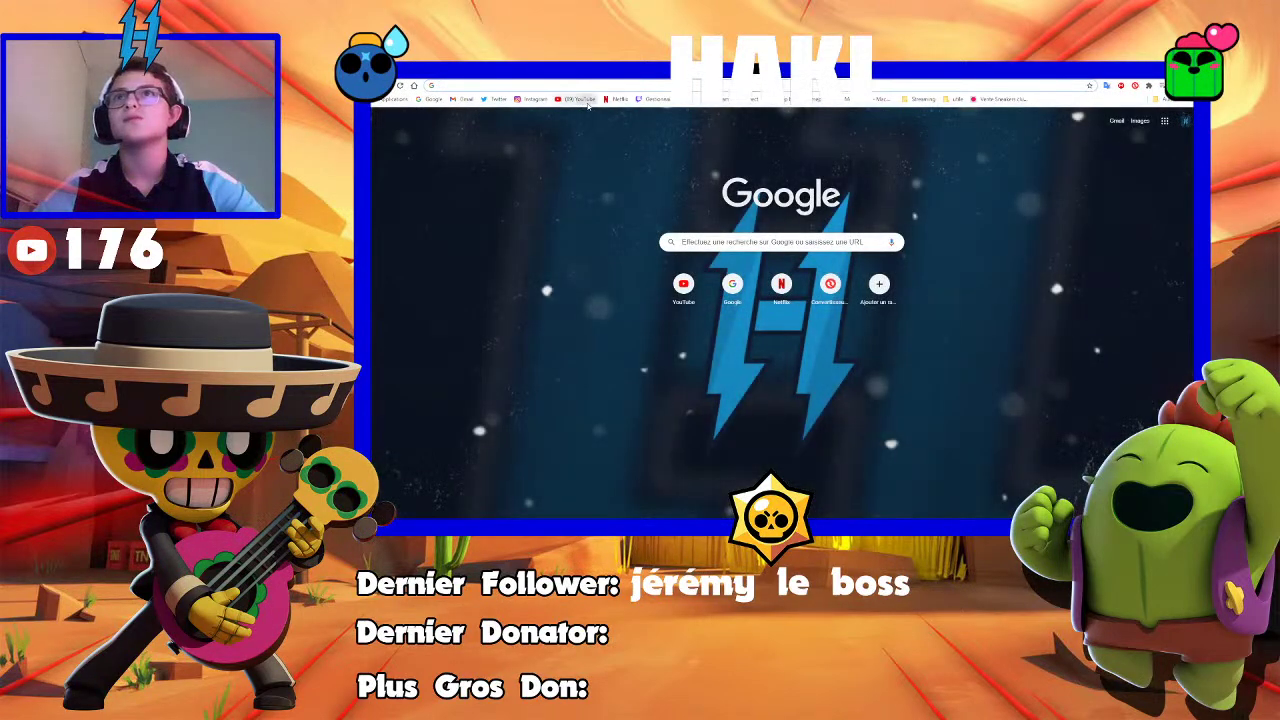
click(578, 99)
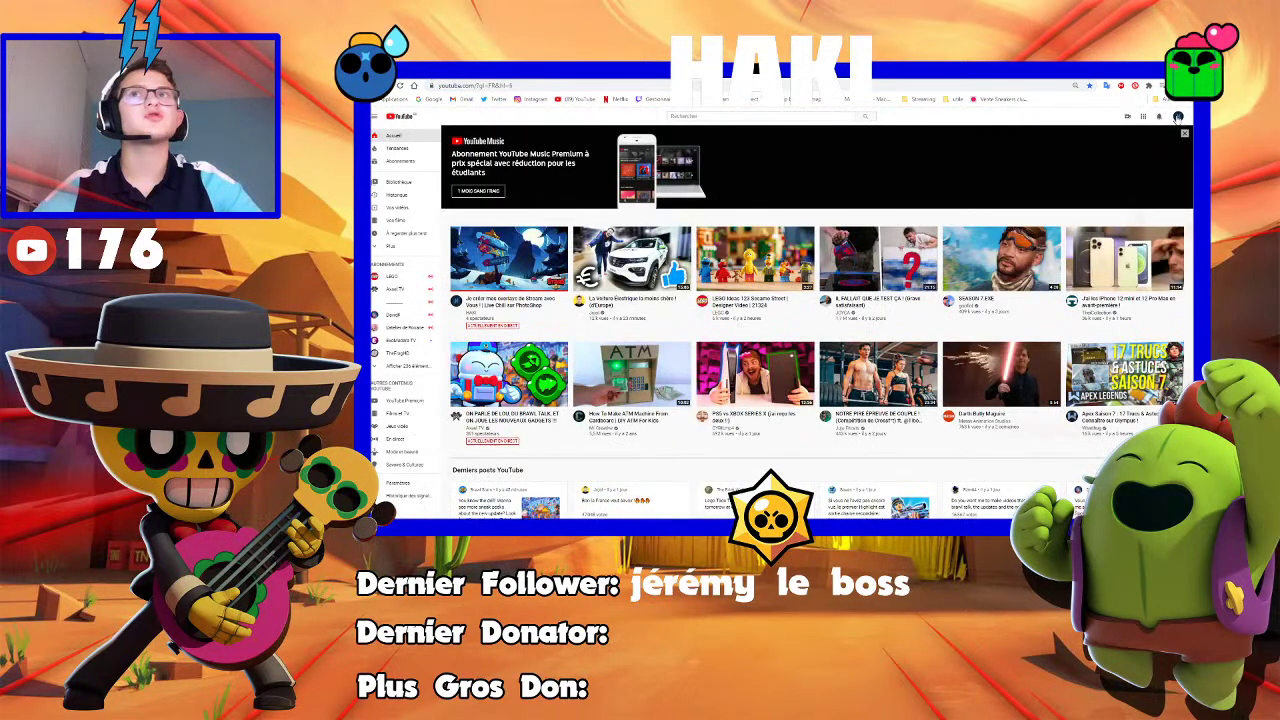
click(1178, 116)
click(1122, 163)
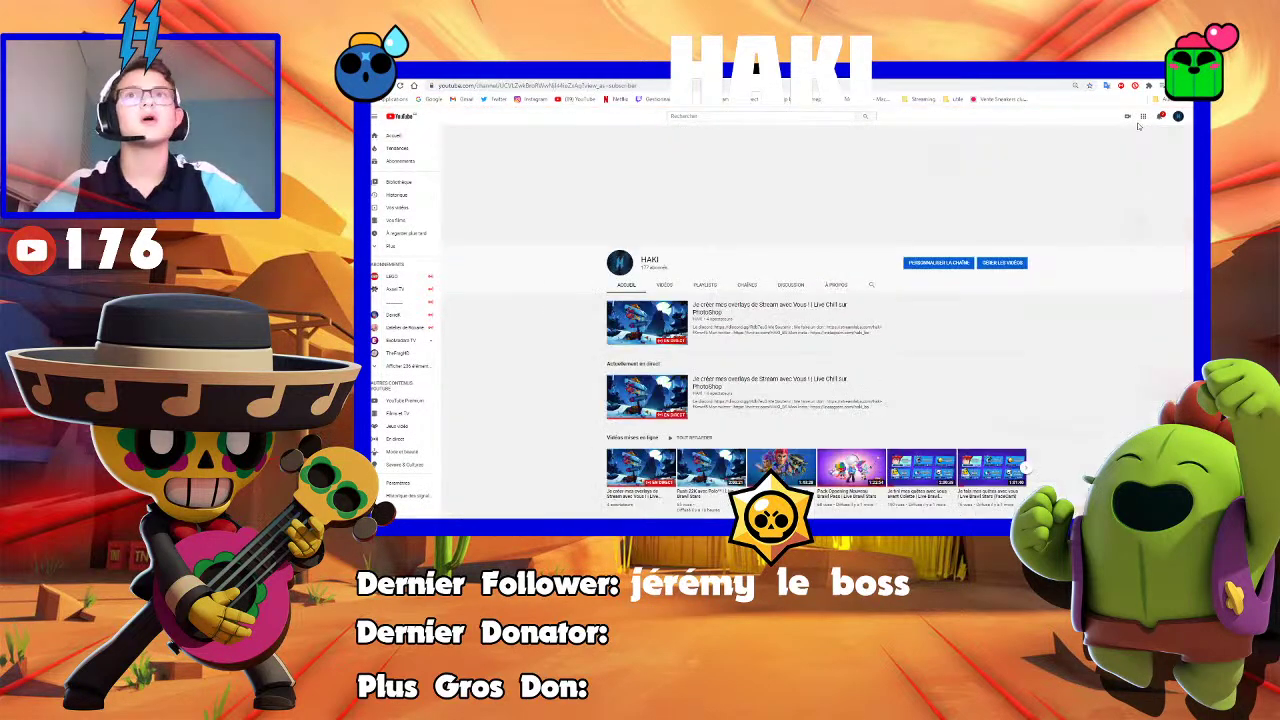
Check the channel's notifications, then return to Streamlabs OBS
click(1160, 117)
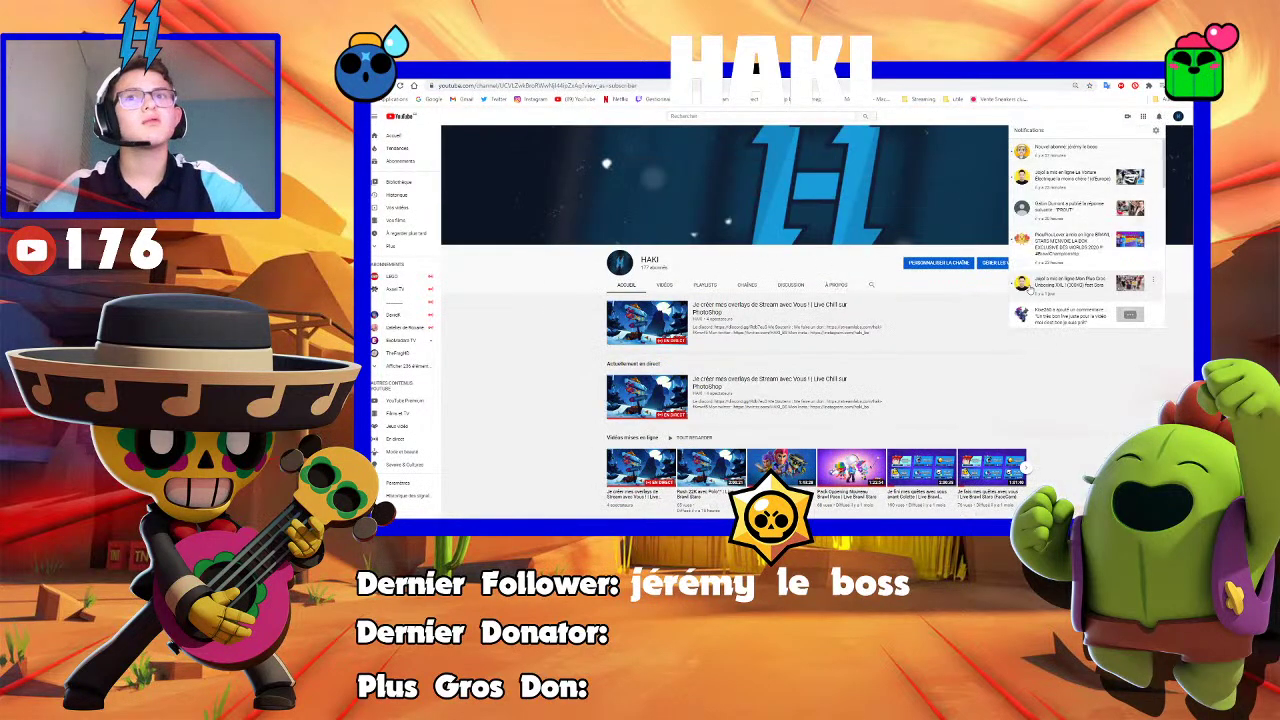
mouse_move(780, 320)
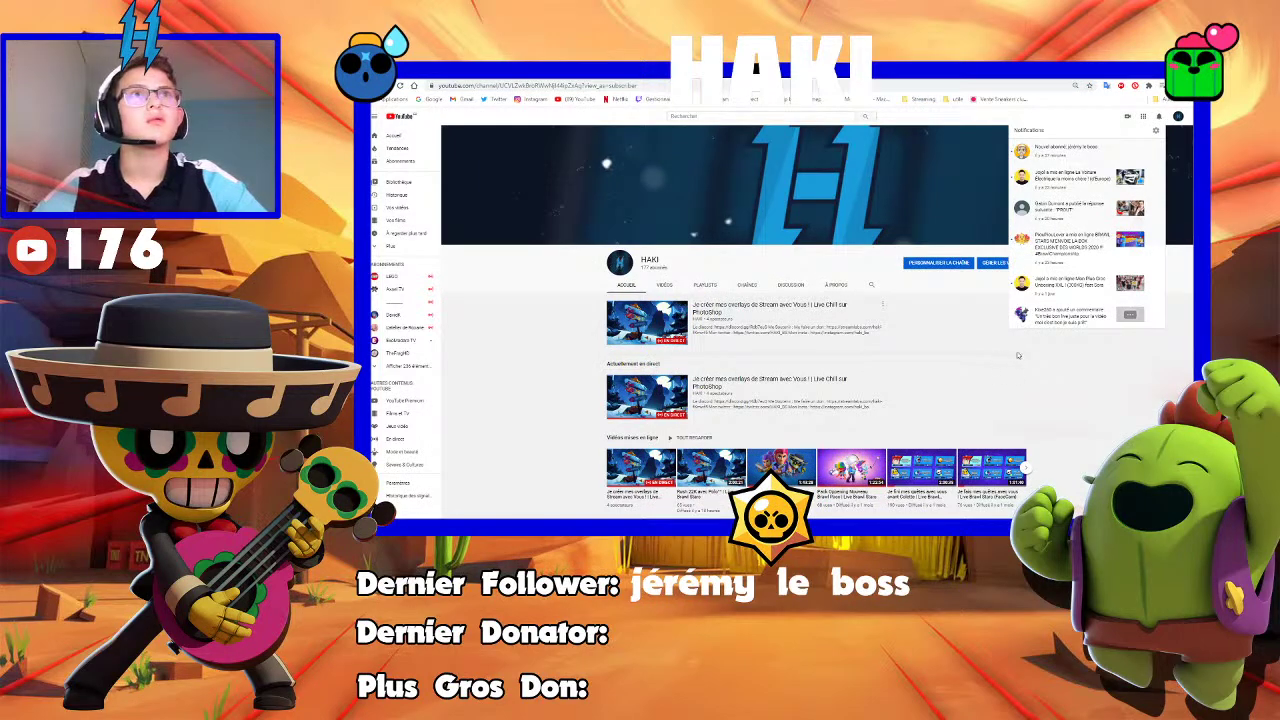
click(1028, 371)
key(alt+Tab)
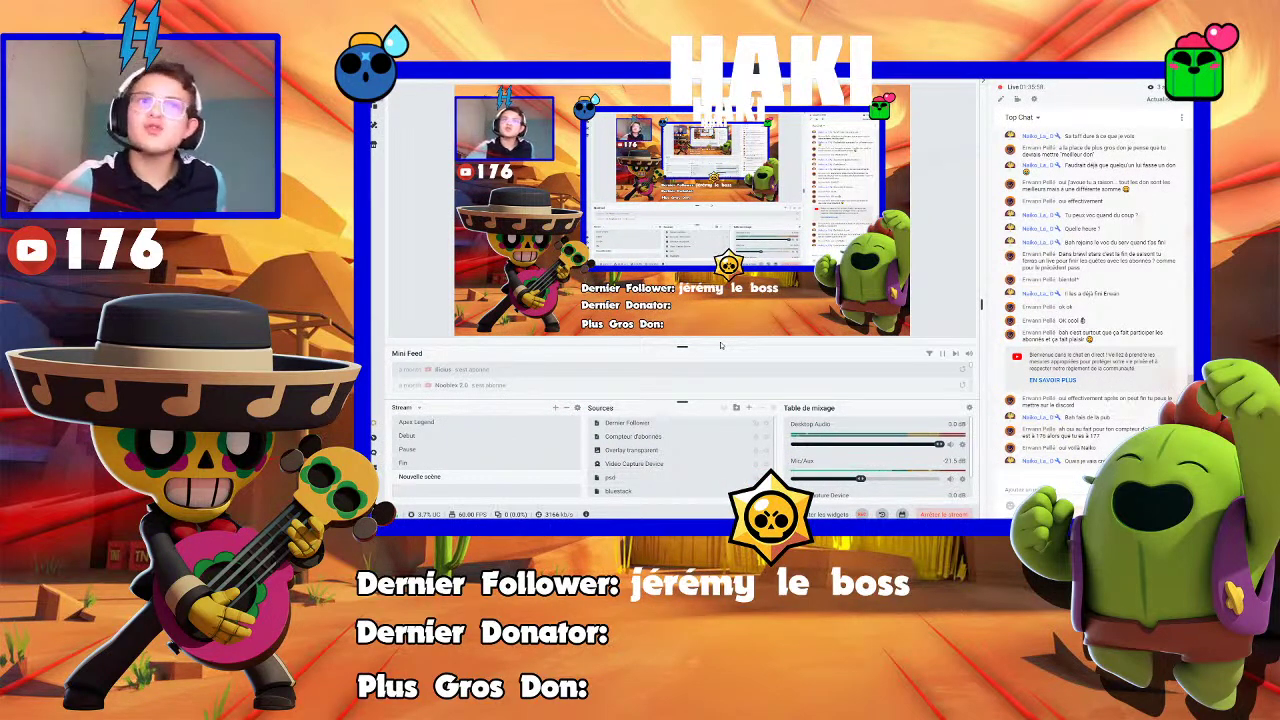
Bring Discord's Play Games général channel to the front with the Alt+Tab switcher
key(alt+Tab)
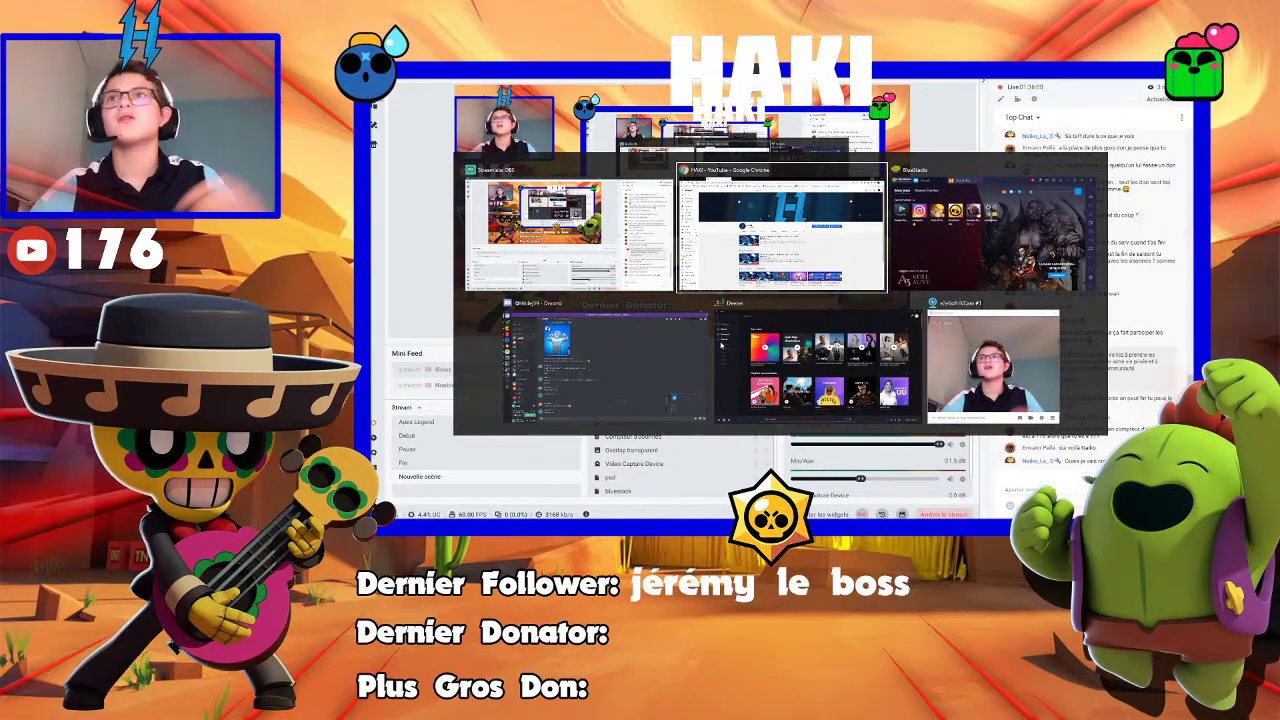
key(Tab)
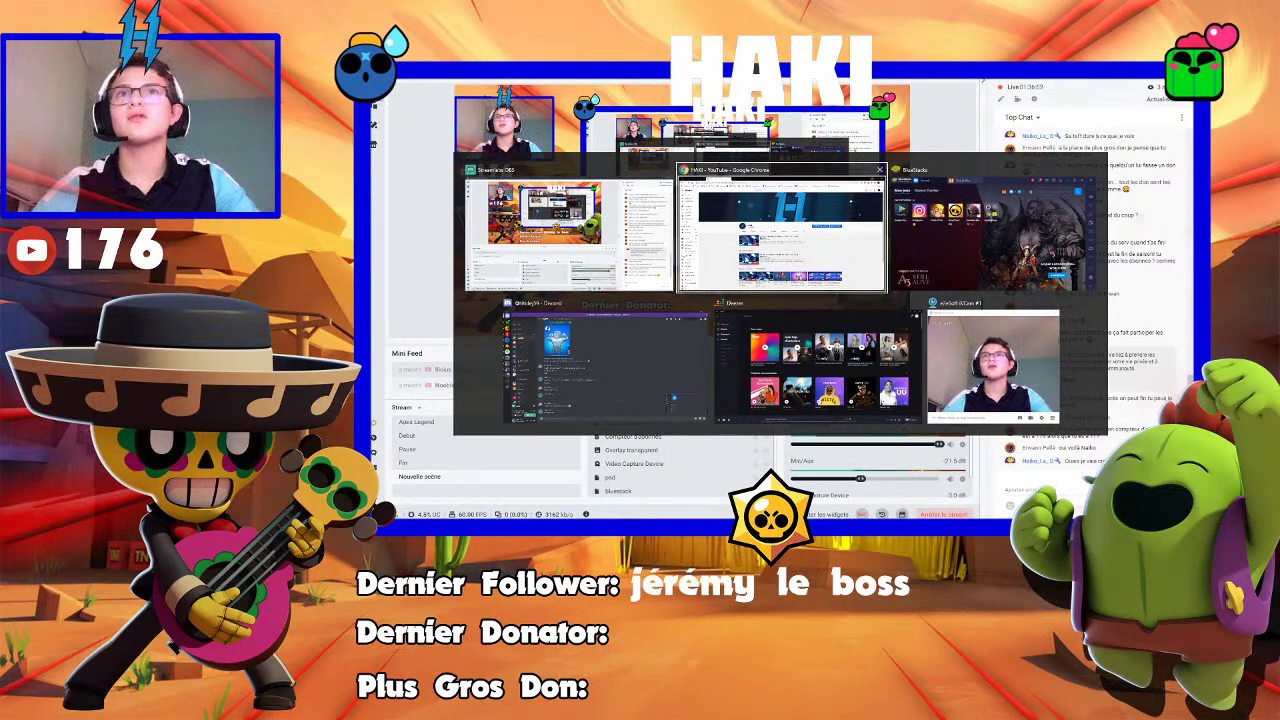
key(Tab)
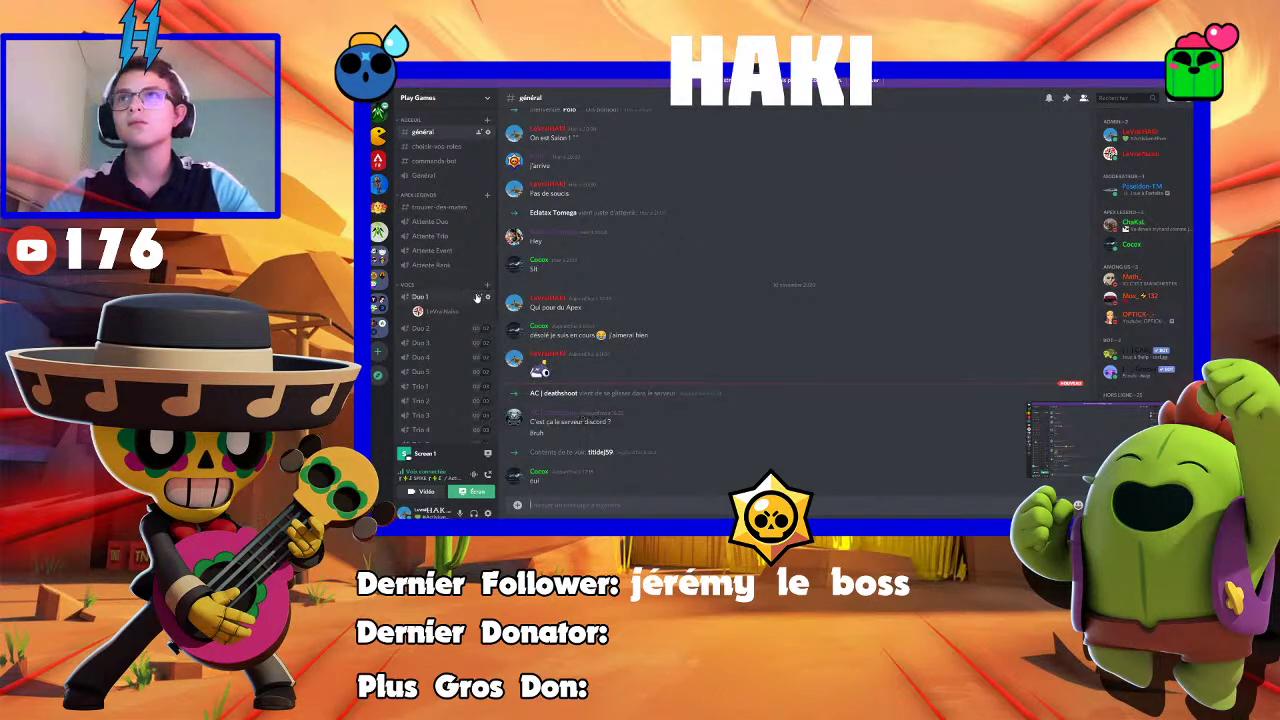
View the profile cards of chat members in the général channel
scroll(486, 297, down, 4)
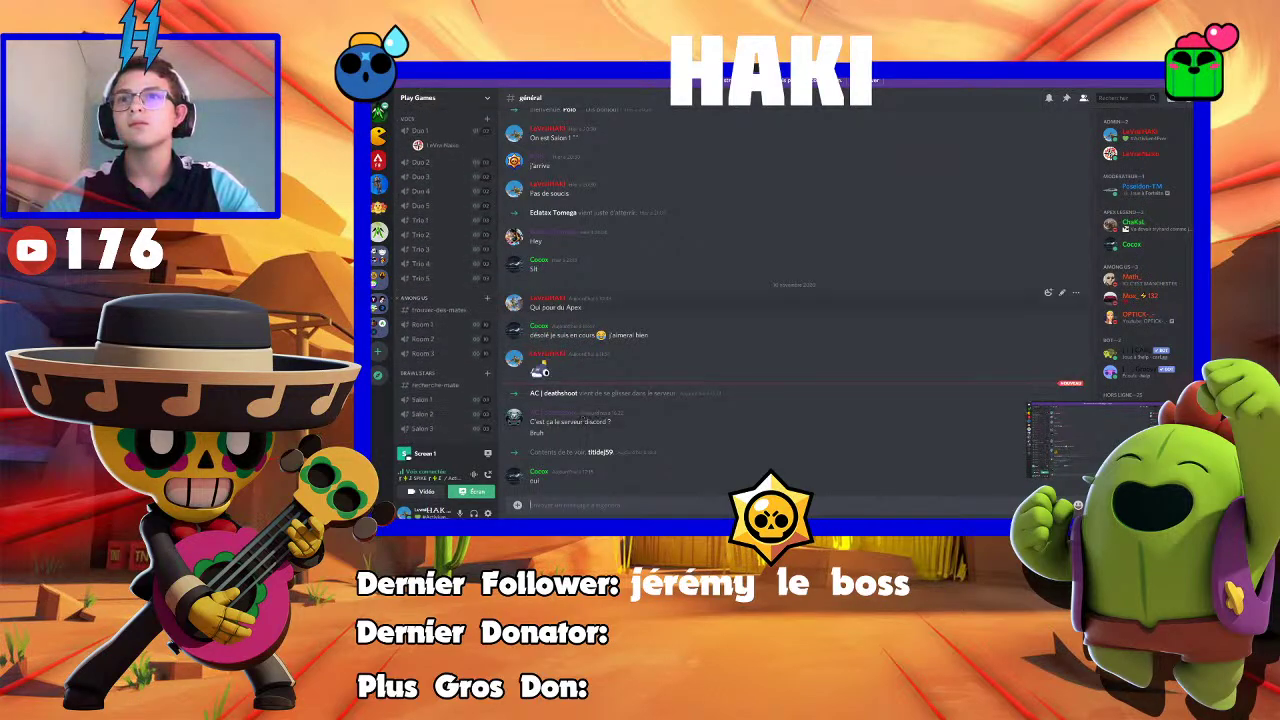
click(553, 393)
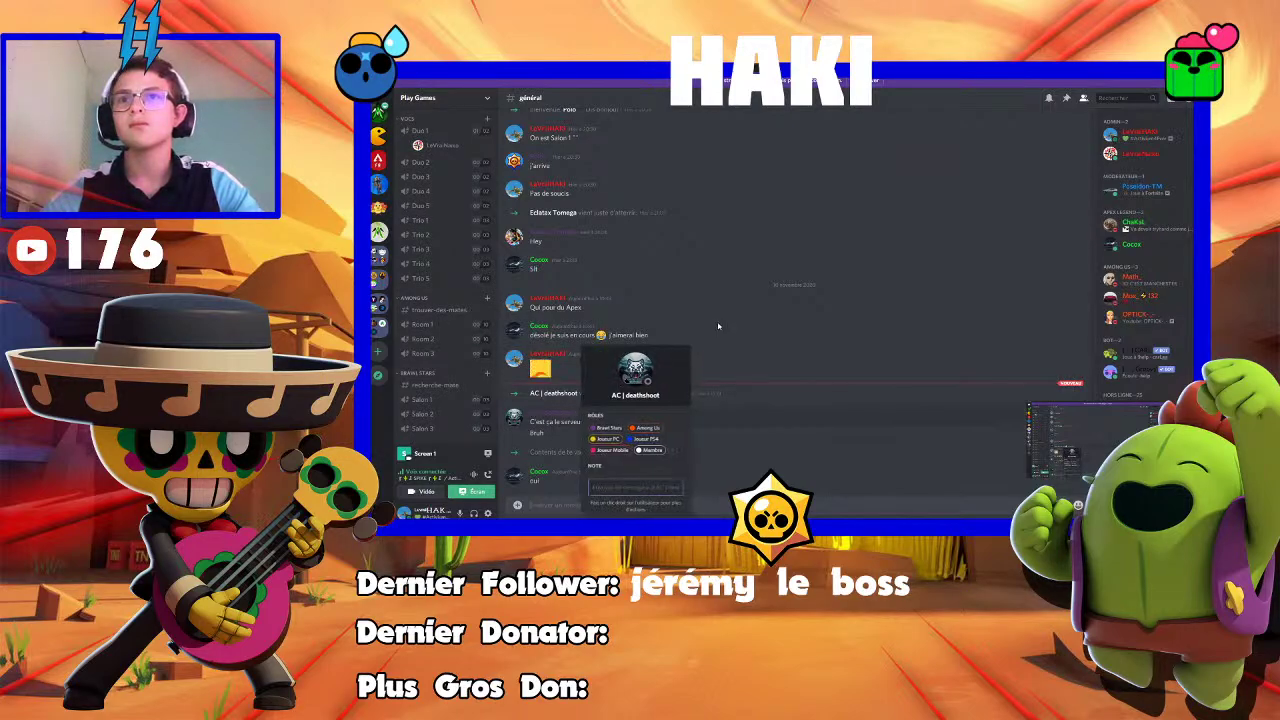
click(718, 326)
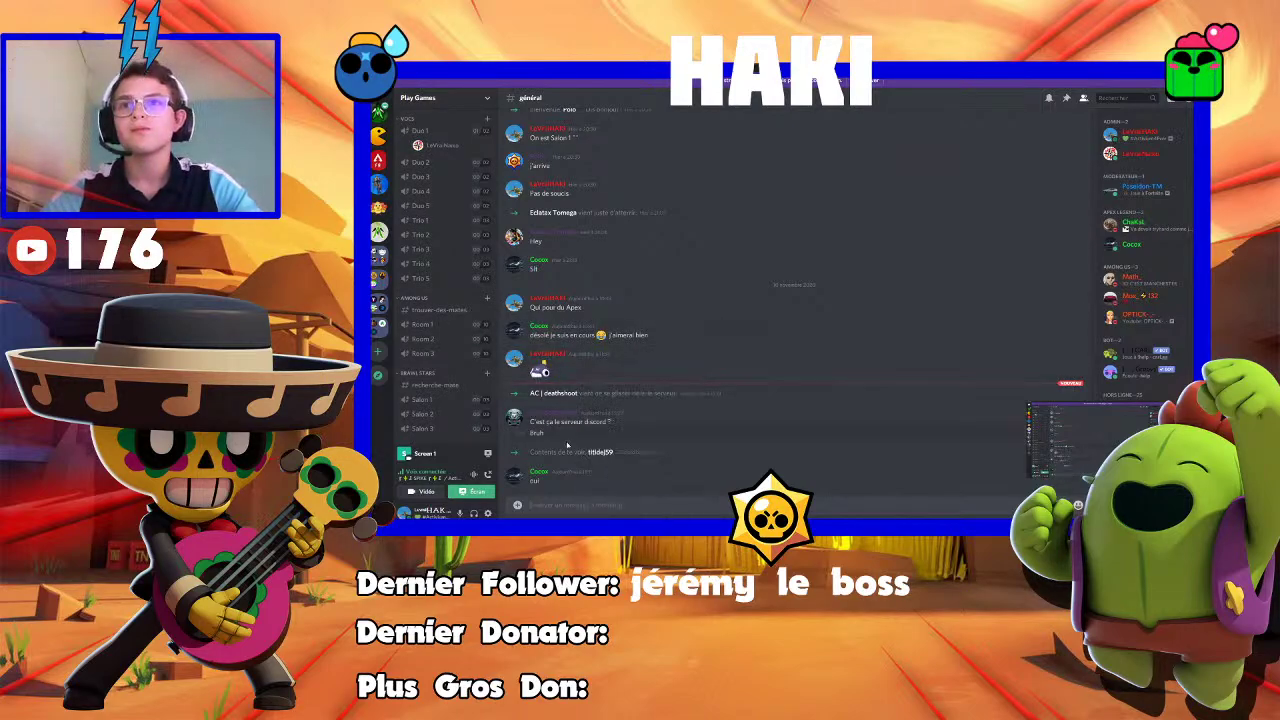
click(598, 453)
Glance at Streamlabs OBS, then return to Discord and scroll through the chat
key(alt+Tab)
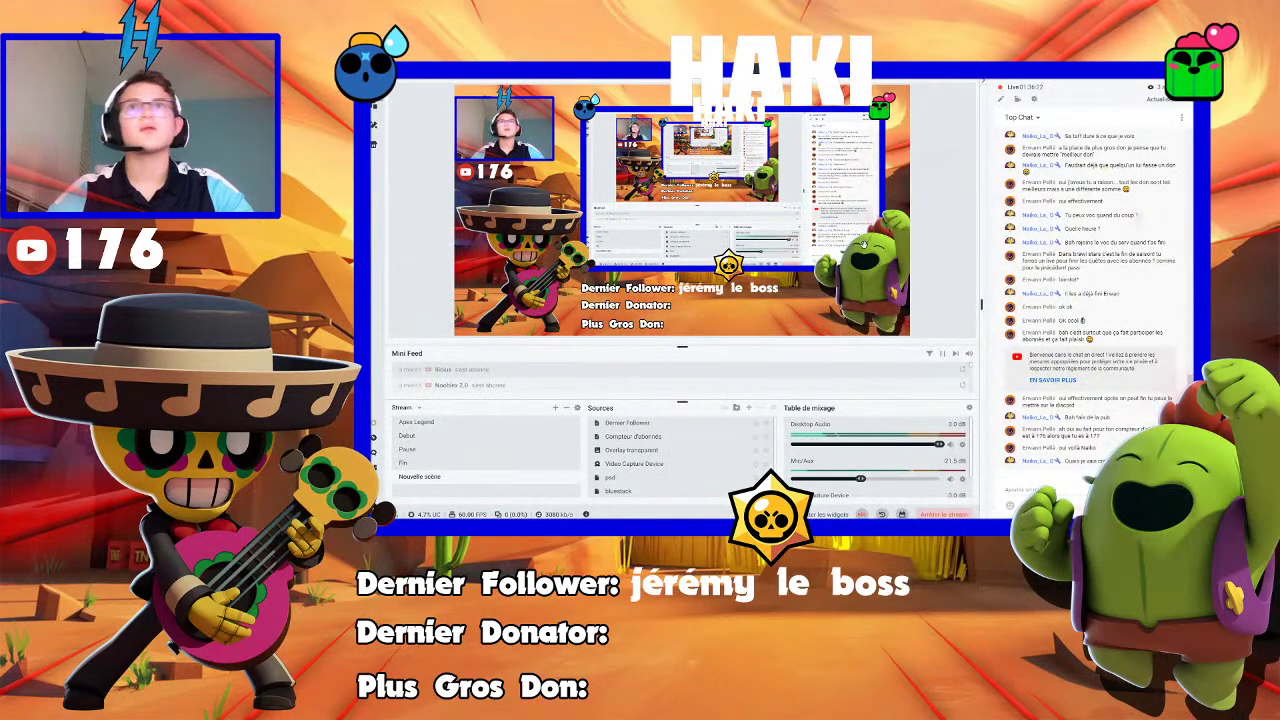
key(alt+Tab)
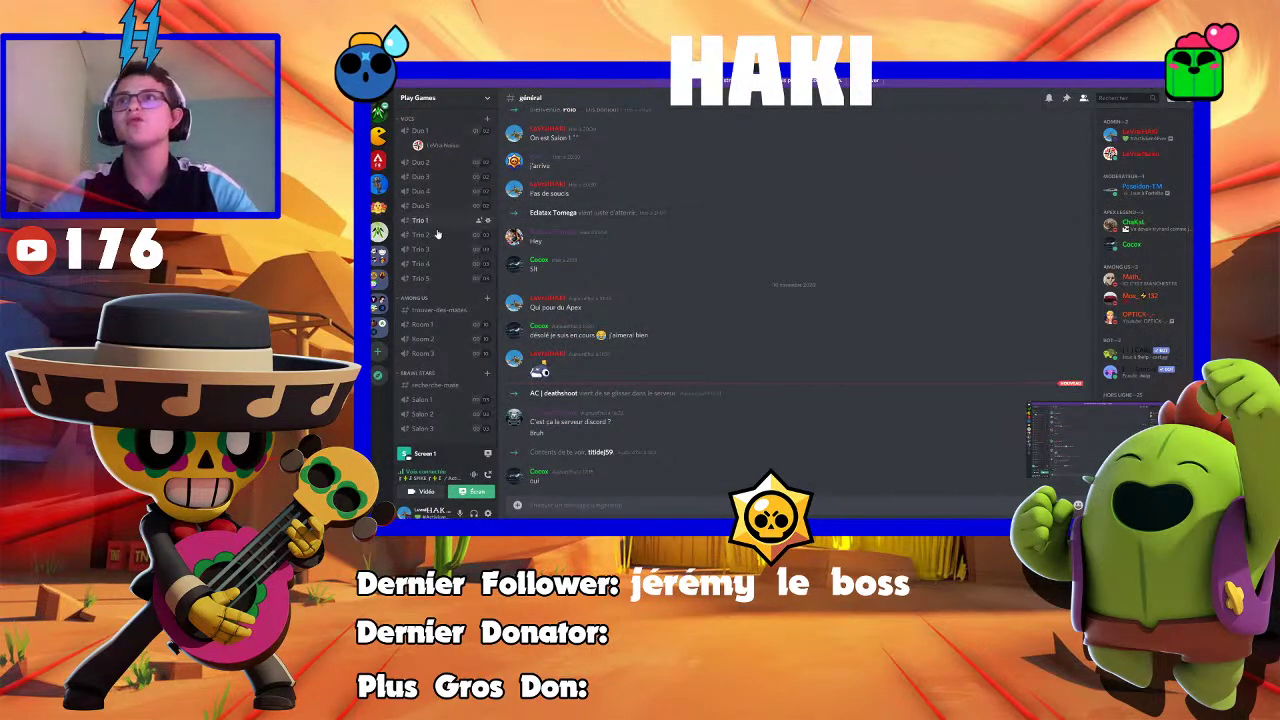
scroll(455, 299, up, 3)
mouse_move(800, 236)
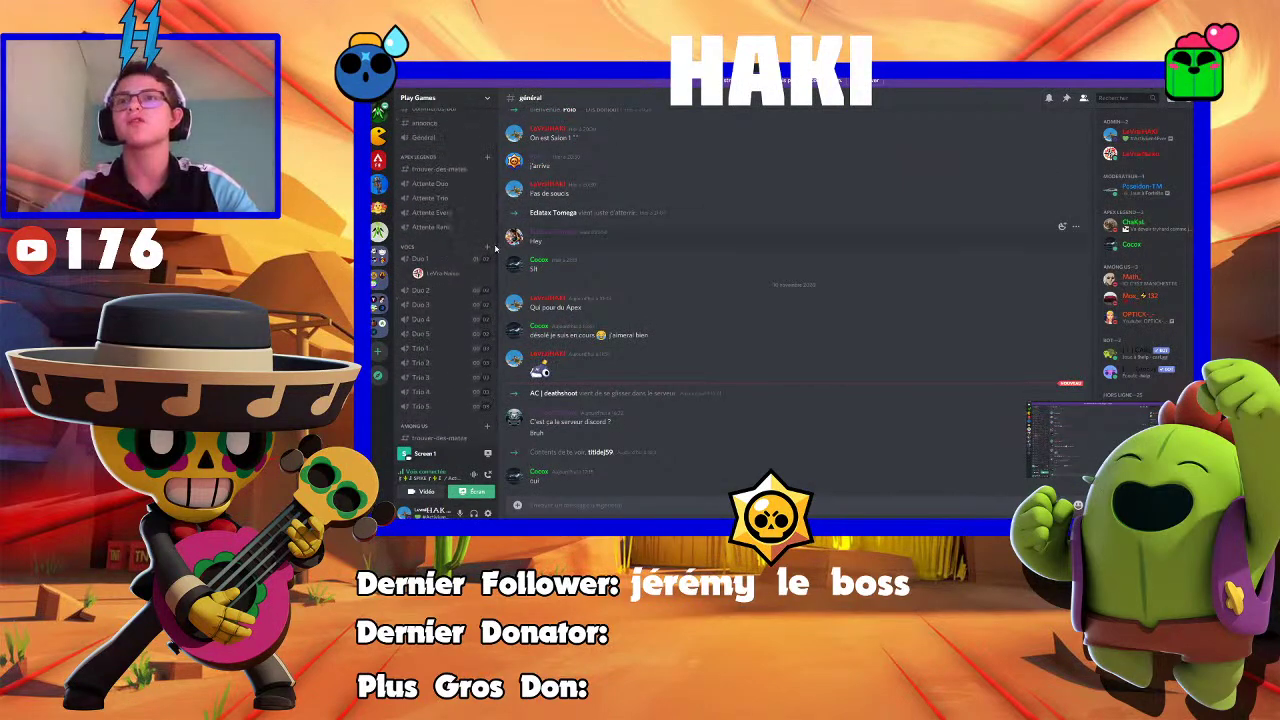
scroll(455, 299, up, 1)
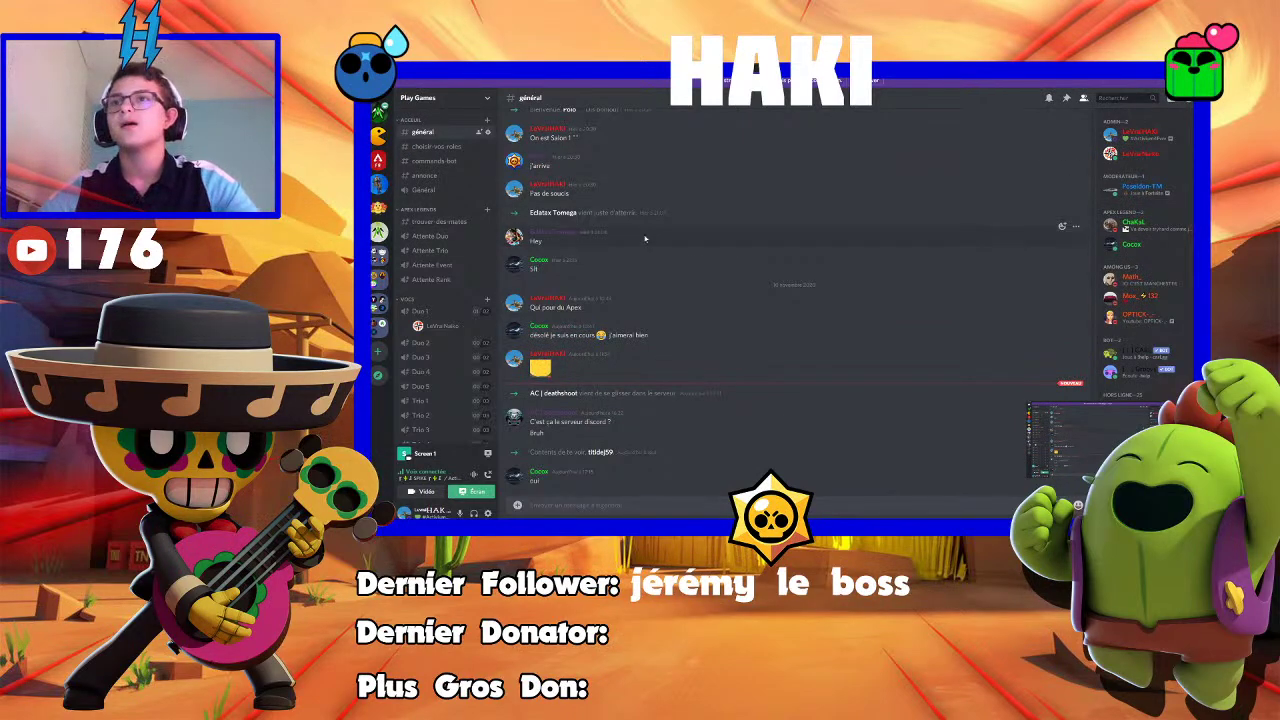
scroll(478, 268, down, 3)
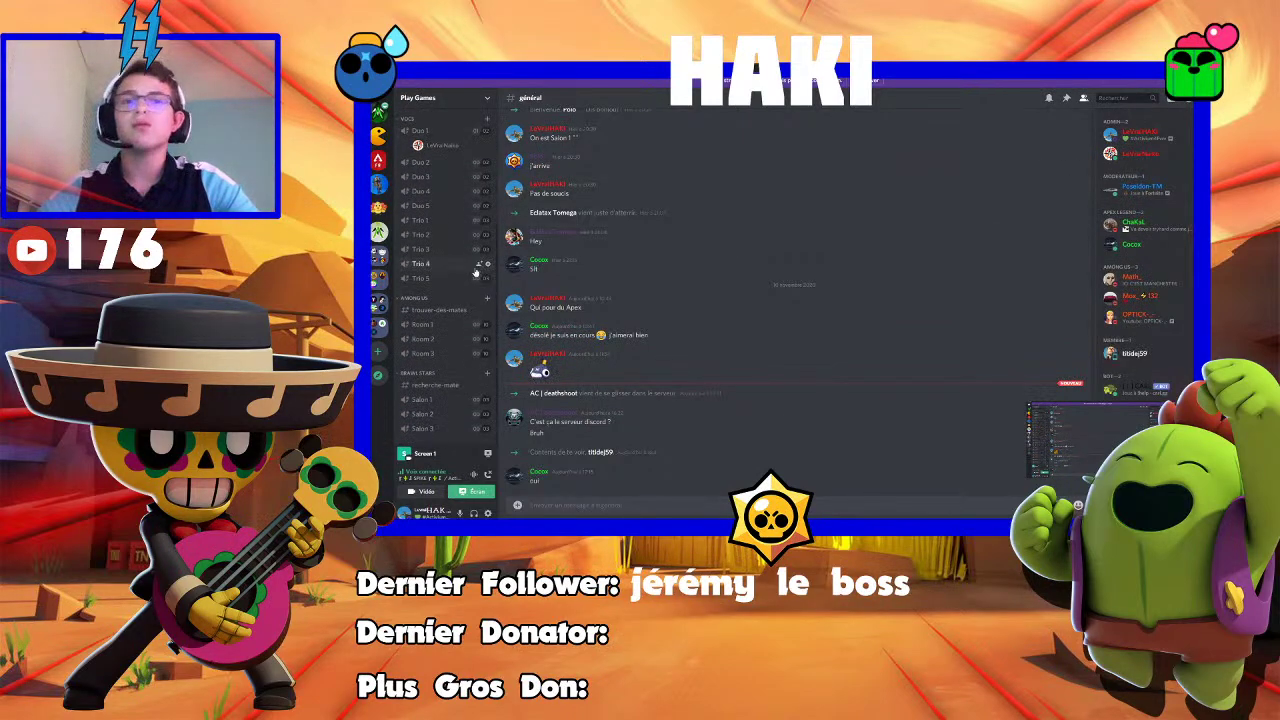
scroll(428, 177, up, 5)
Open #choisir-vos-roles, briefly revisit #général, and return to #choisir-vos-roles
click(431, 148)
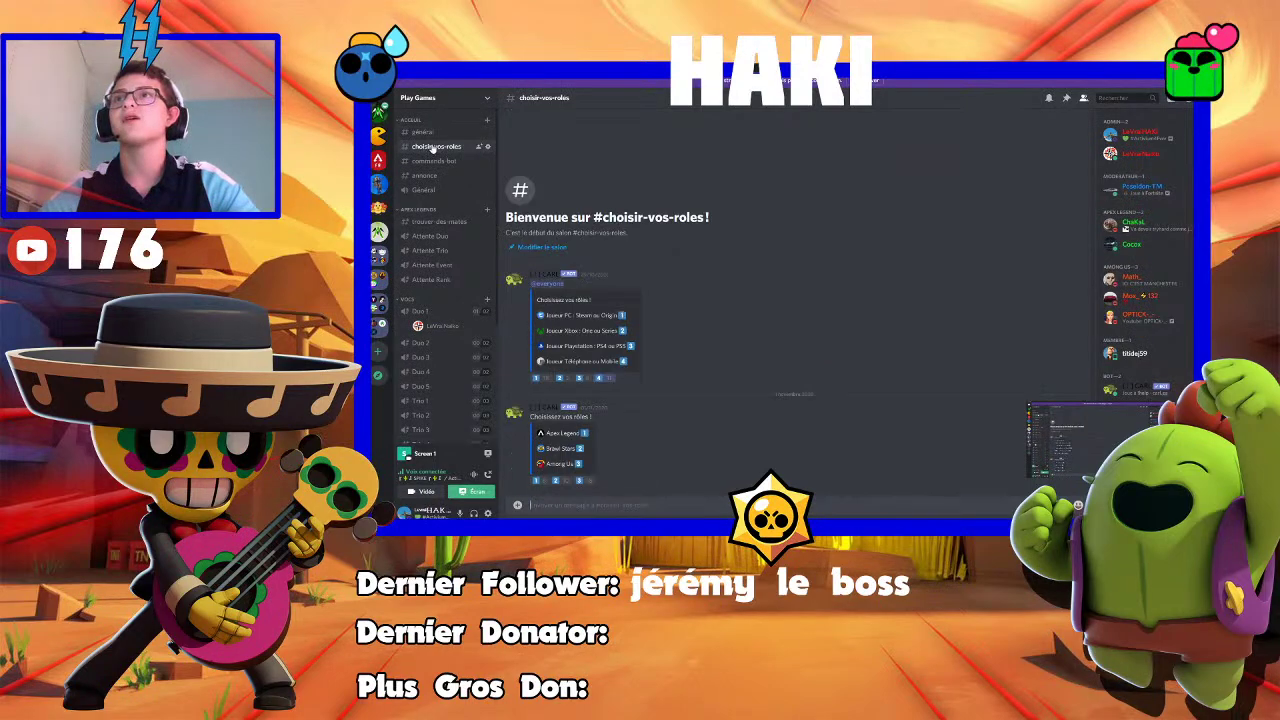
click(423, 132)
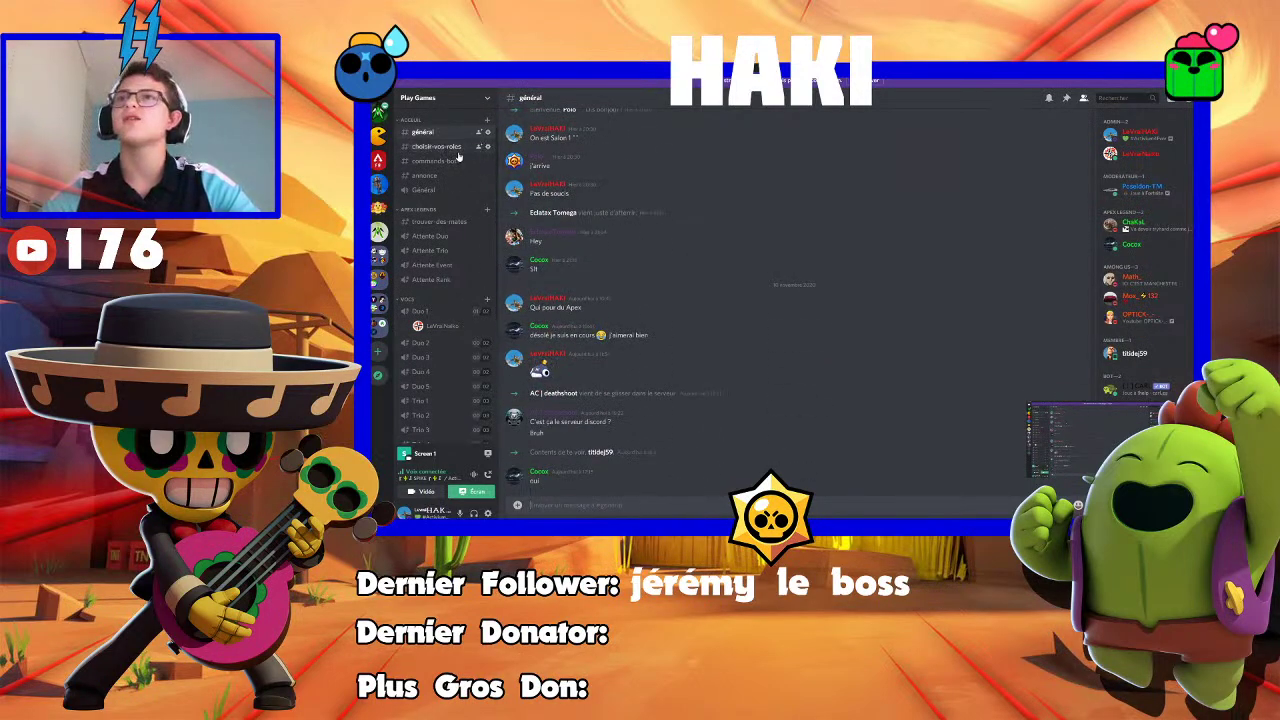
click(441, 146)
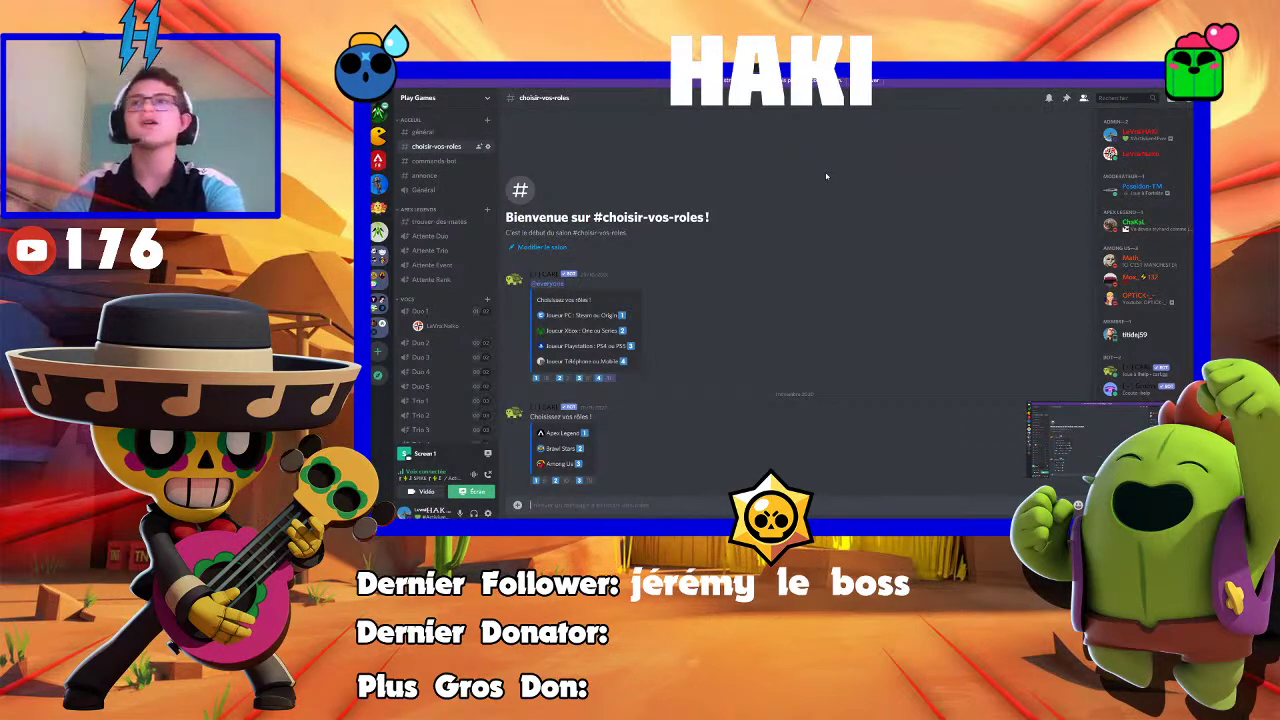
Collapse the APEX LEGENDS and VOCS categories and open #trouver-des-mates
scroll(438, 161, down, 1)
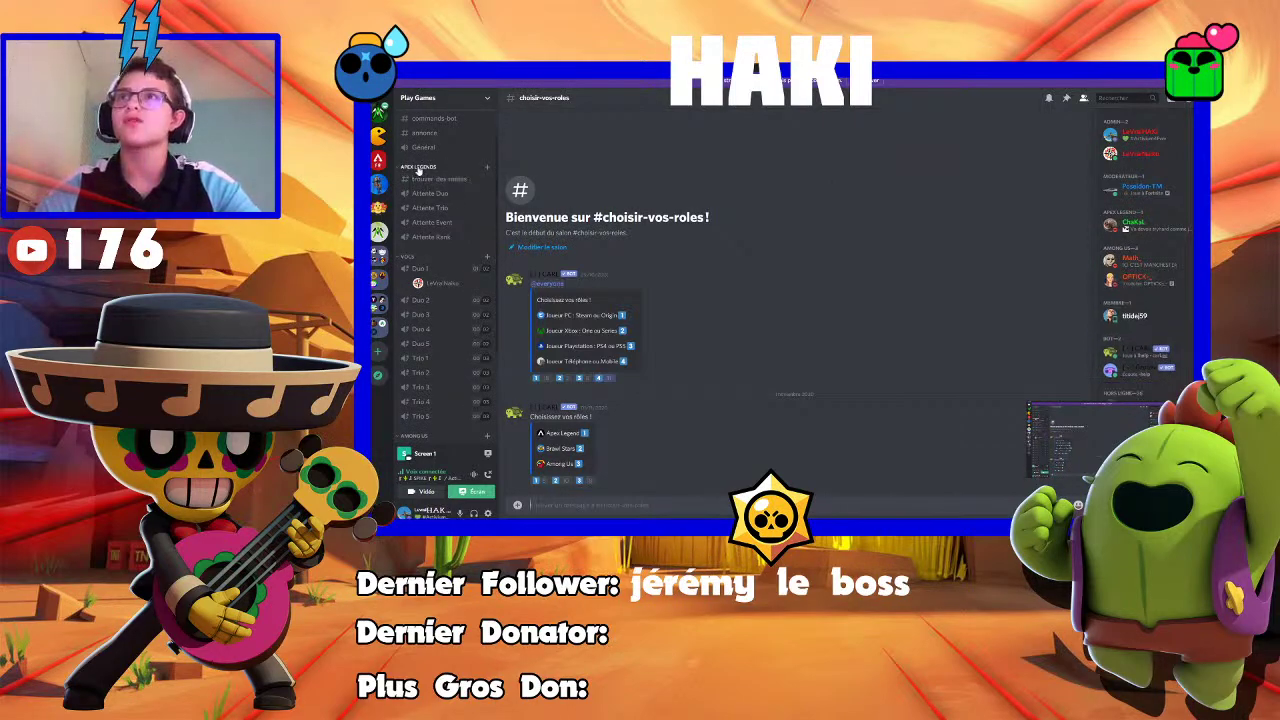
click(405, 167)
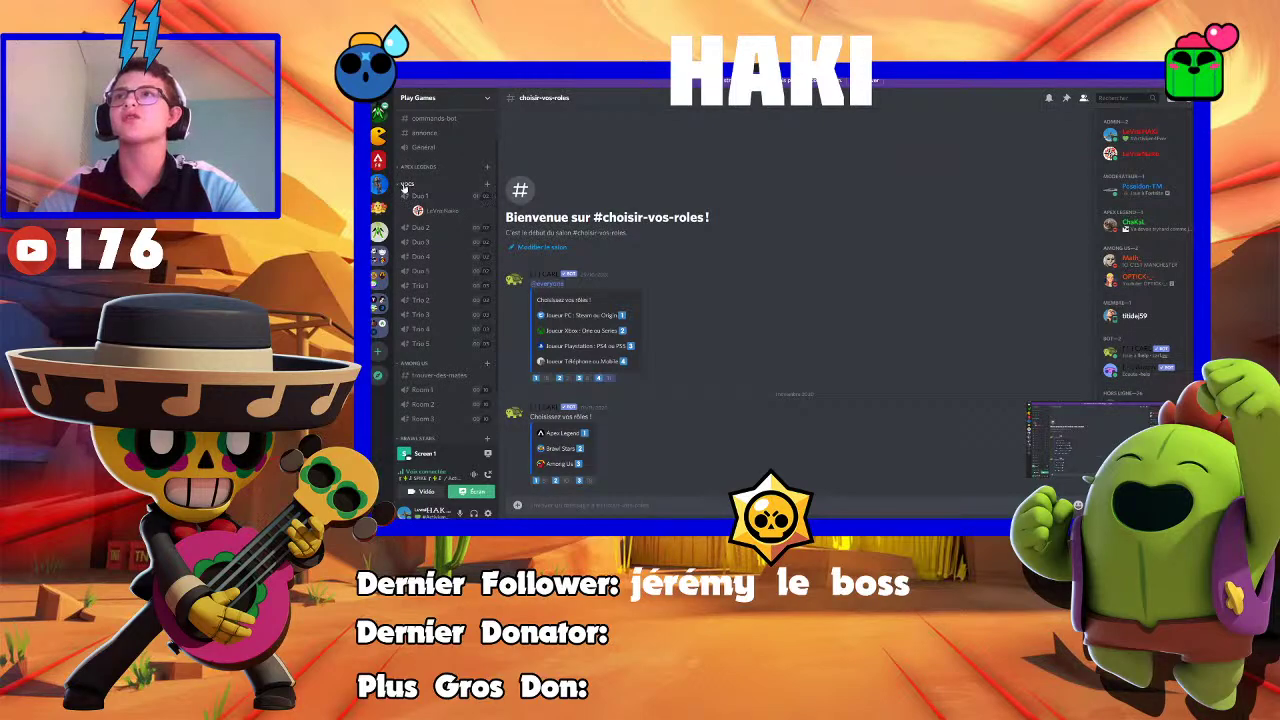
click(405, 184)
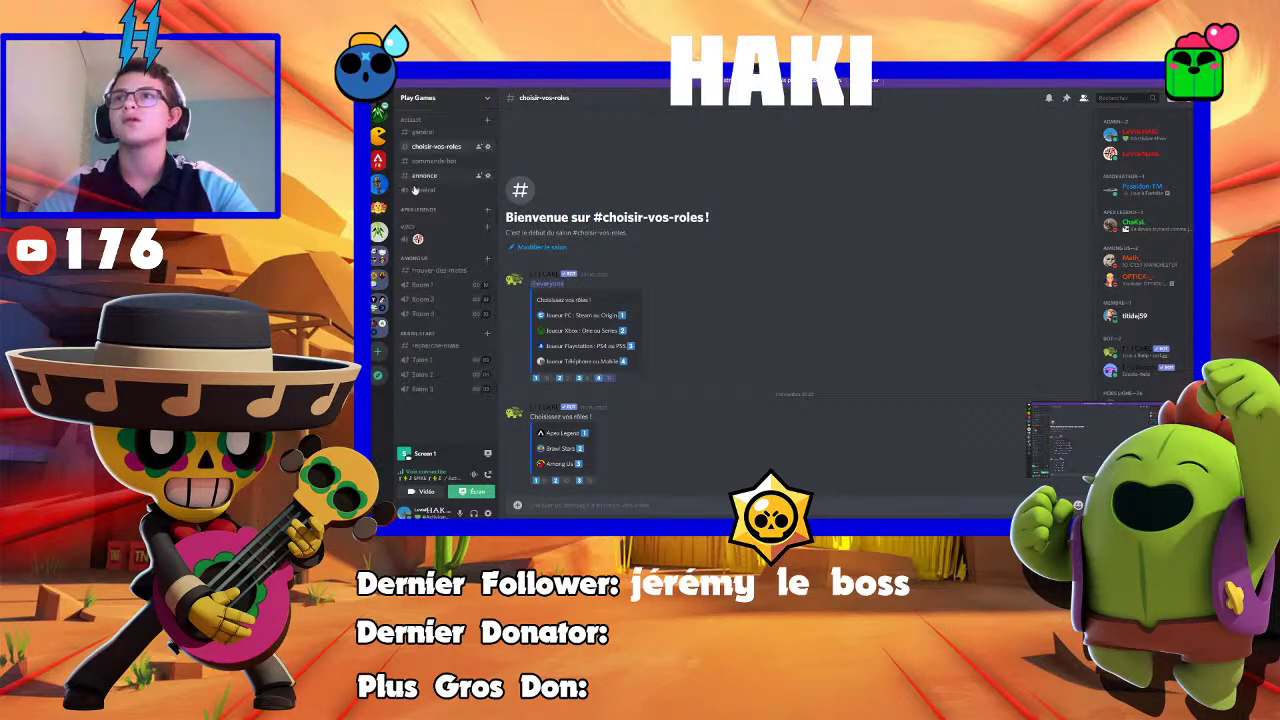
click(416, 270)
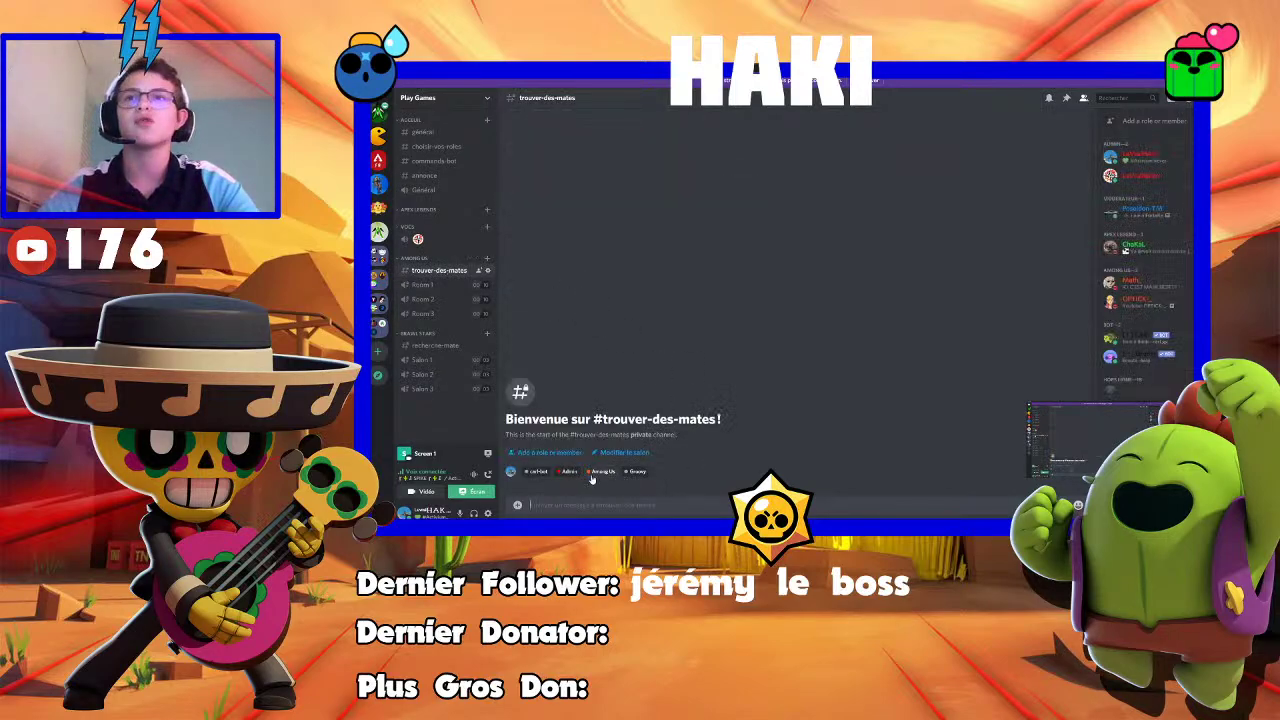
Open #recherche-mate, quit BlueStacks from the taskbar, then open #annonce
click(450, 349)
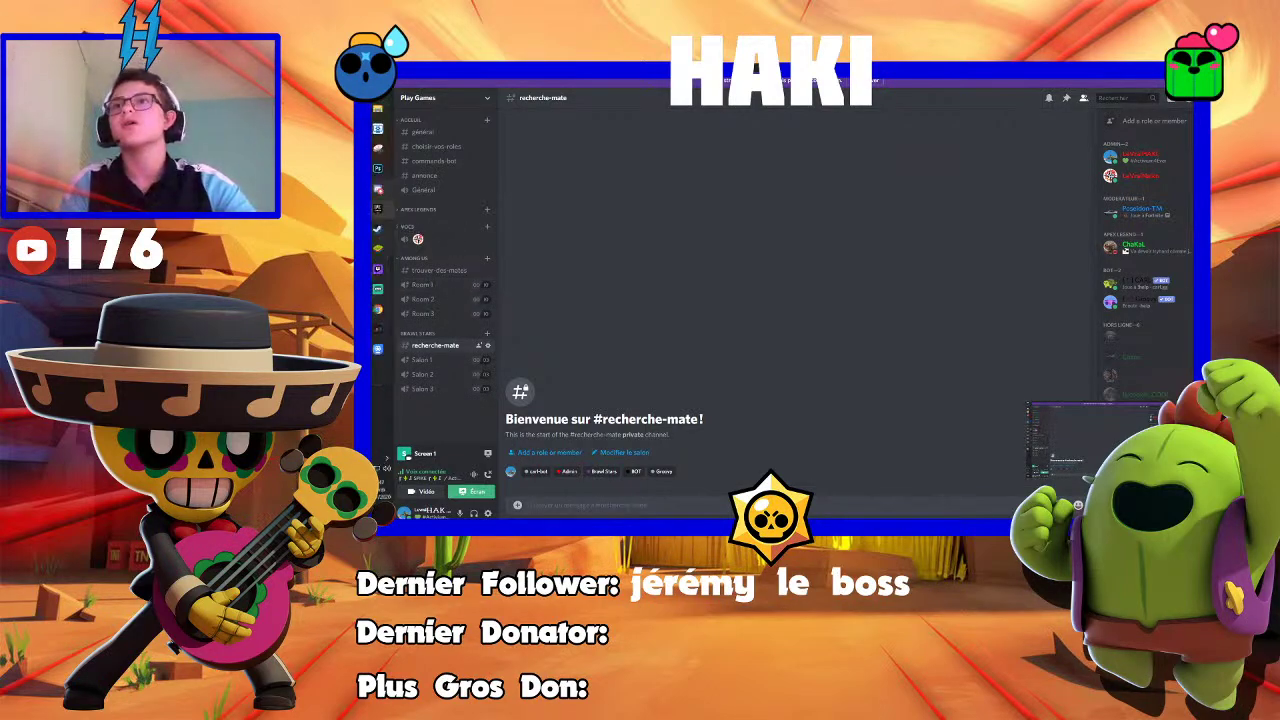
right_click(378, 248)
click(431, 276)
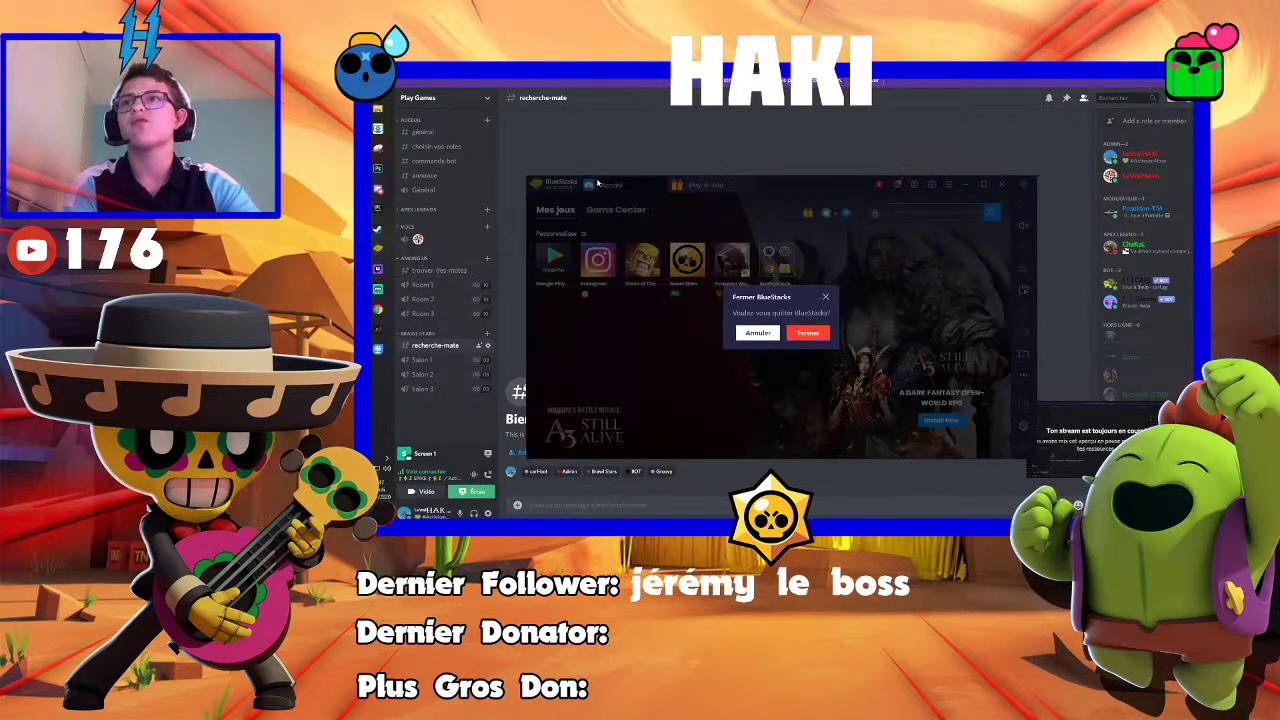
click(792, 333)
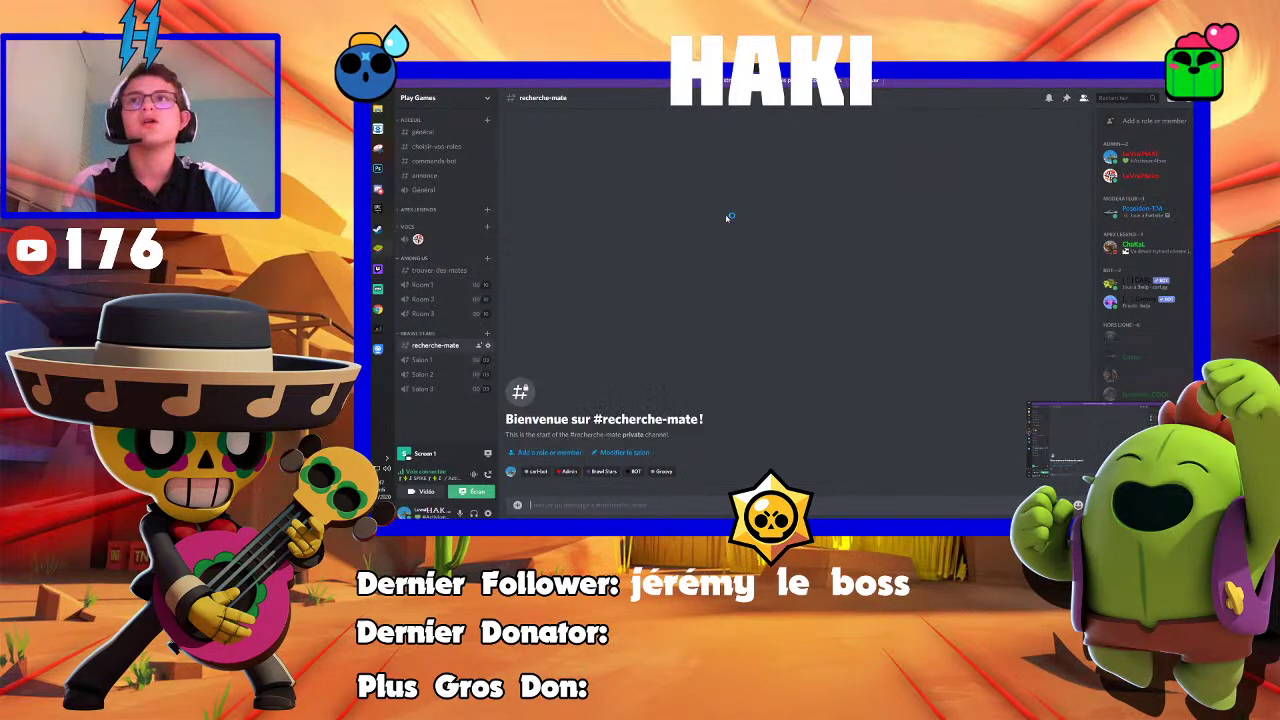
click(448, 175)
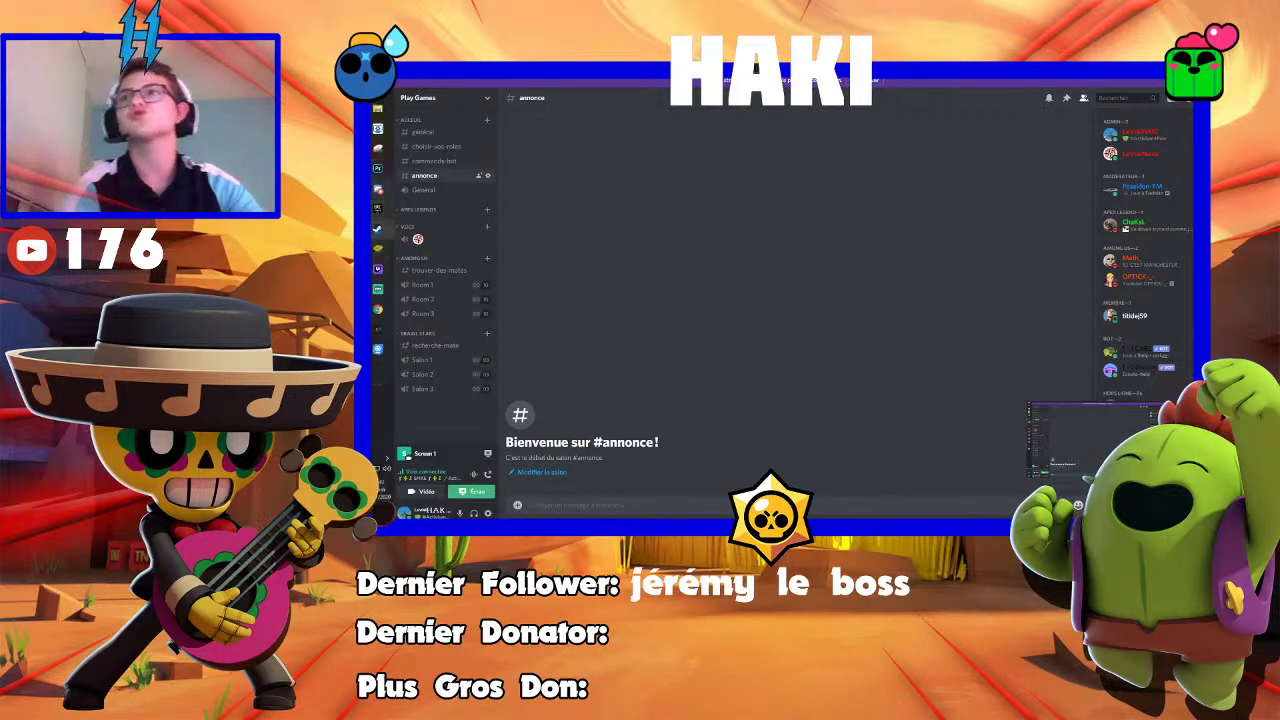
Bring the Streamlabs OBS window in front of Discord
click(377, 289)
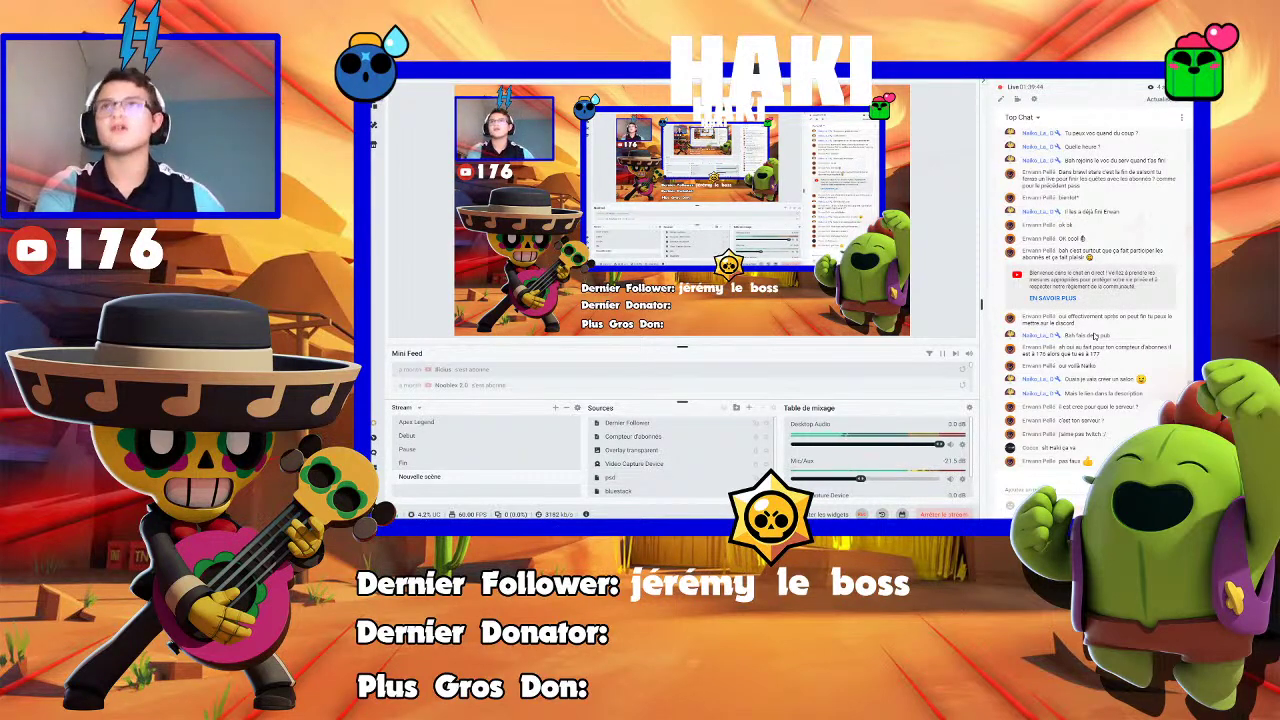
Glance at Discord, then switch the stream to the Fin scene reading 'Le live est terminé !'
key(alt+Tab)
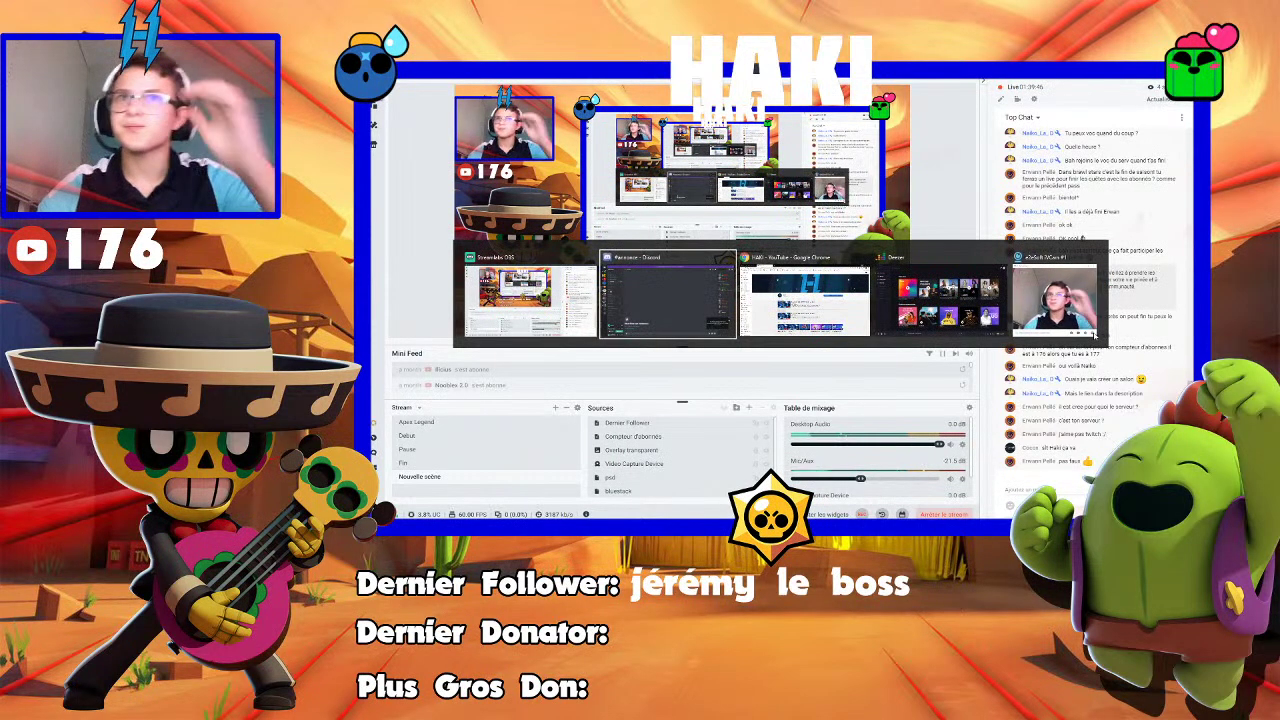
key(alt+Tab)
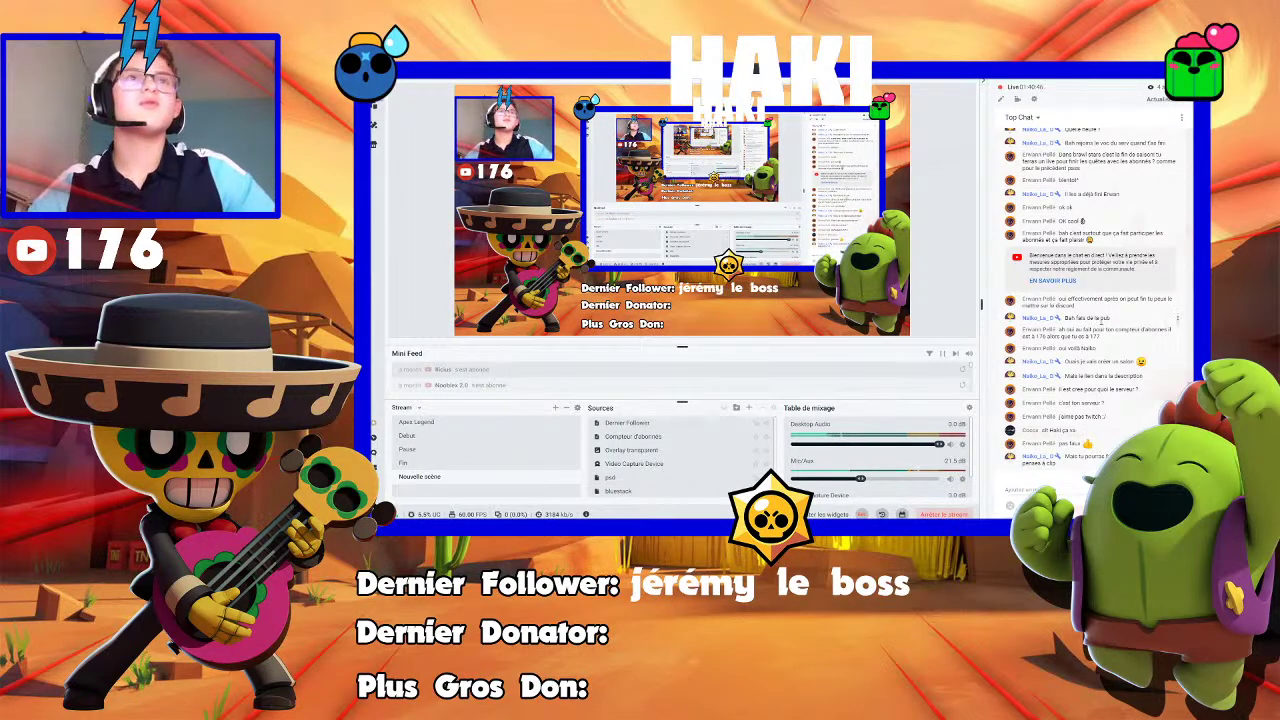
scroll(1098, 290, up, 3)
scroll(1098, 285, down, 2)
scroll(1096, 290, down, 1)
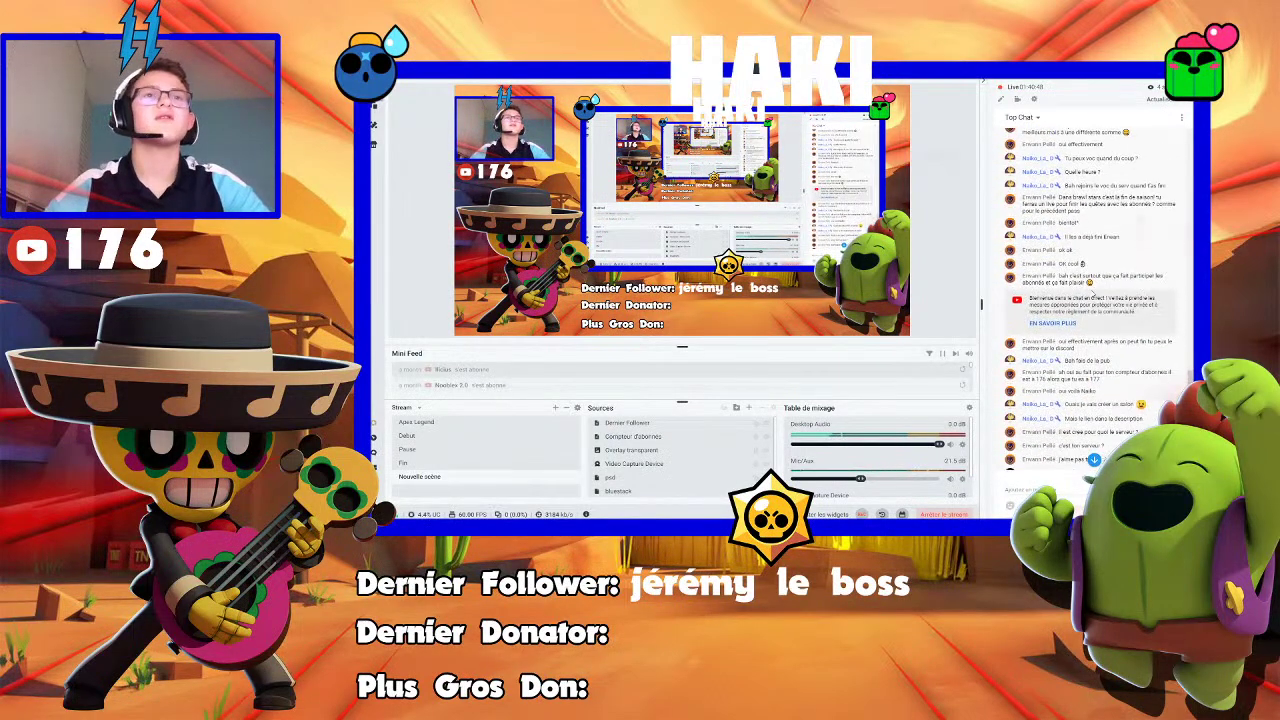
scroll(1094, 294, down, 2)
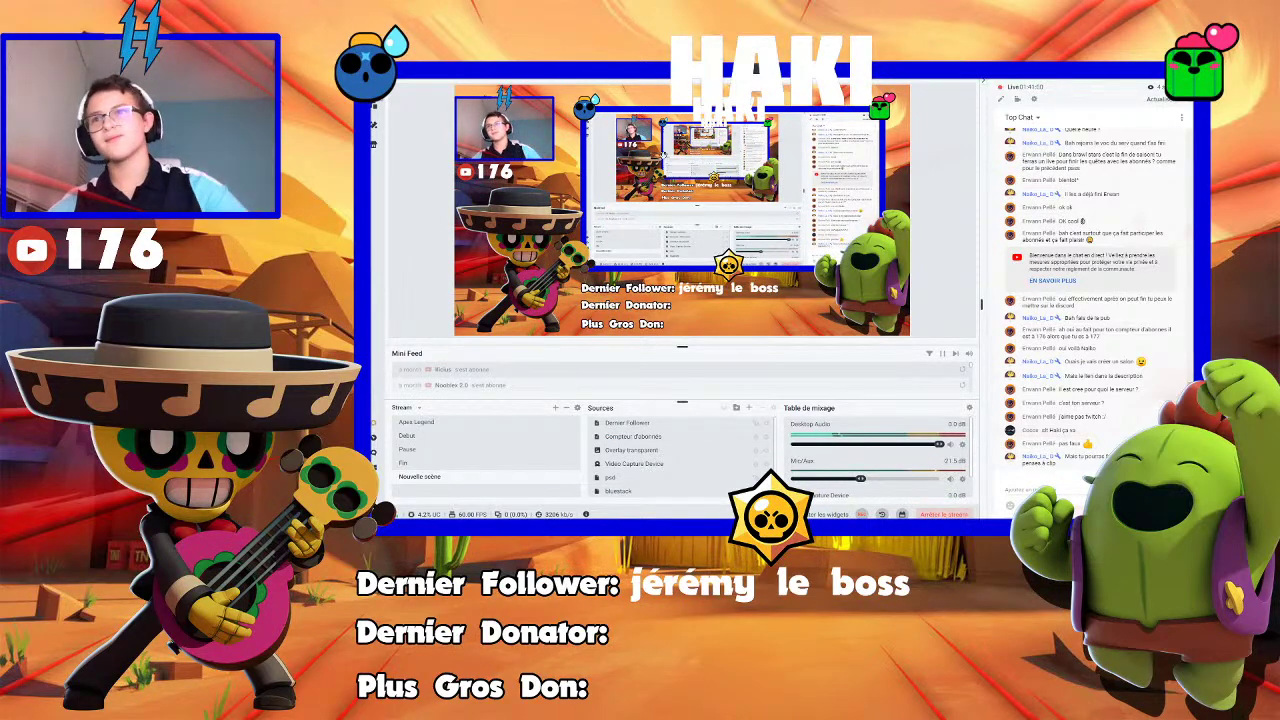
click(424, 461)
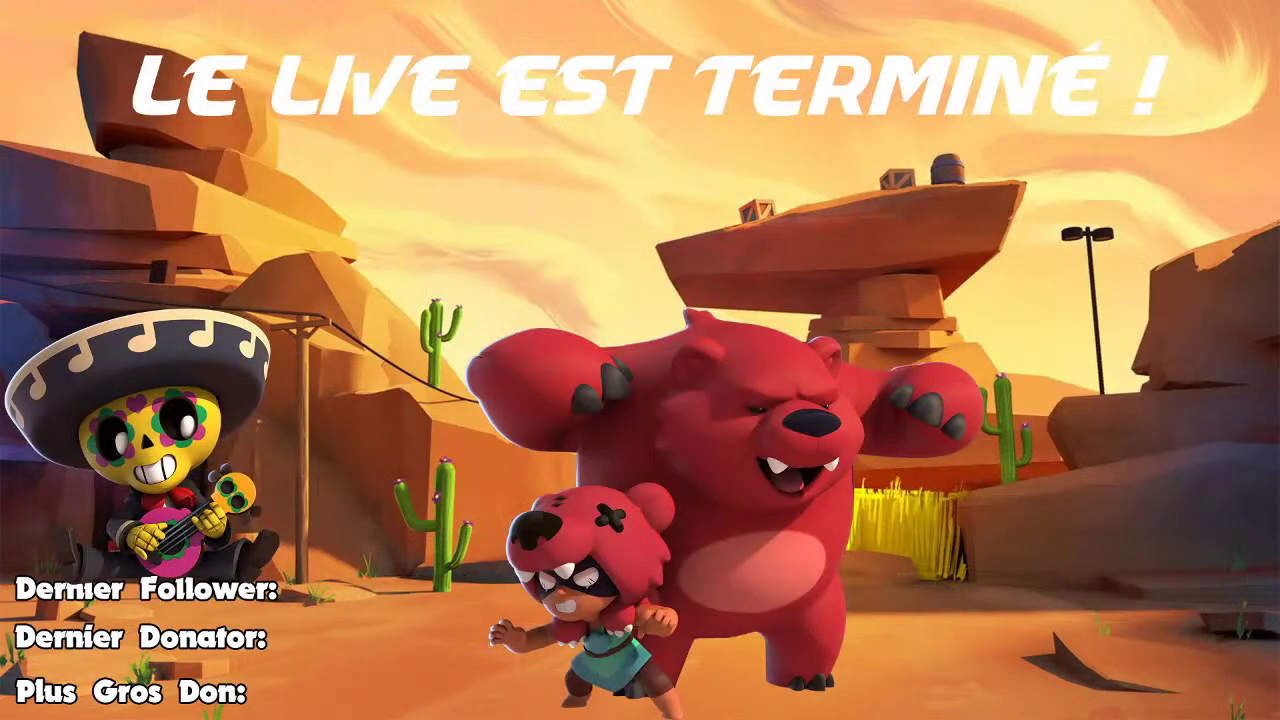